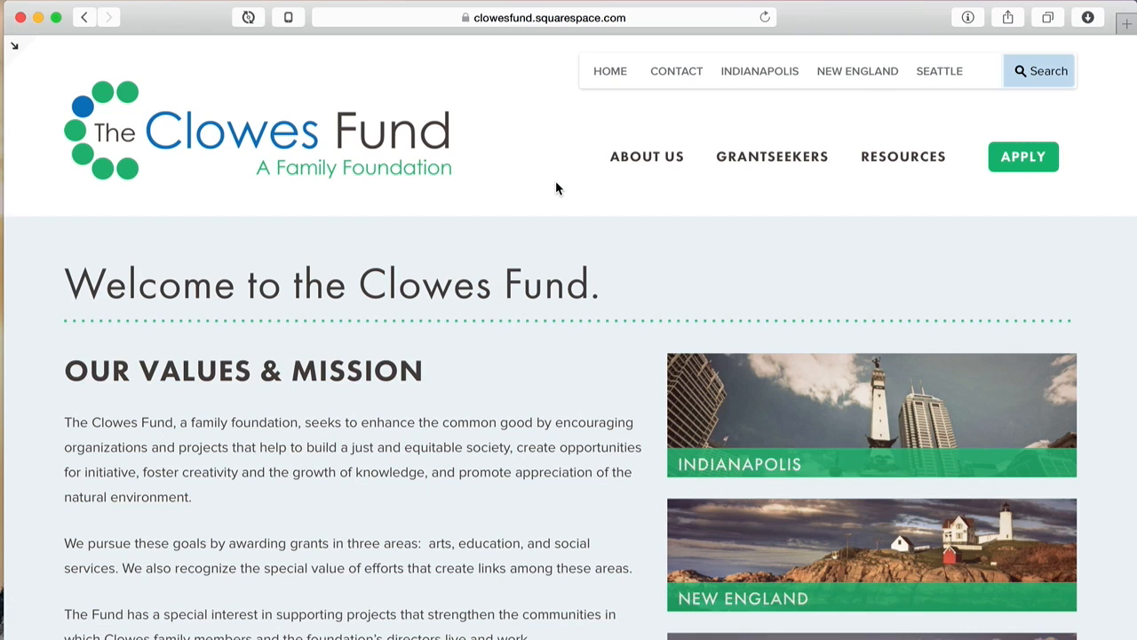
Step: Toggle the home page preview in and out of full screen, then go back via ← HOME
{"action": "left_click", "coordinate": [13, 49]}
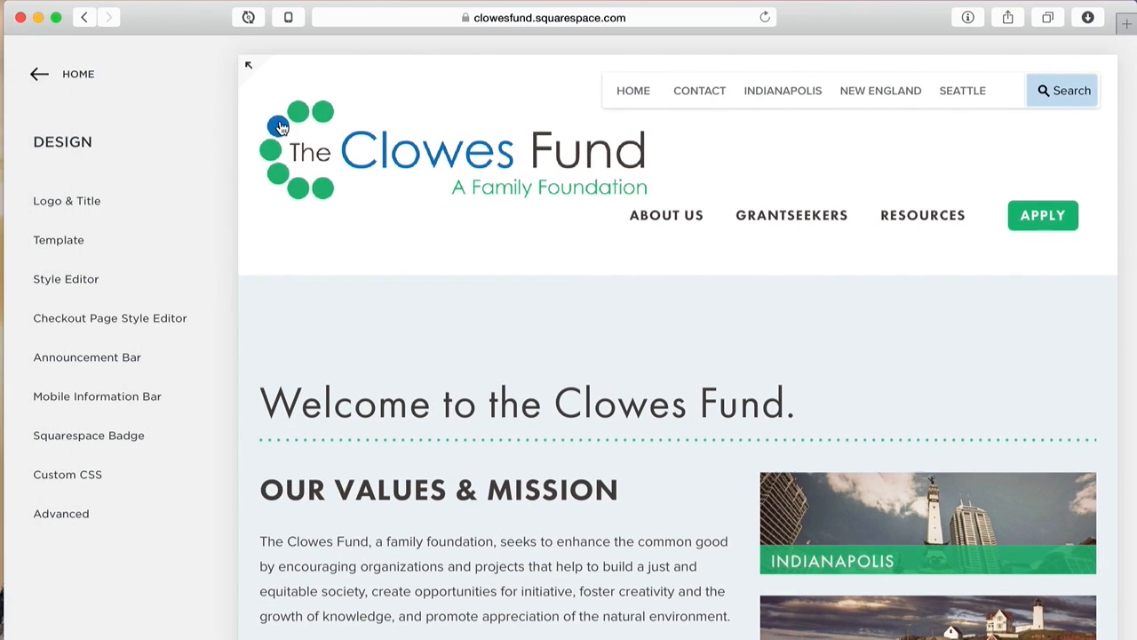
{"action": "left_click", "coordinate": [248, 64]}
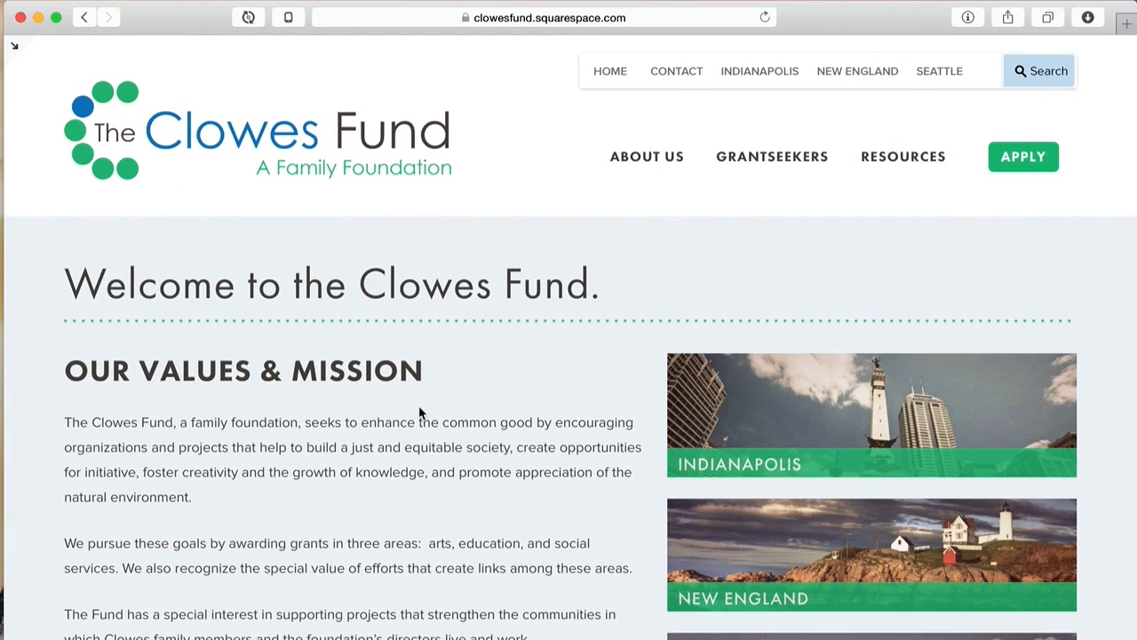
{"action": "scroll", "coordinate": [427, 396], "scroll_direction": "down", "scroll_amount": 3}
{"action": "scroll", "coordinate": [426, 393], "scroll_direction": "up", "scroll_amount": 3}
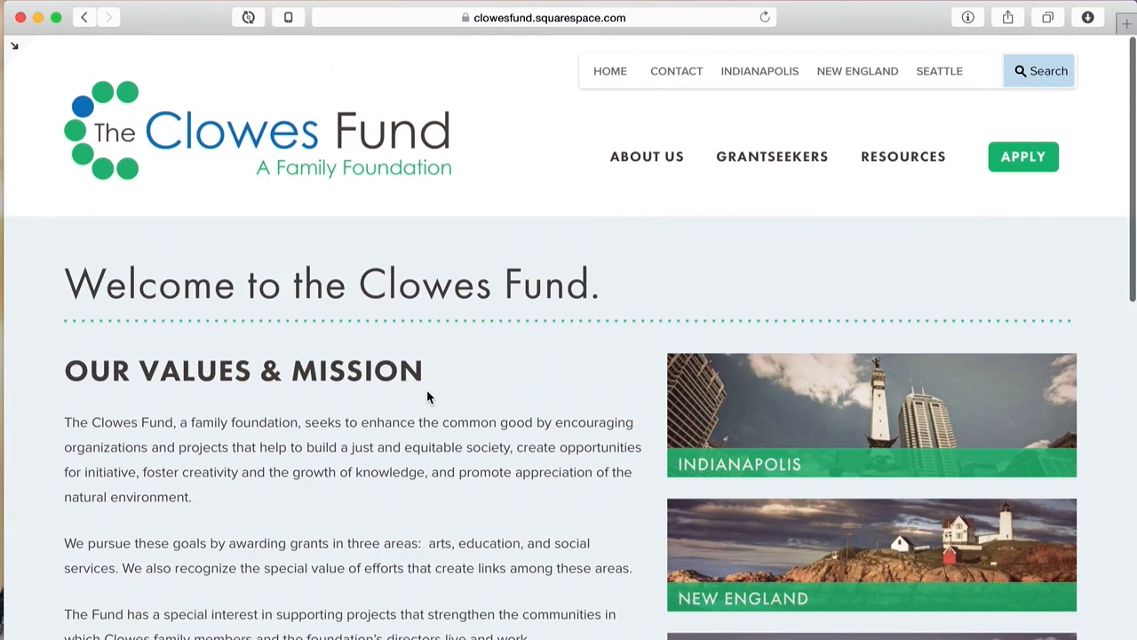
{"action": "left_click", "coordinate": [13, 42]}
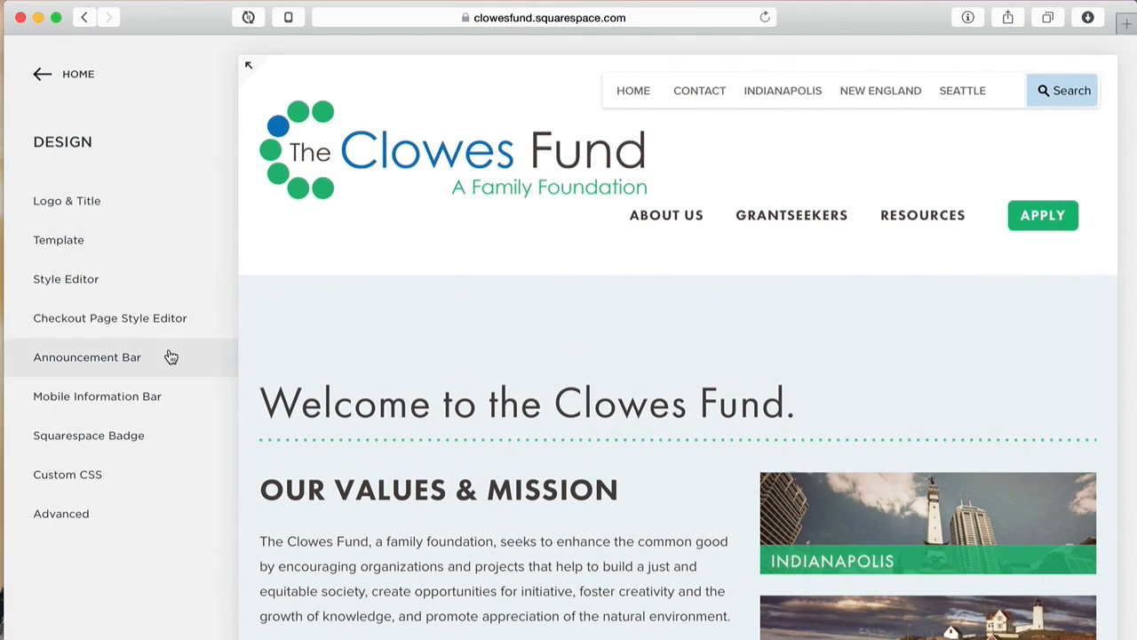
{"action": "left_click", "coordinate": [84, 75]}
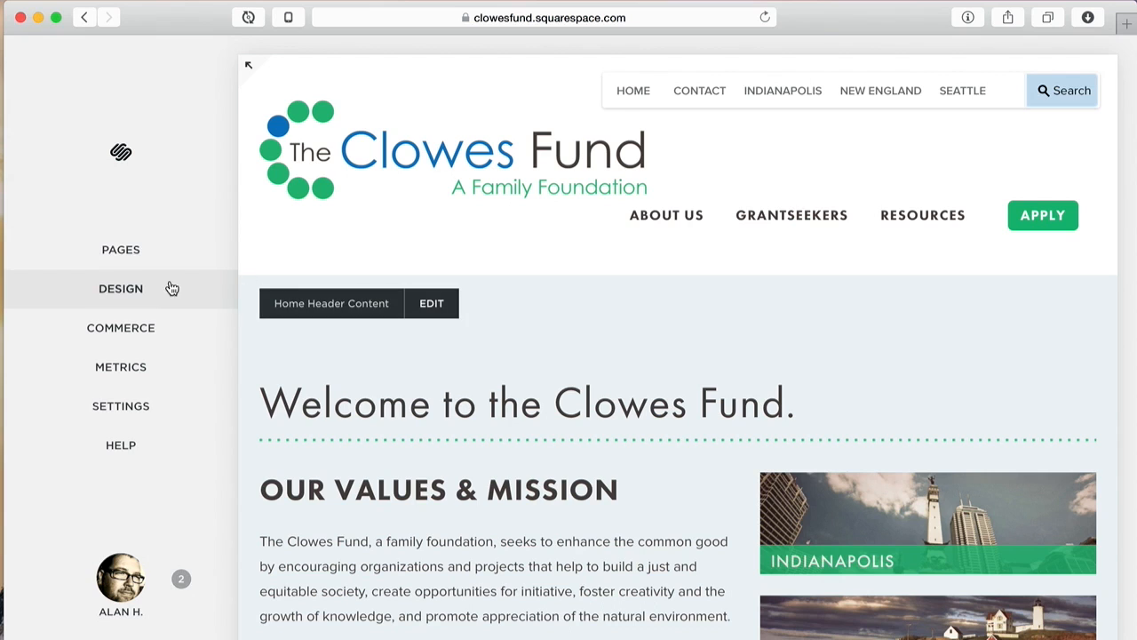
Step: Show the Pages panel and scroll down to Not Linked (Home, New England, Indianapolis, Seattle)
{"action": "left_click", "coordinate": [148, 253]}
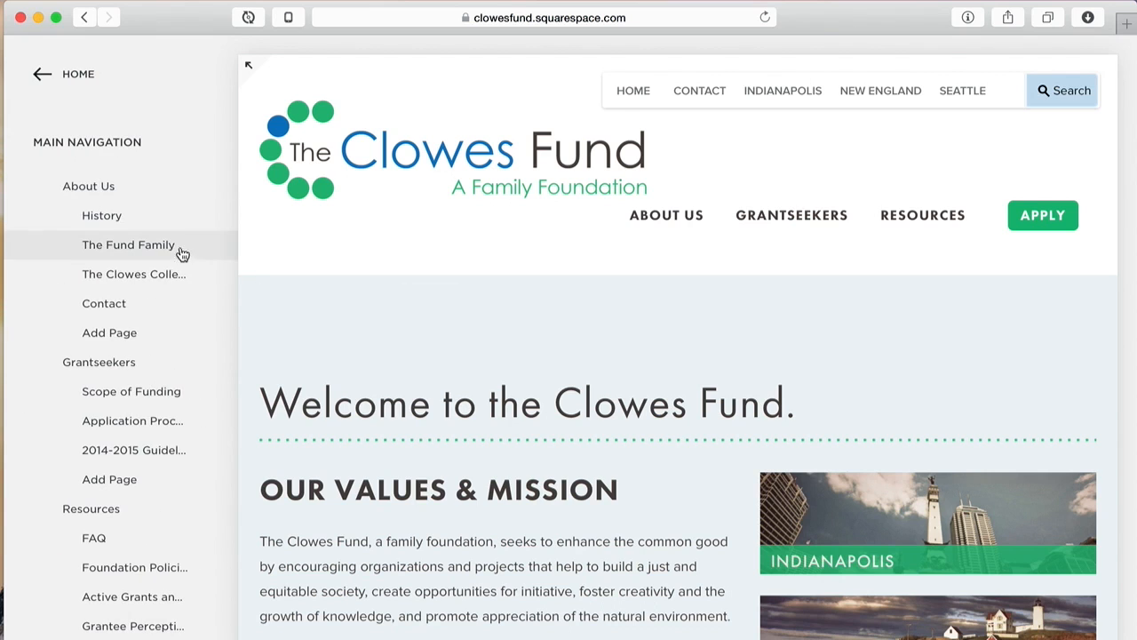
{"action": "scroll", "coordinate": [205, 186], "scroll_direction": "down", "scroll_amount": 2}
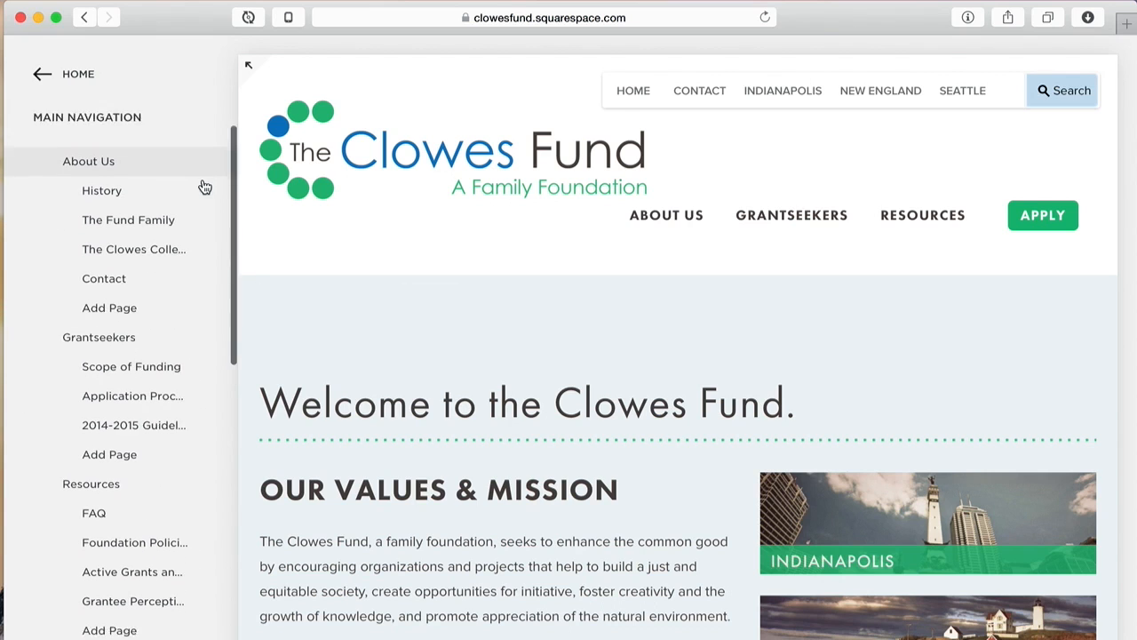
{"action": "scroll", "coordinate": [204, 187], "scroll_direction": "up", "scroll_amount": 2}
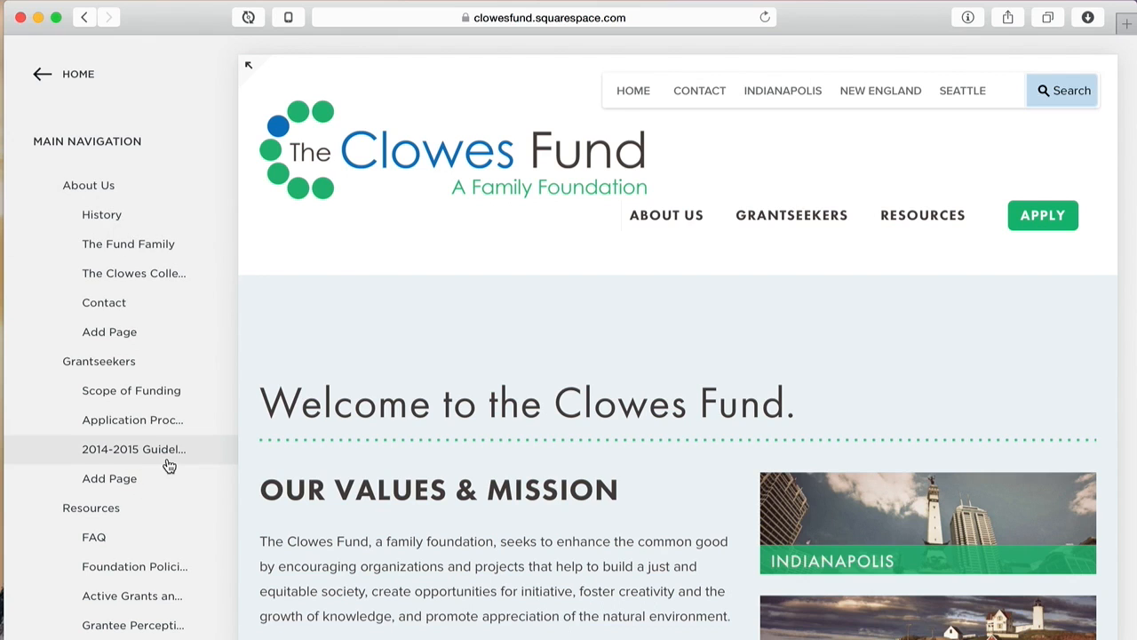
{"action": "scroll", "coordinate": [169, 465], "scroll_direction": "down", "scroll_amount": 4}
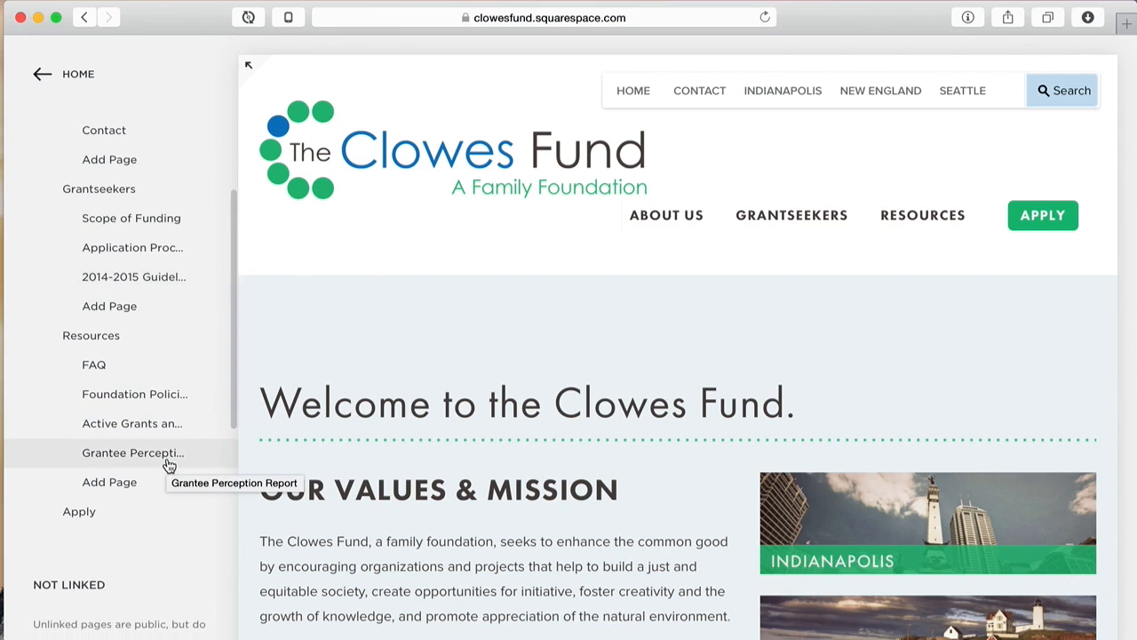
{"action": "scroll", "coordinate": [169, 466], "scroll_direction": "down", "scroll_amount": 3}
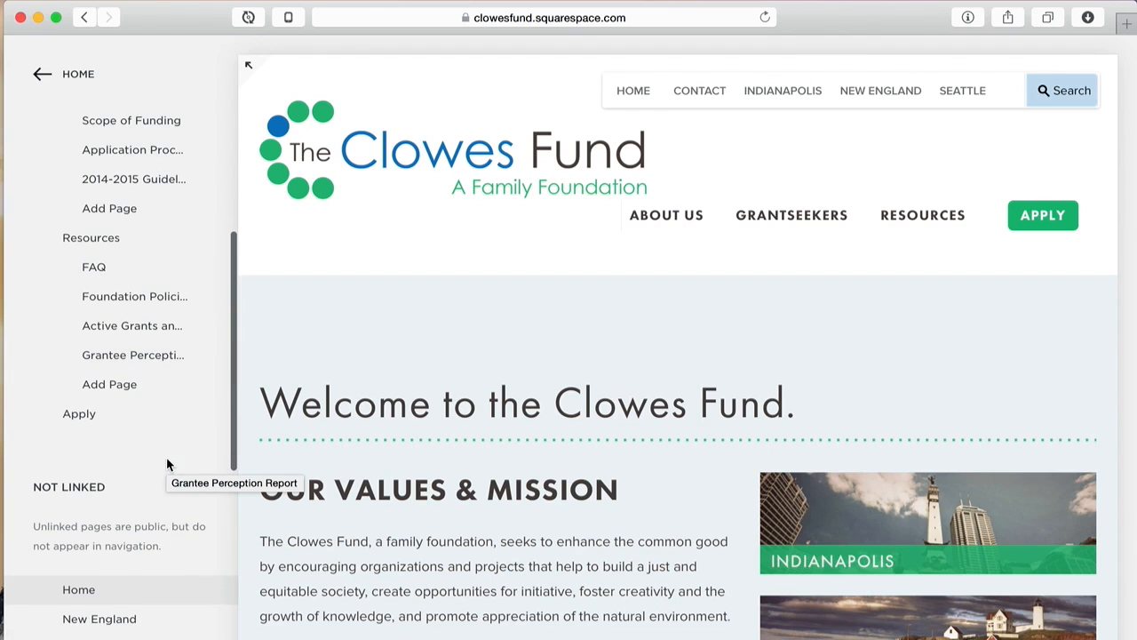
{"action": "scroll", "coordinate": [167, 462], "scroll_direction": "down", "scroll_amount": 6}
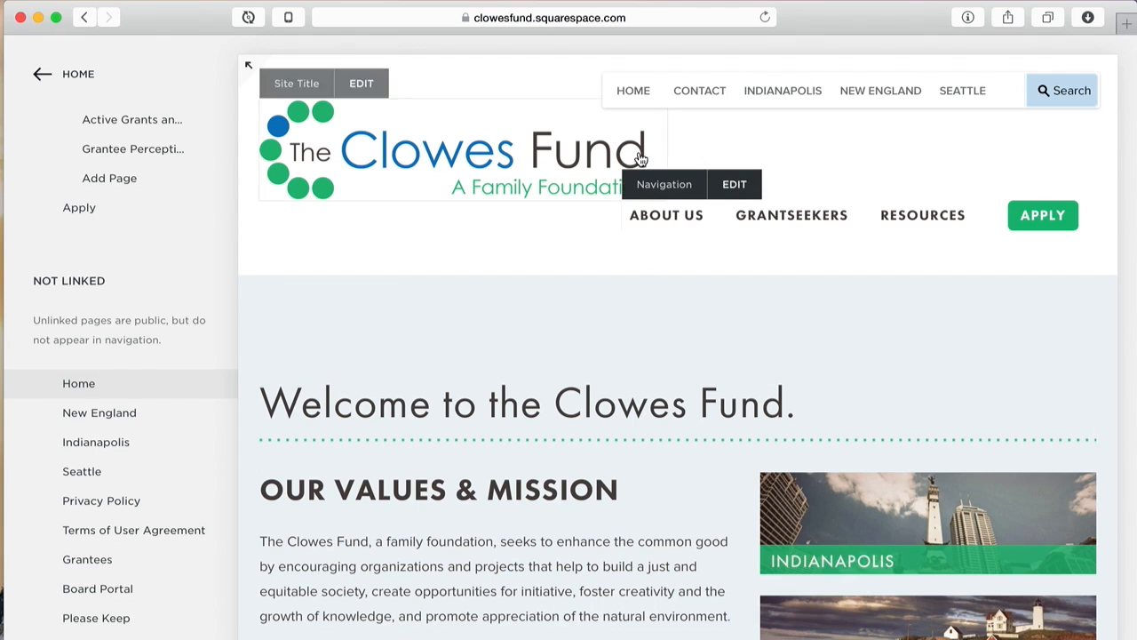
{"action": "mouse_move", "coordinate": [666, 215]}
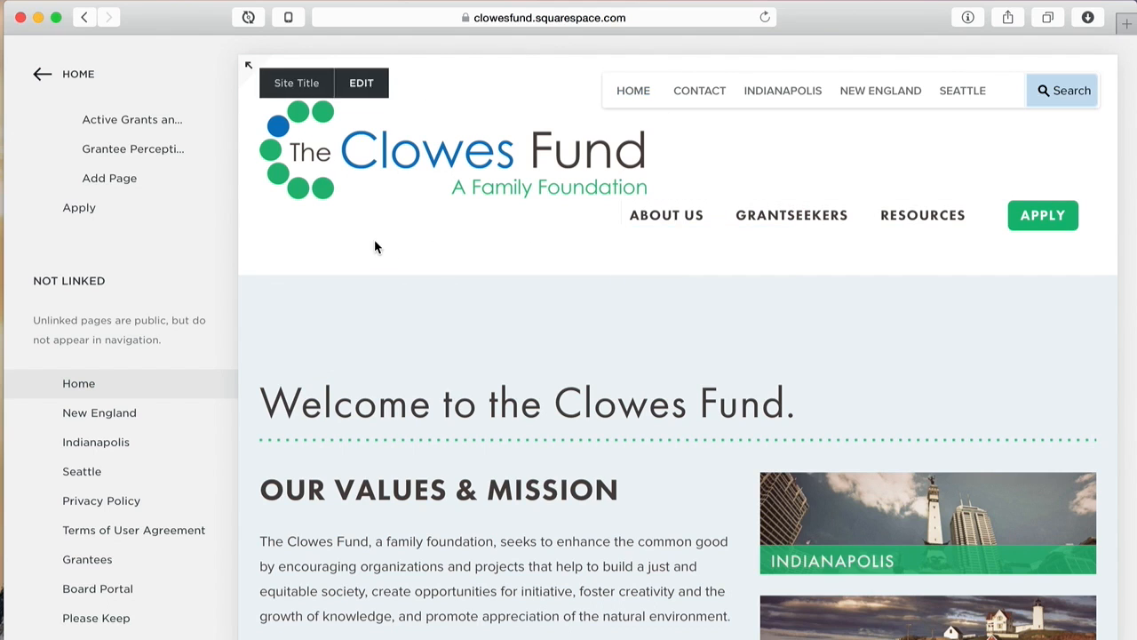
{"action": "scroll", "coordinate": [187, 326], "scroll_direction": "up", "scroll_amount": 5}
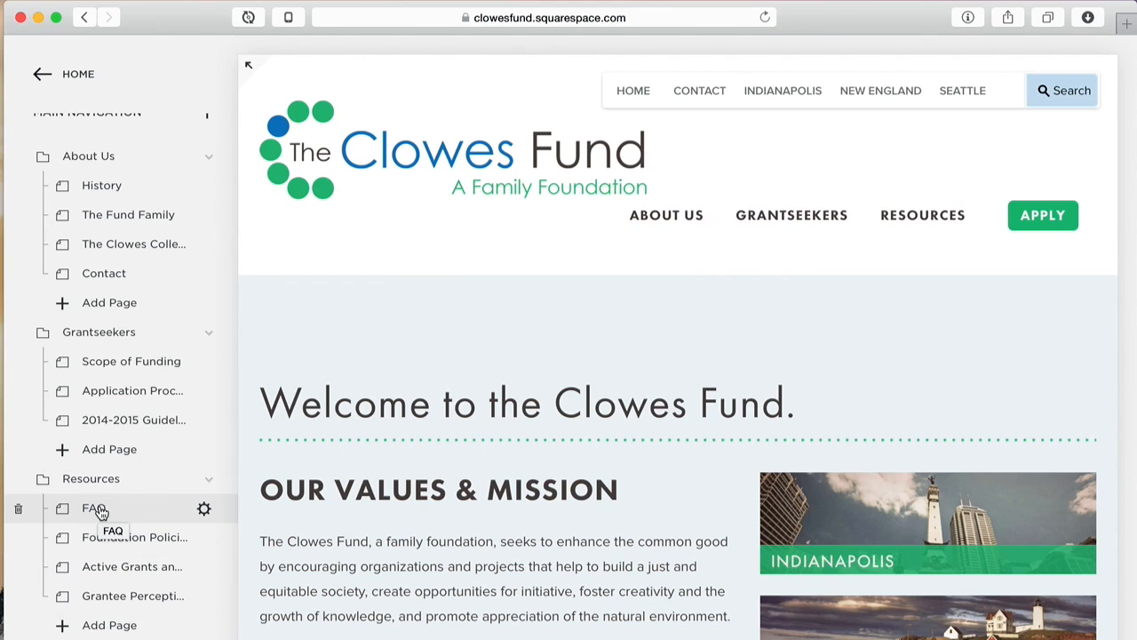
{"action": "mouse_move", "coordinate": [897, 217]}
{"action": "left_click_drag", "start_coordinate": [96, 514], "coordinate": [105, 311]}
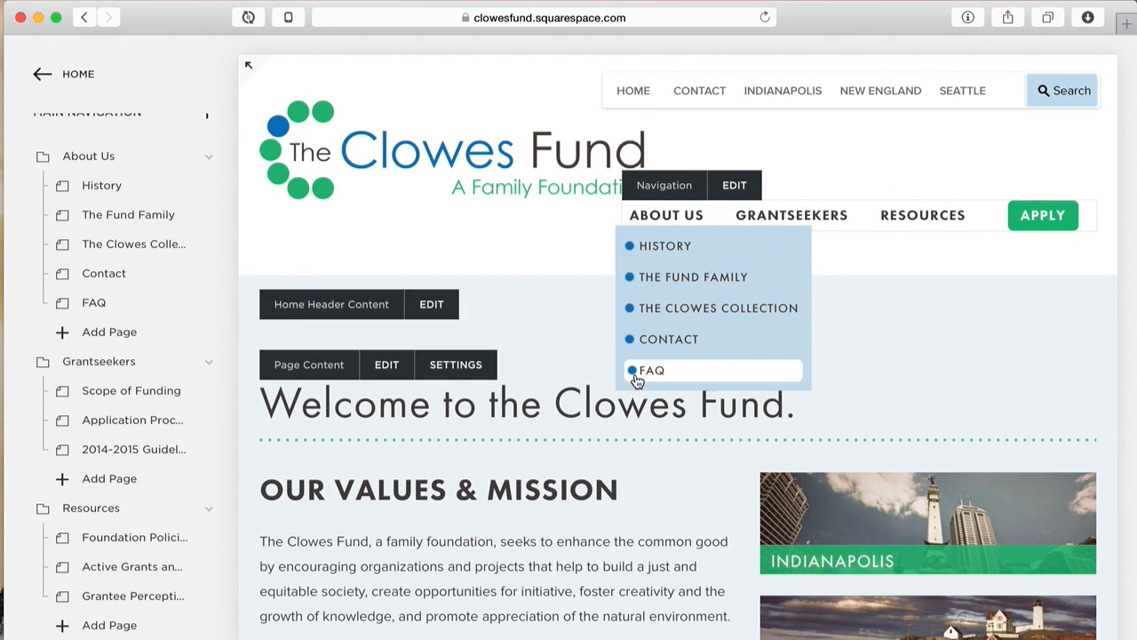
{"action": "mouse_move", "coordinate": [925, 221]}
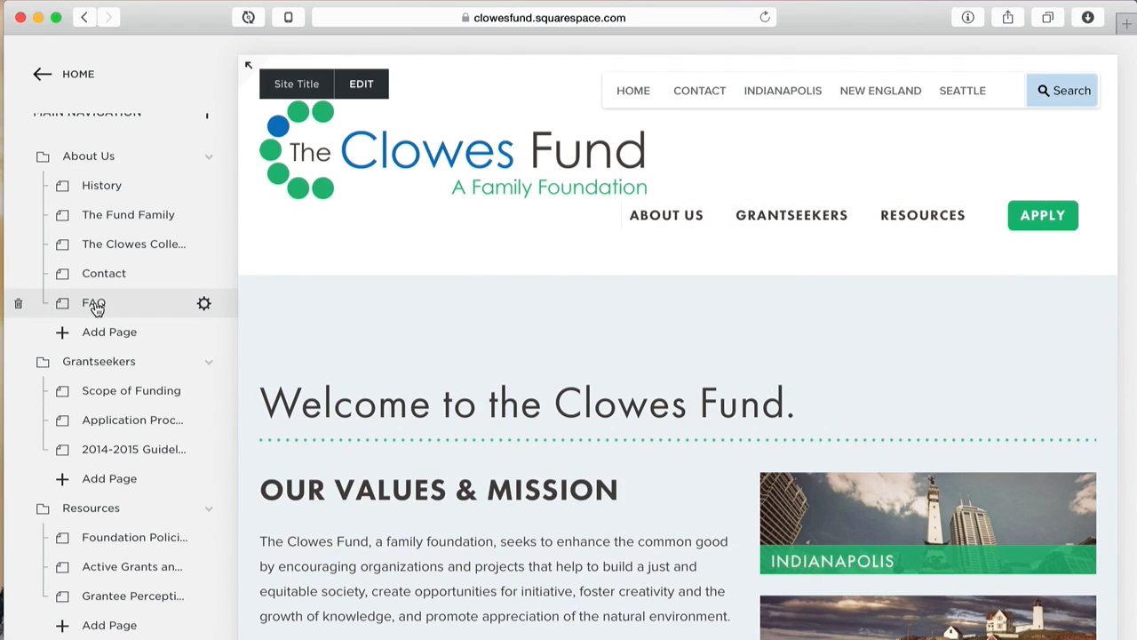
{"action": "left_click_drag", "start_coordinate": [96, 306], "coordinate": [93, 508]}
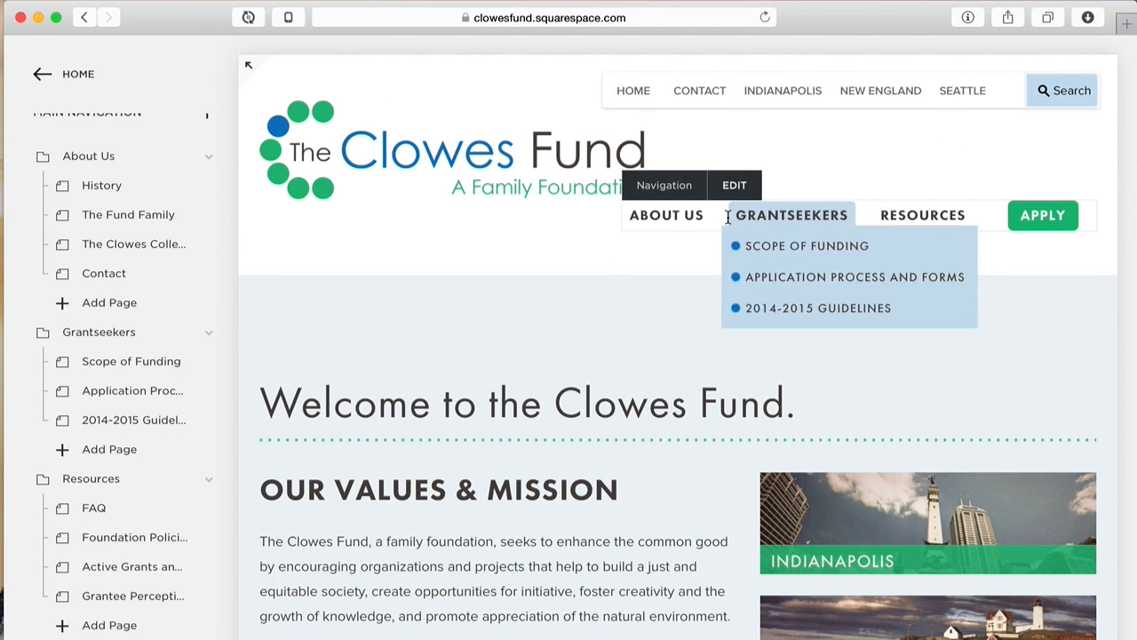
{"action": "mouse_move", "coordinate": [945, 230]}
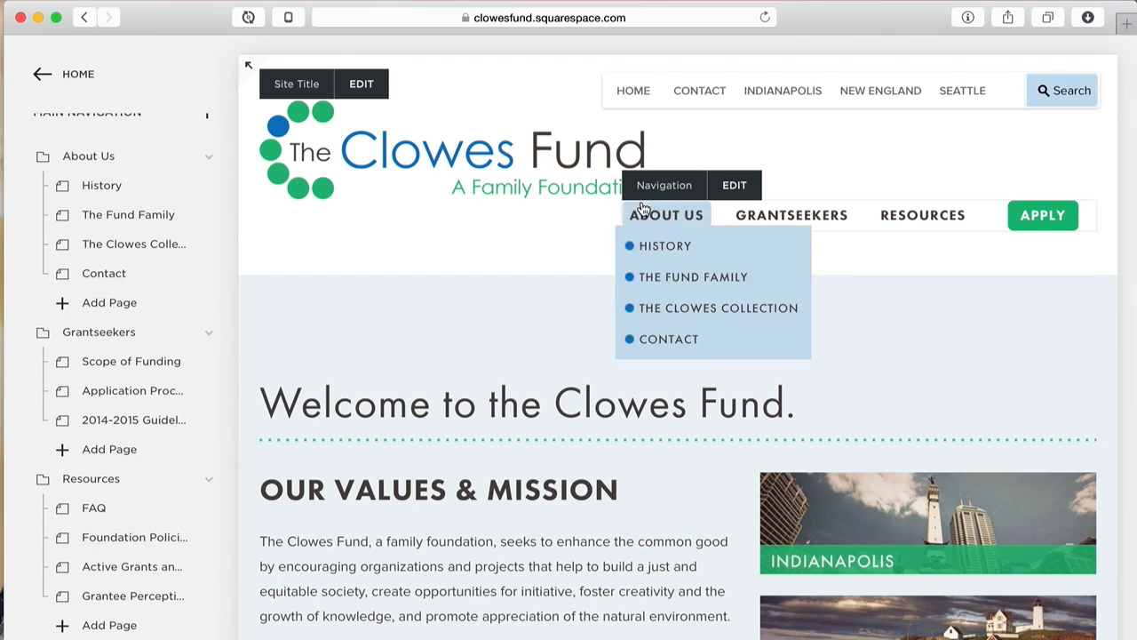
{"action": "mouse_move", "coordinate": [767, 211]}
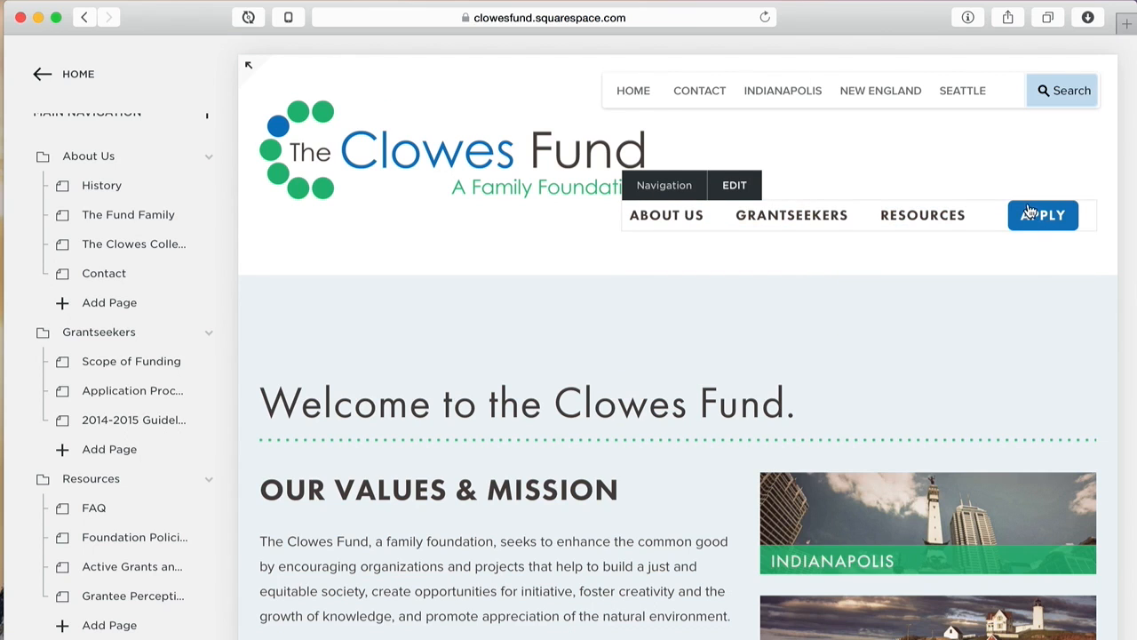
{"action": "scroll", "coordinate": [35, 360], "scroll_direction": "down", "scroll_amount": 3}
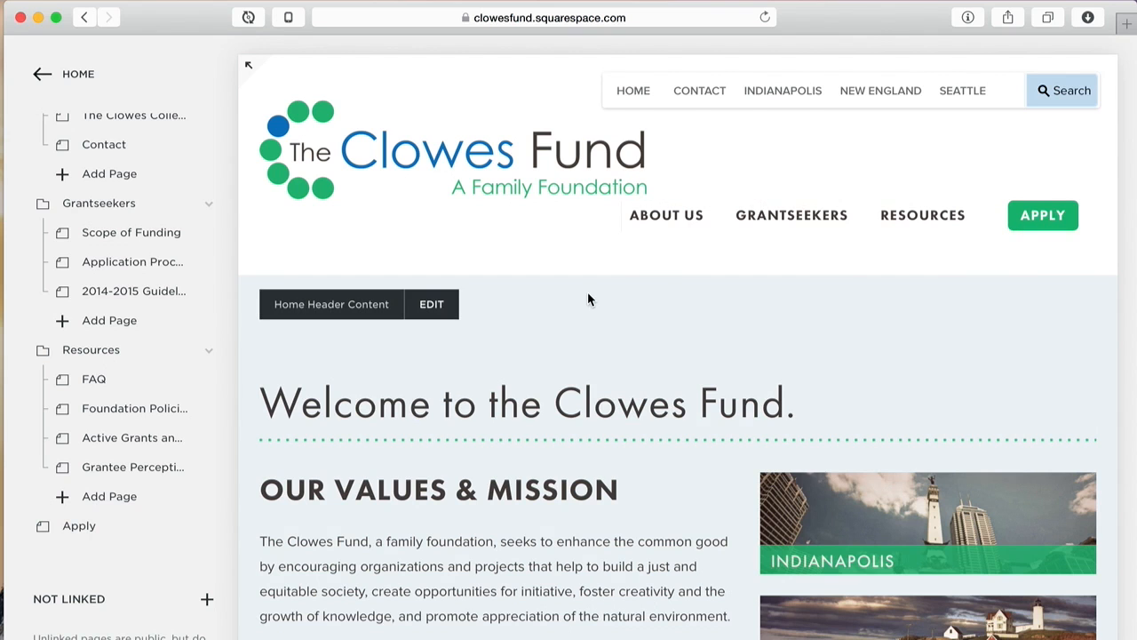
{"action": "scroll", "coordinate": [588, 294], "scroll_direction": "down", "scroll_amount": 5}
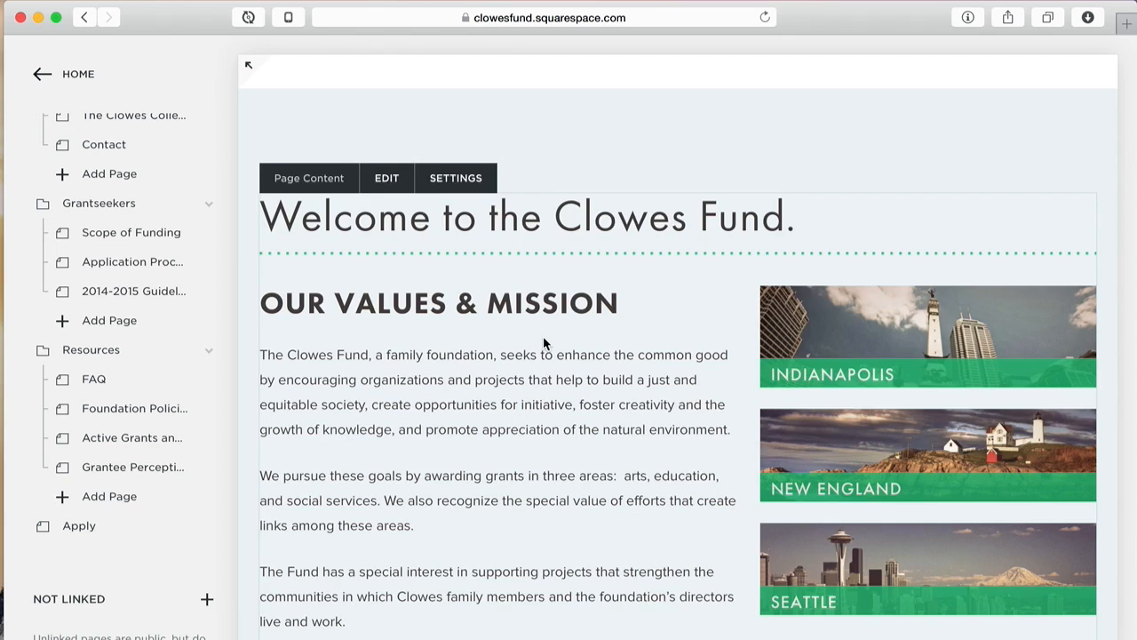
{"action": "scroll", "coordinate": [545, 343], "scroll_direction": "up", "scroll_amount": 4}
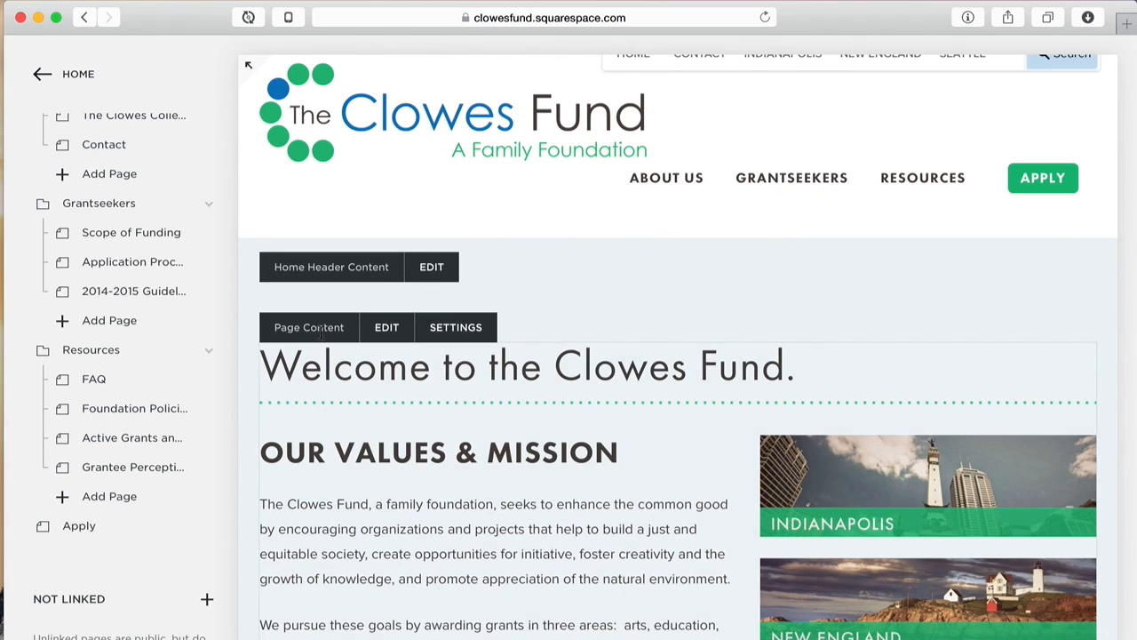
Step: Start editing the Home page content and scroll through it
{"action": "left_click", "coordinate": [389, 328]}
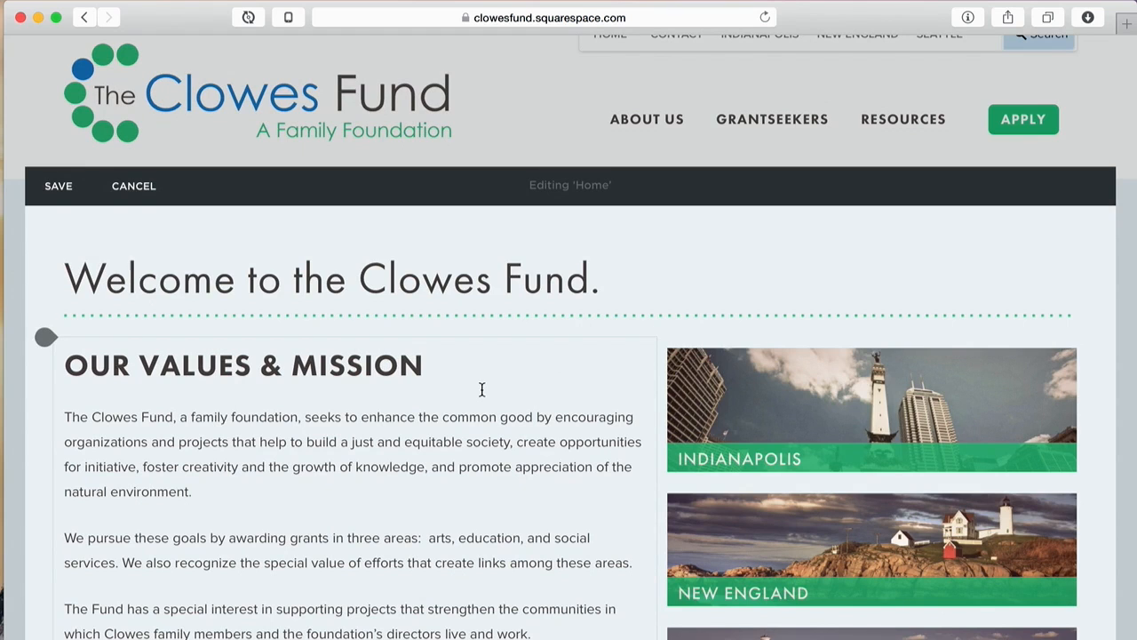
{"action": "scroll", "coordinate": [481, 389], "scroll_direction": "down", "scroll_amount": 5}
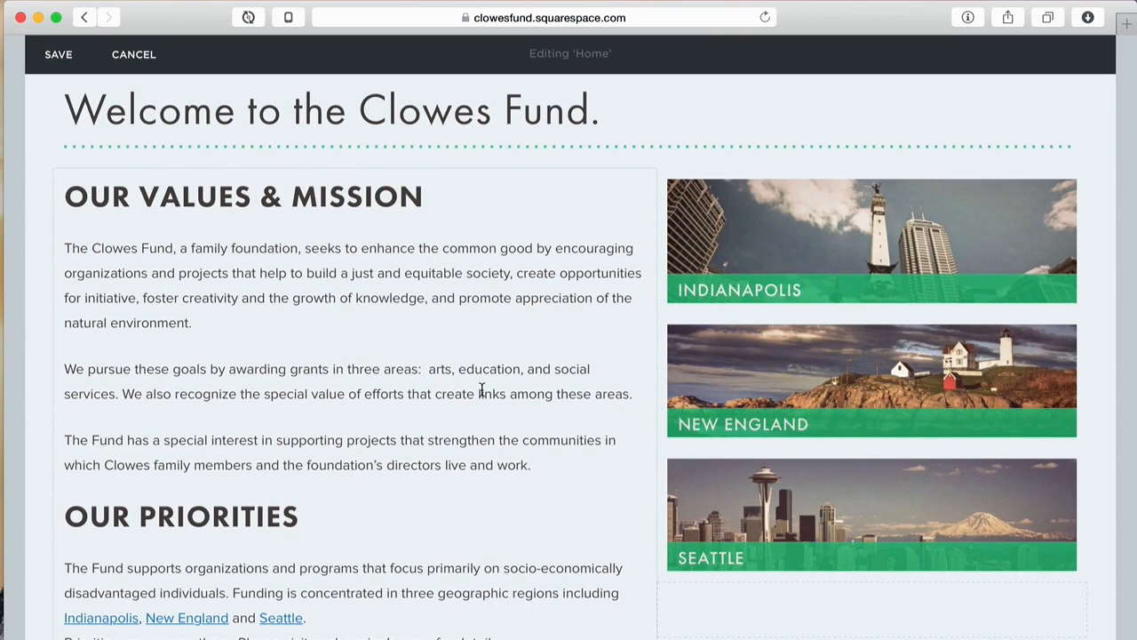
{"action": "scroll", "coordinate": [482, 389], "scroll_direction": "down", "scroll_amount": 4}
{"action": "scroll", "coordinate": [482, 389], "scroll_direction": "up", "scroll_amount": 6}
{"action": "scroll", "coordinate": [482, 390], "scroll_direction": "down", "scroll_amount": 6}
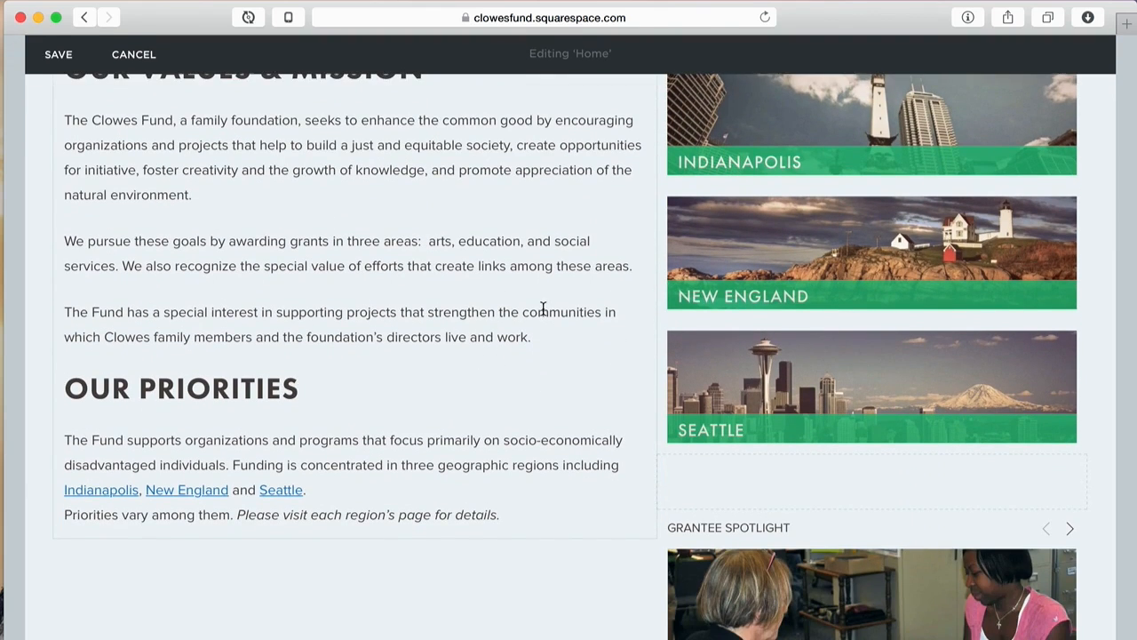
{"action": "scroll", "coordinate": [543, 308], "scroll_direction": "up", "scroll_amount": 4}
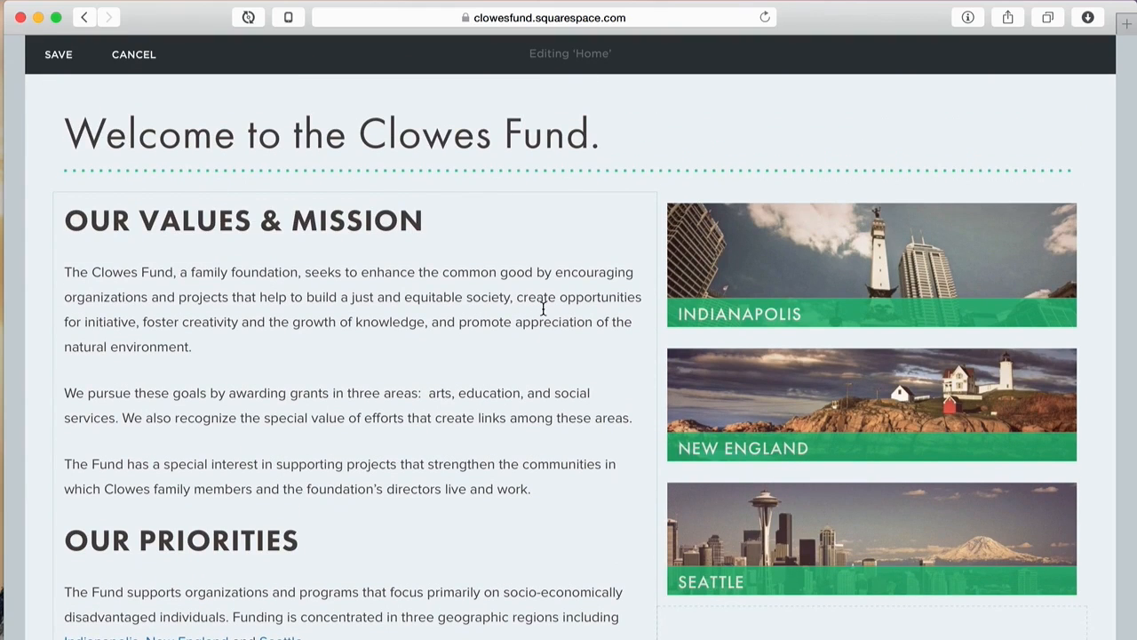
Step: Inspect the text styles of the OUR VALUES & MISSION and OUR PRIORITIES headings, the paragraphs, and the Seattle link
{"action": "left_click", "coordinate": [493, 332]}
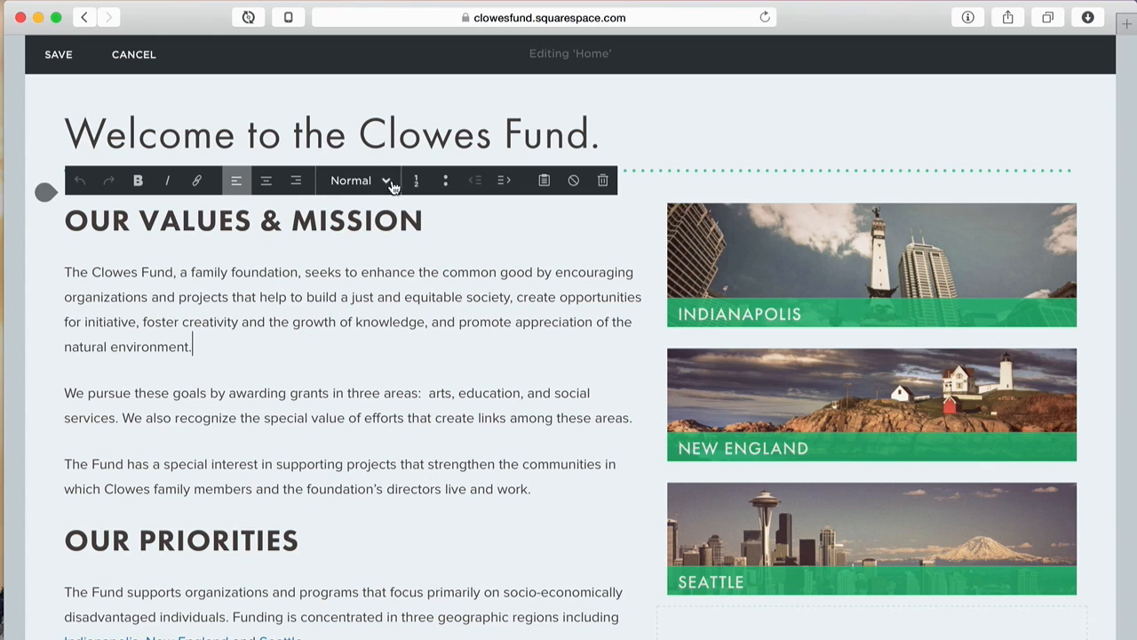
{"action": "left_click", "coordinate": [373, 224]}
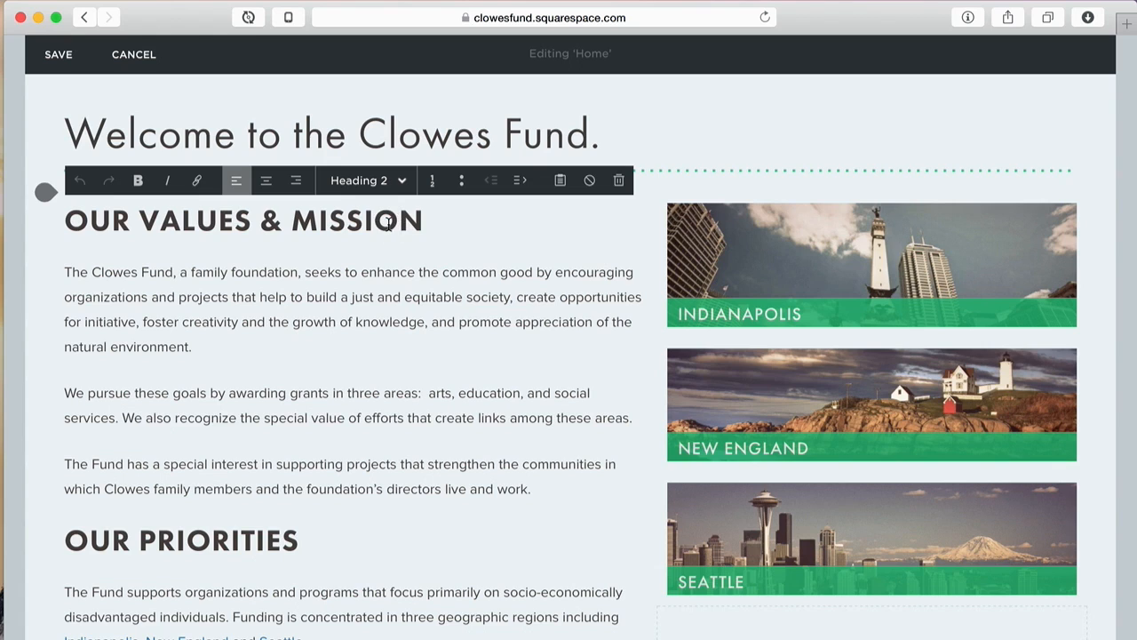
{"action": "left_click", "coordinate": [361, 284]}
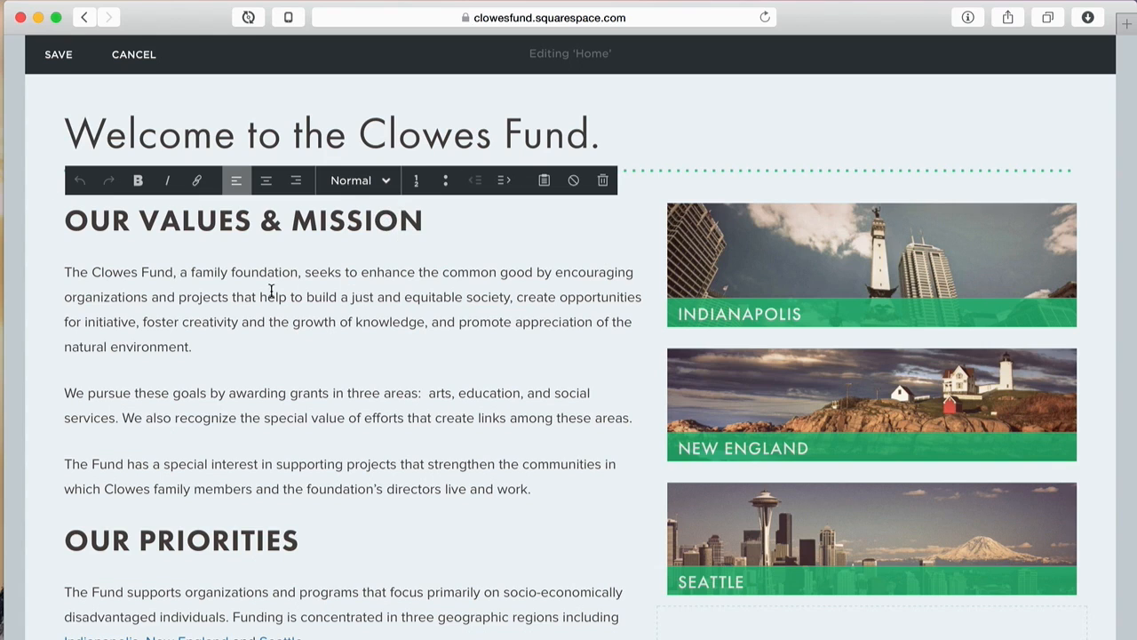
{"action": "left_click", "coordinate": [233, 539]}
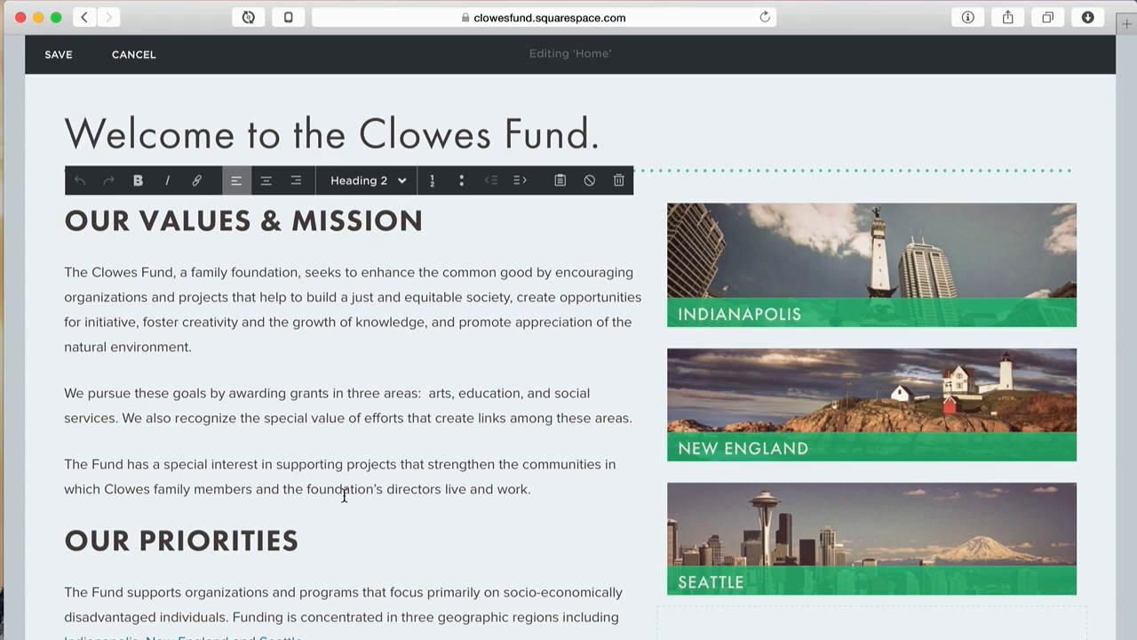
{"action": "scroll", "coordinate": [343, 495], "scroll_direction": "down", "scroll_amount": 5}
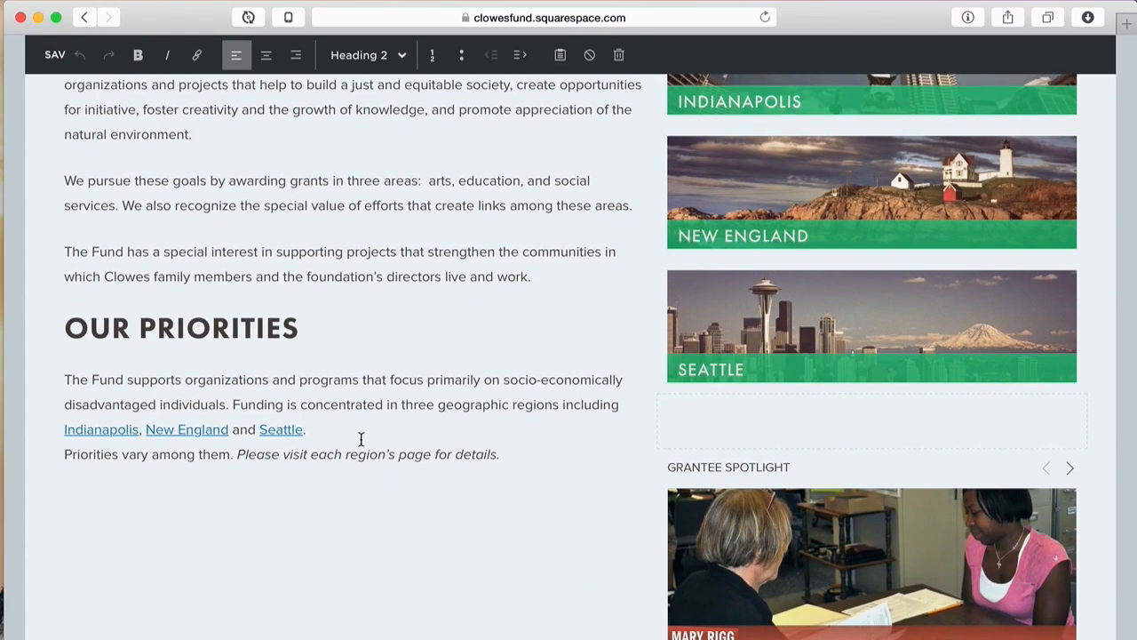
{"action": "double_click", "coordinate": [280, 431]}
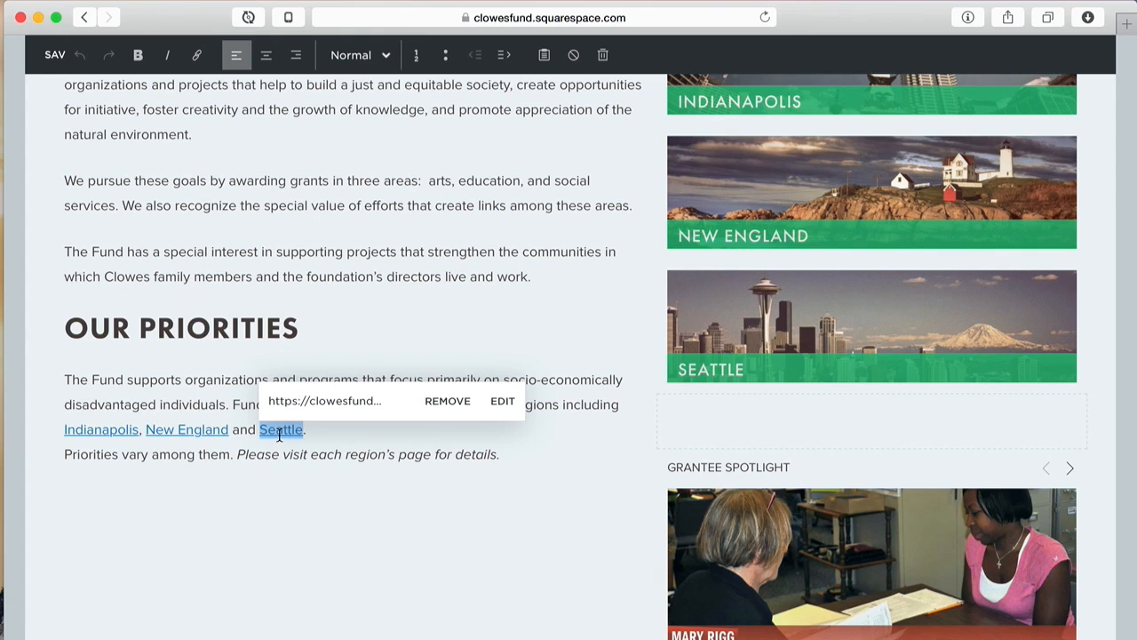
{"action": "left_click", "coordinate": [415, 454]}
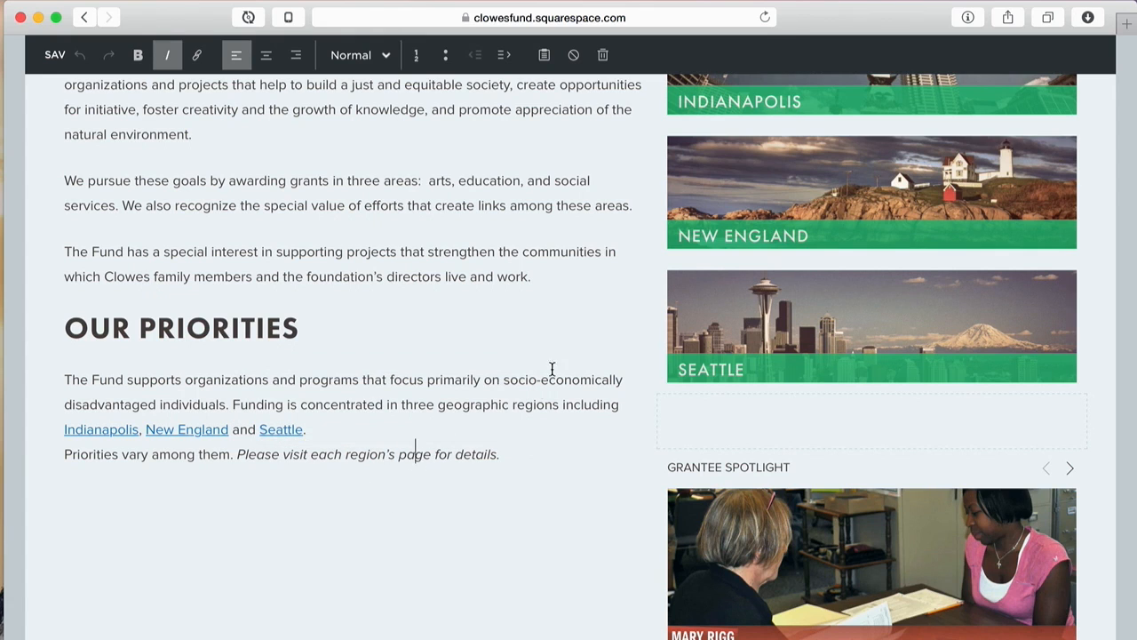
{"action": "scroll", "coordinate": [557, 348], "scroll_direction": "up", "scroll_amount": 7}
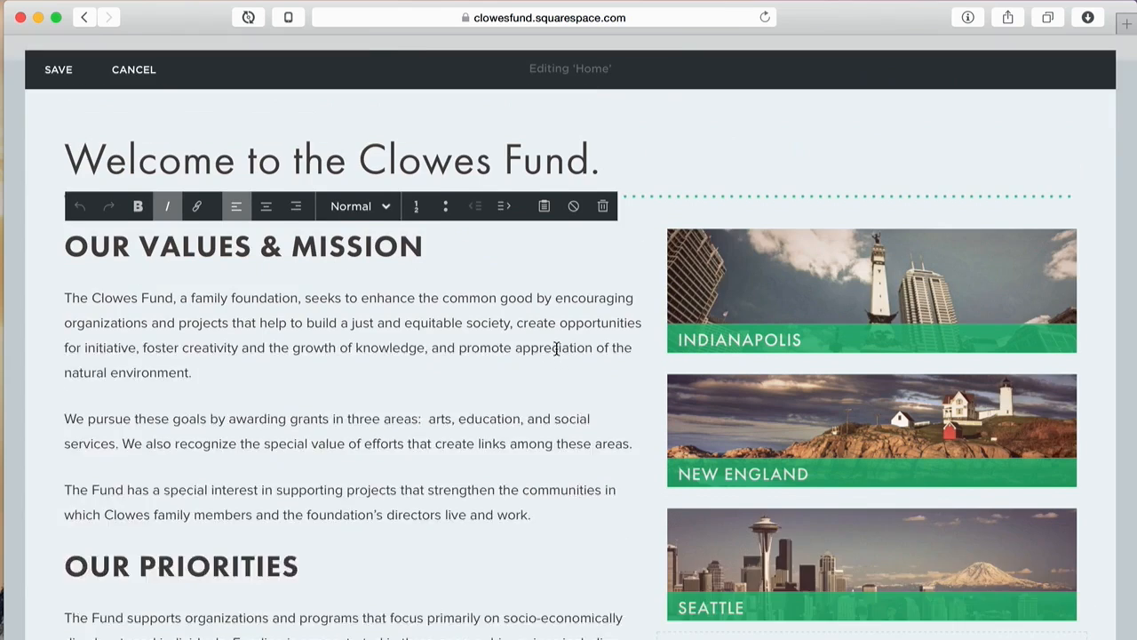
Step: Select the Indianapolis image block, then cancel editing without saving
{"action": "mouse_move", "coordinate": [777, 347]}
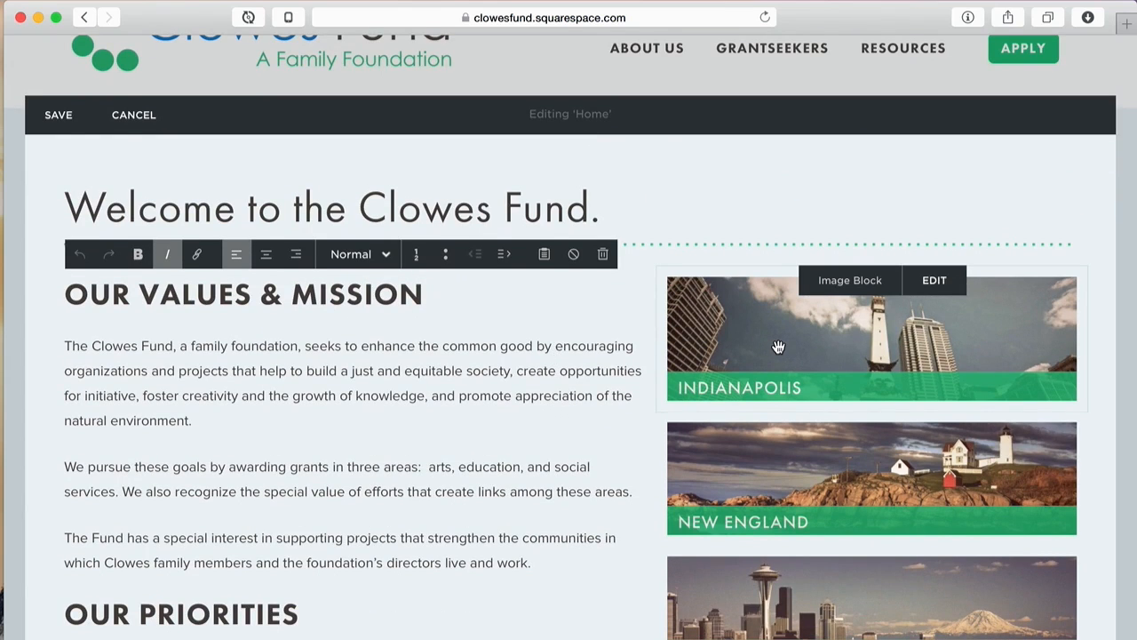
{"action": "left_click", "coordinate": [778, 347]}
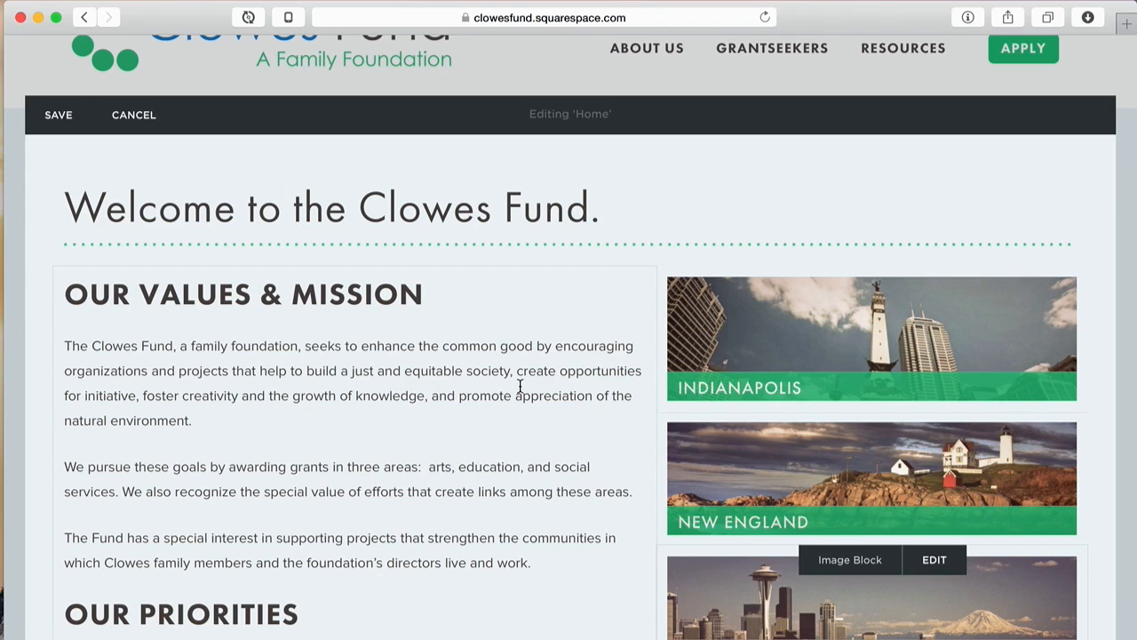
{"action": "scroll", "coordinate": [519, 385], "scroll_direction": "down", "scroll_amount": 5}
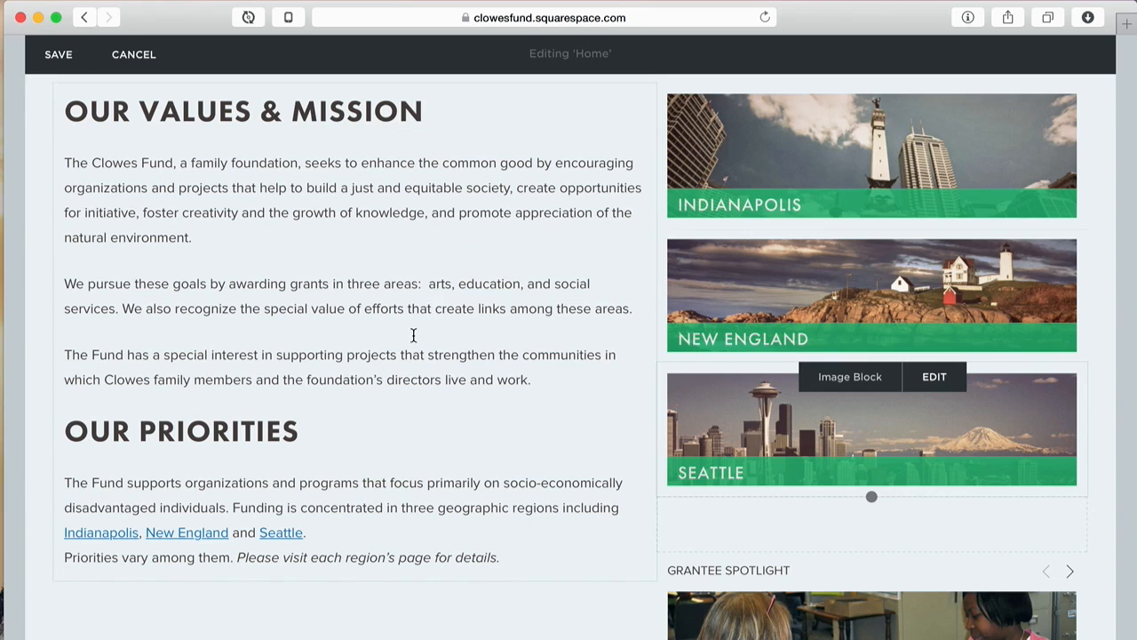
{"action": "scroll", "coordinate": [414, 335], "scroll_direction": "up", "scroll_amount": 5}
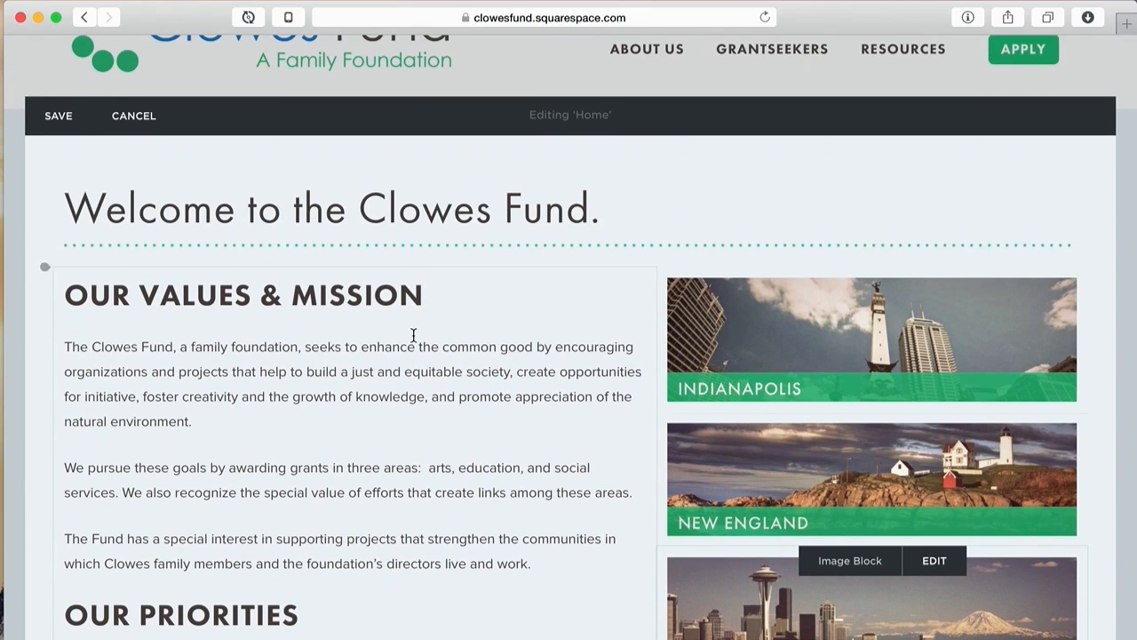
{"action": "left_click", "coordinate": [128, 116]}
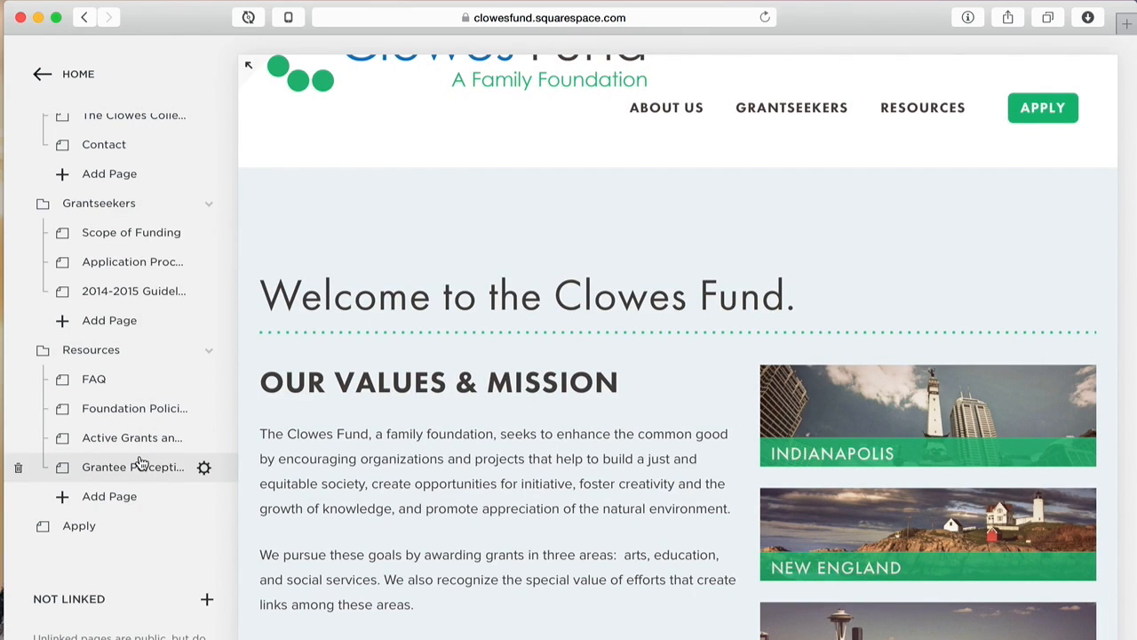
Step: Add a blank Page to the Unused folder, keep the name 'New Page', and preview it
{"action": "scroll", "coordinate": [142, 463], "scroll_direction": "down", "scroll_amount": 6}
{"action": "scroll", "coordinate": [142, 464], "scroll_direction": "down", "scroll_amount": 8}
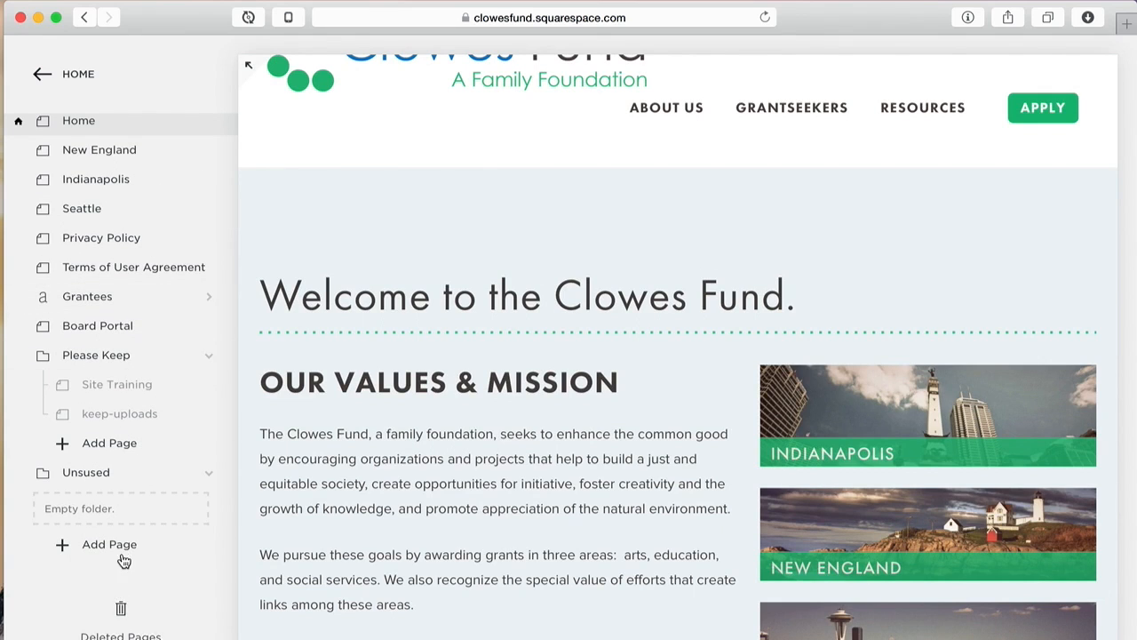
{"action": "left_click", "coordinate": [123, 548]}
{"action": "left_click", "coordinate": [292, 280]}
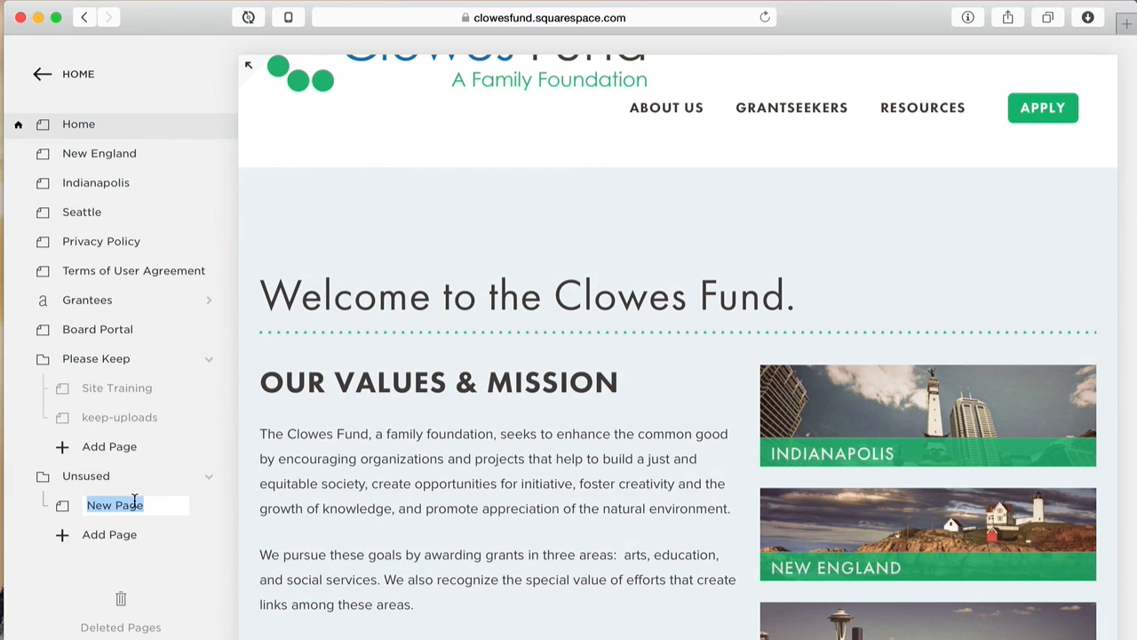
{"action": "left_click", "coordinate": [122, 533]}
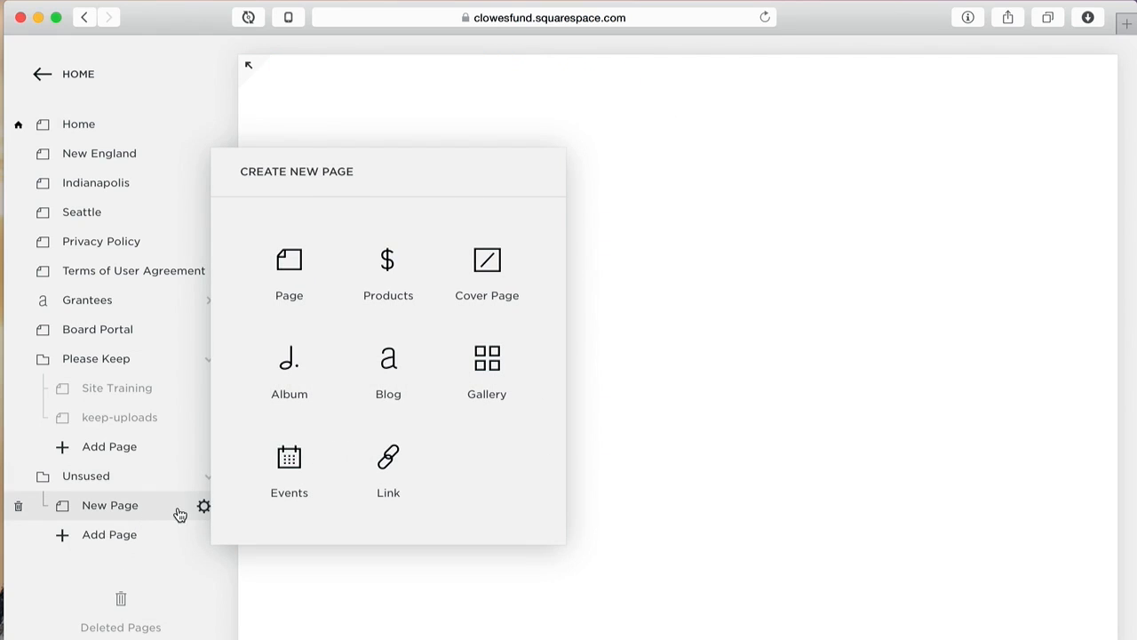
{"action": "left_click", "coordinate": [180, 514]}
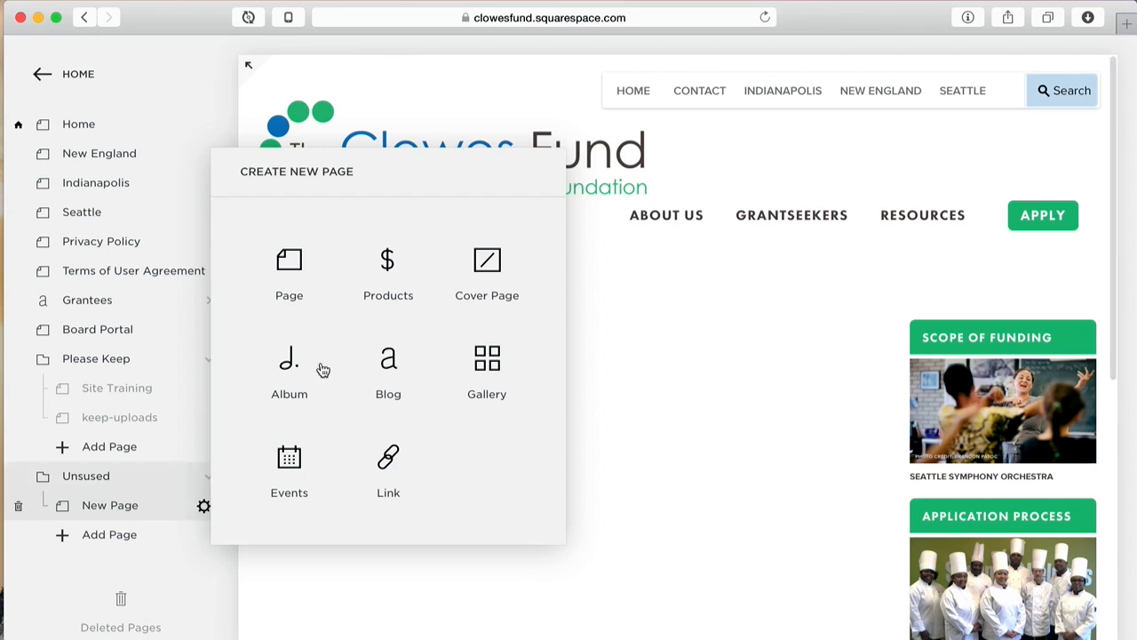
Step: Delete New Page from its Configure Page settings and confirm the deletion
{"action": "left_click", "coordinate": [200, 183]}
{"action": "left_click", "coordinate": [431, 455]}
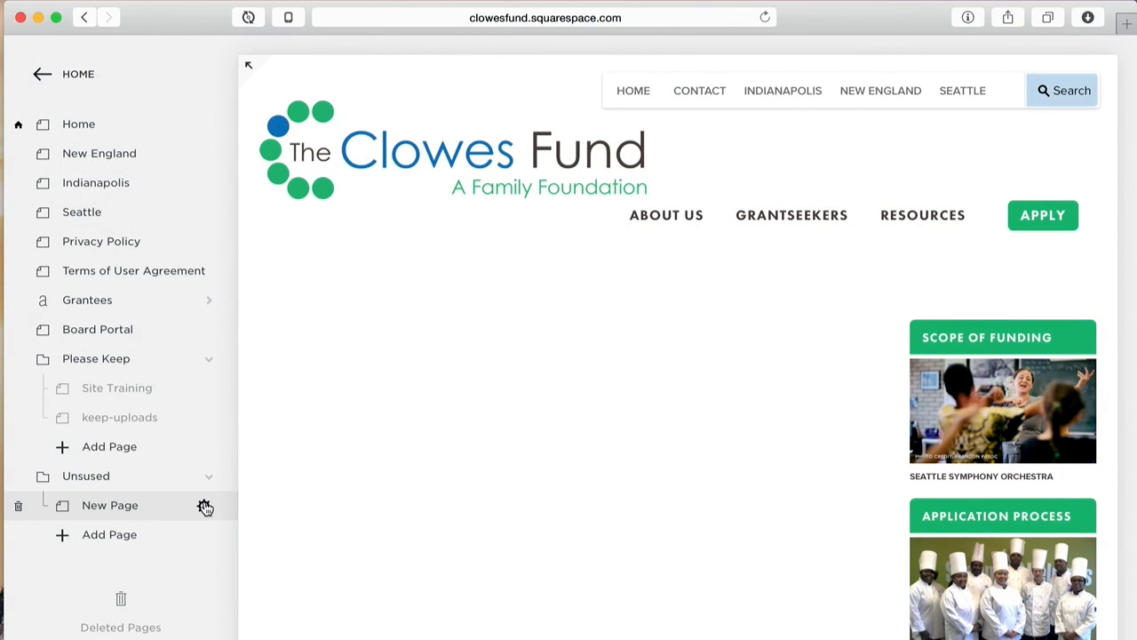
{"action": "left_click", "coordinate": [205, 506]}
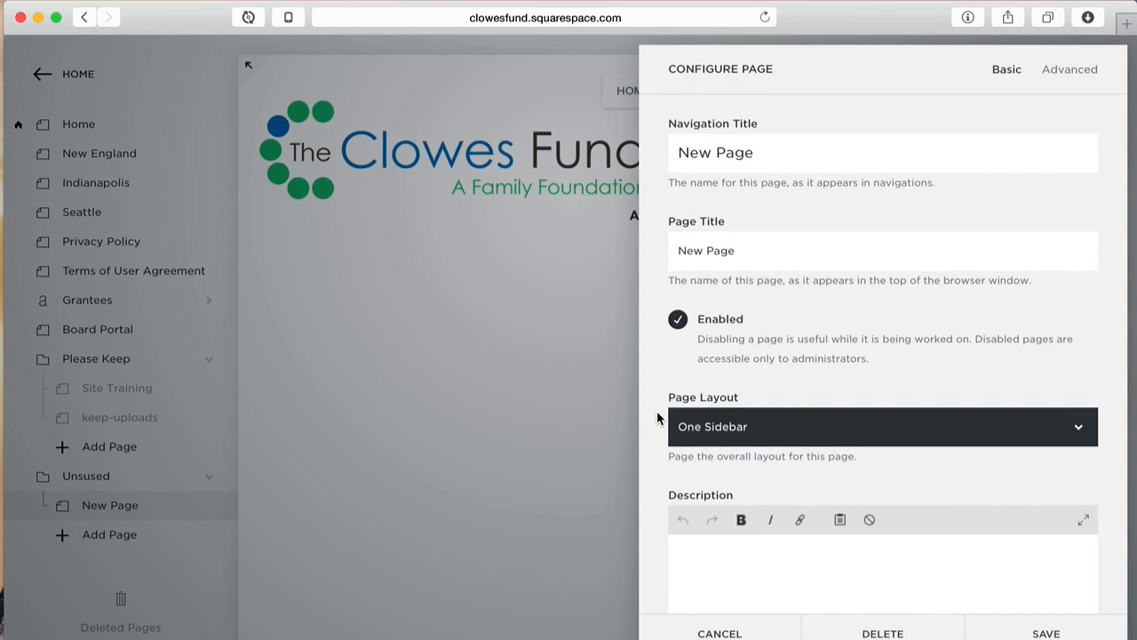
{"action": "left_click", "coordinate": [880, 634]}
{"action": "left_click", "coordinate": [952, 634]}
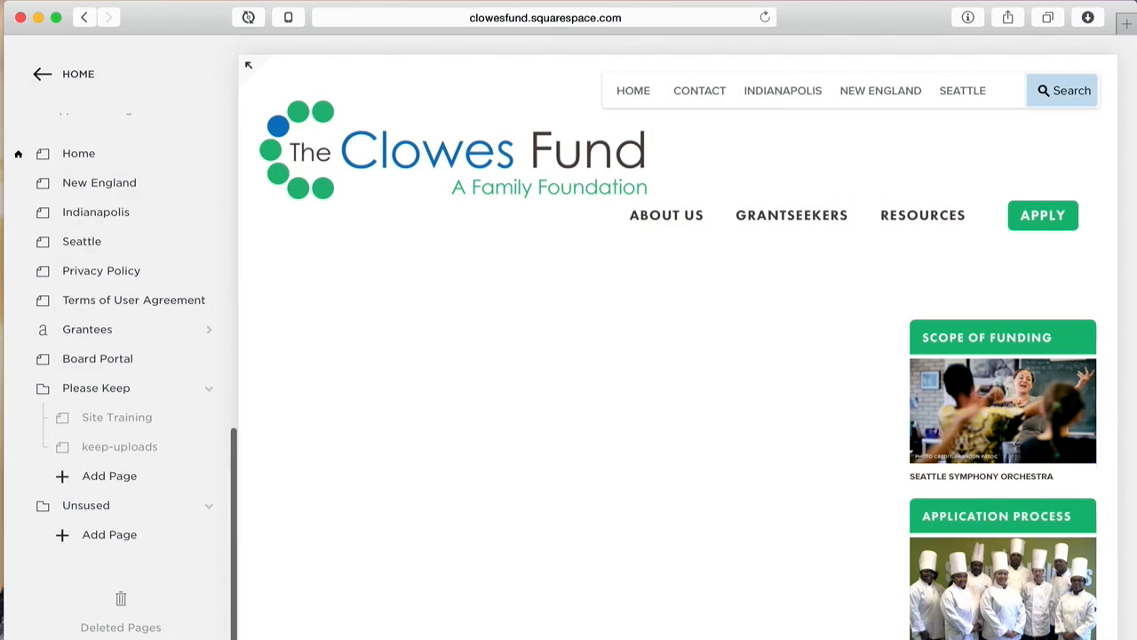
{"action": "left_click", "coordinate": [122, 630]}
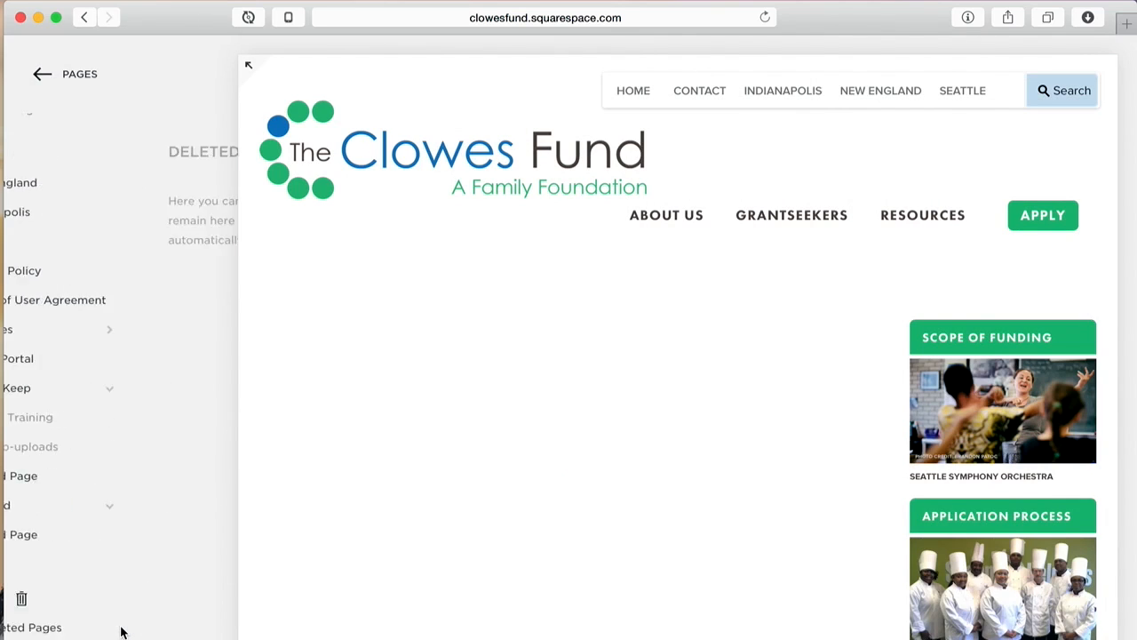
{"action": "scroll", "coordinate": [229, 391], "scroll_direction": "down", "scroll_amount": 10}
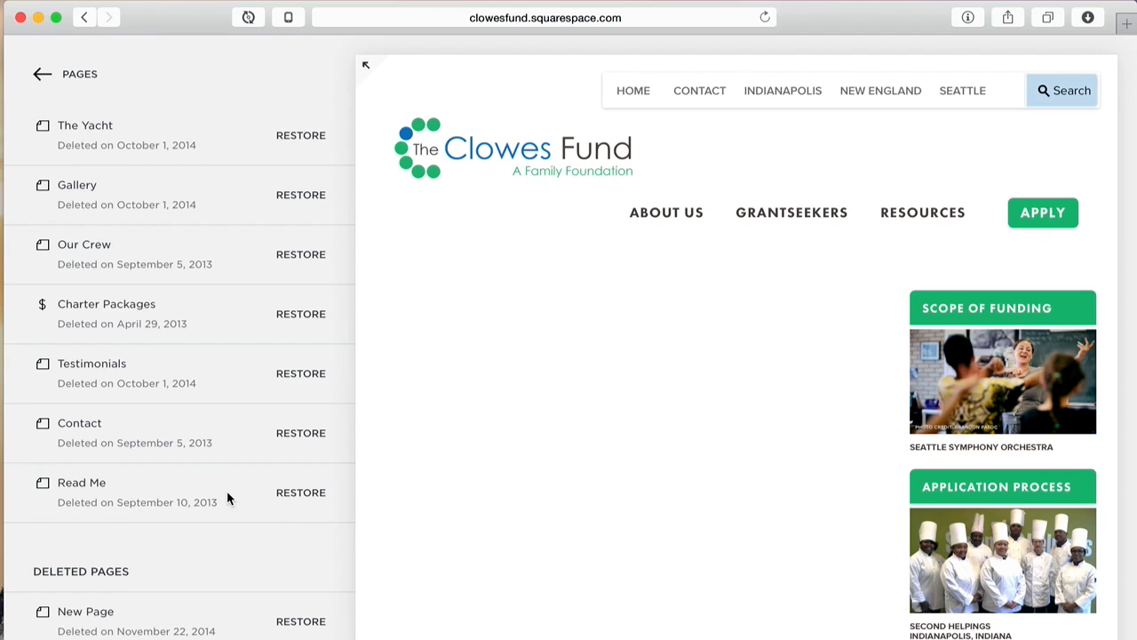
{"action": "scroll", "coordinate": [227, 500], "scroll_direction": "up", "scroll_amount": 10}
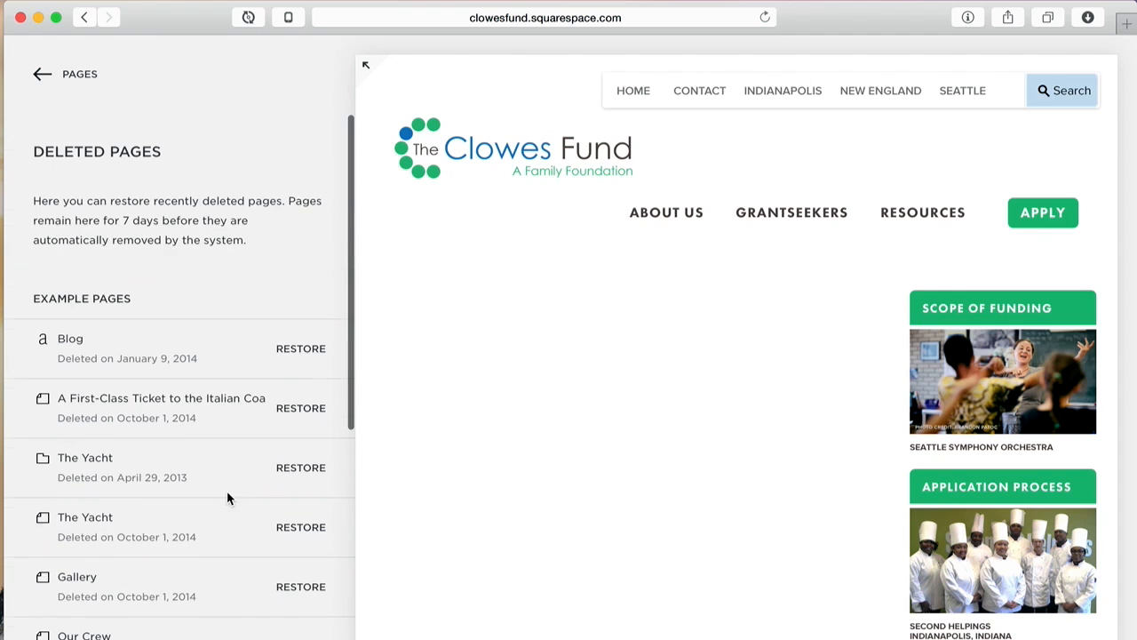
{"action": "left_click", "coordinate": [87, 76]}
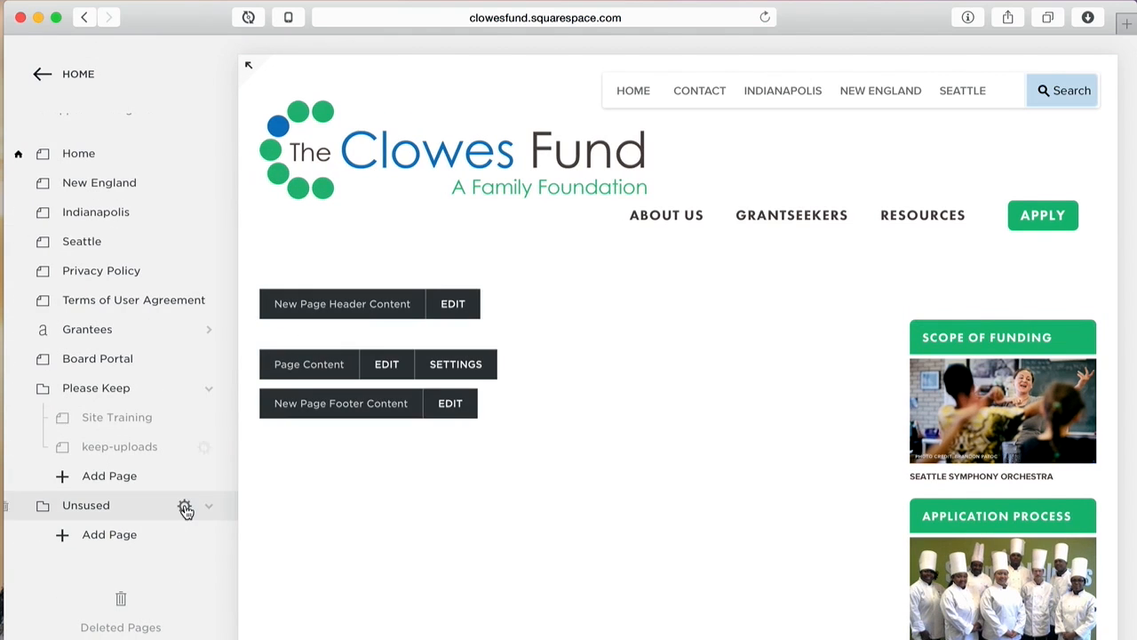
{"action": "left_click", "coordinate": [122, 625]}
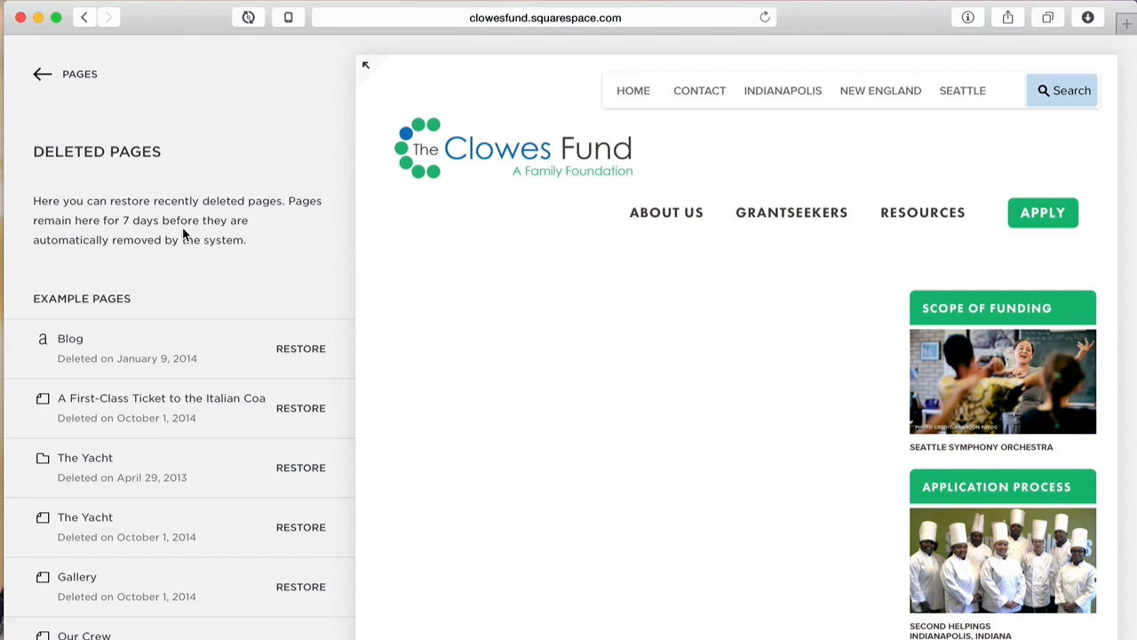
{"action": "scroll", "coordinate": [223, 283], "scroll_direction": "down", "scroll_amount": 5}
{"action": "scroll", "coordinate": [222, 283], "scroll_direction": "up", "scroll_amount": 5}
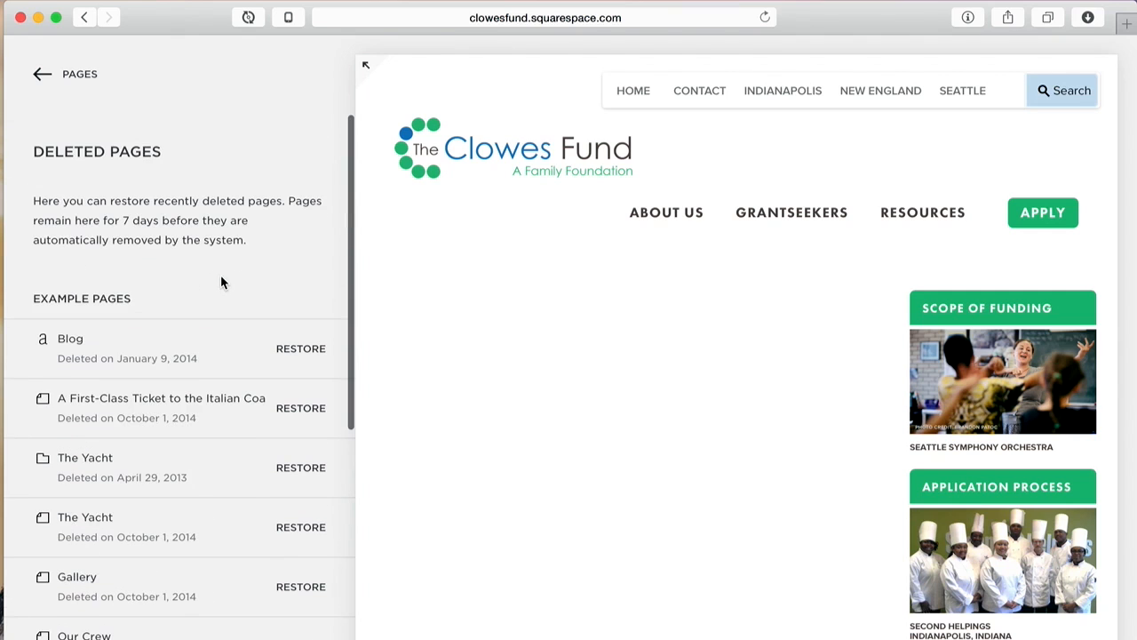
{"action": "scroll", "coordinate": [222, 282], "scroll_direction": "down", "scroll_amount": 3}
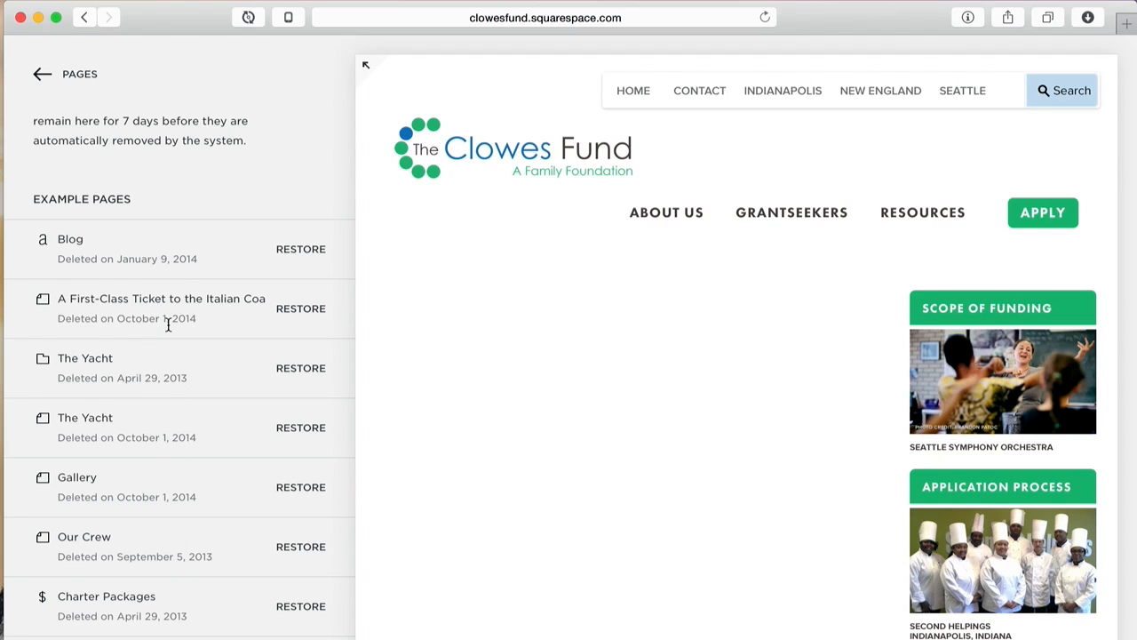
{"action": "left_click", "coordinate": [71, 82]}
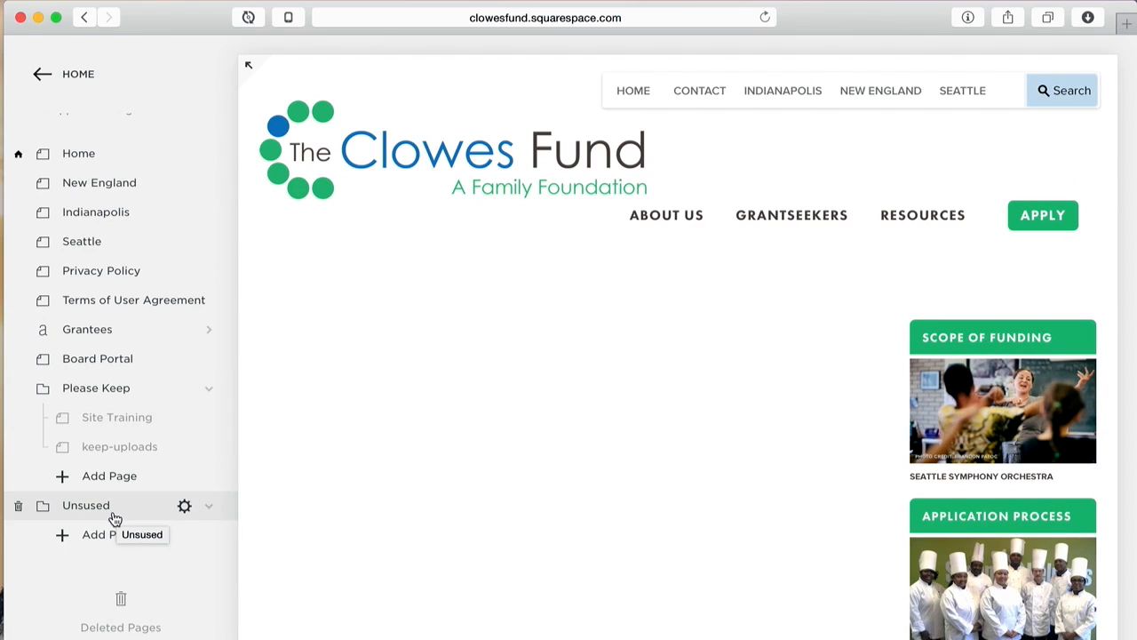
Step: Expand the site preview to full width and reload it to show the page-not-found message
{"action": "left_click", "coordinate": [593, 16]}
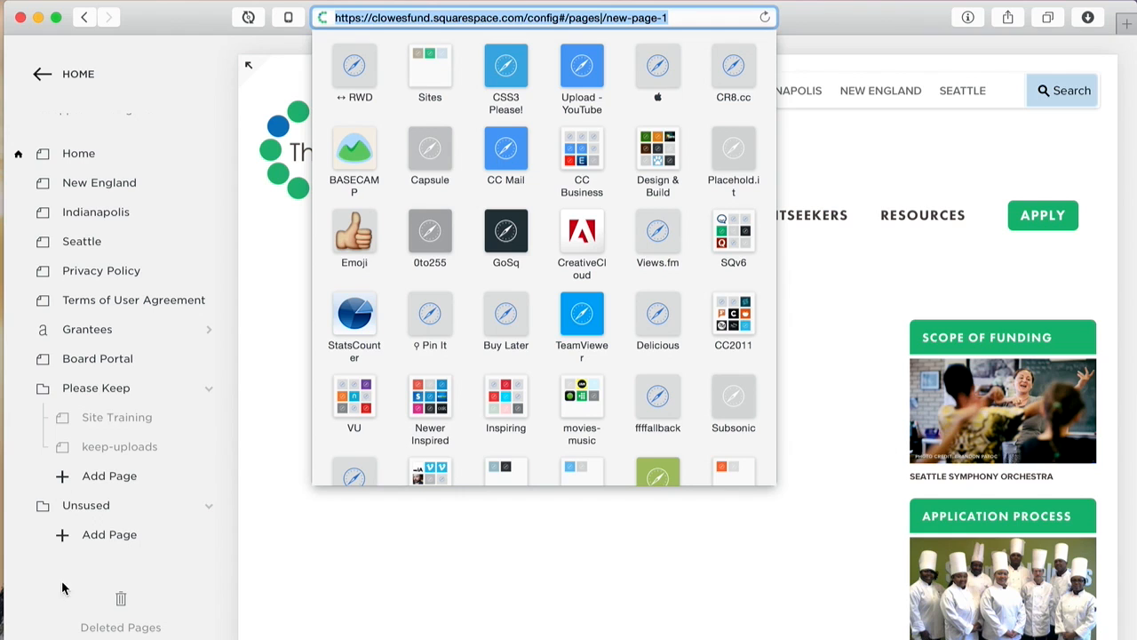
{"action": "left_click", "coordinate": [151, 538]}
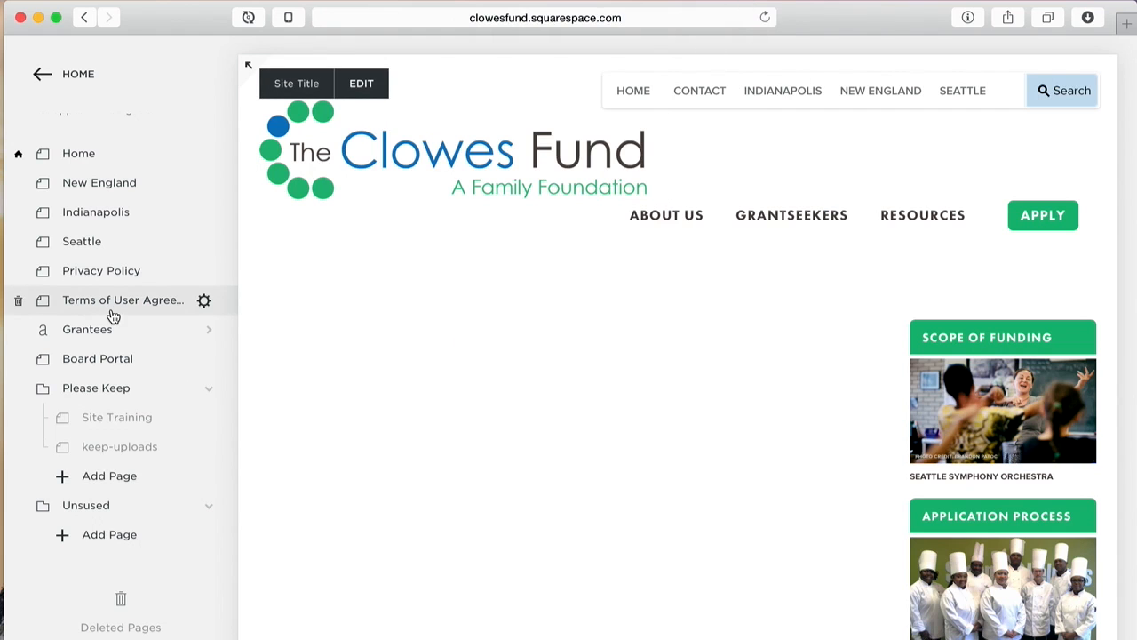
{"action": "scroll", "coordinate": [152, 217], "scroll_direction": "up", "scroll_amount": 10}
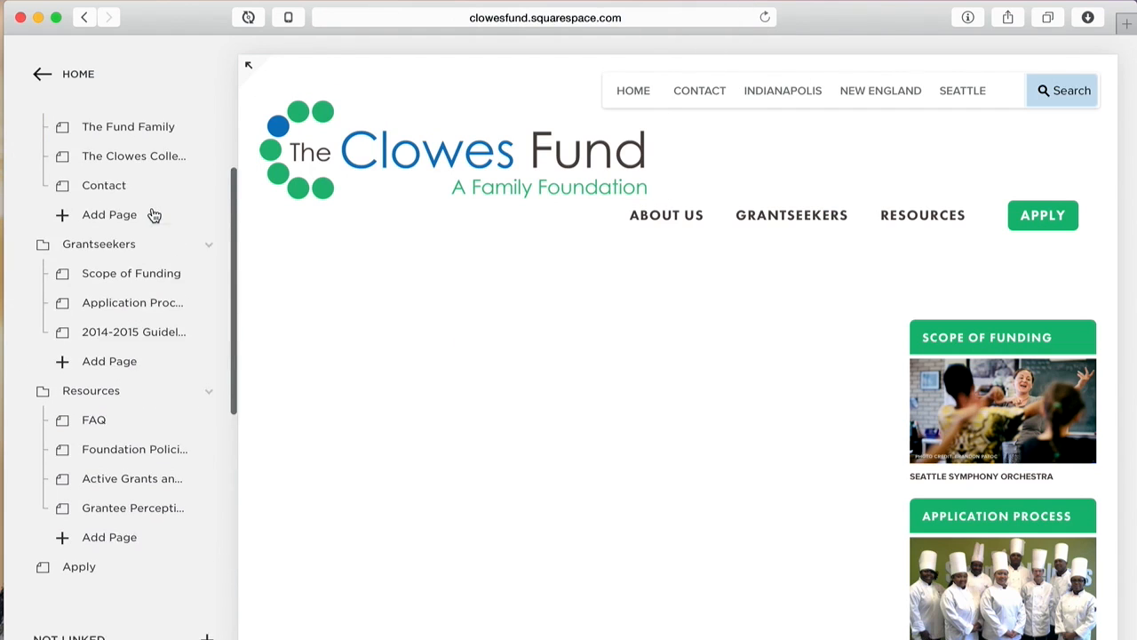
{"action": "scroll", "coordinate": [152, 216], "scroll_direction": "down", "scroll_amount": 8}
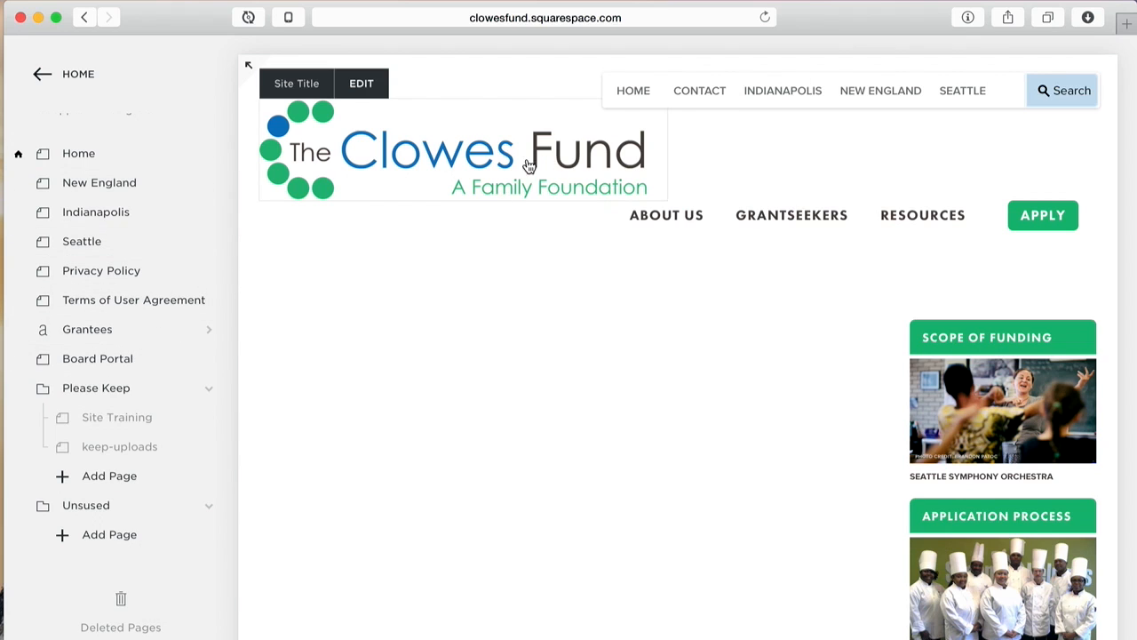
{"action": "left_click", "coordinate": [249, 64]}
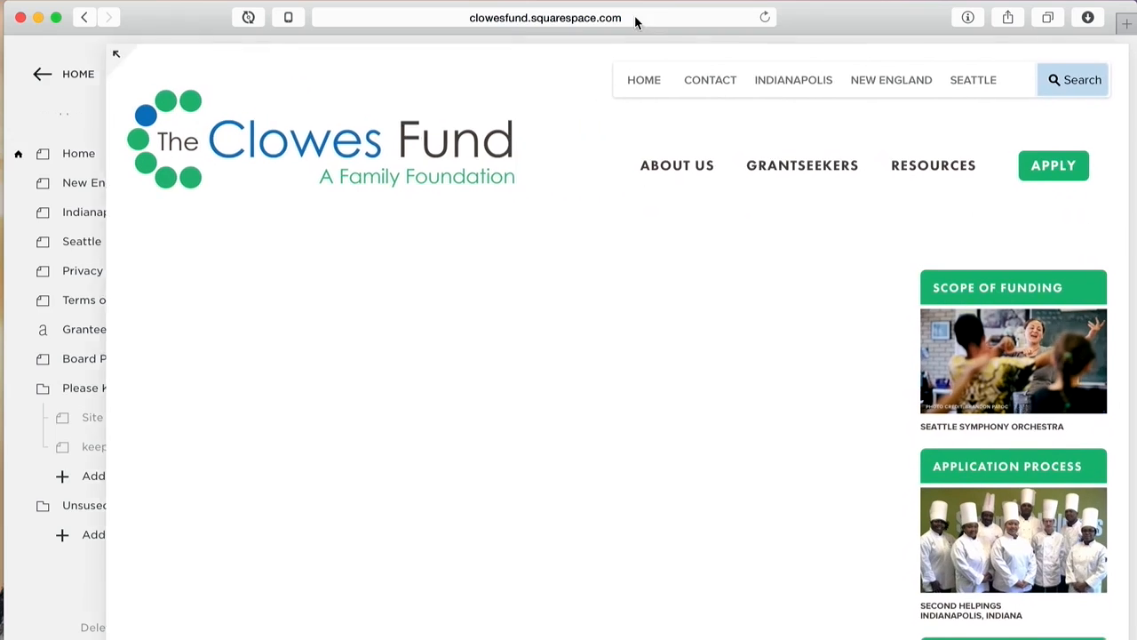
{"action": "left_click", "coordinate": [765, 16]}
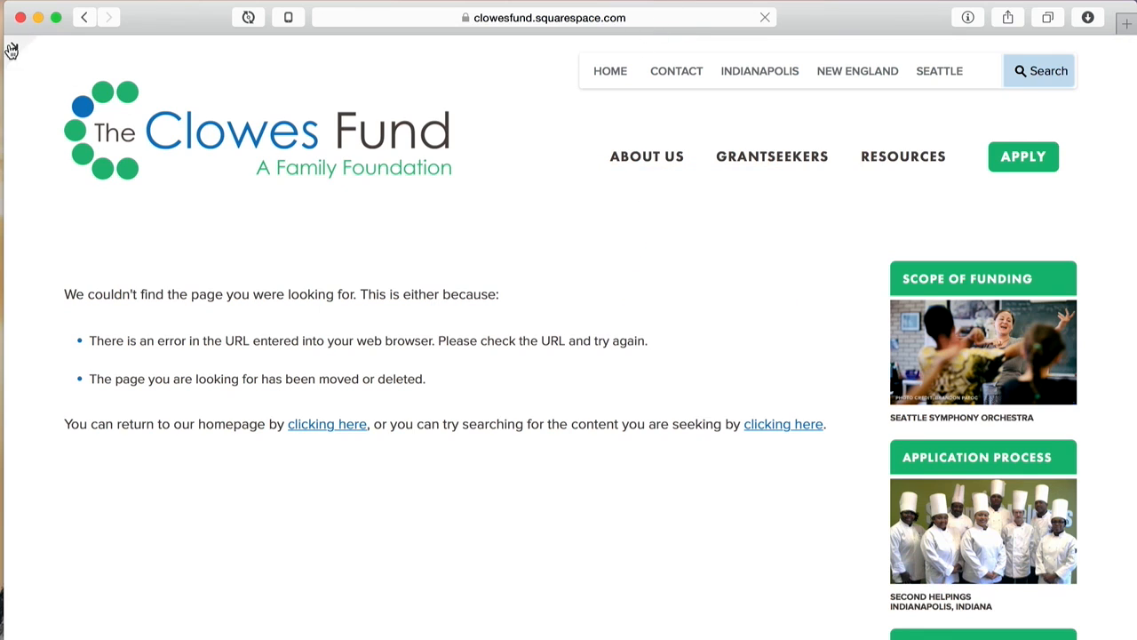
{"action": "left_click", "coordinate": [12, 52]}
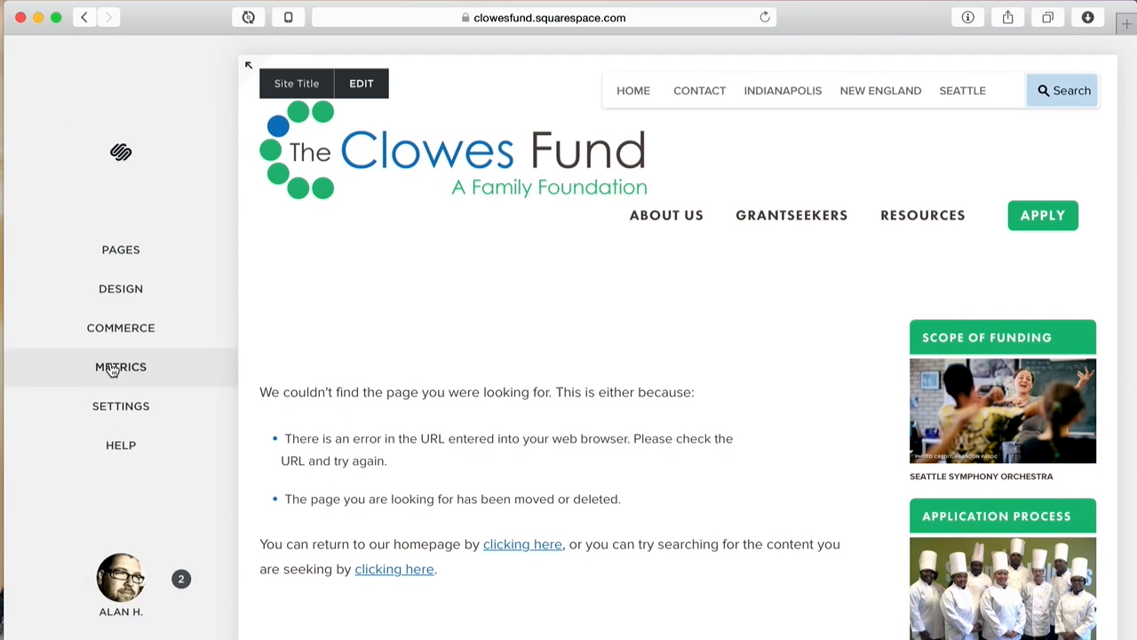
Step: In Pages, use the Unused folder's Add Page to bring up the page-type chooser
{"action": "left_click", "coordinate": [121, 256]}
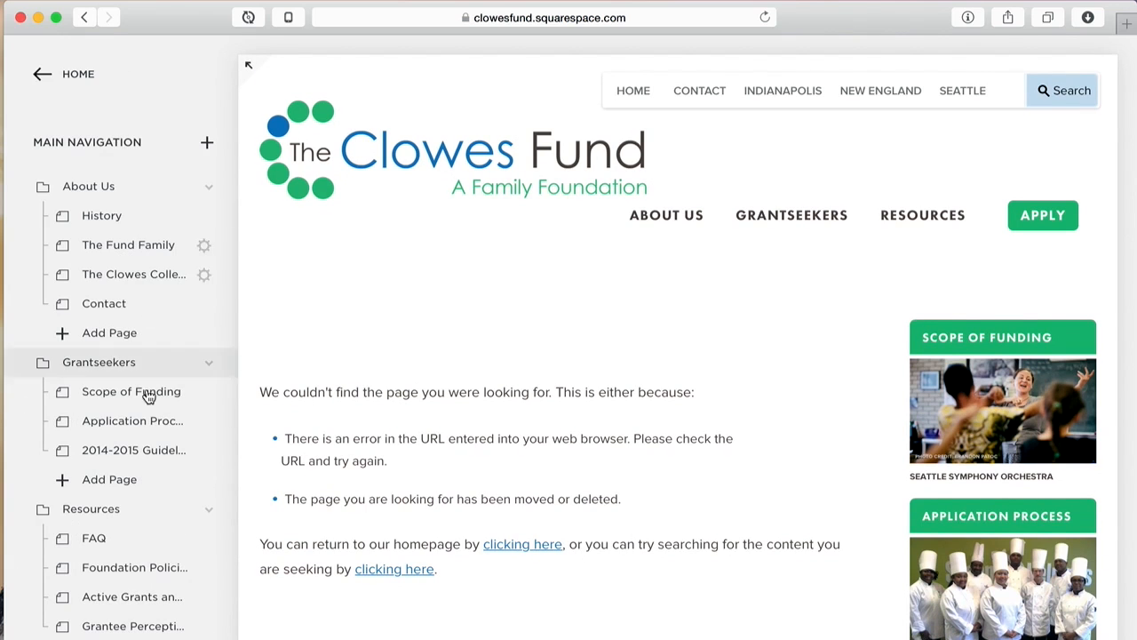
{"action": "scroll", "coordinate": [148, 505], "scroll_direction": "down", "scroll_amount": 10}
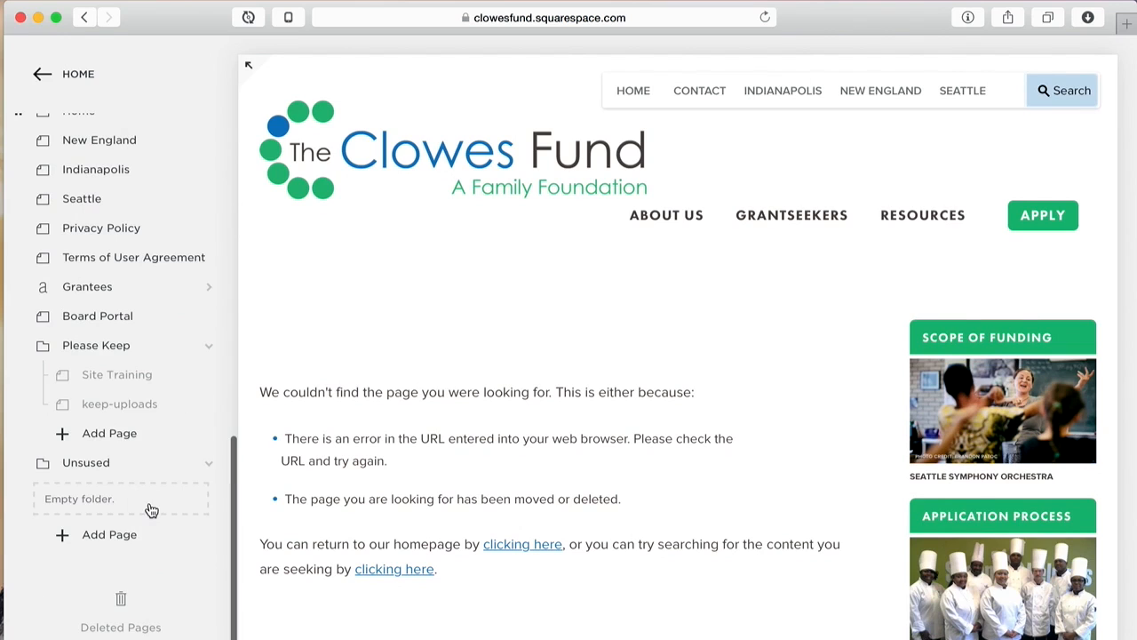
{"action": "left_click", "coordinate": [109, 534]}
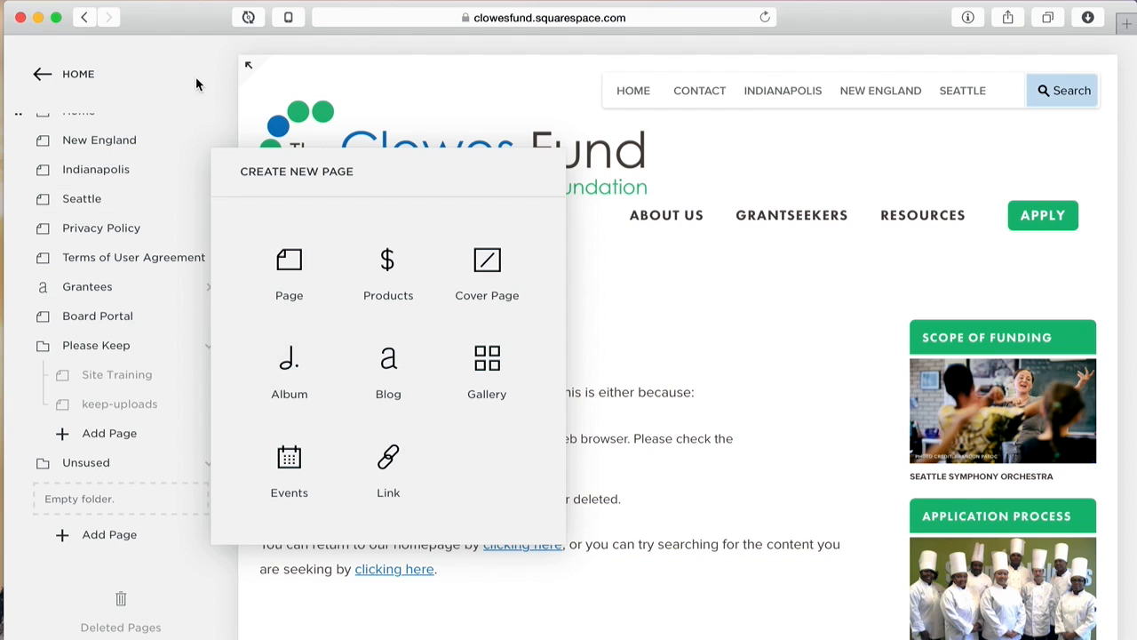
{"action": "scroll", "coordinate": [205, 161], "scroll_direction": "up", "scroll_amount": 10}
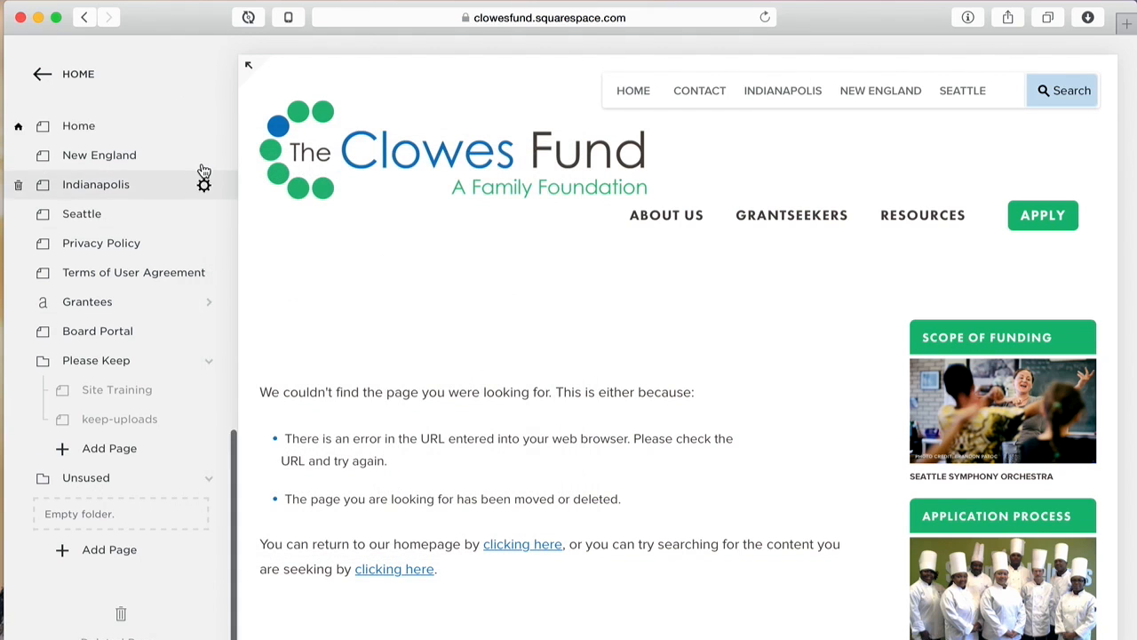
{"action": "scroll", "coordinate": [204, 171], "scroll_direction": "down", "scroll_amount": 10}
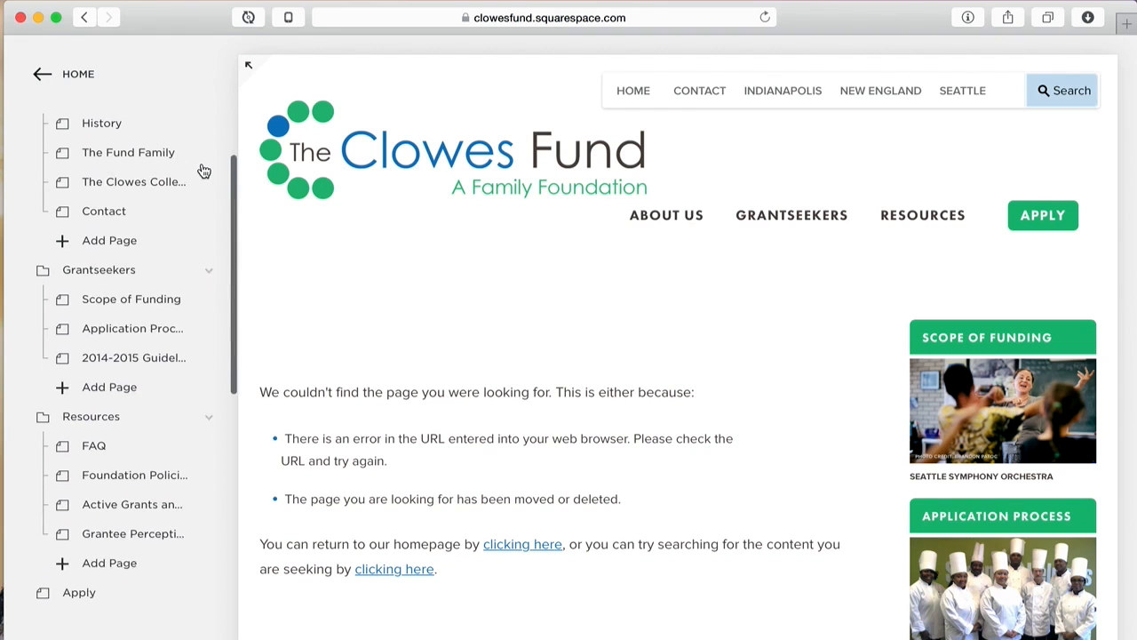
{"action": "scroll", "coordinate": [204, 171], "scroll_direction": "down", "scroll_amount": 1}
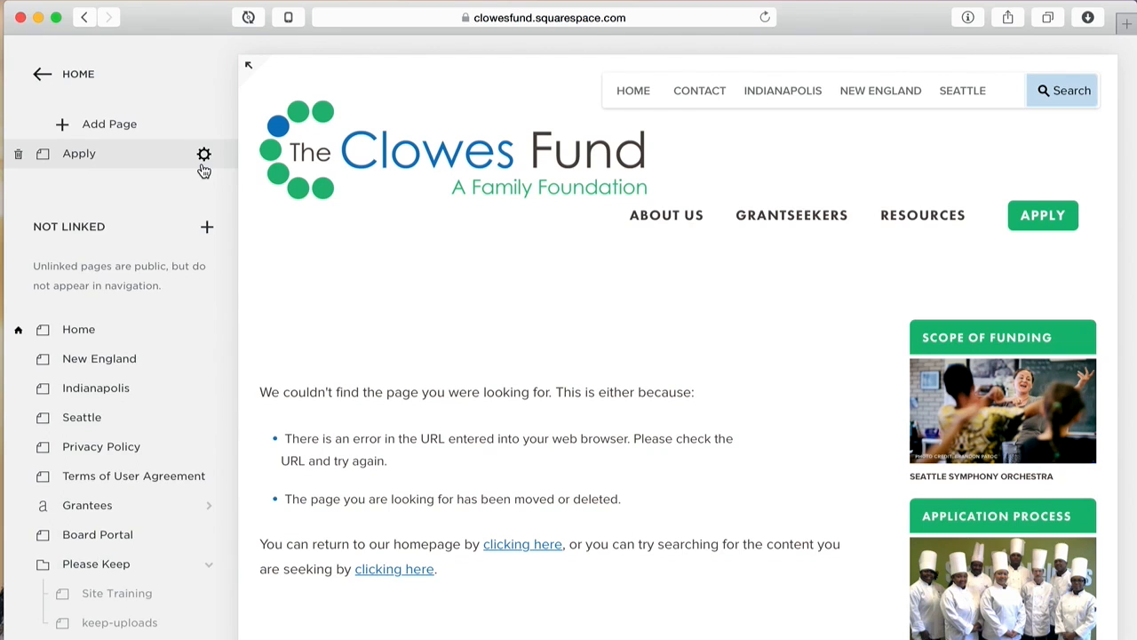
{"action": "scroll", "coordinate": [204, 170], "scroll_direction": "up", "scroll_amount": 10}
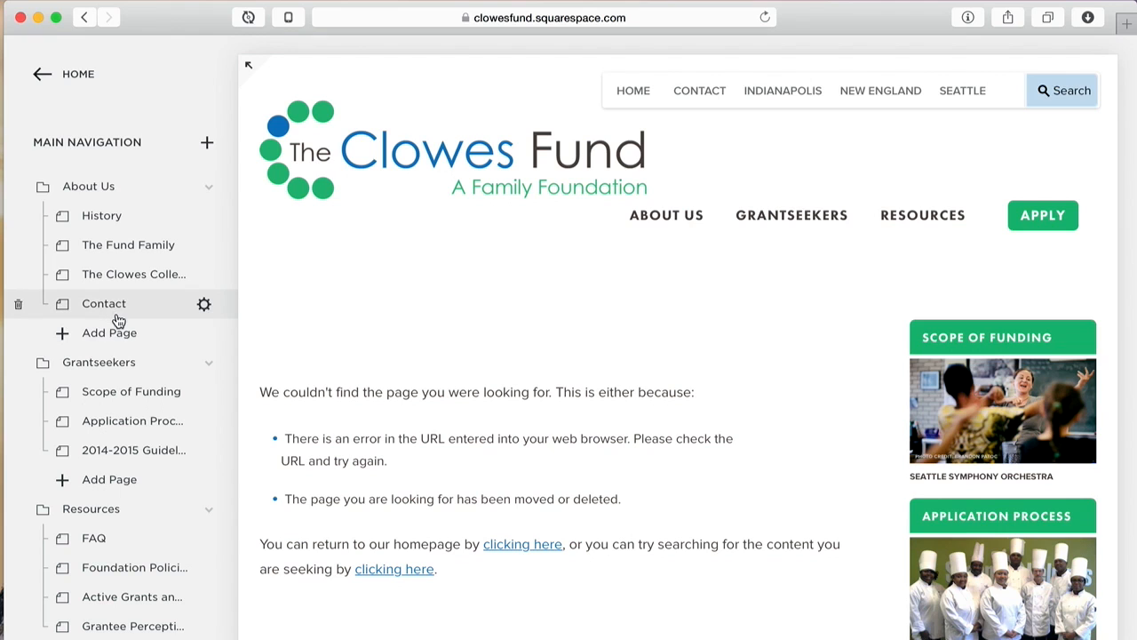
{"action": "mouse_move", "coordinate": [696, 224]}
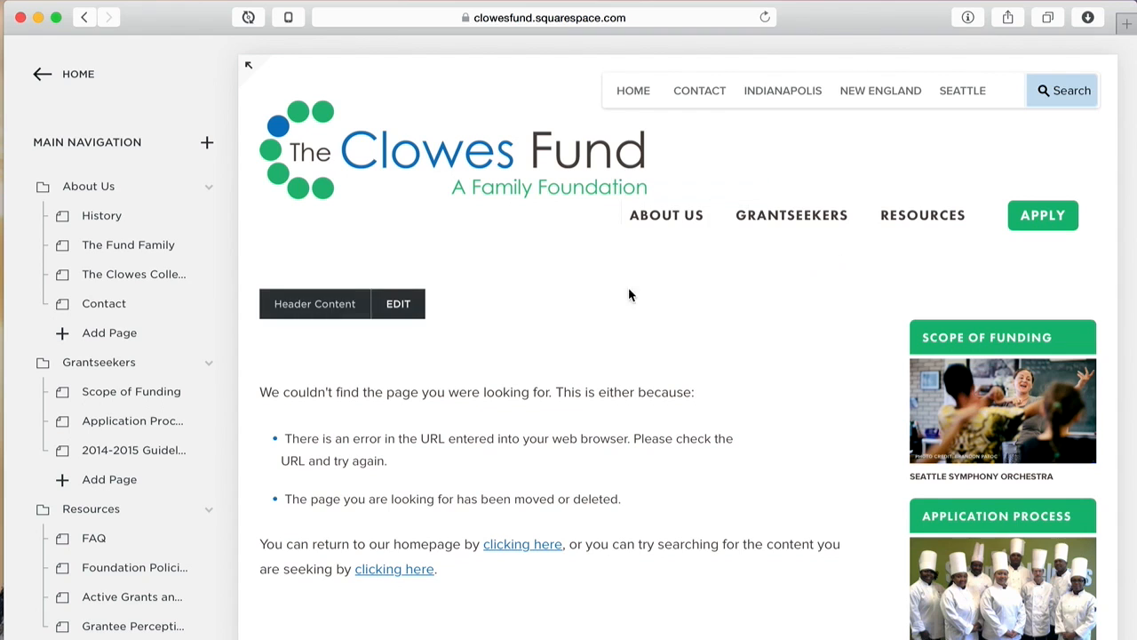
{"action": "scroll", "coordinate": [186, 336], "scroll_direction": "down", "scroll_amount": 10}
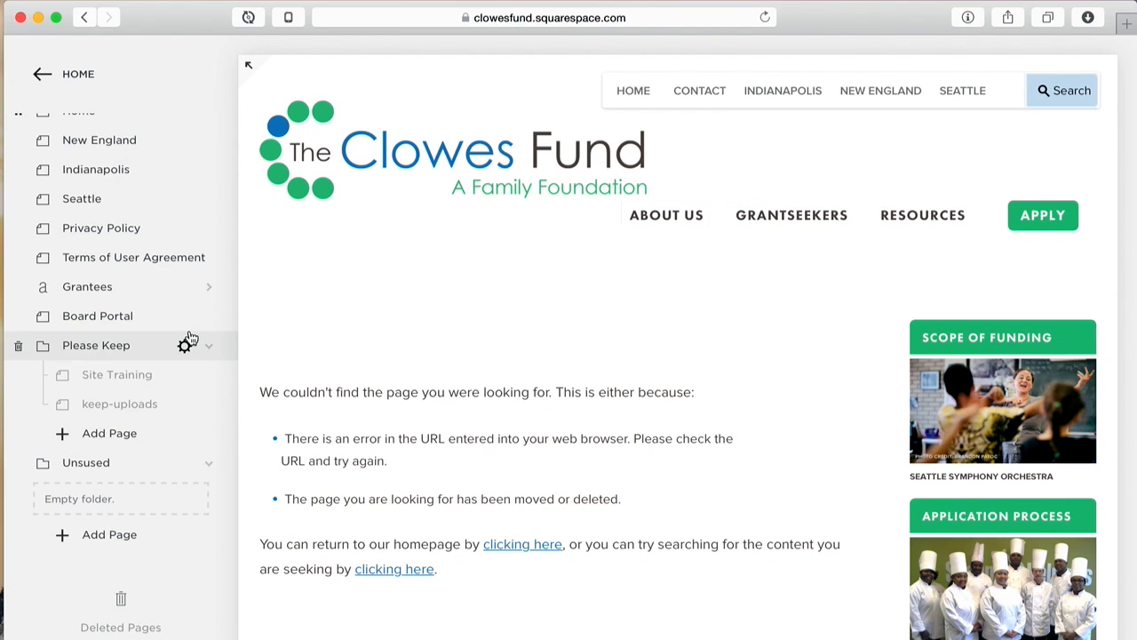
{"action": "left_click", "coordinate": [144, 544]}
Step: Create a blank Page in the Unused folder and name it 'Training'
{"action": "left_click", "coordinate": [300, 283]}
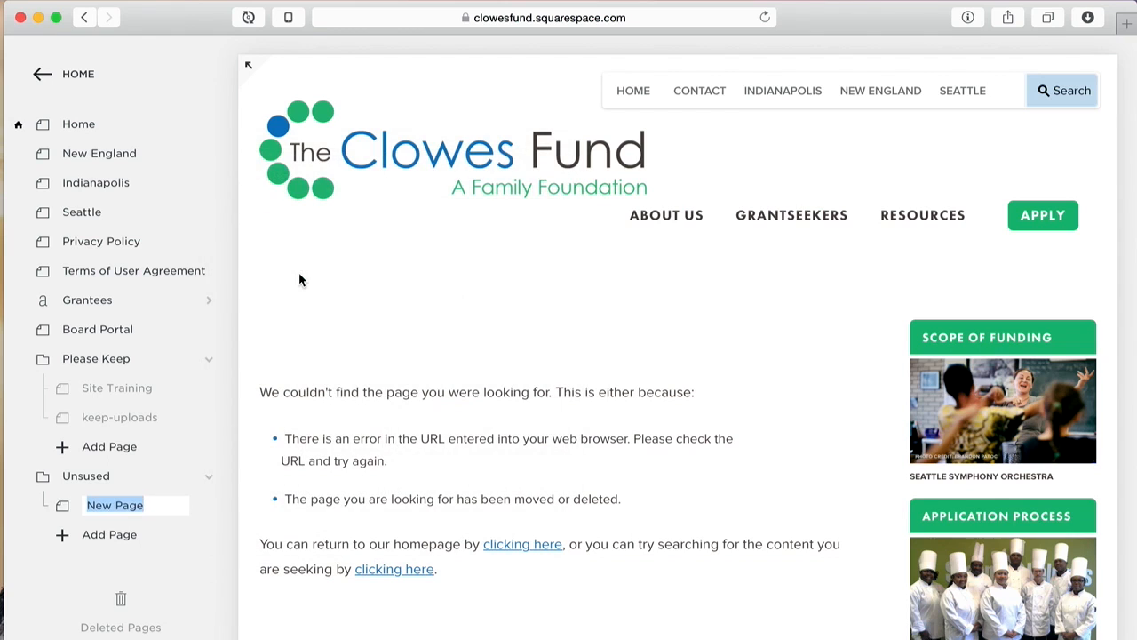
{"action": "type", "text": "Training"}
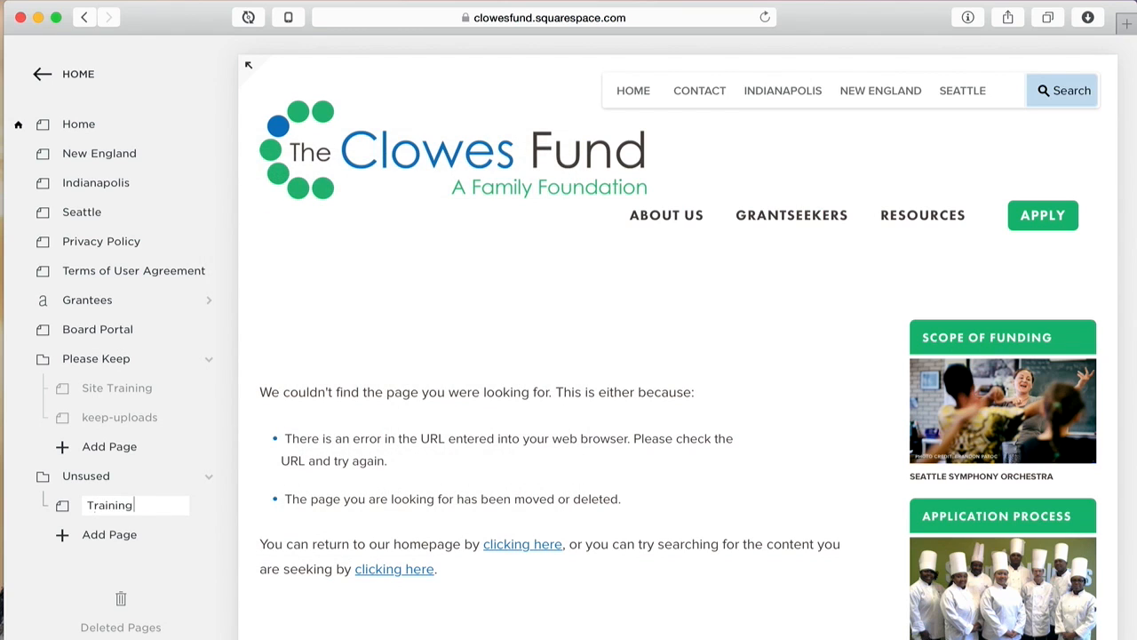
{"action": "key", "text": "Return"}
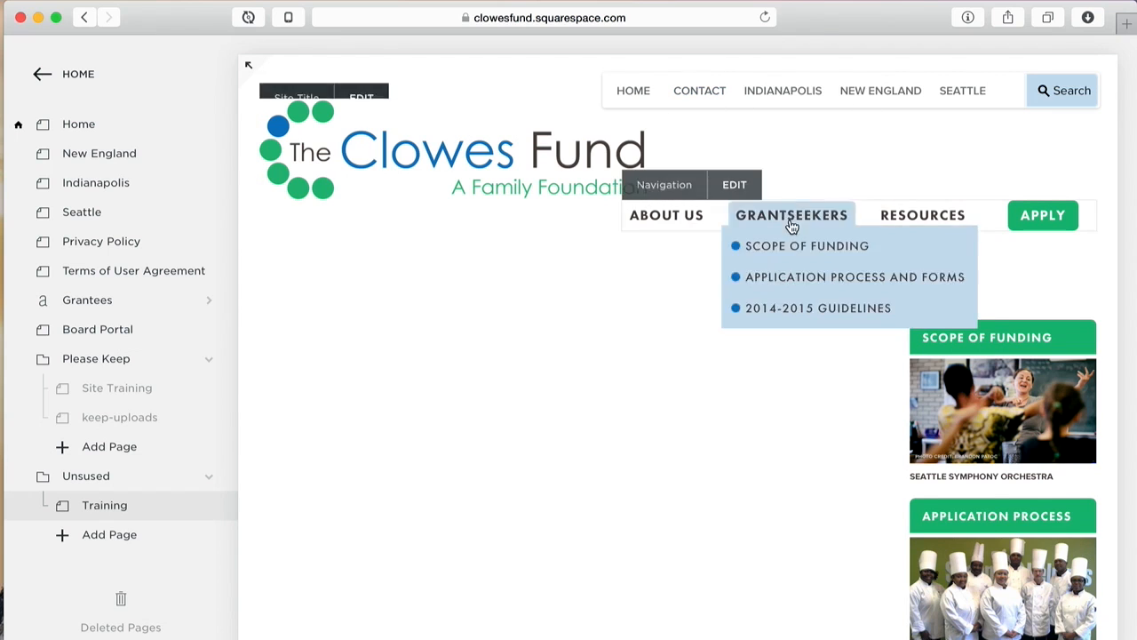
Step: Scroll through the empty Training page preview, then edit its Page Content
{"action": "scroll", "coordinate": [844, 305], "scroll_direction": "down", "scroll_amount": 3}
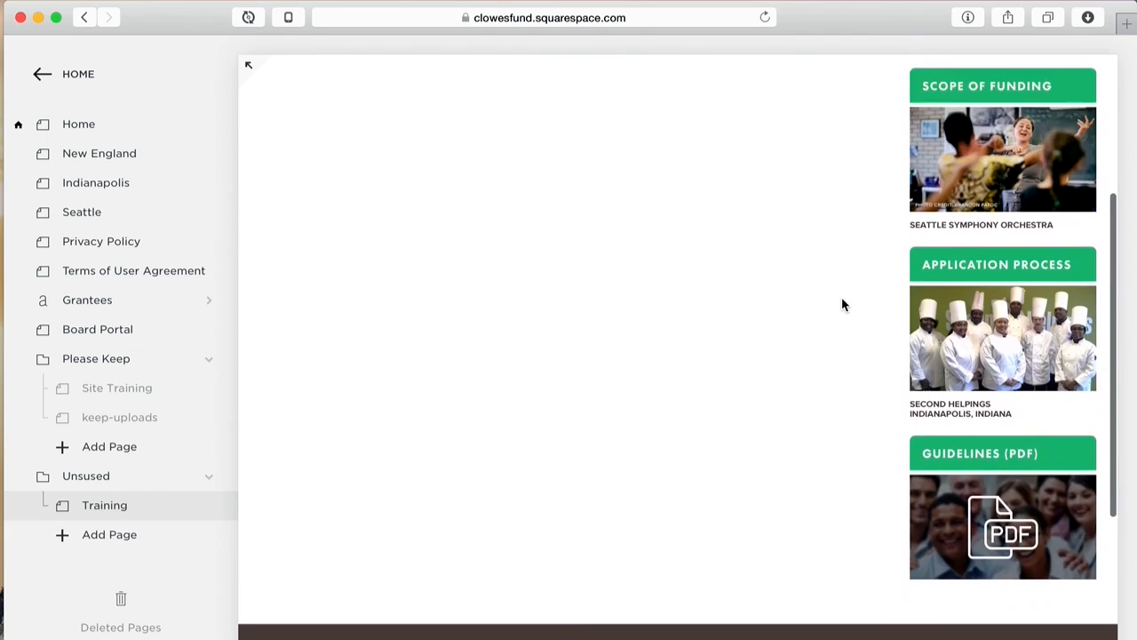
{"action": "scroll", "coordinate": [842, 305], "scroll_direction": "up", "scroll_amount": 1}
{"action": "scroll", "coordinate": [842, 305], "scroll_direction": "down", "scroll_amount": 1}
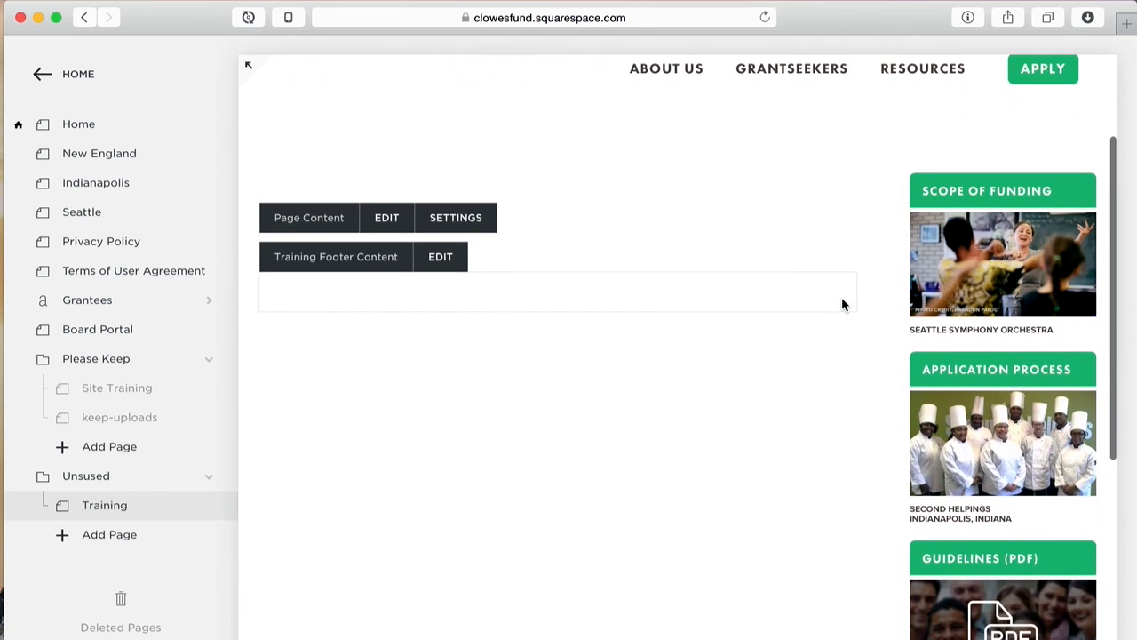
{"action": "scroll", "coordinate": [443, 124], "scroll_direction": "up", "scroll_amount": 3}
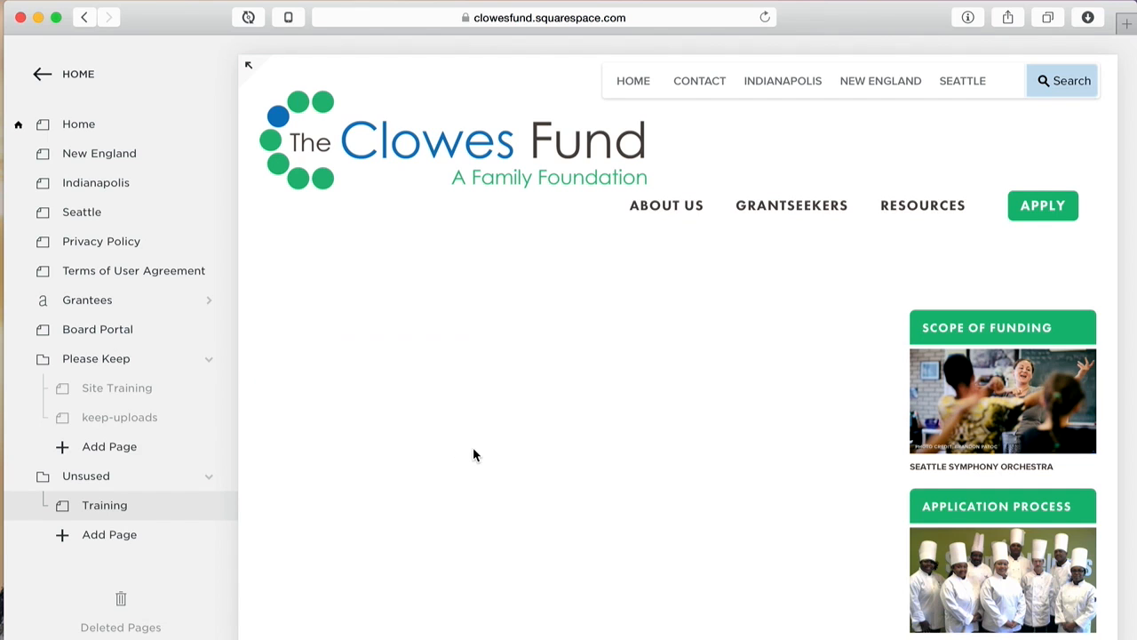
{"action": "scroll", "coordinate": [473, 454], "scroll_direction": "down", "scroll_amount": 5}
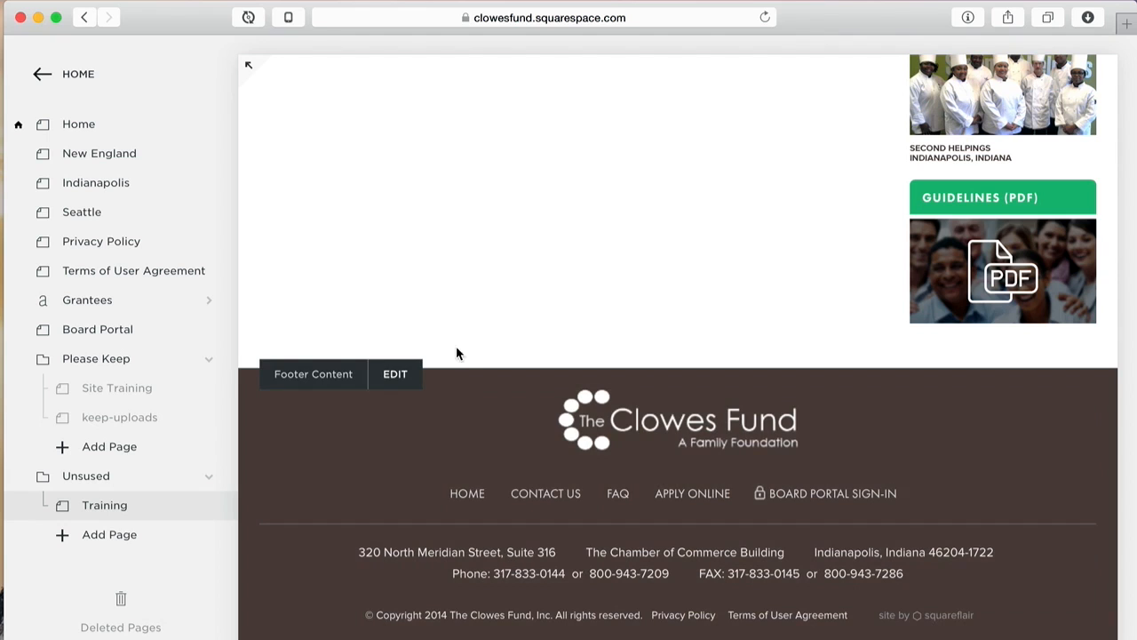
{"action": "scroll", "coordinate": [473, 251], "scroll_direction": "up", "scroll_amount": 6}
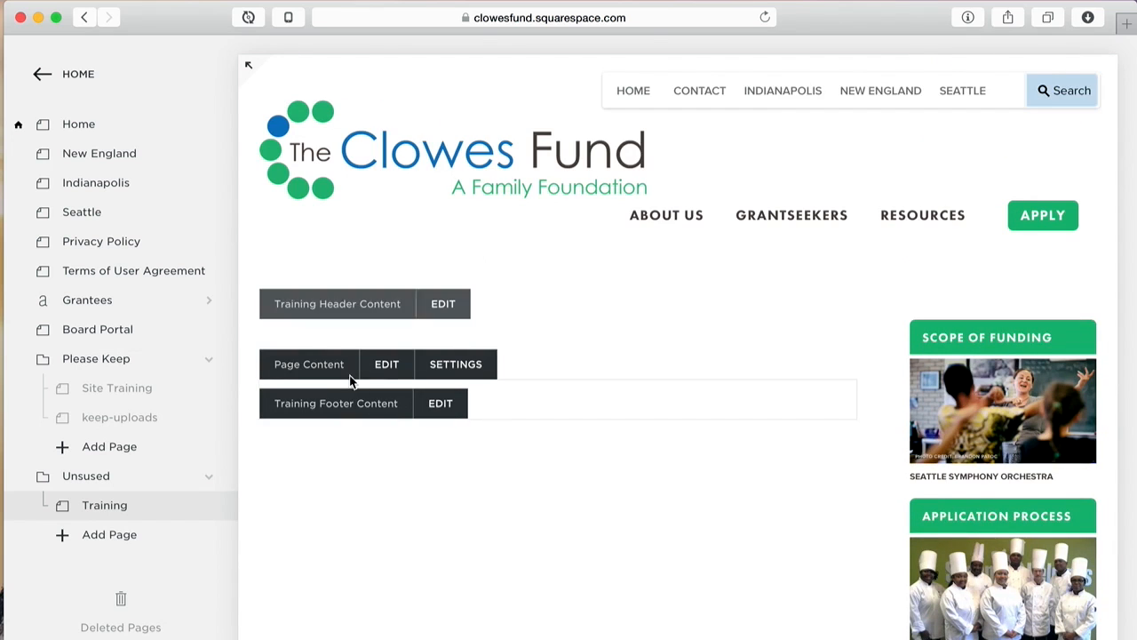
{"action": "left_click", "coordinate": [388, 370]}
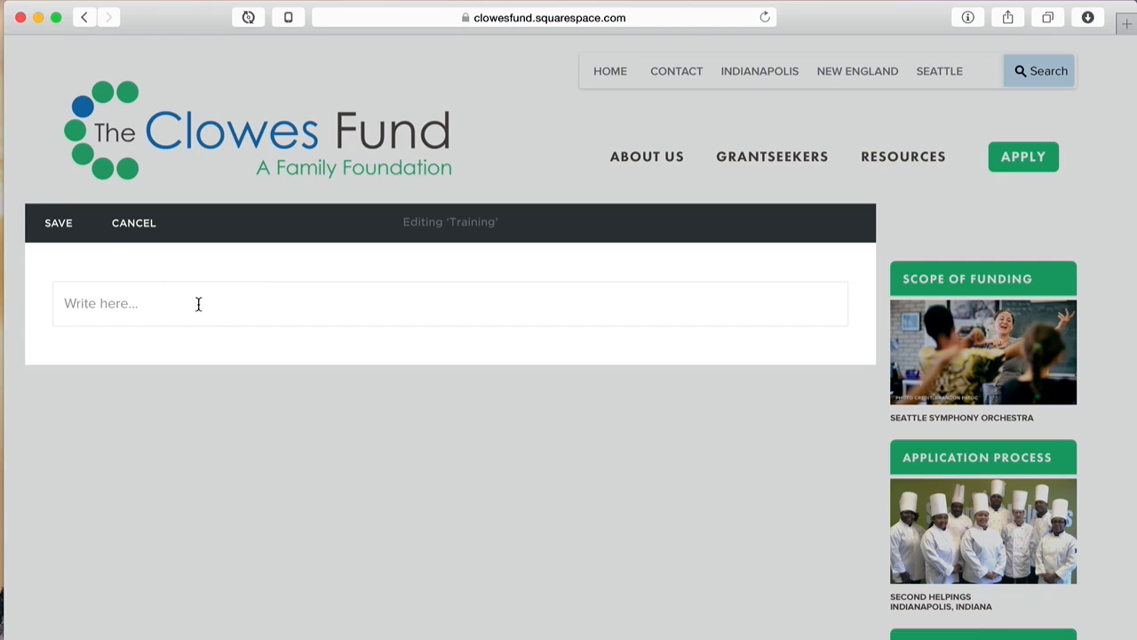
Step: Remove the 'Write here...' text block, confirm, and select the blank block left behind
{"action": "left_click", "coordinate": [264, 302]}
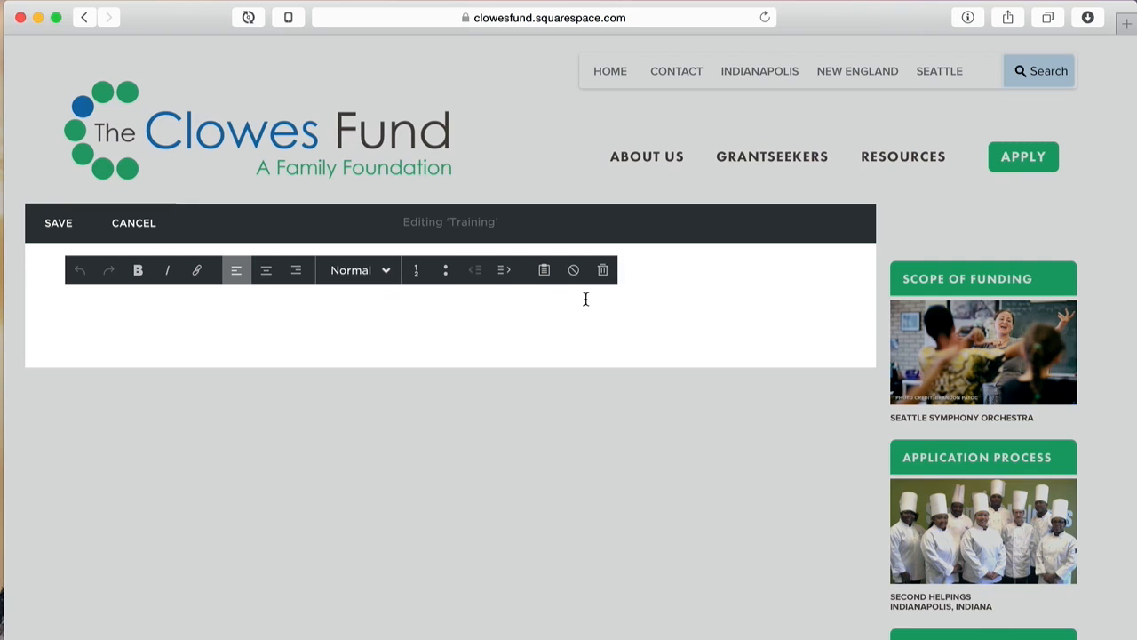
{"action": "left_click", "coordinate": [603, 270]}
{"action": "left_click", "coordinate": [672, 313]}
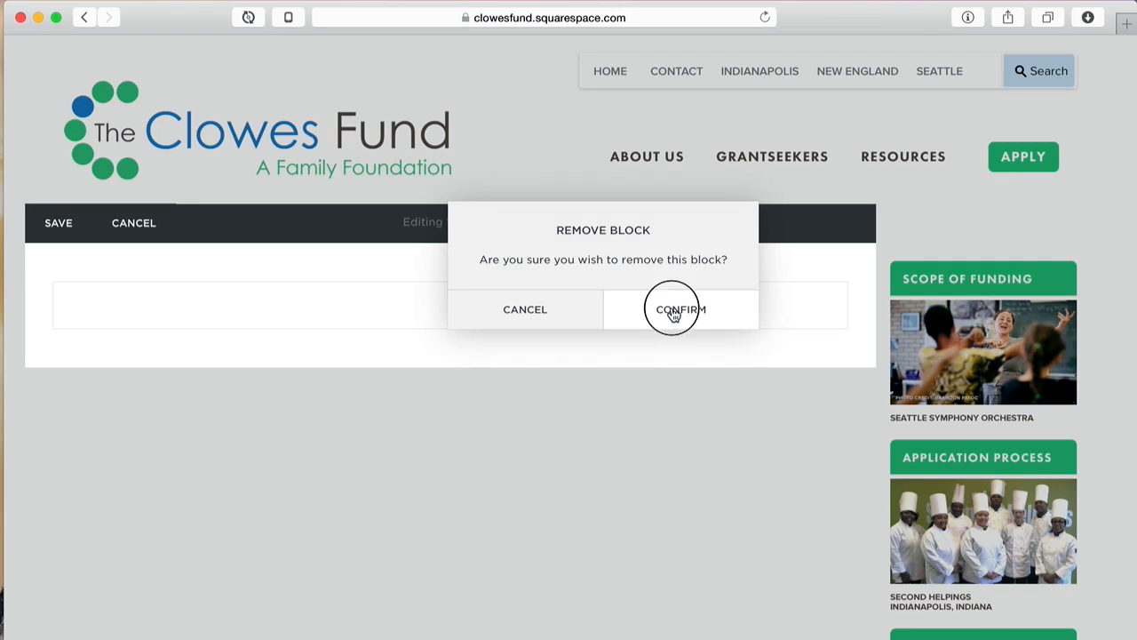
{"action": "left_click", "coordinate": [129, 301]}
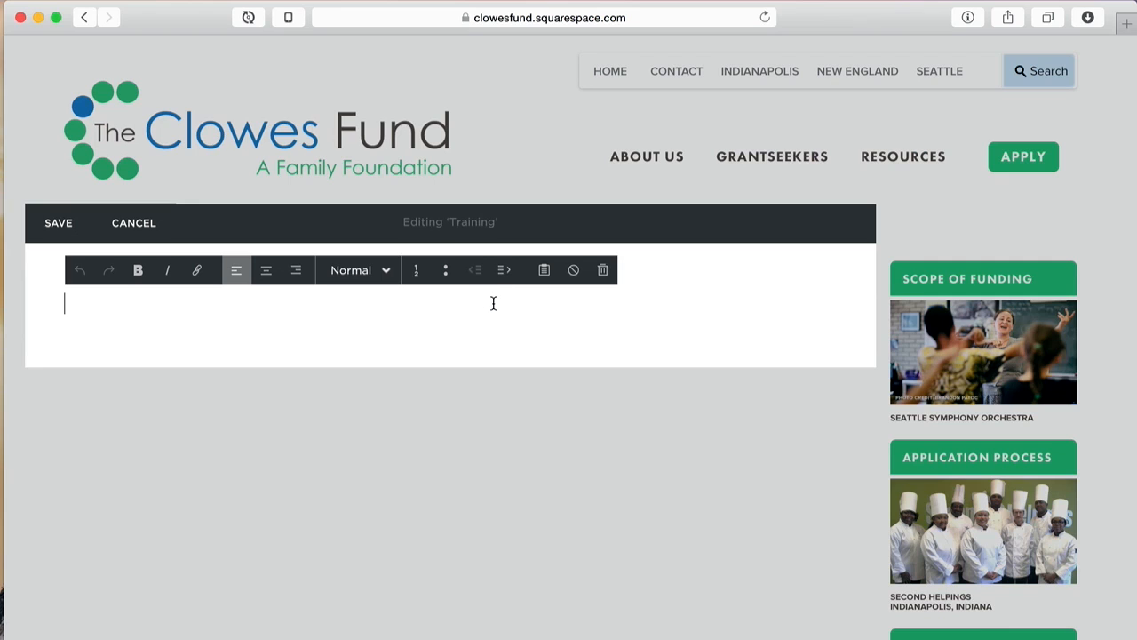
Step: Enter 'Hold' in the Training page's text block and save it
{"action": "type", "text": "Hold"}
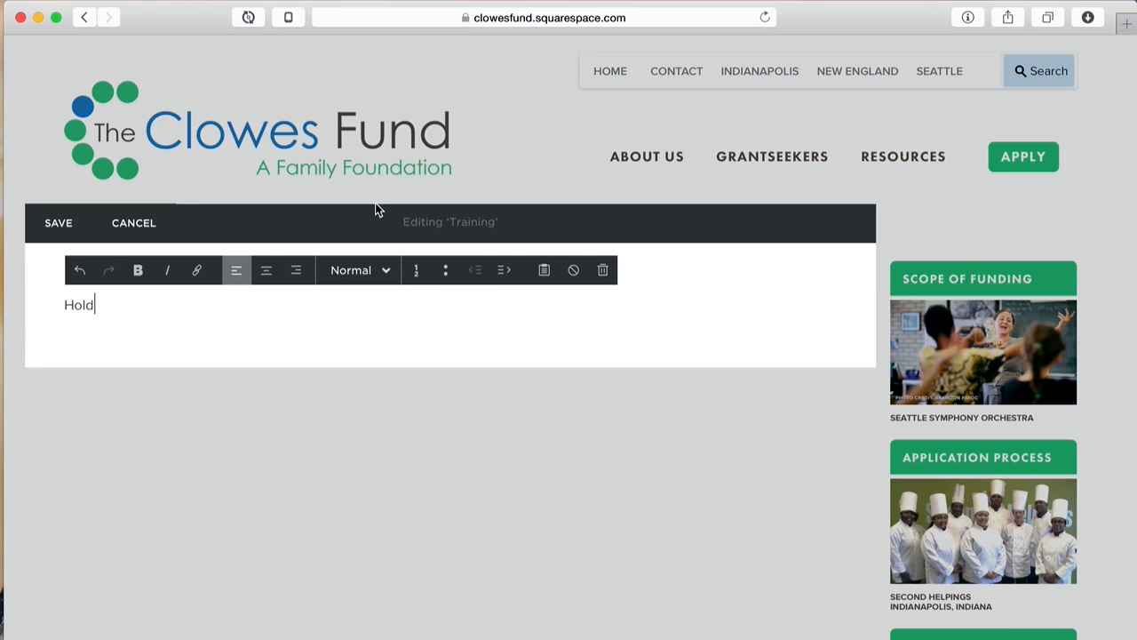
{"action": "left_click", "coordinate": [58, 224]}
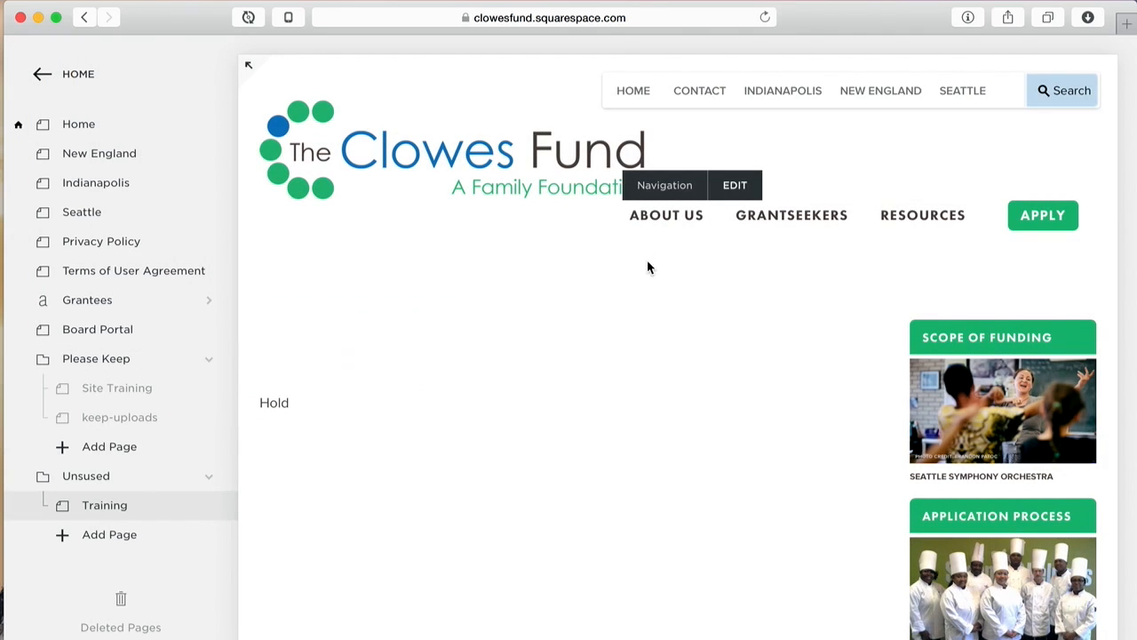
{"action": "mouse_move", "coordinate": [665, 234]}
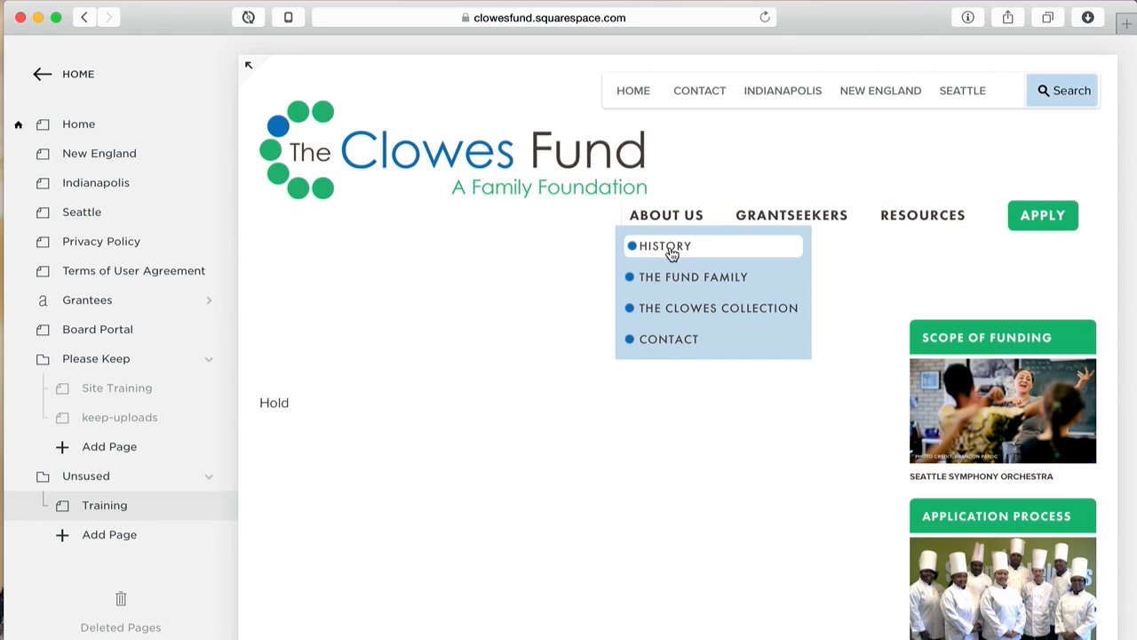
{"action": "left_click", "coordinate": [672, 252]}
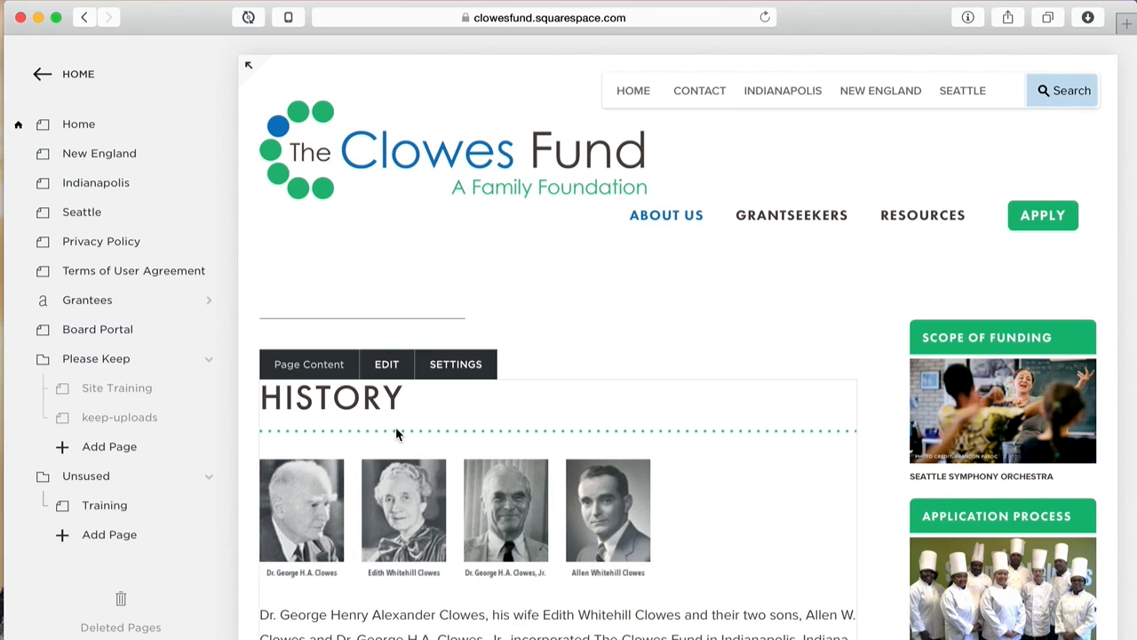
{"action": "double_click", "coordinate": [372, 397]}
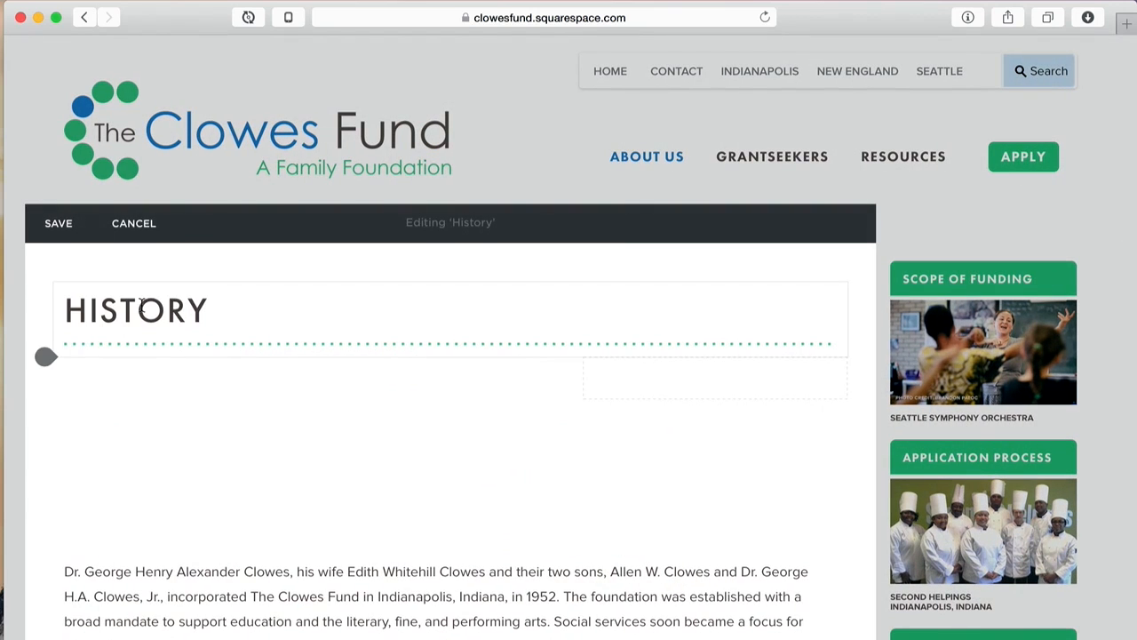
{"action": "left_click", "coordinate": [139, 309]}
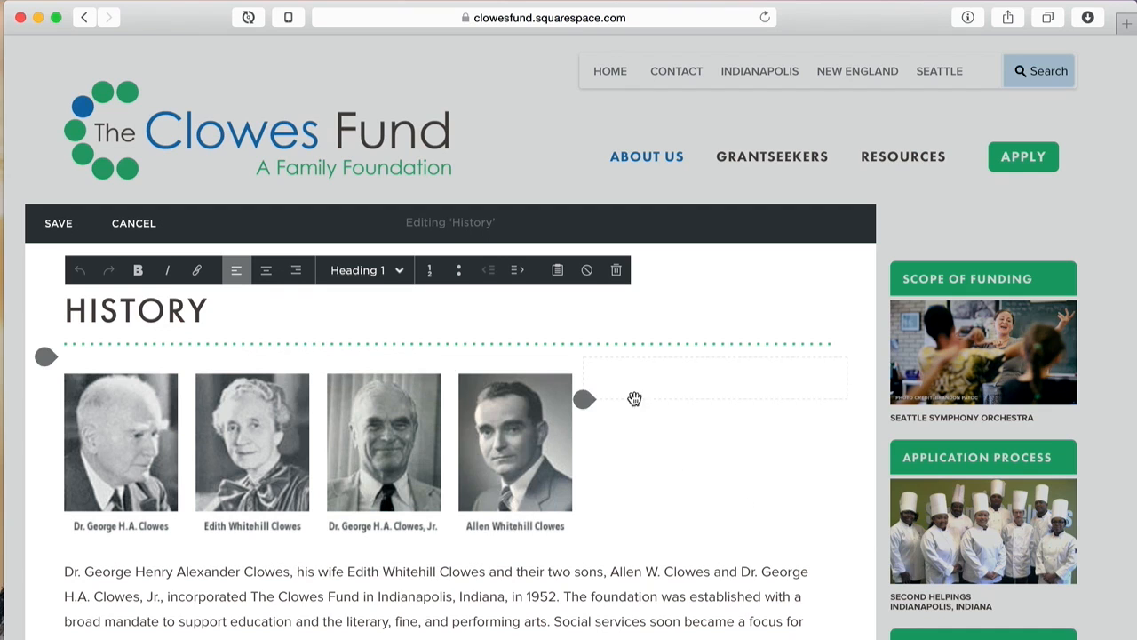
{"action": "left_click", "coordinate": [118, 222]}
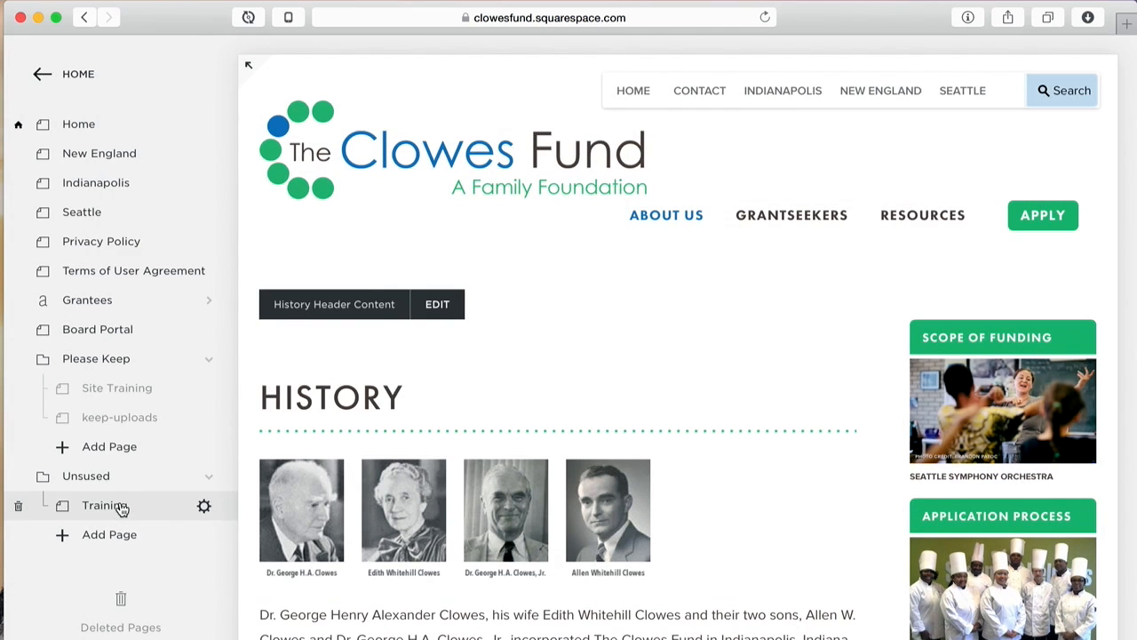
{"action": "left_click", "coordinate": [122, 505]}
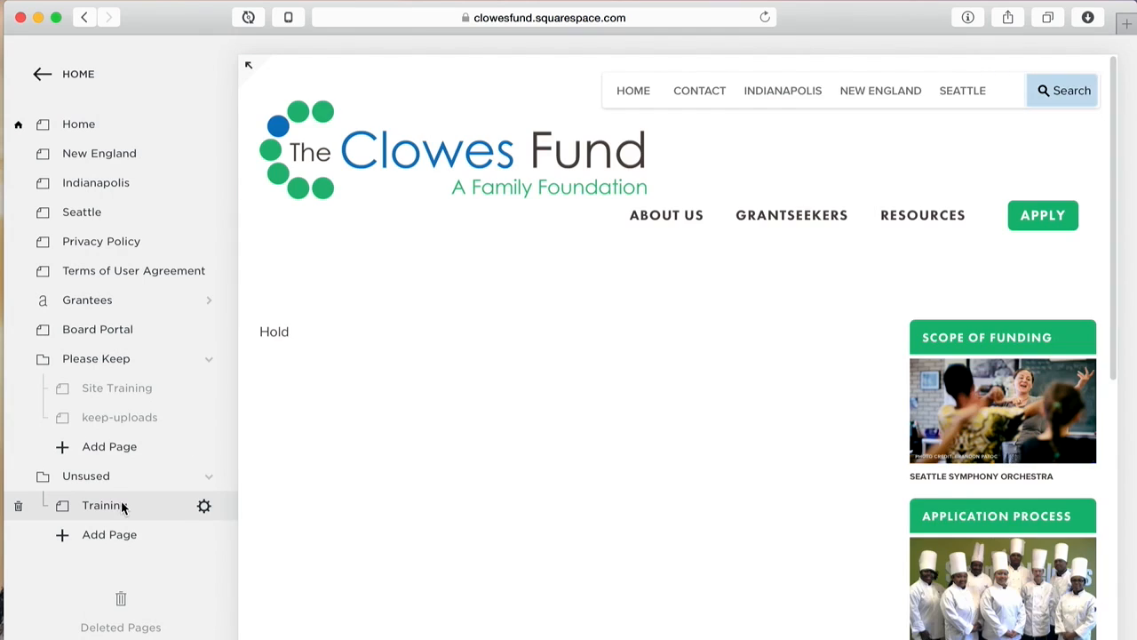
Step: Edit the page content, replacing the placeholder 'Hold' with the Video Training title text
{"action": "mouse_move", "coordinate": [441, 421]}
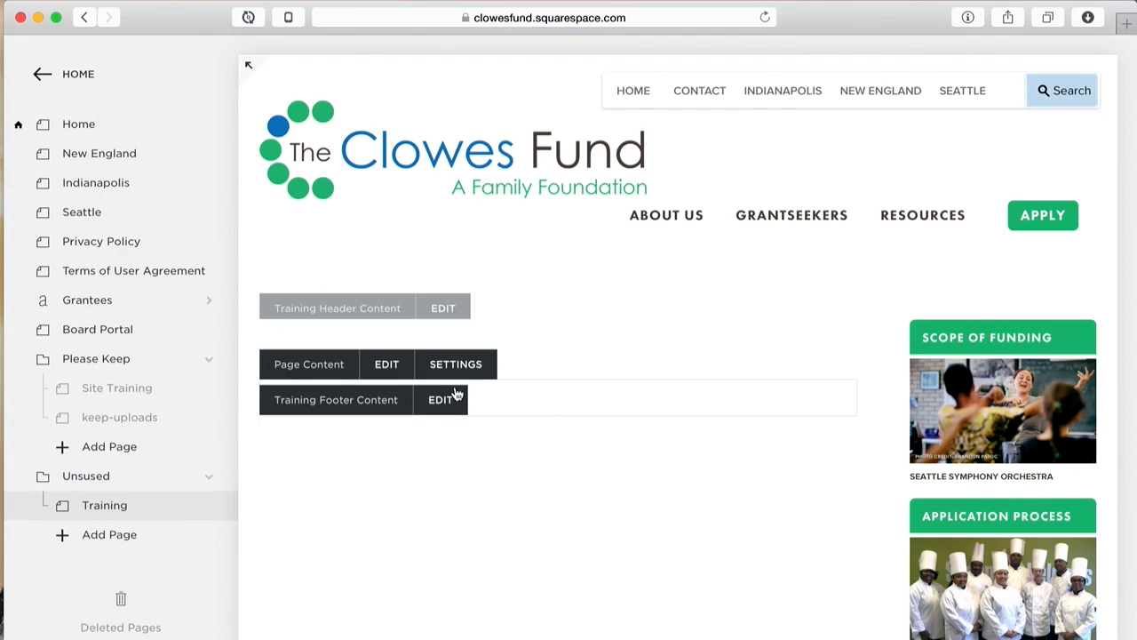
{"action": "left_click", "coordinate": [385, 366]}
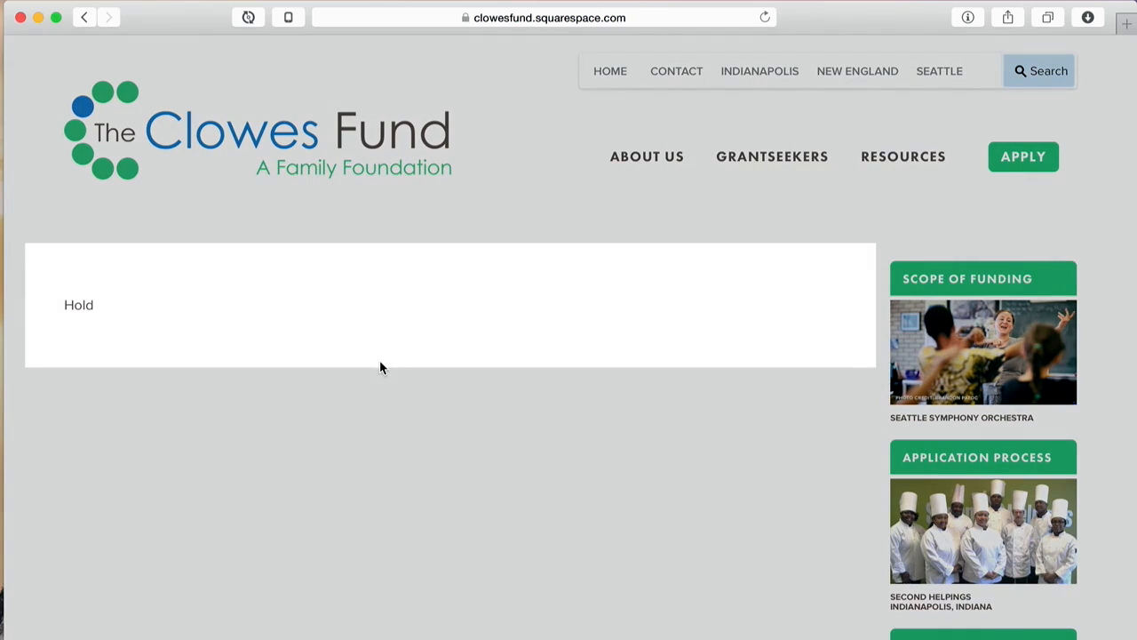
{"action": "double_click", "coordinate": [89, 306]}
{"action": "type", "text": "Training"}
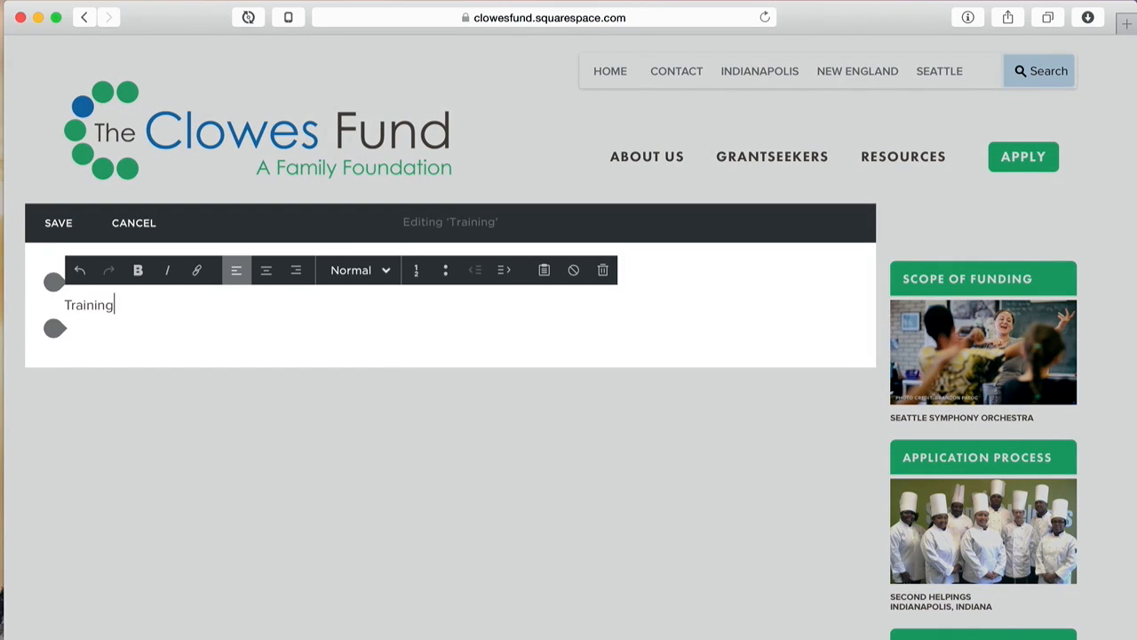
{"action": "type", "text": "Video"}
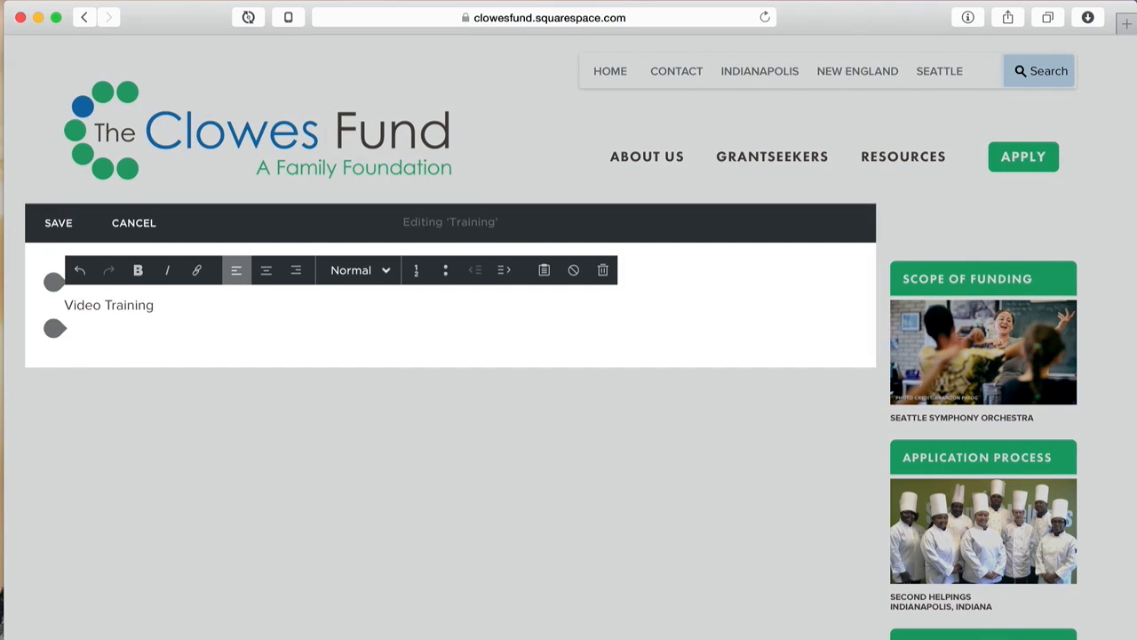
Step: Make 'Video Training' a Heading 1 and start a normal paragraph below it
{"action": "triple_click", "coordinate": [119, 304]}
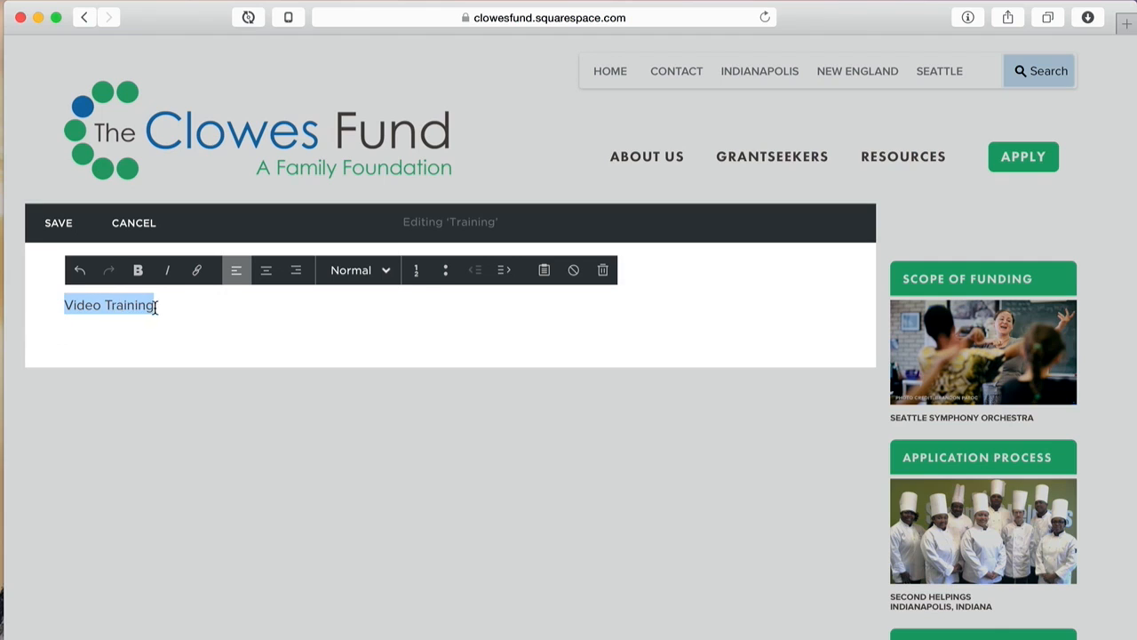
{"action": "left_click", "coordinate": [169, 309]}
{"action": "left_click_drag", "start_coordinate": [169, 308], "coordinate": [26, 304]}
{"action": "left_click", "coordinate": [384, 271]}
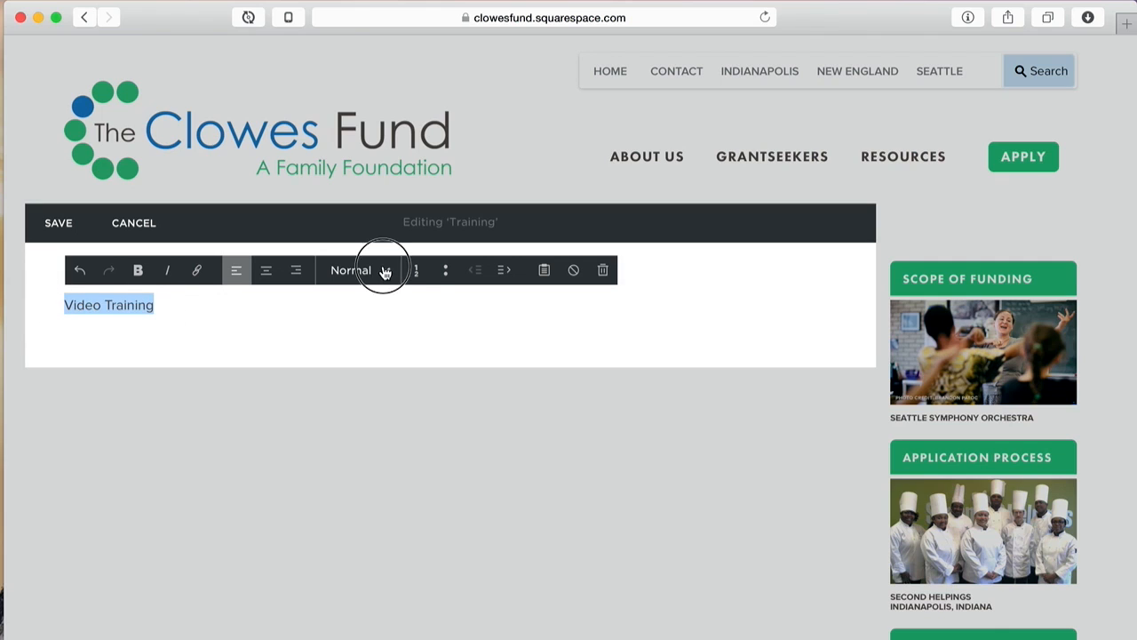
{"action": "left_click", "coordinate": [372, 329]}
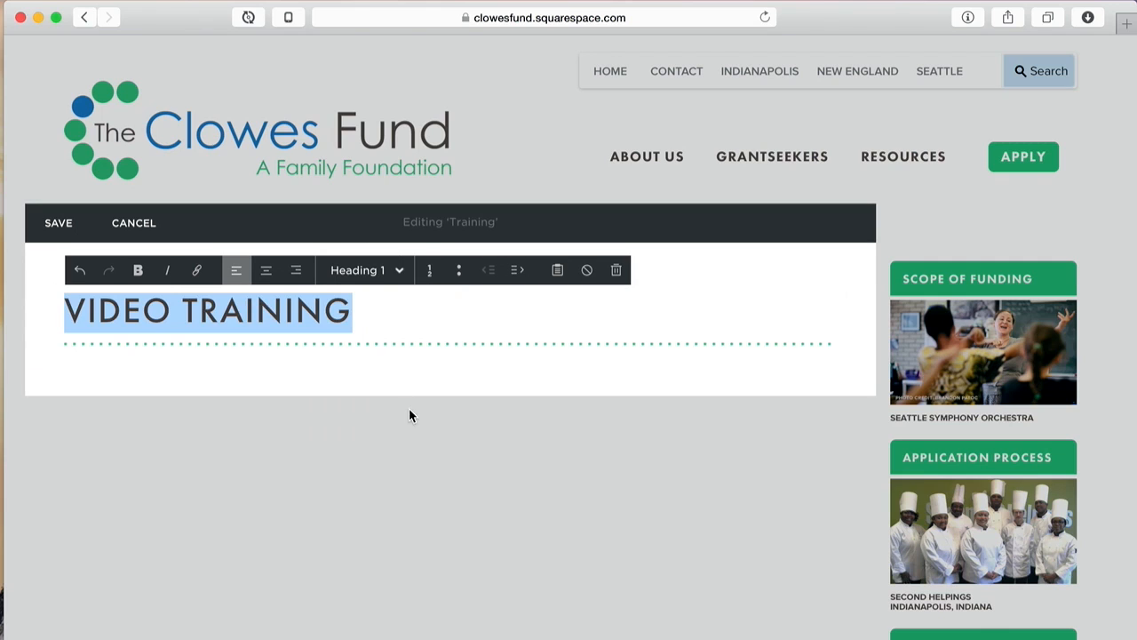
{"action": "left_click", "coordinate": [539, 374]}
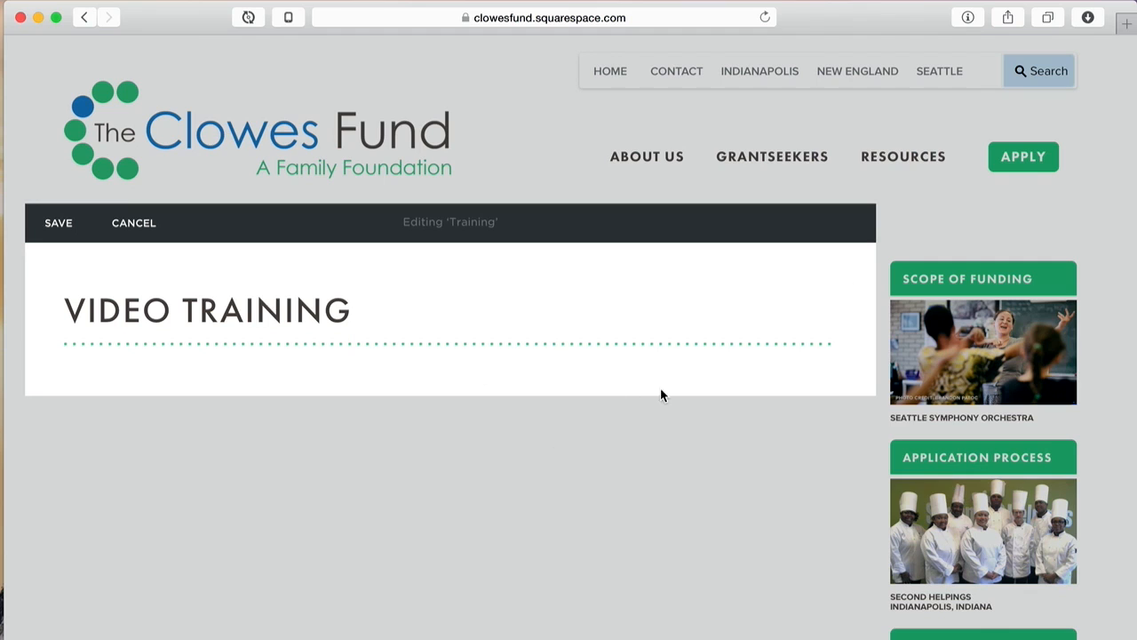
{"action": "left_click", "coordinate": [765, 314]}
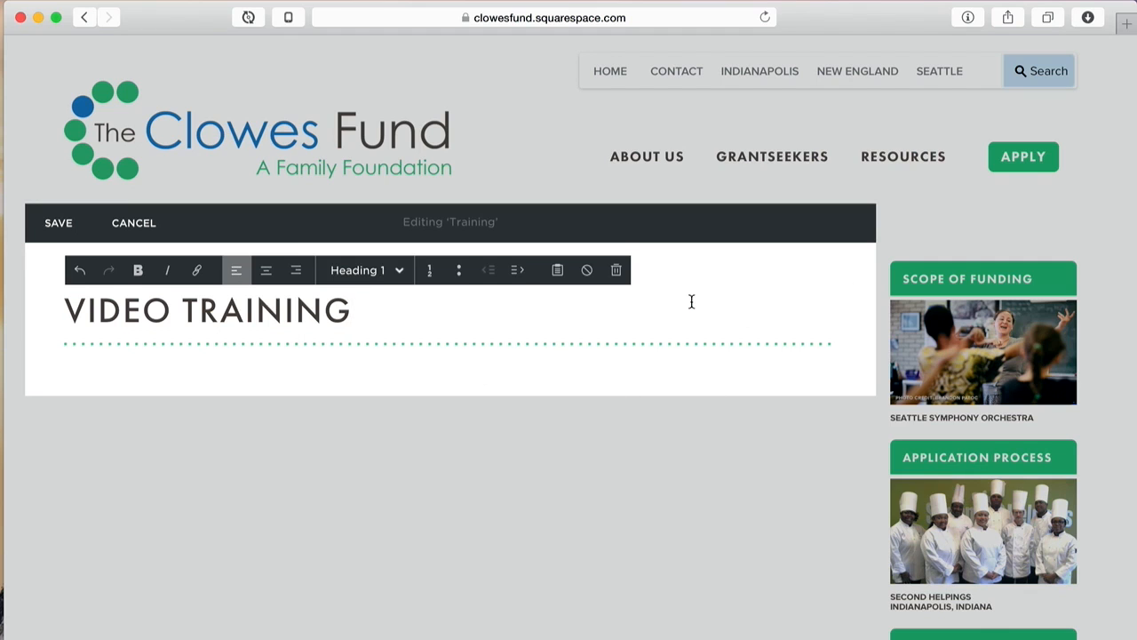
{"action": "key", "text": "Return"}
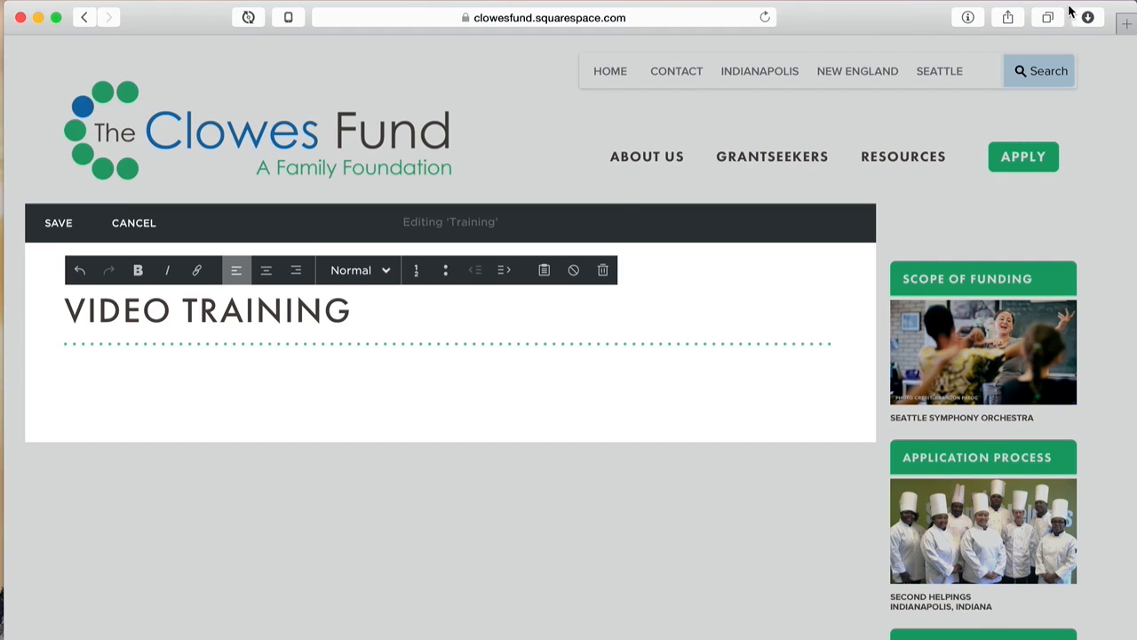
Step: Copy two lorem ipsum paragraphs from Littleipsum and paste them under the VIDEO TRAINING heading
{"action": "key", "text": "super+space"}
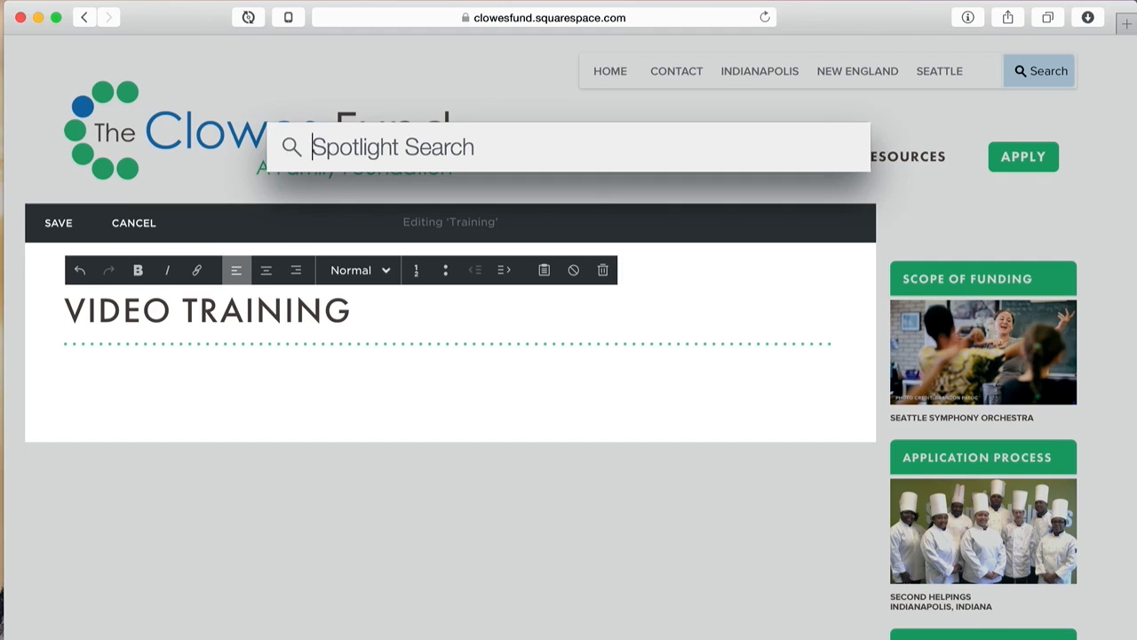
{"action": "type", "text": "little"}
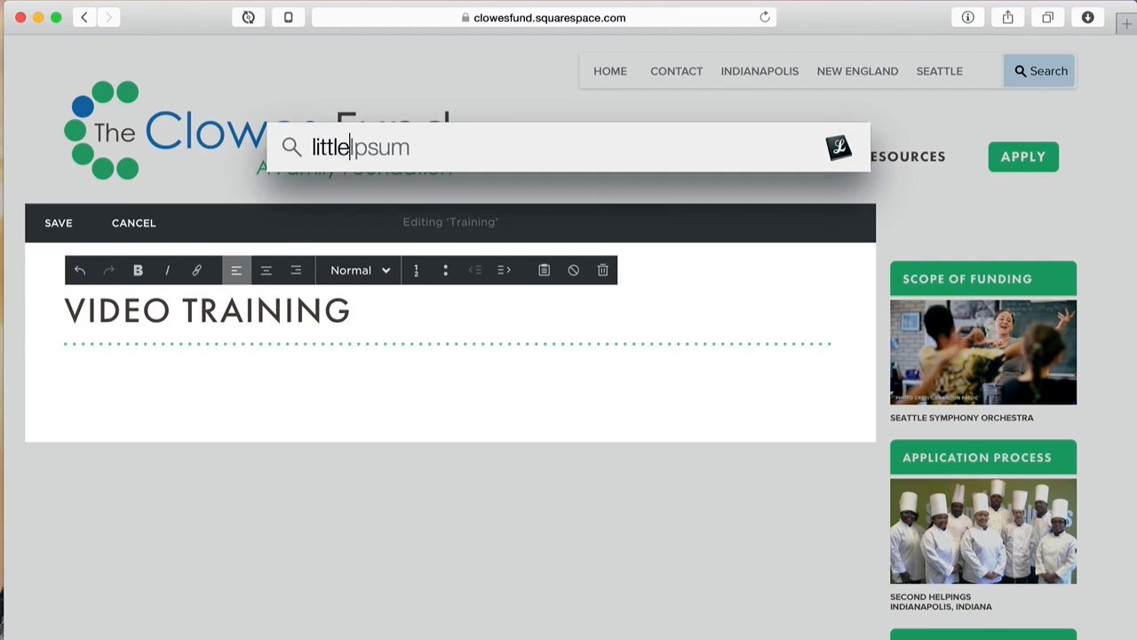
{"action": "key", "text": "Return"}
{"action": "left_click", "coordinate": [713, 7]}
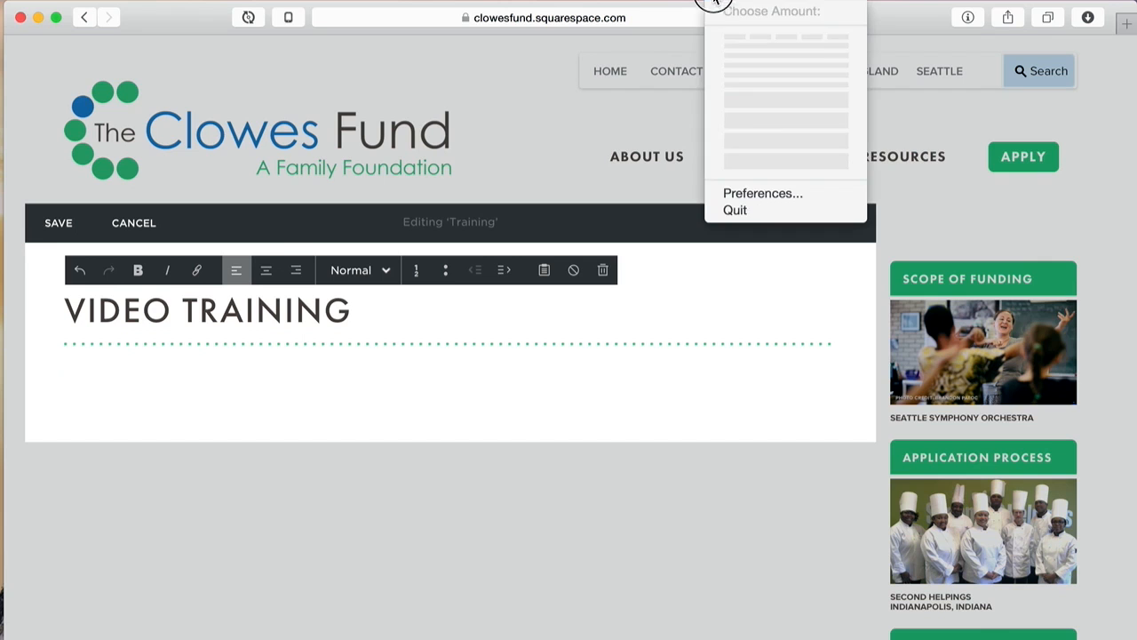
{"action": "left_click", "coordinate": [748, 127]}
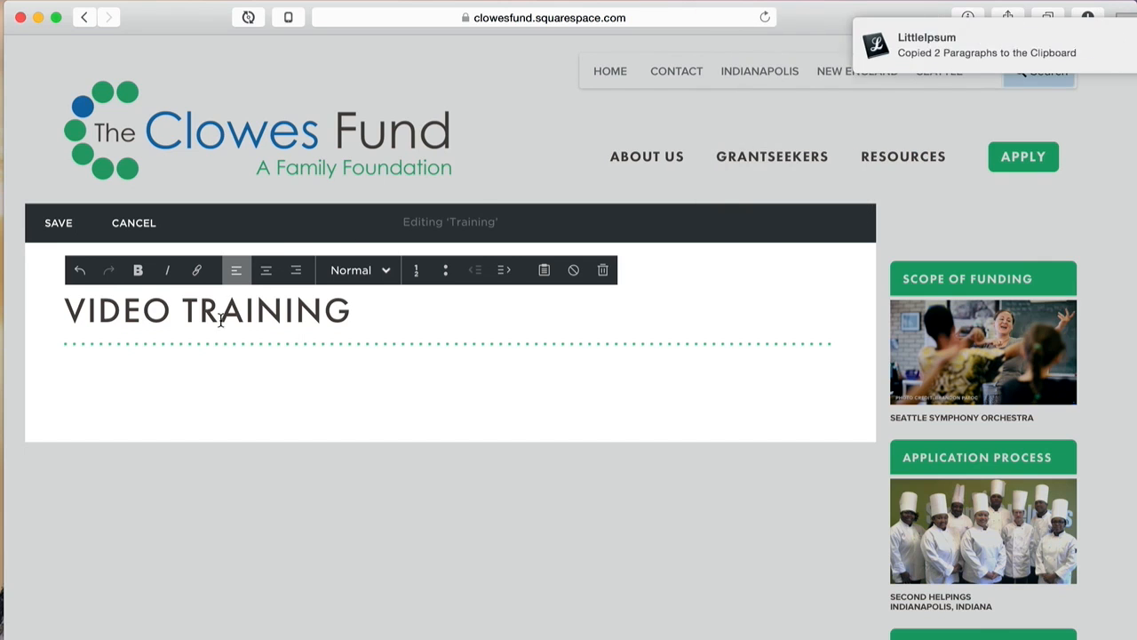
{"action": "key", "text": "super+v"}
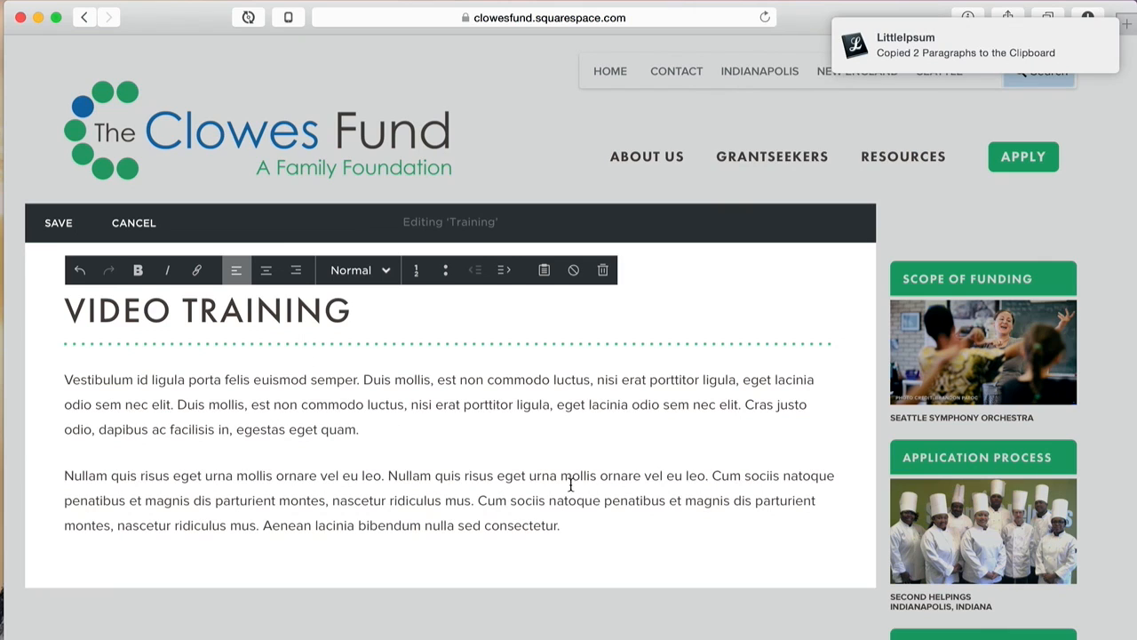
{"action": "left_click", "coordinate": [574, 524]}
{"action": "left_click", "coordinate": [88, 379]}
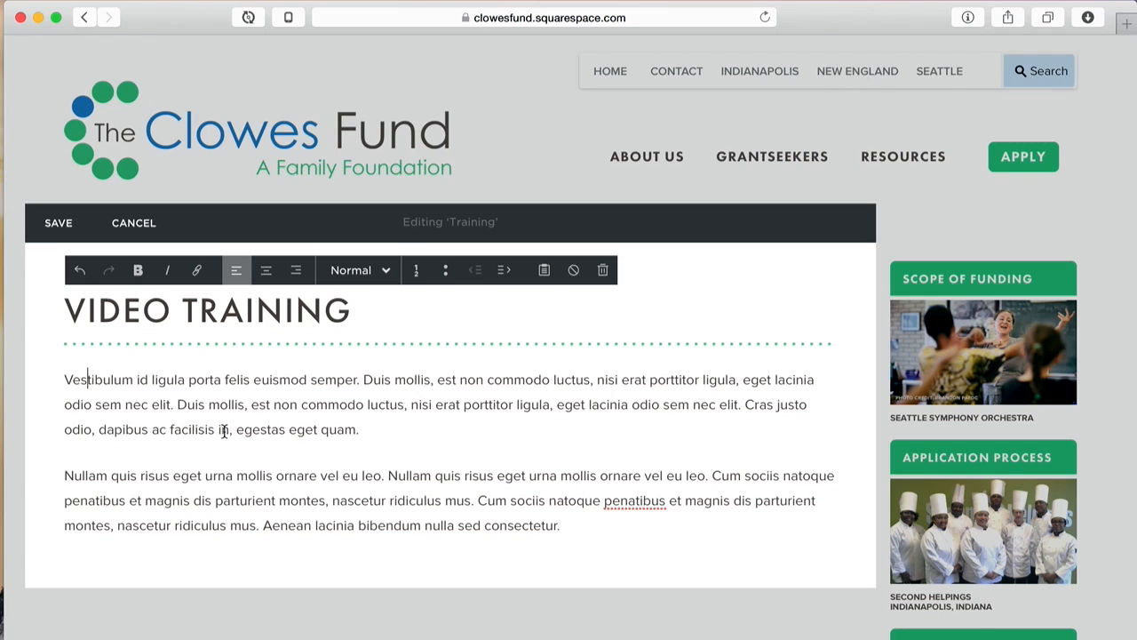
Step: Split off the Cras sentence, delete 'Cum sociis n', and start a capitalized 'Atoque' paragraph
{"action": "left_click", "coordinate": [179, 406]}
{"action": "left_click", "coordinate": [746, 405]}
{"action": "key", "text": "Return"}
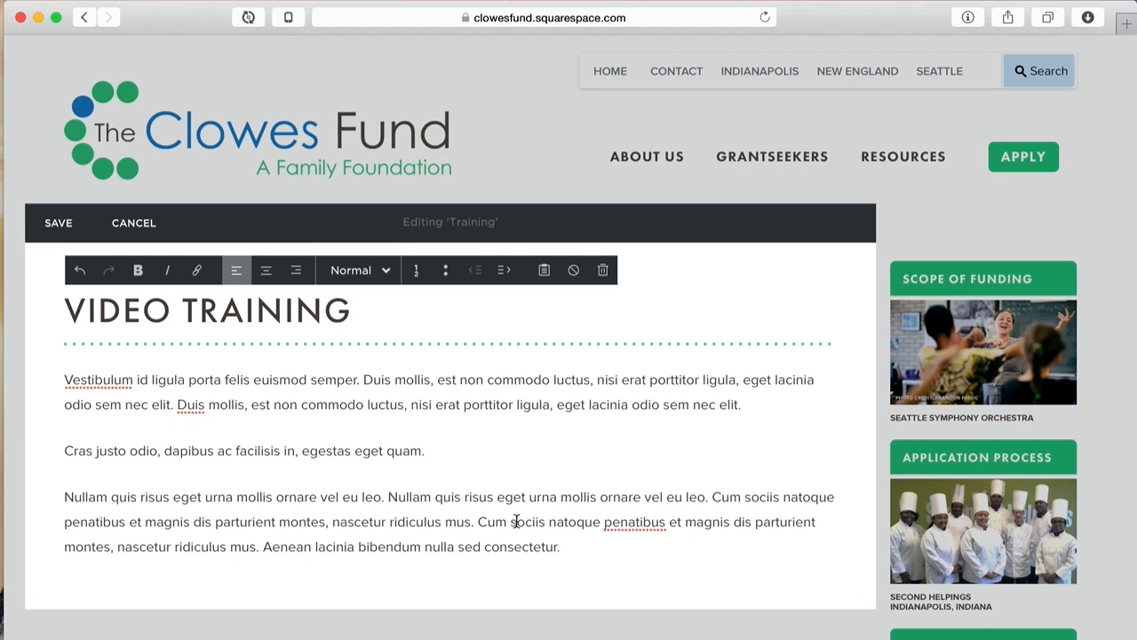
{"action": "left_click", "coordinate": [556, 522]}
{"action": "key", "text": "BackSpace"}
{"action": "key", "text": "BackSpace"}
{"action": "key", "text": "BackSpace"}
{"action": "key", "text": "BackSpace"}
{"action": "key", "text": "BackSpace"}
{"action": "key", "text": "BackSpace"}
{"action": "key", "text": "BackSpace"}
{"action": "key", "text": "BackSpace"}
{"action": "key", "text": "BackSpace"}
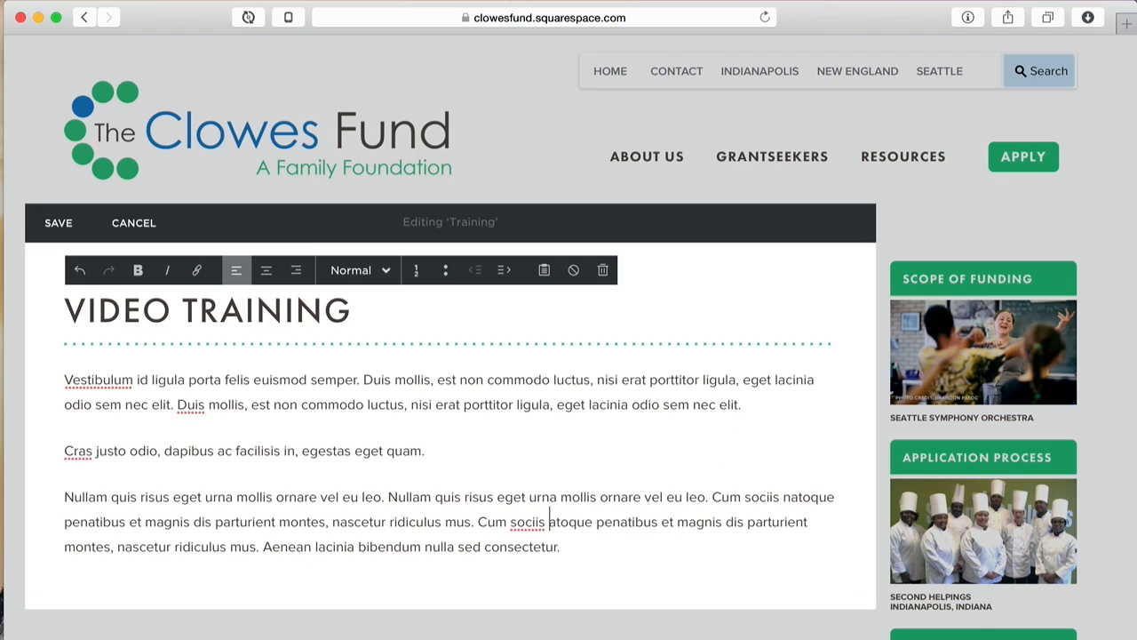
{"action": "key", "text": "BackSpace"}
{"action": "key", "text": "BackSpace"}
{"action": "key", "text": "BackSpace"}
{"action": "key", "text": "shift+Right"}
{"action": "type", "text": "A"}
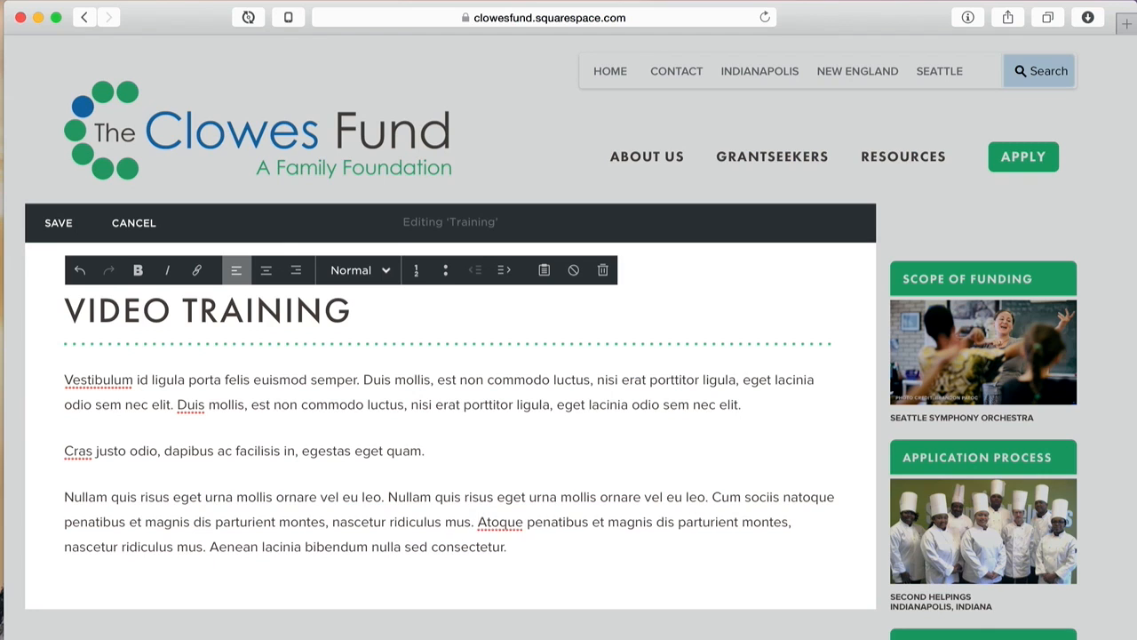
{"action": "key", "text": "Return"}
Step: Paste two more paragraphs at the end, splitting before 'Duis mollis', 'eget lacinia' and 'nisi erat'
{"action": "scroll", "coordinate": [657, 466], "scroll_direction": "down", "scroll_amount": 4}
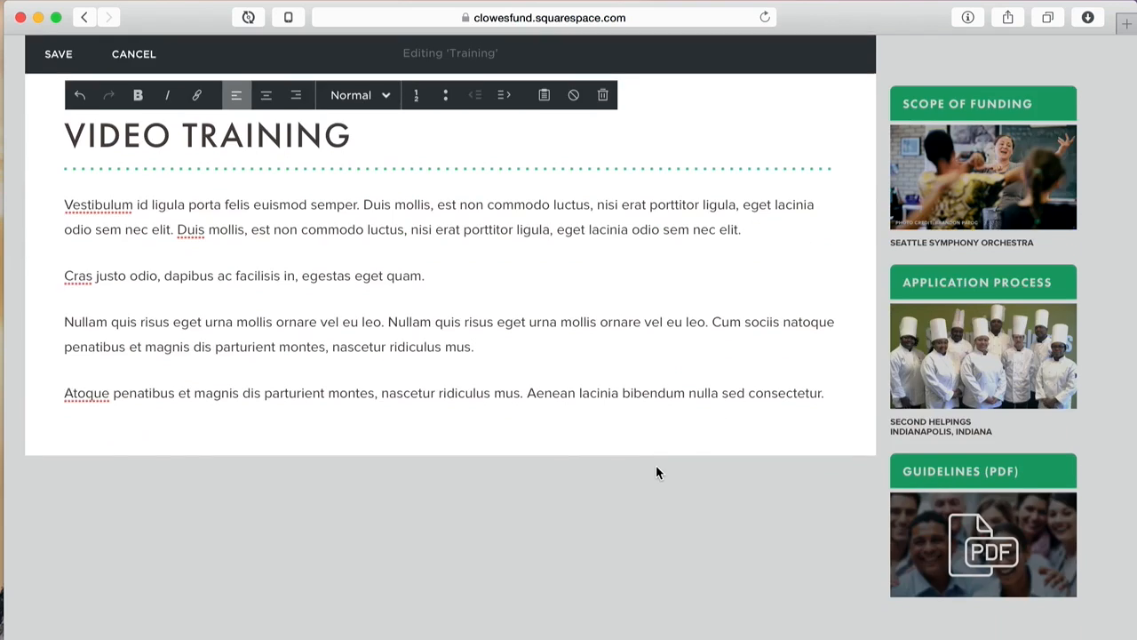
{"action": "left_click", "coordinate": [835, 386]}
{"action": "key", "text": "Return"}
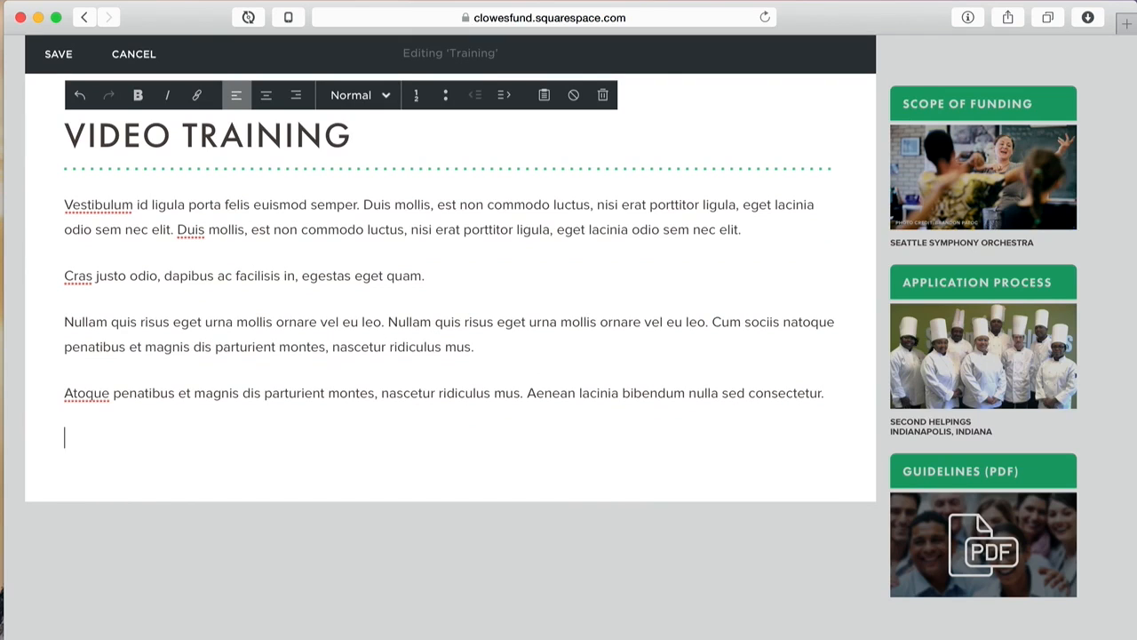
{"action": "key", "text": "super+v"}
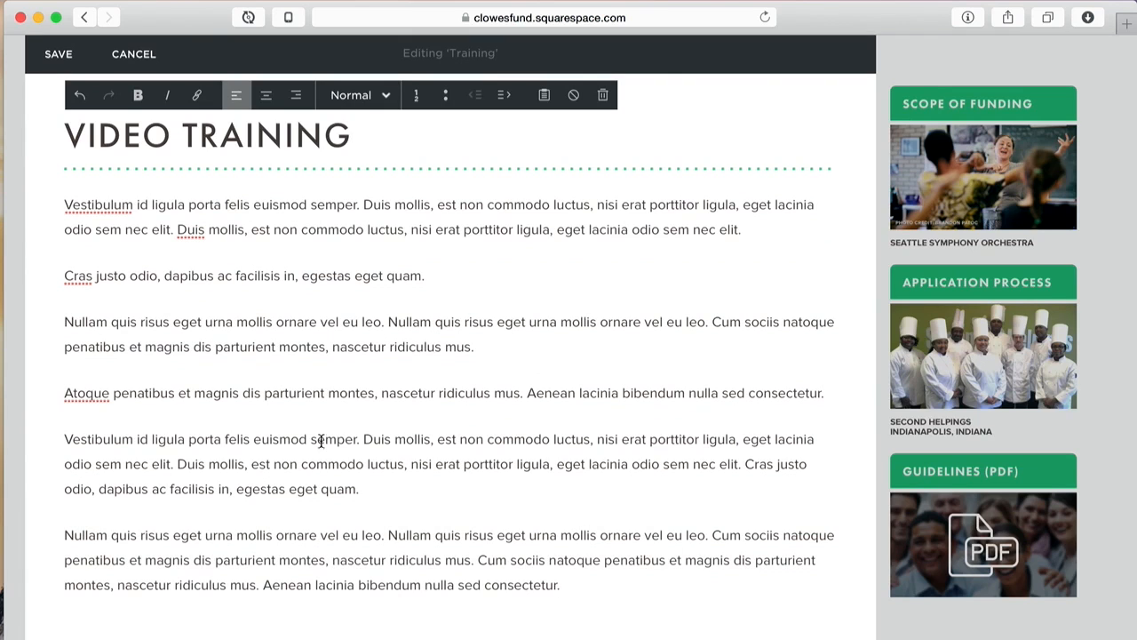
{"action": "left_click", "coordinate": [363, 439]}
{"action": "key", "text": "Return"}
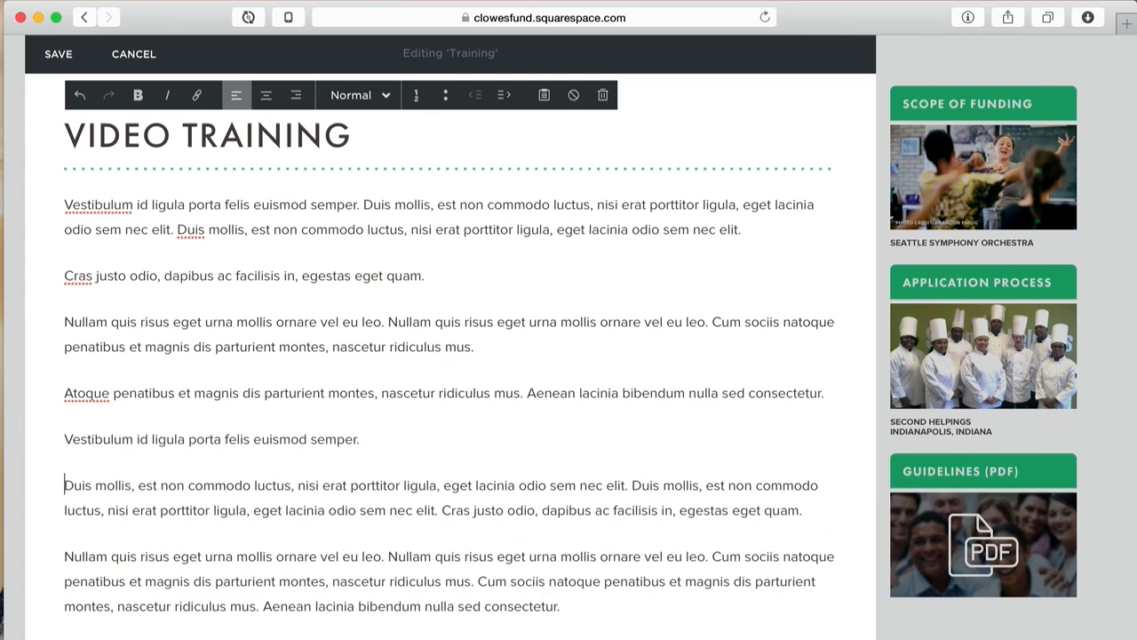
{"action": "left_click", "coordinate": [445, 485]}
{"action": "key", "text": "Return"}
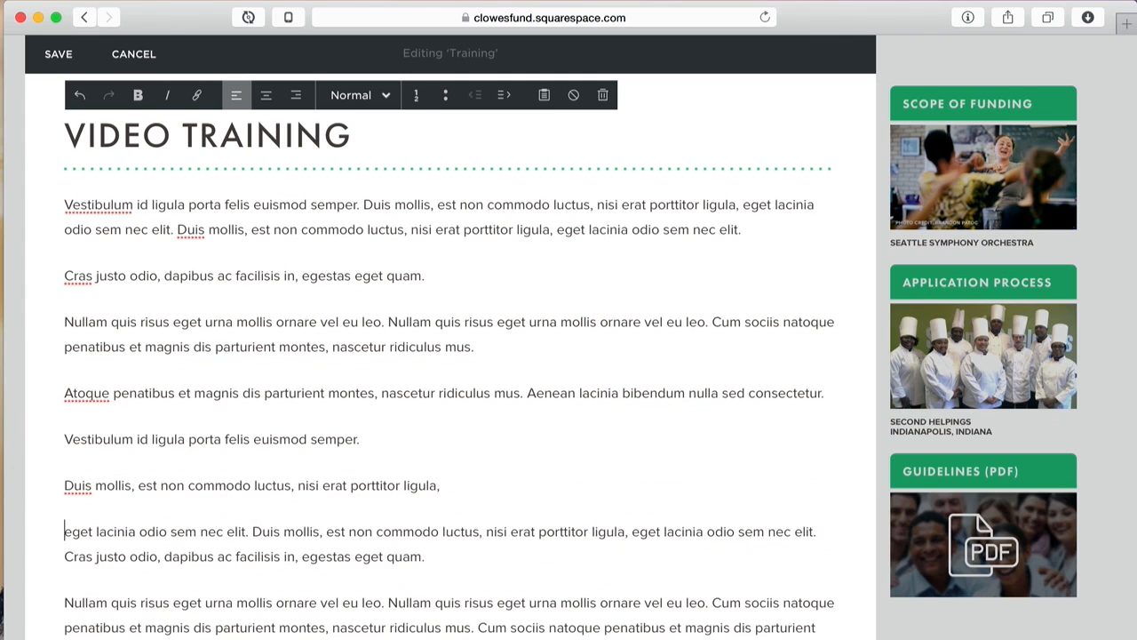
{"action": "left_click", "coordinate": [487, 531]}
{"action": "key", "text": "Return"}
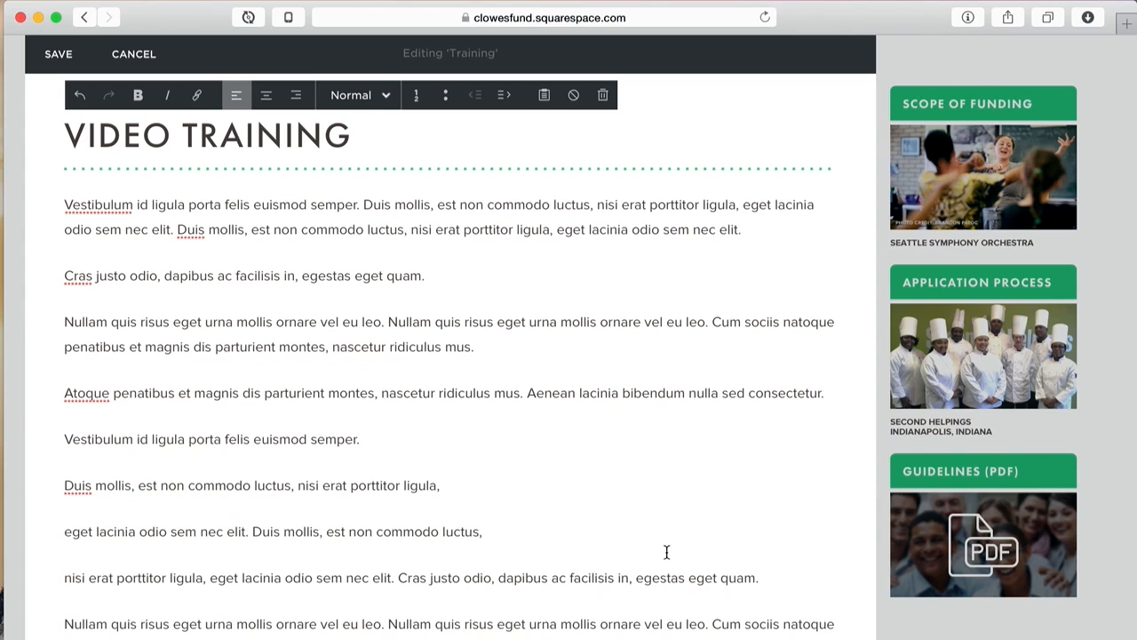
{"action": "scroll", "coordinate": [664, 549], "scroll_direction": "down", "scroll_amount": 3}
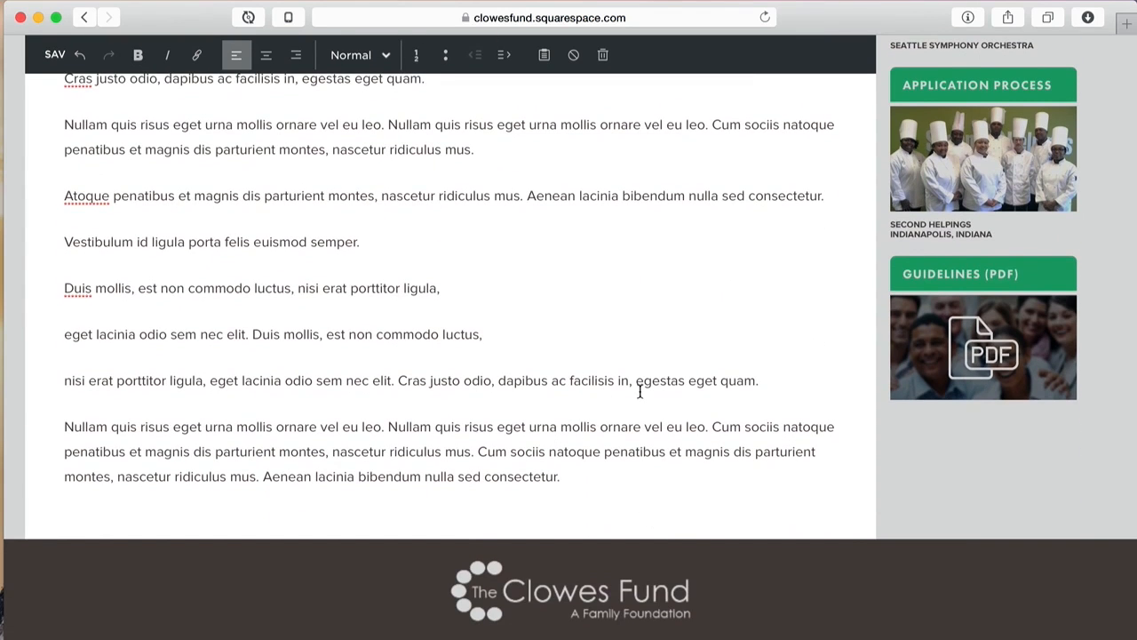
Step: Check the spelling suggestions for 'Vestibulum' and dismiss them without changes
{"action": "scroll", "coordinate": [663, 328], "scroll_direction": "up", "scroll_amount": 5}
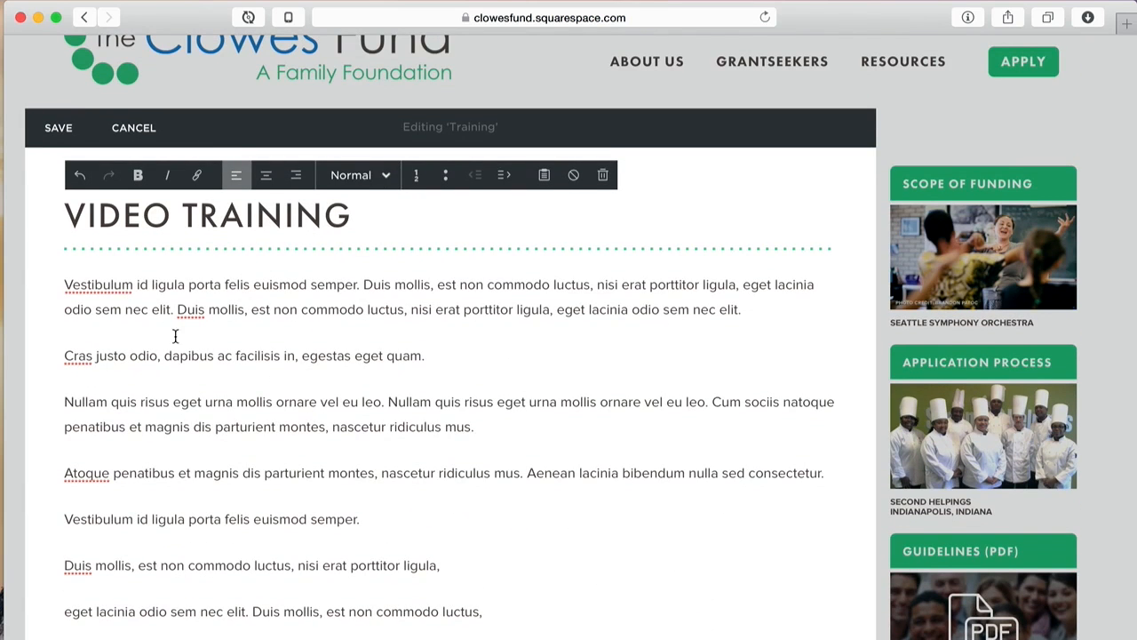
{"action": "mouse_move", "coordinate": [105, 287]}
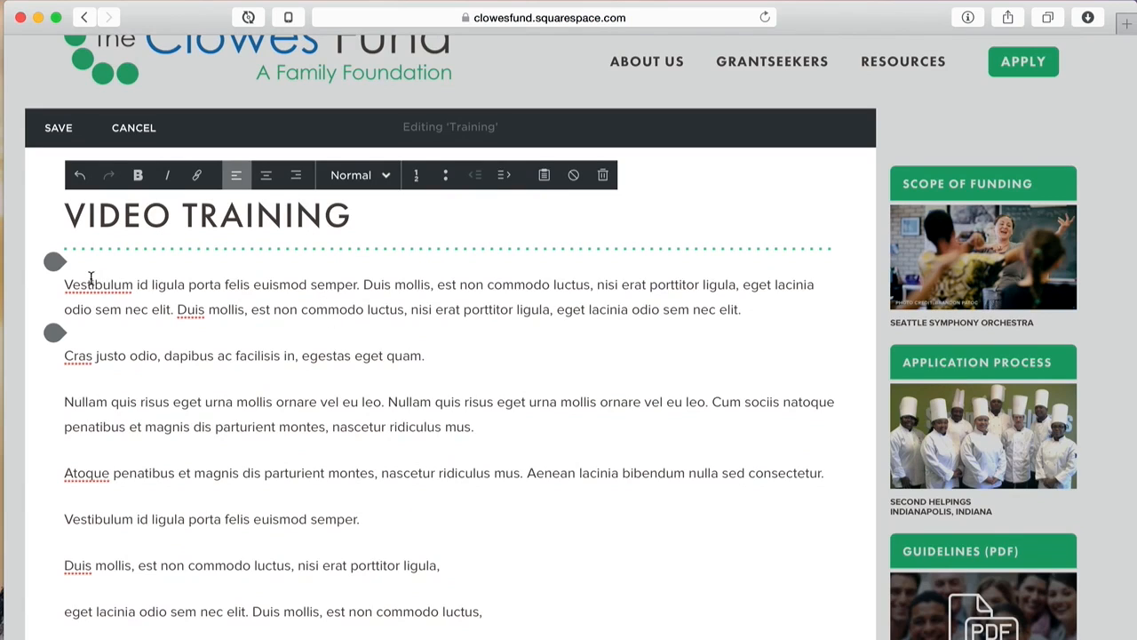
{"action": "right_click", "coordinate": [89, 290]}
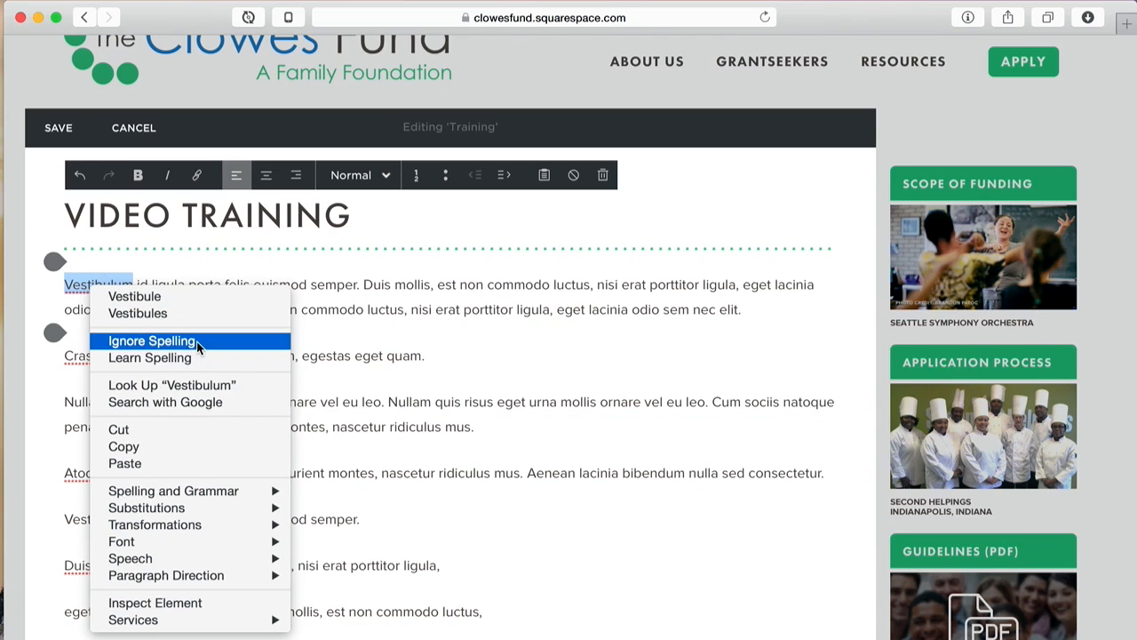
{"action": "mouse_move", "coordinate": [176, 497]}
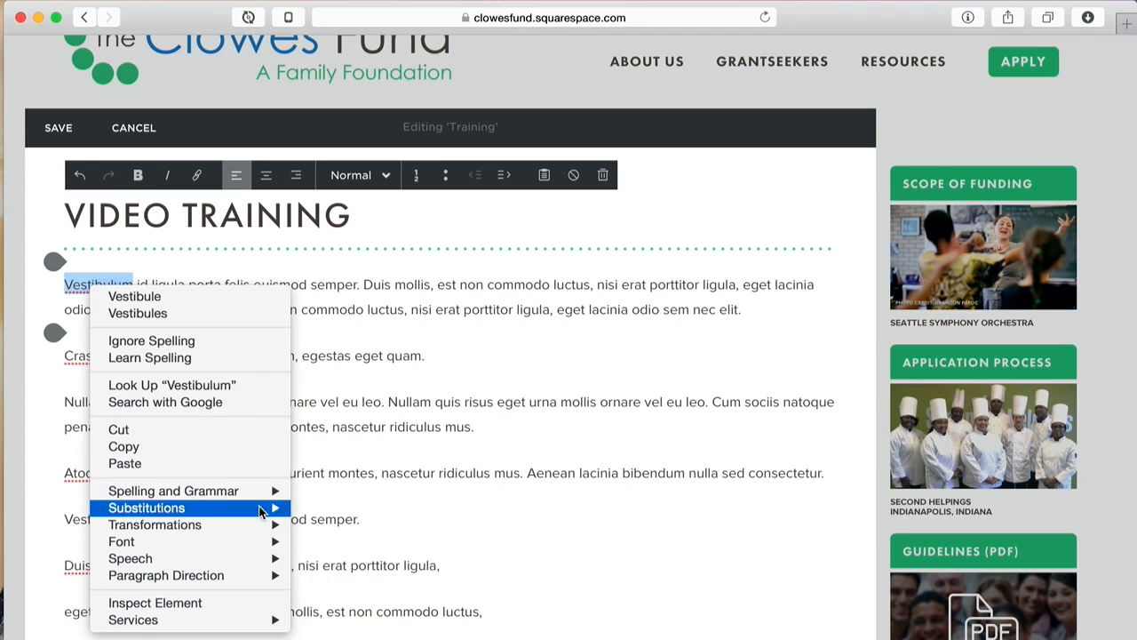
{"action": "mouse_move", "coordinate": [249, 494]}
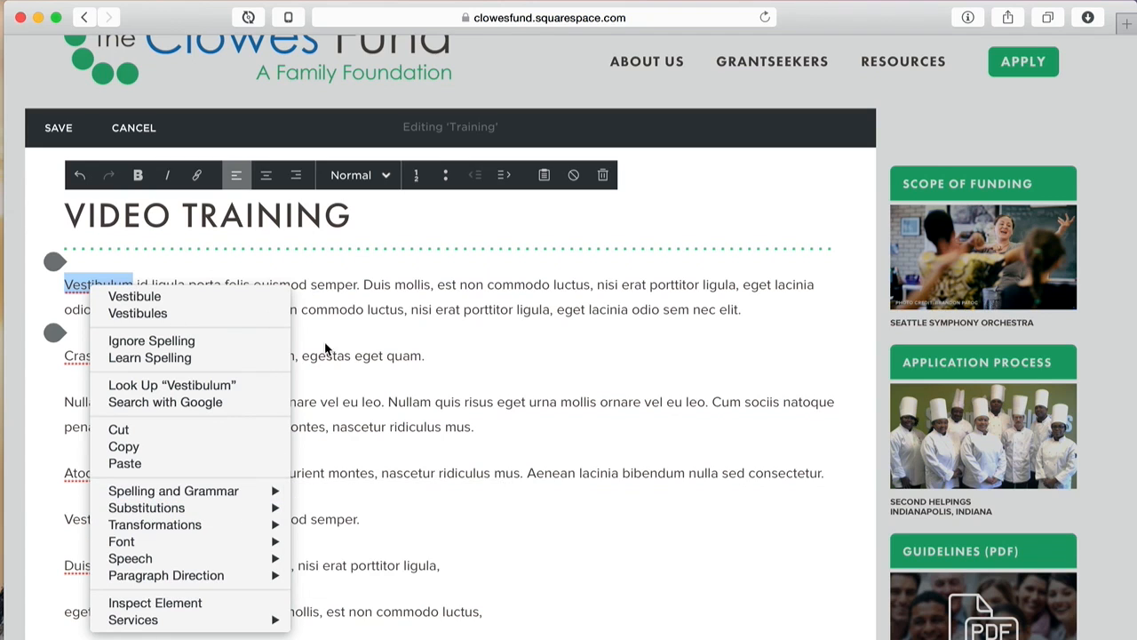
{"action": "left_click", "coordinate": [351, 353]}
{"action": "left_click", "coordinate": [273, 313]}
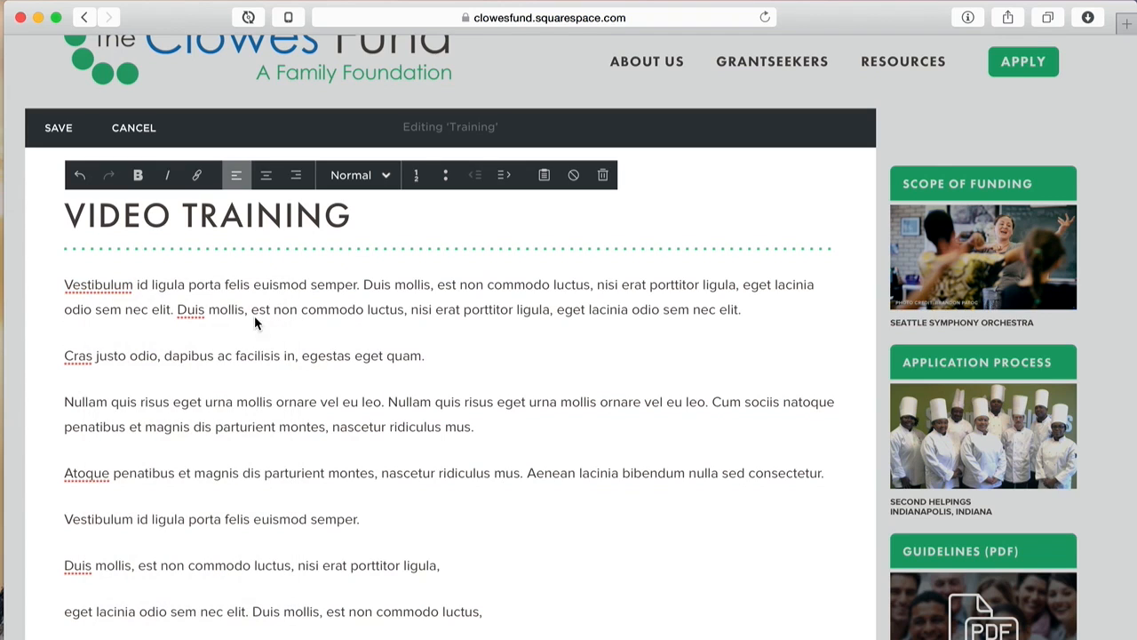
Step: Apply Heading 2 to the Cras paragraph, then undo it after it spread across both lines
{"action": "triple_click", "coordinate": [148, 356]}
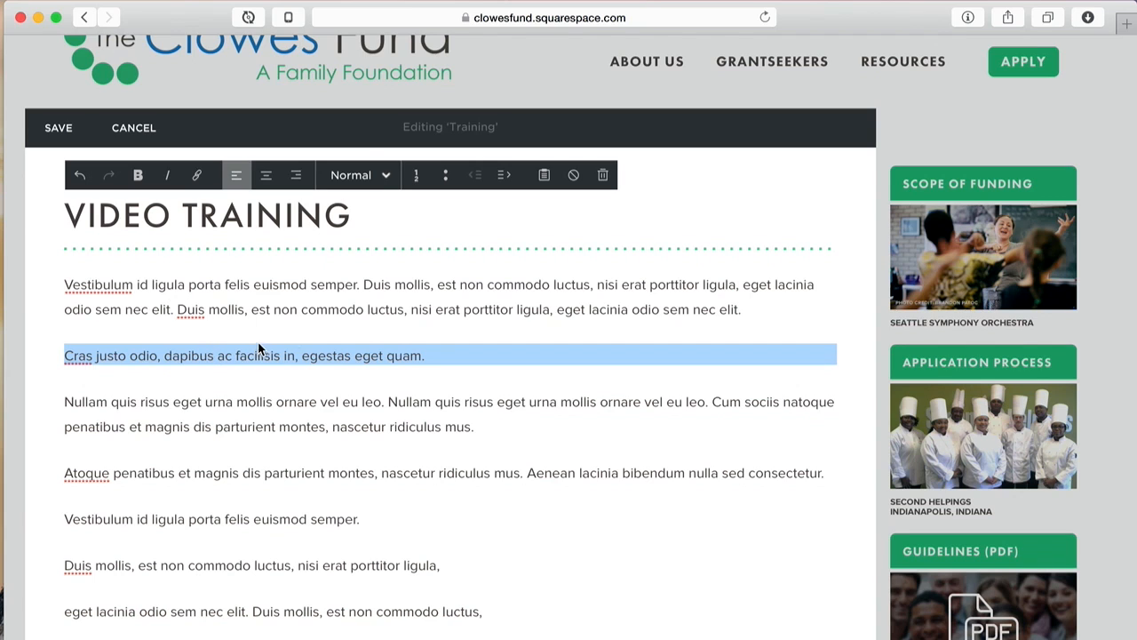
{"action": "left_click", "coordinate": [361, 176]}
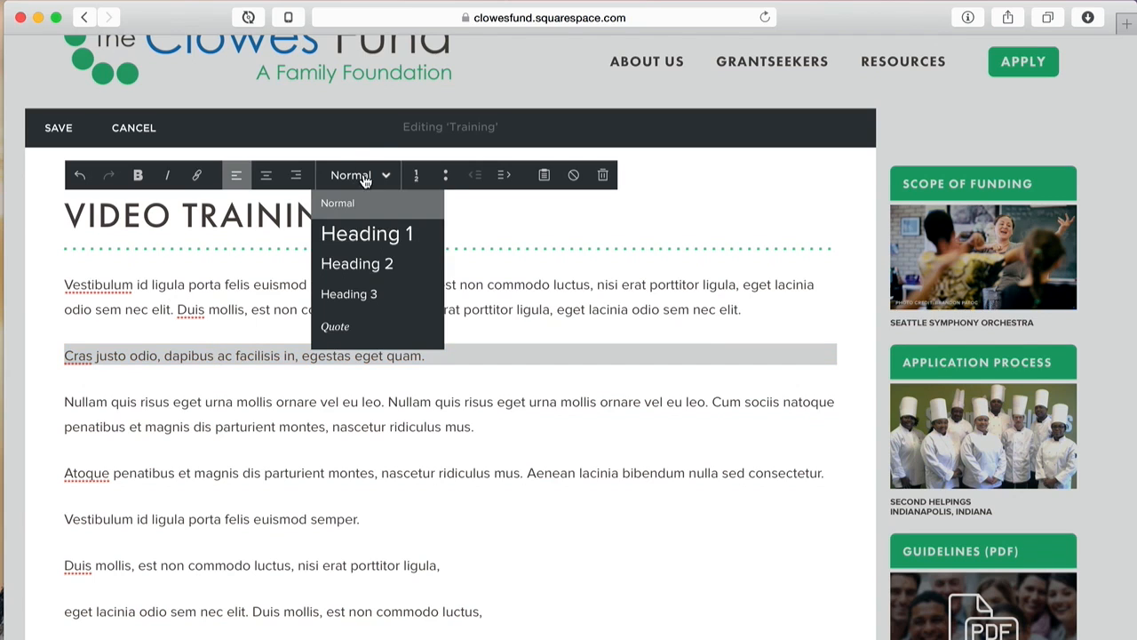
{"action": "left_click", "coordinate": [351, 259]}
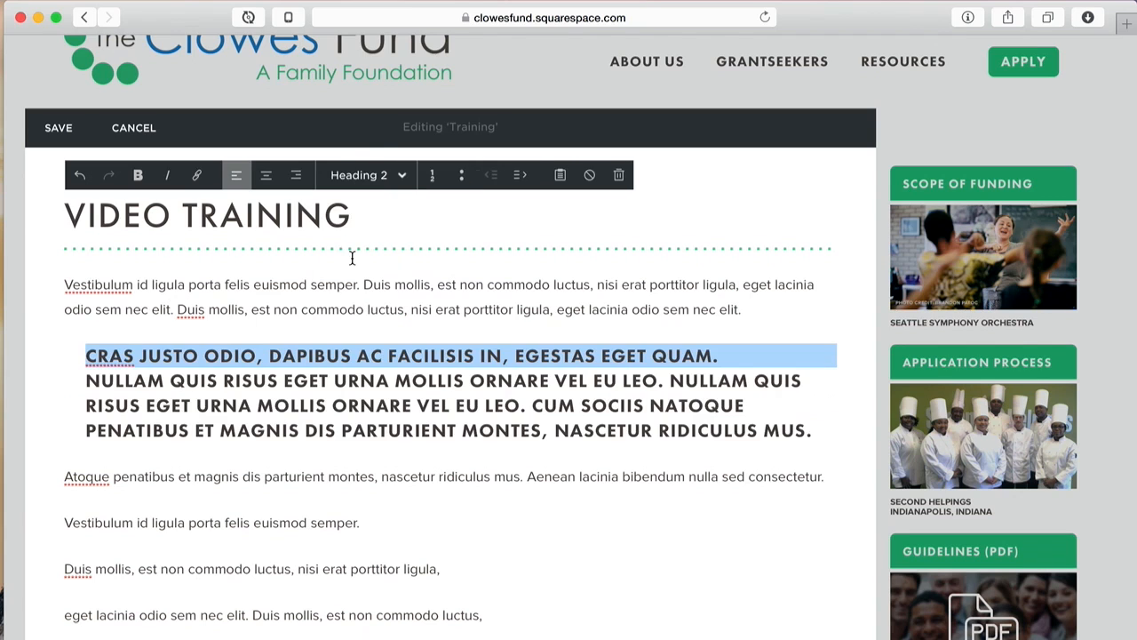
{"action": "left_click", "coordinate": [352, 360]}
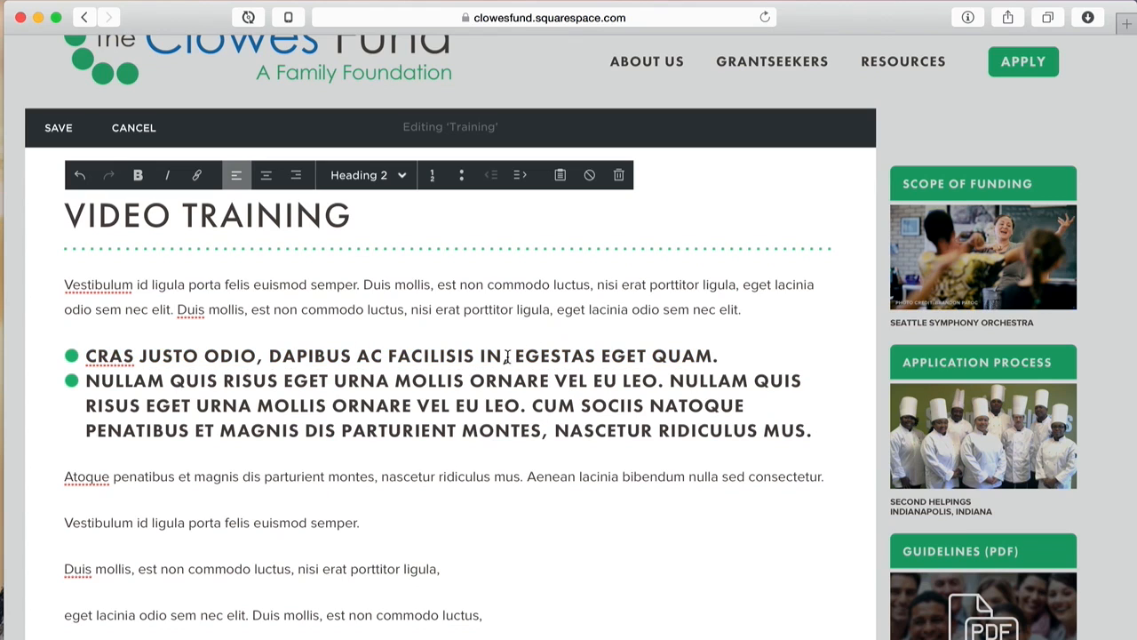
{"action": "left_click_drag", "start_coordinate": [504, 357], "coordinate": [821, 433]}
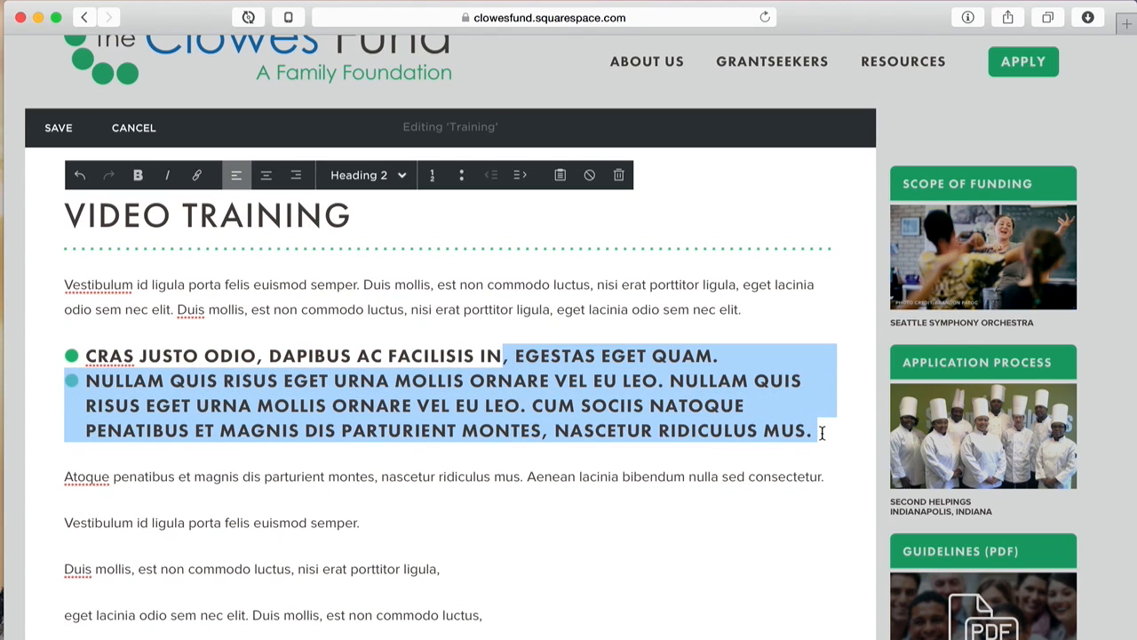
{"action": "key", "text": "super+z"}
{"action": "left_click", "coordinate": [449, 414]}
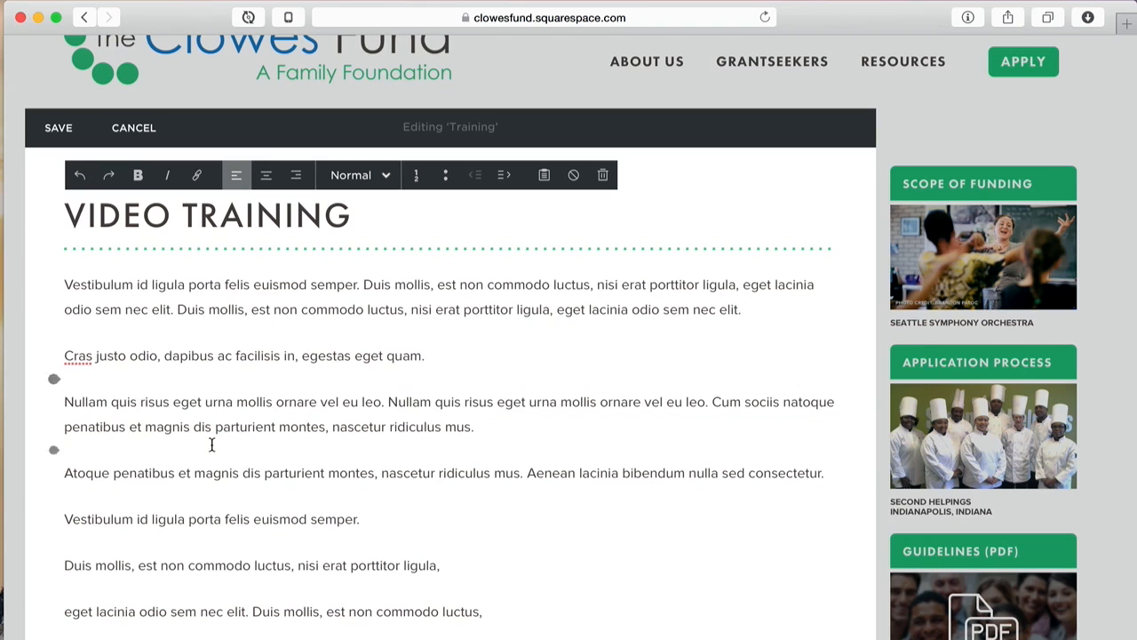
Step: Make only the 'Cras justo odio' line a Heading 2, leaving Nullam normal
{"action": "left_click_drag", "start_coordinate": [427, 355], "coordinate": [58, 355]}
{"action": "left_click", "coordinate": [359, 182]}
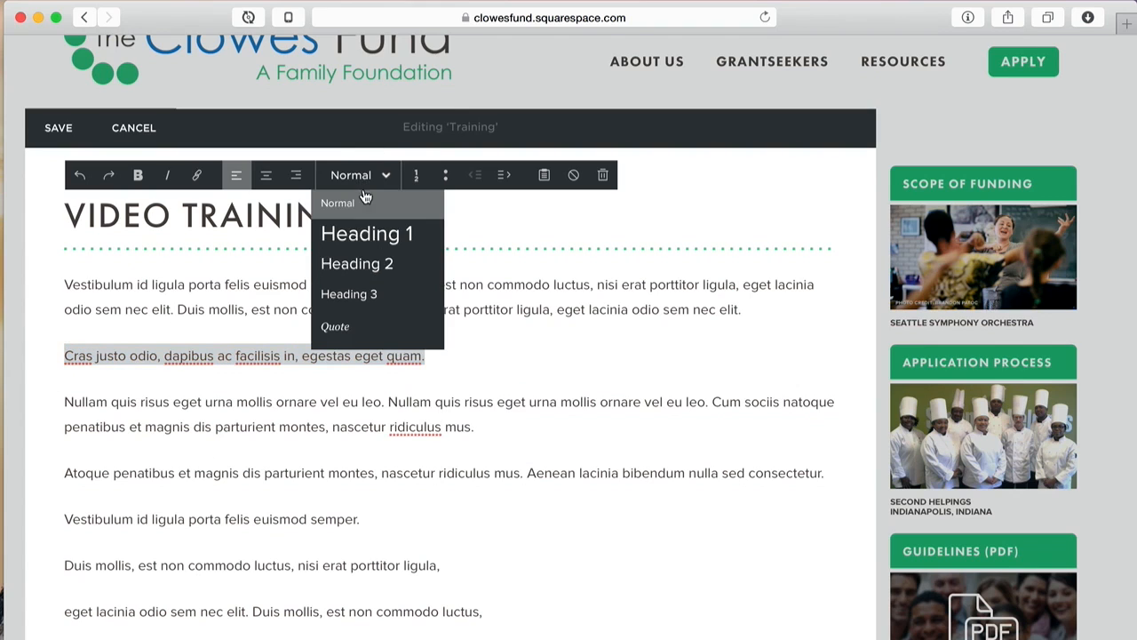
{"action": "left_click", "coordinate": [377, 262]}
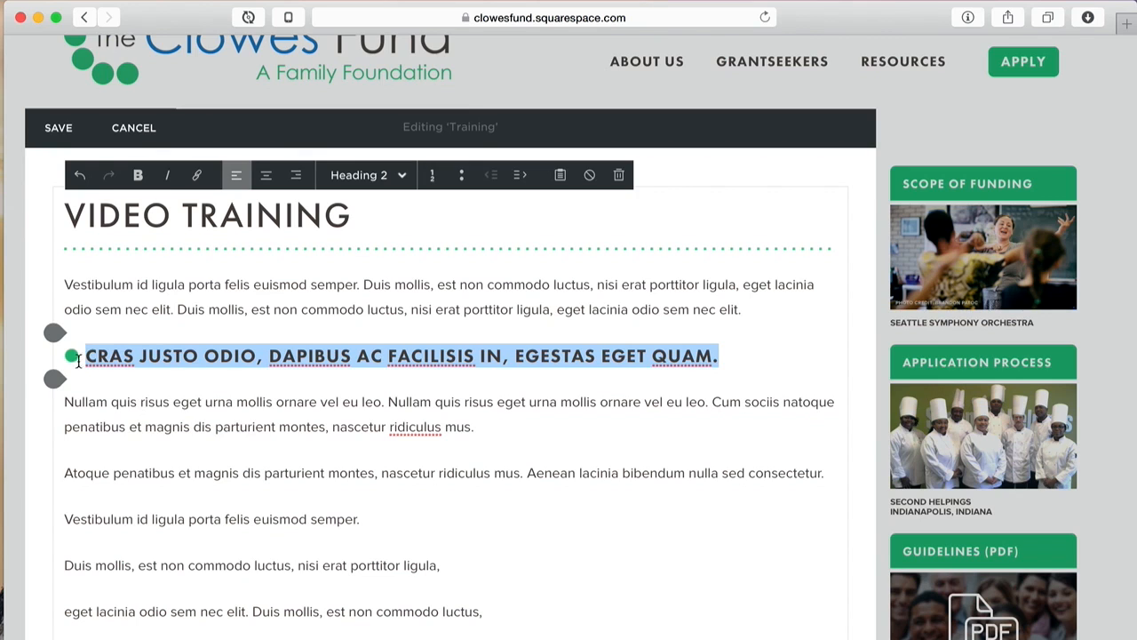
{"action": "left_click", "coordinate": [127, 402]}
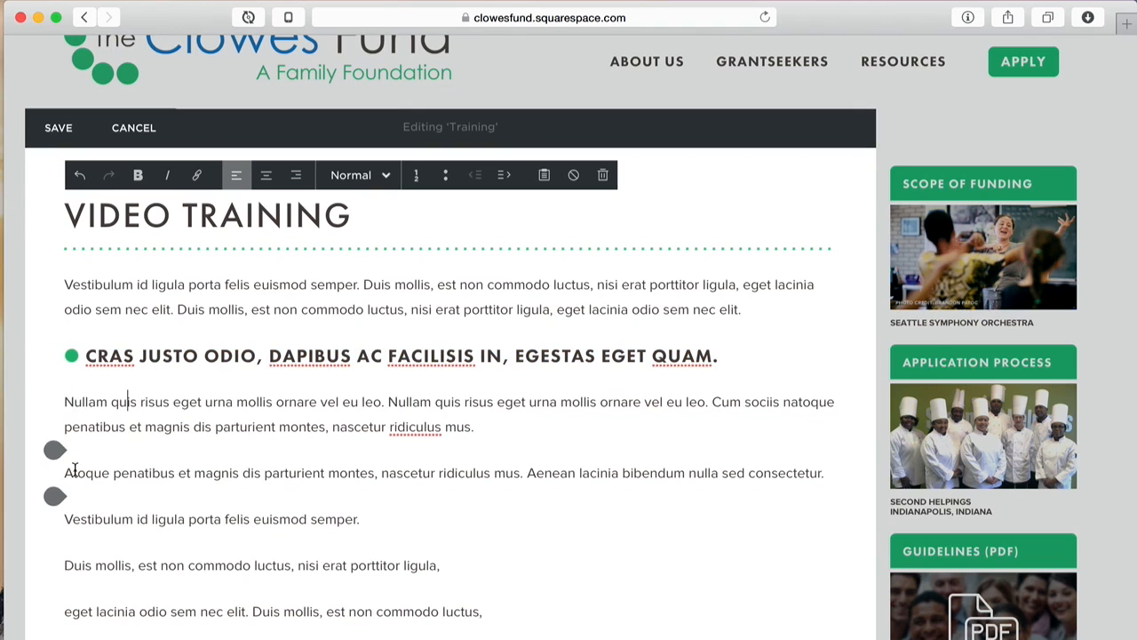
Step: Set the Atoque paragraph to Heading 3
{"action": "double_click", "coordinate": [160, 473]}
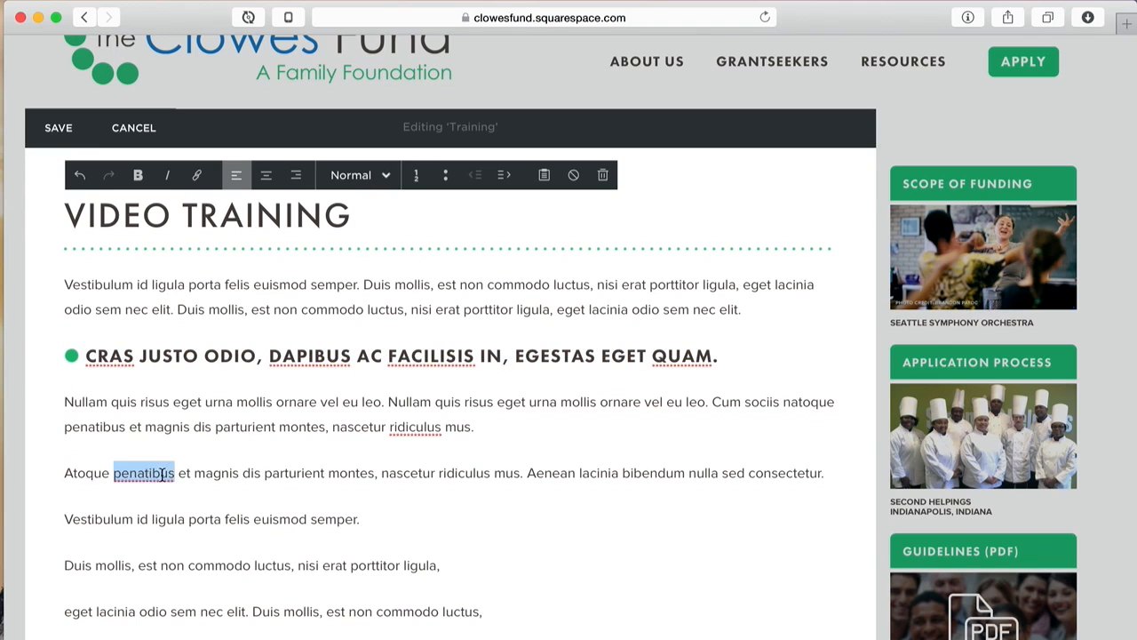
{"action": "triple_click", "coordinate": [162, 474]}
{"action": "left_click", "coordinate": [340, 486]}
{"action": "left_click_drag", "start_coordinate": [826, 473], "coordinate": [56, 469]}
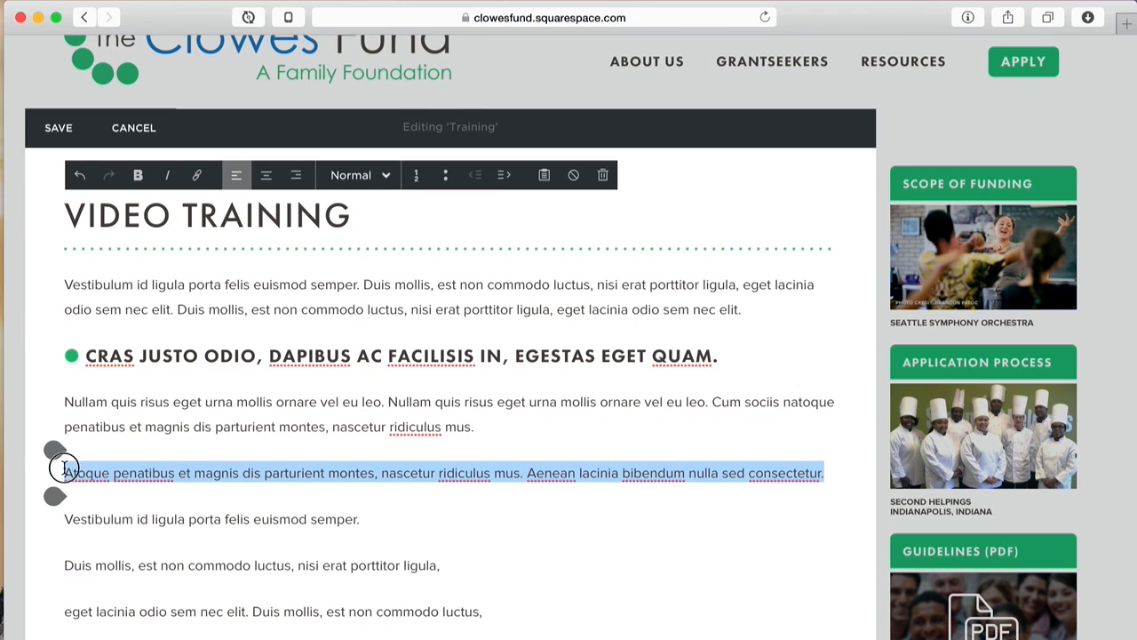
{"action": "left_click", "coordinate": [373, 177]}
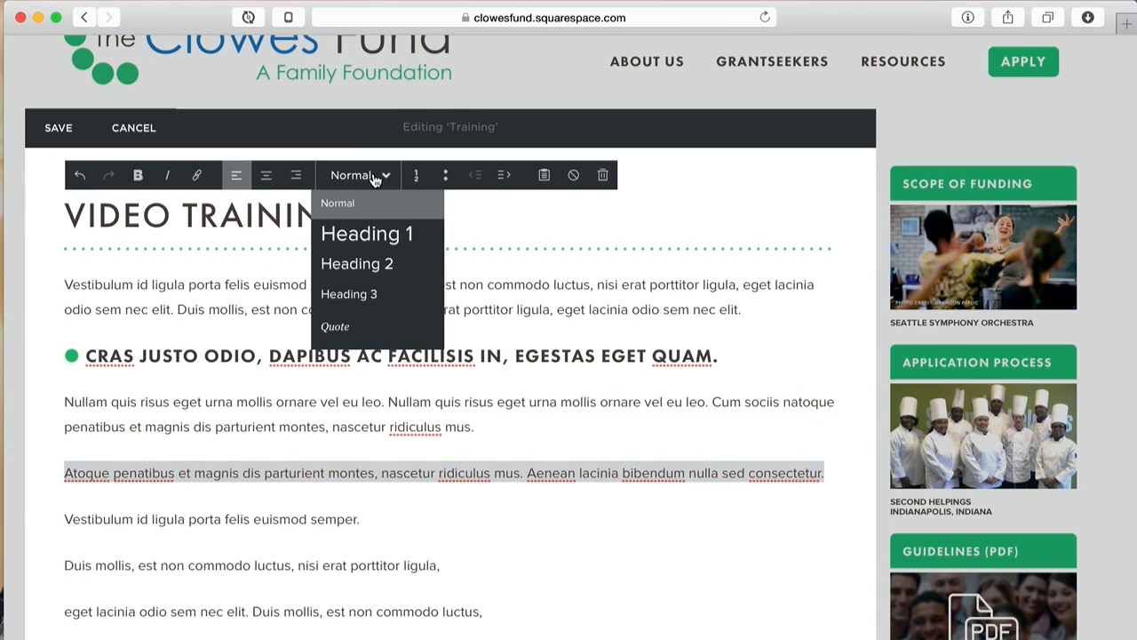
{"action": "left_click", "coordinate": [371, 294]}
{"action": "left_click", "coordinate": [398, 486]}
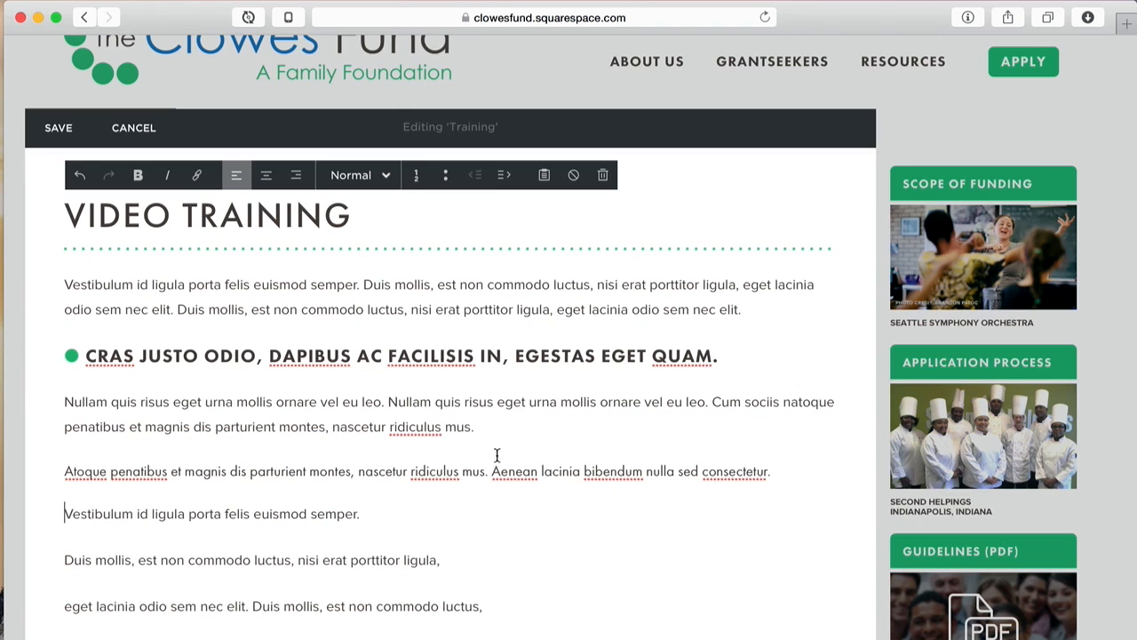
Step: Turn the Vestibulum, Duis and eget lines into a bulleted list
{"action": "scroll", "coordinate": [559, 516], "scroll_direction": "down", "scroll_amount": 3}
{"action": "left_click_drag", "start_coordinate": [498, 499], "coordinate": [224, 387]}
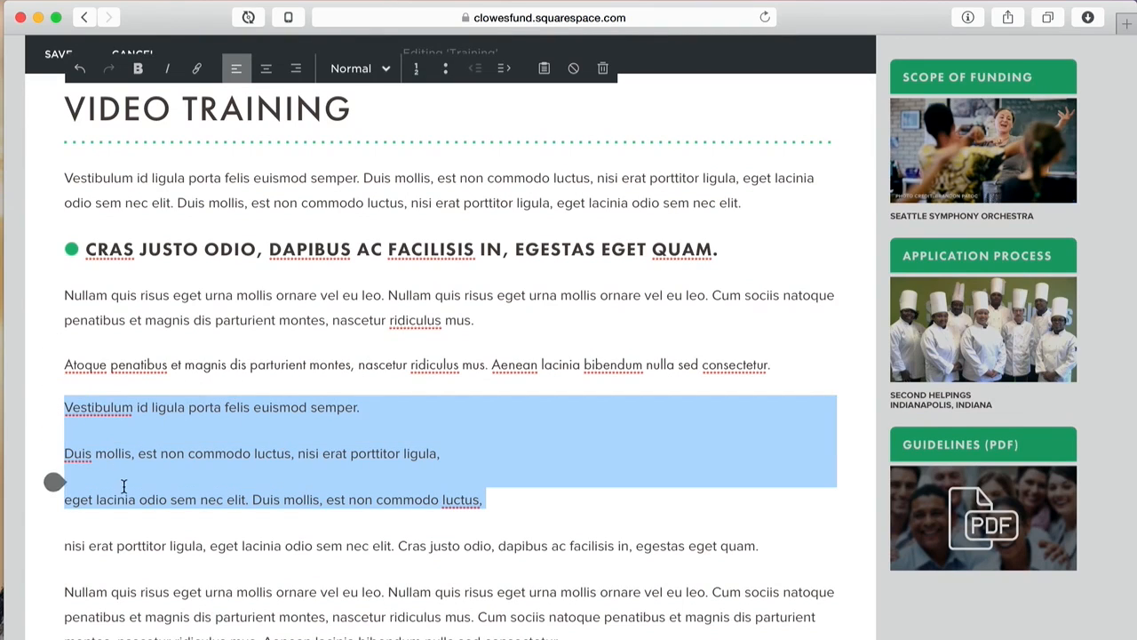
{"action": "left_click", "coordinate": [446, 71]}
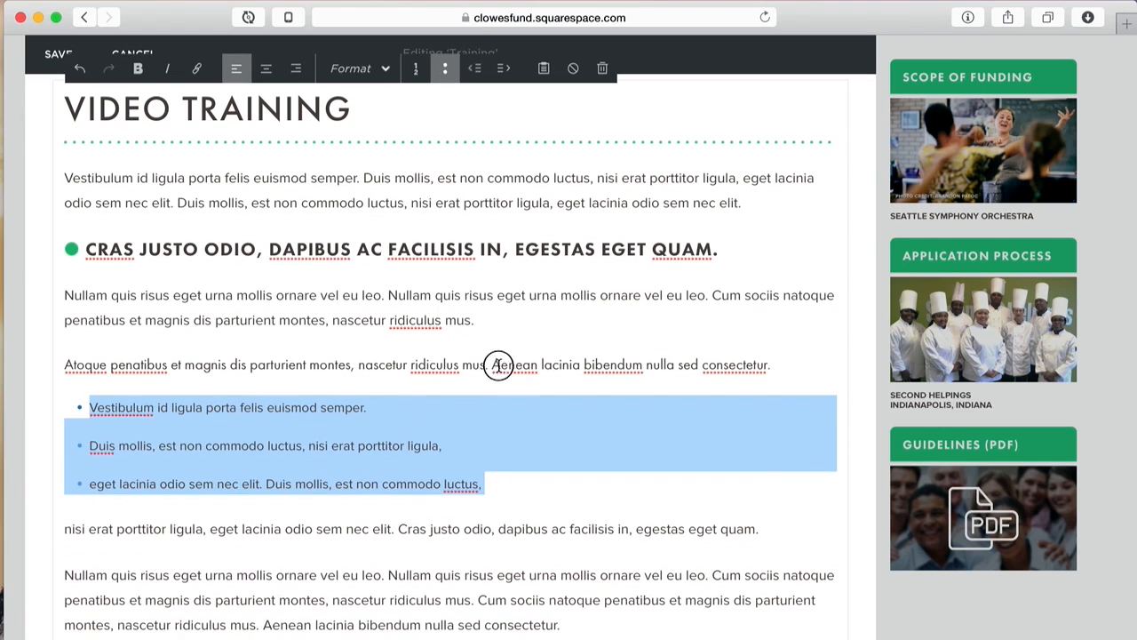
{"action": "left_click", "coordinate": [499, 365]}
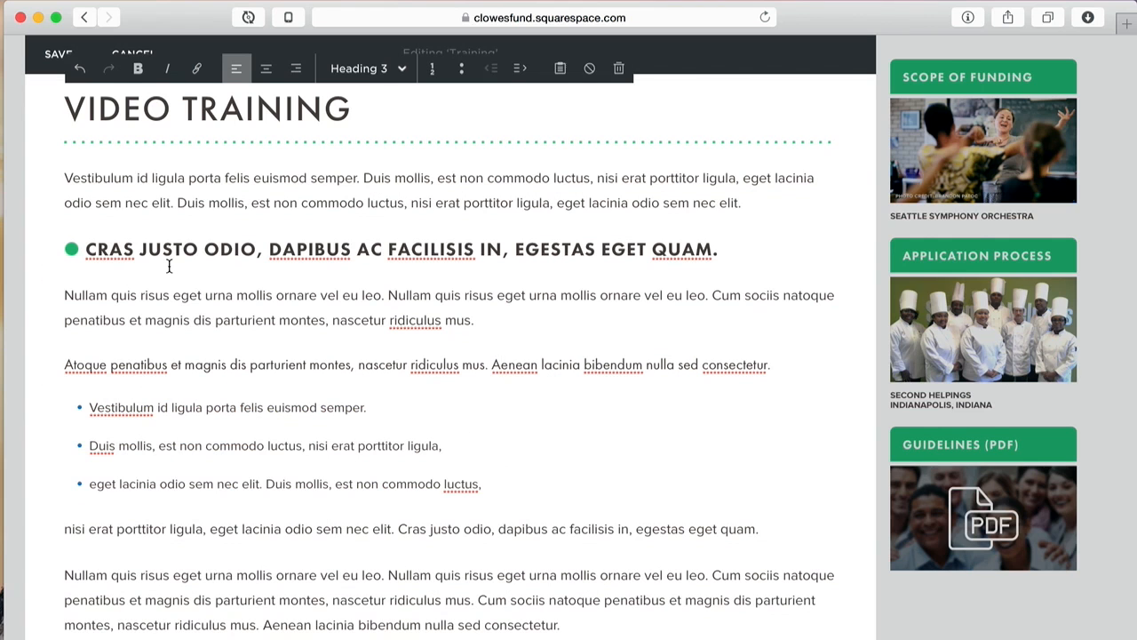
{"action": "scroll", "coordinate": [172, 266], "scroll_direction": "up", "scroll_amount": 3}
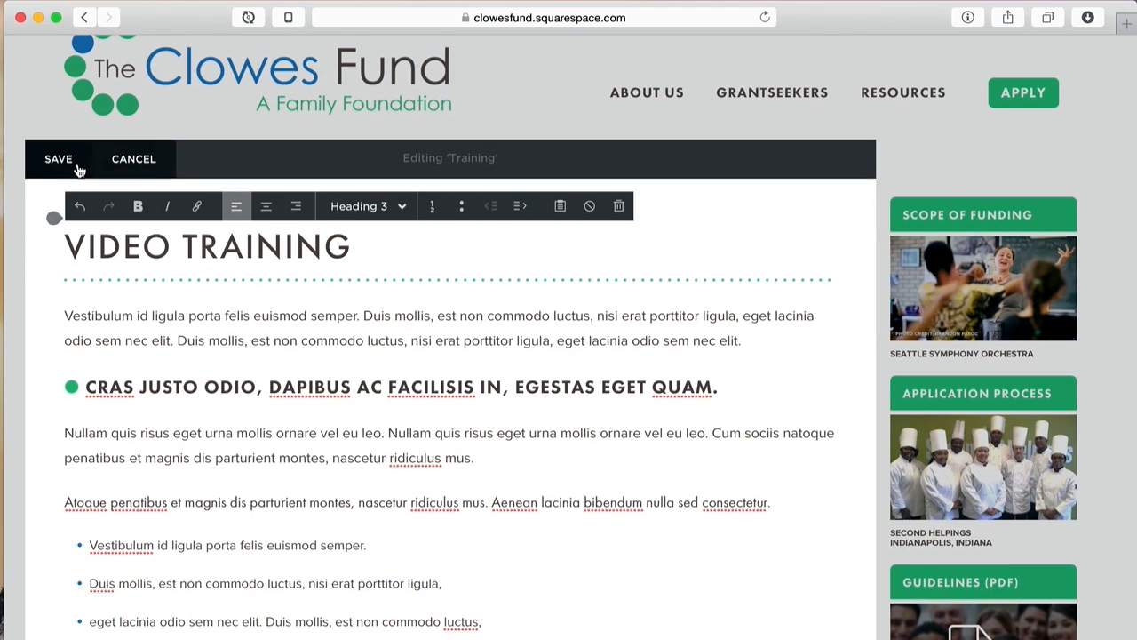
Step: Save the Training page edits and switch to the full-width preview
{"action": "left_click", "coordinate": [64, 163]}
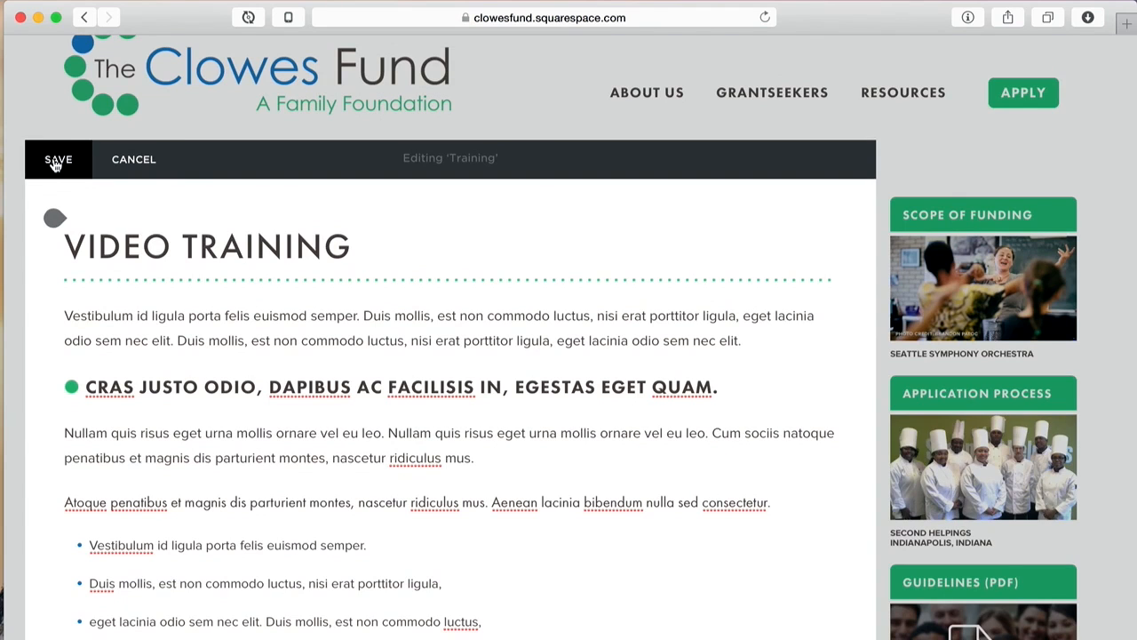
{"action": "left_click", "coordinate": [54, 163]}
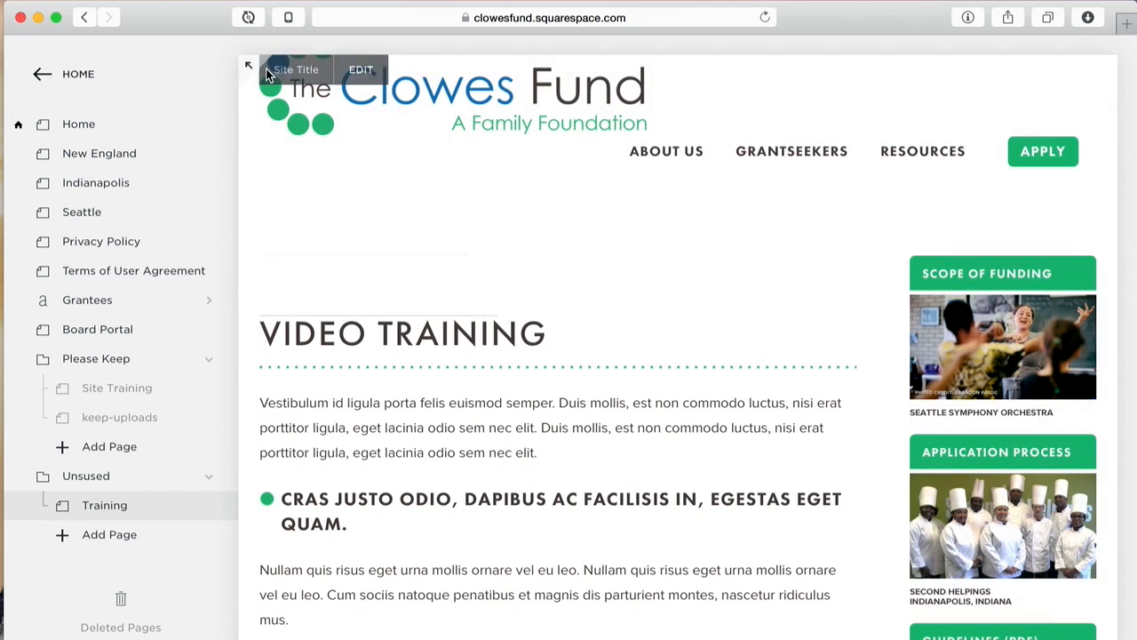
{"action": "left_click", "coordinate": [247, 65]}
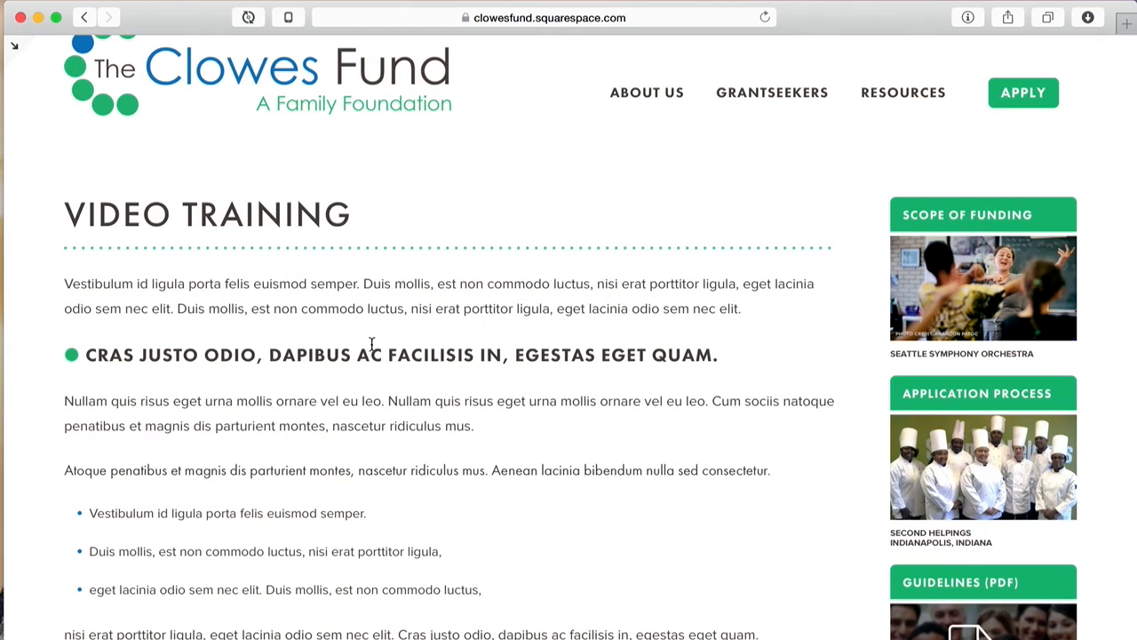
{"action": "left_click_drag", "start_coordinate": [292, 216], "coordinate": [367, 249]}
{"action": "left_click", "coordinate": [371, 245]}
Step: Narrow the browser window to reflow the preview and inspect the headings, paragraphs and bullets
{"action": "left_click_drag", "start_coordinate": [1134, 129], "coordinate": [1125, 236]}
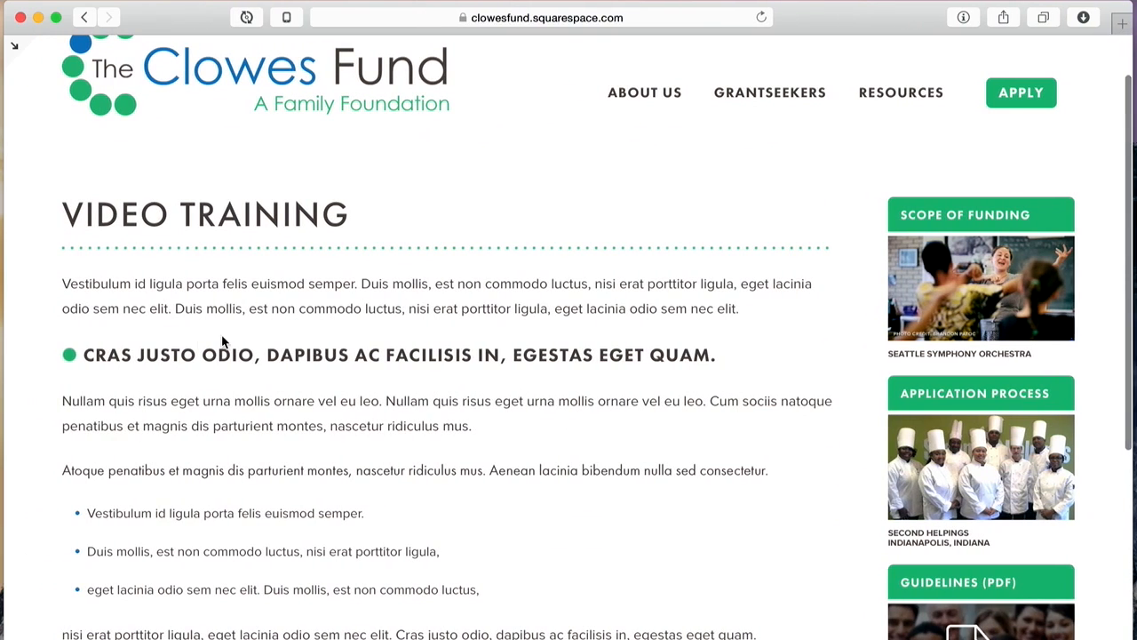
{"action": "double_click", "coordinate": [186, 306]}
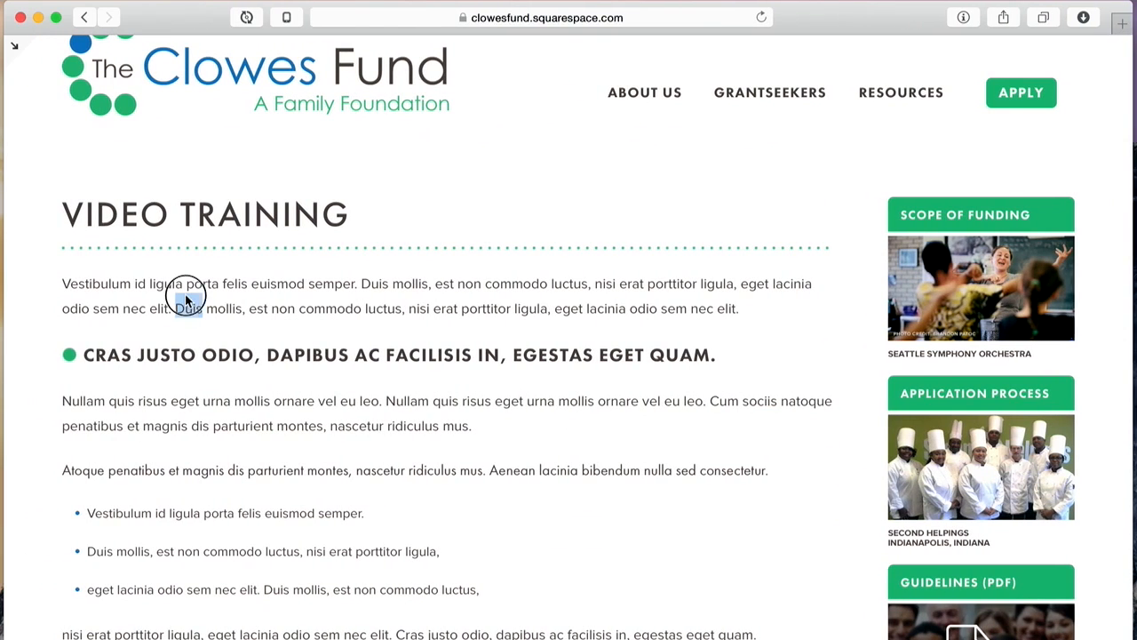
{"action": "left_click", "coordinate": [221, 360]}
{"action": "triple_click", "coordinate": [221, 360]}
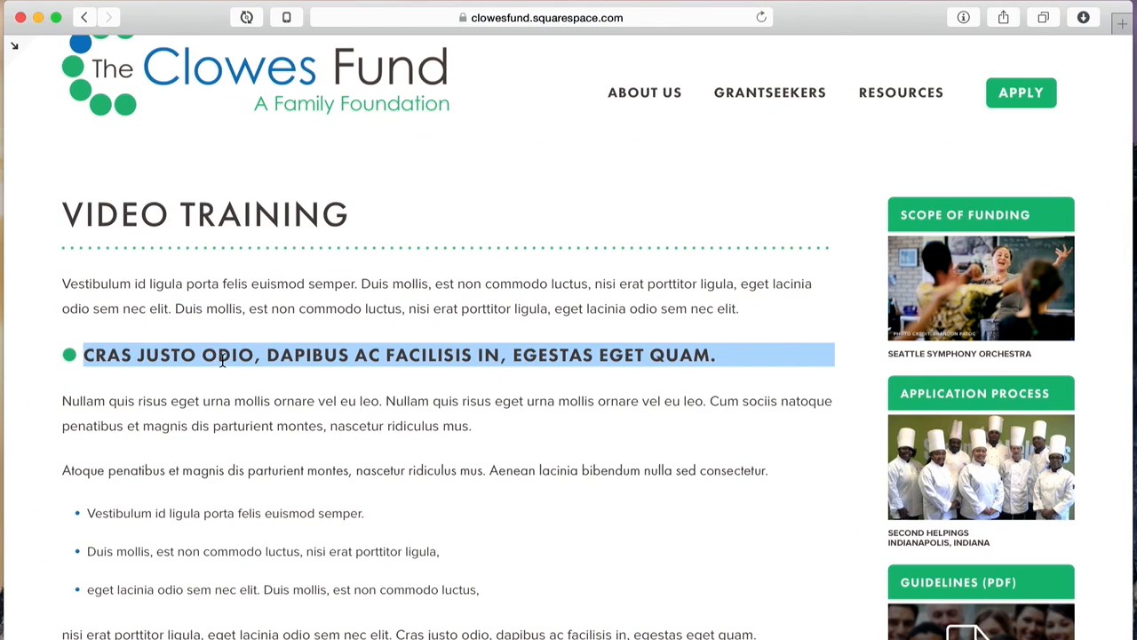
{"action": "left_click", "coordinate": [207, 402]}
{"action": "double_click", "coordinate": [207, 405]}
{"action": "left_click", "coordinate": [207, 405]}
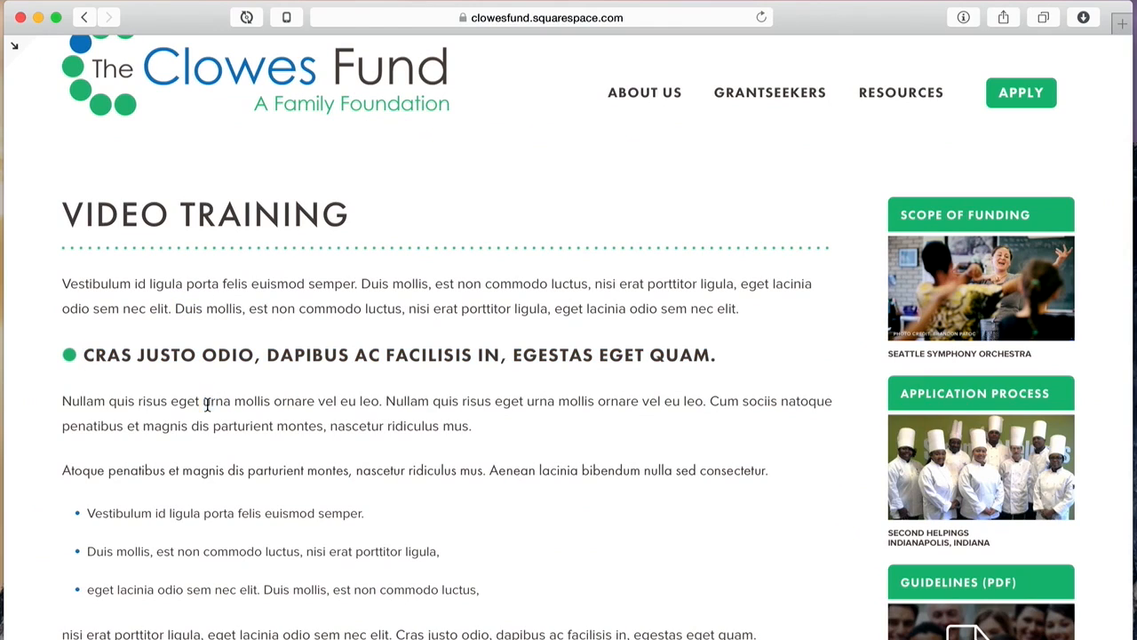
{"action": "double_click", "coordinate": [201, 467]}
{"action": "left_click_drag", "start_coordinate": [183, 505], "coordinate": [237, 571]}
{"action": "scroll", "coordinate": [239, 573], "scroll_direction": "down", "scroll_amount": 1}
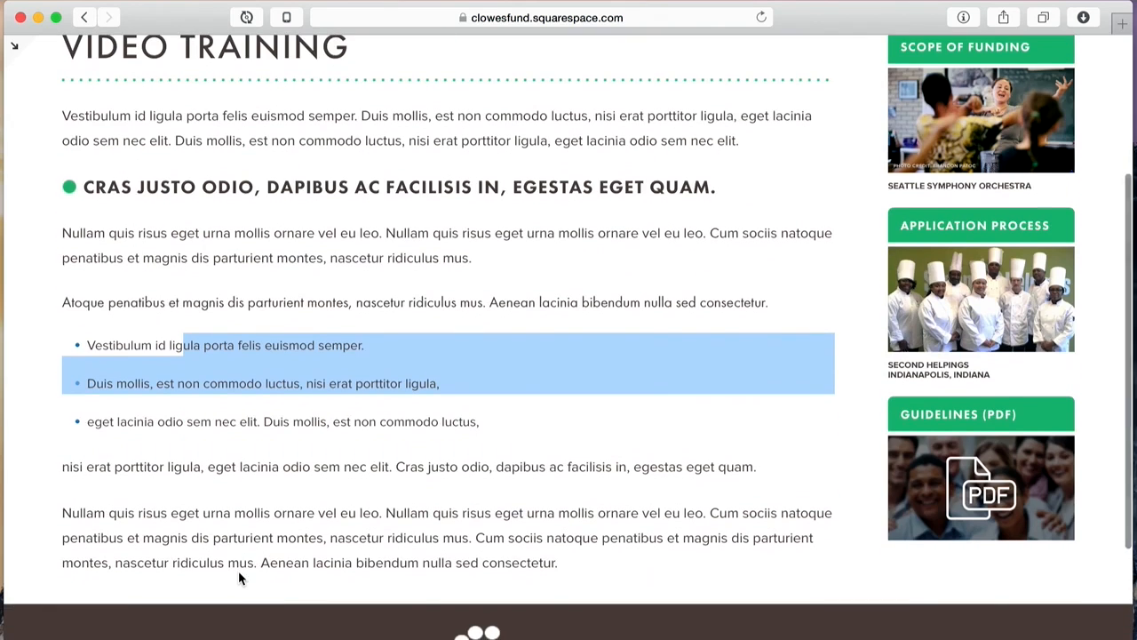
{"action": "scroll", "coordinate": [239, 573], "scroll_direction": "up", "scroll_amount": 5}
{"action": "left_click", "coordinate": [458, 373]}
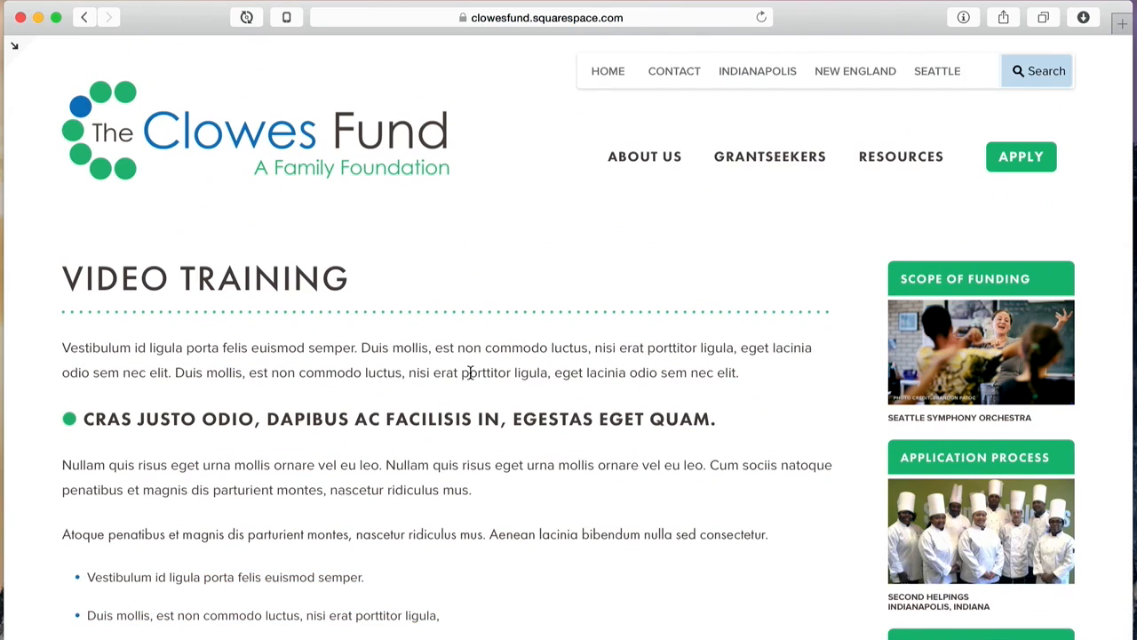
Step: Bring back the pages sidebar and put the Training page content into edit mode
{"action": "left_click", "coordinate": [420, 368]}
{"action": "left_click", "coordinate": [16, 45]}
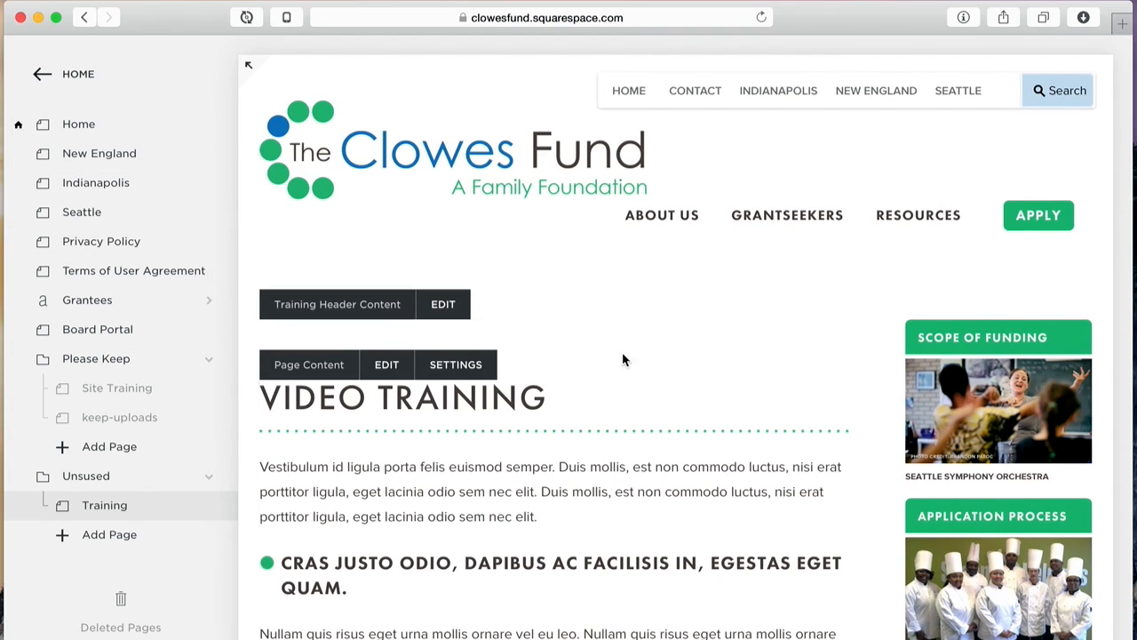
{"action": "scroll", "coordinate": [564, 301], "scroll_direction": "down", "scroll_amount": 3}
{"action": "scroll", "coordinate": [564, 301], "scroll_direction": "down", "scroll_amount": 2}
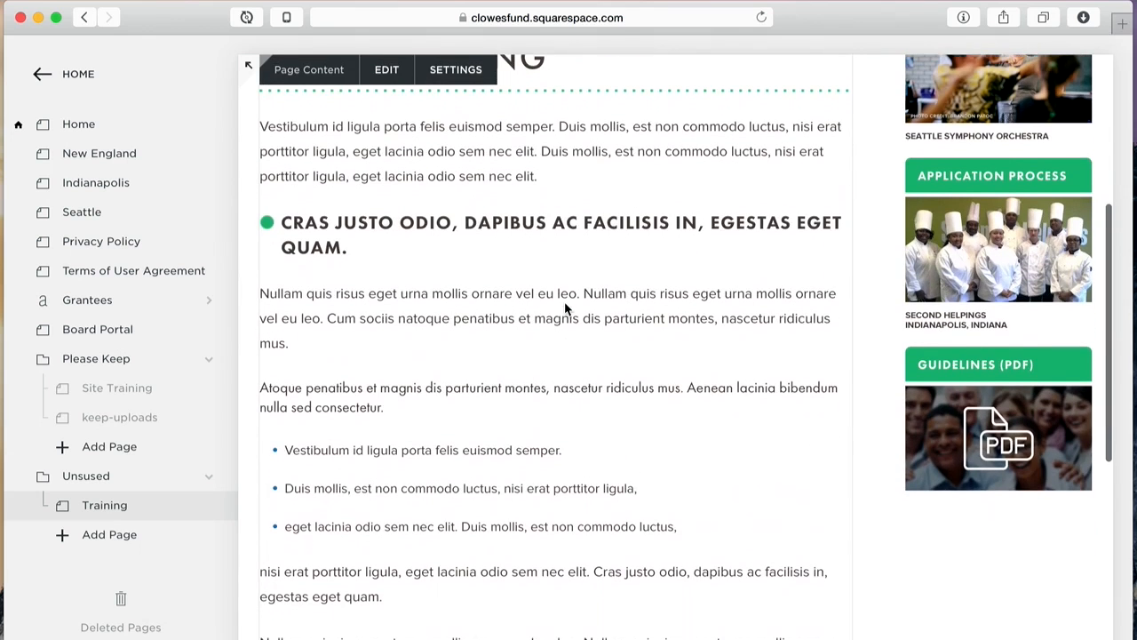
{"action": "left_click", "coordinate": [655, 271]}
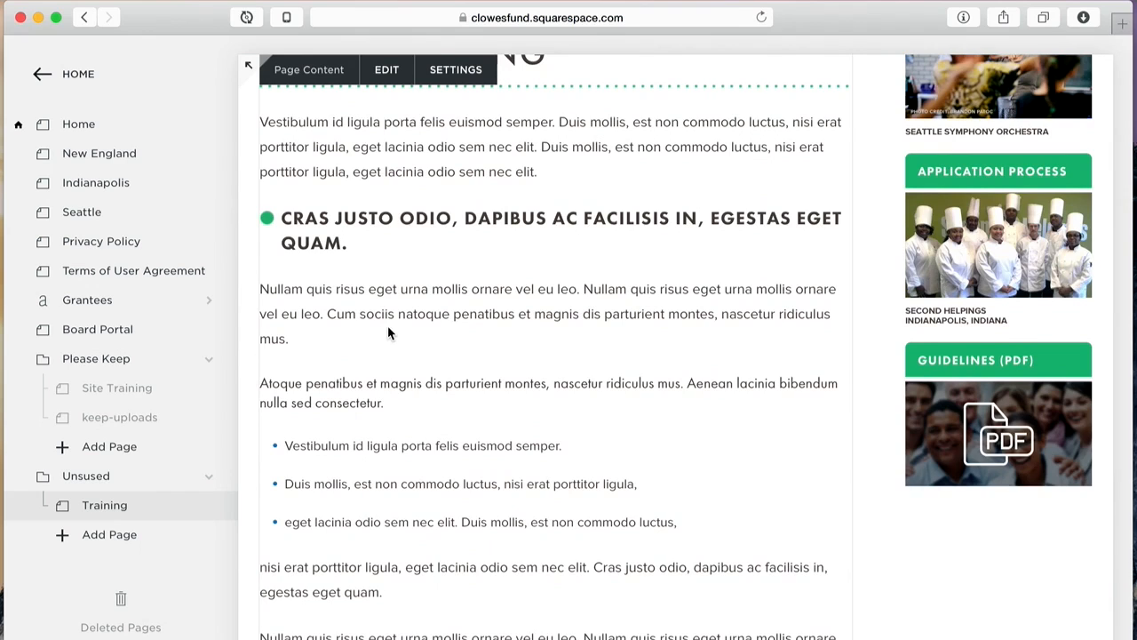
{"action": "scroll", "coordinate": [445, 352], "scroll_direction": "up", "scroll_amount": 3}
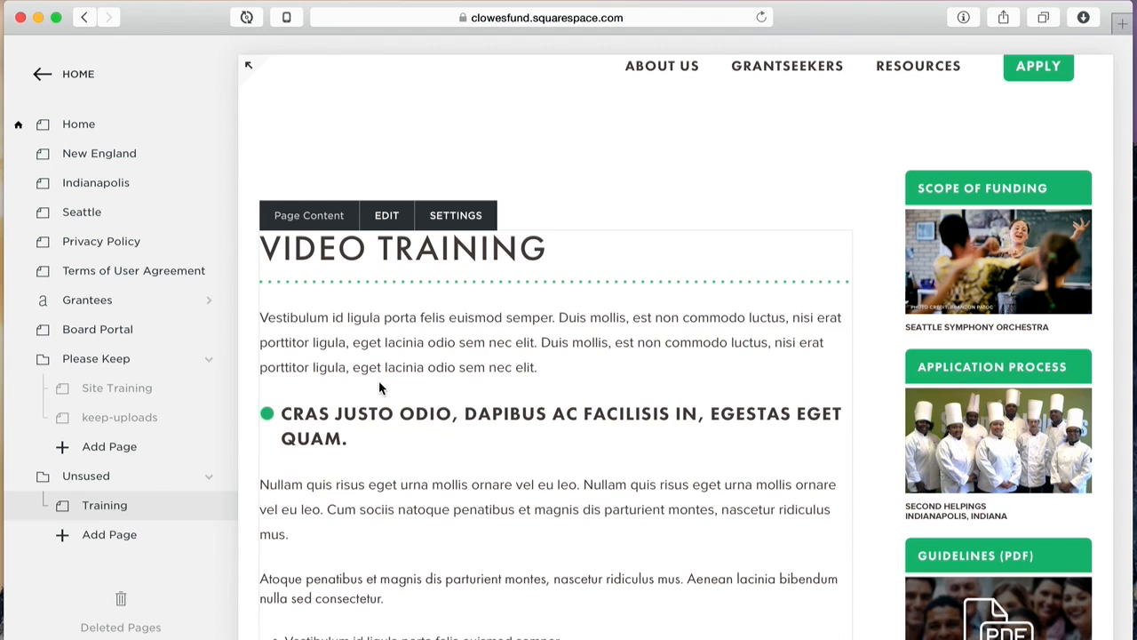
{"action": "left_click", "coordinate": [387, 215]}
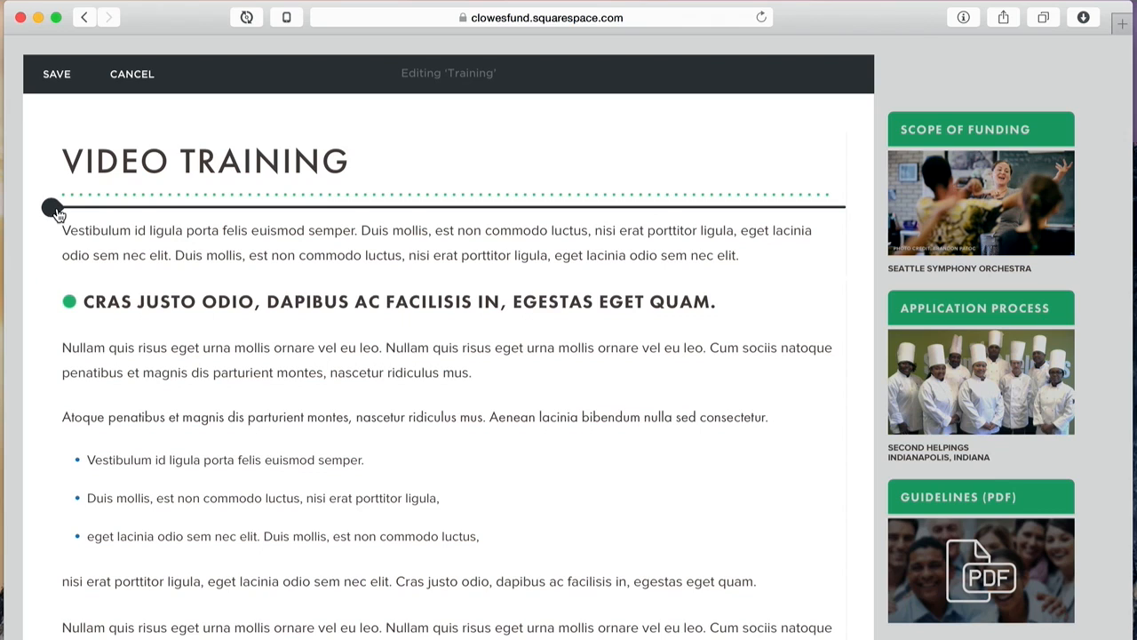
Step: Open the Add Block menu from the insertion point under the VIDEO TRAINING title
{"action": "left_click", "coordinate": [53, 211]}
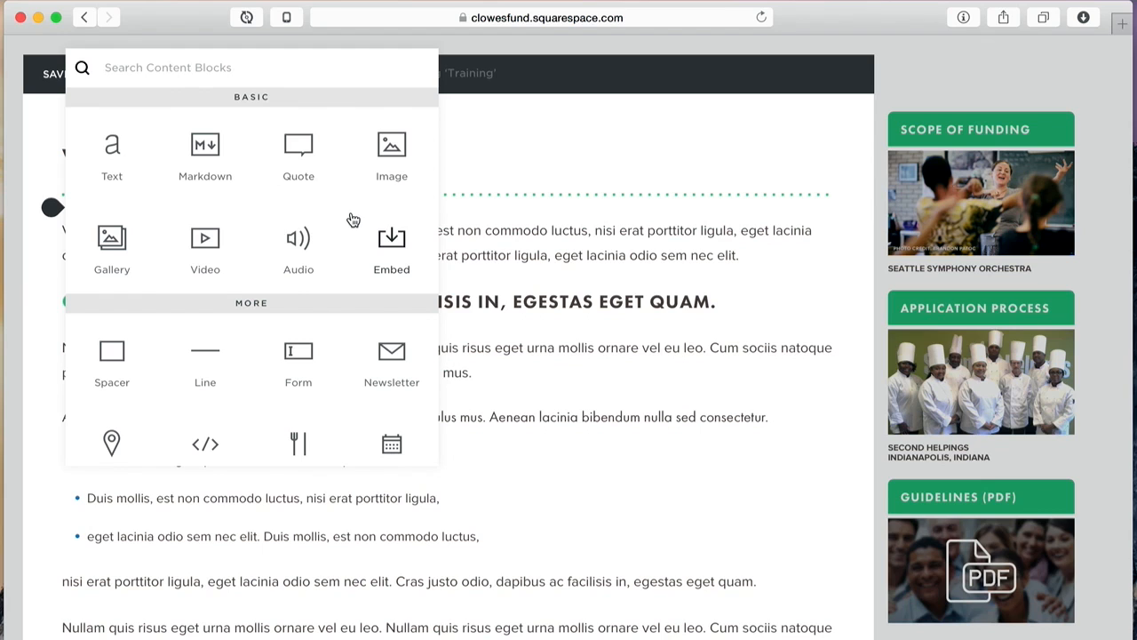
{"action": "scroll", "coordinate": [349, 234], "scroll_direction": "down", "scroll_amount": 2}
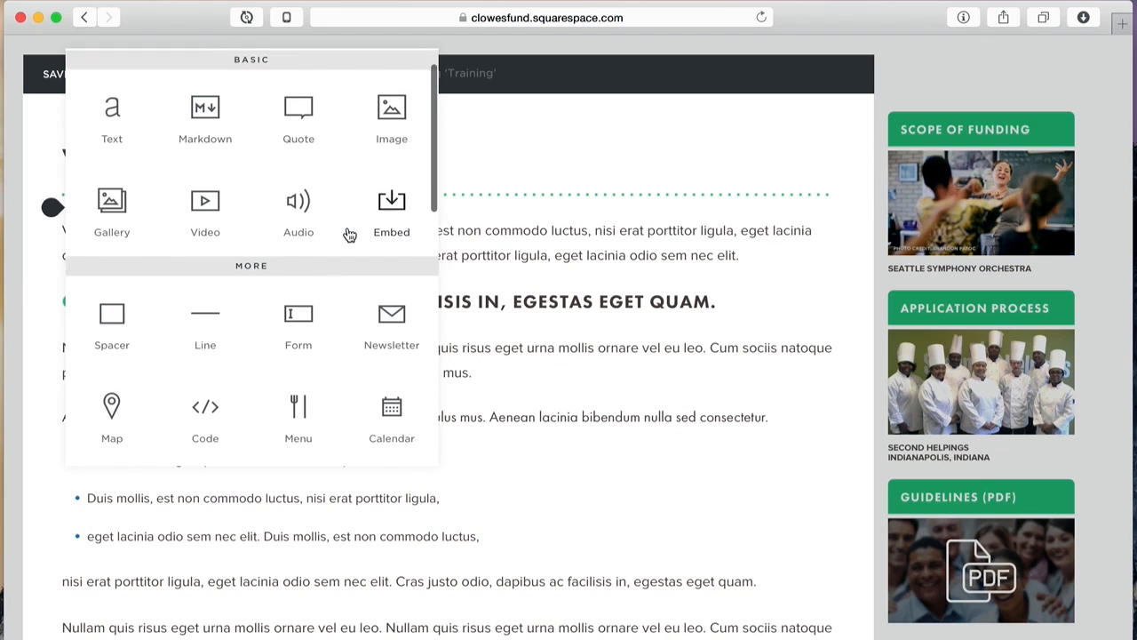
{"action": "scroll", "coordinate": [350, 234], "scroll_direction": "down", "scroll_amount": 3}
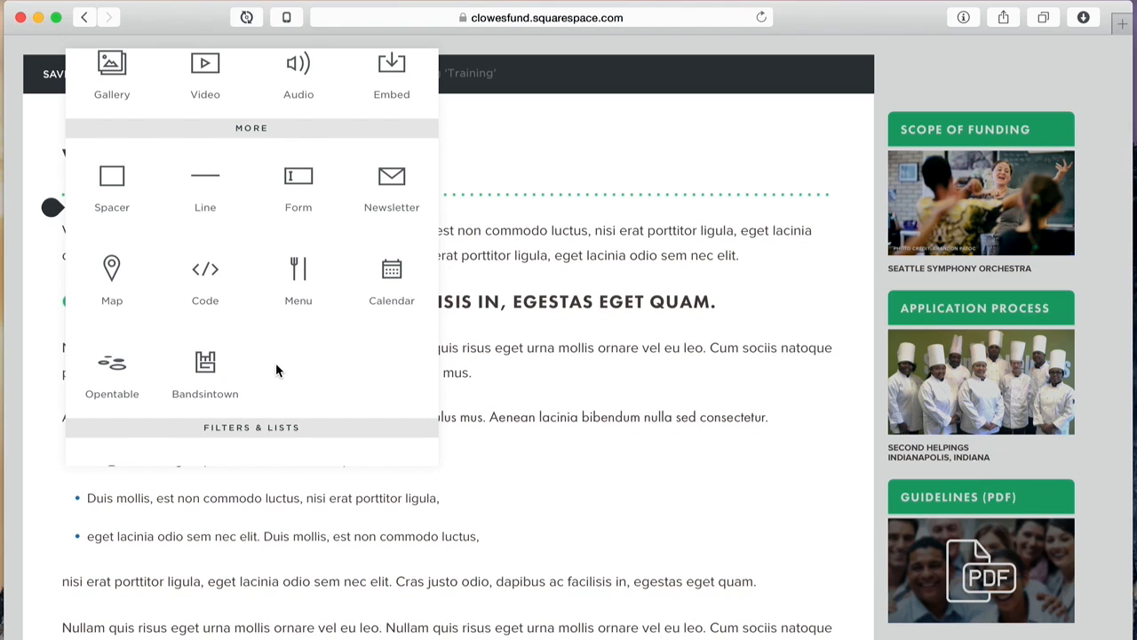
{"action": "scroll", "coordinate": [275, 362], "scroll_direction": "down", "scroll_amount": 5}
Step: Scroll through the Add Block menu's sections, then close it without inserting anything
{"action": "scroll", "coordinate": [275, 372], "scroll_direction": "down", "scroll_amount": 3}
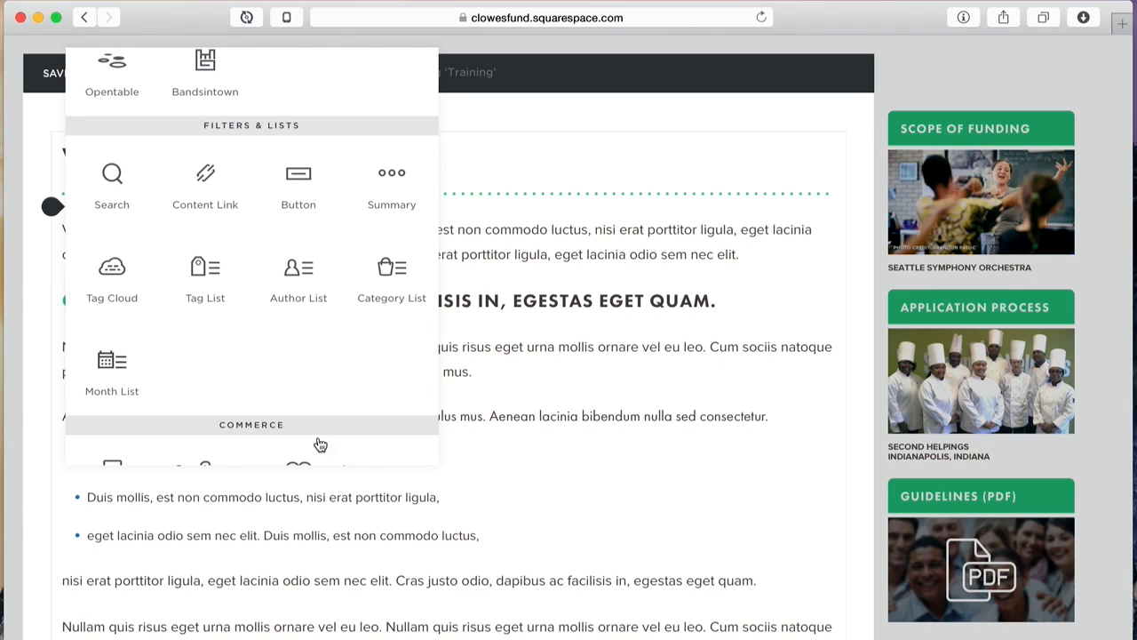
{"action": "scroll", "coordinate": [352, 294], "scroll_direction": "down", "scroll_amount": 5}
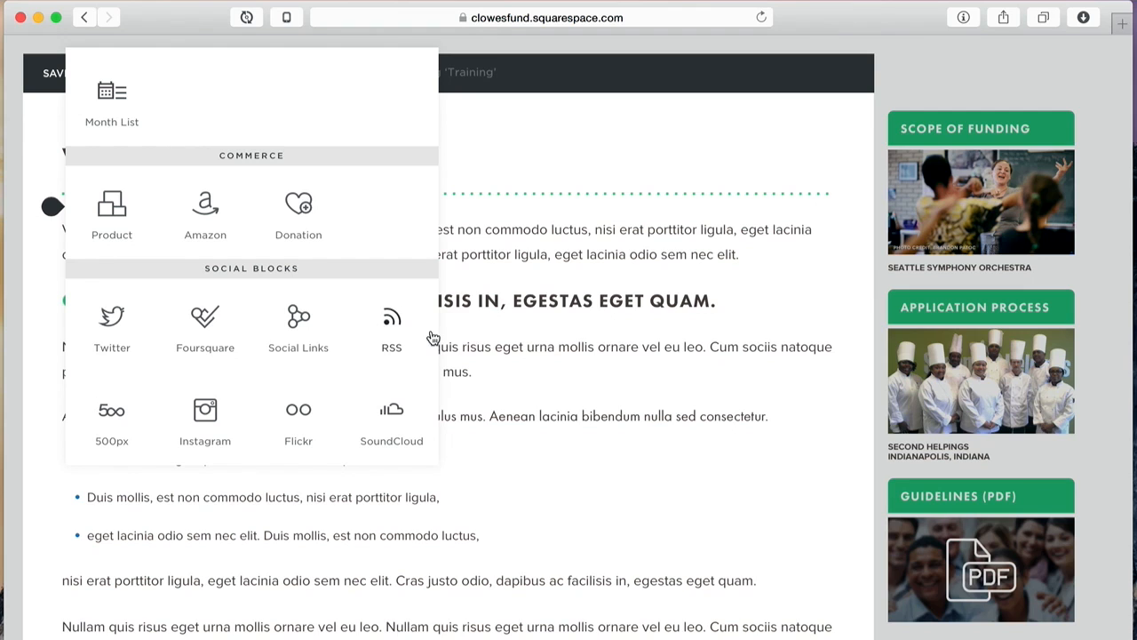
{"action": "scroll", "coordinate": [257, 329], "scroll_direction": "up", "scroll_amount": 10}
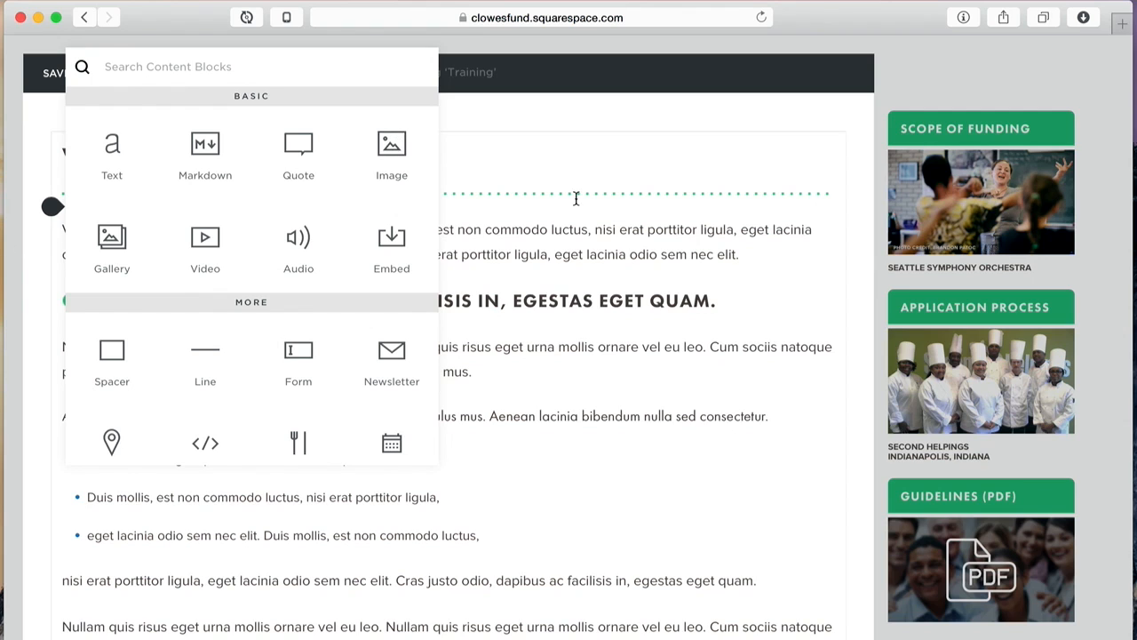
{"action": "left_click", "coordinate": [52, 206]}
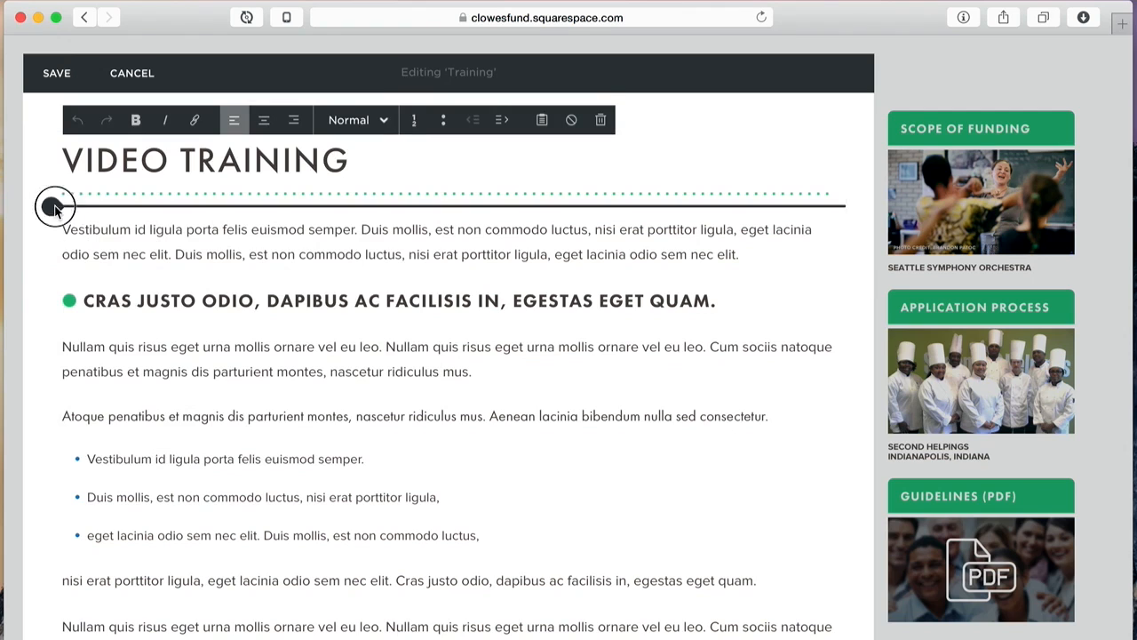
Step: Insert an image block under VIDEO TRAINING showing asset1 from the Assets folder
{"action": "left_click", "coordinate": [53, 207]}
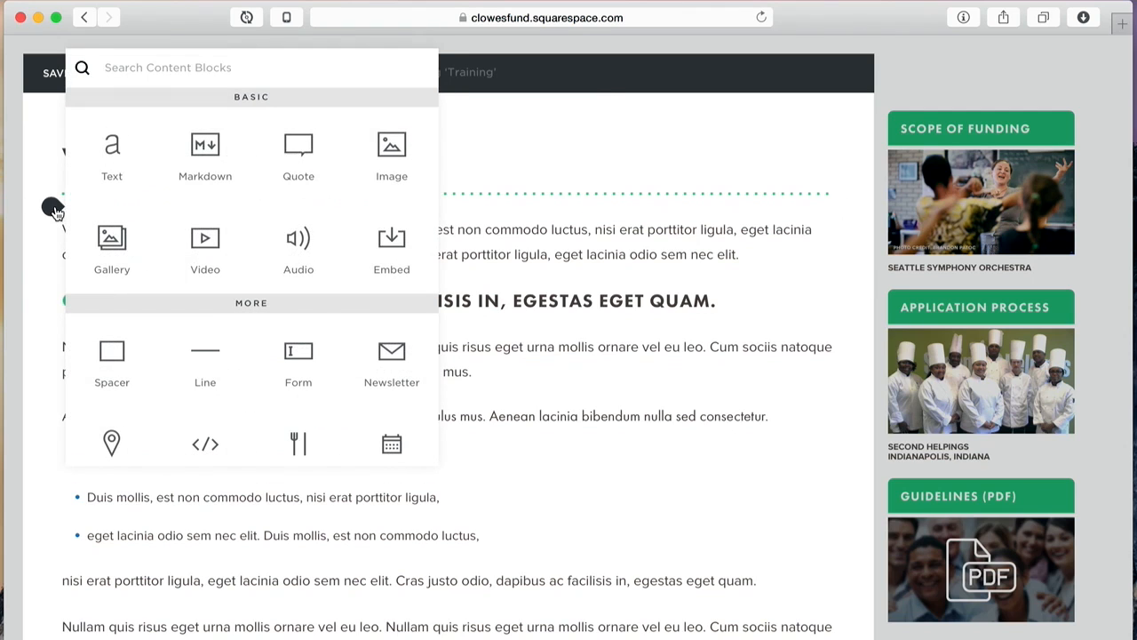
{"action": "left_click", "coordinate": [391, 150]}
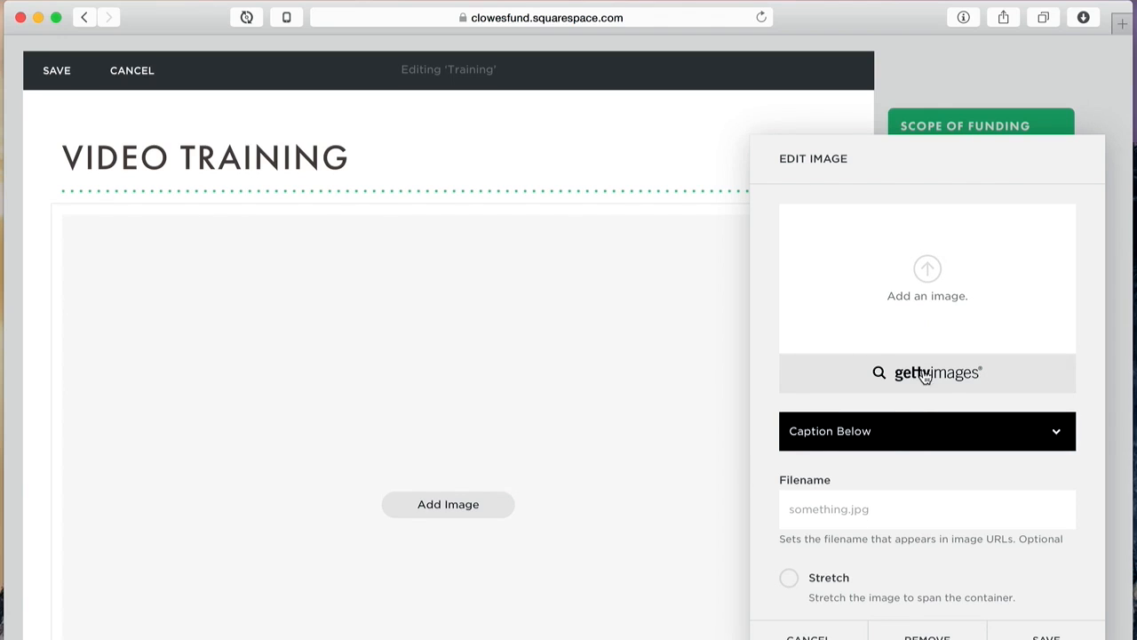
{"action": "left_click", "coordinate": [929, 271]}
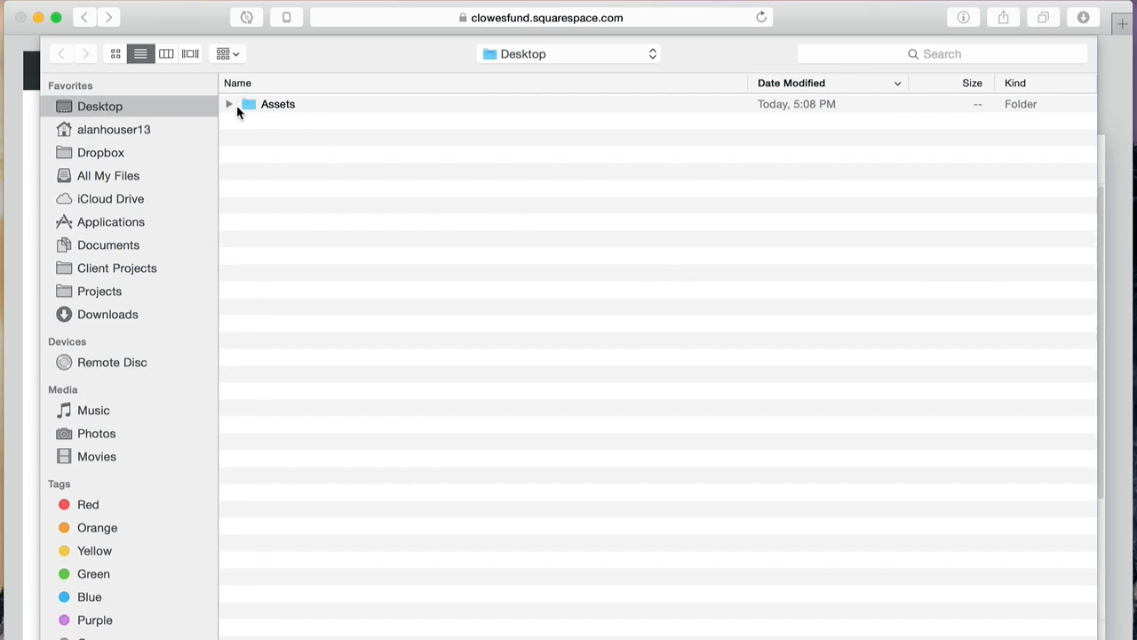
{"action": "double_click", "coordinate": [253, 102]}
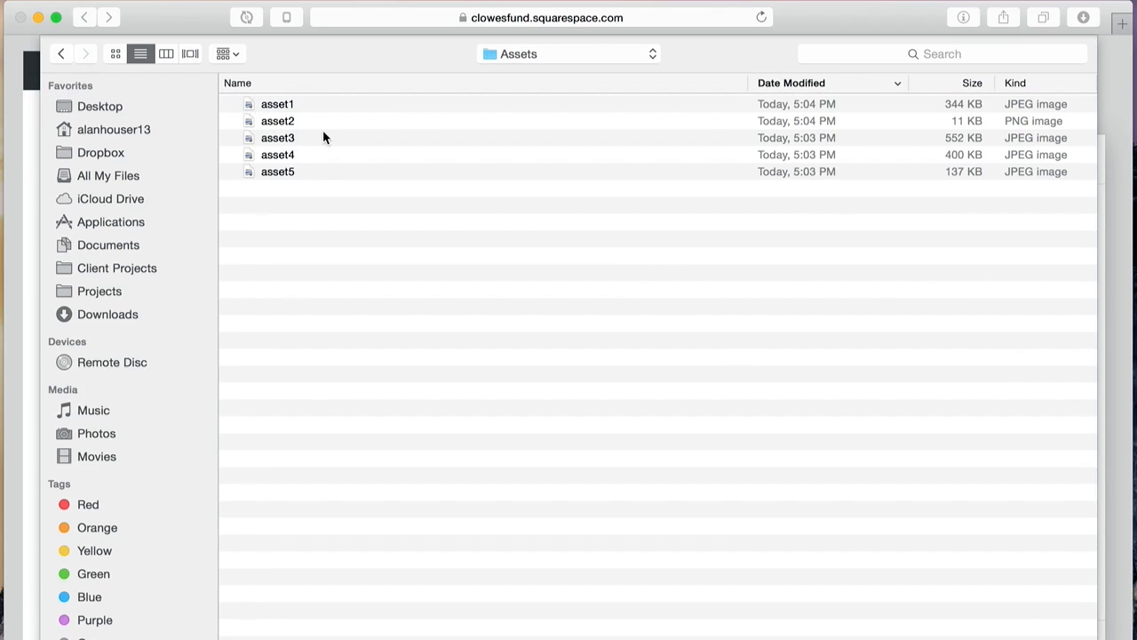
{"action": "left_click", "coordinate": [286, 105]}
{"action": "key", "text": "space"}
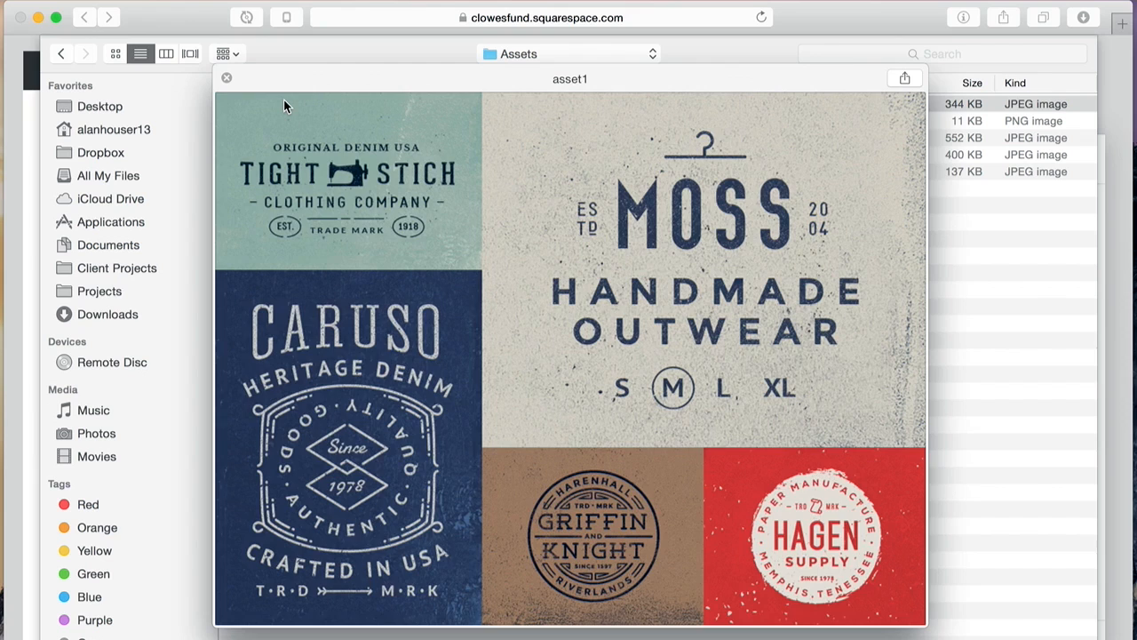
{"action": "key", "text": "space"}
{"action": "double_click", "coordinate": [284, 105]}
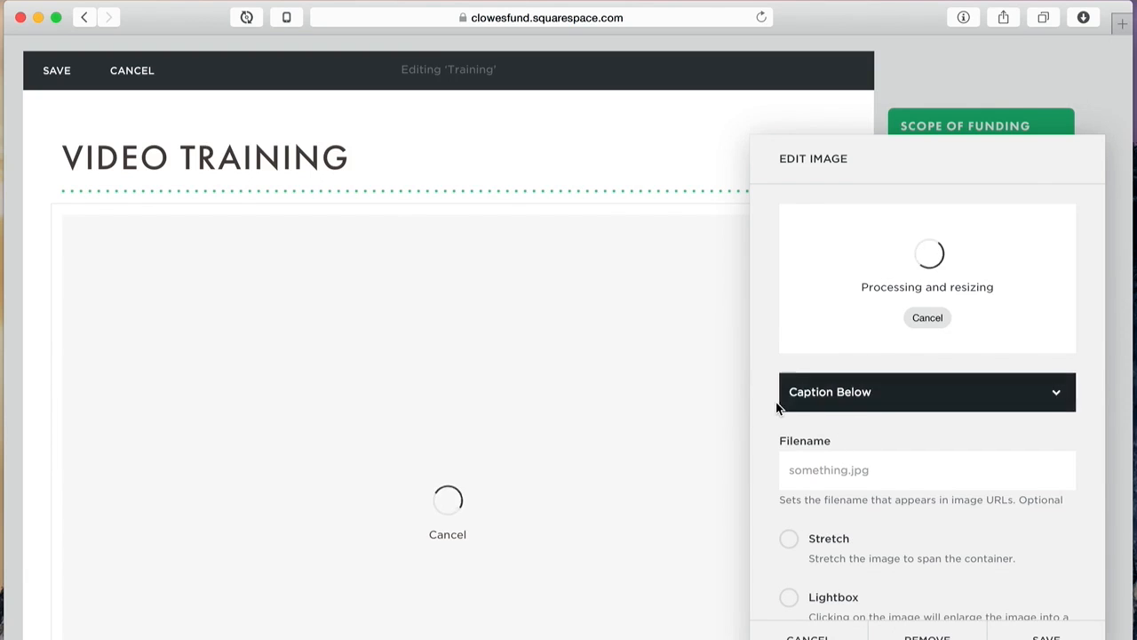
Step: Set the image to Do Not Display Caption, save the block, and save the page
{"action": "left_click", "coordinate": [810, 430]}
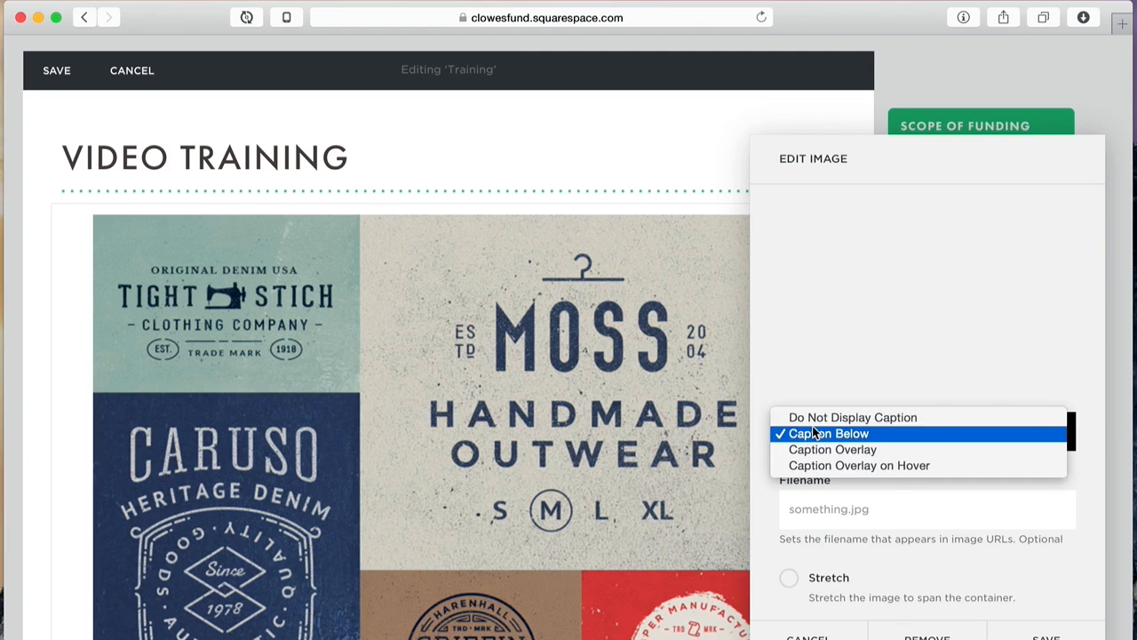
{"action": "left_click", "coordinate": [818, 414]}
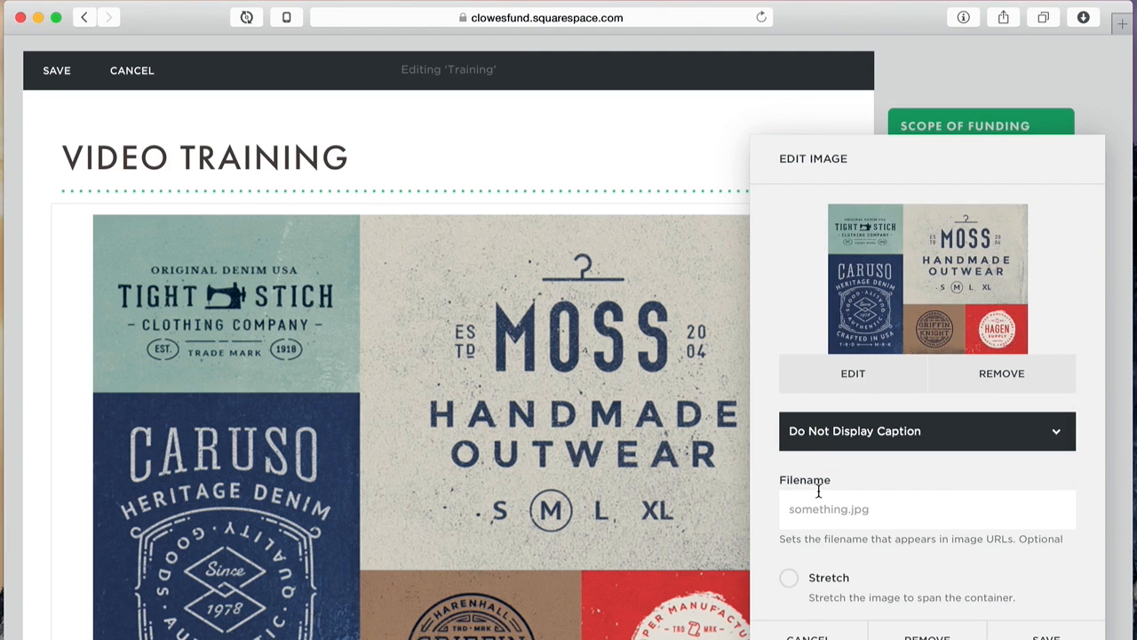
{"action": "left_click", "coordinate": [1036, 627]}
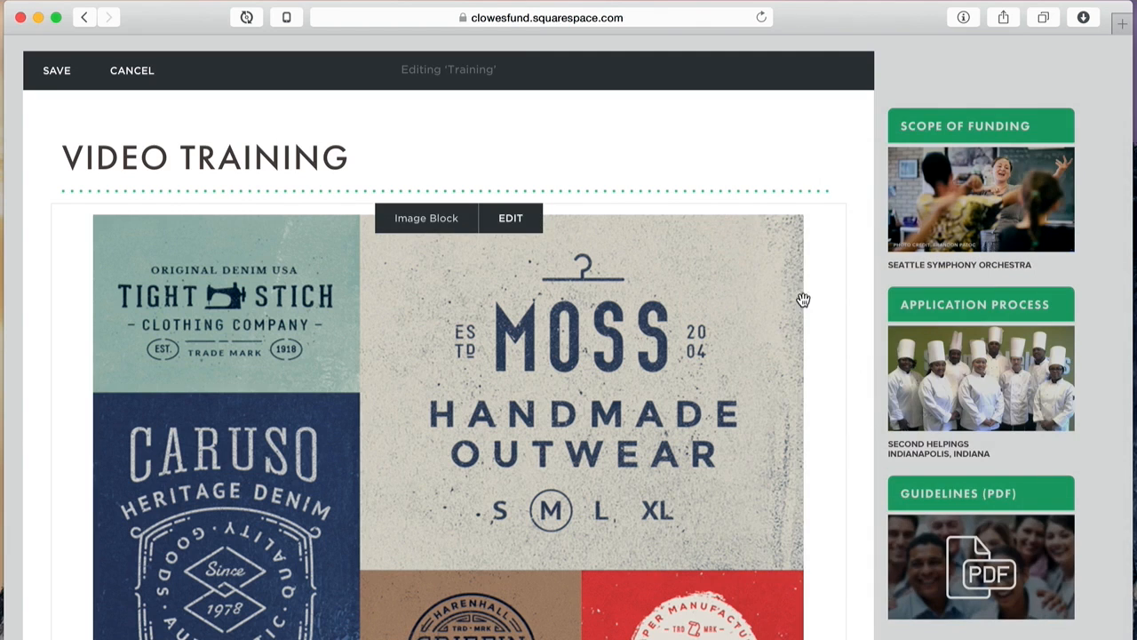
{"action": "scroll", "coordinate": [831, 243], "scroll_direction": "down", "scroll_amount": 5}
{"action": "scroll", "coordinate": [830, 243], "scroll_direction": "up", "scroll_amount": 3}
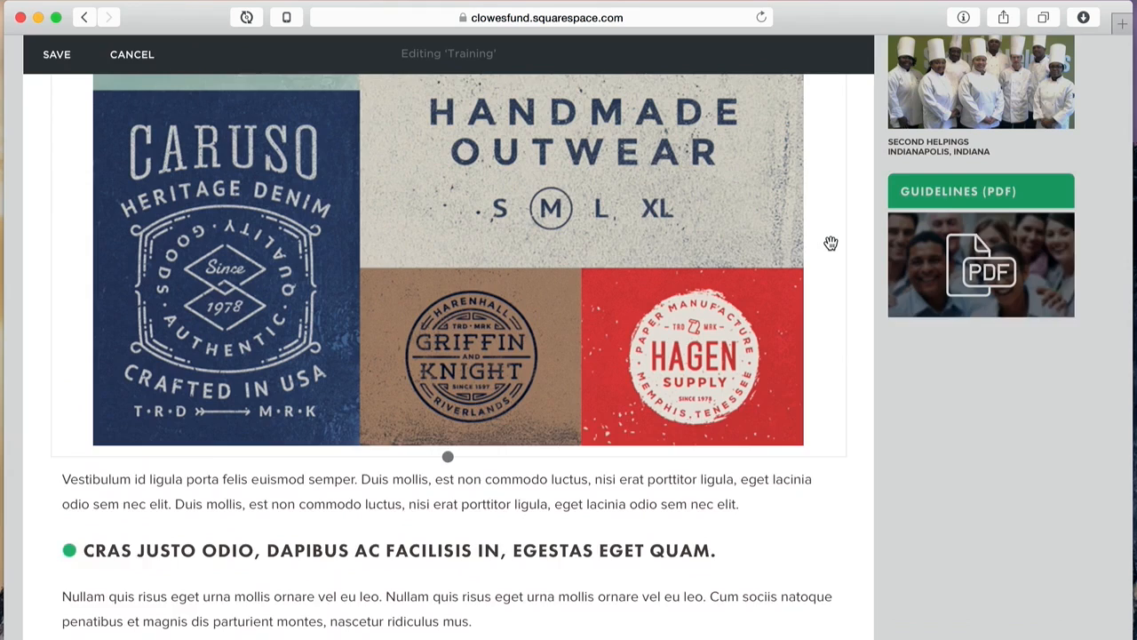
{"action": "scroll", "coordinate": [831, 244], "scroll_direction": "up", "scroll_amount": 3}
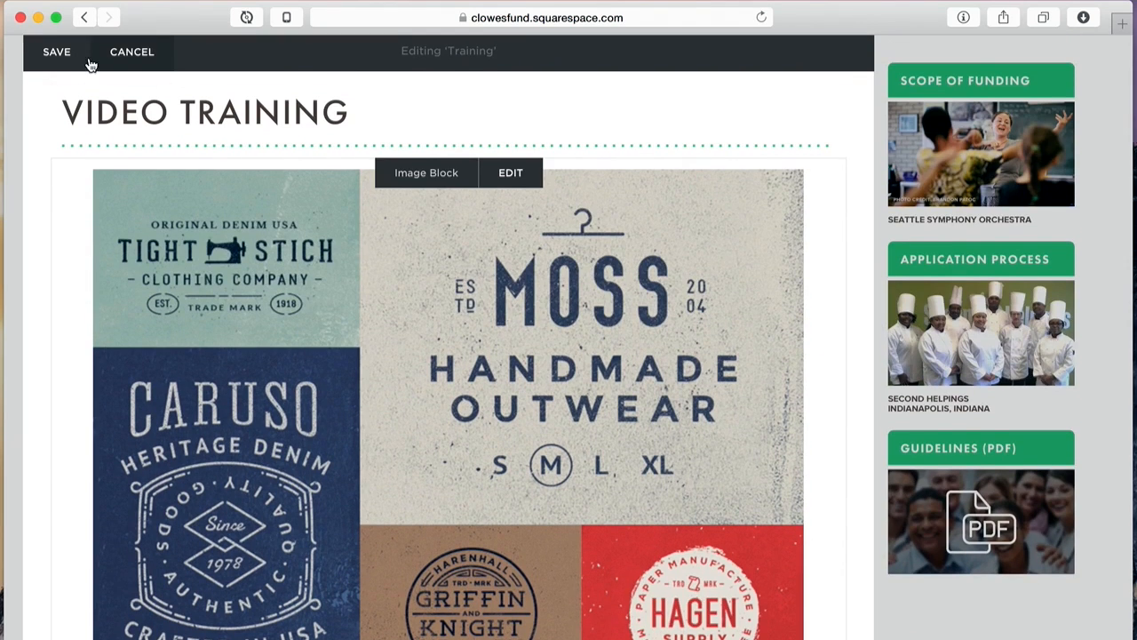
{"action": "left_click", "coordinate": [47, 55]}
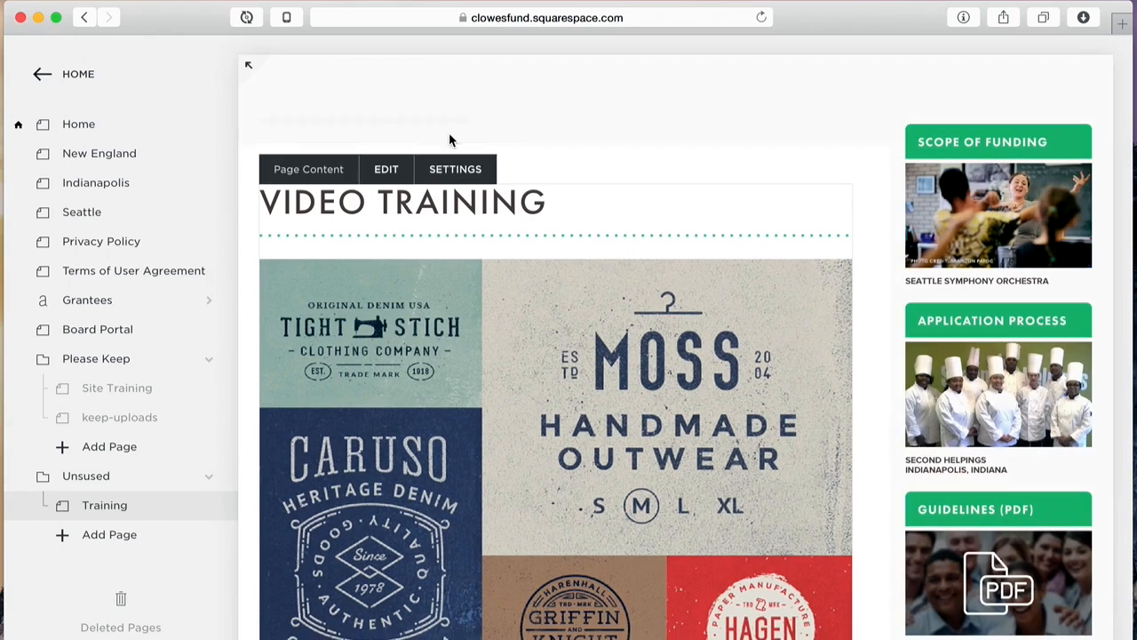
Step: Preview the saved page full width, narrow the window to mobile width and back, then reopen the pages list
{"action": "left_click", "coordinate": [249, 65]}
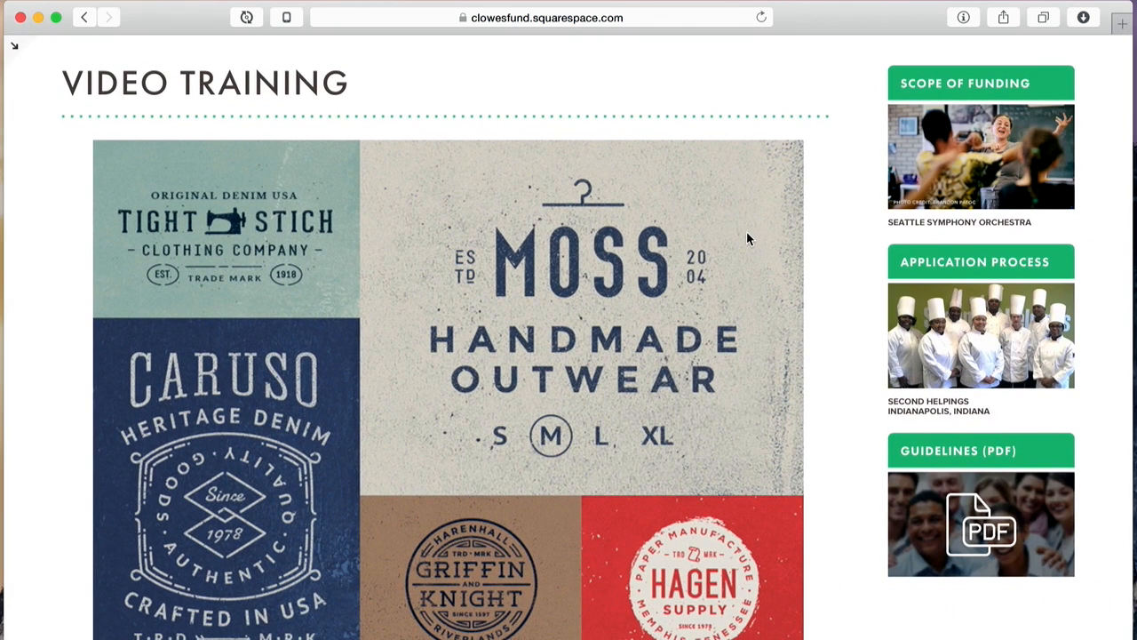
{"action": "scroll", "coordinate": [747, 238], "scroll_direction": "down", "scroll_amount": 5}
{"action": "scroll", "coordinate": [760, 238], "scroll_direction": "up", "scroll_amount": 5}
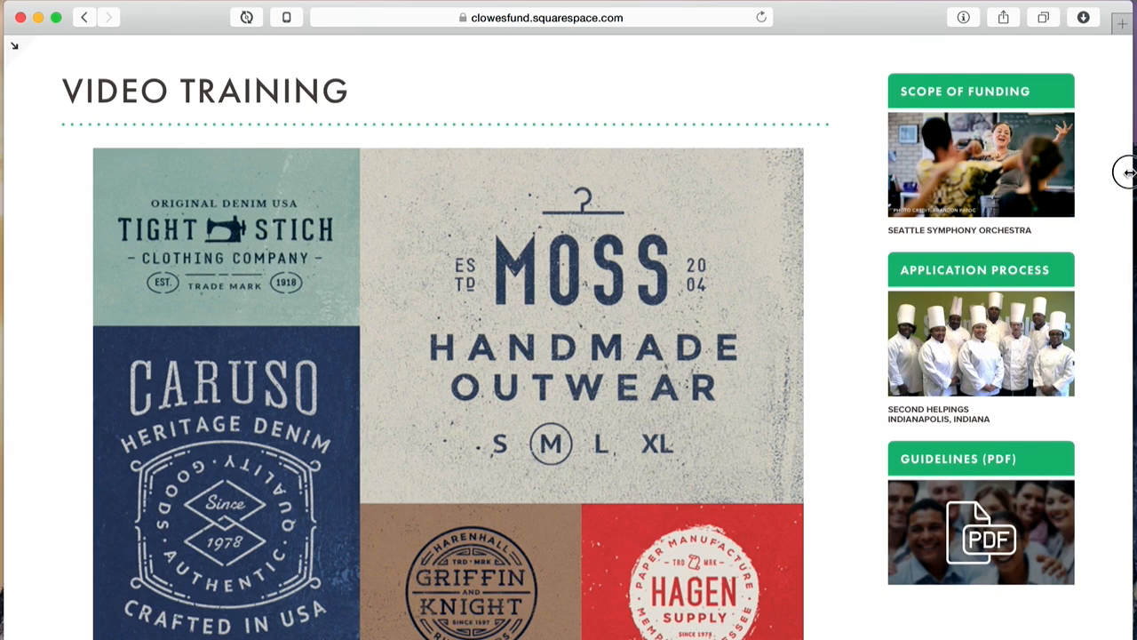
{"action": "left_click_drag", "start_coordinate": [1127, 172], "coordinate": [296, 197]}
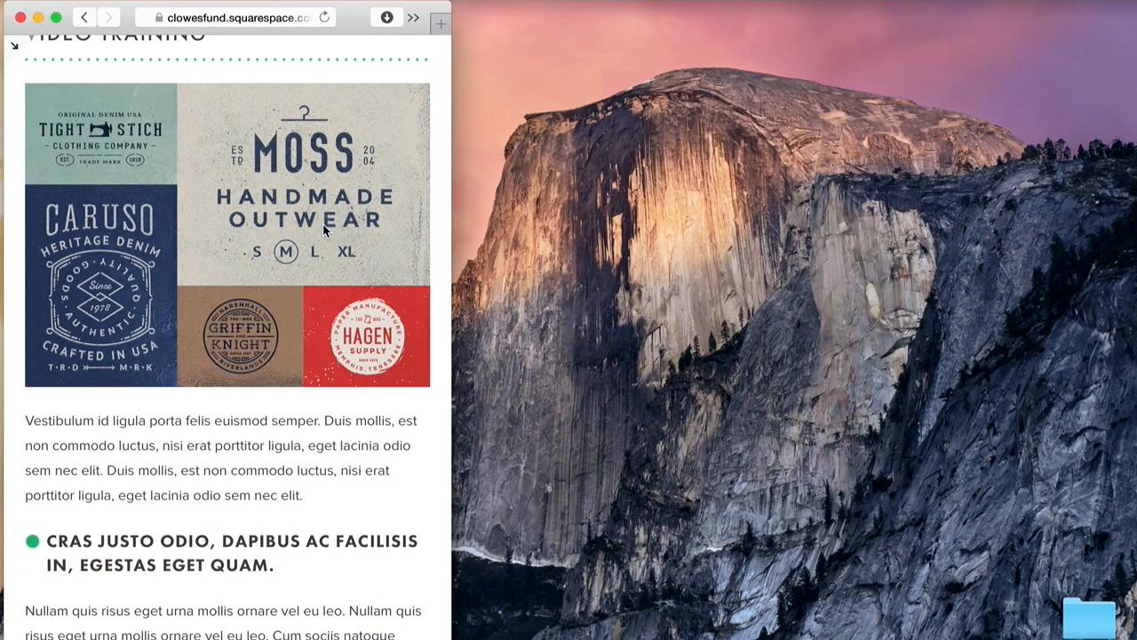
{"action": "scroll", "coordinate": [322, 225], "scroll_direction": "up", "scroll_amount": 4}
{"action": "scroll", "coordinate": [322, 225], "scroll_direction": "down", "scroll_amount": 3}
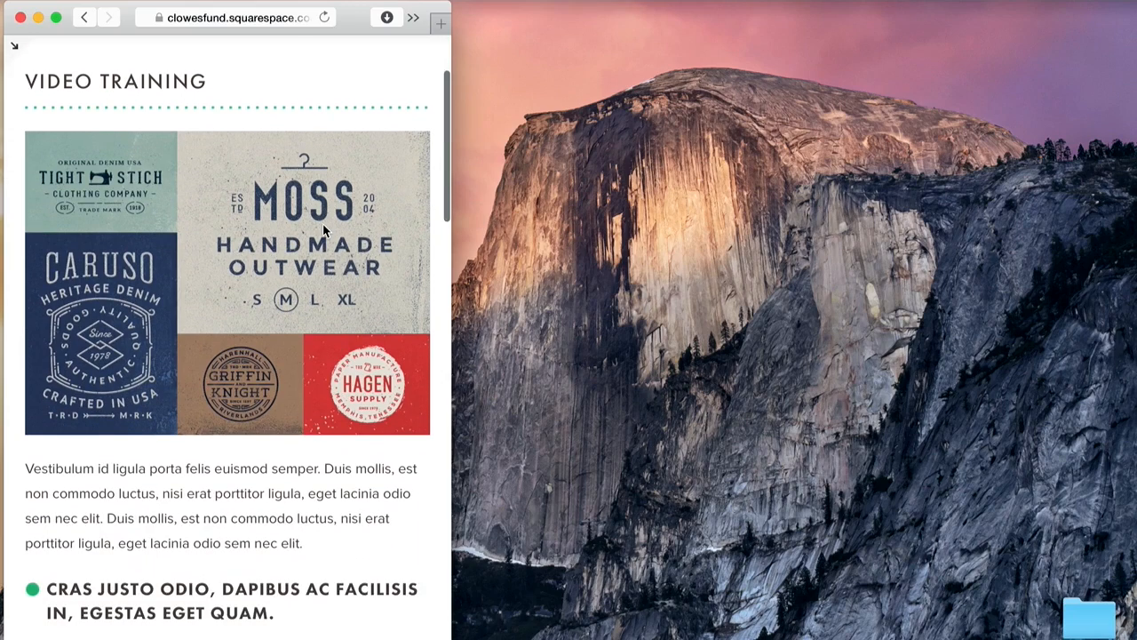
{"action": "left_click_drag", "start_coordinate": [451, 250], "coordinate": [1131, 345]}
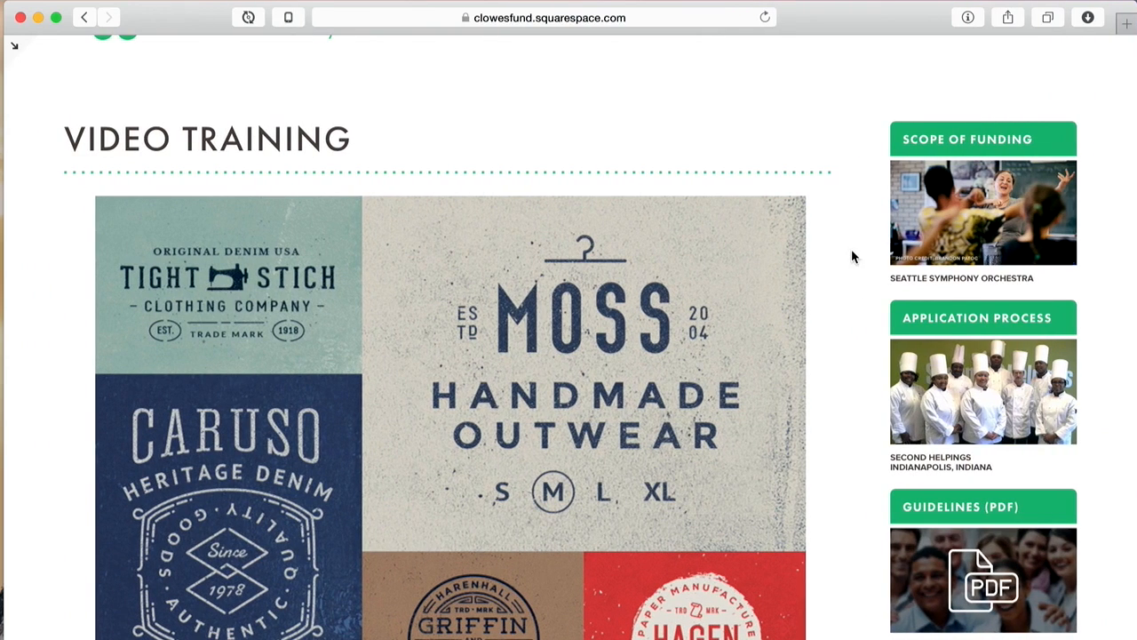
{"action": "scroll", "coordinate": [832, 248], "scroll_direction": "down", "scroll_amount": 5}
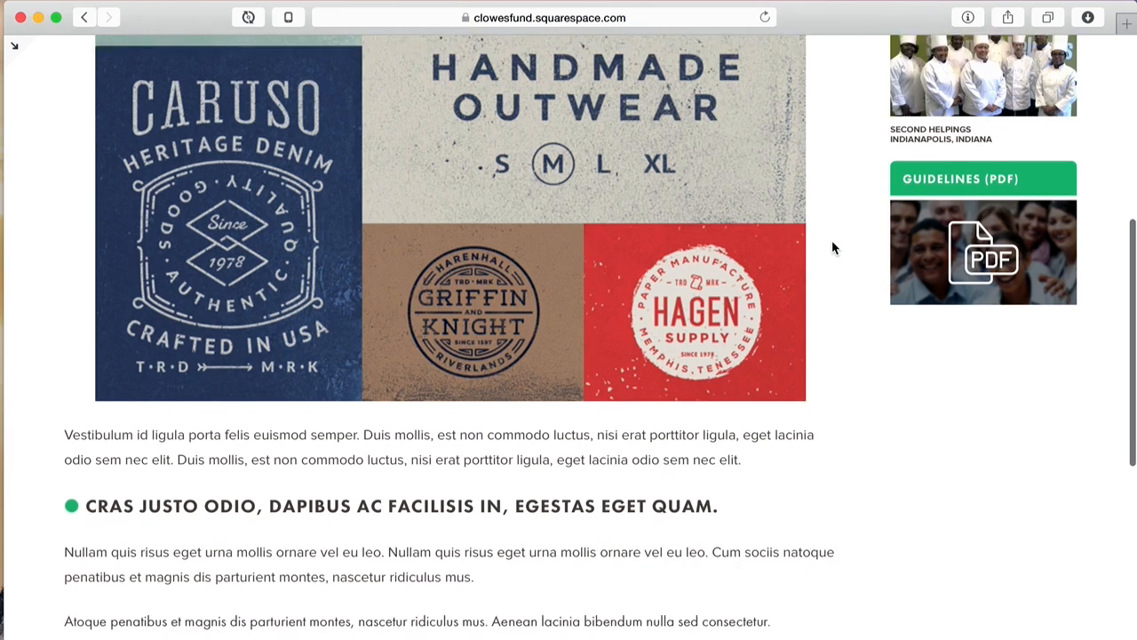
{"action": "scroll", "coordinate": [833, 248], "scroll_direction": "up", "scroll_amount": 6}
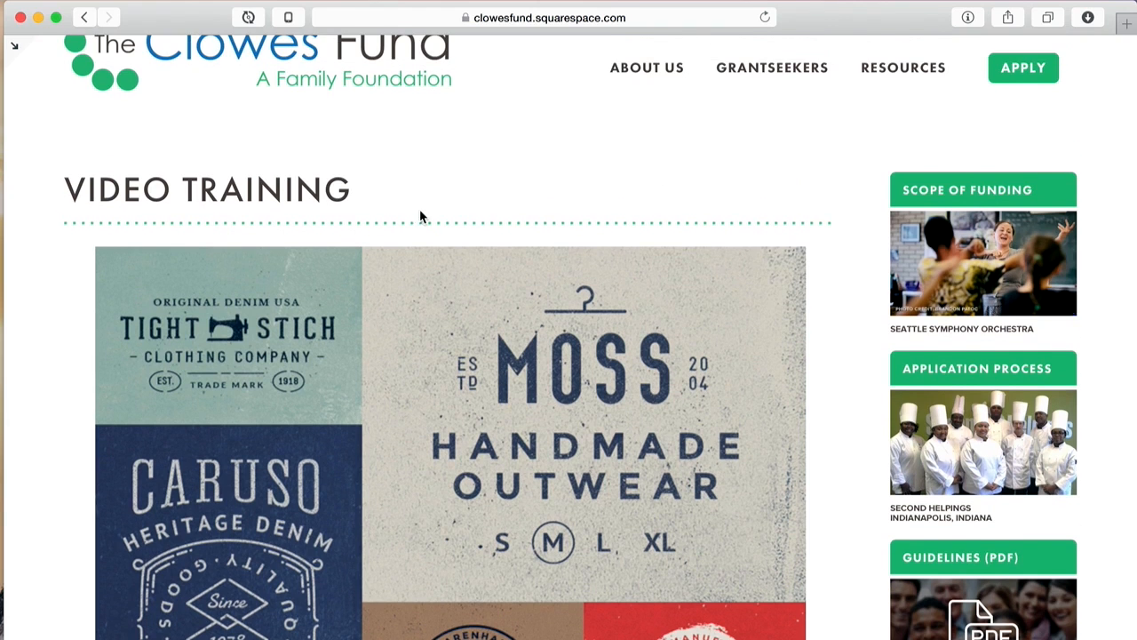
{"action": "left_click", "coordinate": [14, 49]}
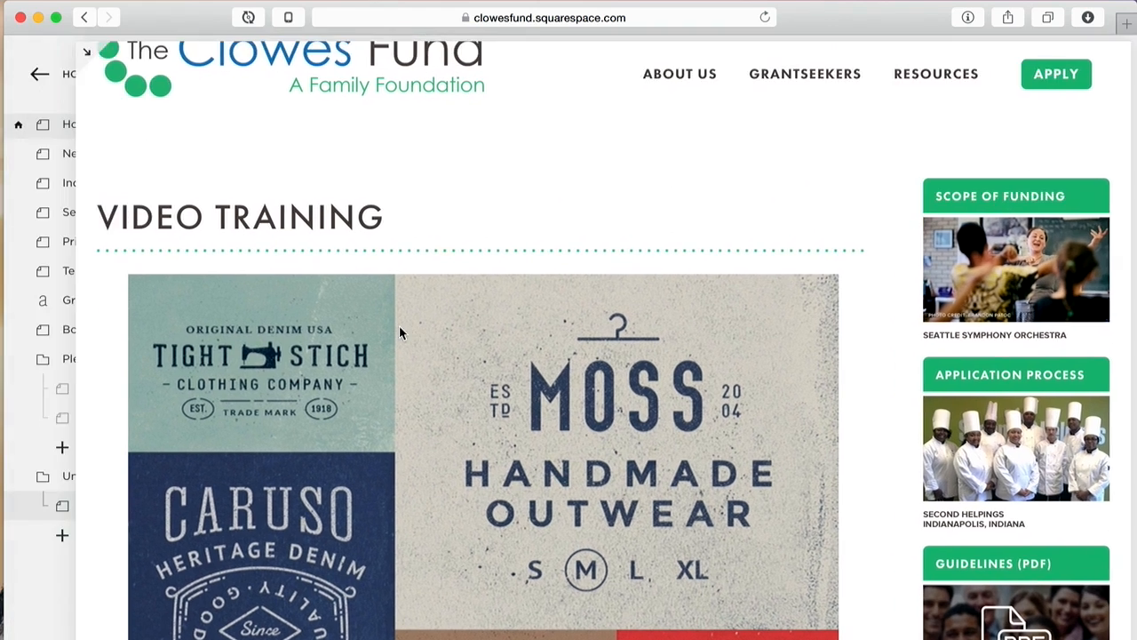
Step: Open the Training page content in the editor and click into and out of the intro paragraph
{"action": "left_click", "coordinate": [387, 277]}
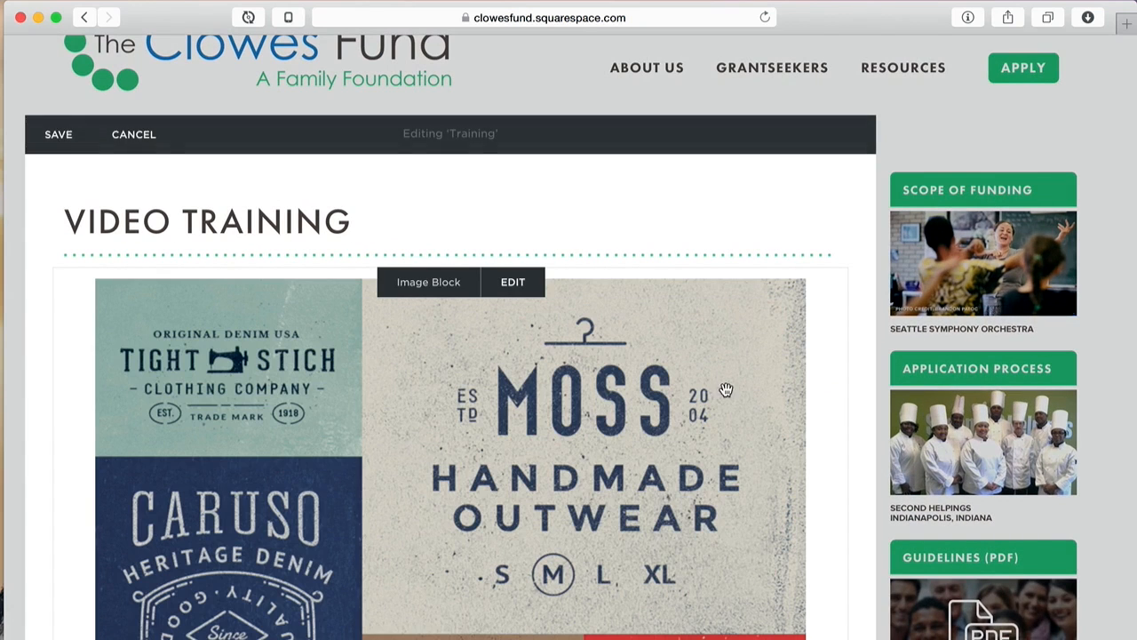
{"action": "scroll", "coordinate": [727, 380], "scroll_direction": "down", "scroll_amount": 5}
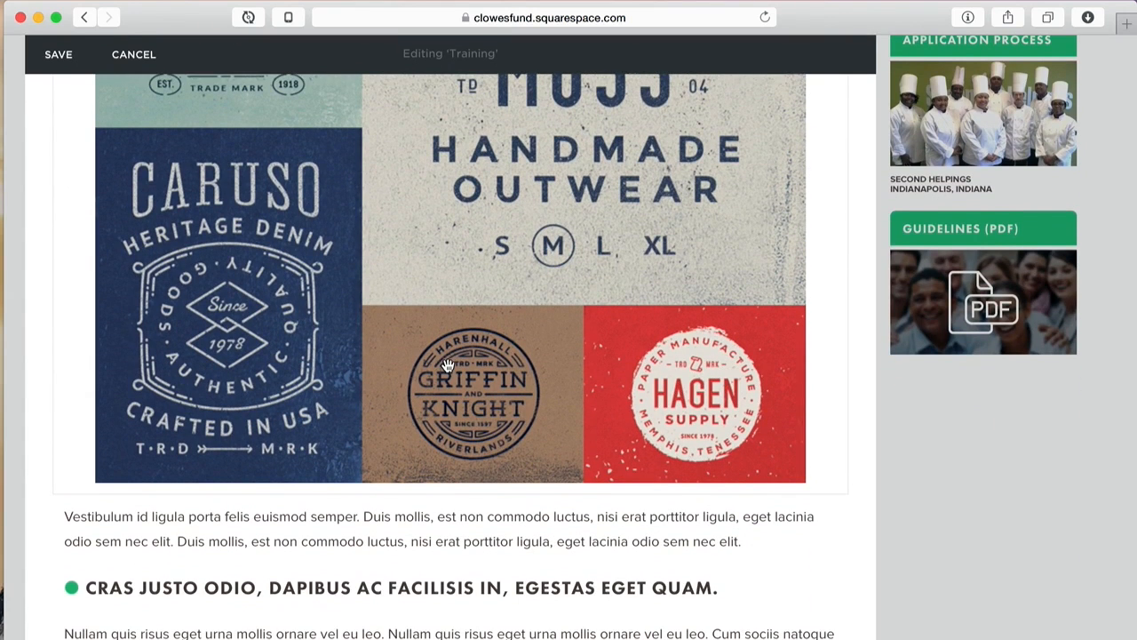
{"action": "scroll", "coordinate": [448, 364], "scroll_direction": "down", "scroll_amount": 3}
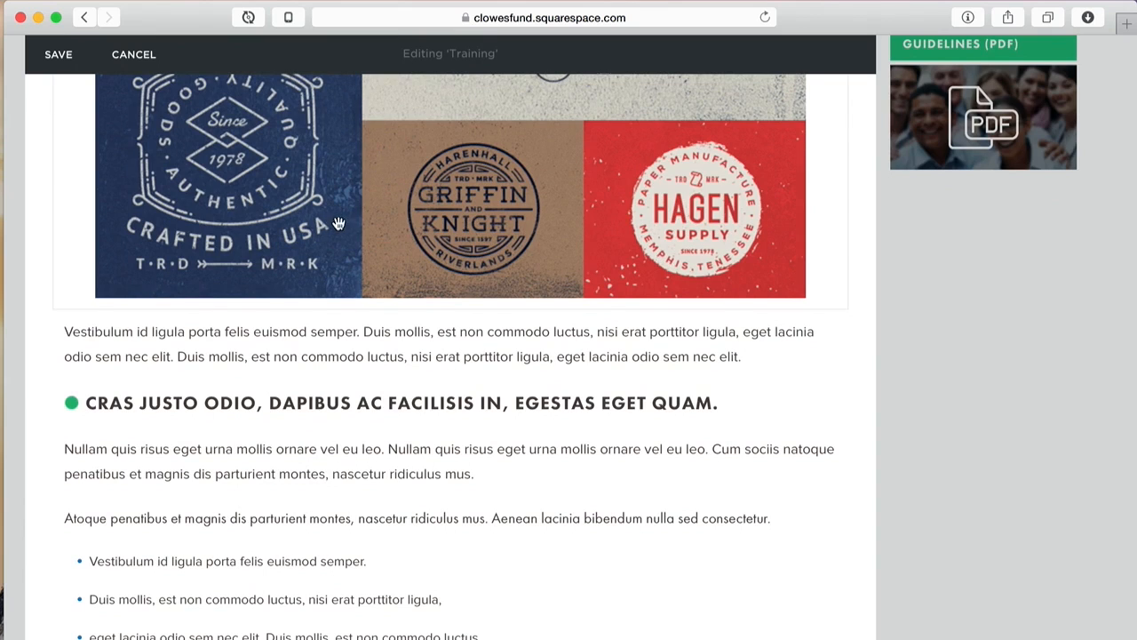
{"action": "left_click", "coordinate": [250, 336]}
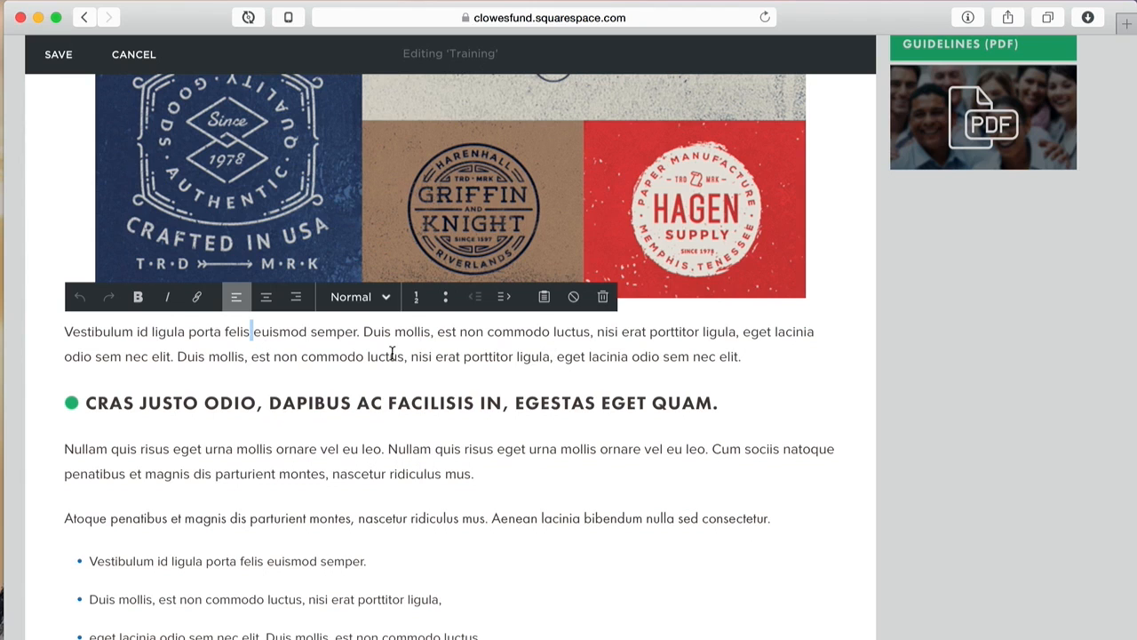
{"action": "left_click", "coordinate": [852, 258]}
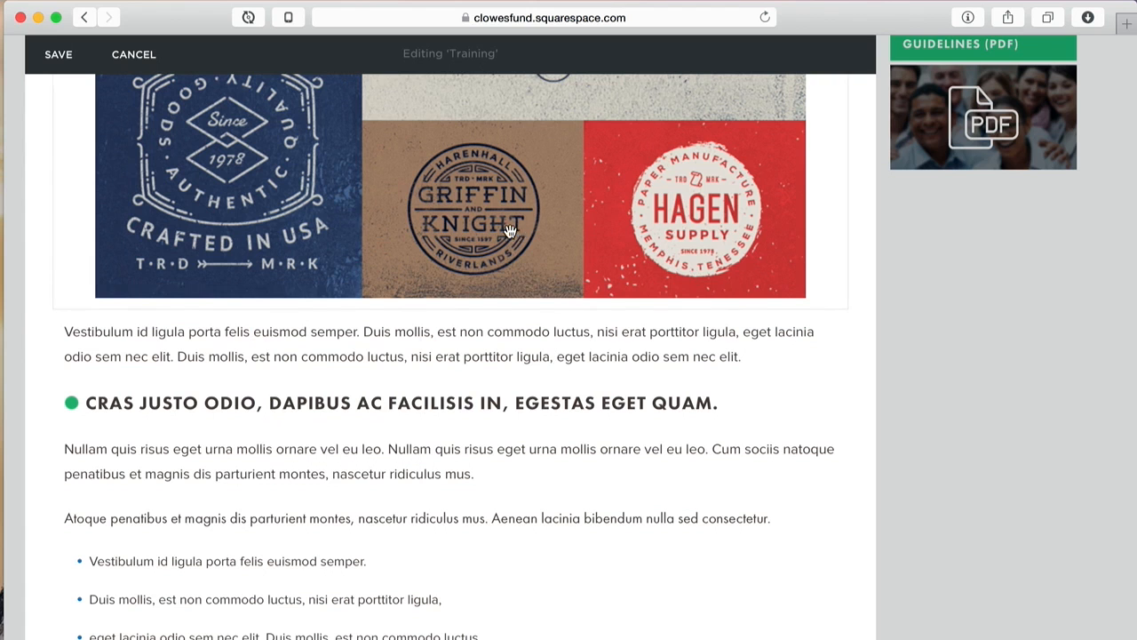
Step: Drag the clothing-labels image block into the body area beside the text column
{"action": "left_click_drag", "start_coordinate": [500, 223], "coordinate": [723, 275]}
{"action": "left_click_drag", "start_coordinate": [700, 203], "coordinate": [51, 333]}
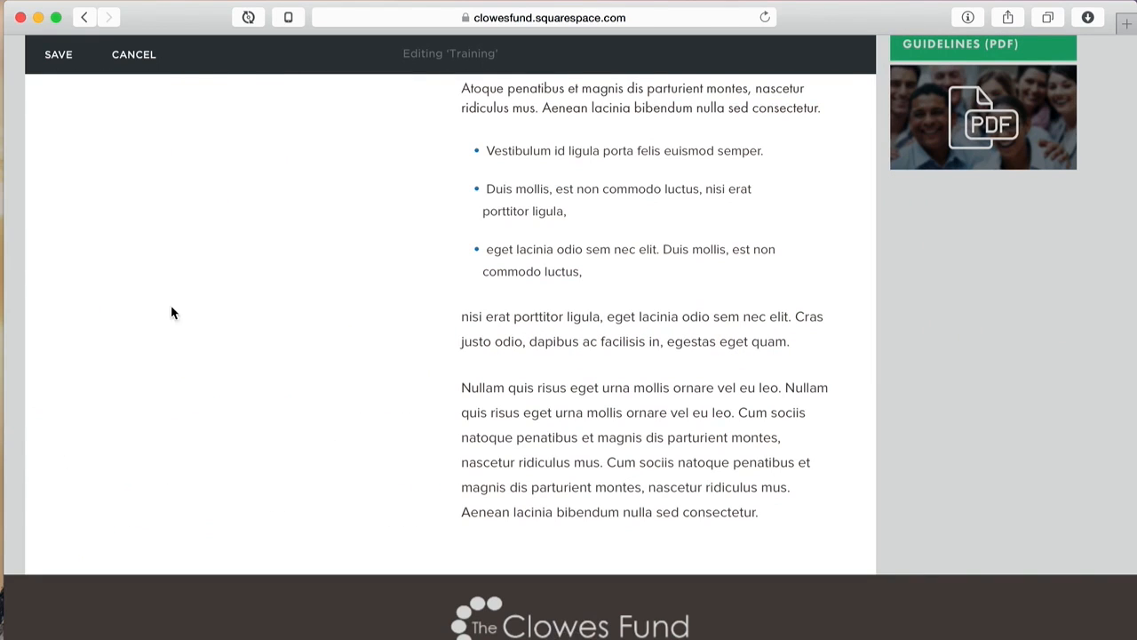
{"action": "scroll", "coordinate": [219, 310], "scroll_direction": "up", "scroll_amount": 10}
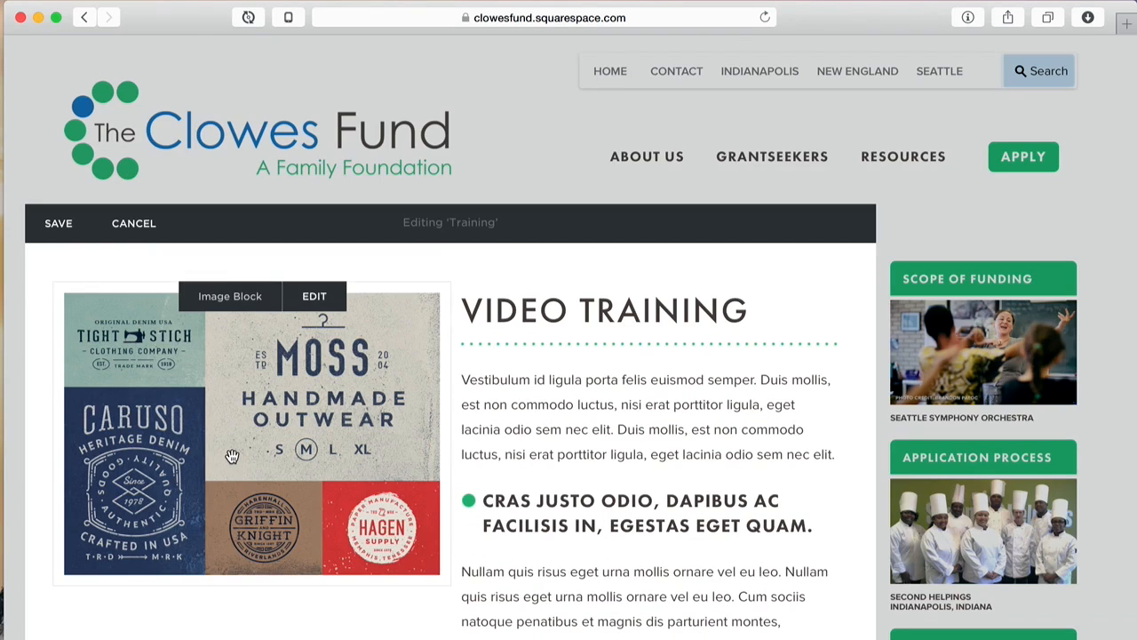
{"action": "mouse_move", "coordinate": [437, 482]}
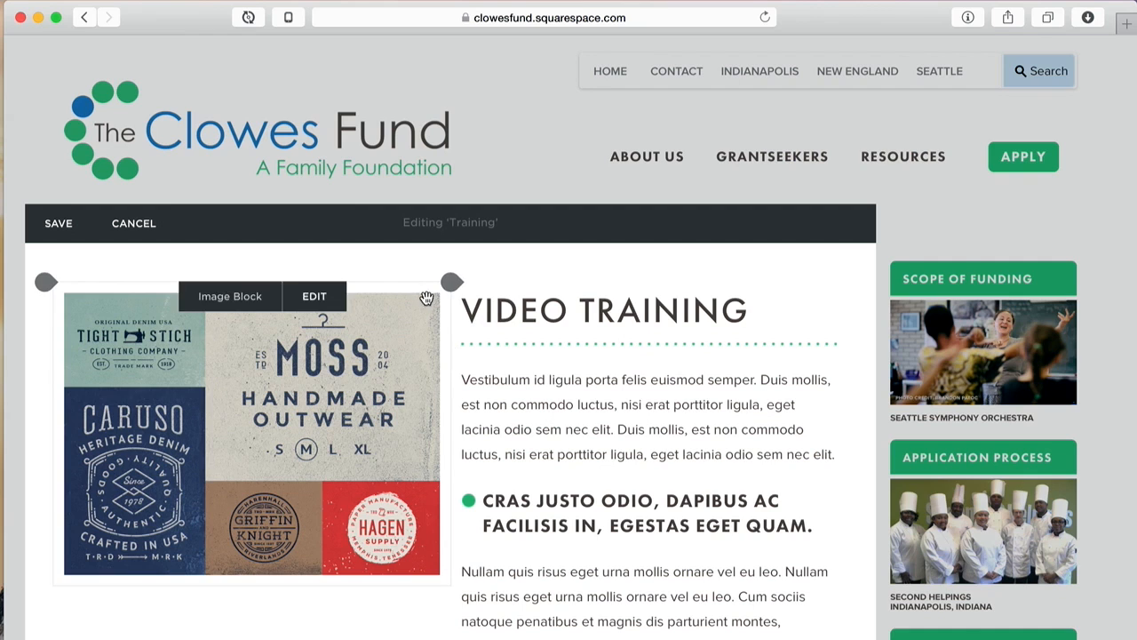
Step: Adjust the column widths and settle the image as a right-hand column beside the text
{"action": "left_click_drag", "start_coordinate": [450, 318], "coordinate": [241, 317]}
{"action": "left_click_drag", "start_coordinate": [353, 308], "coordinate": [460, 310]}
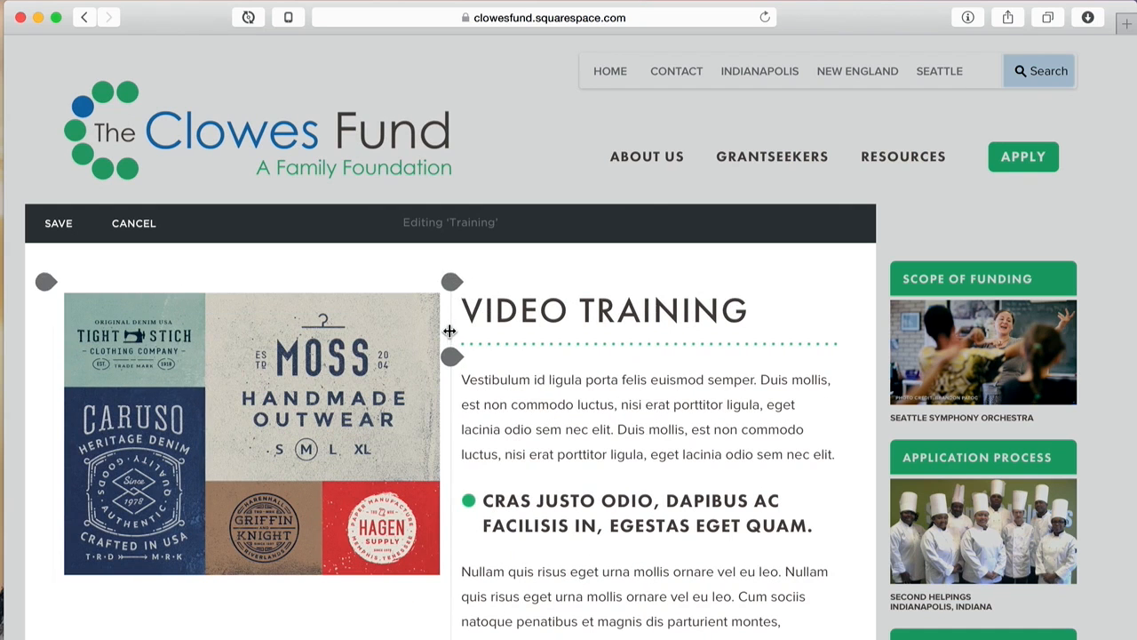
{"action": "left_click_drag", "start_coordinate": [450, 330], "coordinate": [848, 308]}
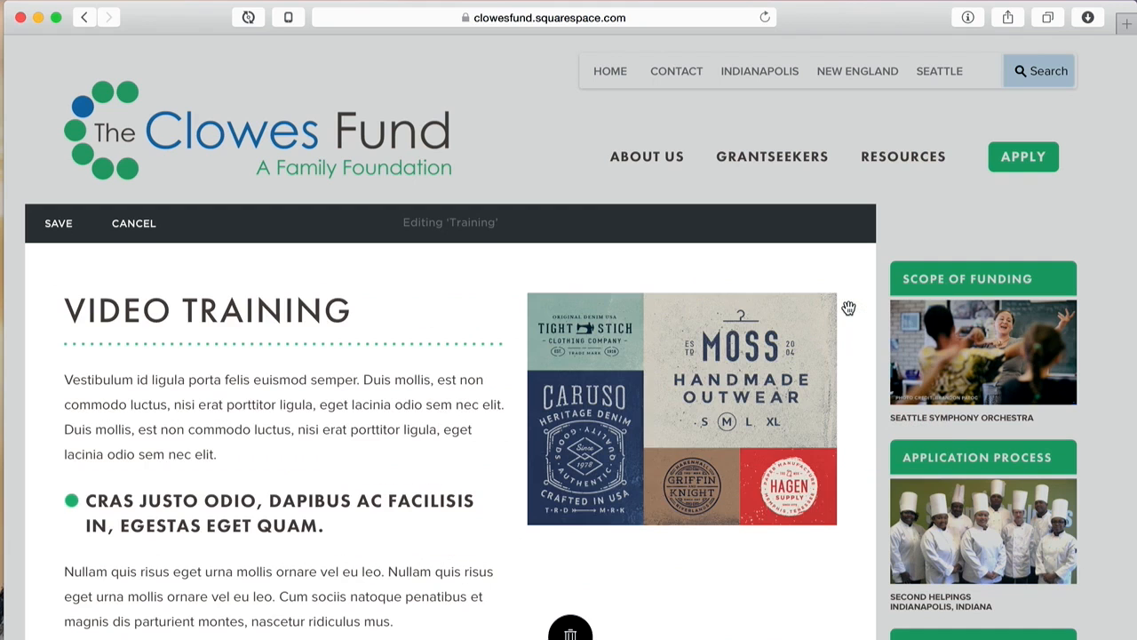
{"action": "left_click_drag", "start_coordinate": [519, 382], "coordinate": [550, 380]}
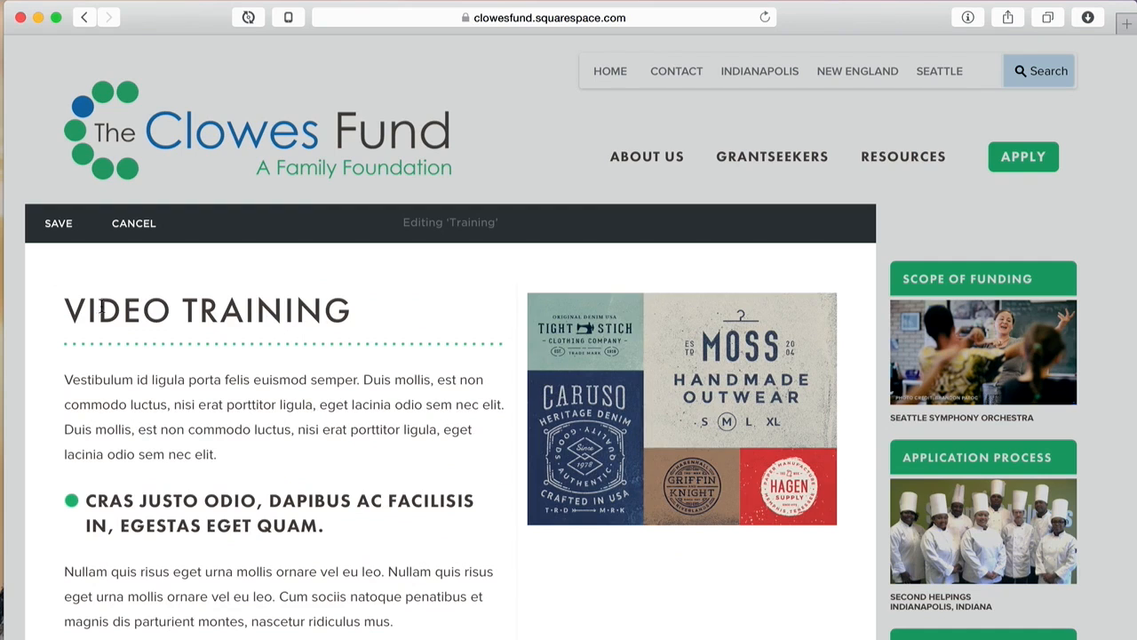
Step: Save the layout, expand the preview, and narrow the browser window to check the reflow
{"action": "left_click", "coordinate": [53, 226]}
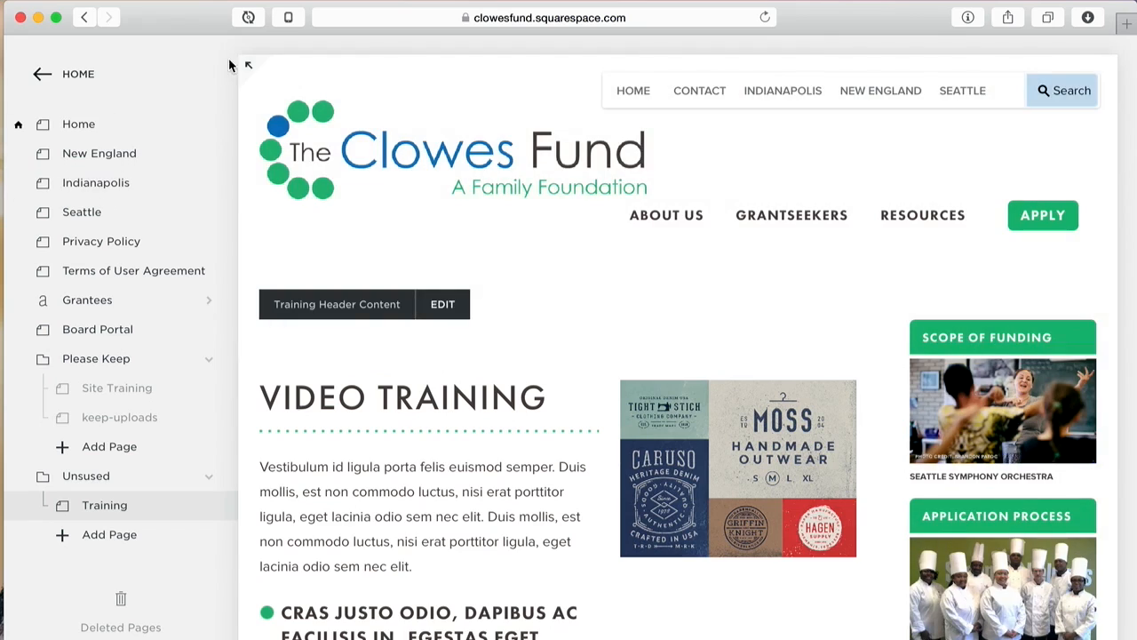
{"action": "left_click", "coordinate": [248, 65]}
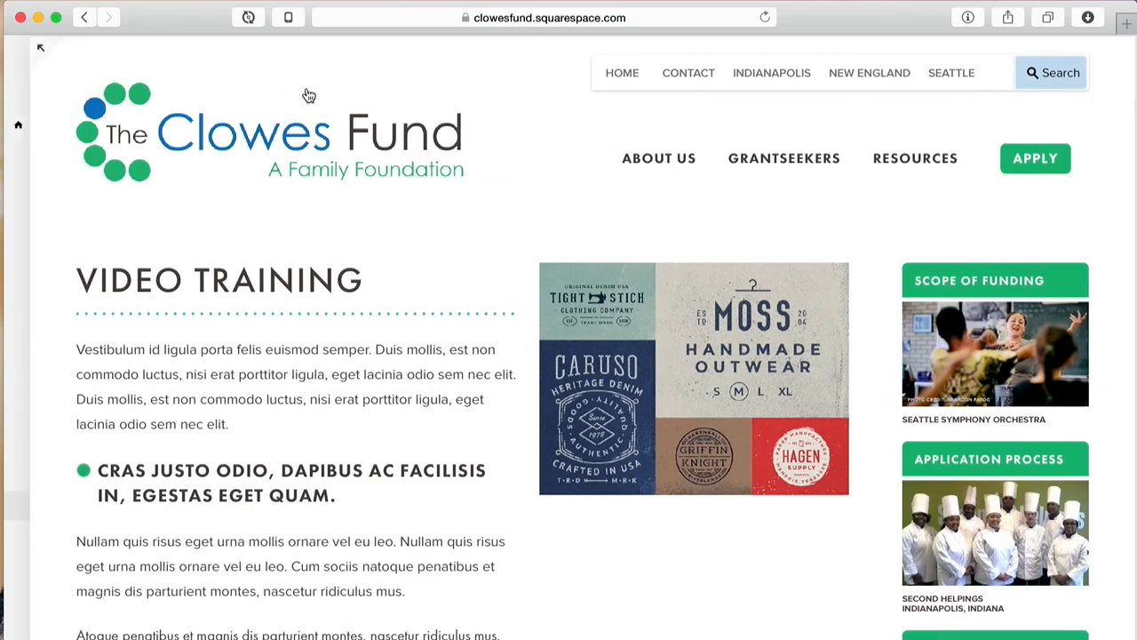
{"action": "left_click_drag", "start_coordinate": [1129, 168], "coordinate": [643, 206]}
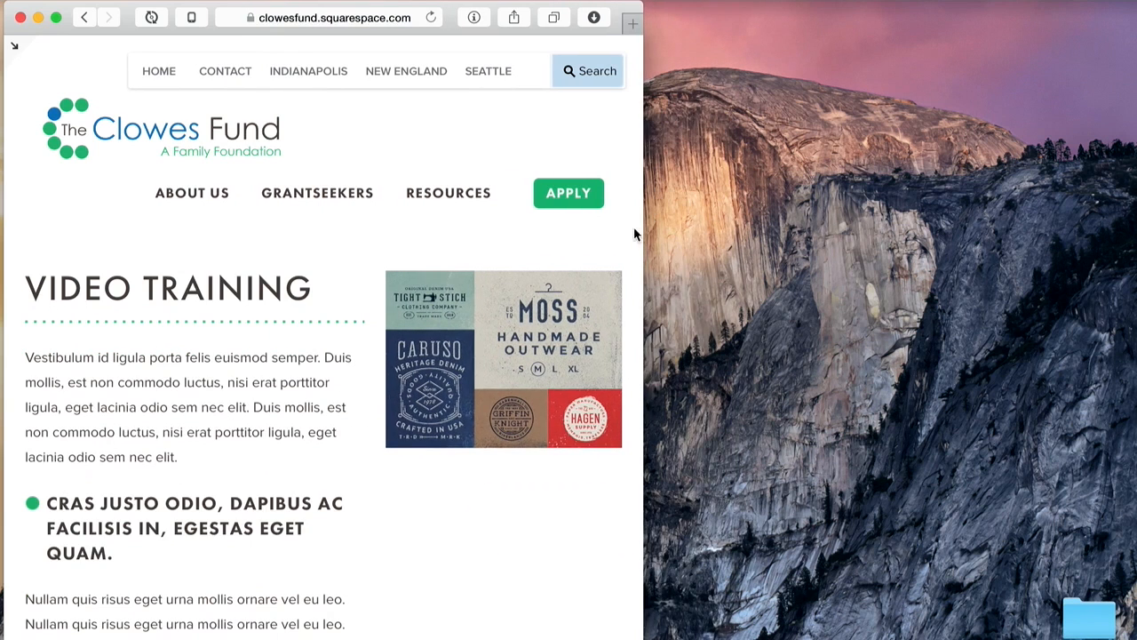
{"action": "left_click_drag", "start_coordinate": [645, 255], "coordinate": [609, 251]}
{"action": "scroll", "coordinate": [610, 251], "scroll_direction": "down", "scroll_amount": 1}
{"action": "scroll", "coordinate": [14, 45], "scroll_direction": "down", "scroll_amount": 10}
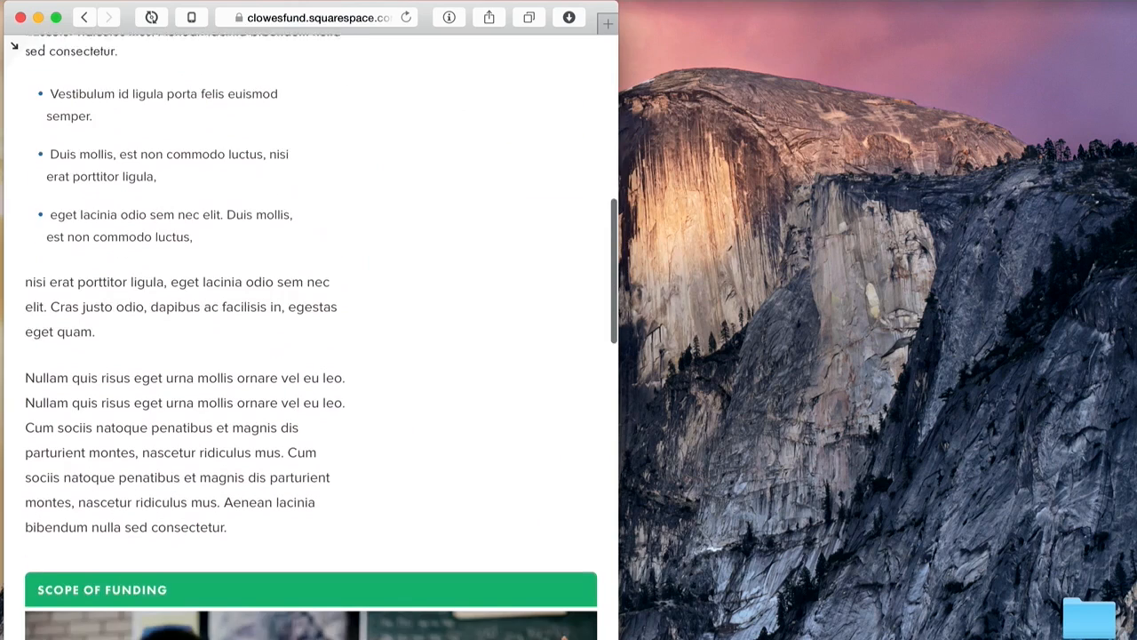
{"action": "scroll", "coordinate": [539, 496], "scroll_direction": "down", "scroll_amount": 5}
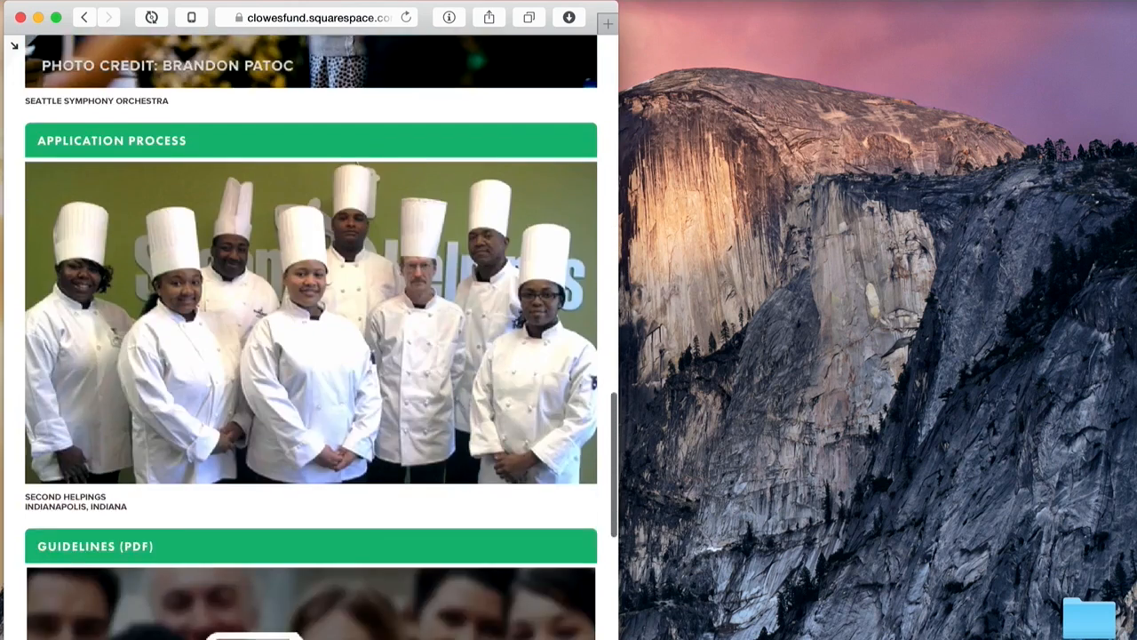
{"action": "scroll", "coordinate": [538, 496], "scroll_direction": "up", "scroll_amount": 15}
Step: Shrink the window to the mobile layout, then widen it back to desktop size
{"action": "left_click_drag", "start_coordinate": [621, 267], "coordinate": [490, 266]}
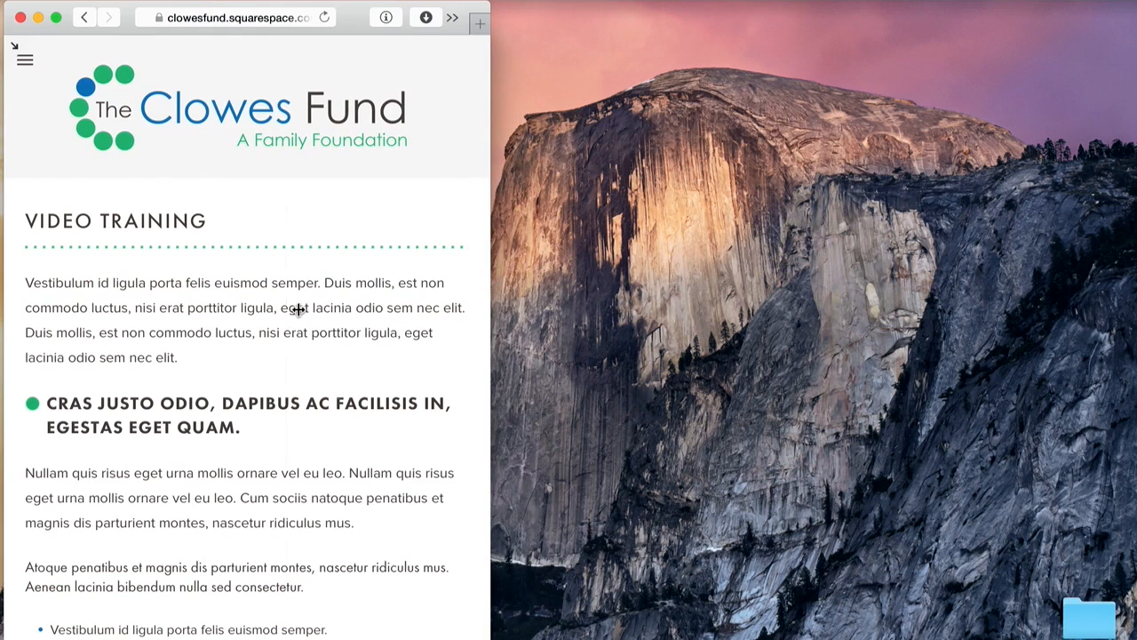
{"action": "scroll", "coordinate": [301, 468], "scroll_direction": "down", "scroll_amount": 10}
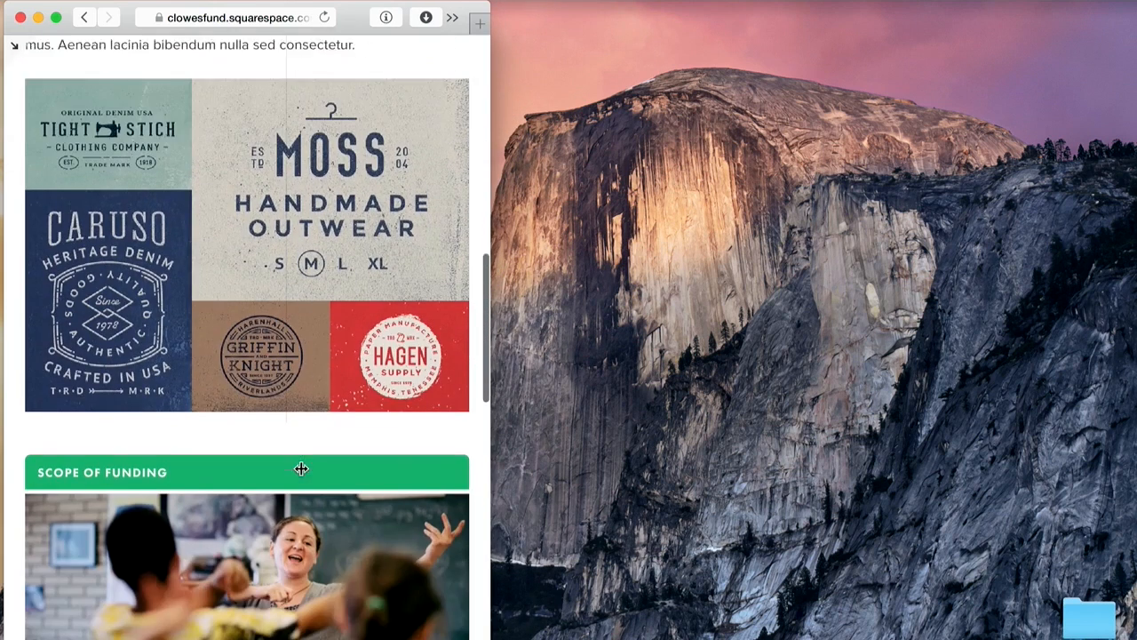
{"action": "scroll", "coordinate": [301, 469], "scroll_direction": "up", "scroll_amount": 15}
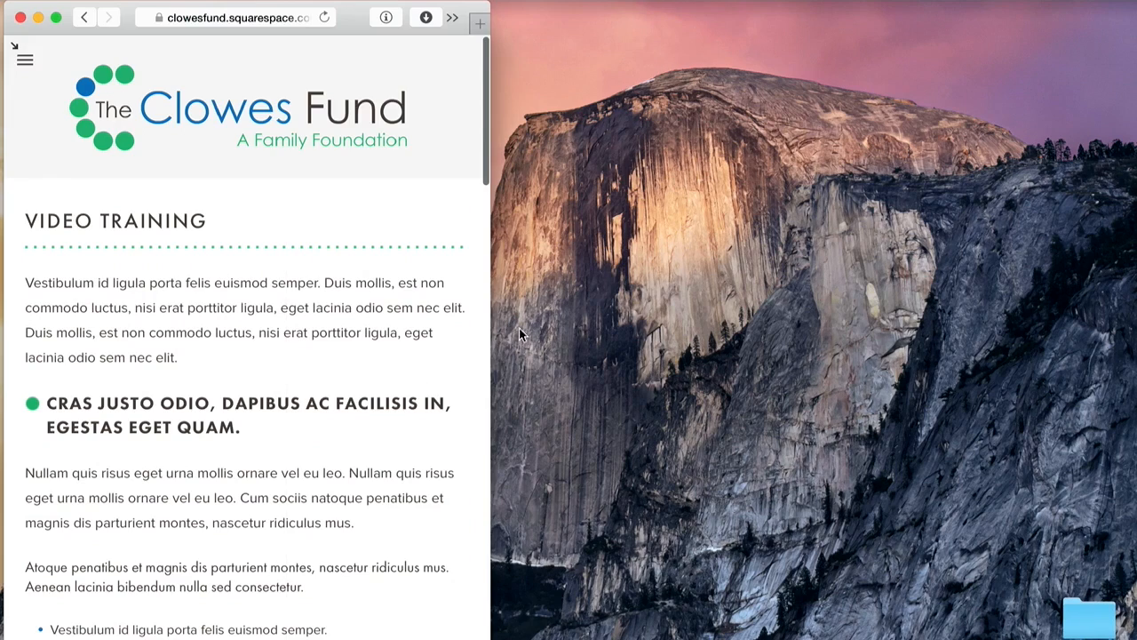
{"action": "left_click_drag", "start_coordinate": [492, 339], "coordinate": [1132, 366]}
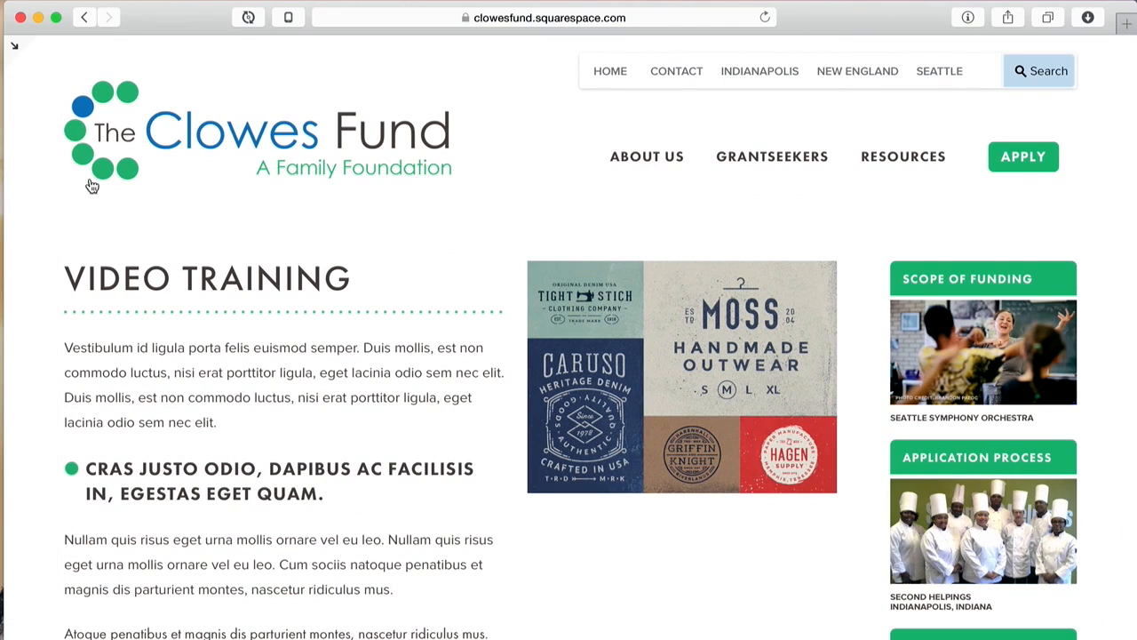
Step: Select the VIDEO TRAINING heading, the green-bulleted subheading and the first paragraph on the live page
{"action": "double_click", "coordinate": [93, 280]}
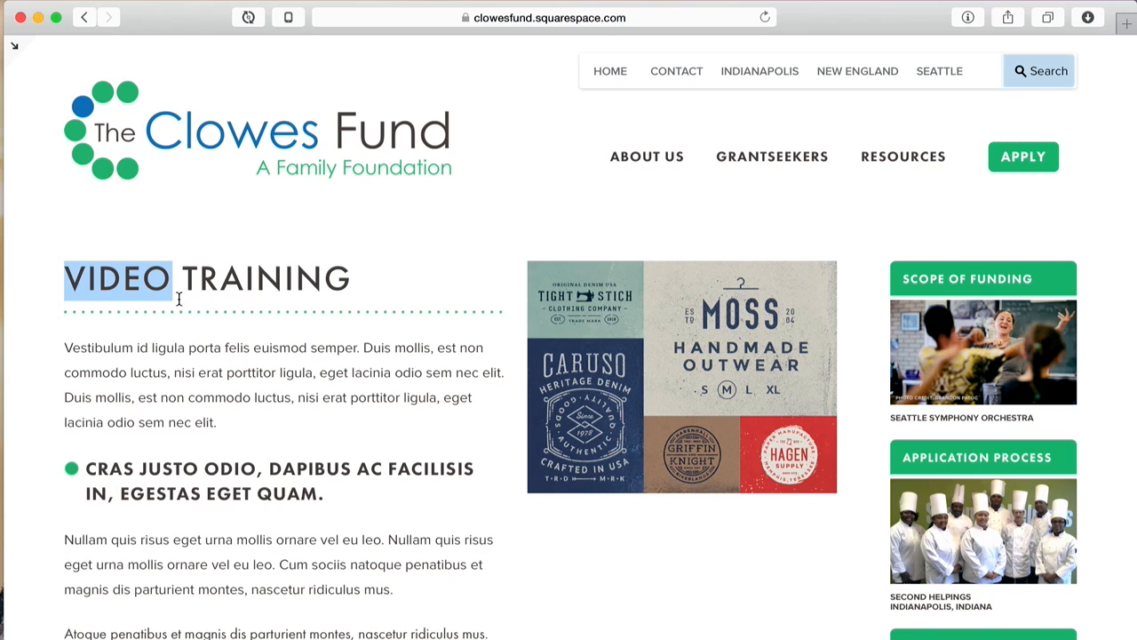
{"action": "triple_click", "coordinate": [224, 285]}
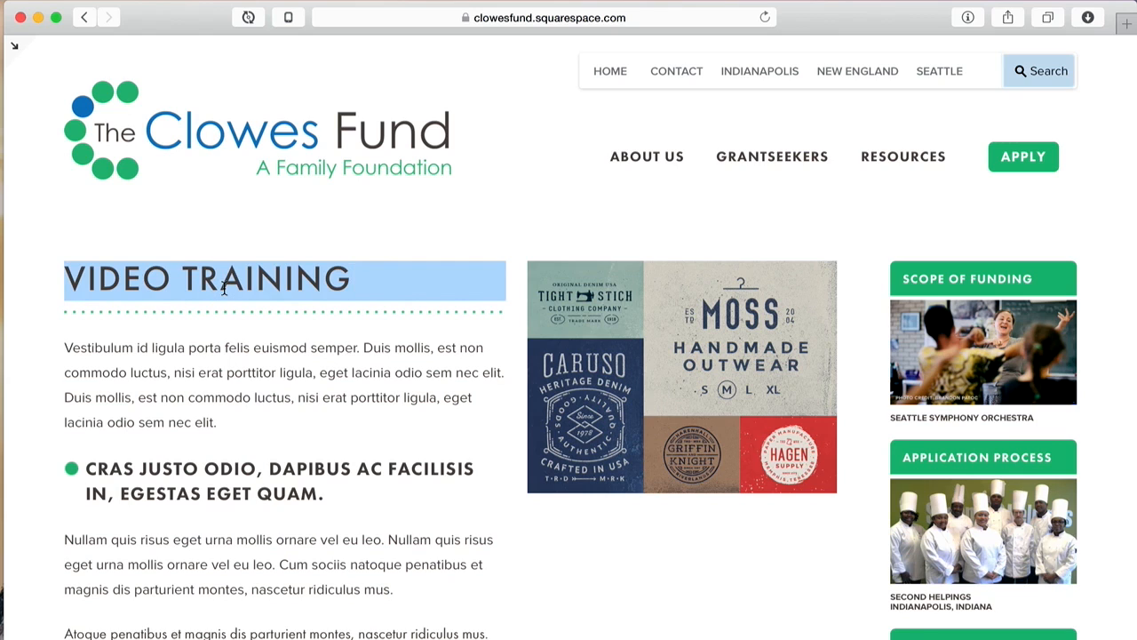
{"action": "left_click", "coordinate": [80, 284]}
{"action": "left_click_drag", "start_coordinate": [71, 277], "coordinate": [355, 281]}
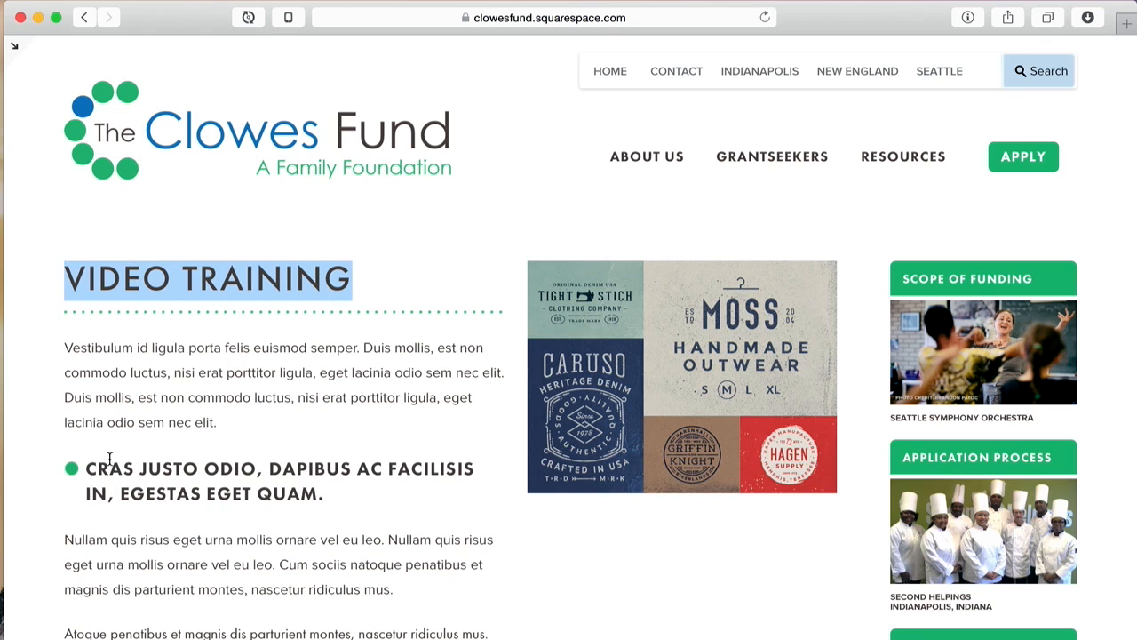
{"action": "left_click_drag", "start_coordinate": [88, 471], "coordinate": [344, 489]}
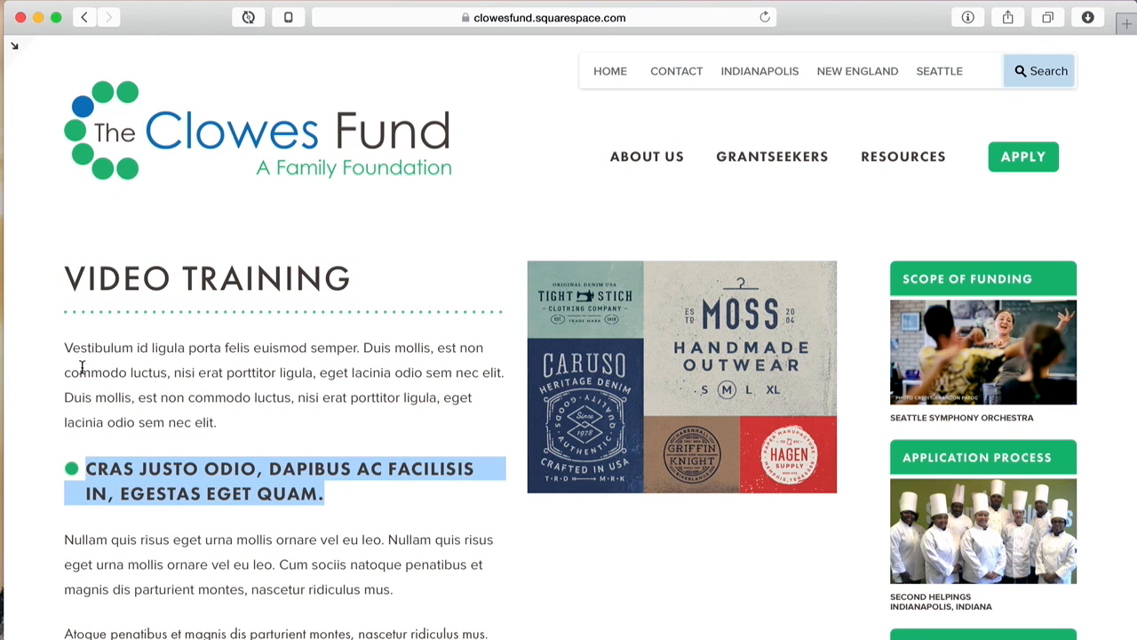
{"action": "left_click_drag", "start_coordinate": [65, 347], "coordinate": [242, 432]}
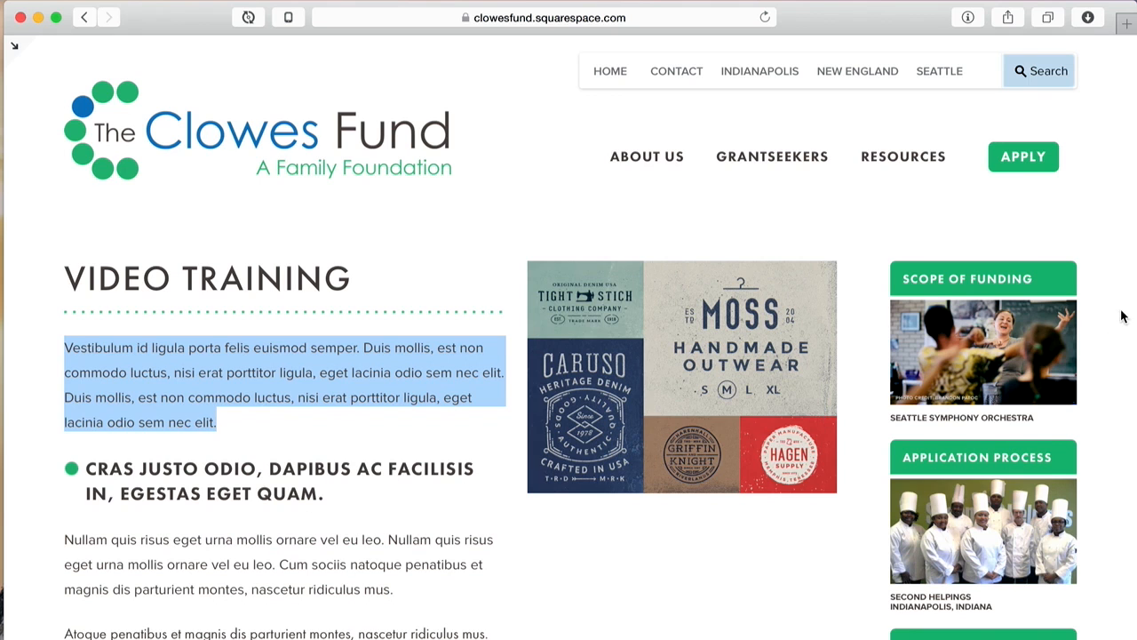
Step: Clear the selection, scroll through the page, and bring back the site's pages list
{"action": "scroll", "coordinate": [1122, 315], "scroll_direction": "down", "scroll_amount": 5}
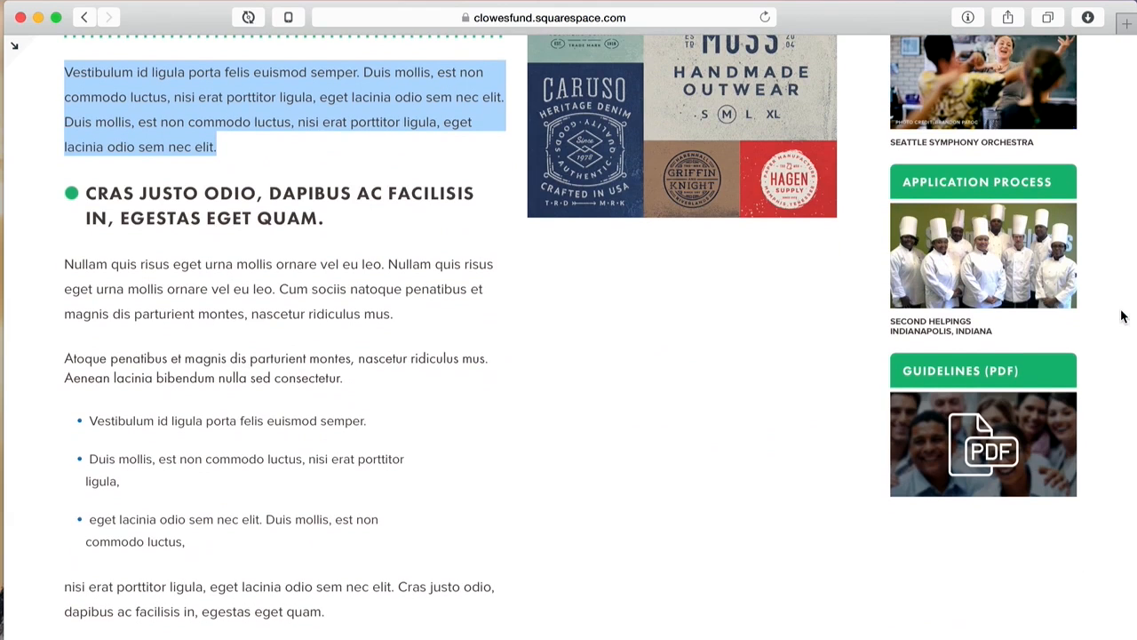
{"action": "scroll", "coordinate": [1122, 316], "scroll_direction": "up", "scroll_amount": 3}
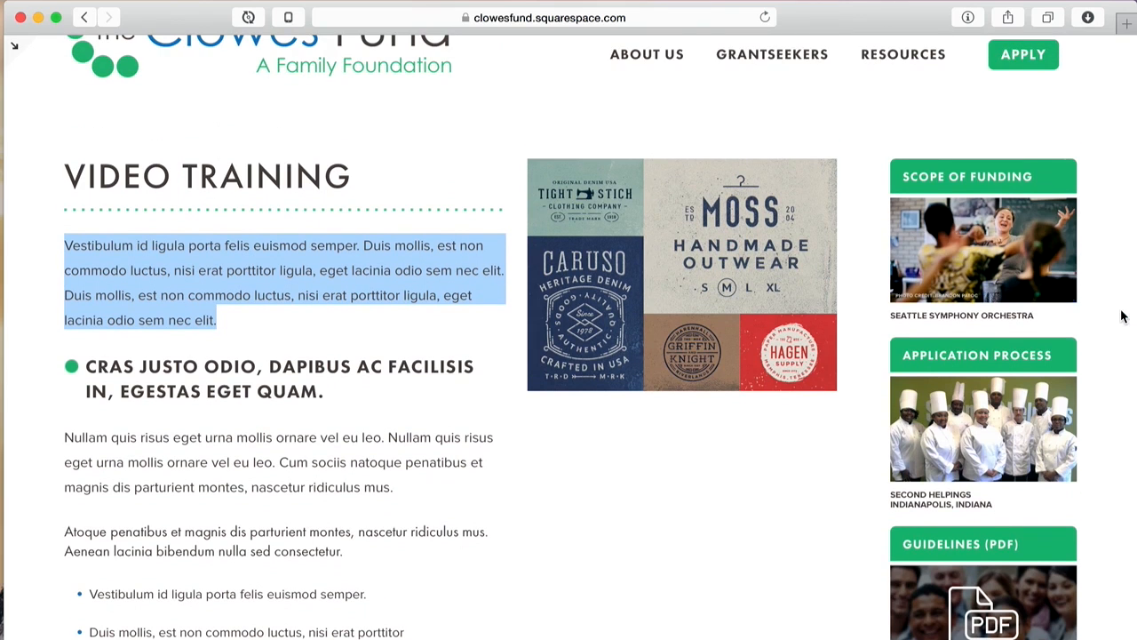
{"action": "scroll", "coordinate": [425, 412], "scroll_direction": "up", "scroll_amount": 2}
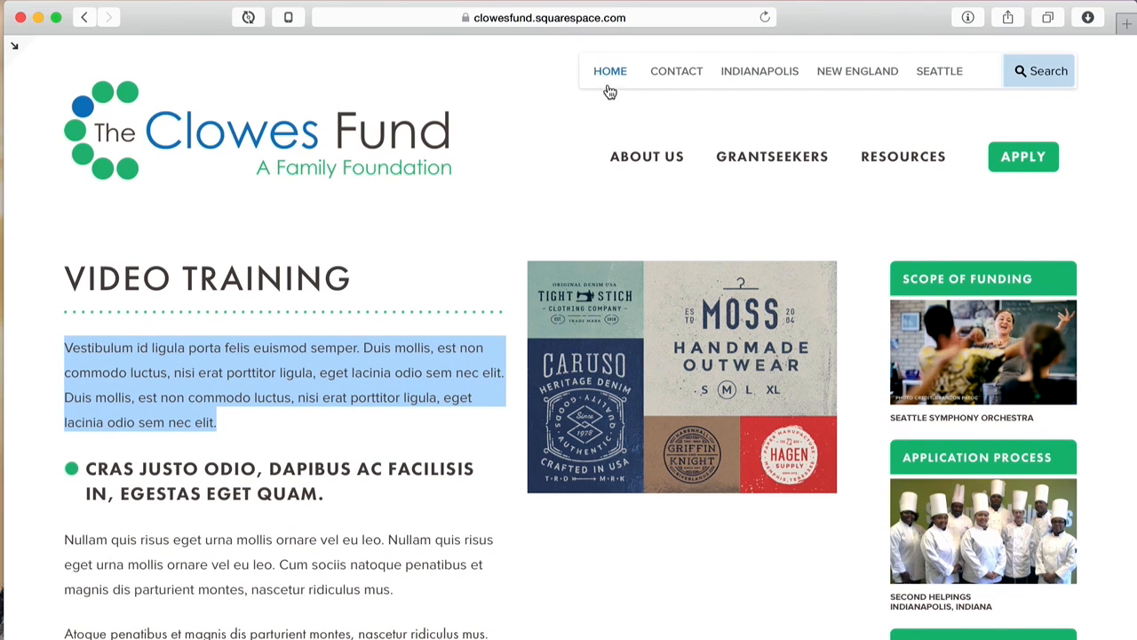
{"action": "mouse_move", "coordinate": [922, 161]}
{"action": "left_click", "coordinate": [276, 282]}
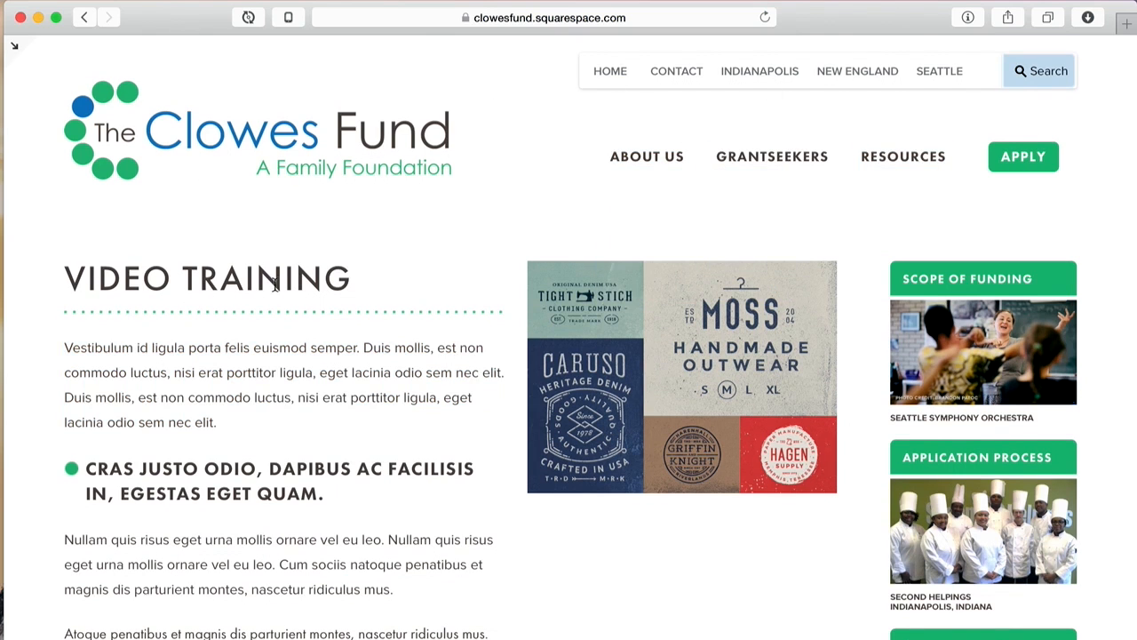
{"action": "scroll", "coordinate": [276, 284], "scroll_direction": "down", "scroll_amount": 4}
{"action": "scroll", "coordinate": [276, 284], "scroll_direction": "down", "scroll_amount": 3}
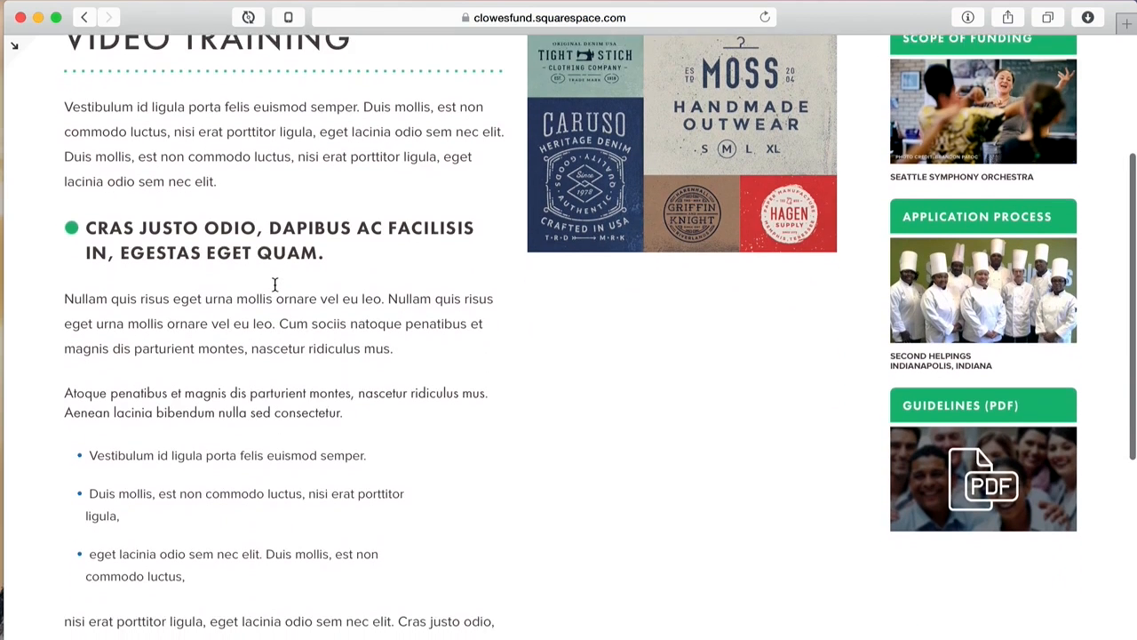
{"action": "scroll", "coordinate": [276, 284], "scroll_direction": "up", "scroll_amount": 6}
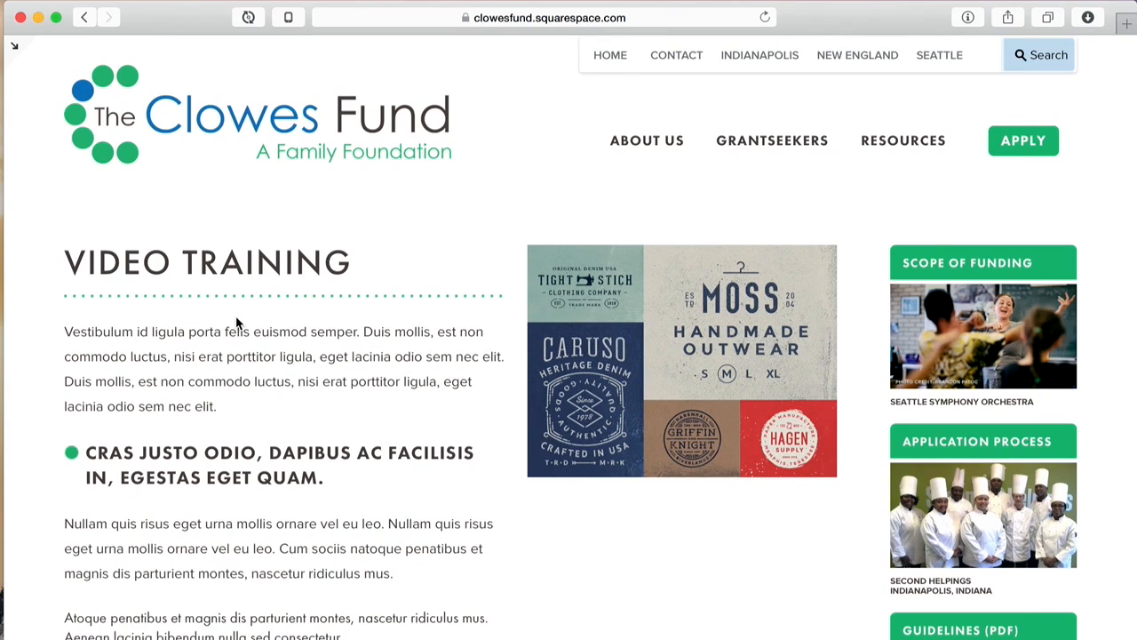
{"action": "left_click", "coordinate": [14, 45]}
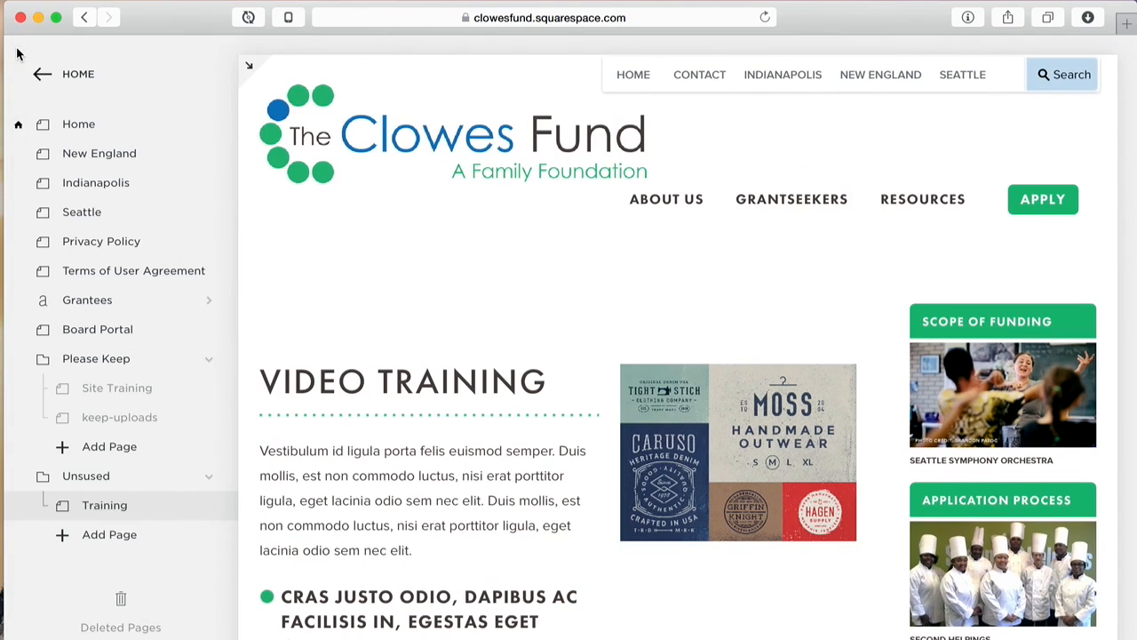
Step: Reopen the Training page content for editing
{"action": "mouse_move", "coordinate": [433, 377]}
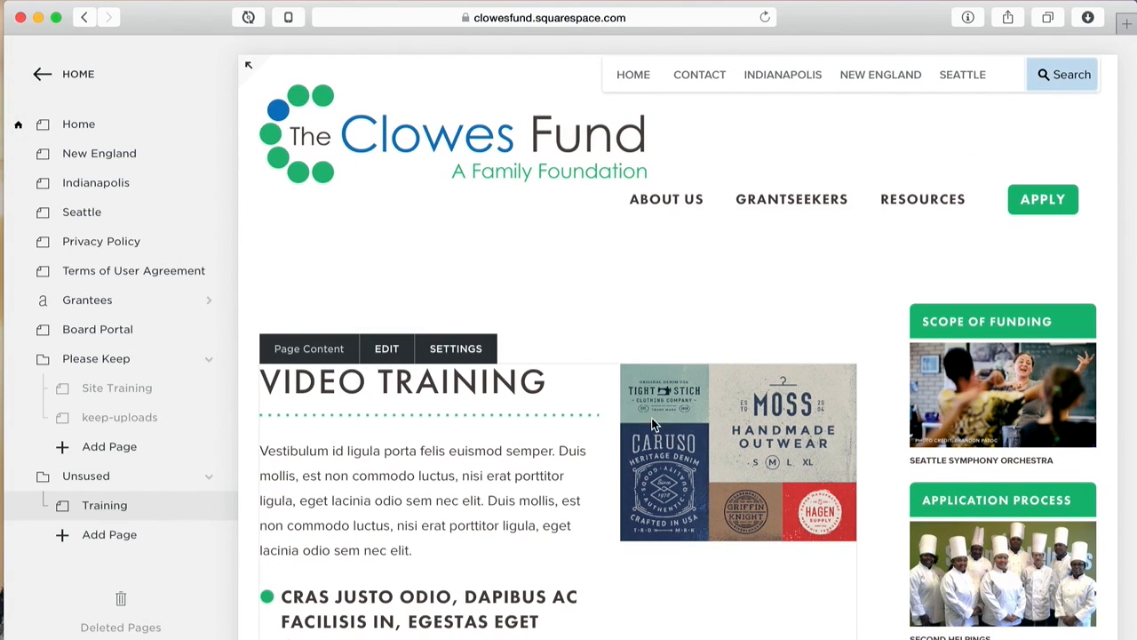
{"action": "left_click", "coordinate": [385, 350]}
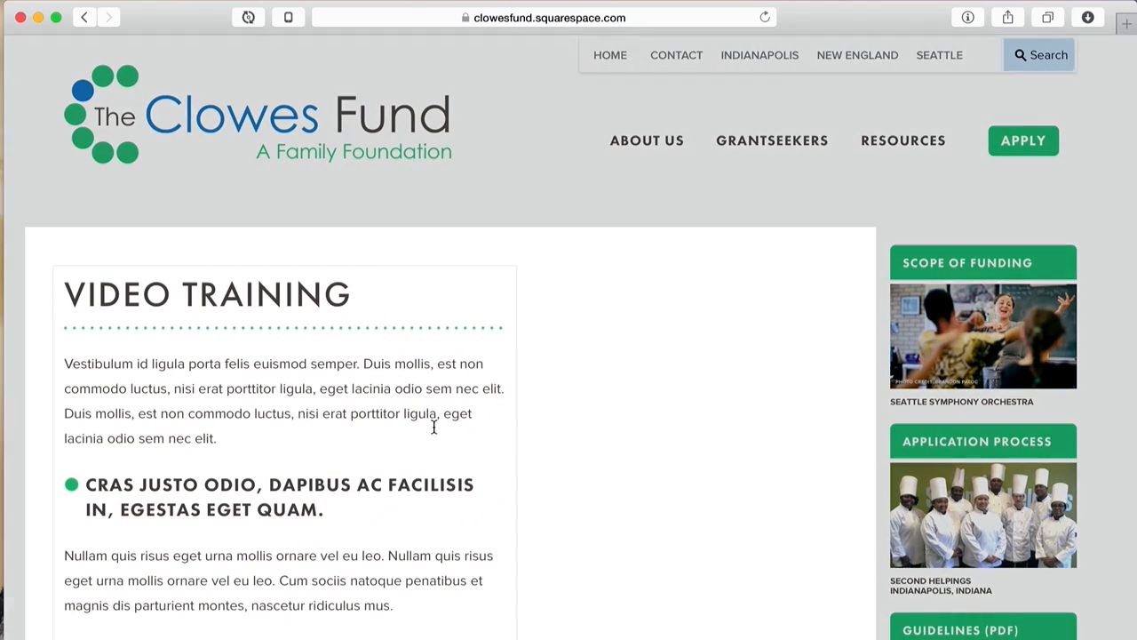
{"action": "scroll", "coordinate": [619, 566], "scroll_direction": "down", "scroll_amount": 5}
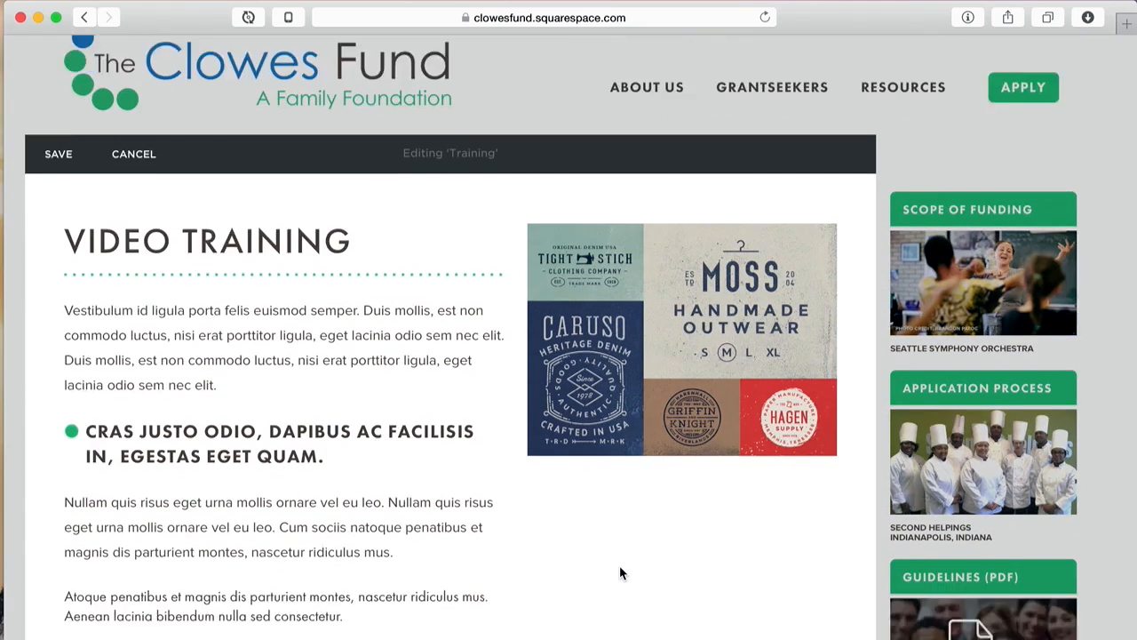
{"action": "scroll", "coordinate": [599, 467], "scroll_direction": "up", "scroll_amount": 5}
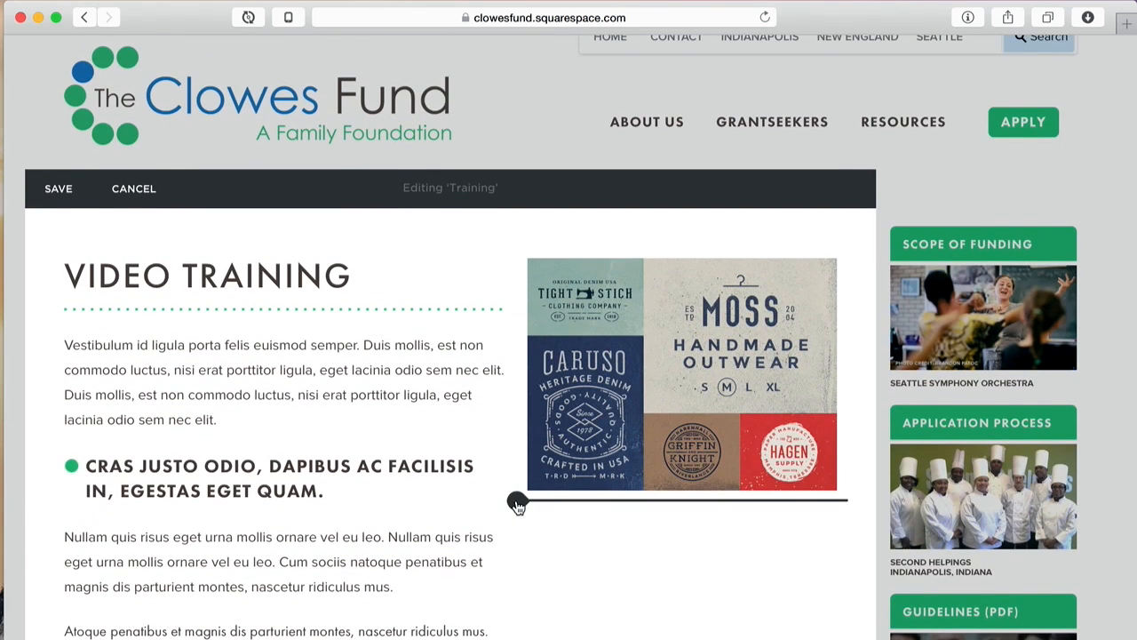
Step: Add a second image block below the first image, uploading the teal asset2 picture
{"action": "left_click", "coordinate": [516, 503]}
{"action": "left_click", "coordinate": [862, 345]}
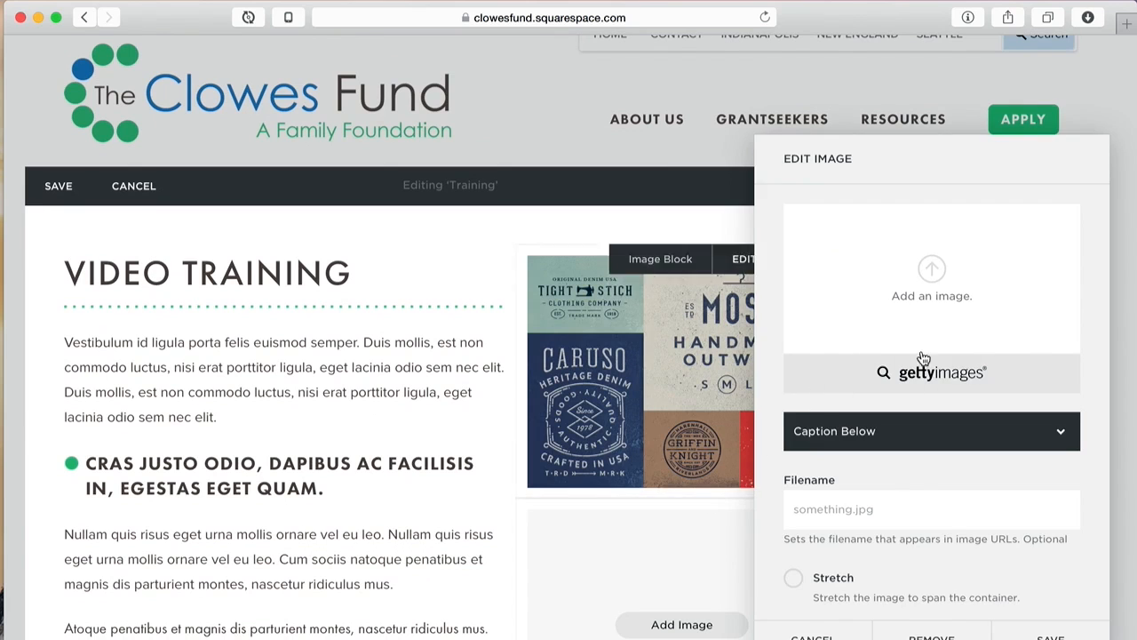
{"action": "left_click", "coordinate": [946, 273]}
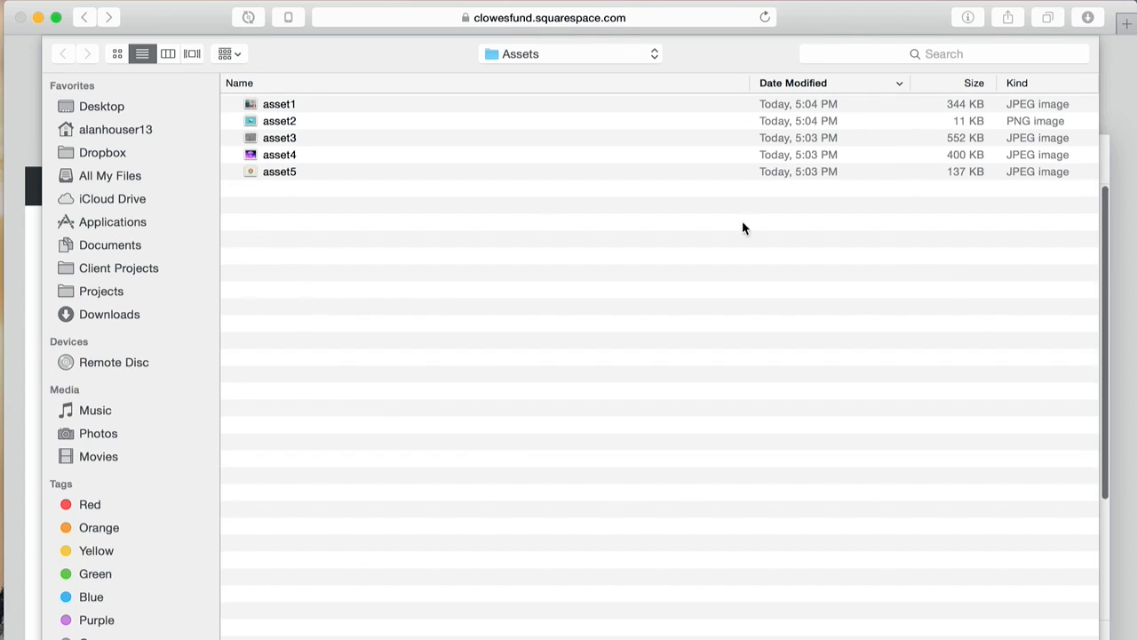
{"action": "left_click", "coordinate": [283, 120]}
{"action": "double_click", "coordinate": [283, 119]}
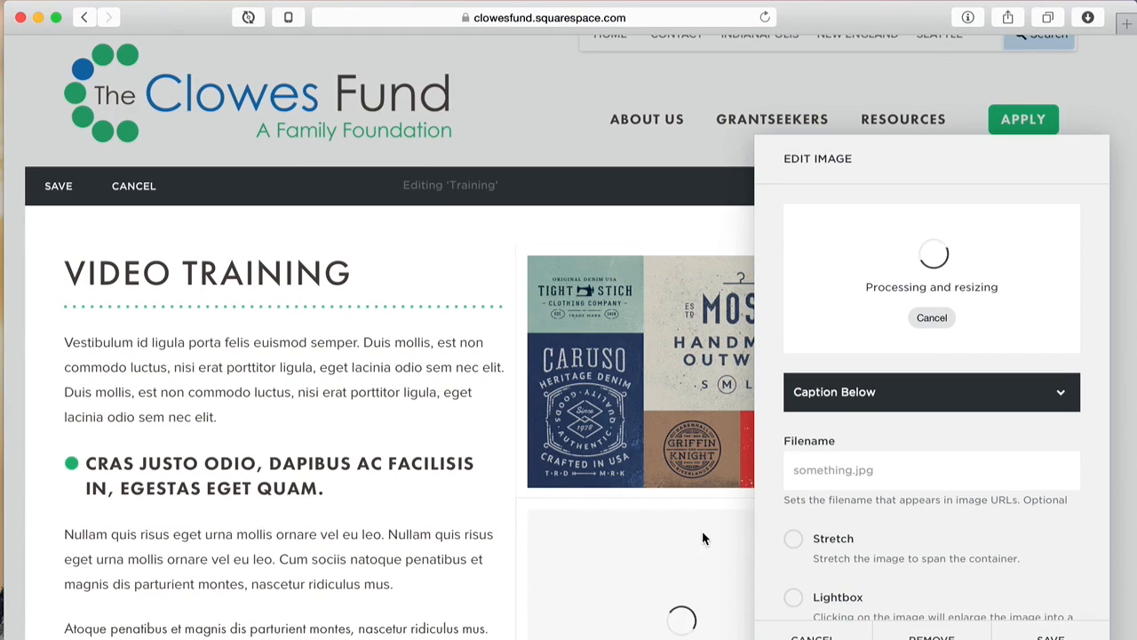
{"action": "left_click", "coordinate": [1050, 636]}
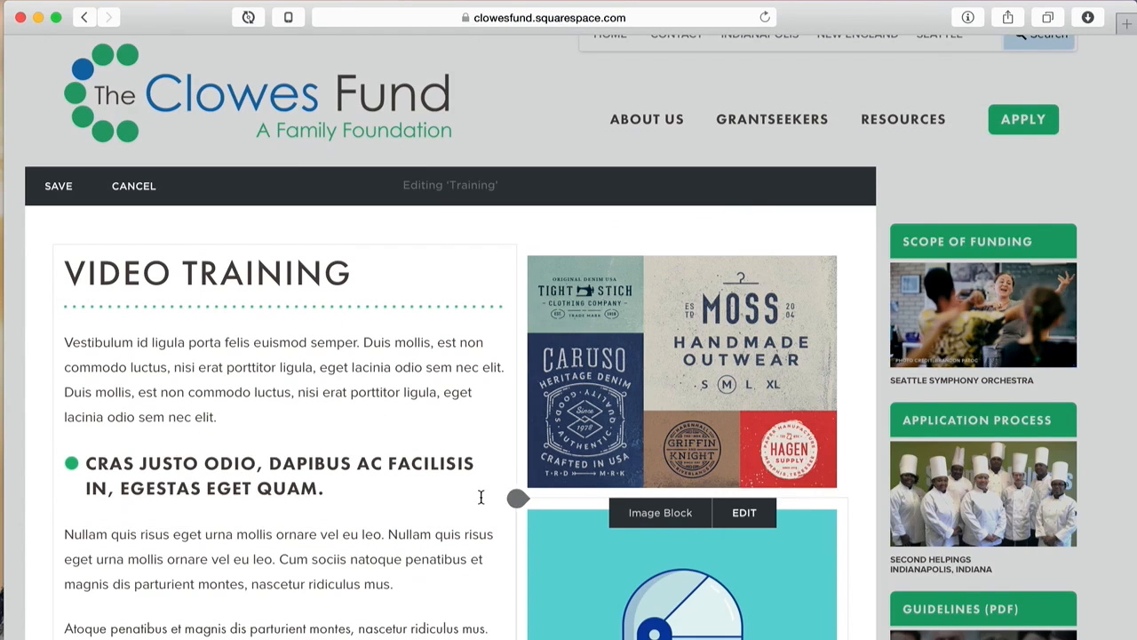
{"action": "scroll", "coordinate": [481, 497], "scroll_direction": "down", "scroll_amount": 5}
{"action": "scroll", "coordinate": [481, 497], "scroll_direction": "up", "scroll_amount": 3}
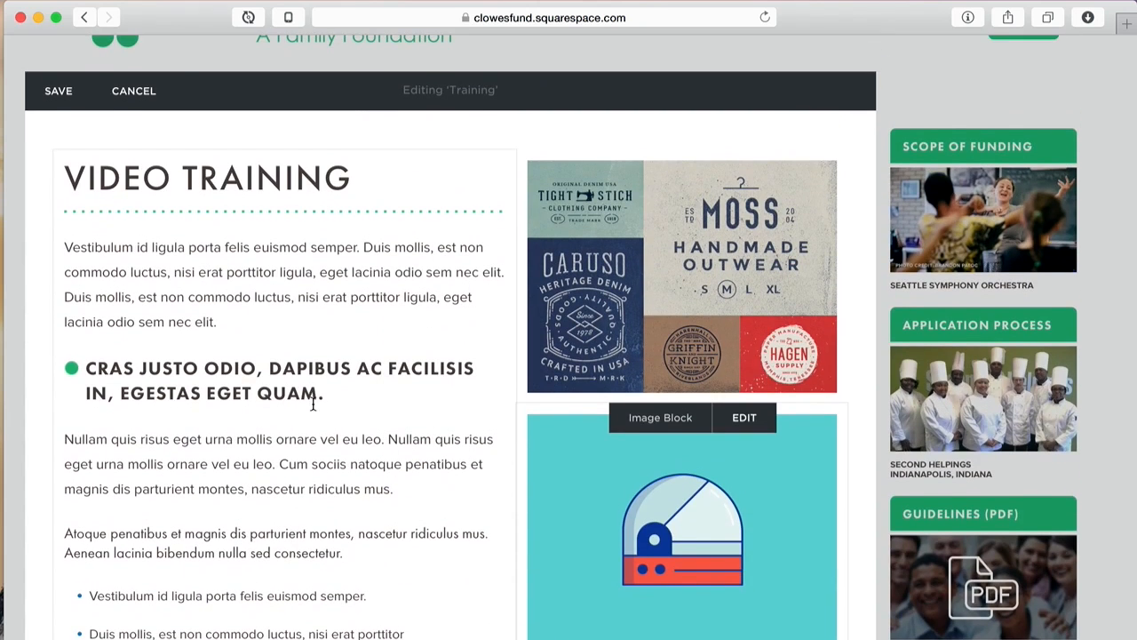
Step: Insert a text block beneath the teal image and place the caret in it
{"action": "left_click", "coordinate": [368, 393]}
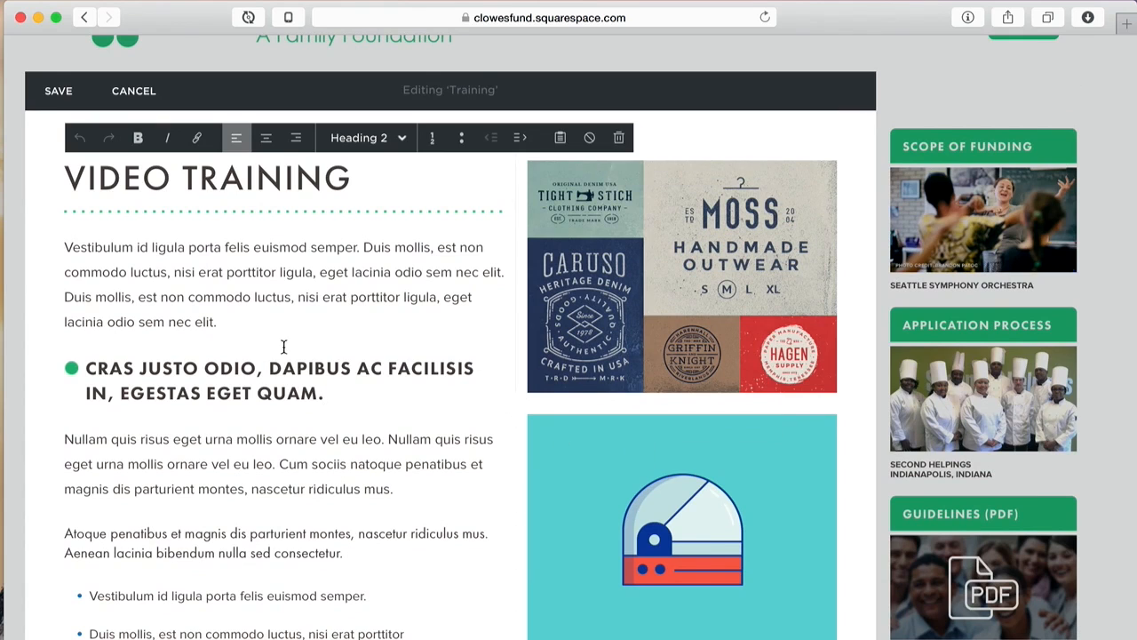
{"action": "scroll", "coordinate": [266, 380], "scroll_direction": "down", "scroll_amount": 5}
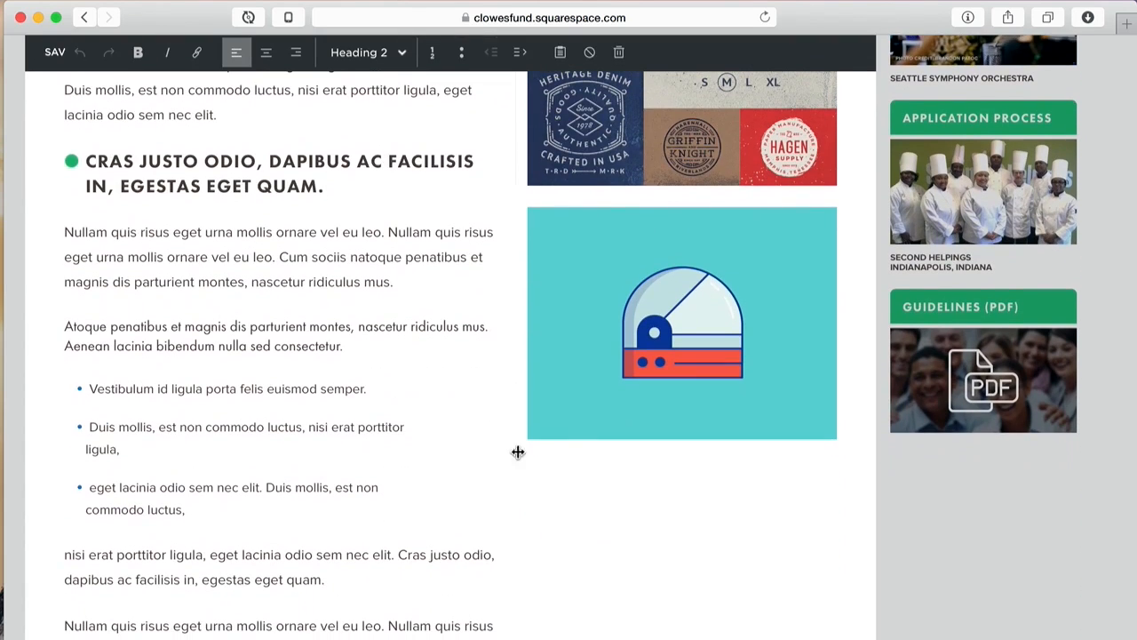
{"action": "mouse_move", "coordinate": [520, 453]}
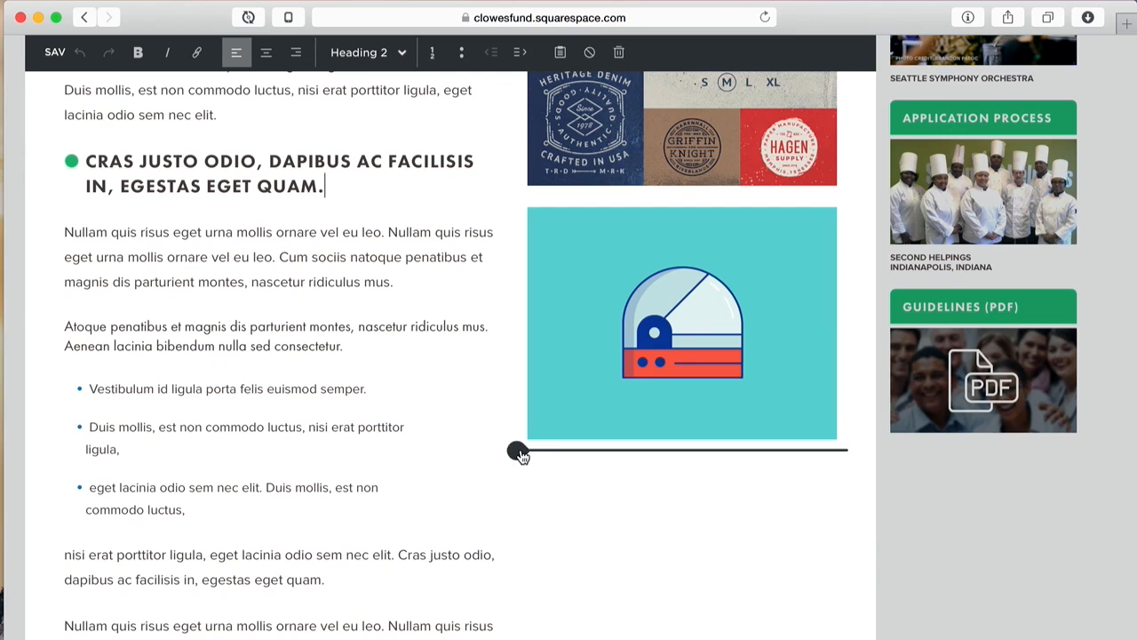
{"action": "left_click", "coordinate": [521, 453]}
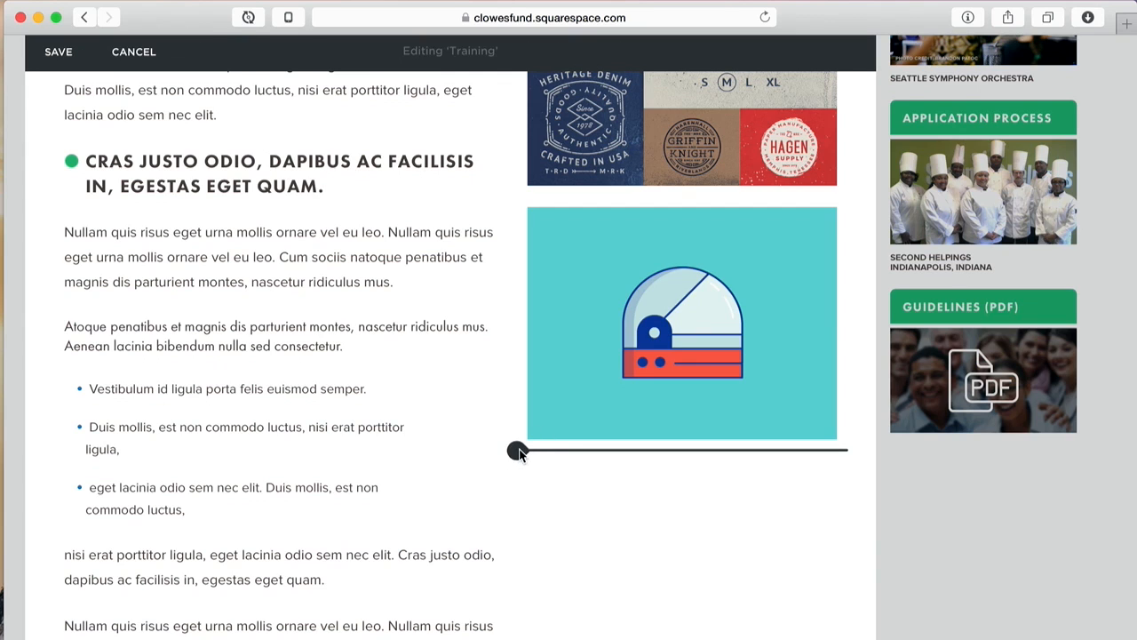
{"action": "left_click", "coordinate": [518, 451]}
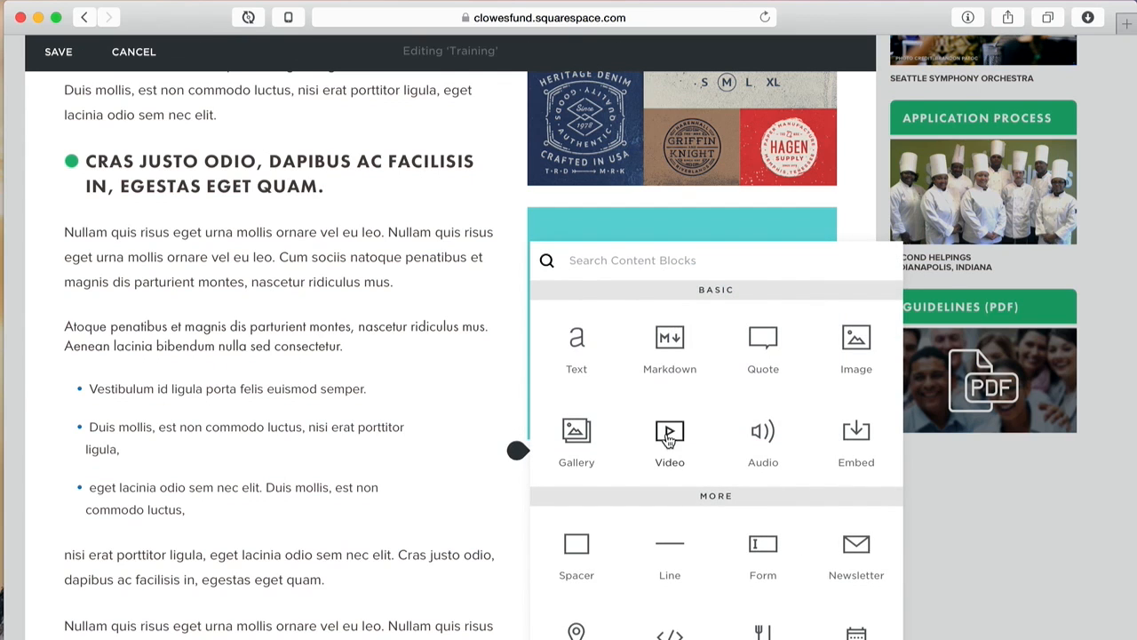
{"action": "left_click", "coordinate": [577, 340]}
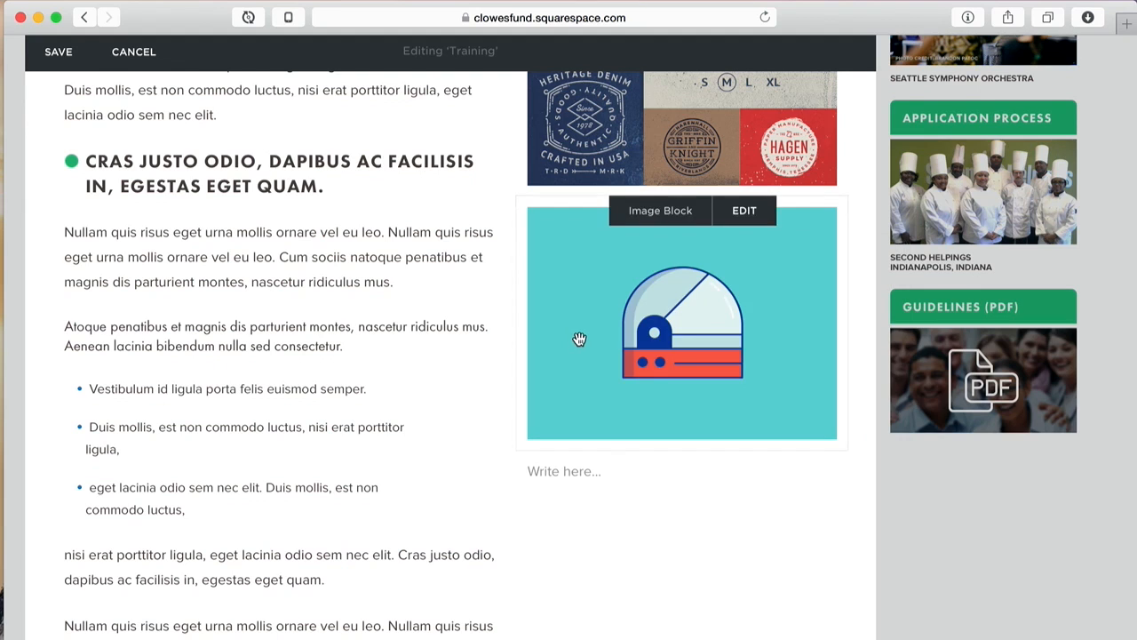
{"action": "left_click", "coordinate": [588, 478]}
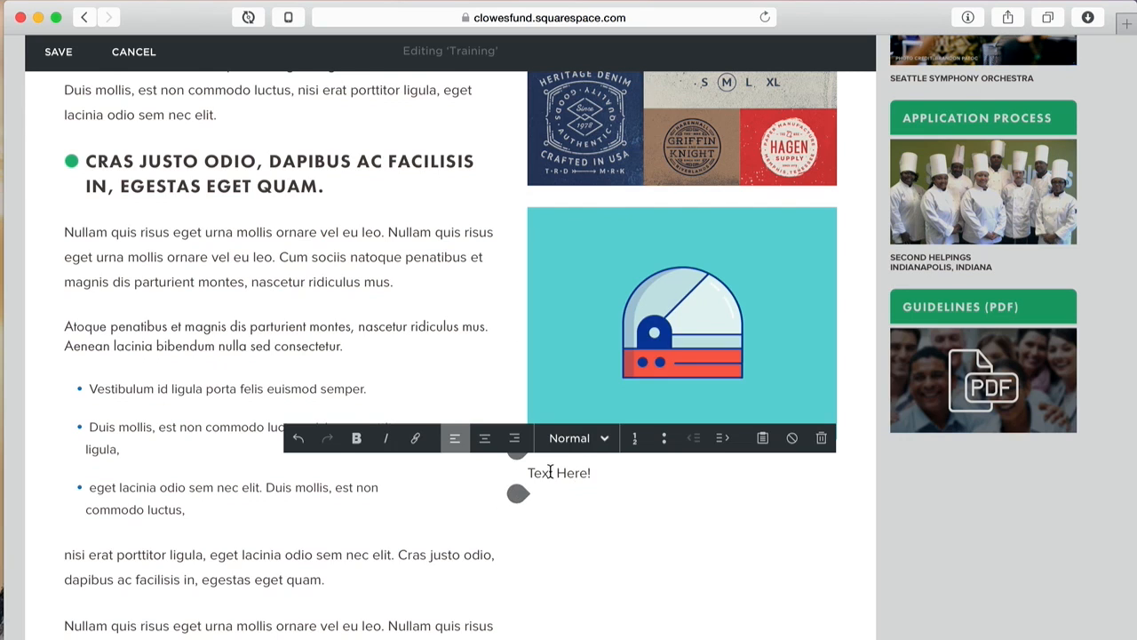
Step: Make the 'Text Here!' caption centred, bold and italic, with a left-aligned line below it
{"action": "key", "text": "alt+shift+Left"}
{"action": "key", "text": "alt+shift+Left"}
{"action": "left_click", "coordinate": [484, 438]}
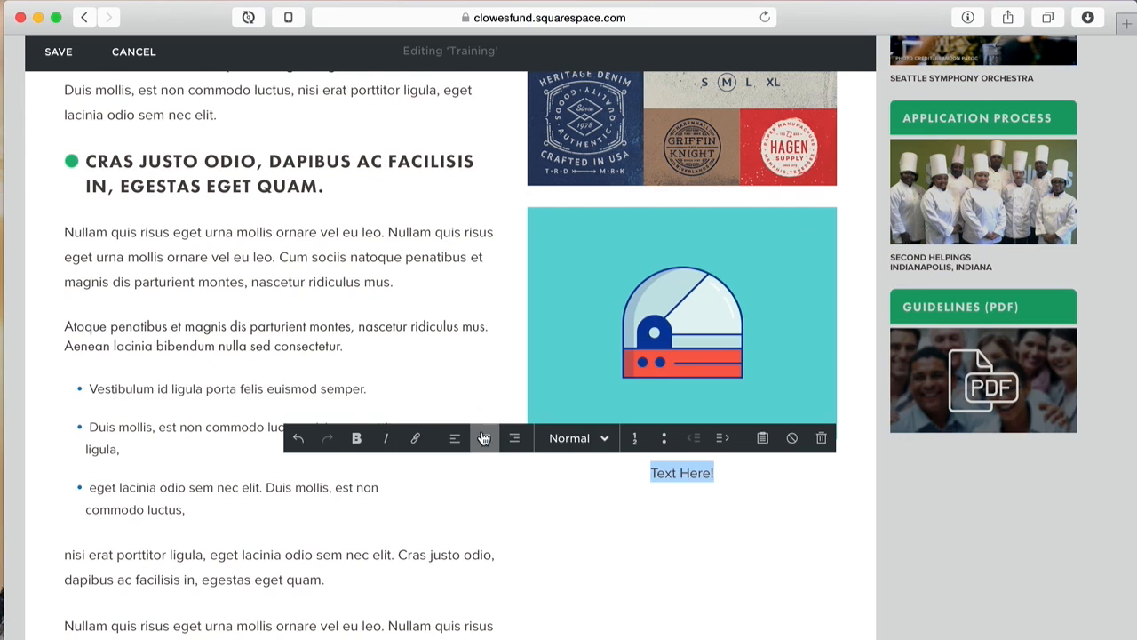
{"action": "left_click", "coordinate": [357, 438]}
{"action": "left_click", "coordinate": [385, 438]}
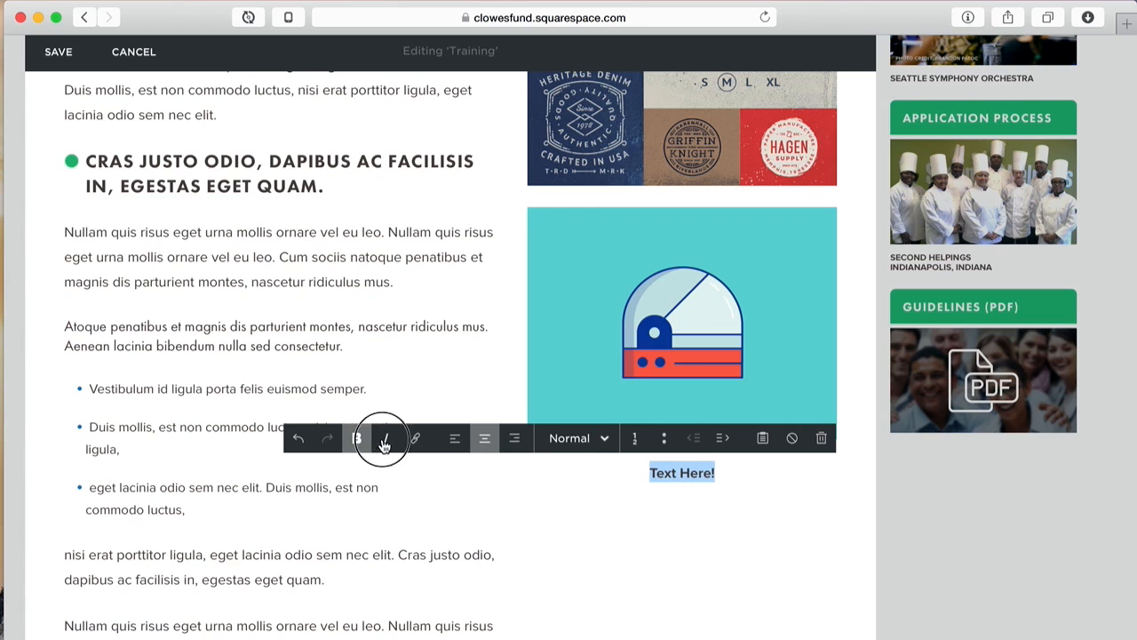
{"action": "left_click", "coordinate": [789, 519]}
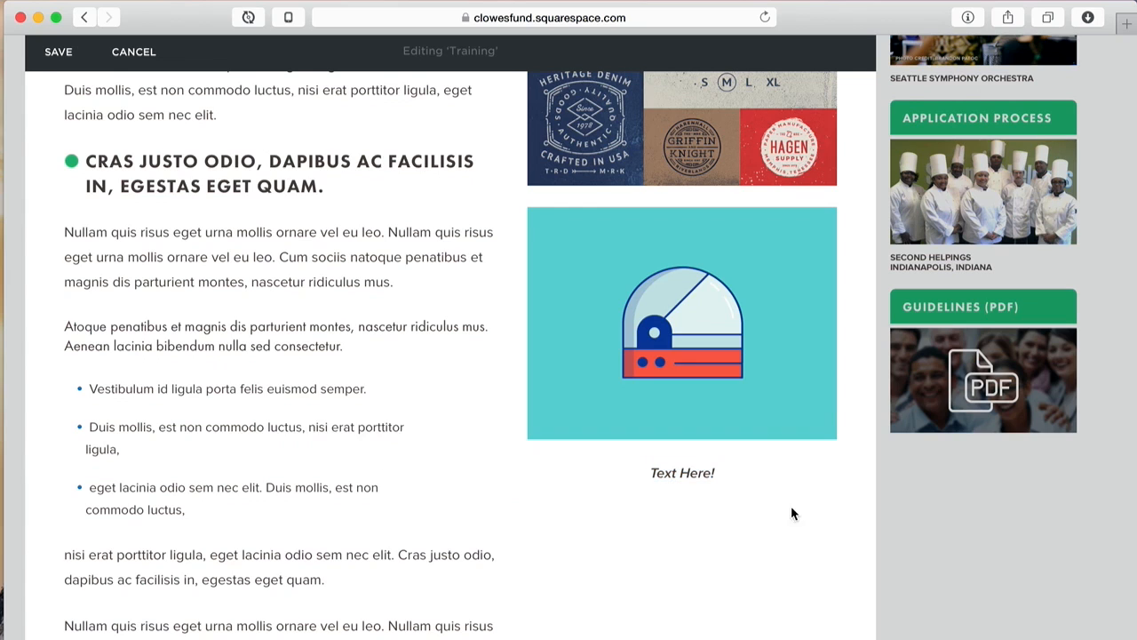
{"action": "left_click", "coordinate": [767, 467]}
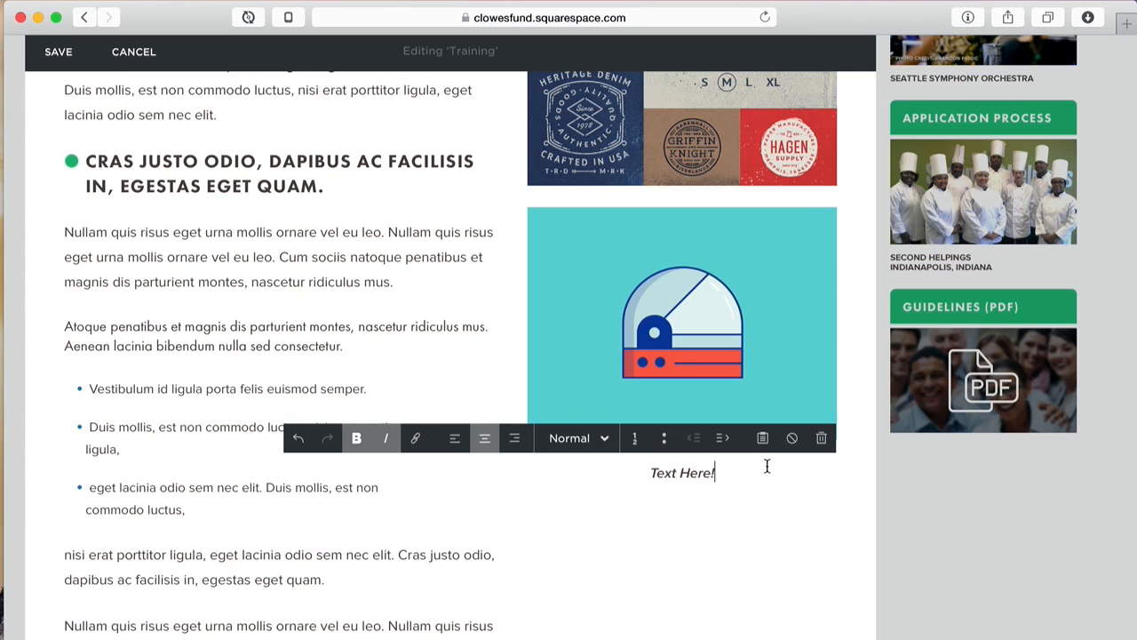
{"action": "left_click", "coordinate": [451, 447]}
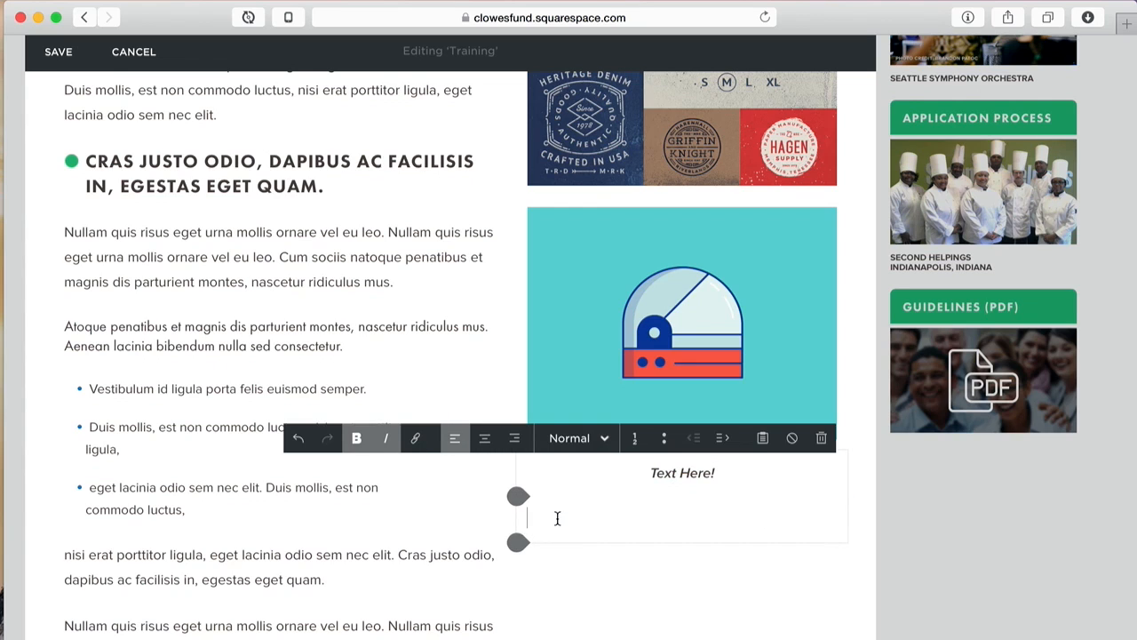
Step: Type 'Check Google.' on the new line and remove bold and italic from it
{"action": "type", "text": "Check Google."}
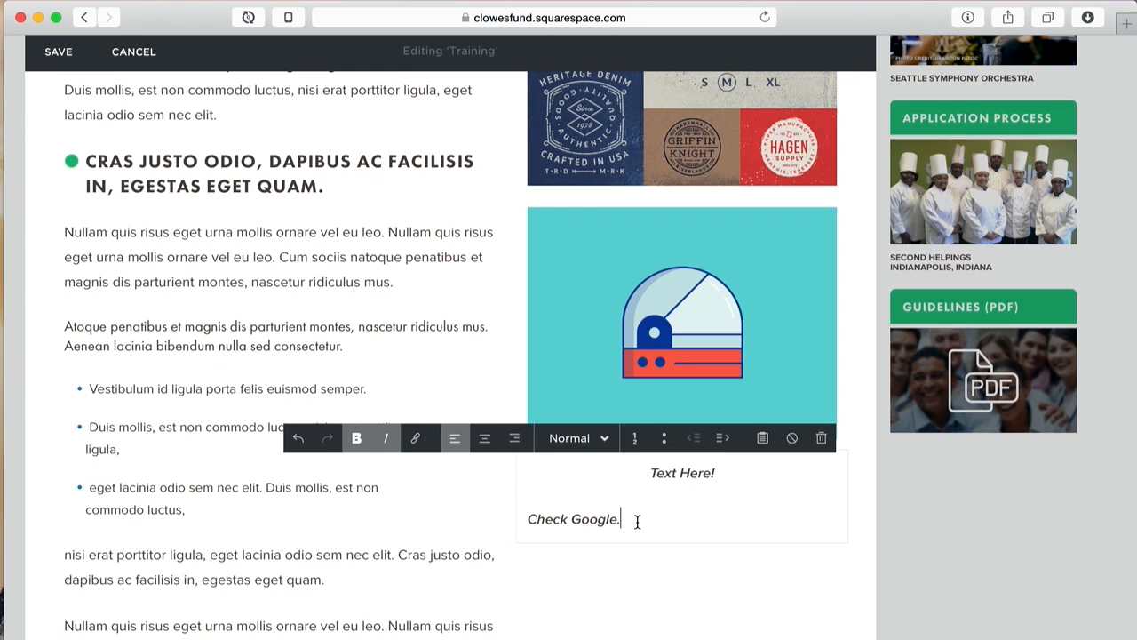
{"action": "left_click_drag", "start_coordinate": [626, 520], "coordinate": [527, 519]}
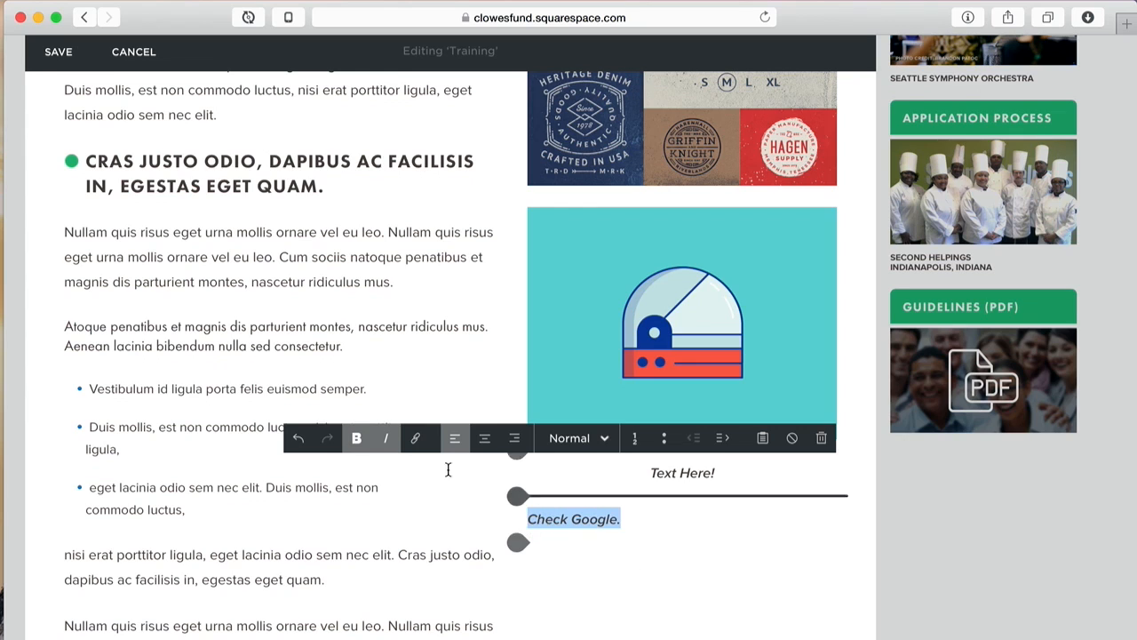
{"action": "left_click", "coordinate": [357, 442]}
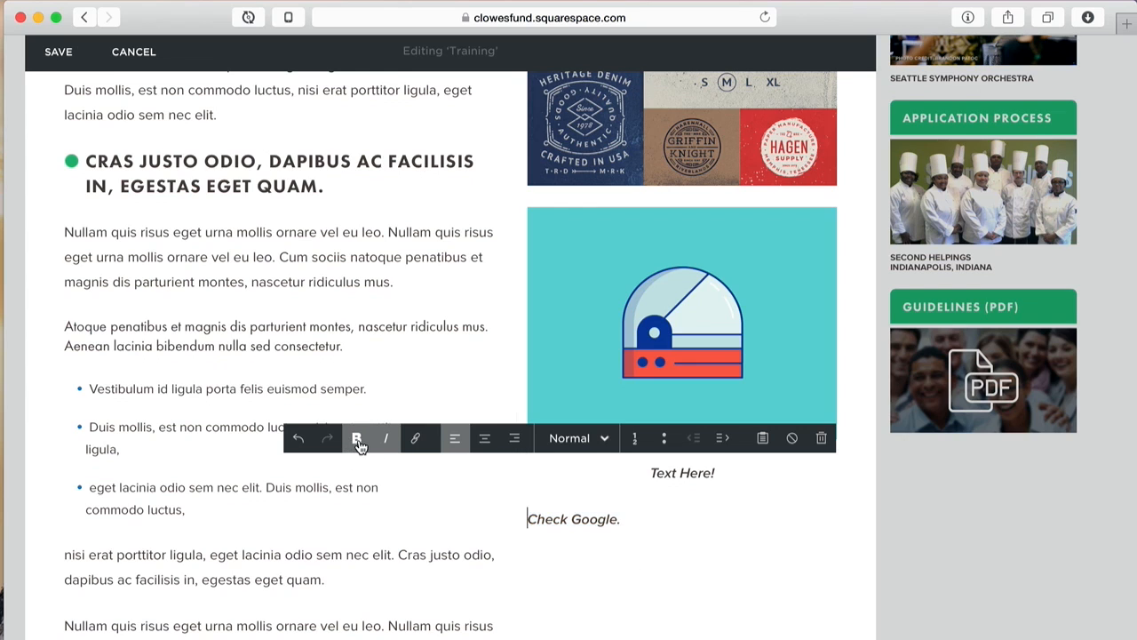
{"action": "triple_click", "coordinate": [606, 522]}
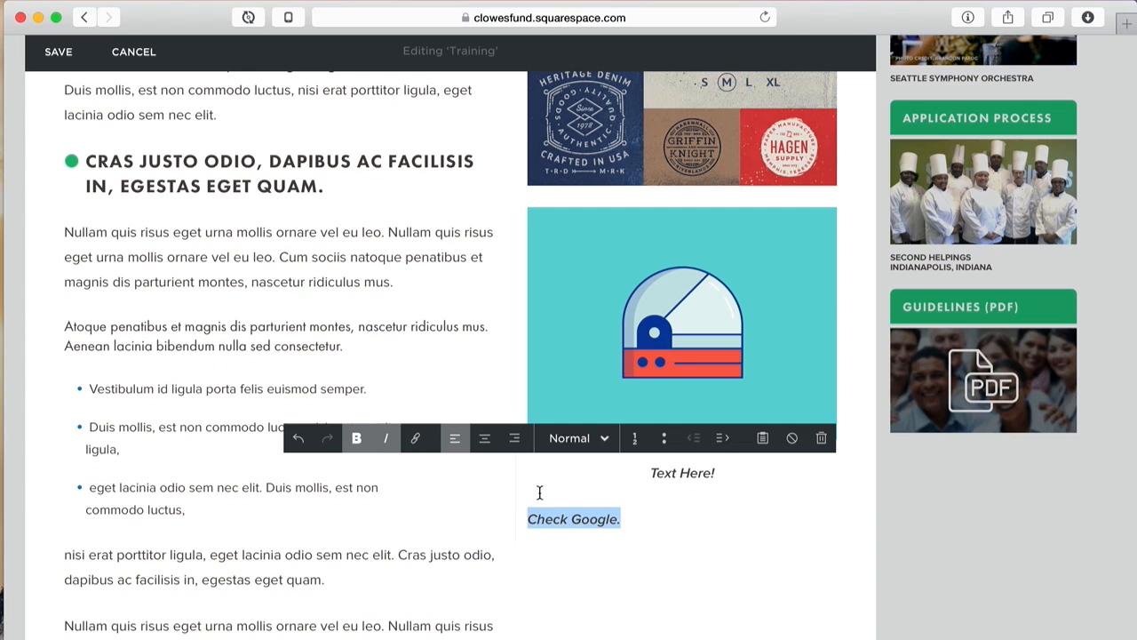
{"action": "left_click", "coordinate": [372, 442]}
{"action": "left_click", "coordinate": [386, 442]}
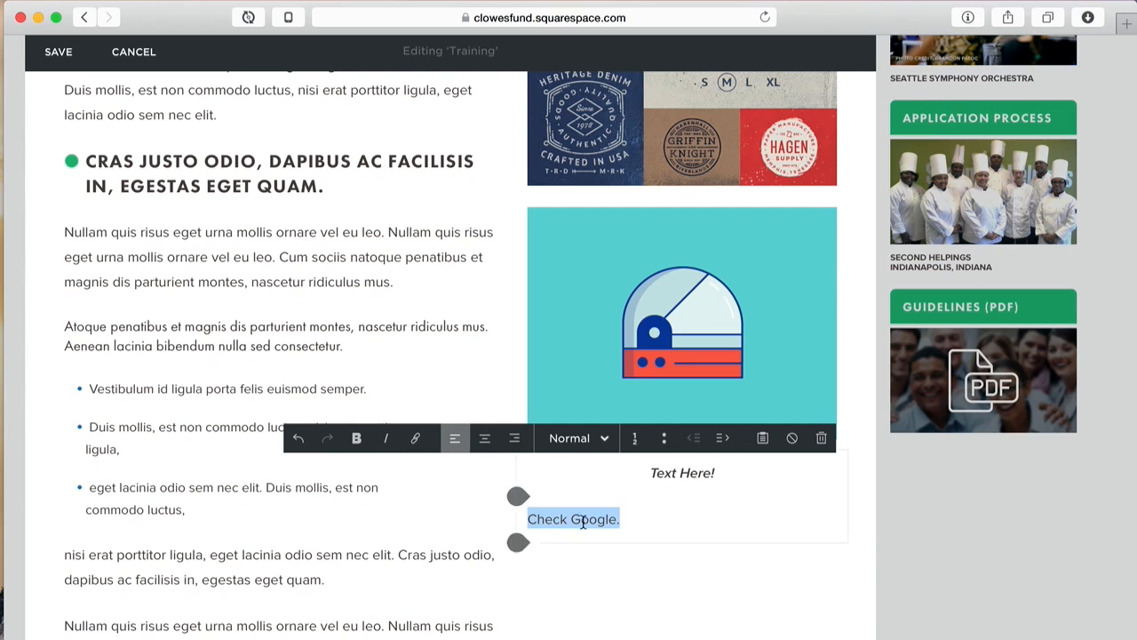
Step: Keep the line in Normal paragraph style and select the words 'Check Google' for linking
{"action": "left_click", "coordinate": [575, 441]}
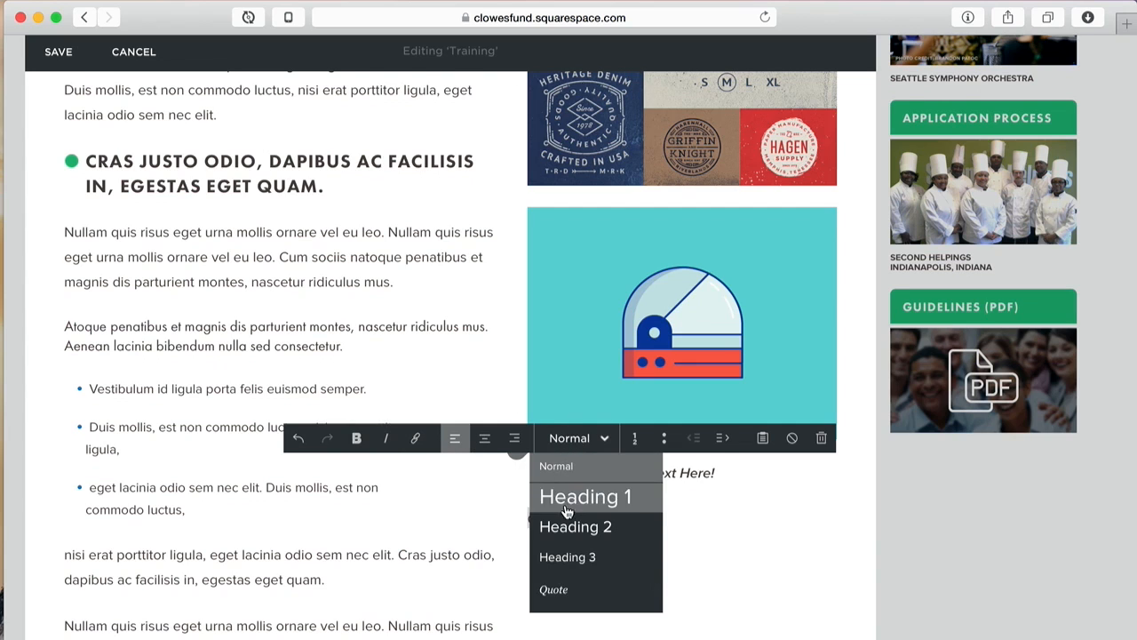
{"action": "left_click", "coordinate": [573, 438]}
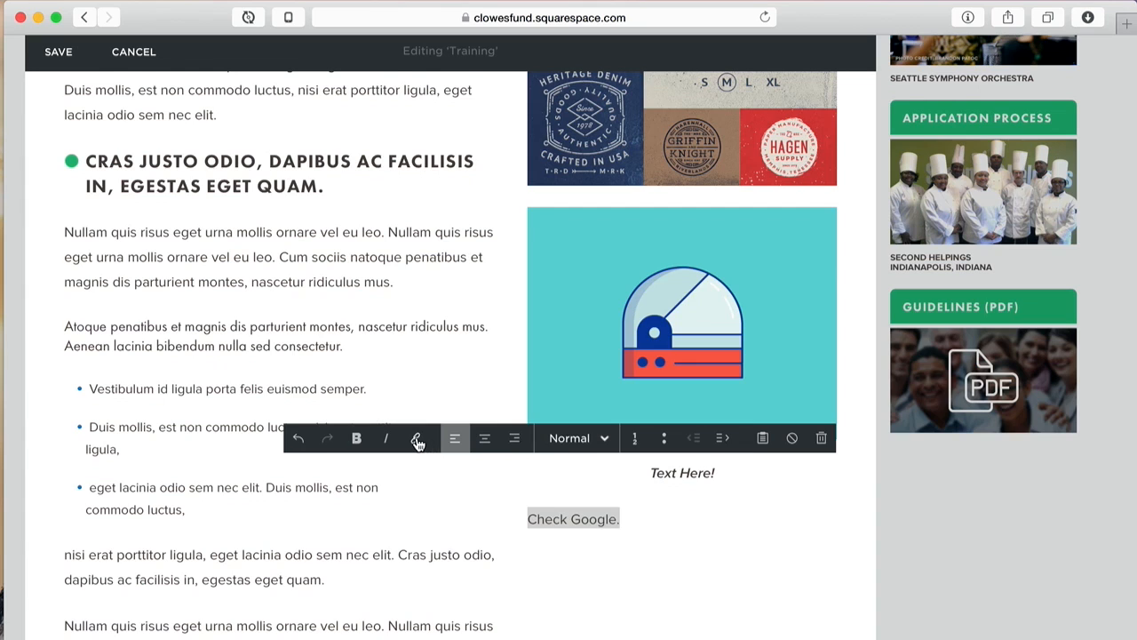
{"action": "left_click", "coordinate": [583, 518]}
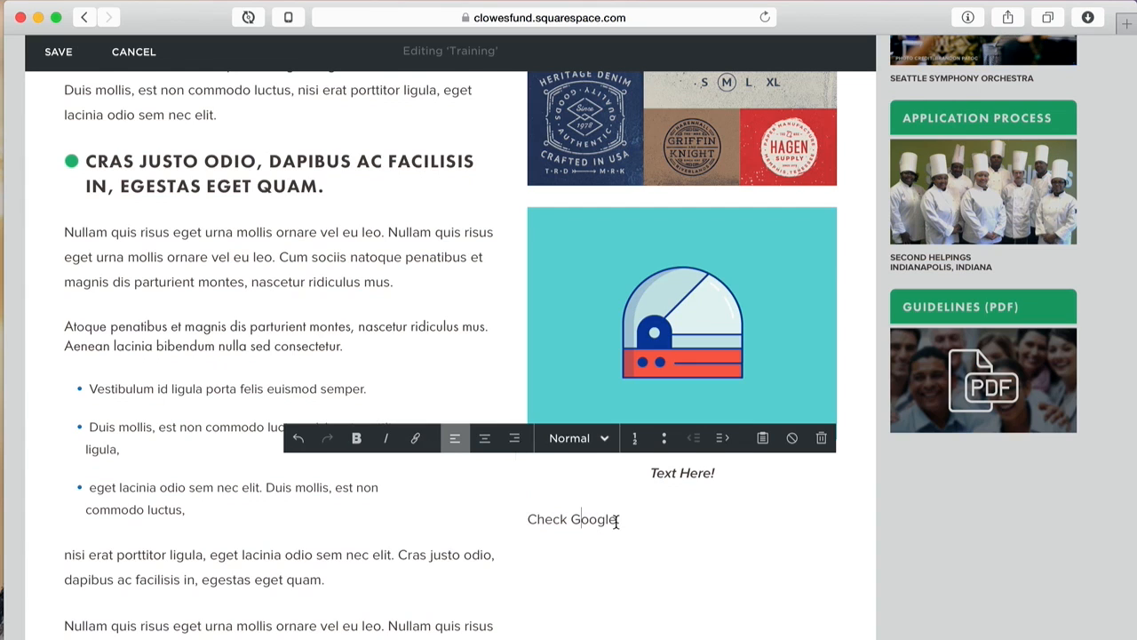
{"action": "left_click_drag", "start_coordinate": [617, 520], "coordinate": [528, 519]}
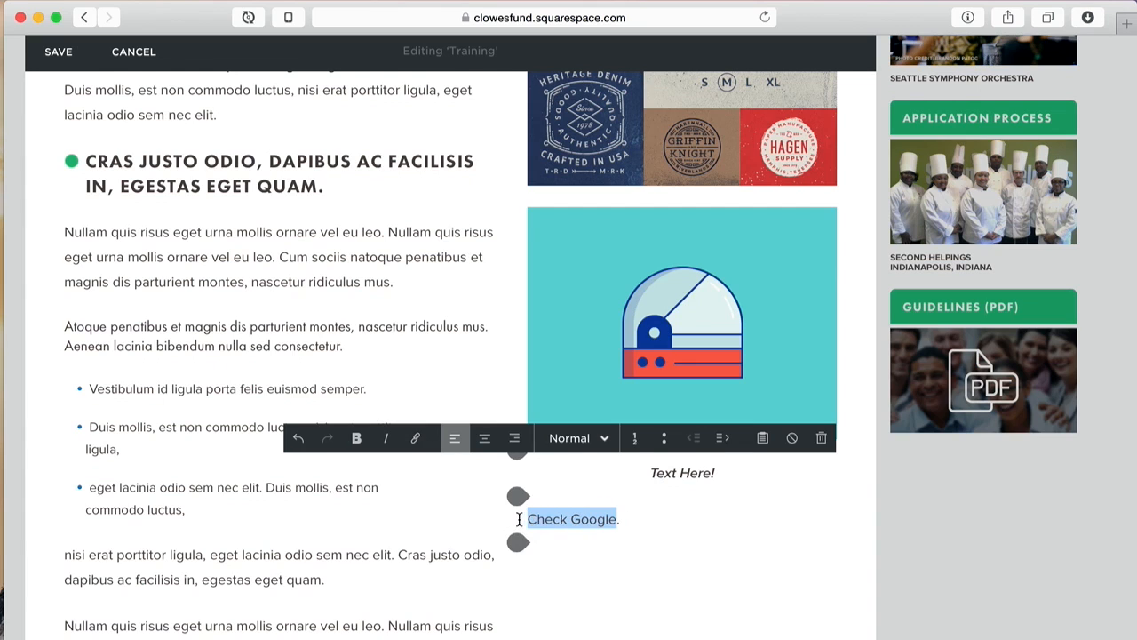
{"action": "left_click", "coordinate": [415, 440]}
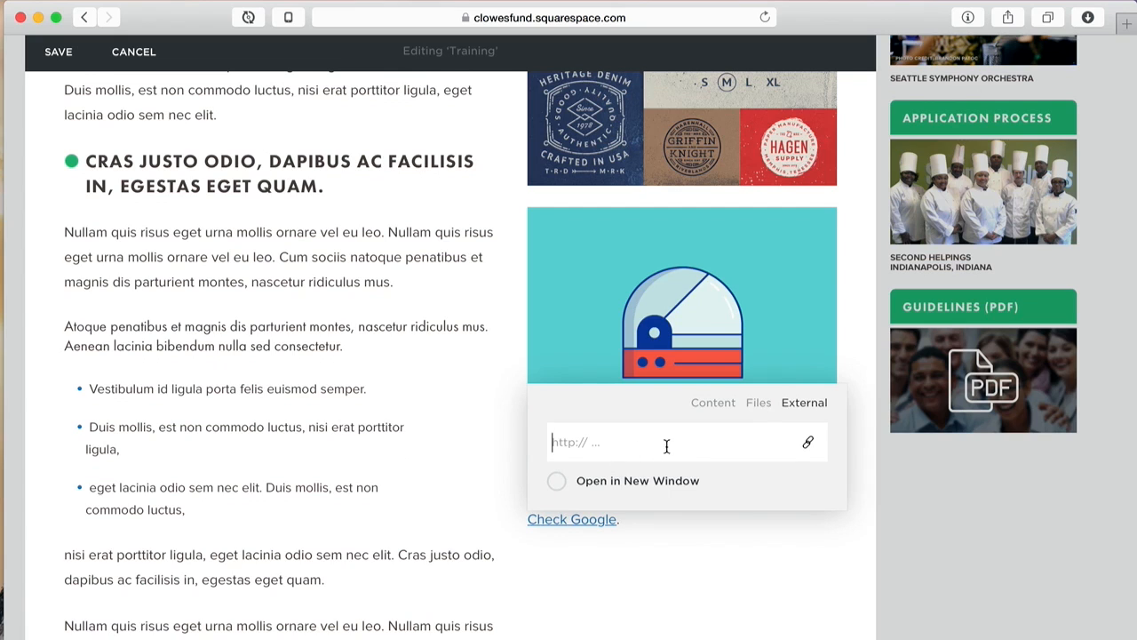
{"action": "type", "text": "http://www.google.com"}
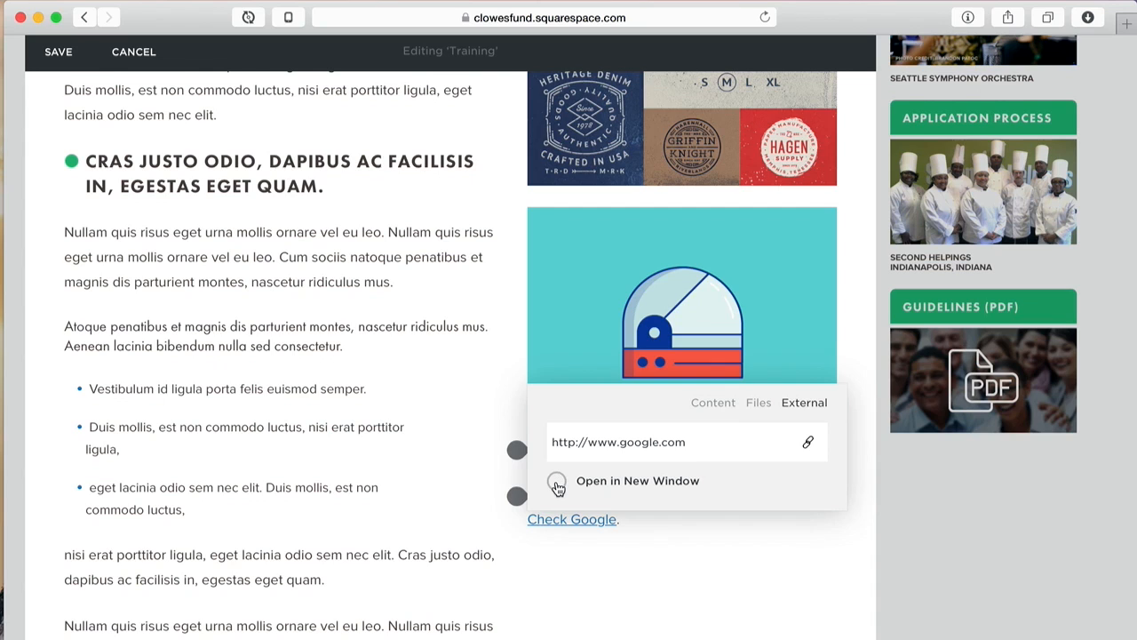
{"action": "left_click", "coordinate": [556, 484]}
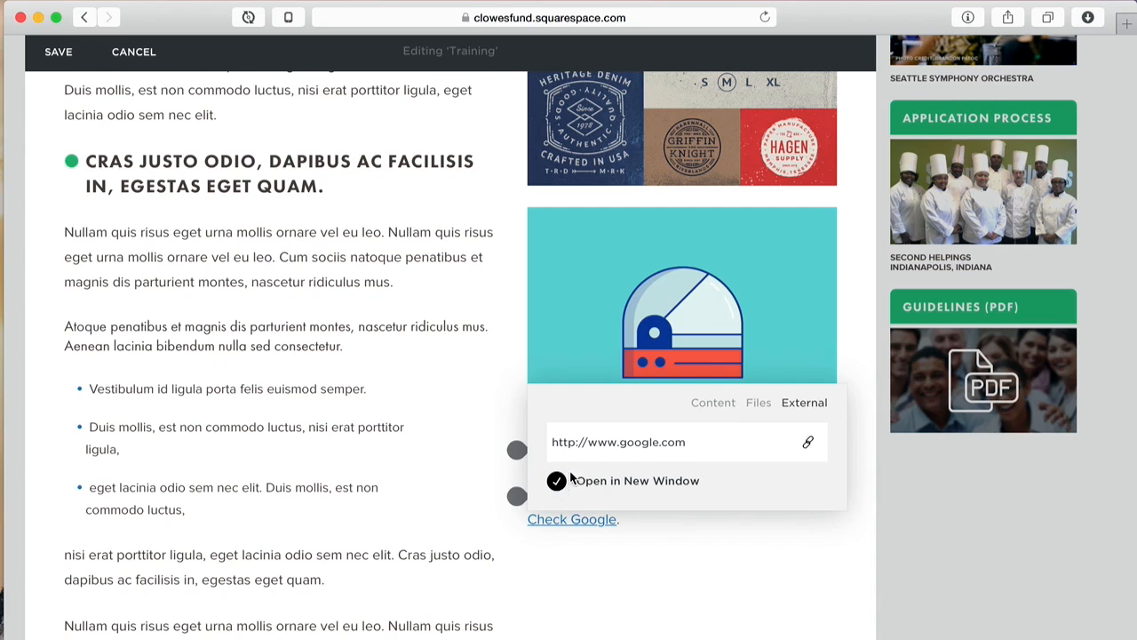
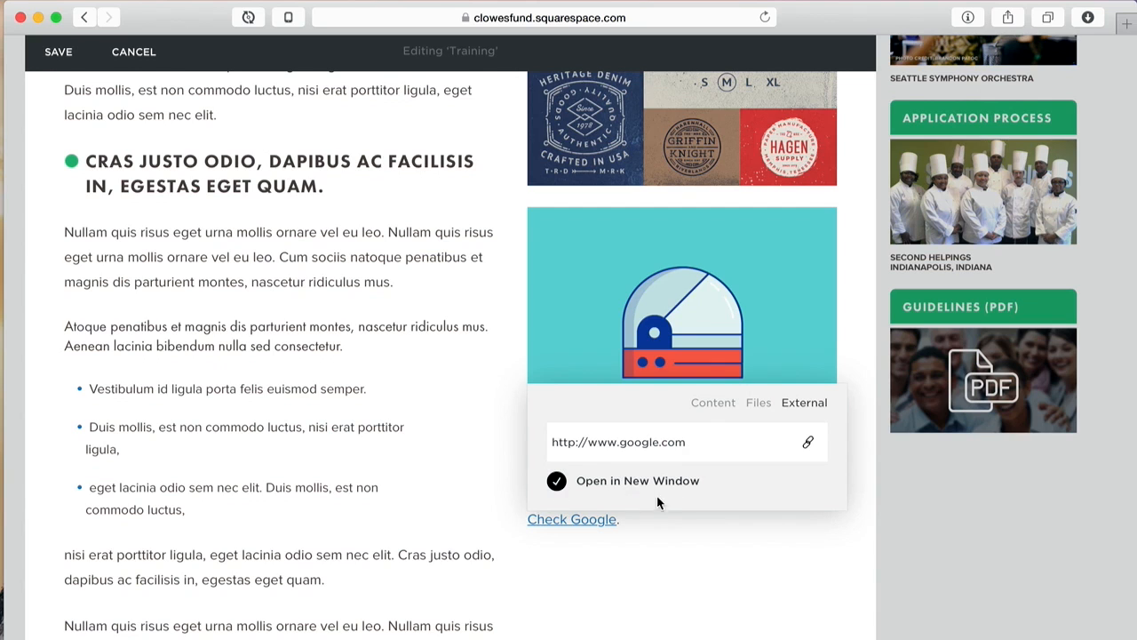
{"action": "left_click", "coordinate": [754, 441]}
{"action": "key", "text": "Return"}
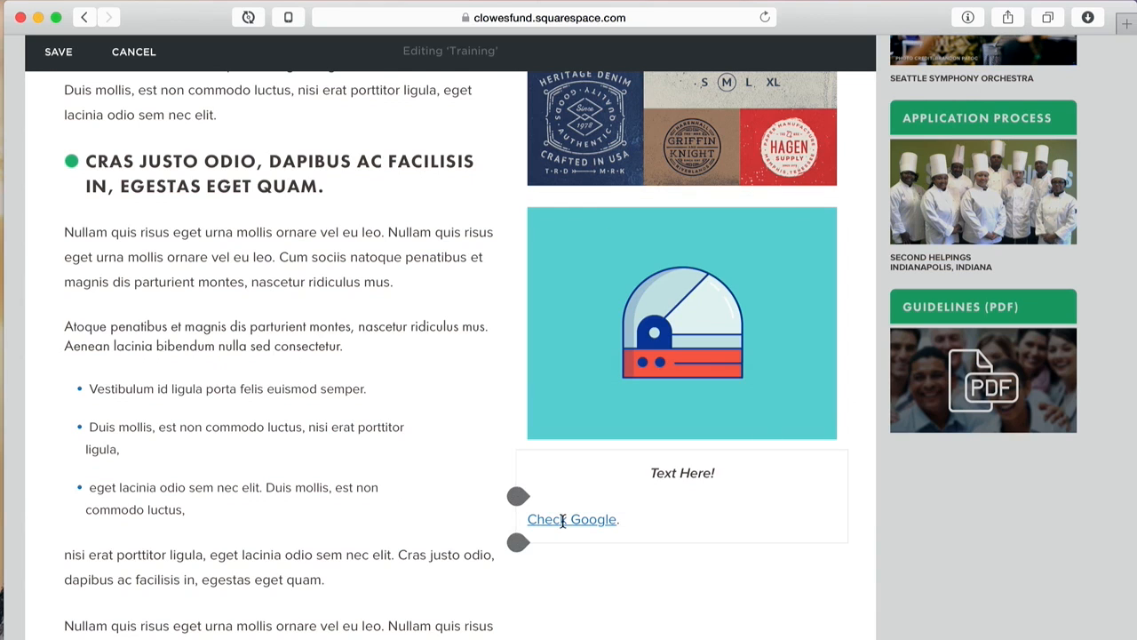
{"action": "left_click", "coordinate": [720, 527]}
Step: Add a 'Contact Us Now.' line below 'Check Google.' and select it
{"action": "key", "text": "Return"}
{"action": "type", "text": "Conta"}
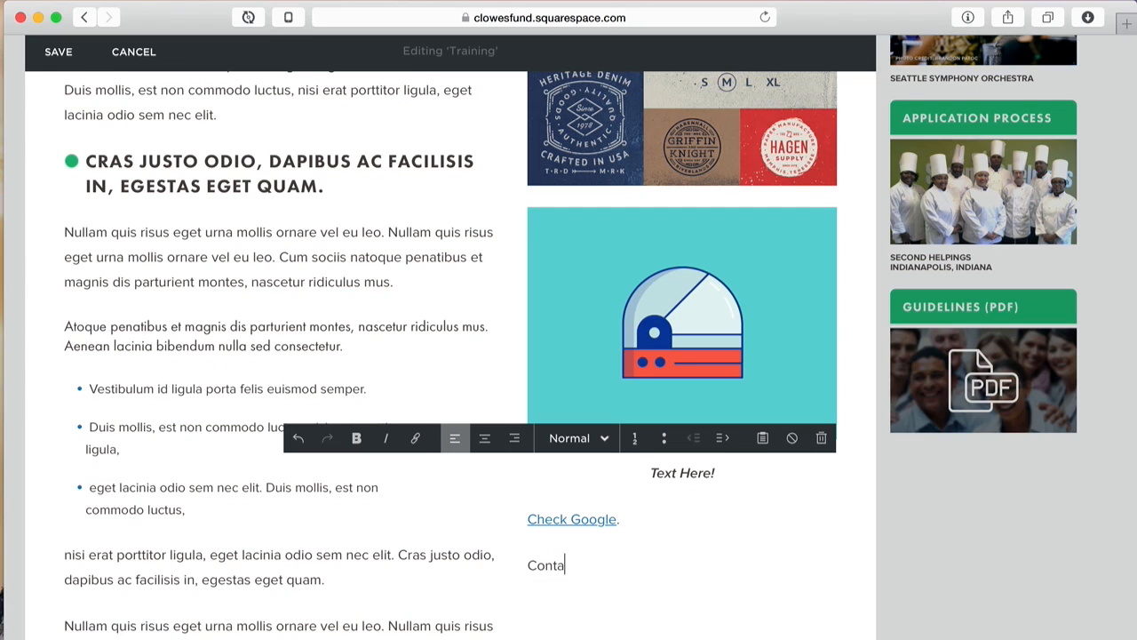
{"action": "type", "text": "ct Us Now."}
{"action": "left_click_drag", "start_coordinate": [629, 569], "coordinate": [518, 565]}
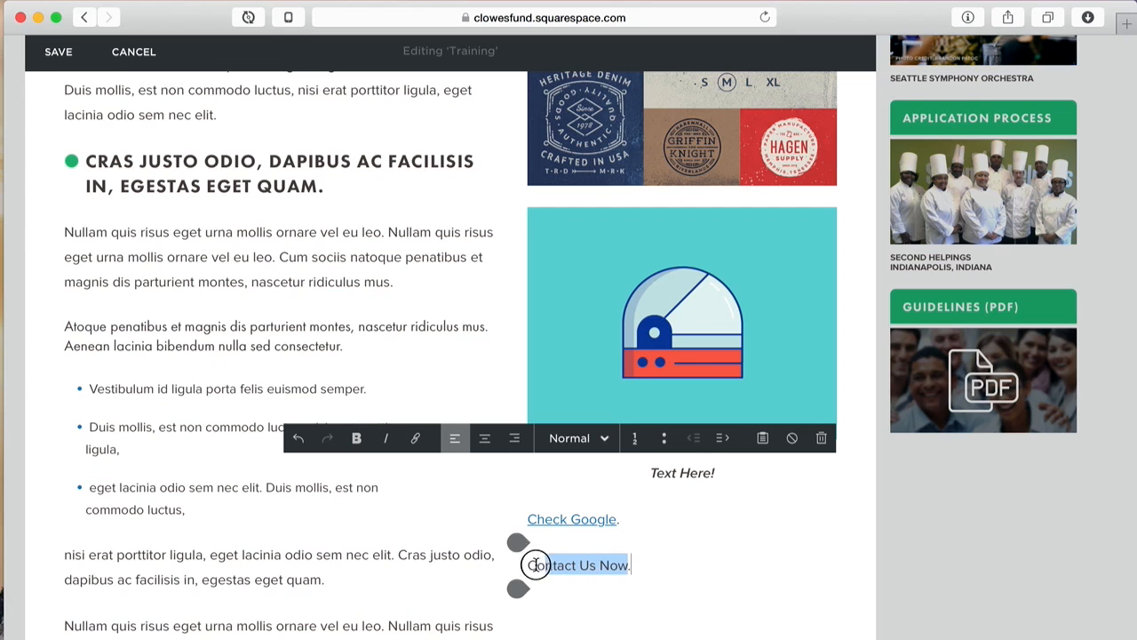
Step: Link 'Contact Us Now.' to the site's Contact page and verify the link
{"action": "left_click", "coordinate": [413, 438]}
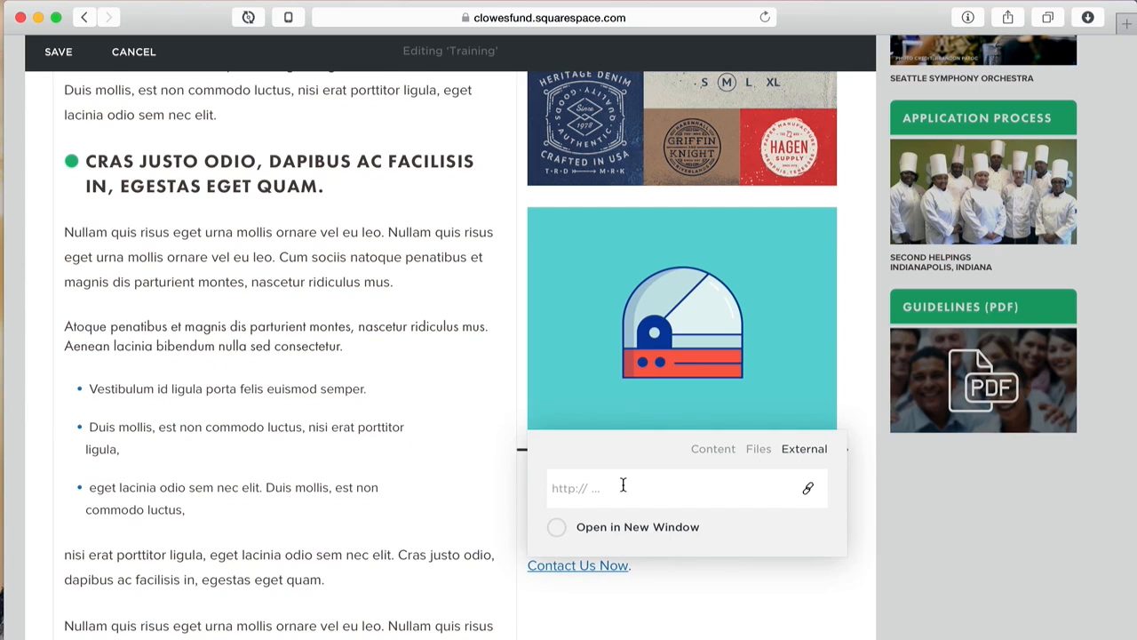
{"action": "left_click", "coordinate": [720, 451]}
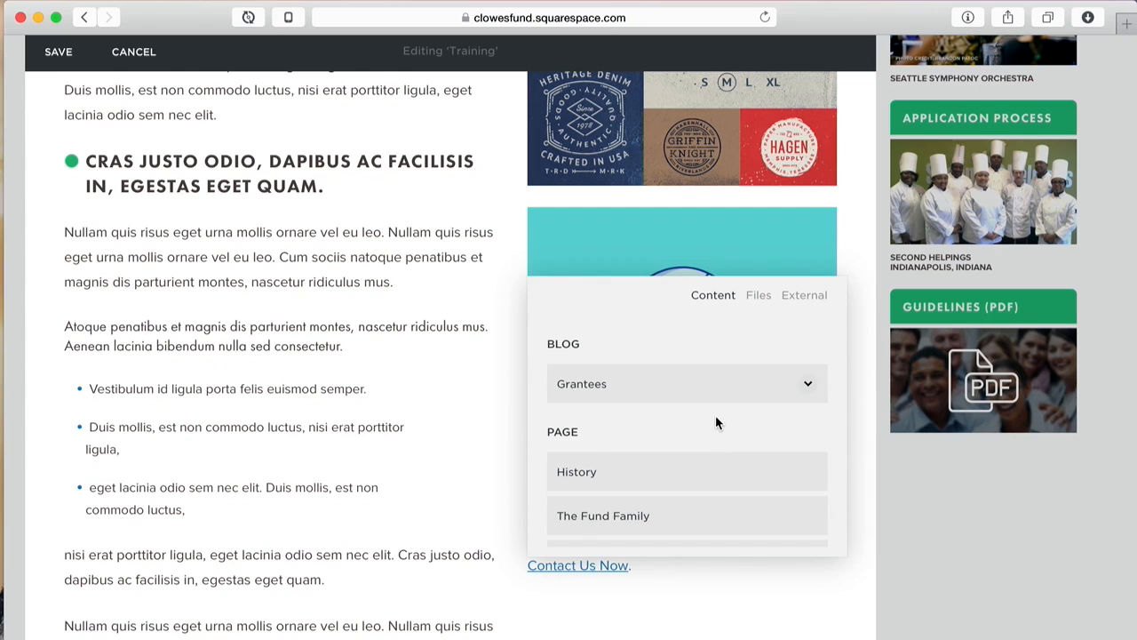
{"action": "scroll", "coordinate": [716, 415], "scroll_direction": "down", "scroll_amount": 5}
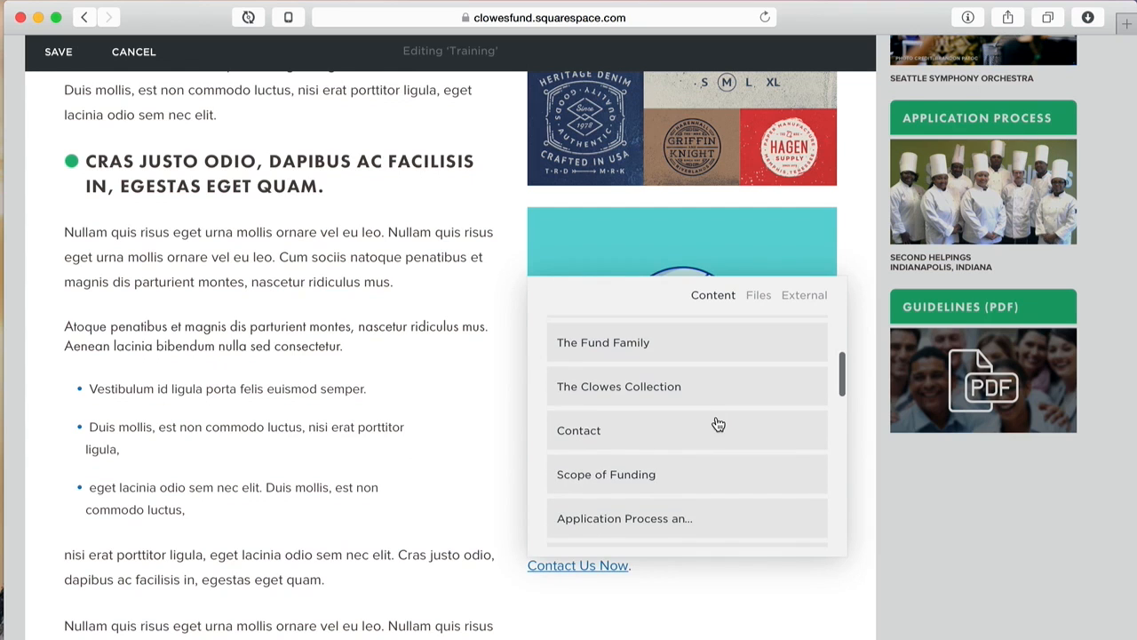
{"action": "left_click", "coordinate": [578, 431]}
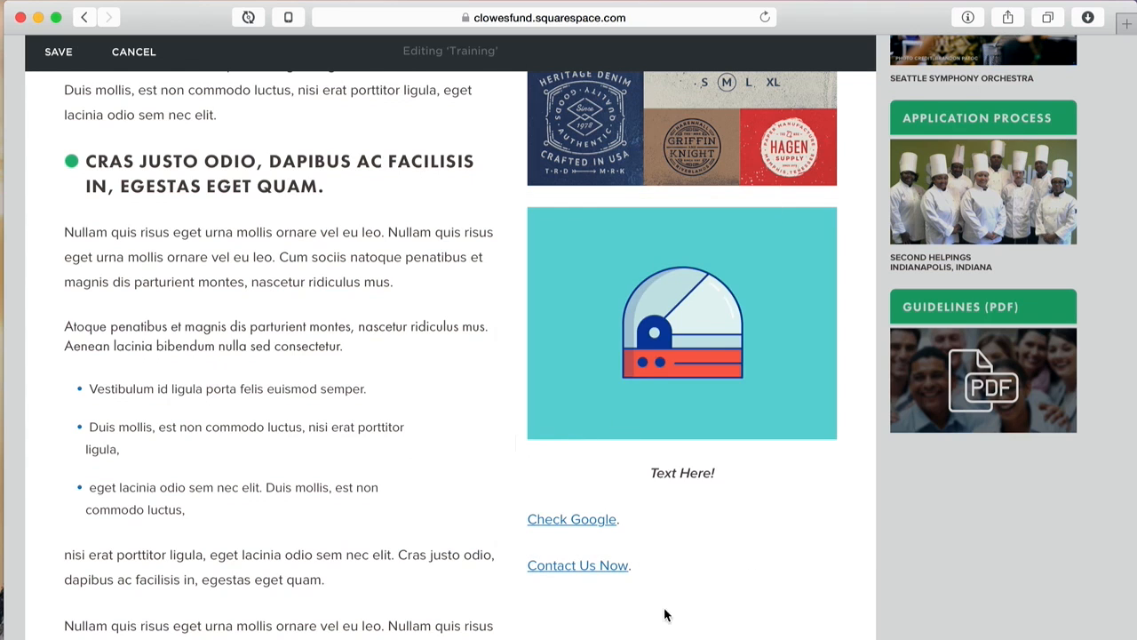
{"action": "left_click", "coordinate": [602, 565]}
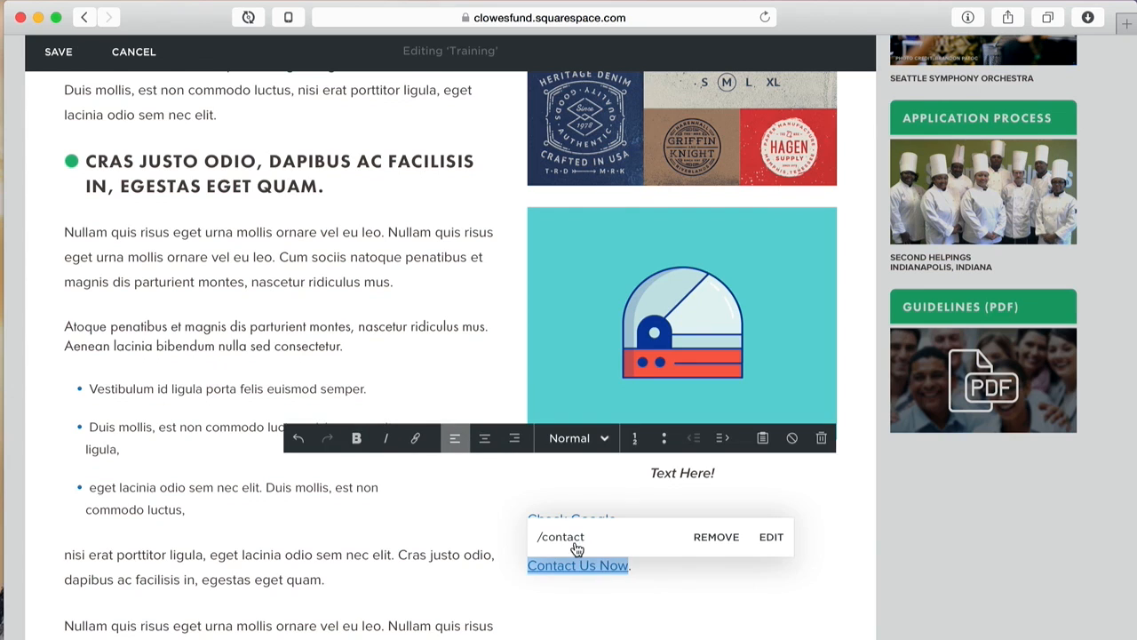
{"action": "left_click", "coordinate": [734, 618]}
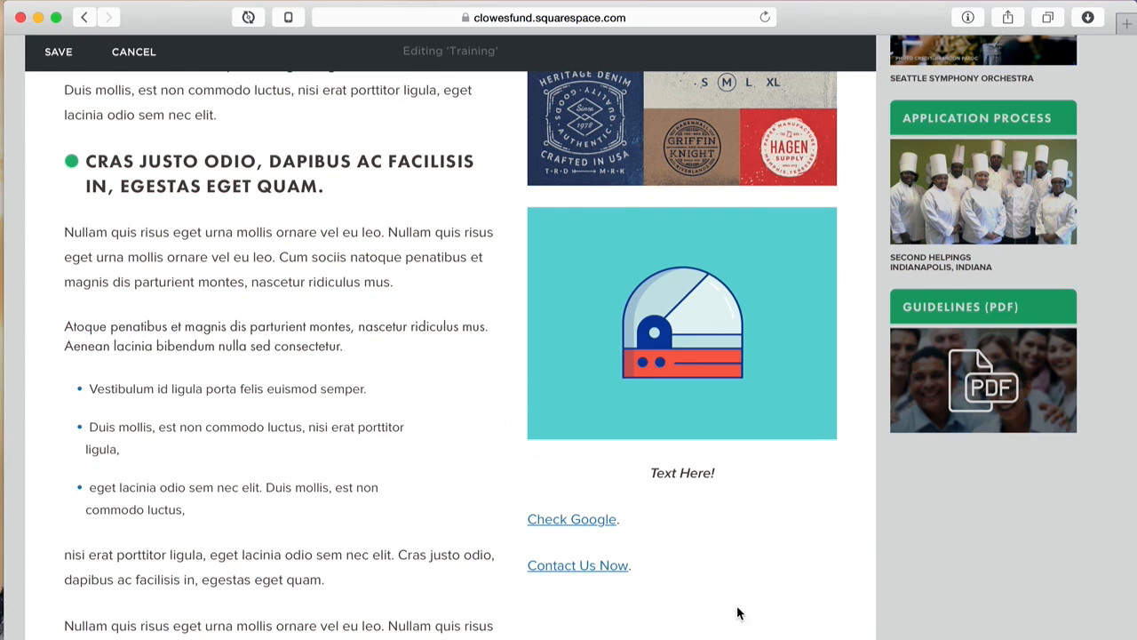
{"action": "left_click", "coordinate": [733, 567]}
Step: Add a 'Download PDF Here.' line below 'Contact Us Now.' and select it
{"action": "key", "text": "Return"}
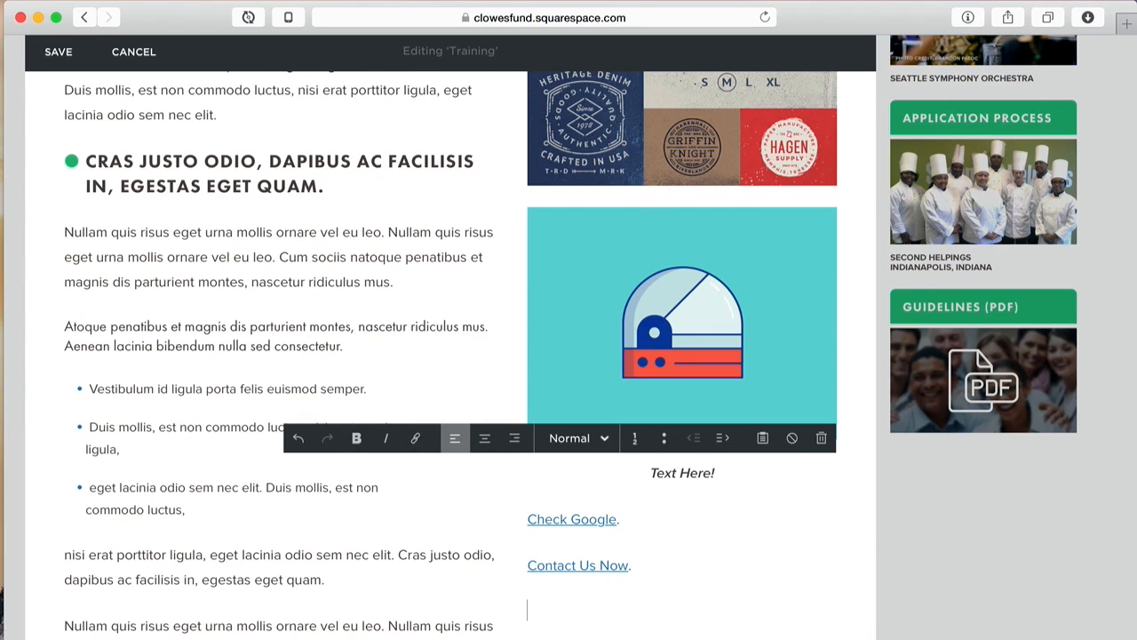
{"action": "type", "text": "Download PDF"}
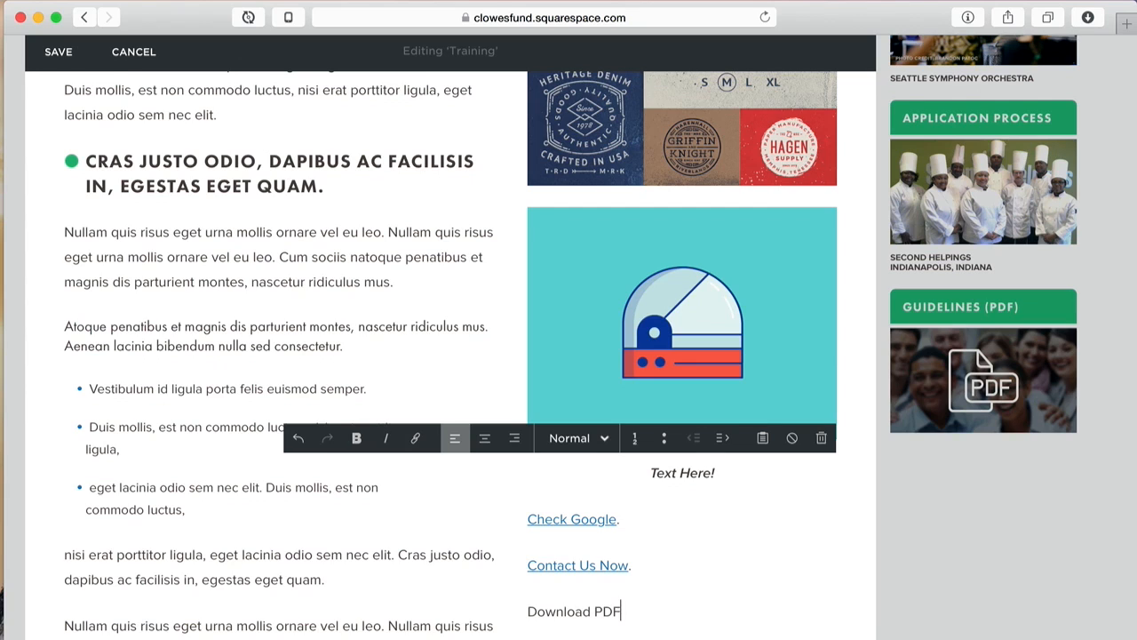
{"action": "type", "text": " Here."}
{"action": "left_click_drag", "start_coordinate": [656, 612], "coordinate": [523, 612]}
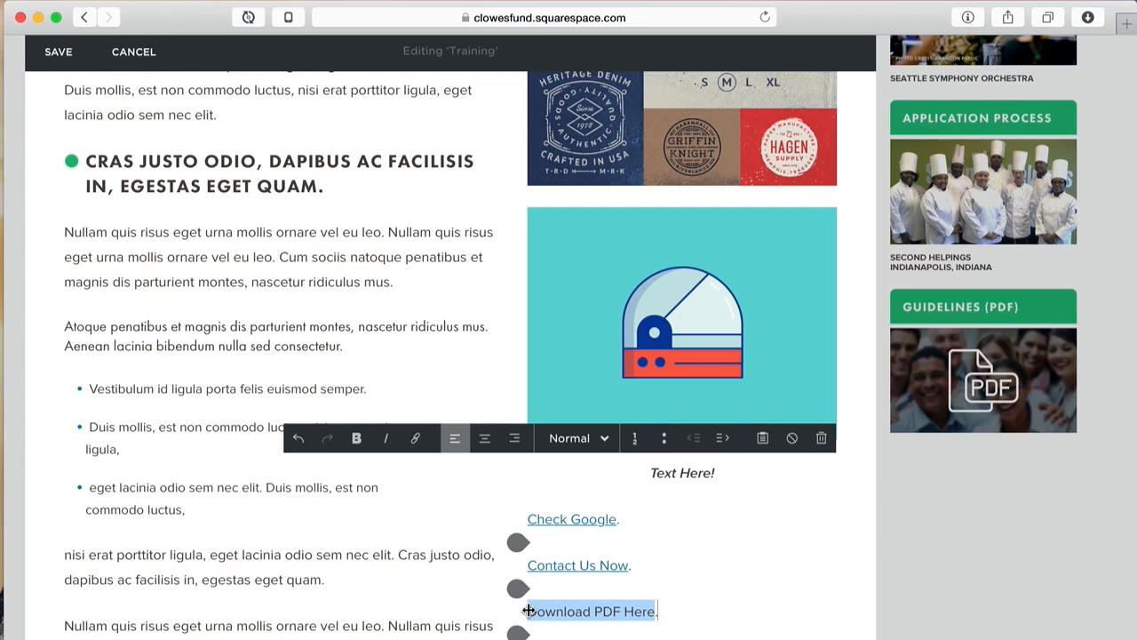
Step: Link 'Download PDF Here.' to an existing uploaded PDF, opening in a new window
{"action": "left_click", "coordinate": [415, 441]}
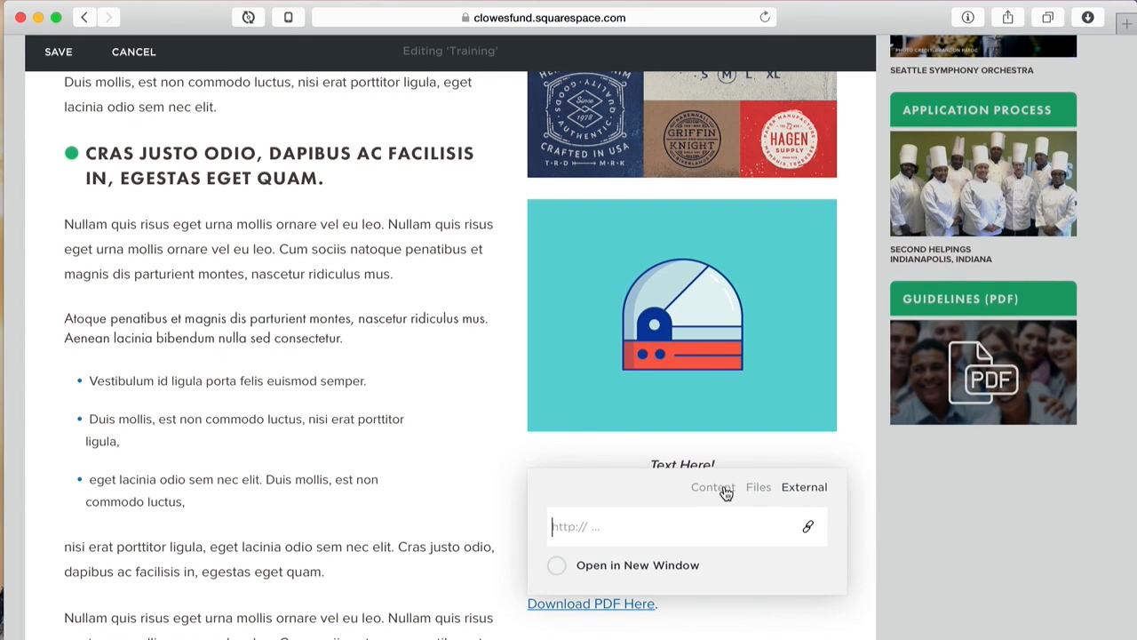
{"action": "left_click", "coordinate": [758, 487]}
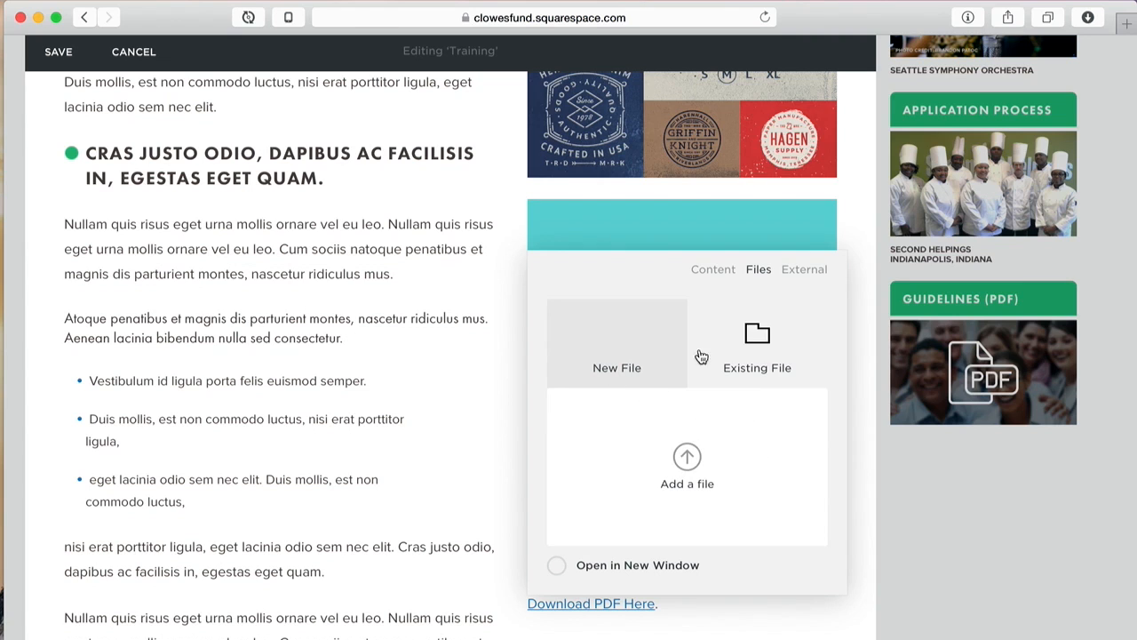
{"action": "left_click", "coordinate": [755, 345]}
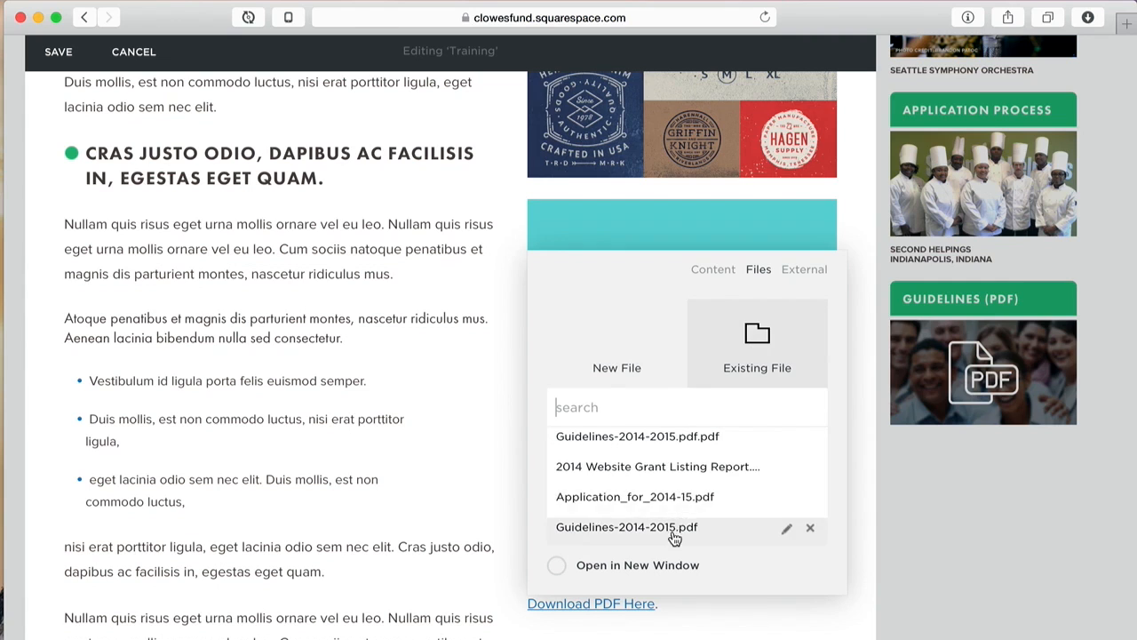
{"action": "scroll", "coordinate": [702, 469], "scroll_direction": "down", "scroll_amount": 2}
{"action": "scroll", "coordinate": [706, 469], "scroll_direction": "down", "scroll_amount": 1}
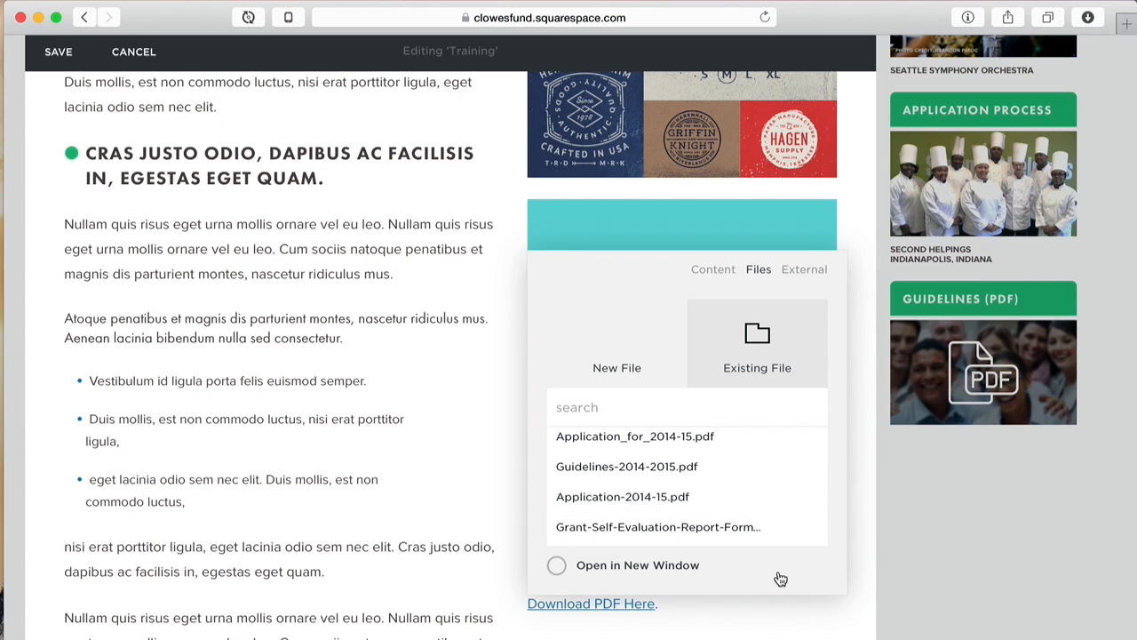
{"action": "left_click", "coordinate": [639, 567]}
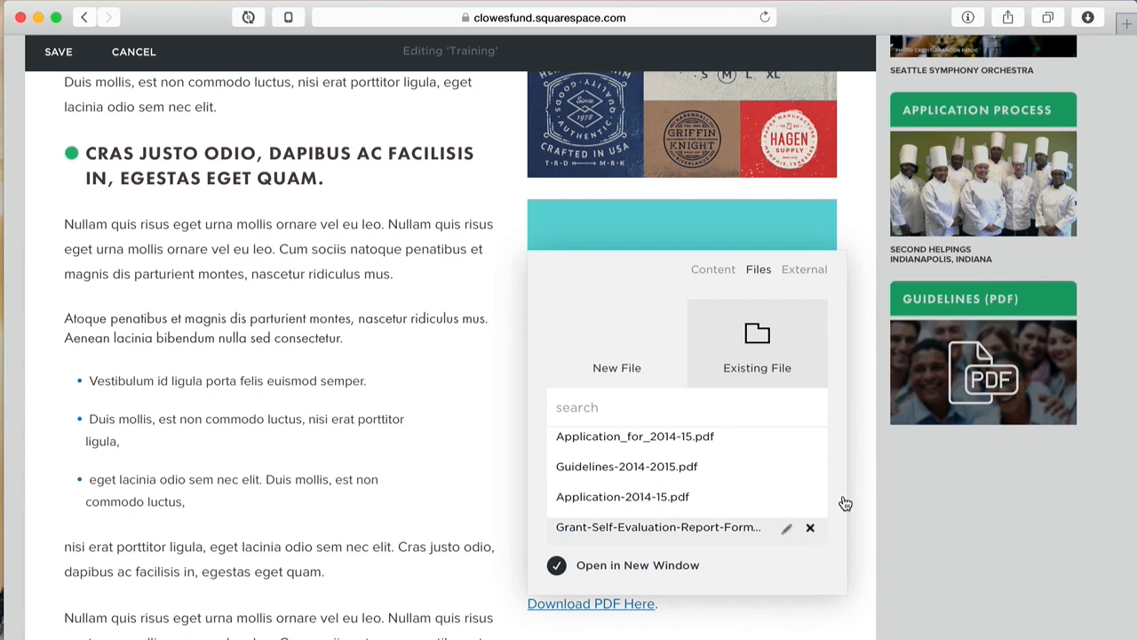
{"action": "scroll", "coordinate": [720, 502], "scroll_direction": "down", "scroll_amount": 5}
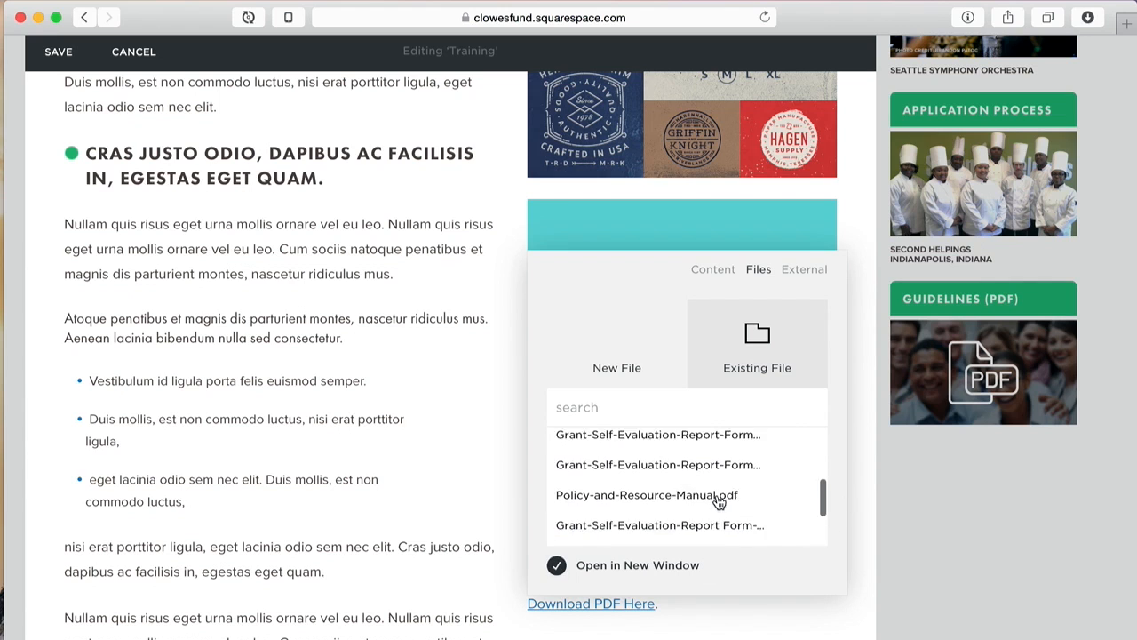
{"action": "scroll", "coordinate": [720, 502], "scroll_direction": "down", "scroll_amount": 2}
{"action": "scroll", "coordinate": [718, 500], "scroll_direction": "up", "scroll_amount": 6}
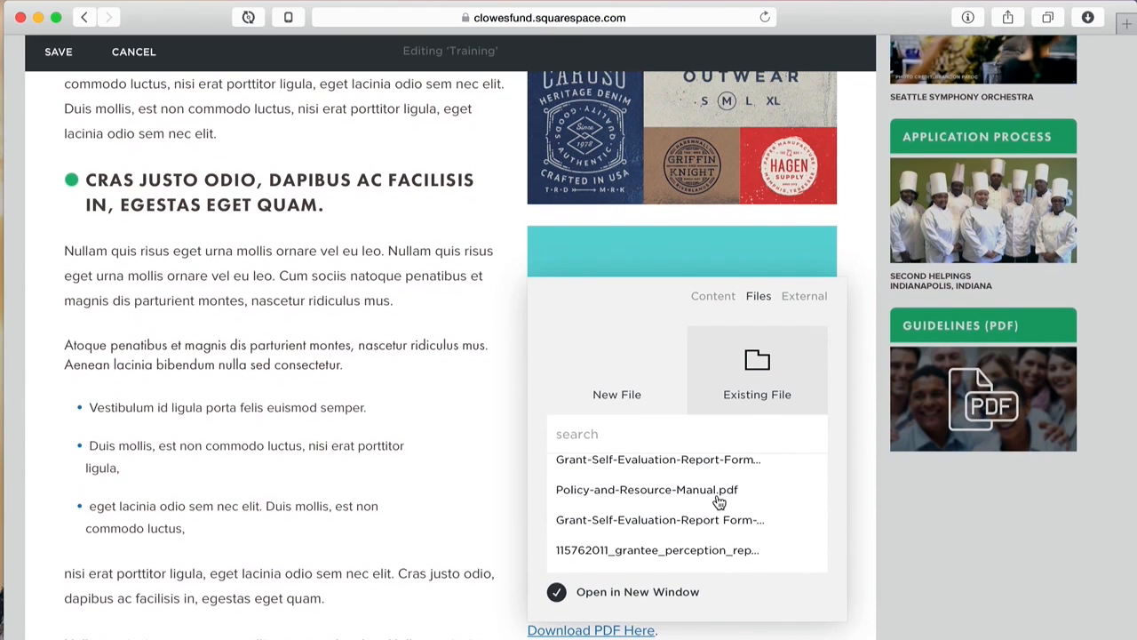
{"action": "left_click", "coordinate": [861, 489]}
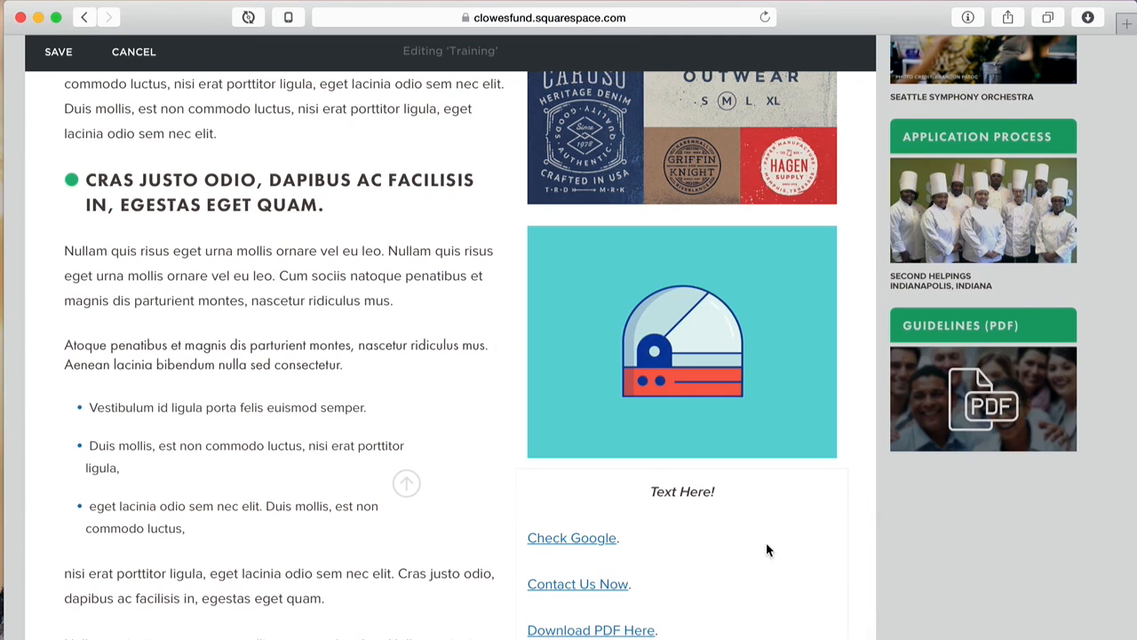
{"action": "left_click", "coordinate": [597, 633]}
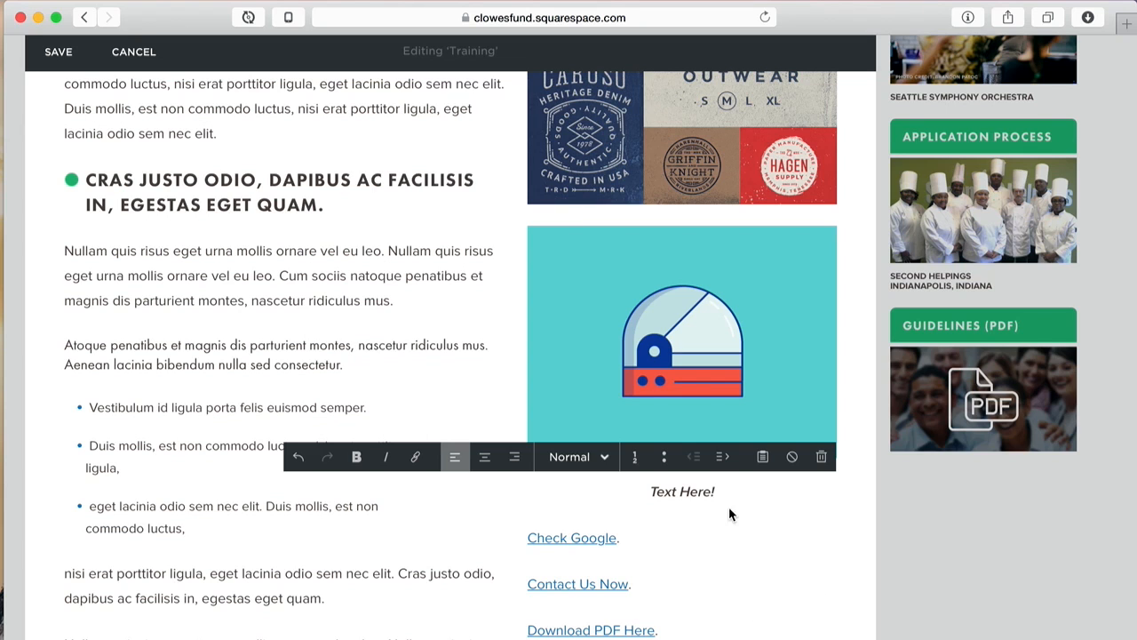
Step: Save the Training page edits
{"action": "scroll", "coordinate": [694, 587], "scroll_direction": "down", "scroll_amount": 4}
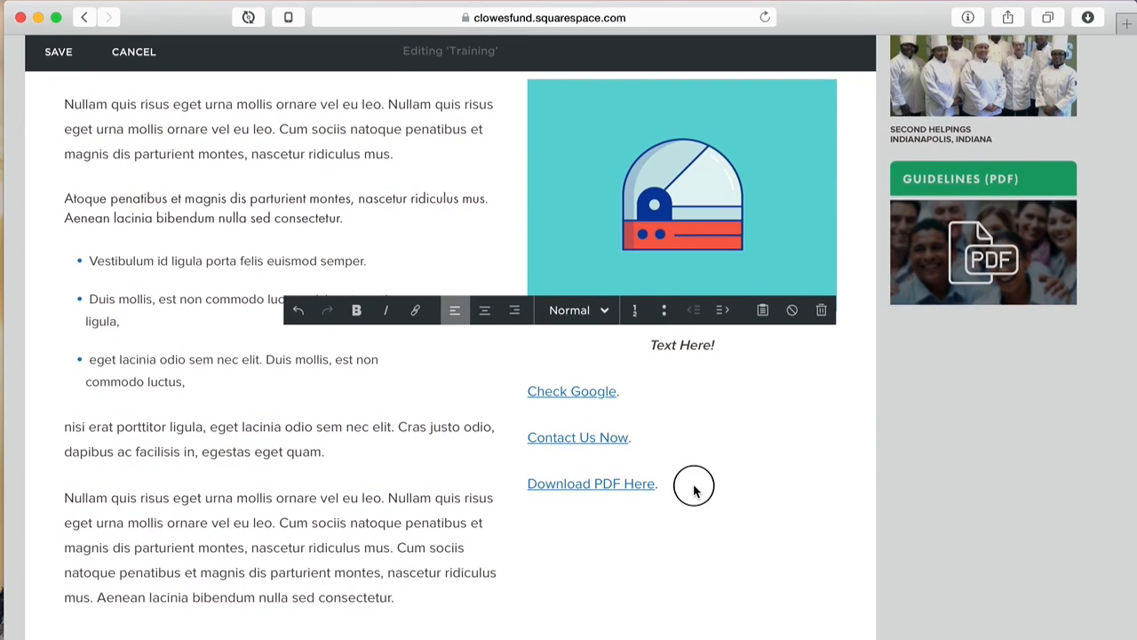
{"action": "left_click", "coordinate": [332, 371]}
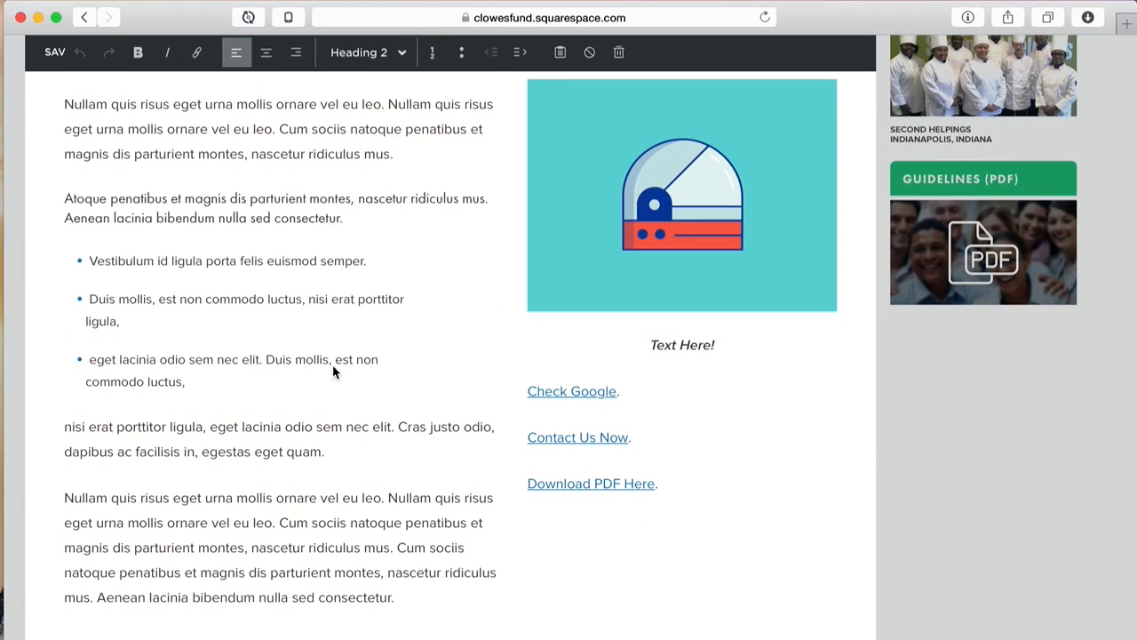
{"action": "left_click", "coordinate": [694, 489]}
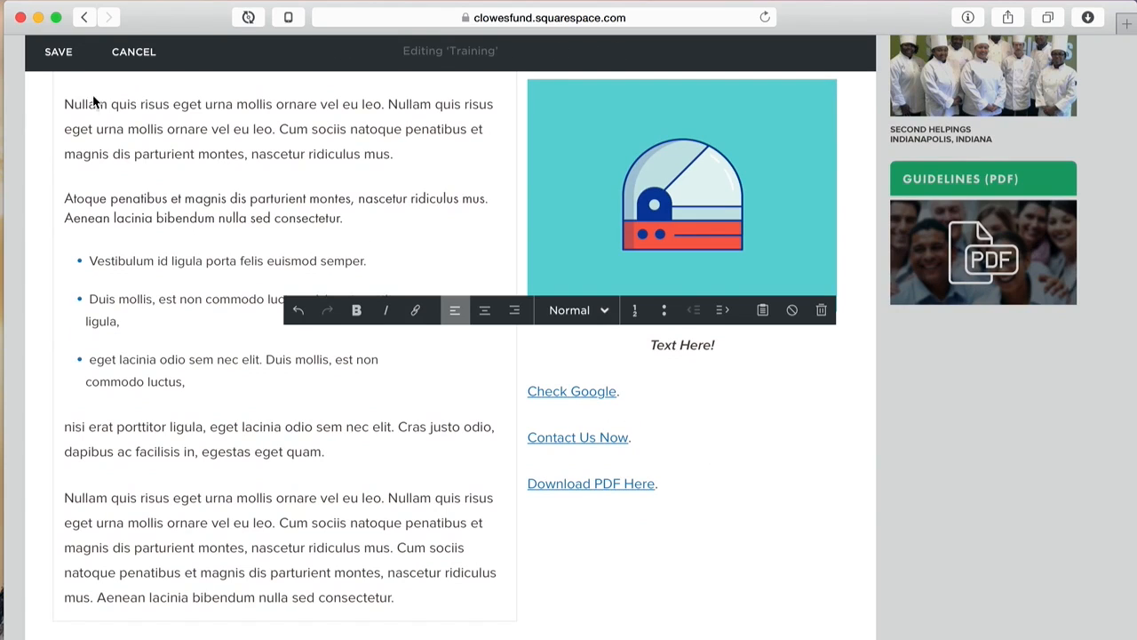
{"action": "left_click", "coordinate": [58, 52]}
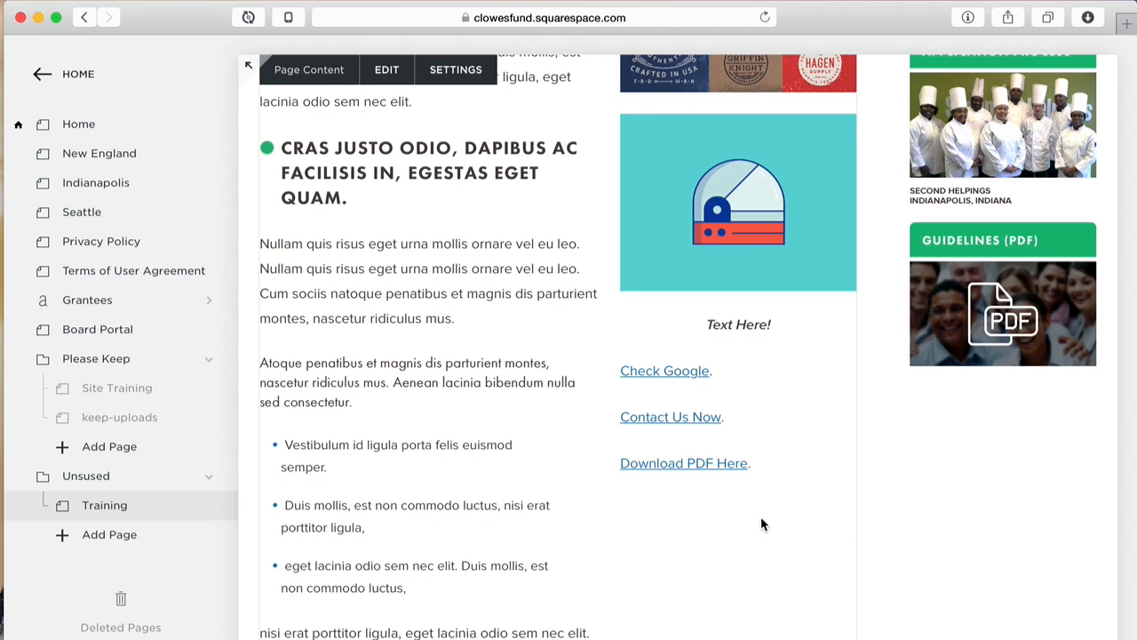
Step: Reopen the page content and add a 'New PDF Here.' line below 'Download PDF Here.'
{"action": "left_click", "coordinate": [387, 70]}
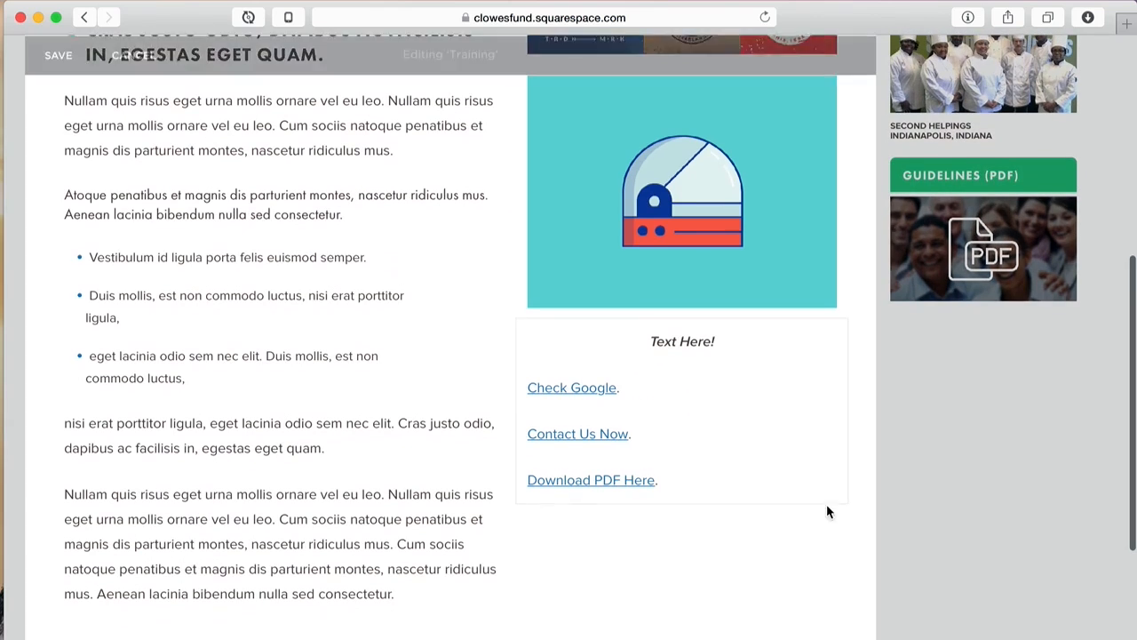
{"action": "left_click", "coordinate": [785, 479]}
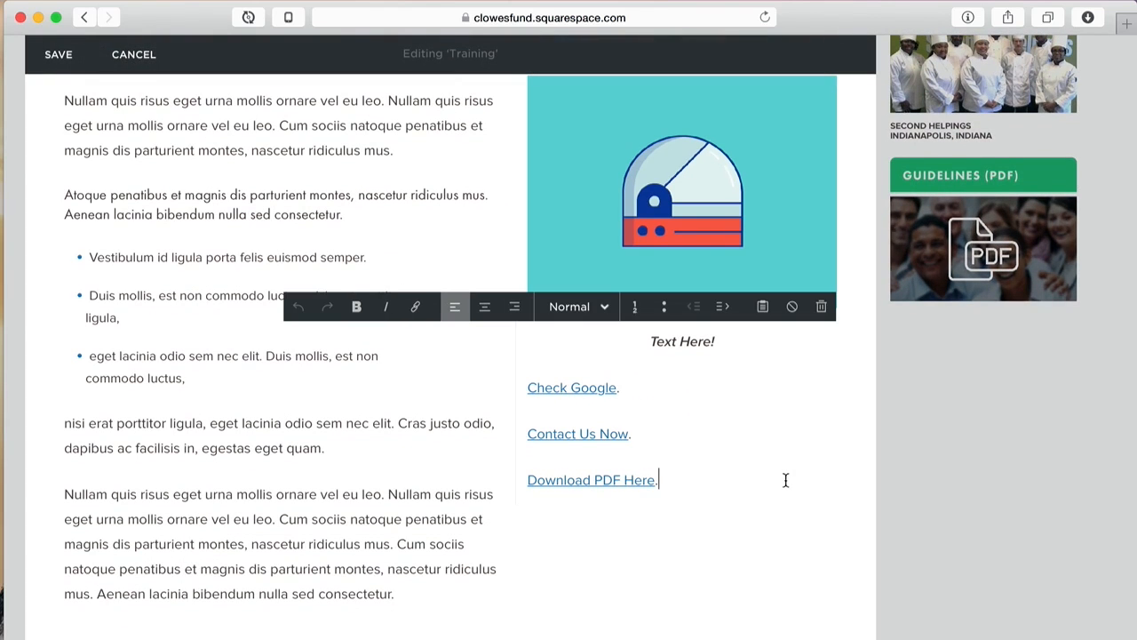
{"action": "key", "text": "Return"}
{"action": "type", "text": "New"}
{"action": "type", "text": "PDF Here."}
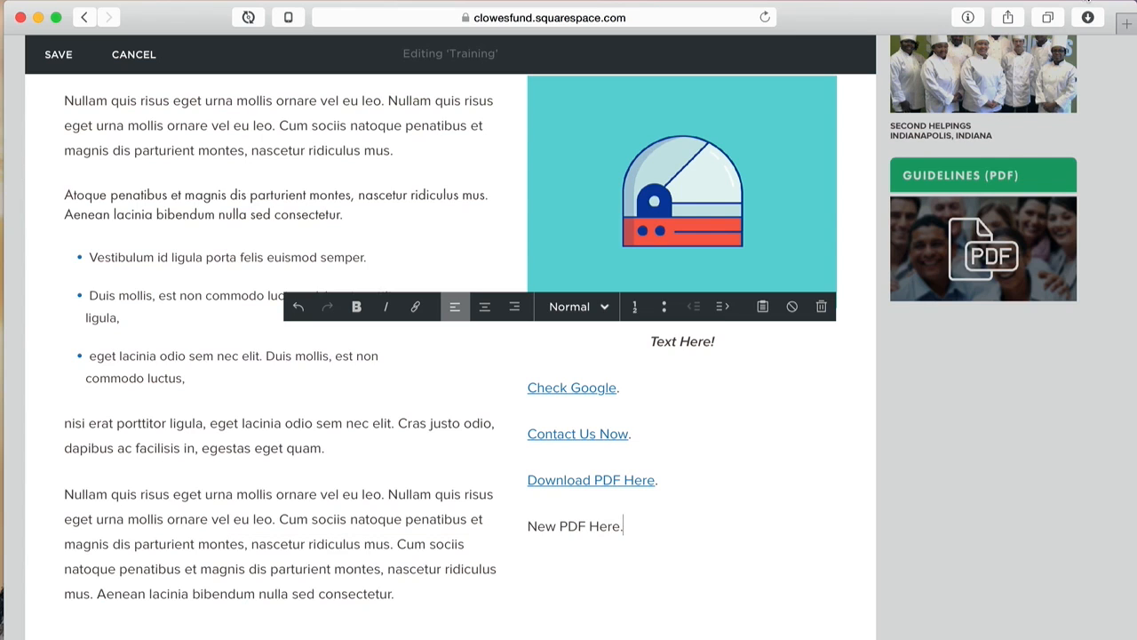
{"action": "key", "text": "super+space"}
{"action": "type", "text": "acro"}
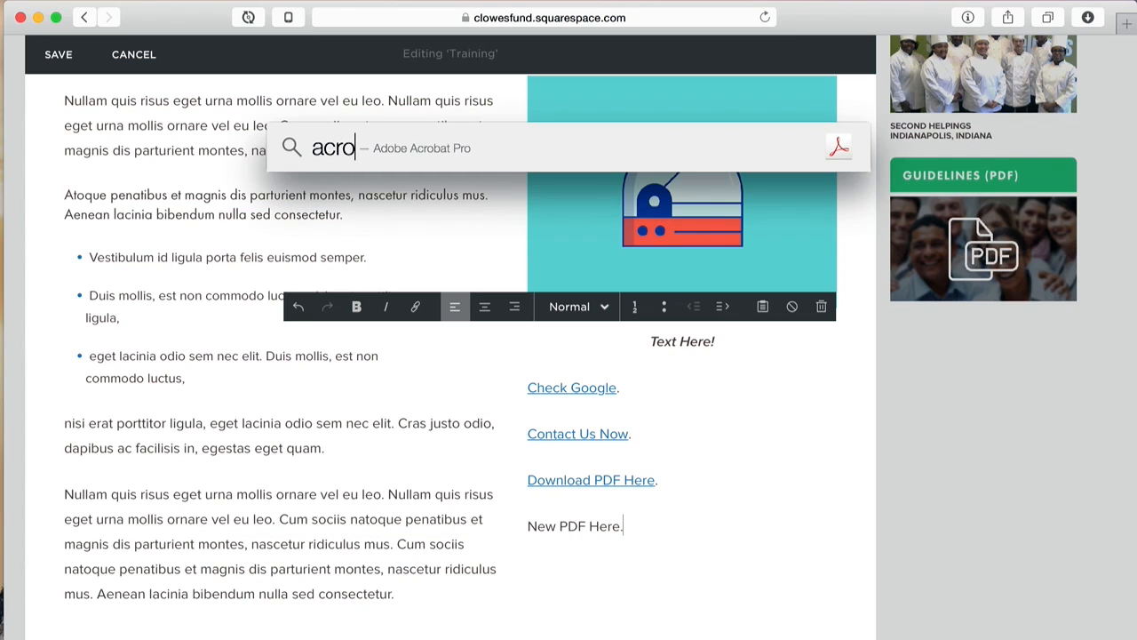
Step: Launch Adobe Acrobat Pro and create a PDF from the asset1 image in the Assets folder
{"action": "key", "text": "Down"}
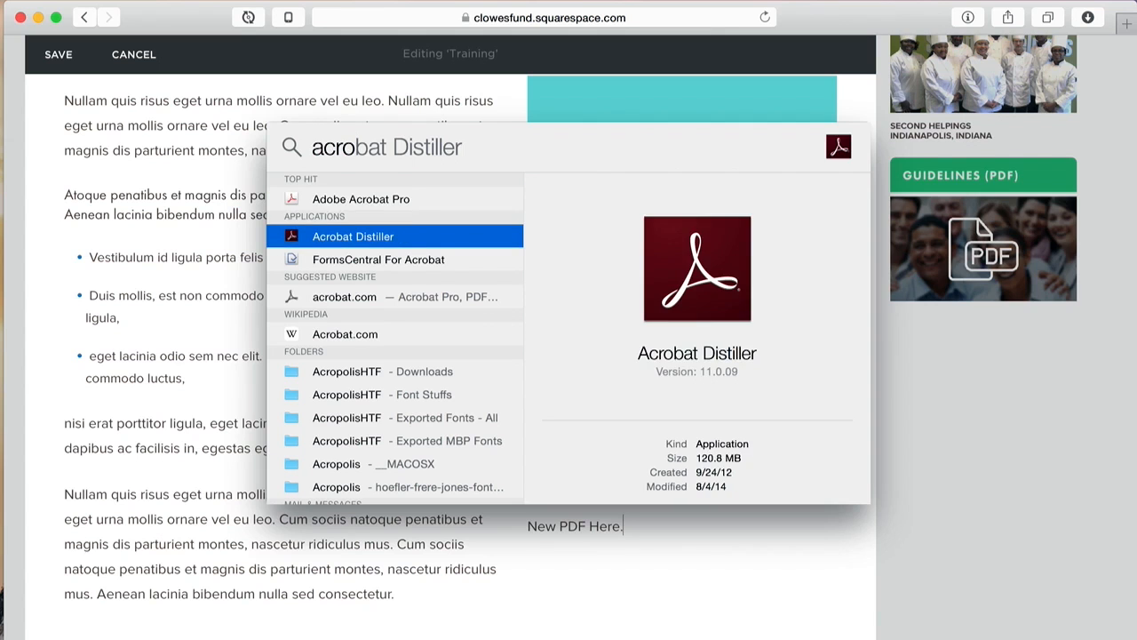
{"action": "key", "text": "Up"}
{"action": "key", "text": "Return"}
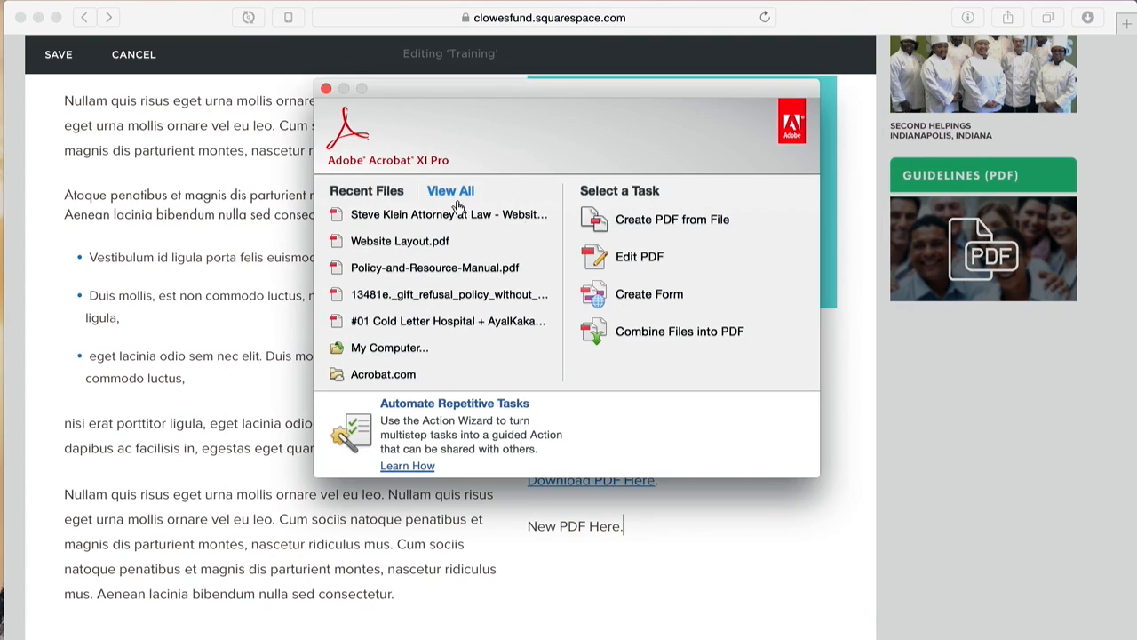
{"action": "left_click", "coordinate": [674, 222]}
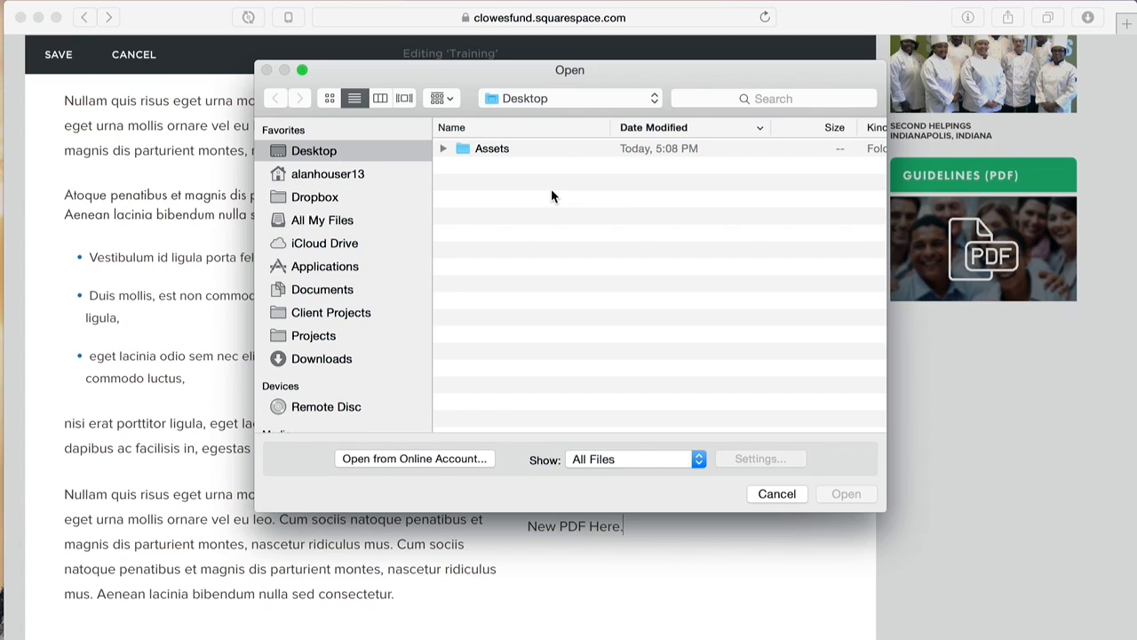
{"action": "key", "text": "super+Tab"}
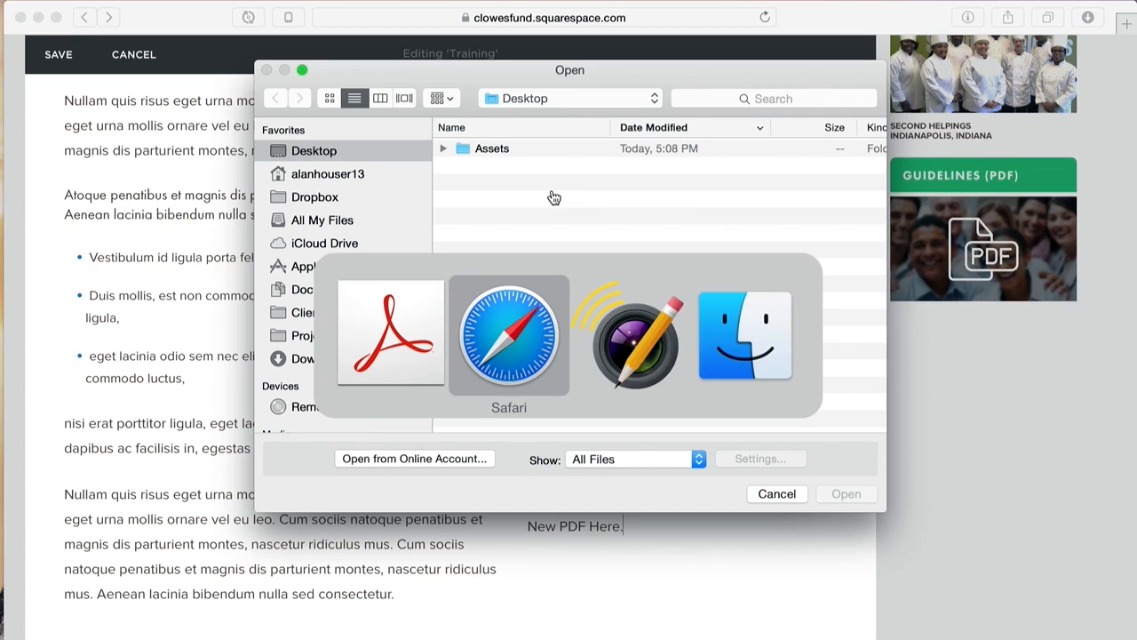
{"action": "key", "text": "super+Tab"}
{"action": "key", "text": "super+Tab"}
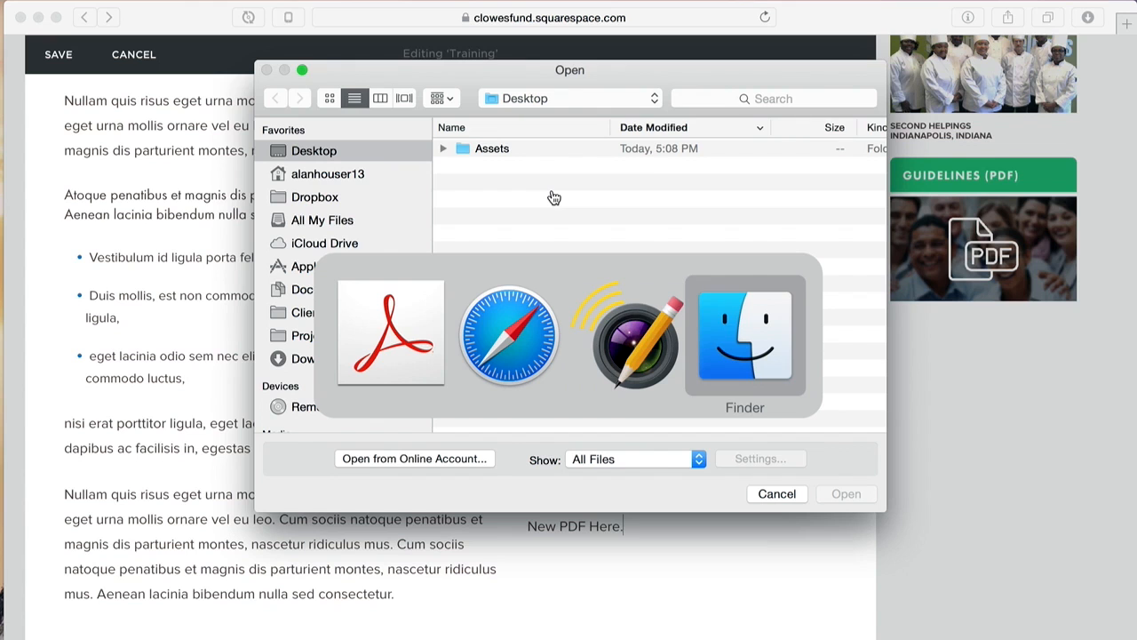
{"action": "key", "text": "super+Tab"}
{"action": "key", "text": "Down"}
{"action": "key", "text": "Right"}
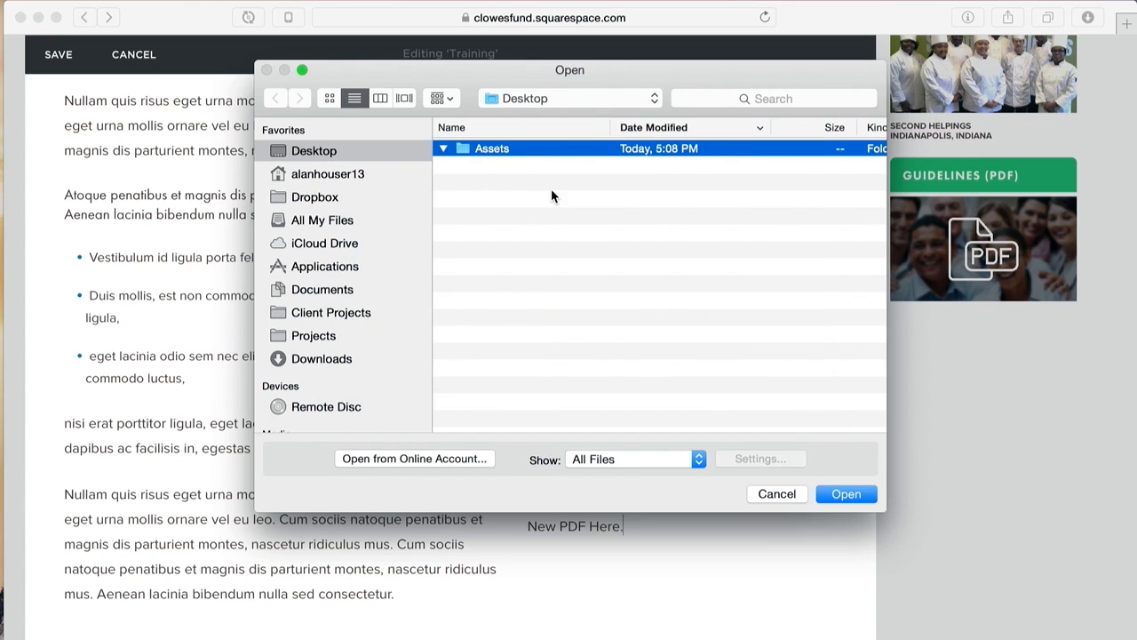
{"action": "left_click", "coordinate": [518, 168]}
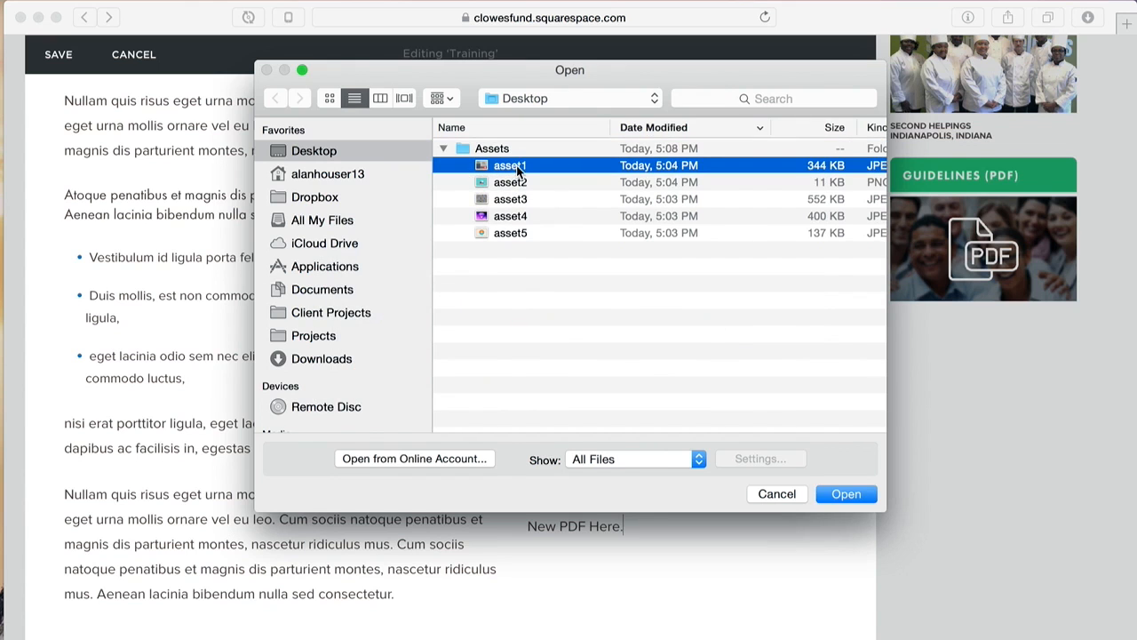
{"action": "left_click", "coordinate": [846, 493]}
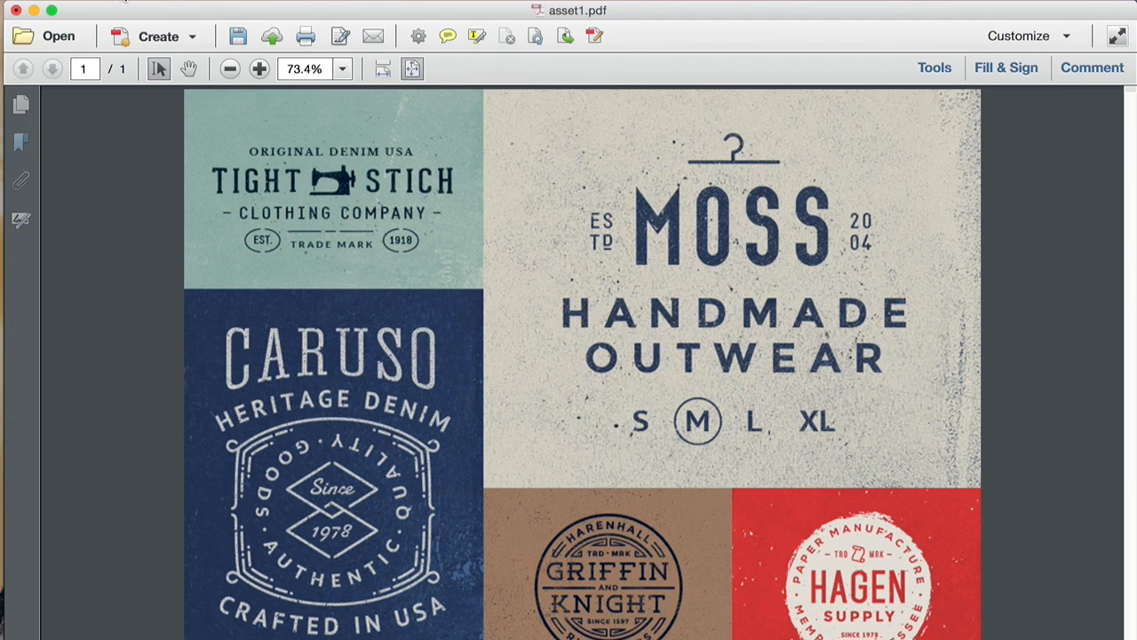
Step: Save the converted PDF to the Desktop as asset1
{"action": "left_click", "coordinate": [124, 2]}
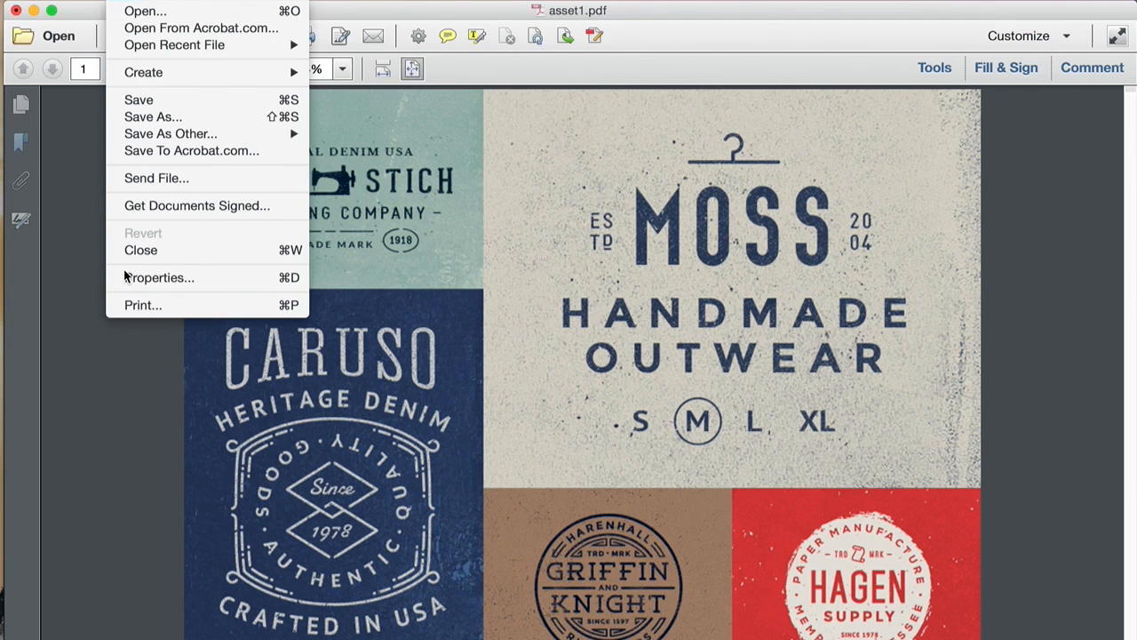
{"action": "left_click", "coordinate": [151, 118]}
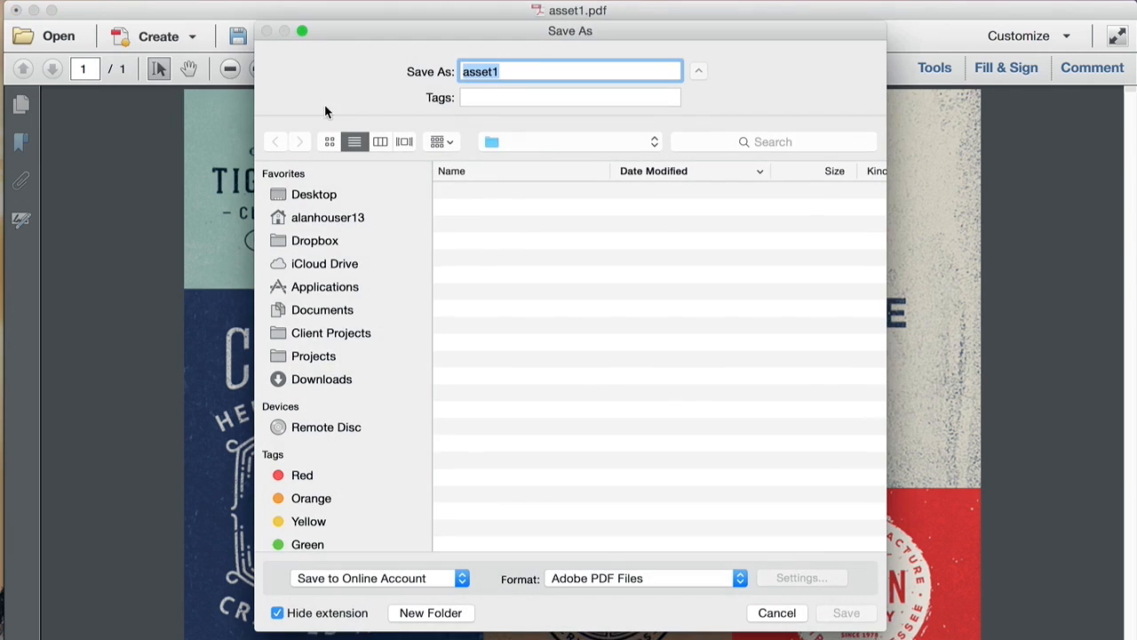
{"action": "left_click", "coordinate": [538, 71]}
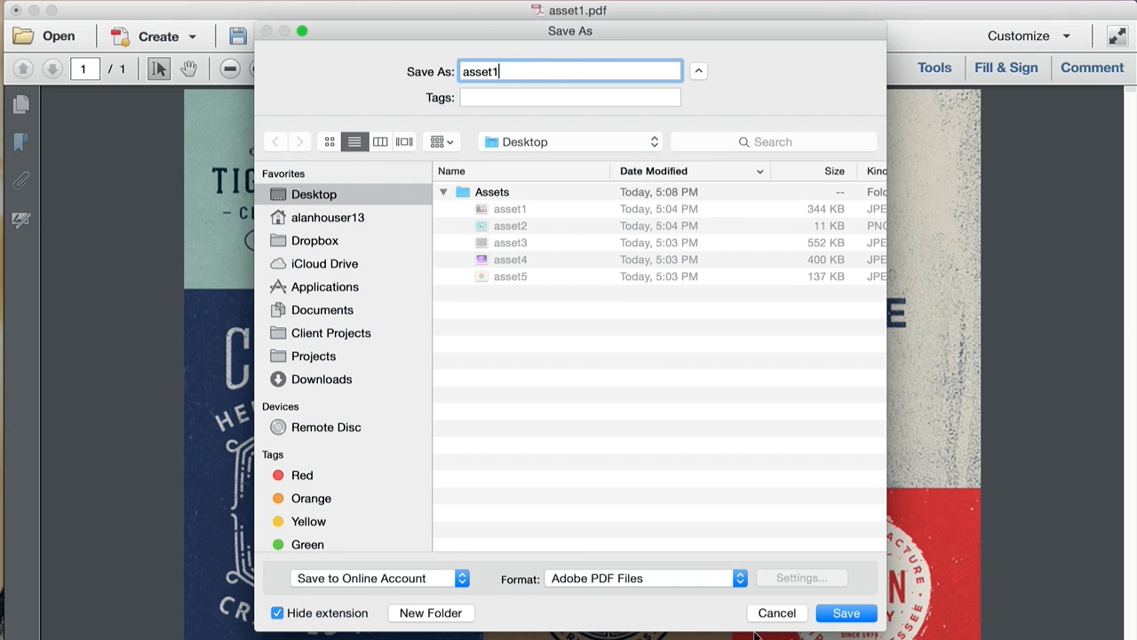
{"action": "left_click", "coordinate": [855, 613]}
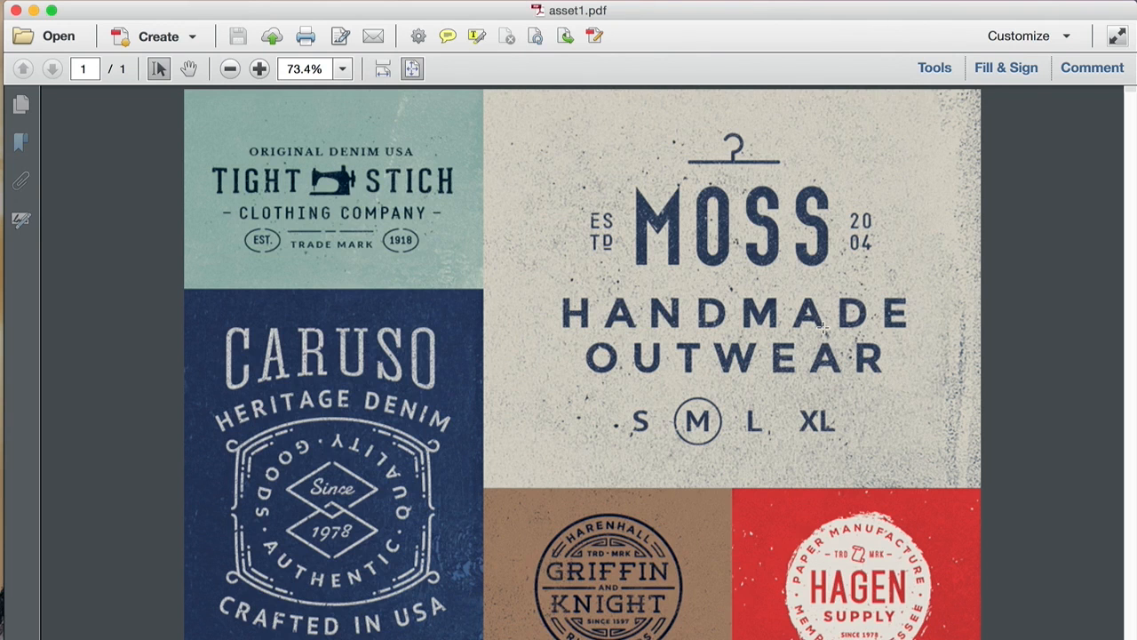
{"action": "left_click", "coordinate": [708, 63]}
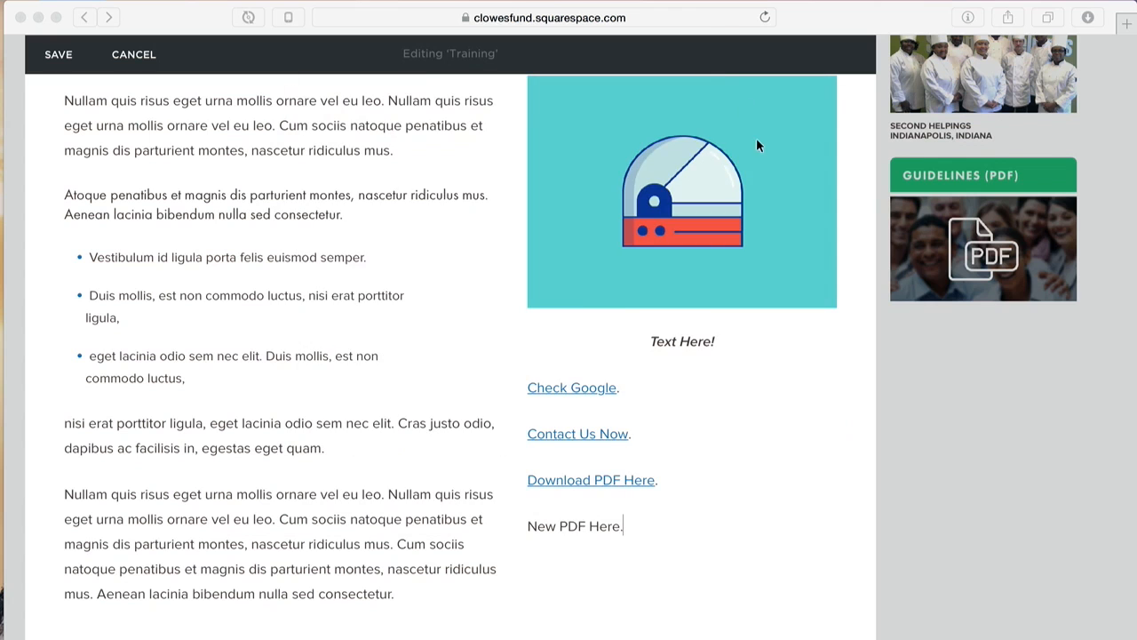
Step: Link 'New PDF Here.' to asset1.pdf uploaded from the Desktop, opening in a new window
{"action": "left_click", "coordinate": [716, 98]}
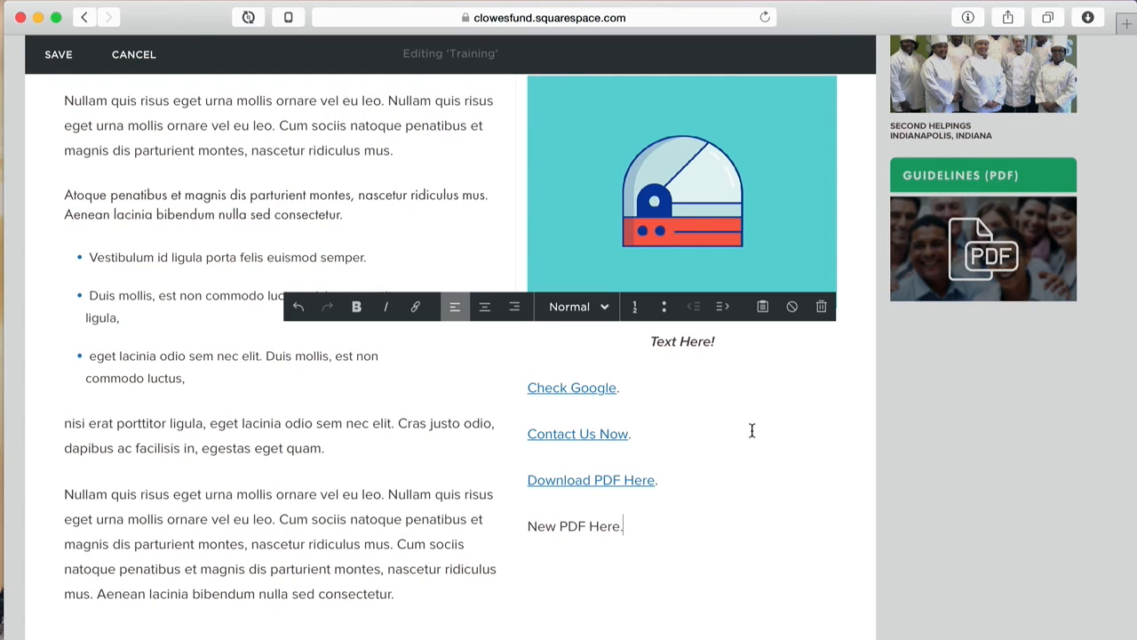
{"action": "left_click", "coordinate": [603, 526]}
{"action": "left_click_drag", "start_coordinate": [622, 526], "coordinate": [529, 526]}
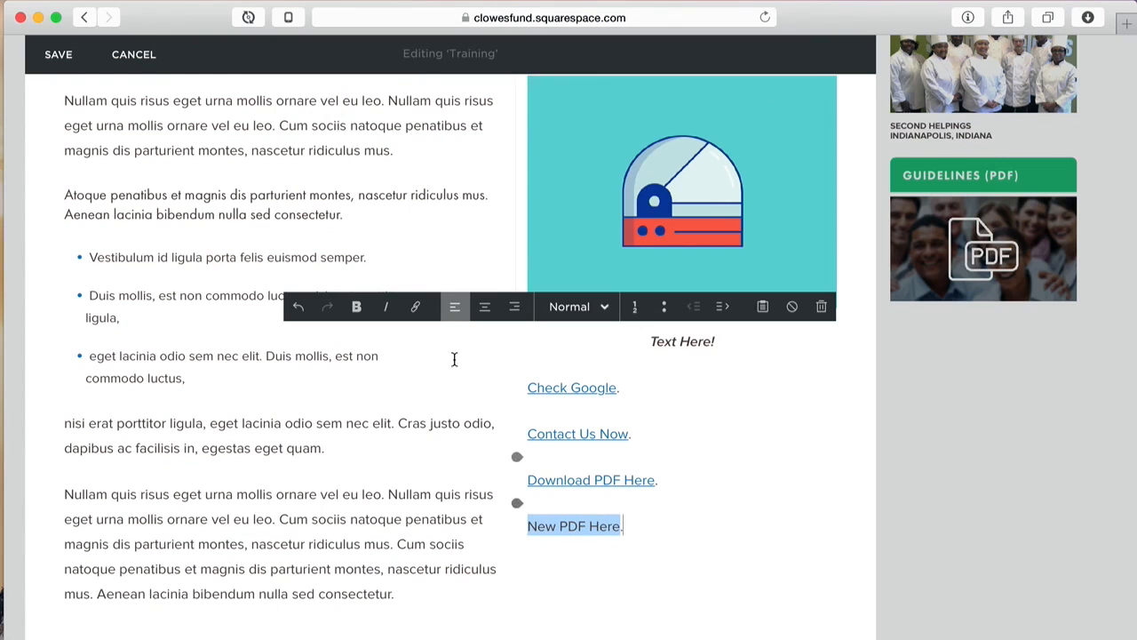
{"action": "left_click", "coordinate": [415, 307]}
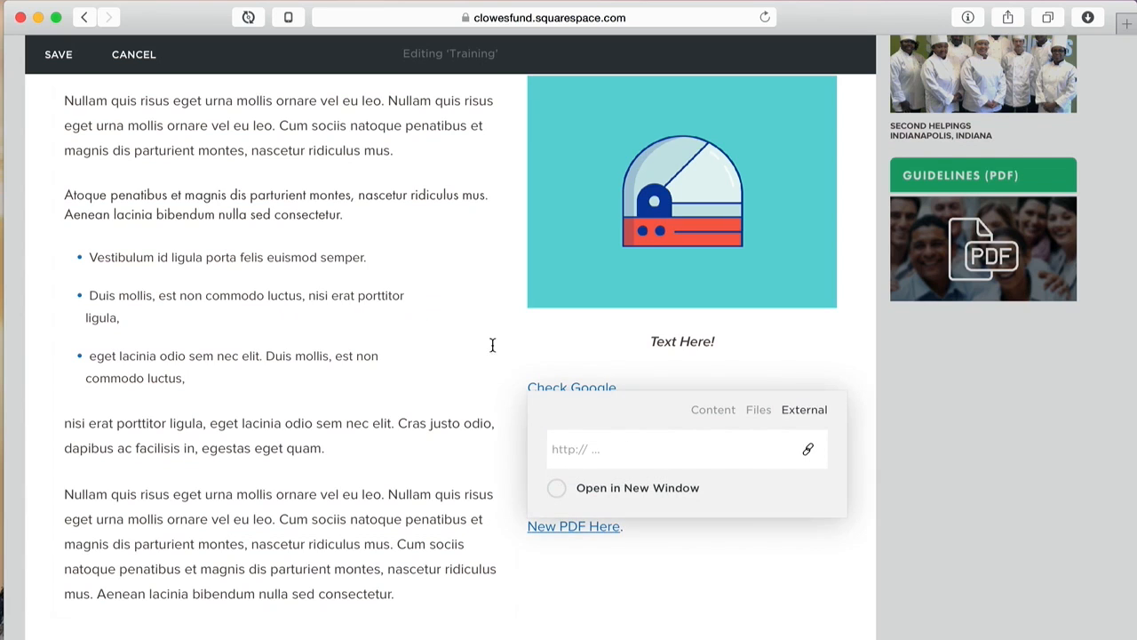
{"action": "left_click", "coordinate": [758, 410]}
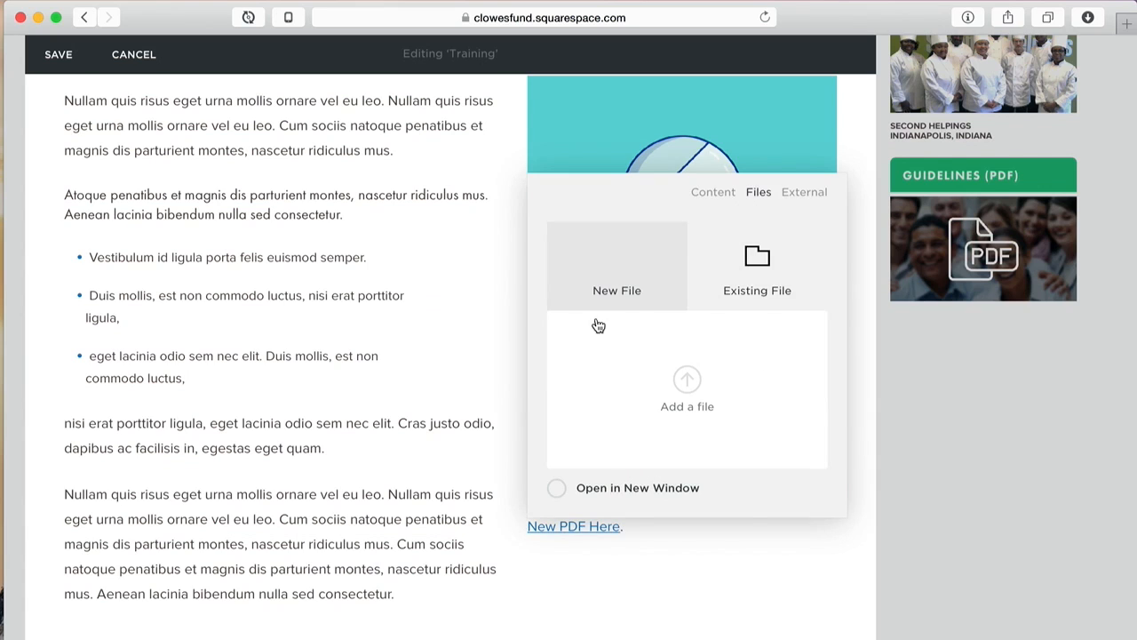
{"action": "left_click", "coordinate": [688, 380]}
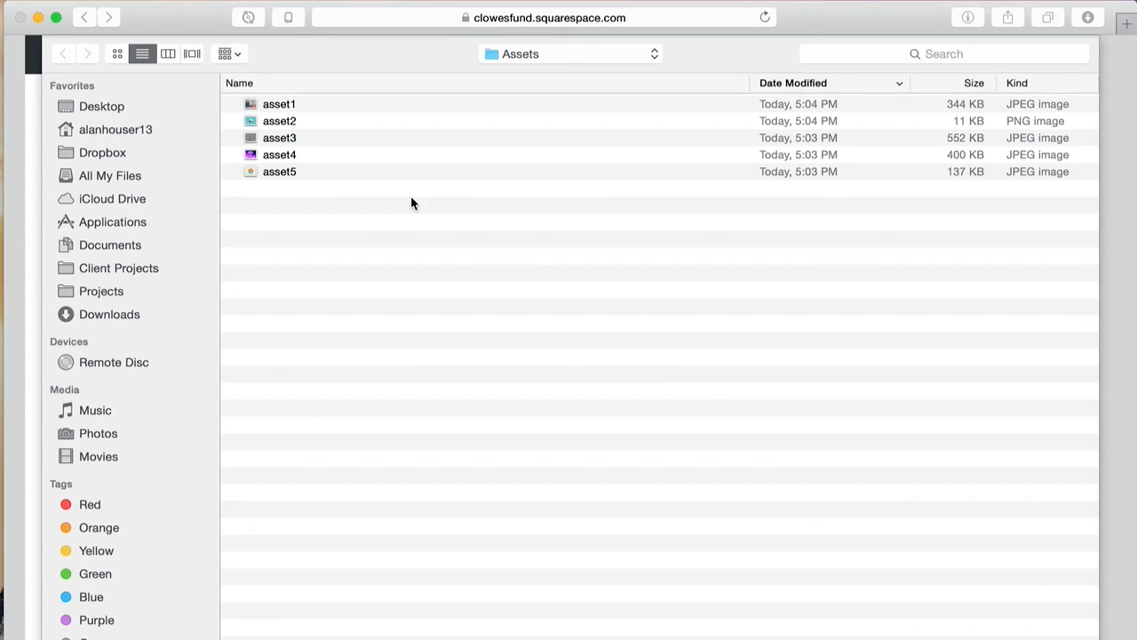
{"action": "left_click", "coordinate": [101, 107]}
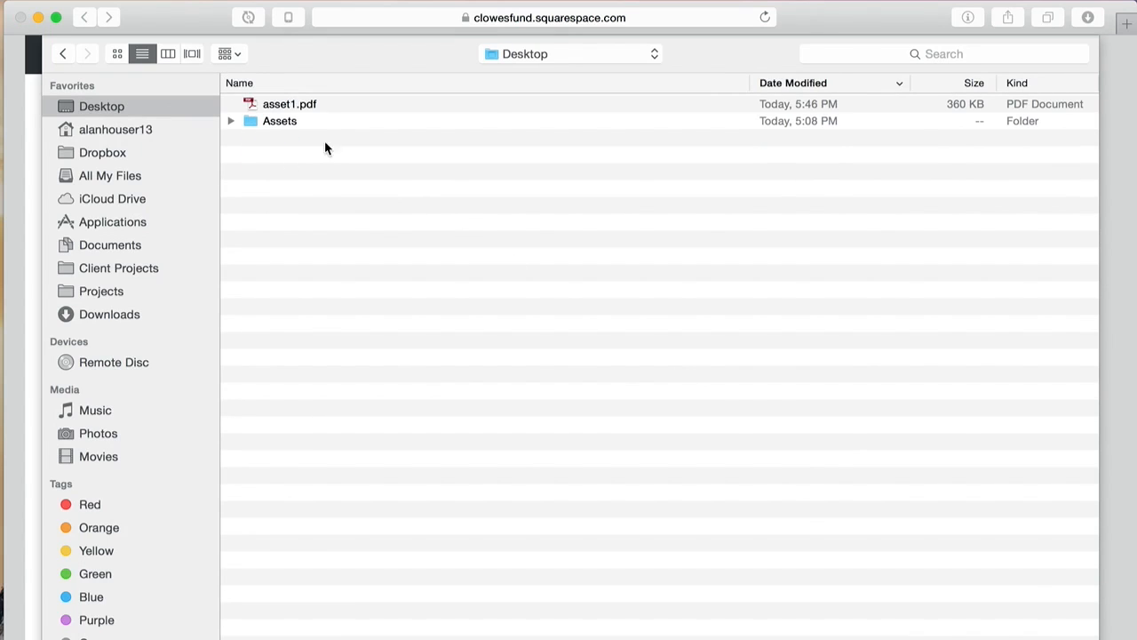
{"action": "double_click", "coordinate": [294, 105]}
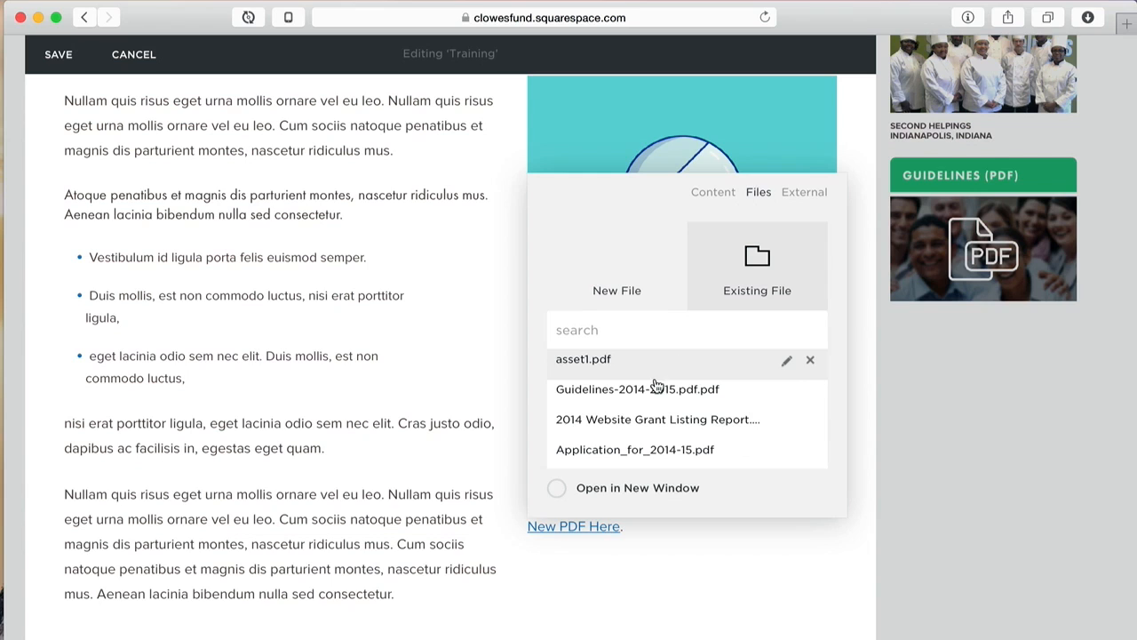
{"action": "left_click", "coordinate": [559, 491]}
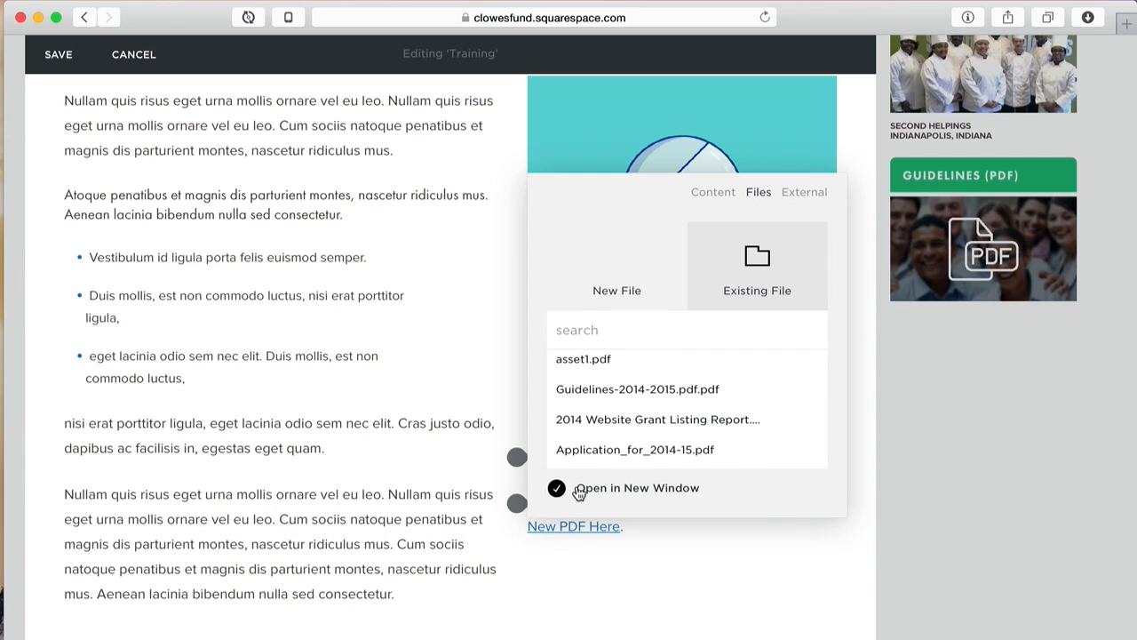
{"action": "left_click", "coordinate": [866, 465]}
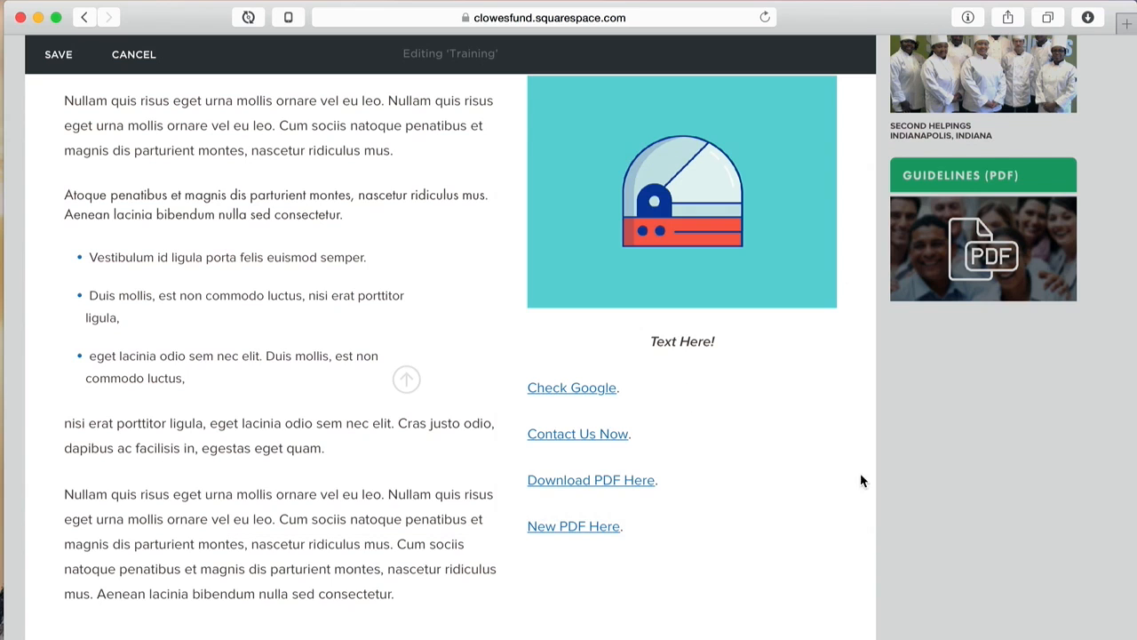
{"action": "left_click", "coordinate": [603, 531]}
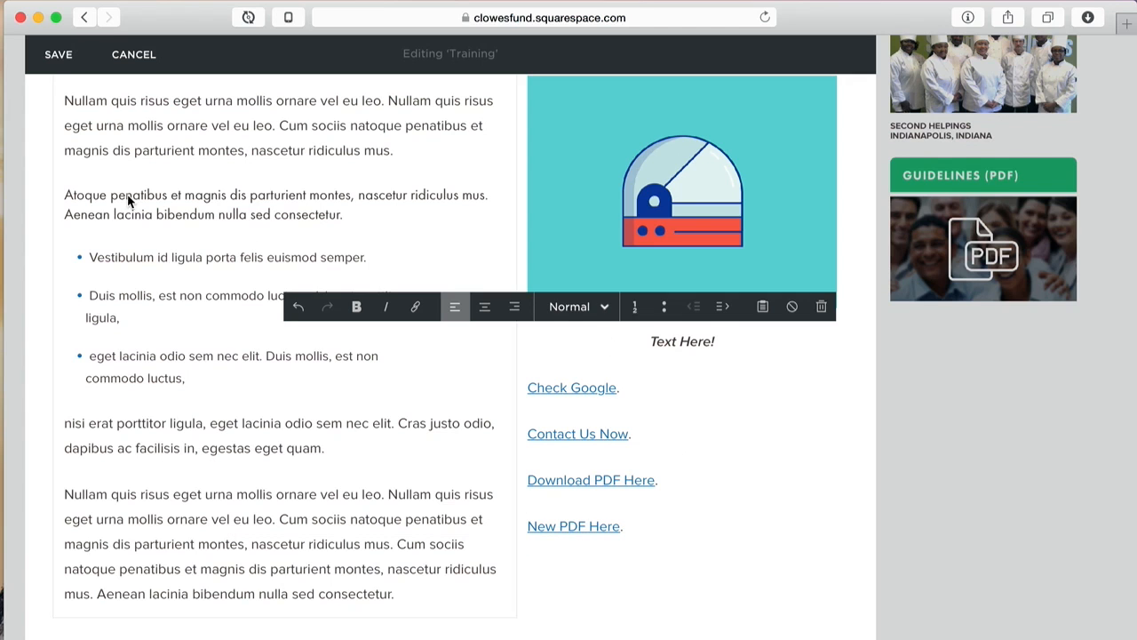
{"action": "left_click", "coordinate": [51, 52]}
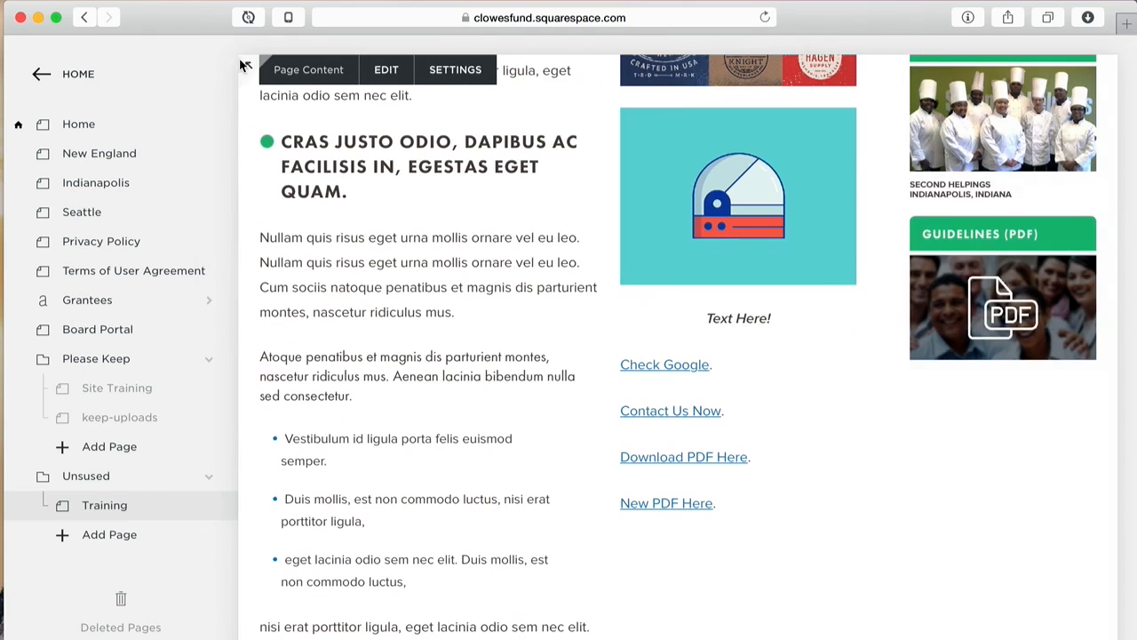
{"action": "left_click", "coordinate": [231, 66]}
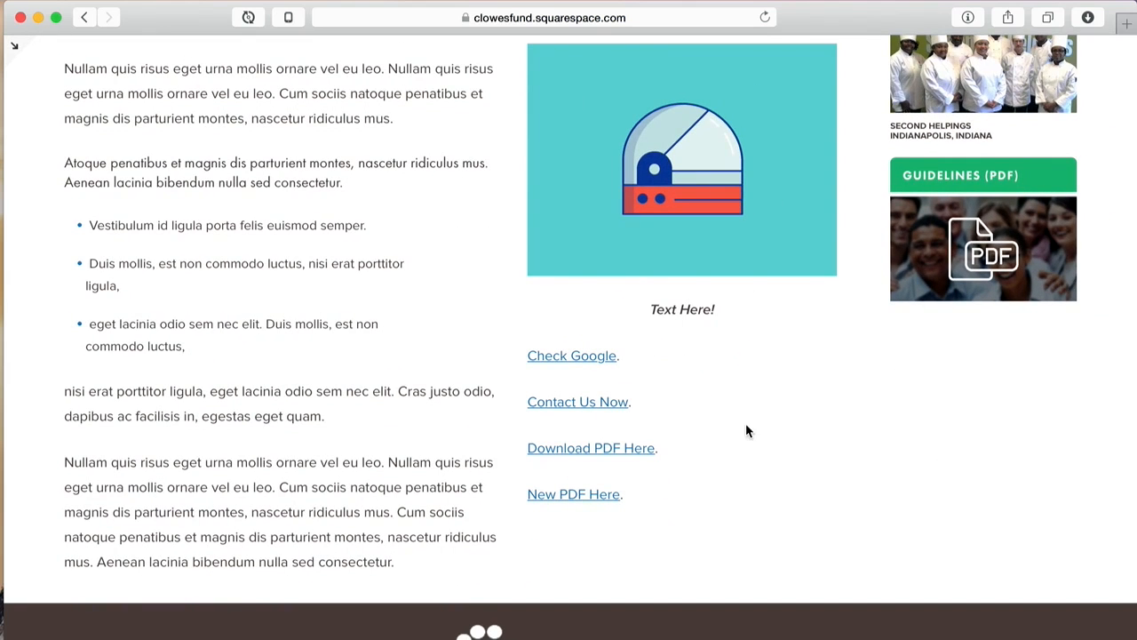
{"action": "left_click", "coordinate": [582, 357]}
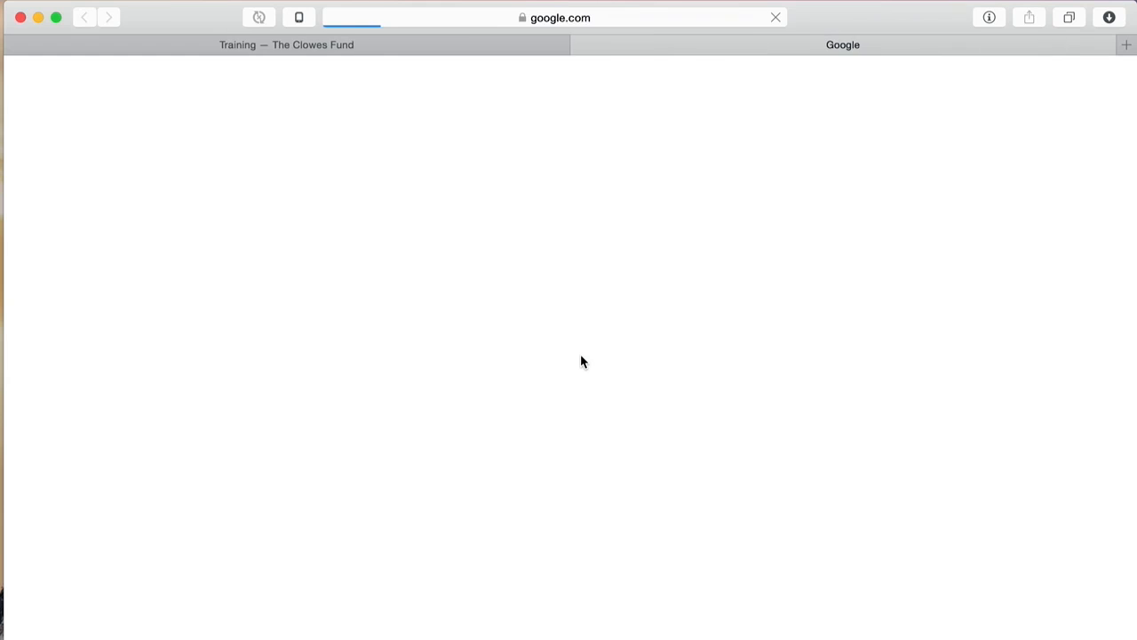
{"action": "left_click", "coordinate": [579, 44]}
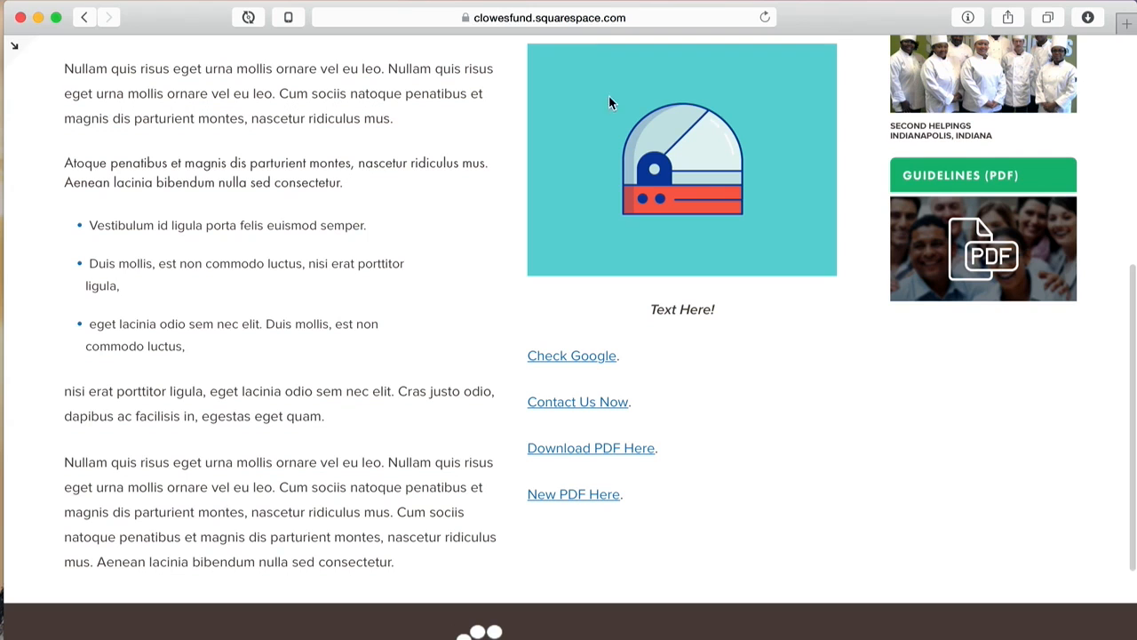
{"action": "left_click", "coordinate": [614, 405]}
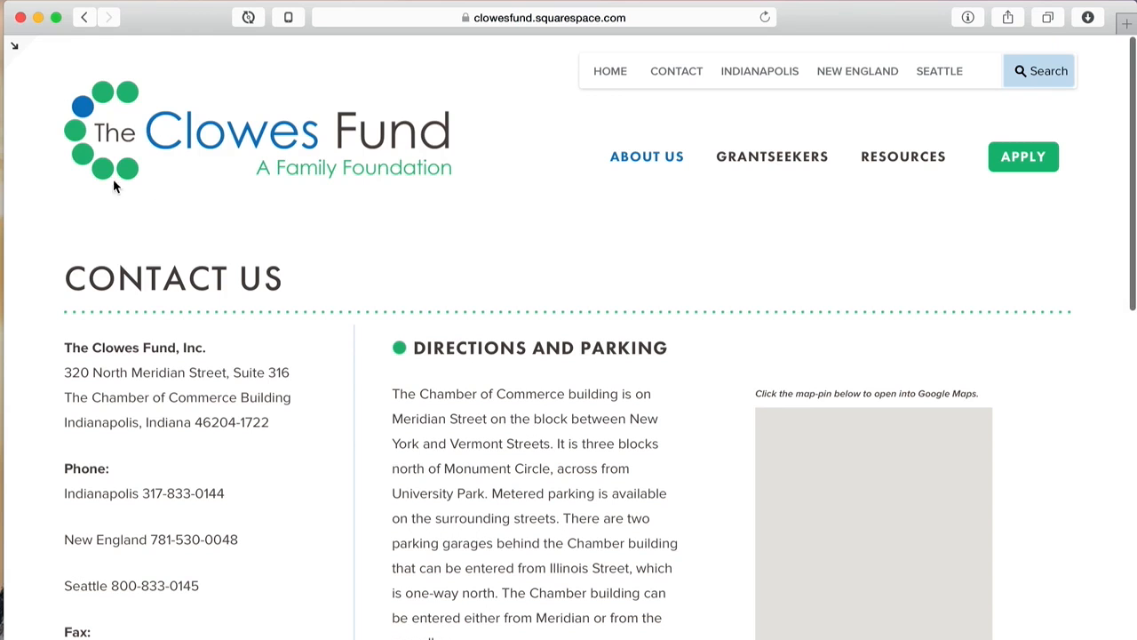
{"action": "left_click", "coordinate": [82, 22]}
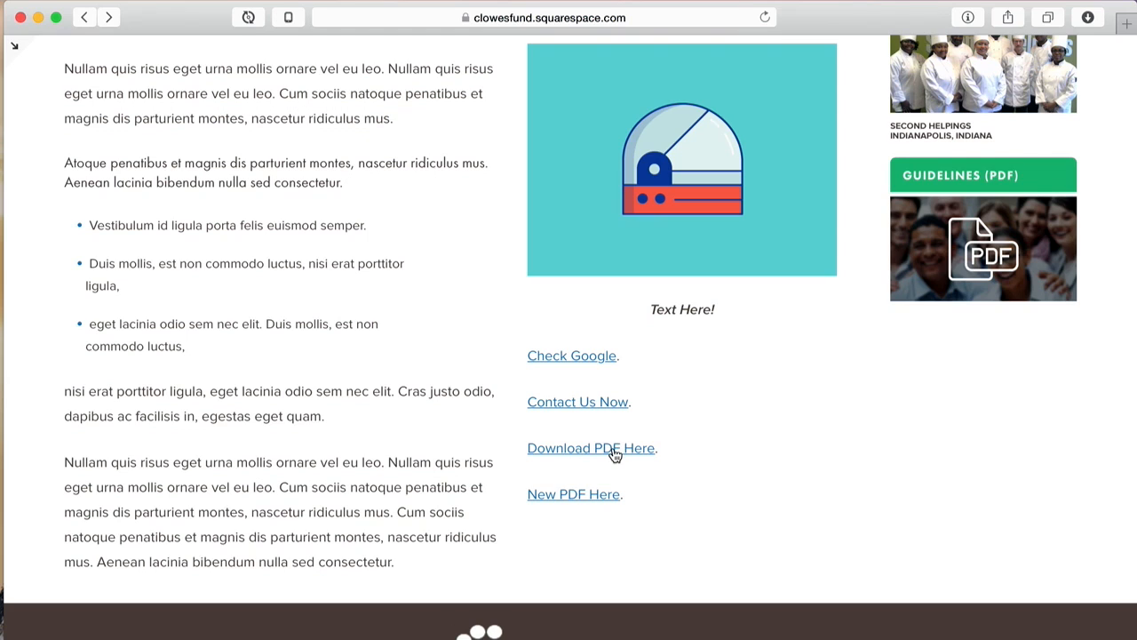
{"action": "left_click", "coordinate": [612, 453]}
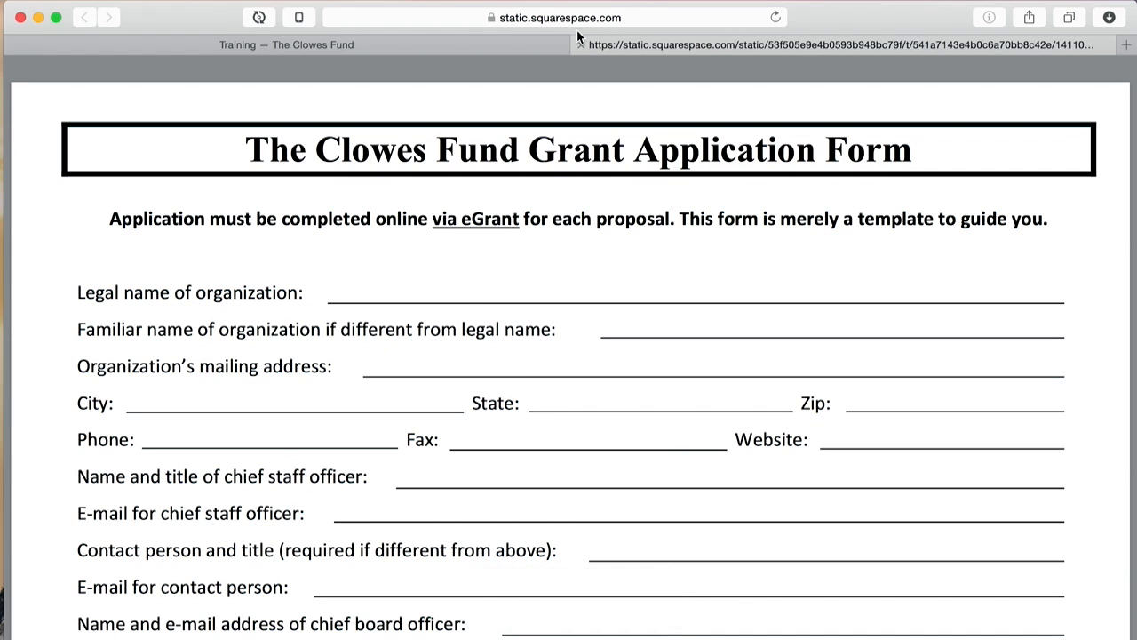
{"action": "scroll", "coordinate": [533, 272], "scroll_direction": "down", "scroll_amount": 2}
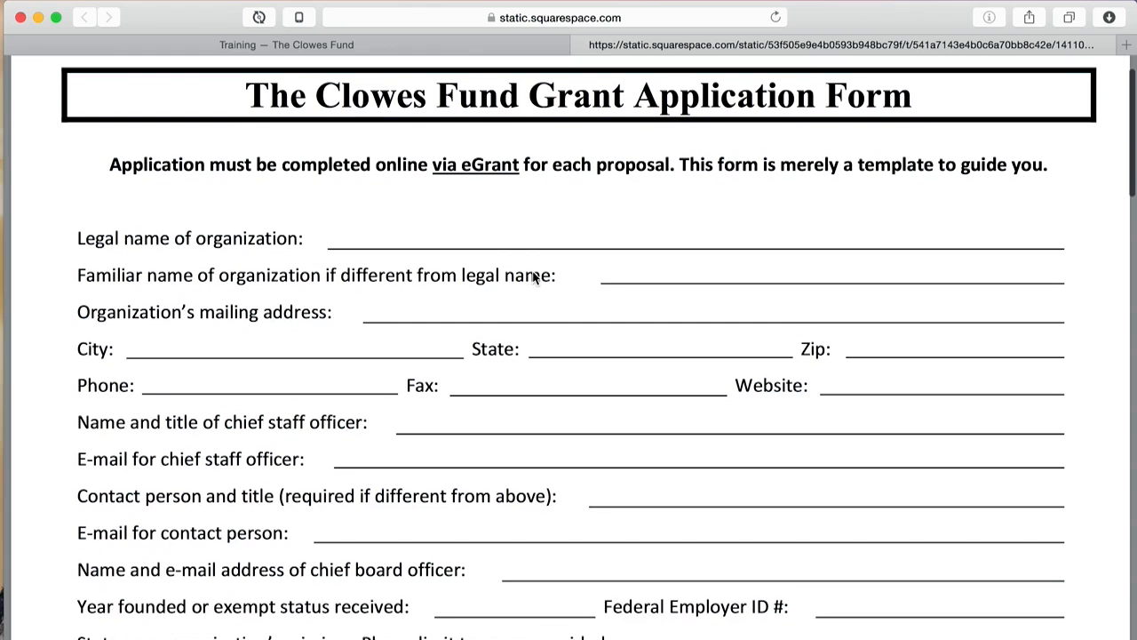
{"action": "scroll", "coordinate": [551, 178], "scroll_direction": "up", "scroll_amount": 2}
{"action": "left_click", "coordinate": [581, 45]}
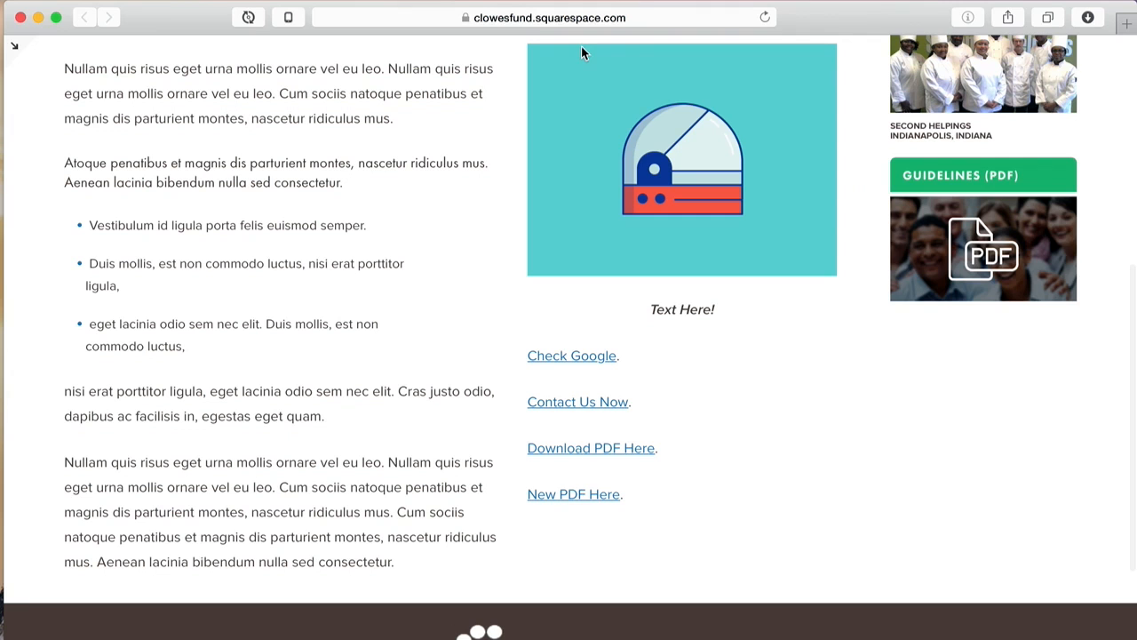
{"action": "left_click", "coordinate": [569, 495]}
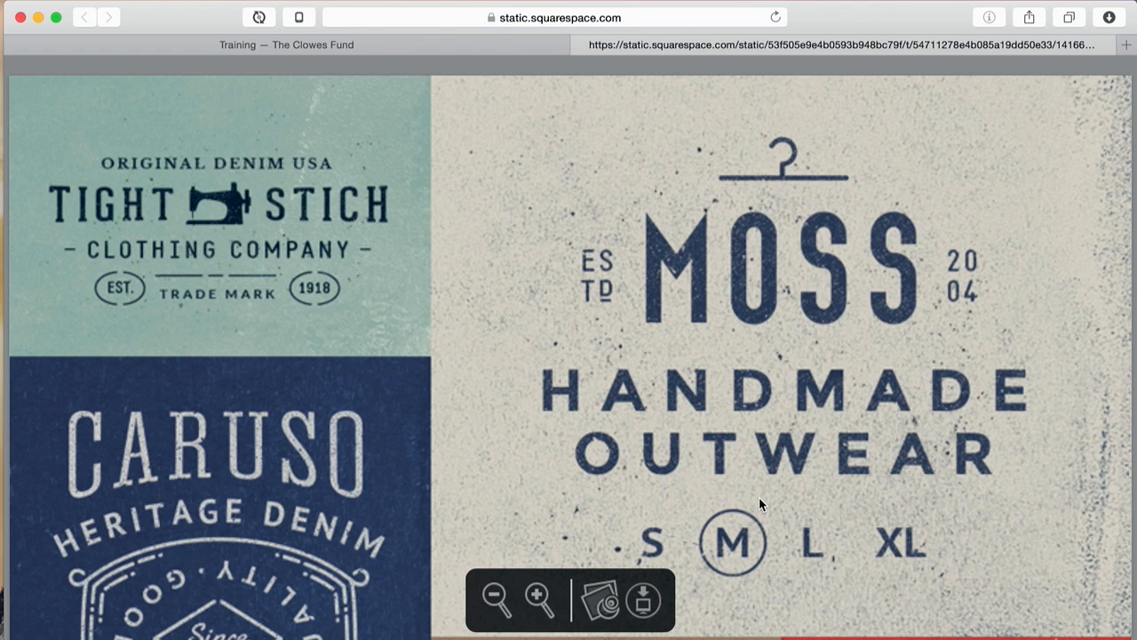
{"action": "left_click", "coordinate": [581, 44]}
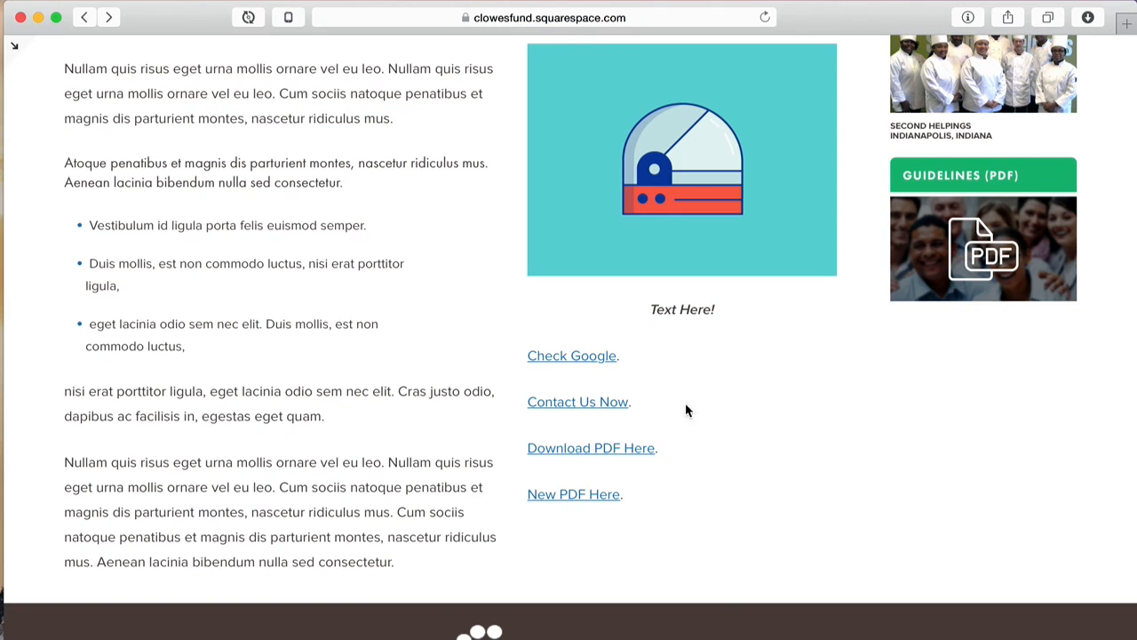
{"action": "scroll", "coordinate": [164, 323], "scroll_direction": "up", "scroll_amount": 10}
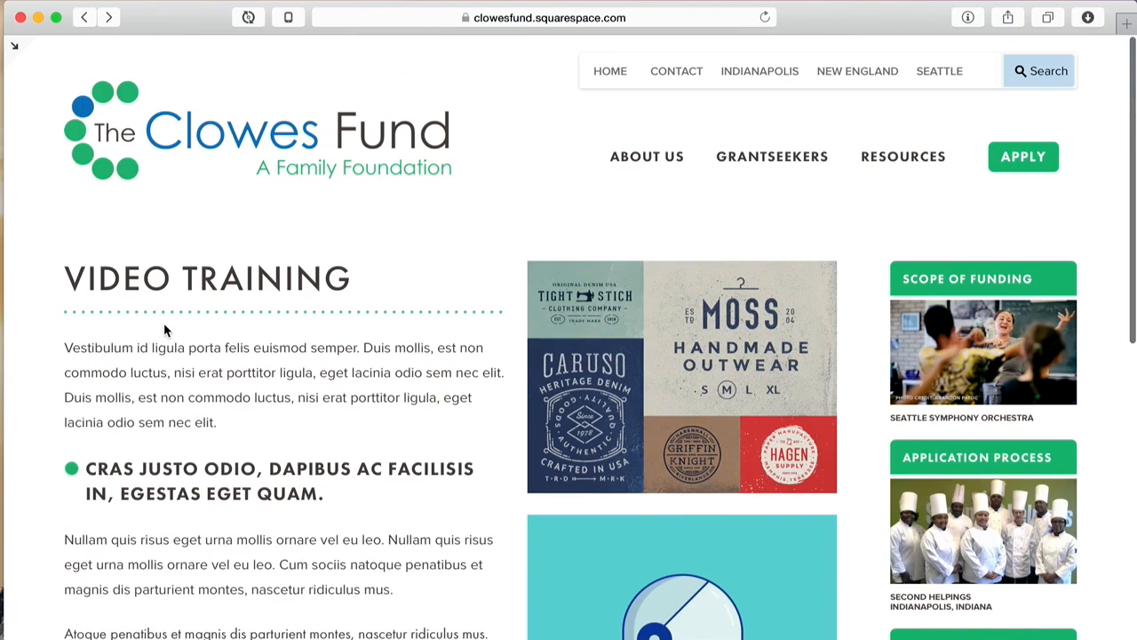
Step: Leave the preview, edit the page content and delete the teal illustration image block
{"action": "left_click", "coordinate": [15, 44]}
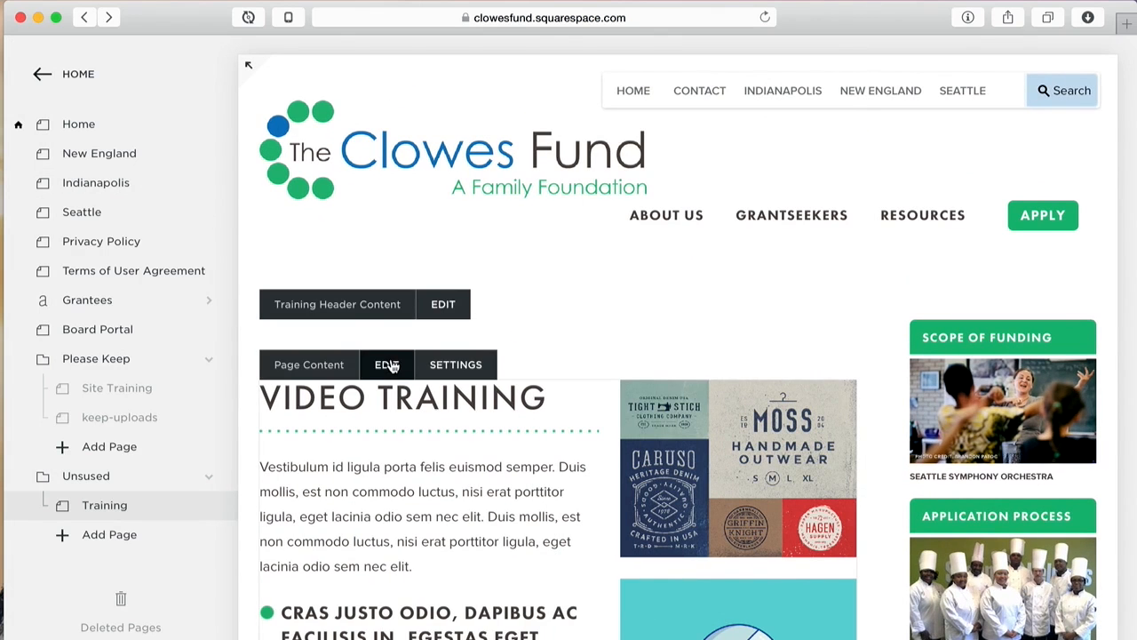
{"action": "left_click", "coordinate": [389, 366]}
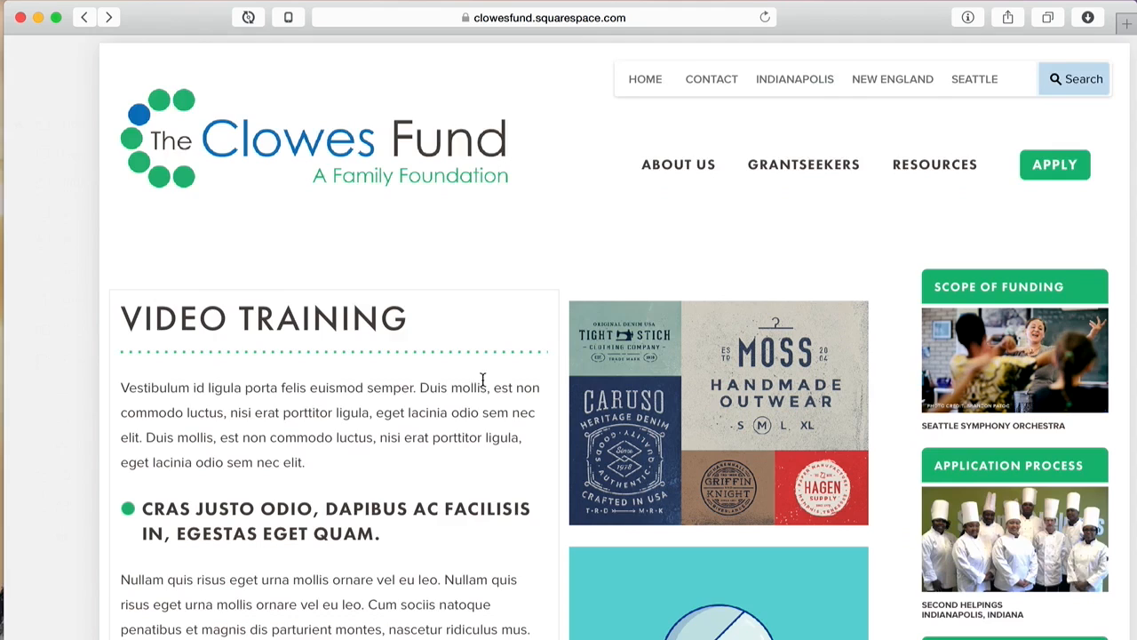
{"action": "scroll", "coordinate": [760, 396], "scroll_direction": "down", "scroll_amount": 3}
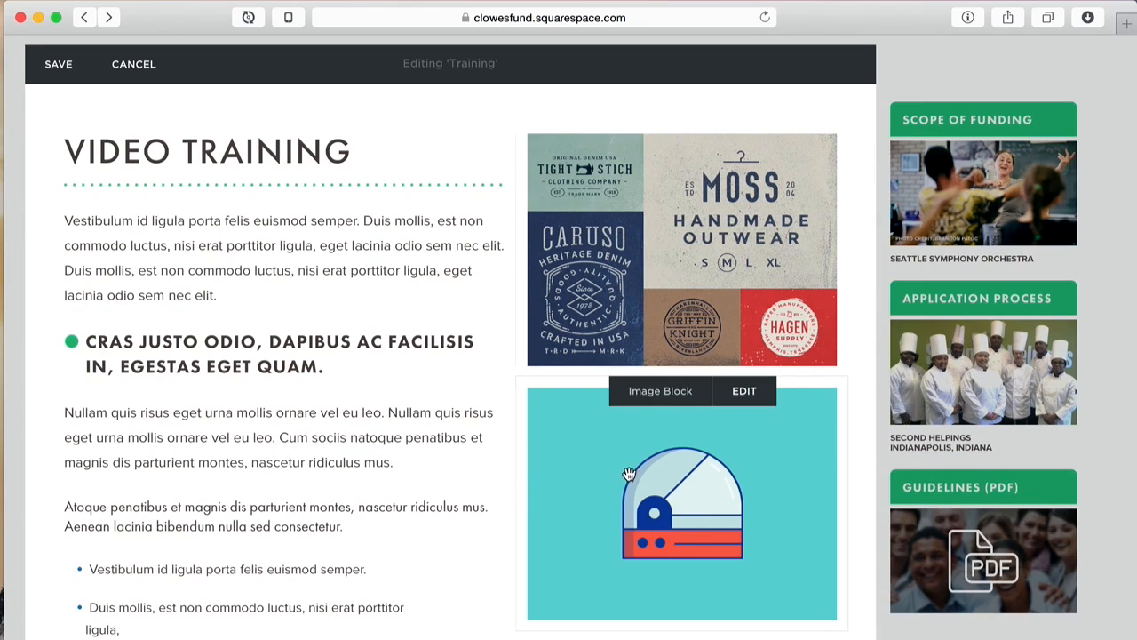
{"action": "left_click", "coordinate": [746, 393]}
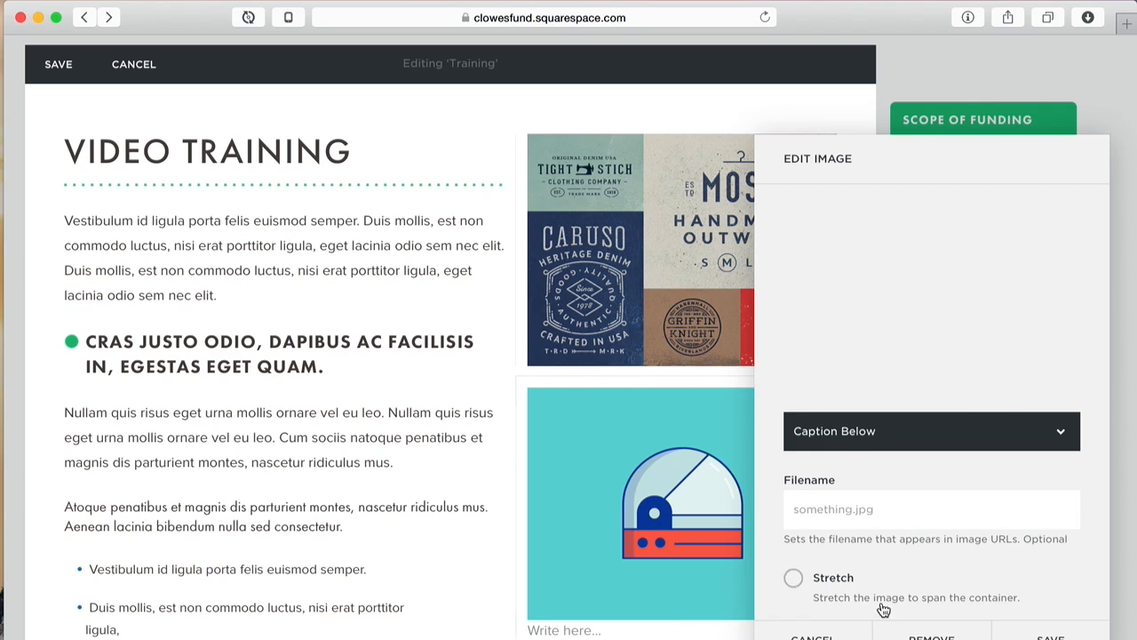
{"action": "left_click", "coordinate": [811, 637]}
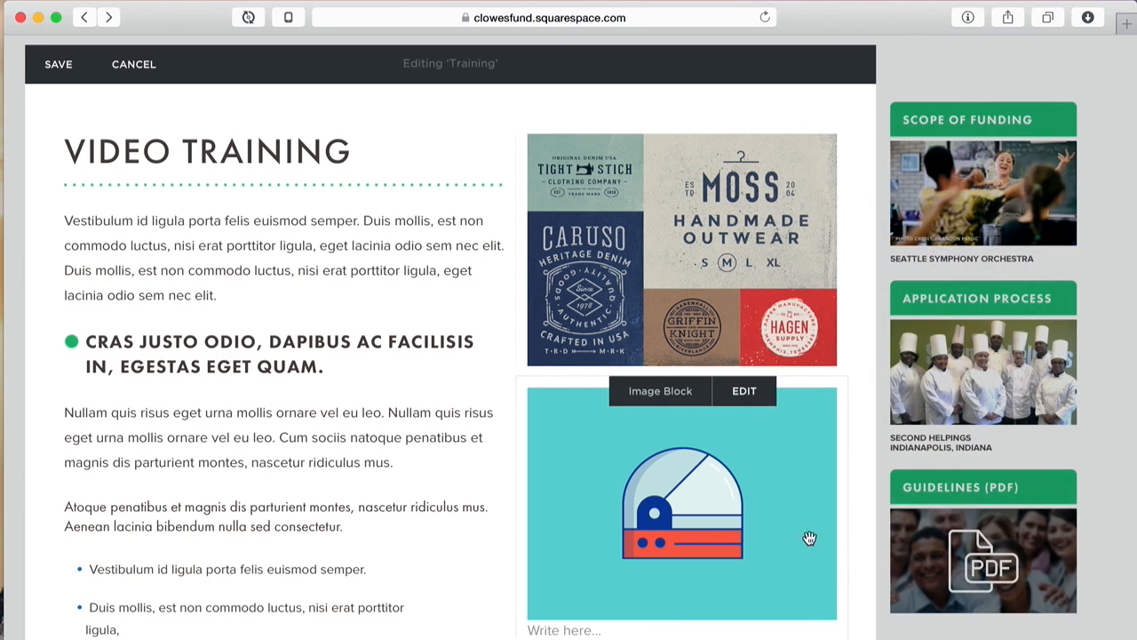
{"action": "left_click_drag", "start_coordinate": [754, 435], "coordinate": [568, 635]}
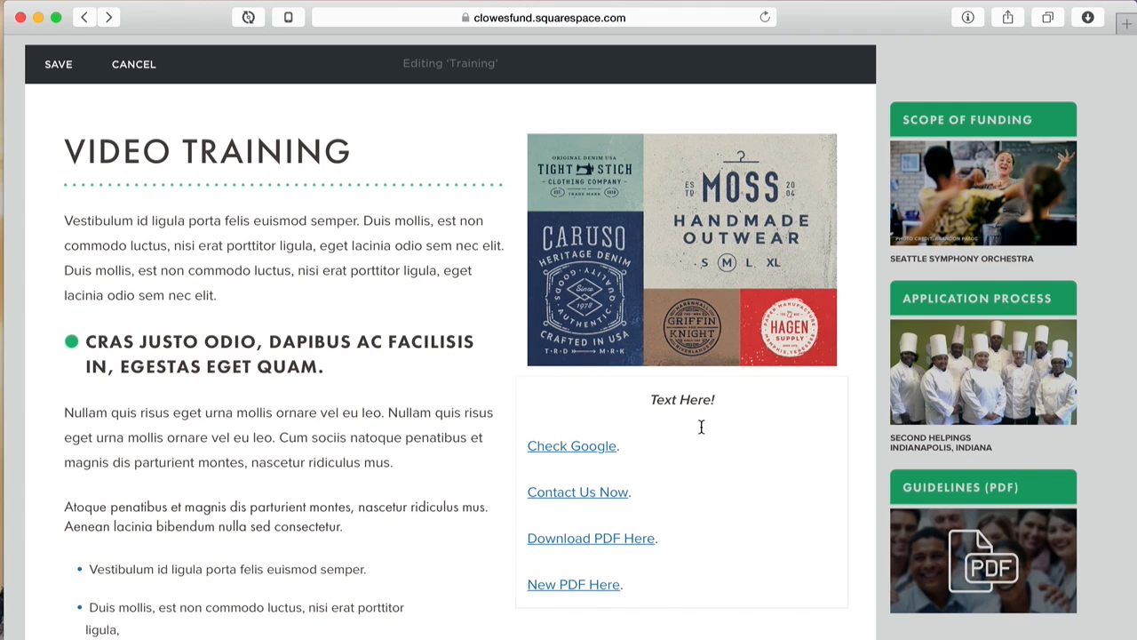
Step: Bullet the four link lines, then remove the 'Text Here!' text block with its links
{"action": "left_click_drag", "start_coordinate": [639, 594], "coordinate": [519, 448]}
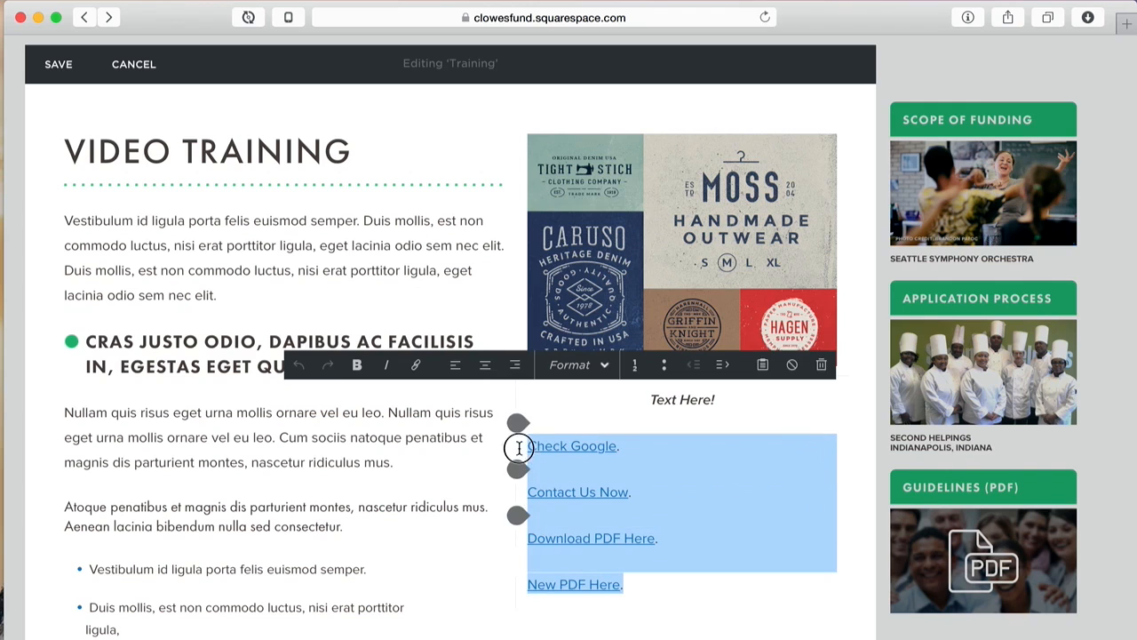
{"action": "left_click", "coordinate": [664, 367]}
{"action": "left_click", "coordinate": [779, 551]}
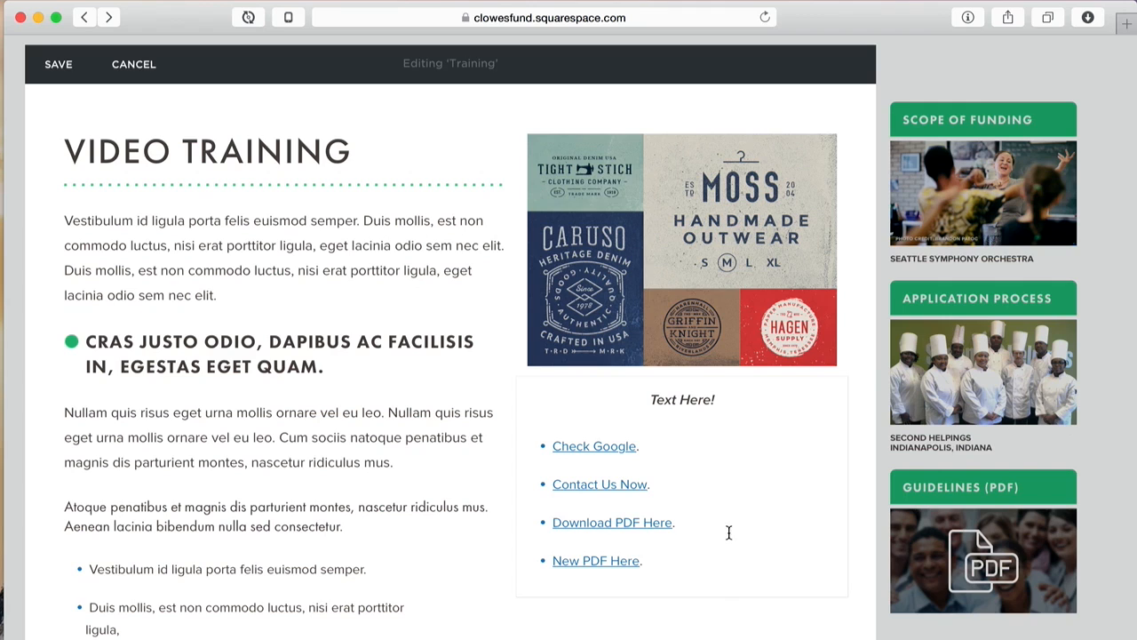
{"action": "left_click", "coordinate": [752, 399]}
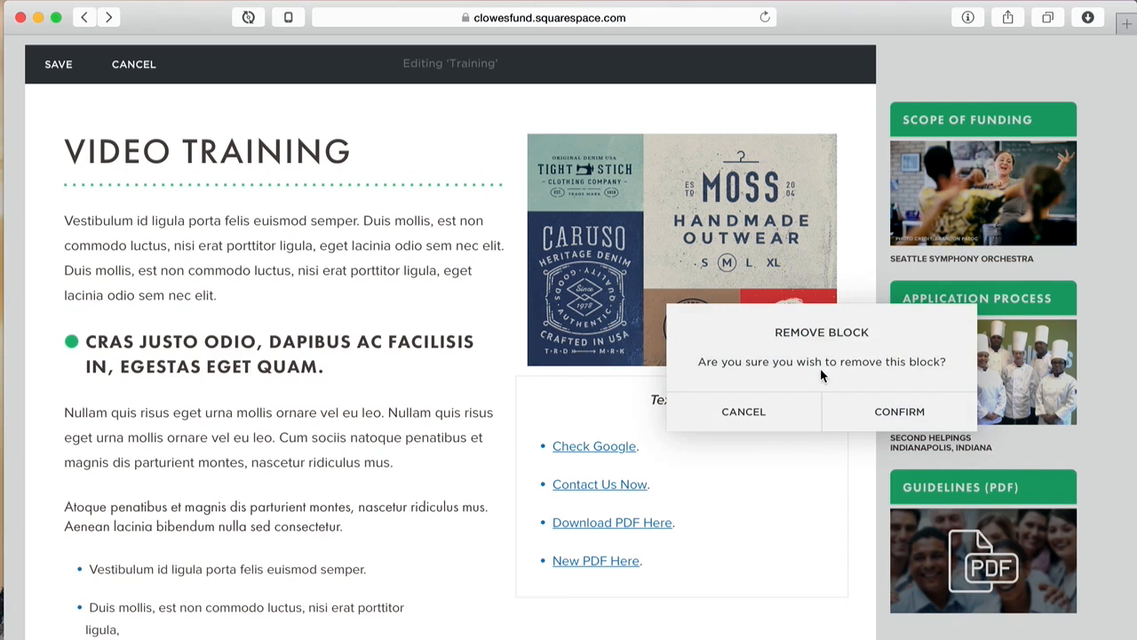
{"action": "left_click", "coordinate": [858, 411]}
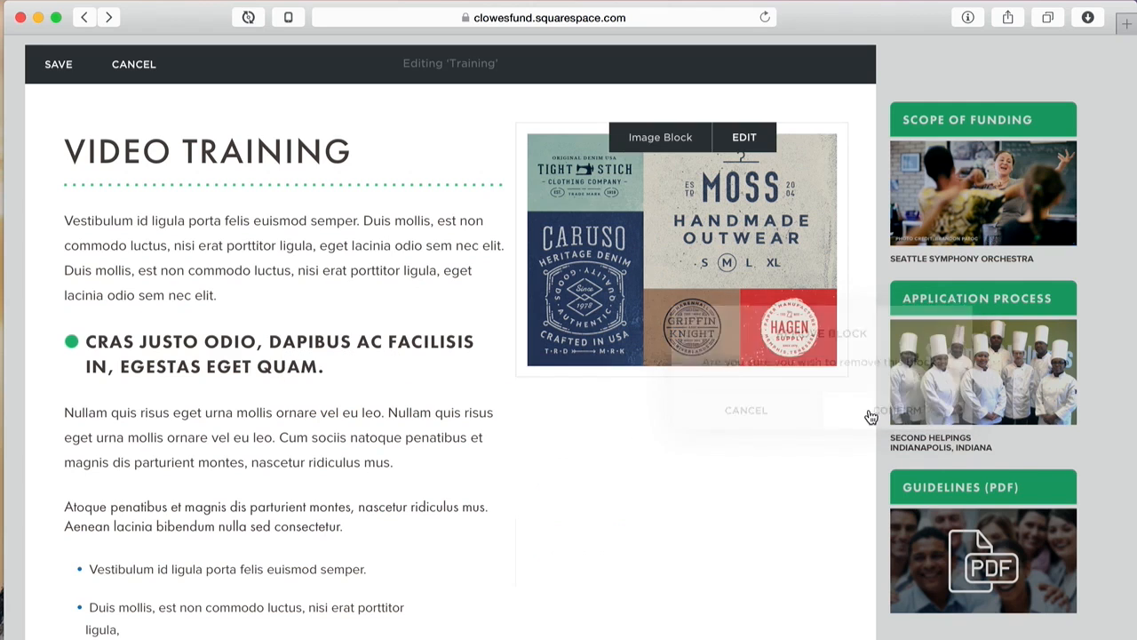
{"action": "left_click", "coordinate": [516, 379]}
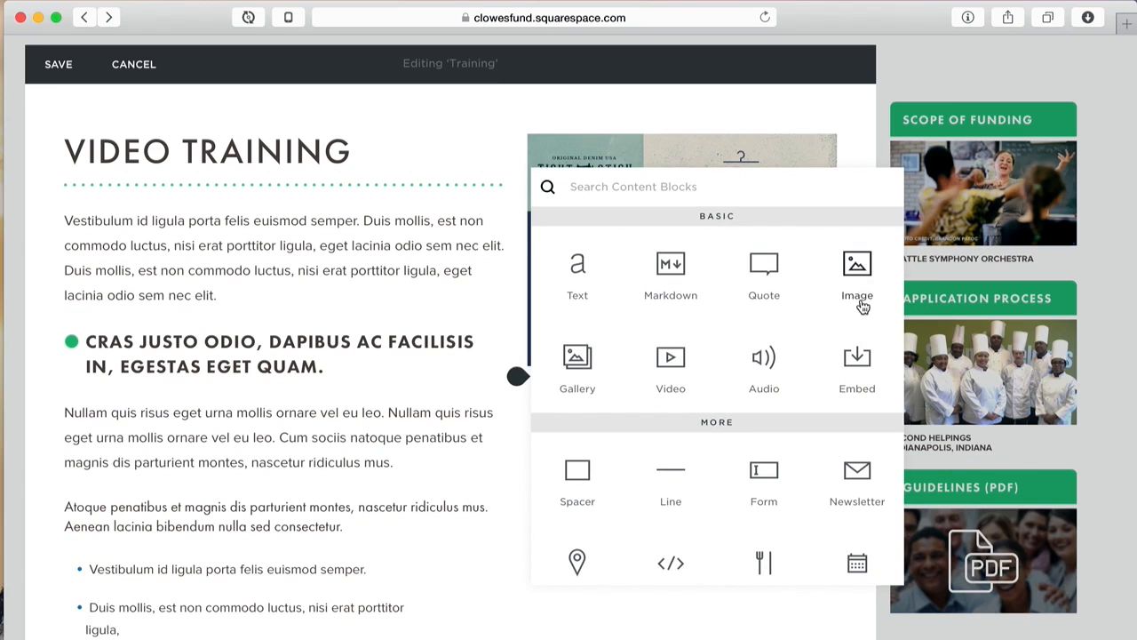
Step: Add a quote block reading 'This is amazing.' with its source attribution
{"action": "left_click", "coordinate": [766, 277]}
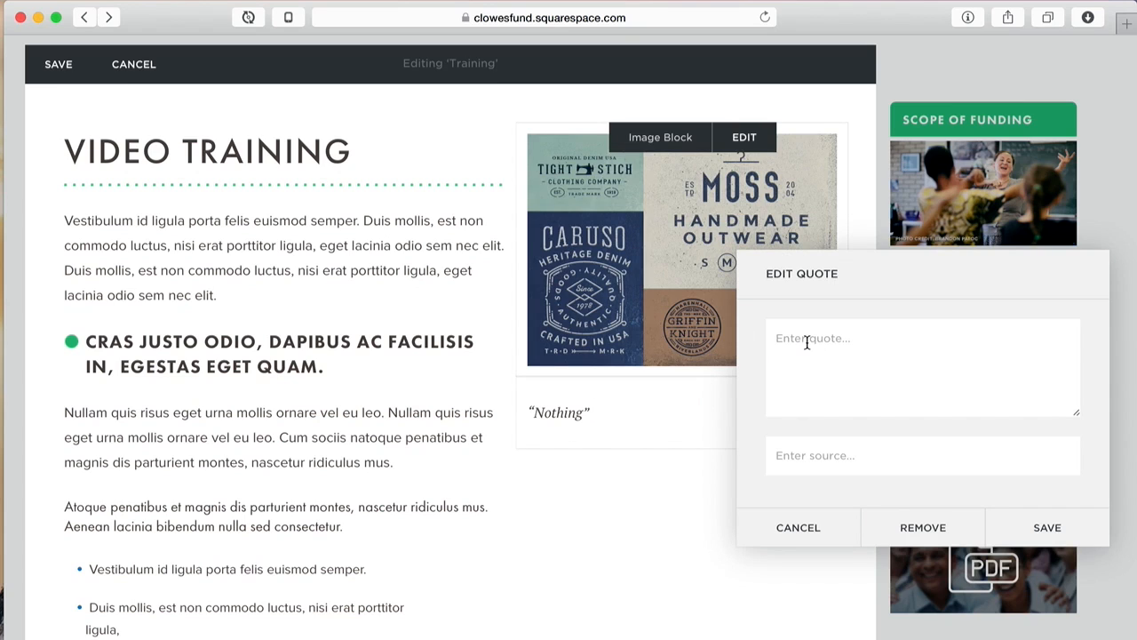
{"action": "type", "text": "This is amazing."}
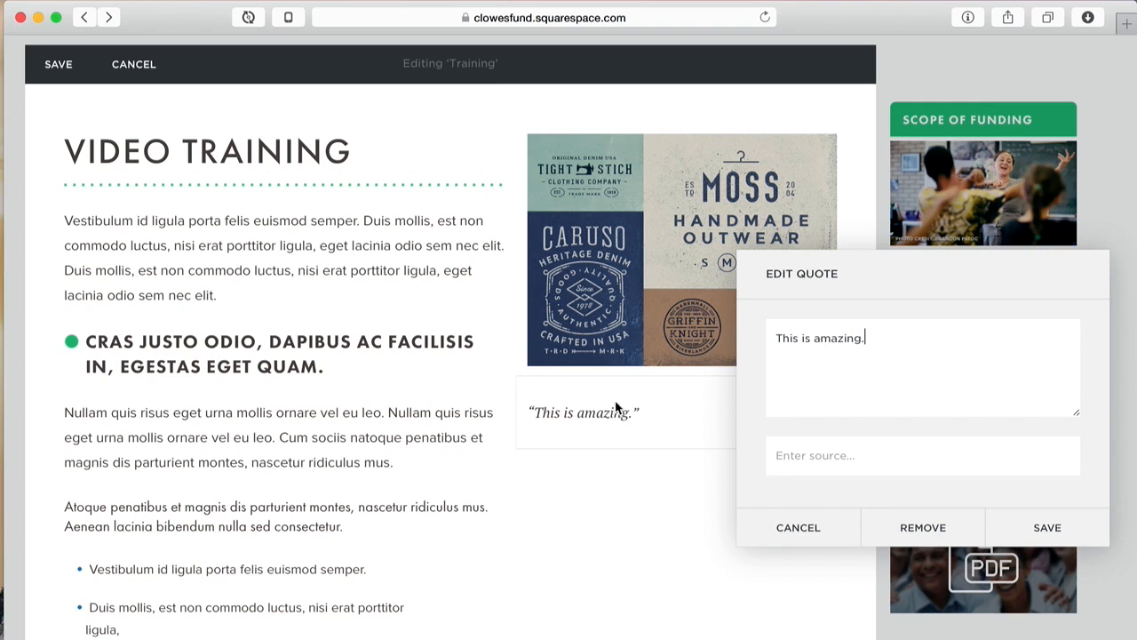
{"action": "left_click", "coordinate": [886, 454]}
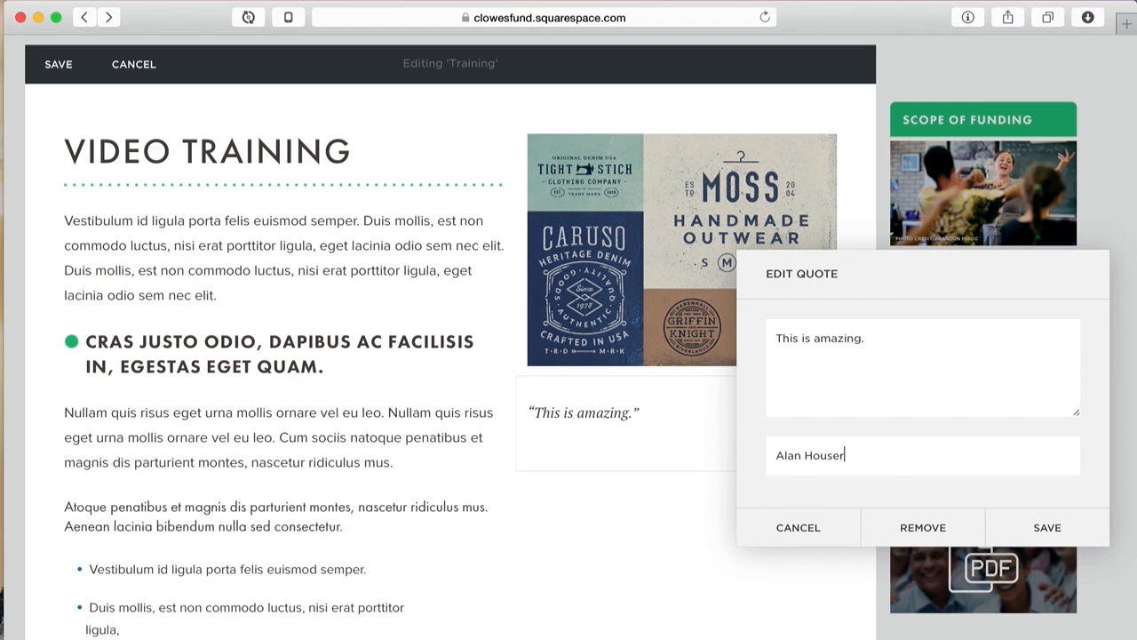
{"action": "left_click_drag", "start_coordinate": [1011, 254], "coordinate": [332, 185]}
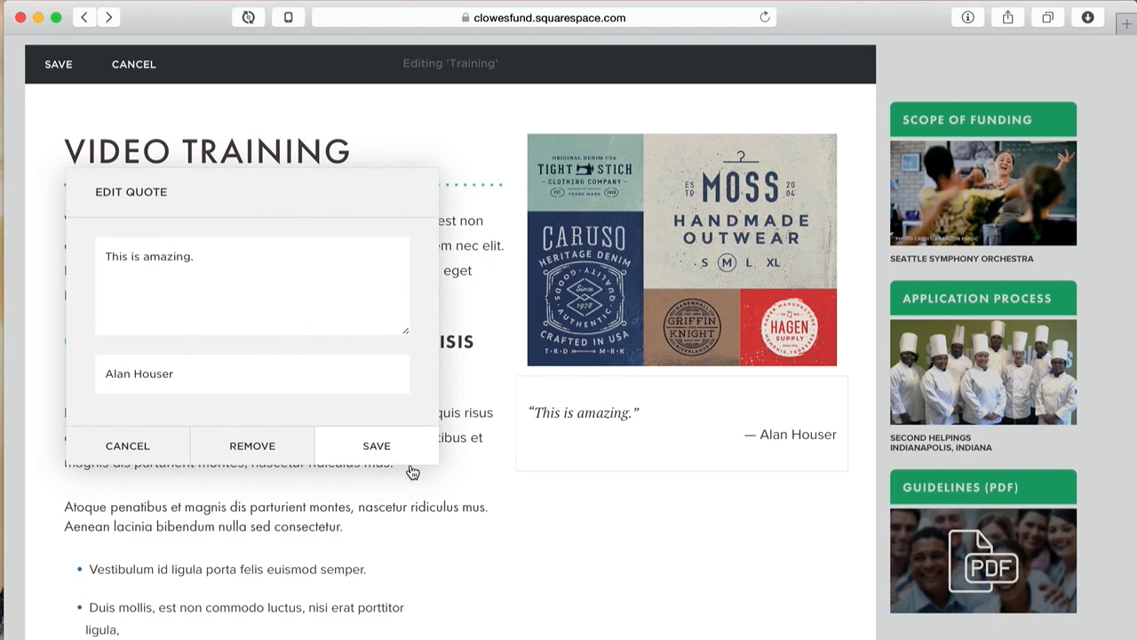
Step: Append three LittleIpsum placeholder sentences to the quote, then save the block and the page
{"action": "left_click", "coordinate": [716, 2]}
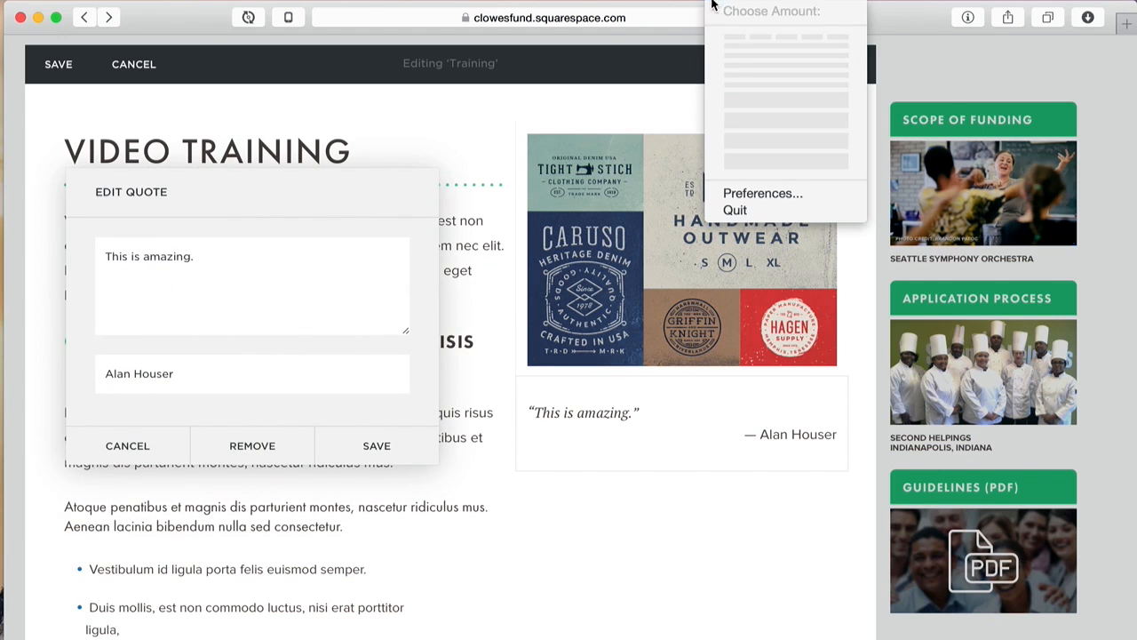
{"action": "left_click", "coordinate": [738, 68]}
{"action": "left_click", "coordinate": [222, 252]}
{"action": "key", "text": "super+v"}
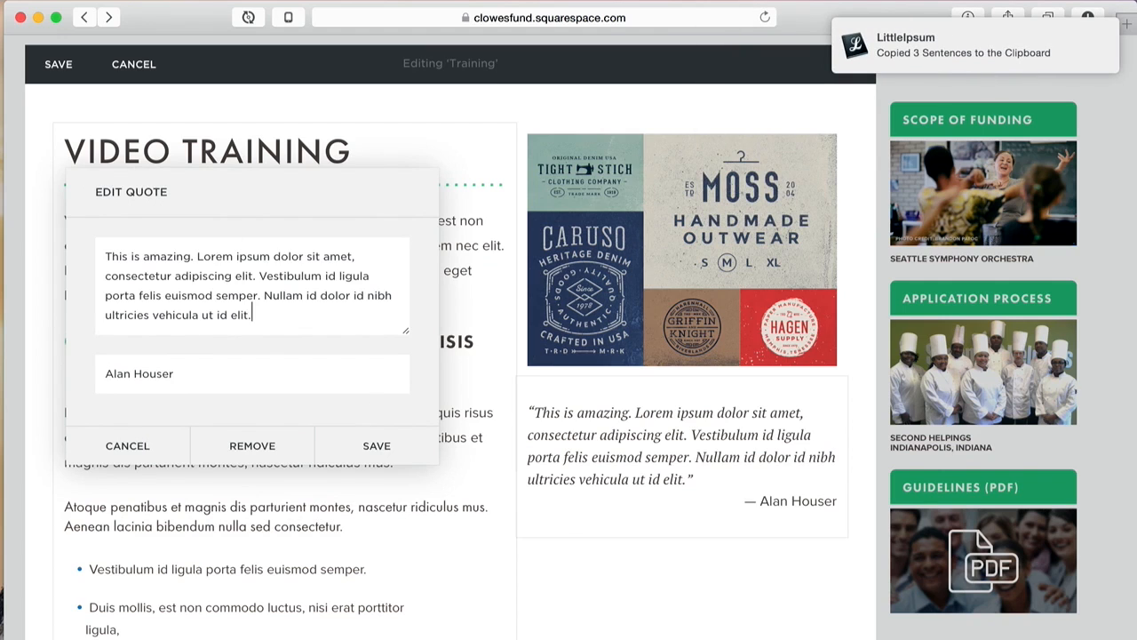
{"action": "left_click", "coordinate": [362, 446]}
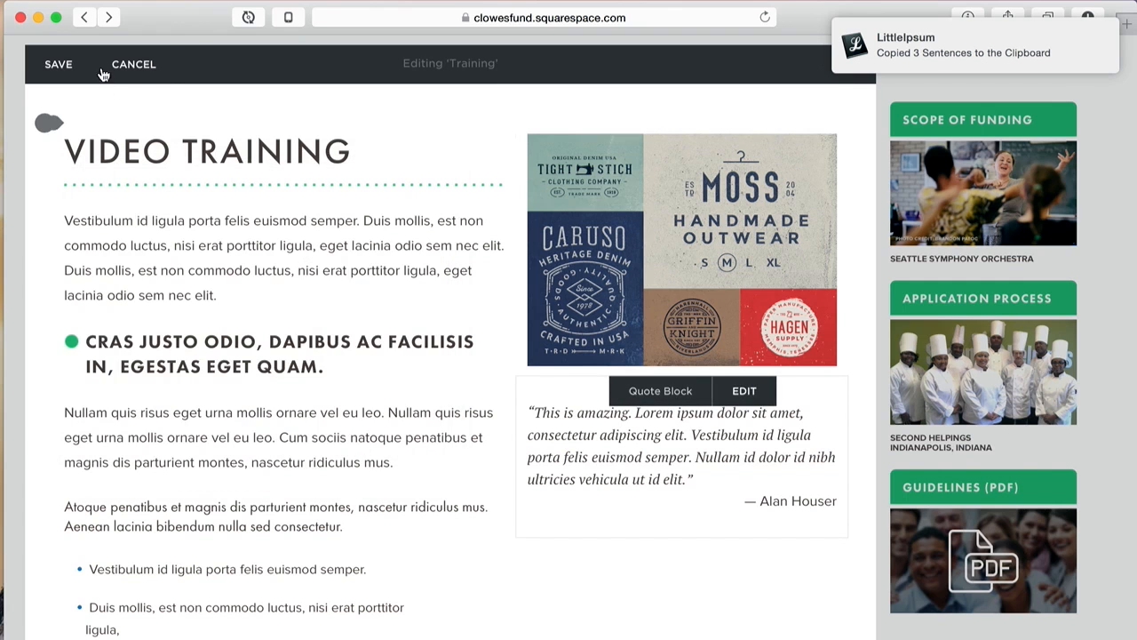
{"action": "left_click", "coordinate": [69, 67]}
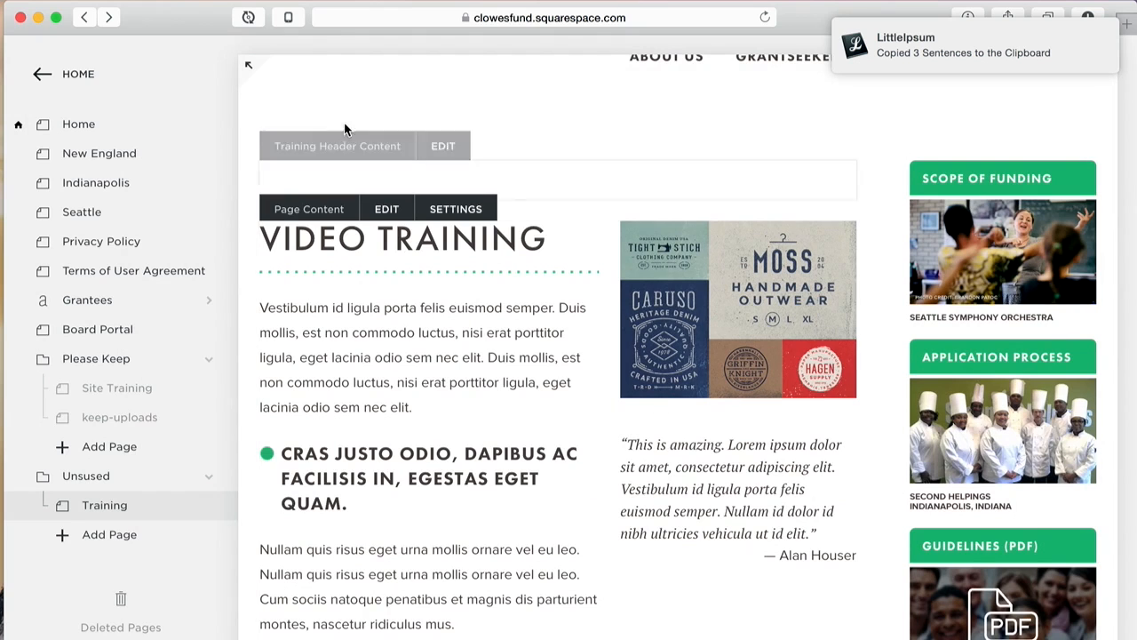
Step: Reopen the page content and drag the quote block up beside the opening paragraph
{"action": "left_click", "coordinate": [387, 205]}
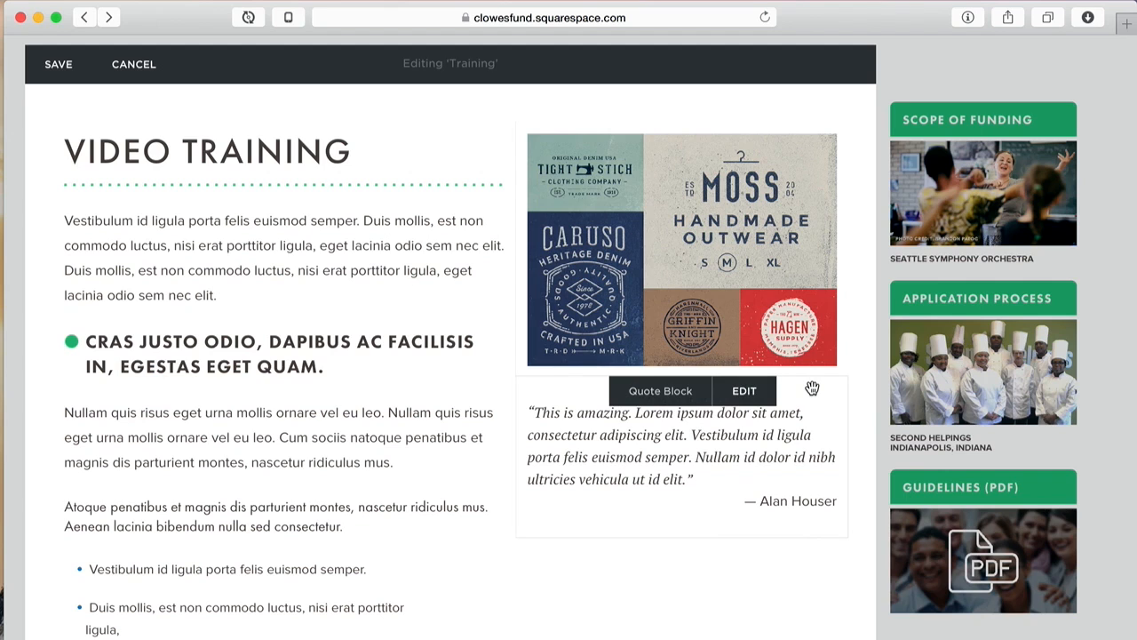
{"action": "left_click_drag", "start_coordinate": [812, 389], "coordinate": [428, 274]}
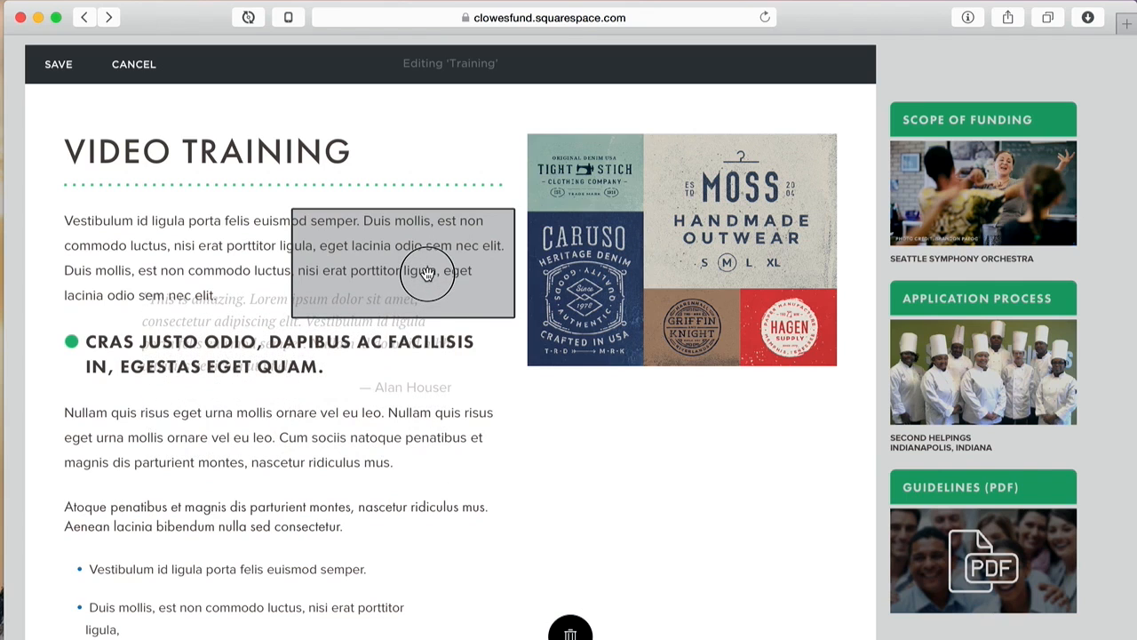
{"action": "left_click_drag", "start_coordinate": [428, 273], "coordinate": [401, 252]}
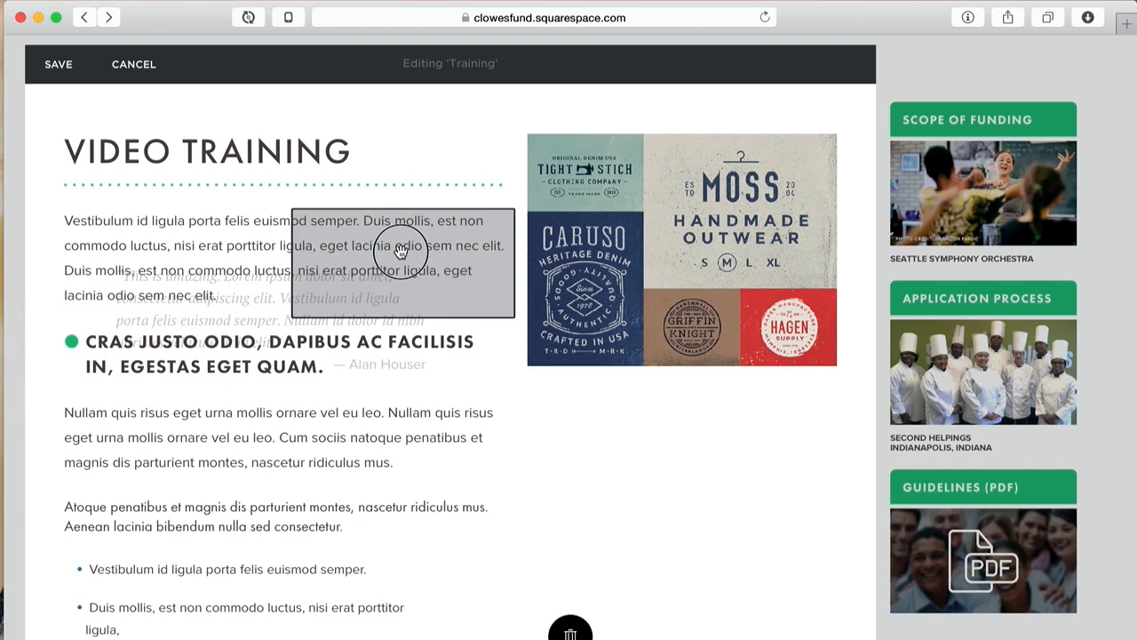
{"action": "left_click_drag", "start_coordinate": [401, 251], "coordinate": [399, 253]}
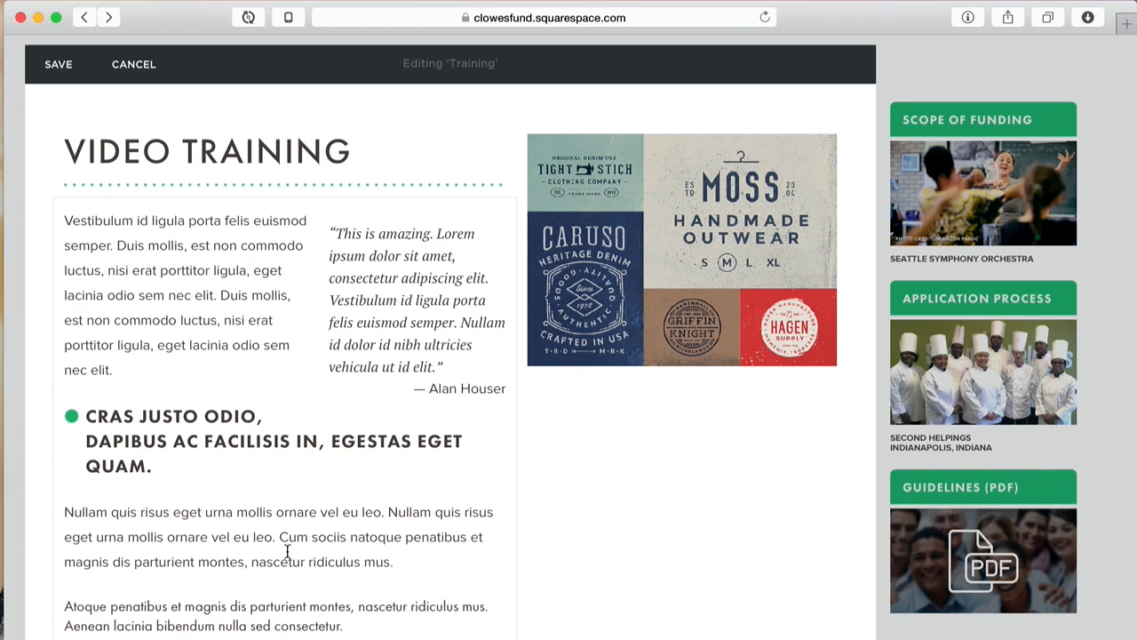
{"action": "mouse_move", "coordinate": [731, 329]}
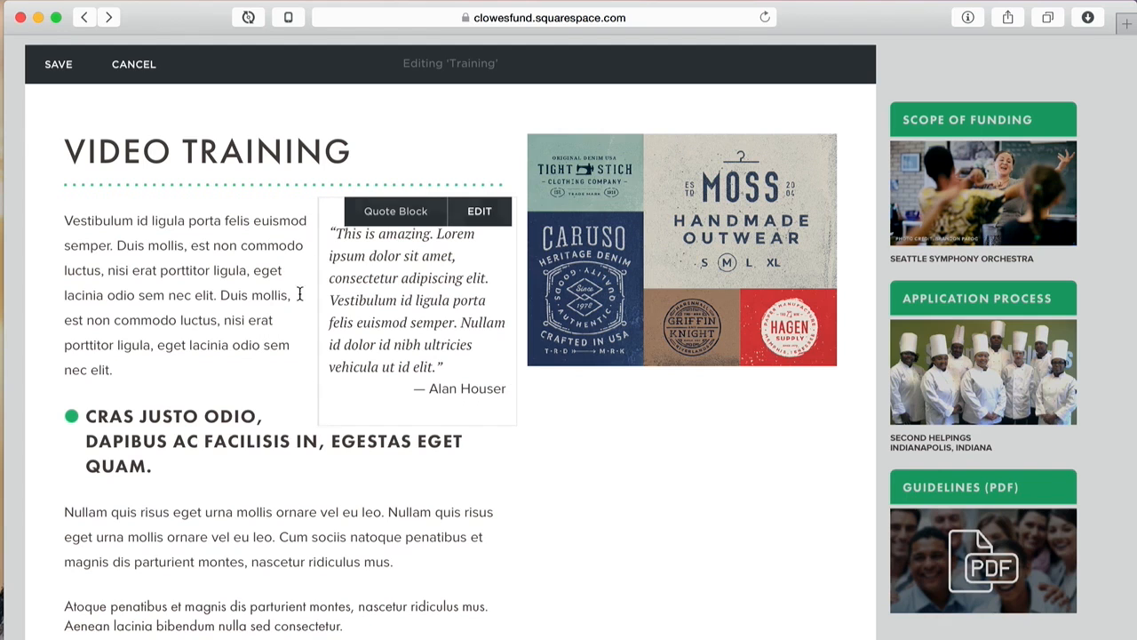
{"action": "left_click", "coordinate": [293, 220]}
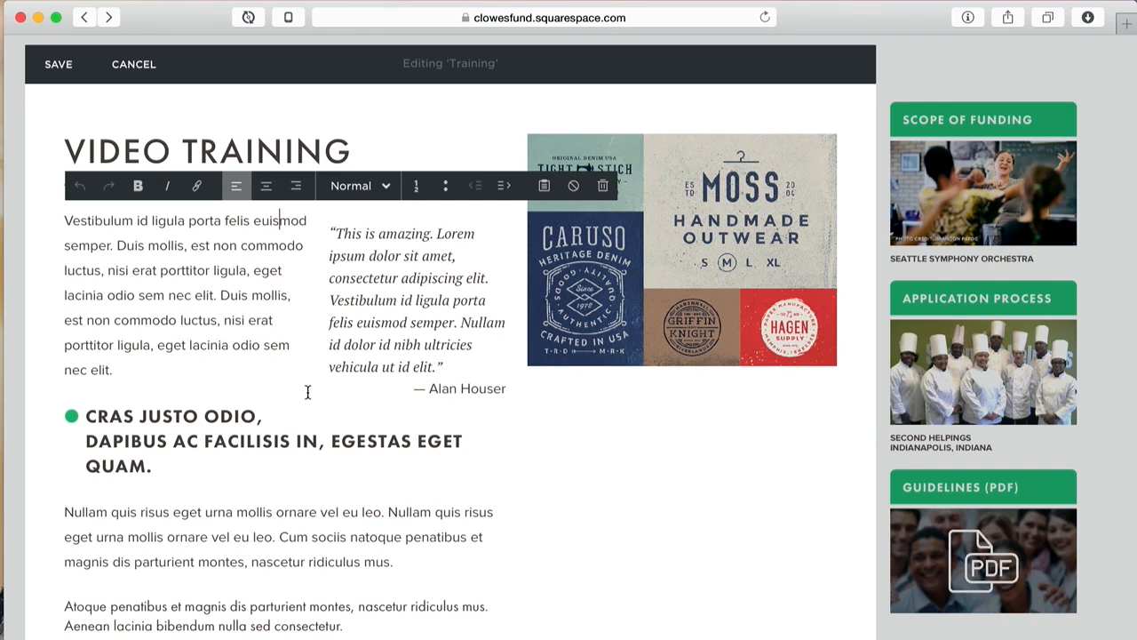
{"action": "left_click", "coordinate": [307, 392]}
{"action": "left_click", "coordinate": [222, 262]}
{"action": "left_click", "coordinate": [616, 549]}
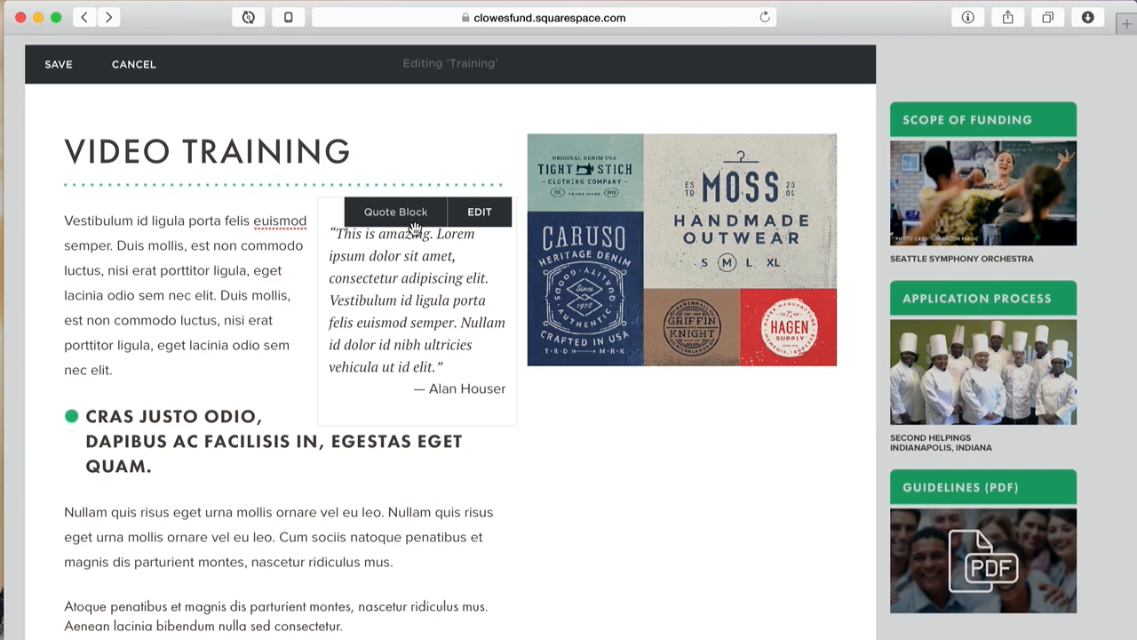
Step: Move the quote to the right column and place a resized logo image beside the opening paragraph
{"action": "left_click_drag", "start_coordinate": [451, 238], "coordinate": [698, 360]}
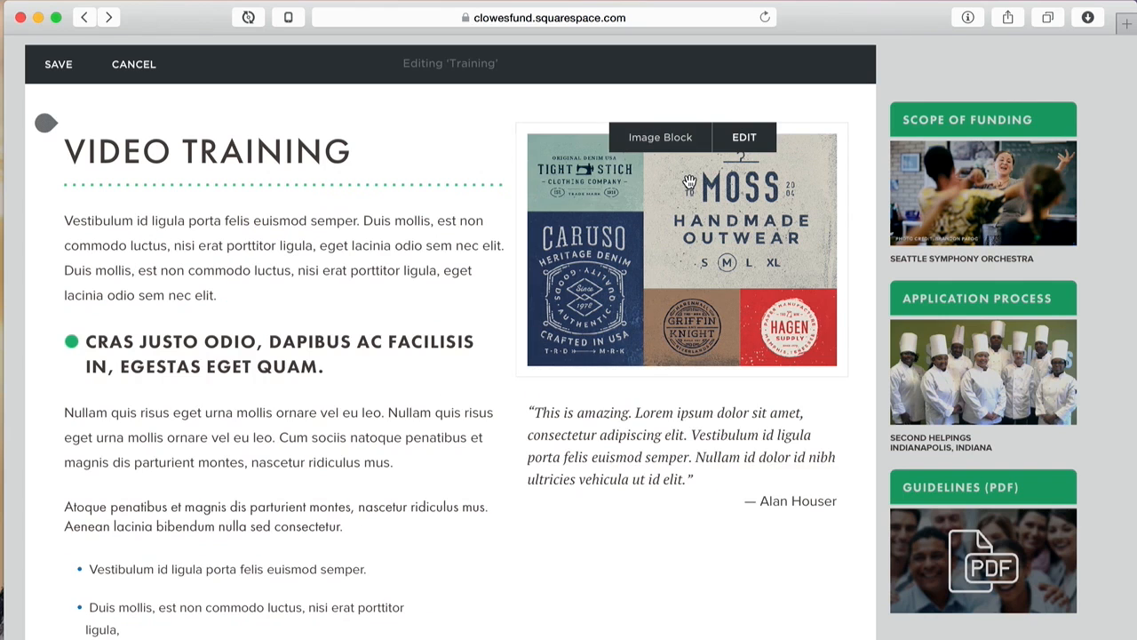
{"action": "left_click_drag", "start_coordinate": [687, 180], "coordinate": [450, 224]}
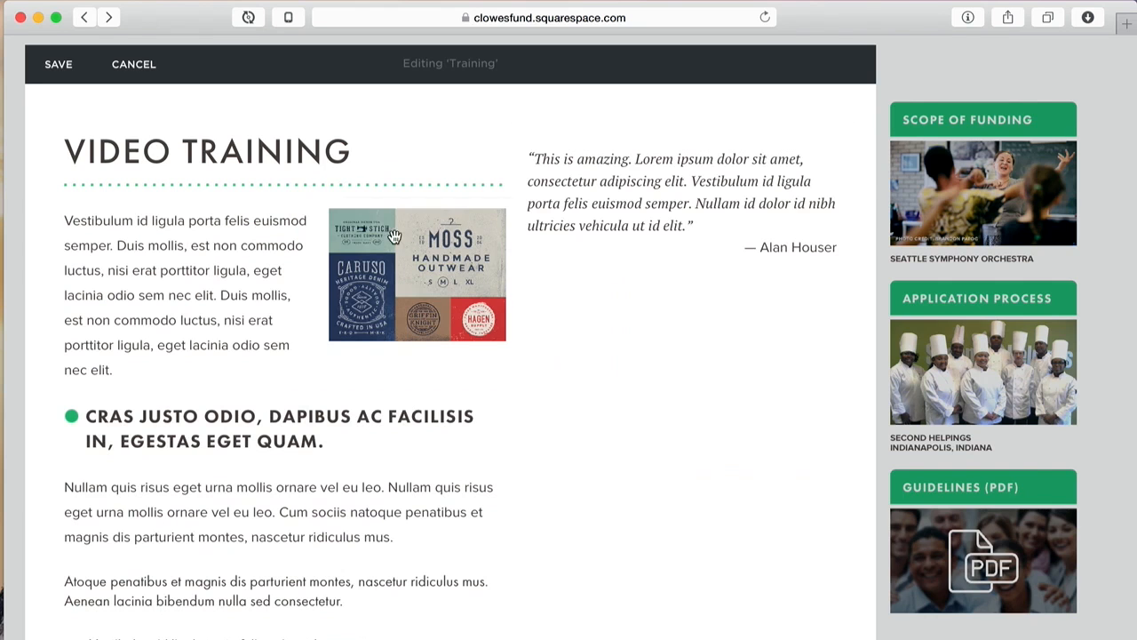
{"action": "left_click_drag", "start_coordinate": [316, 244], "coordinate": [407, 263]}
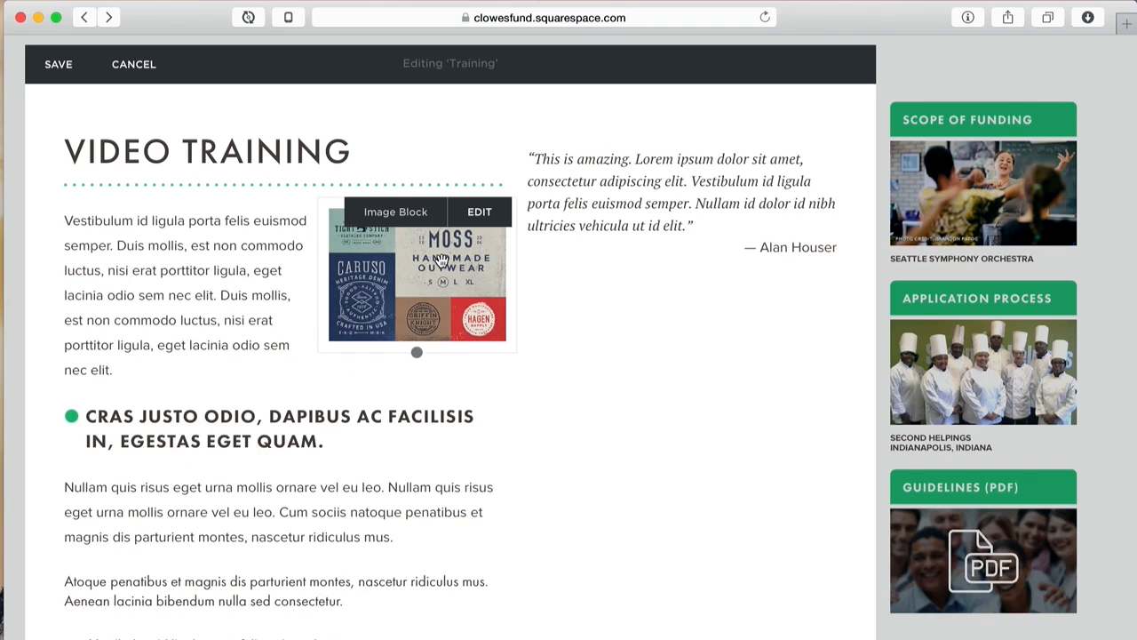
{"action": "left_click", "coordinate": [480, 211]}
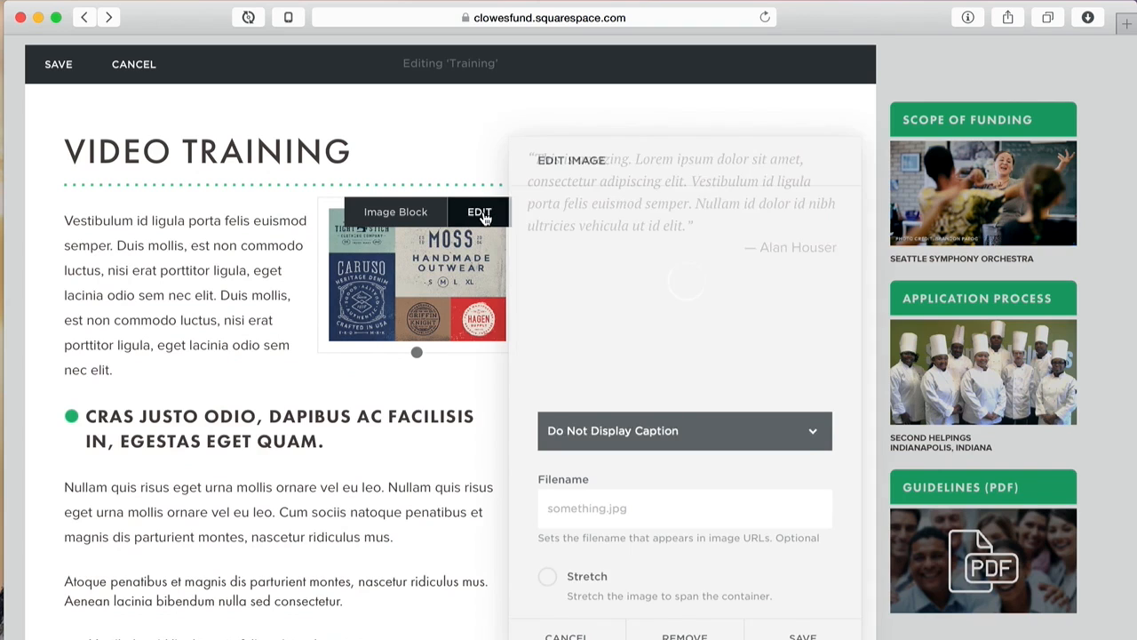
Step: Enable Lightbox on the logo collage image, then save the image settings and the page
{"action": "scroll", "coordinate": [633, 511], "scroll_direction": "down", "scroll_amount": 3}
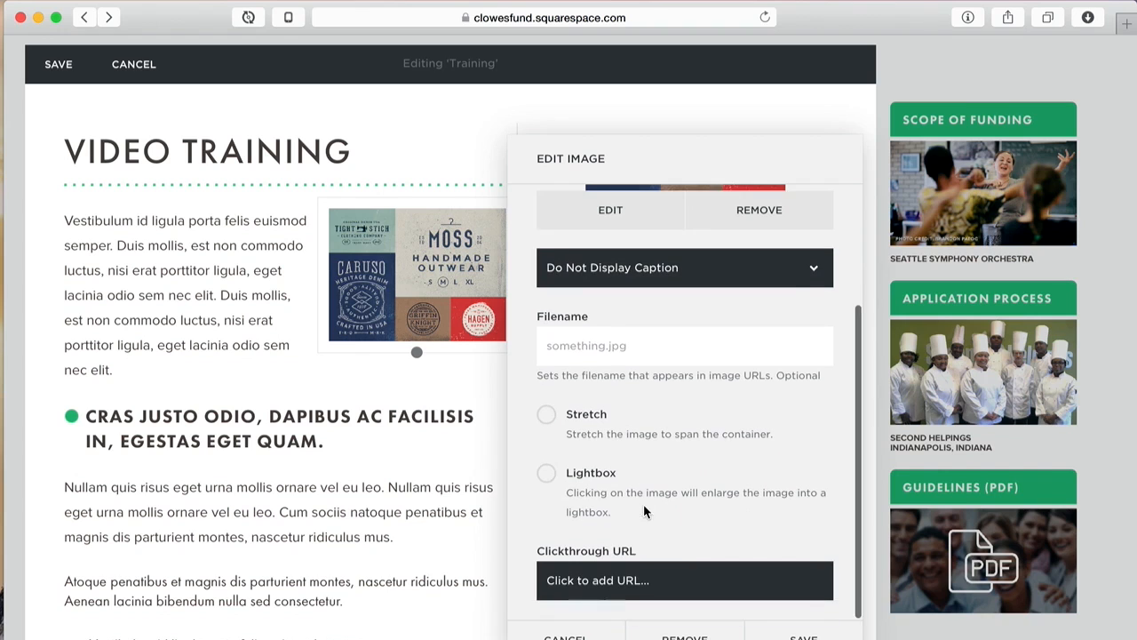
{"action": "left_click", "coordinate": [549, 477]}
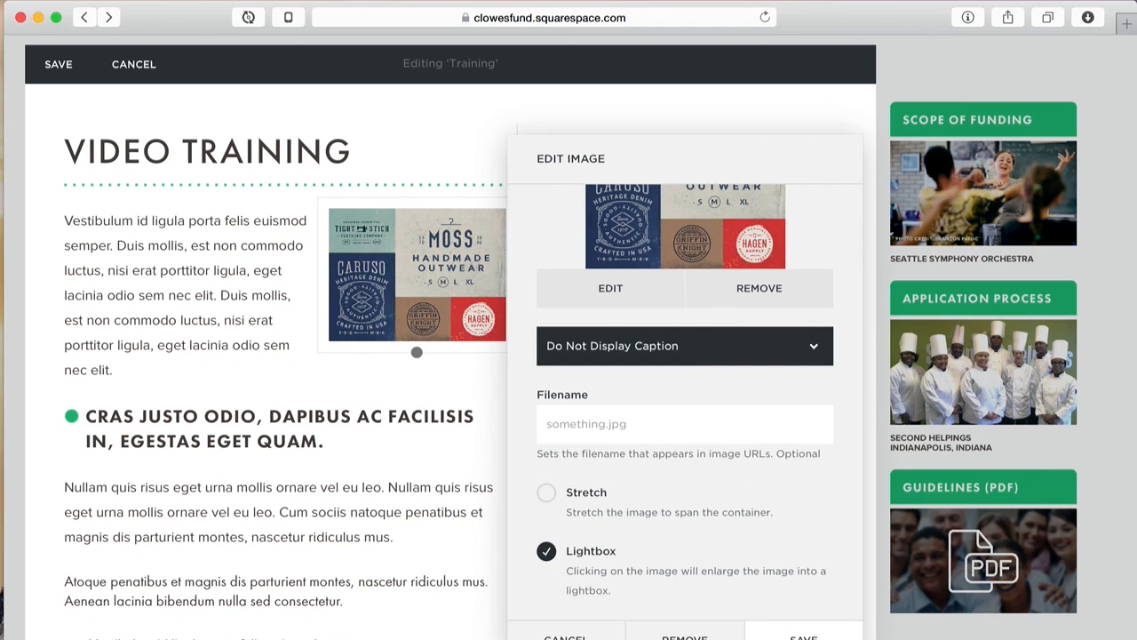
{"action": "left_click", "coordinate": [804, 635]}
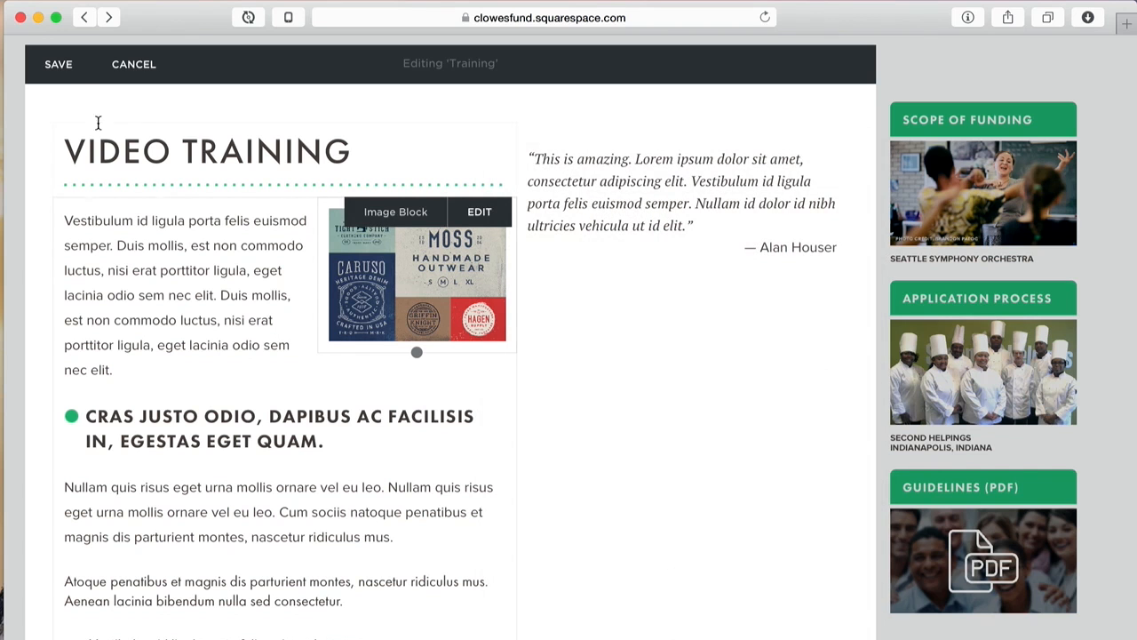
{"action": "left_click", "coordinate": [55, 65]}
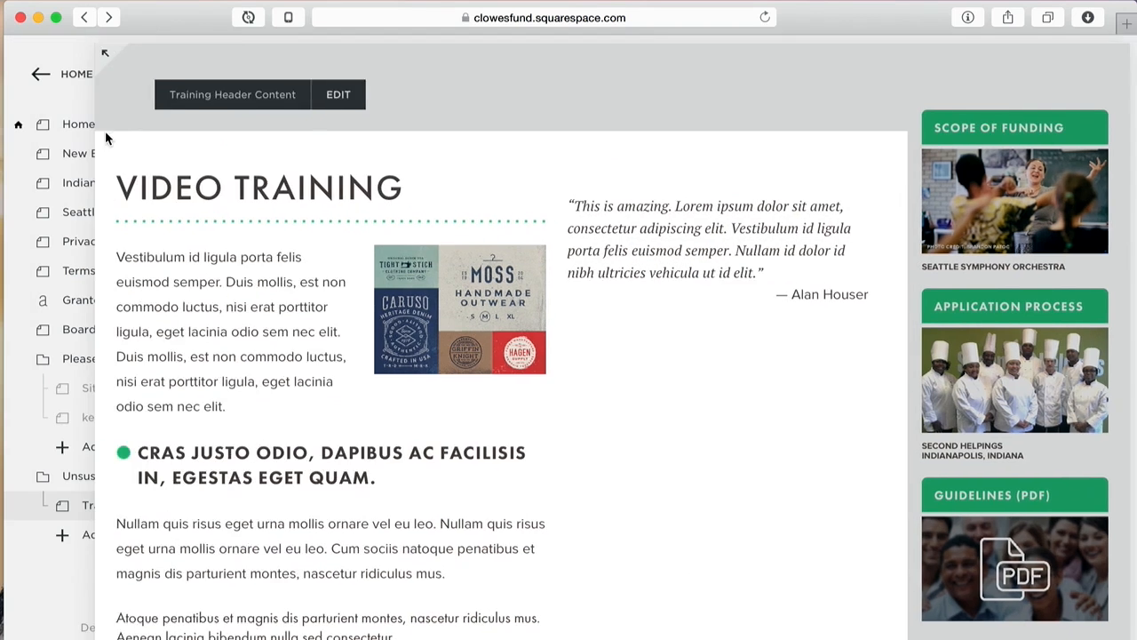
Step: Expand the page preview to full width and test the image lightbox twice
{"action": "left_click", "coordinate": [246, 69]}
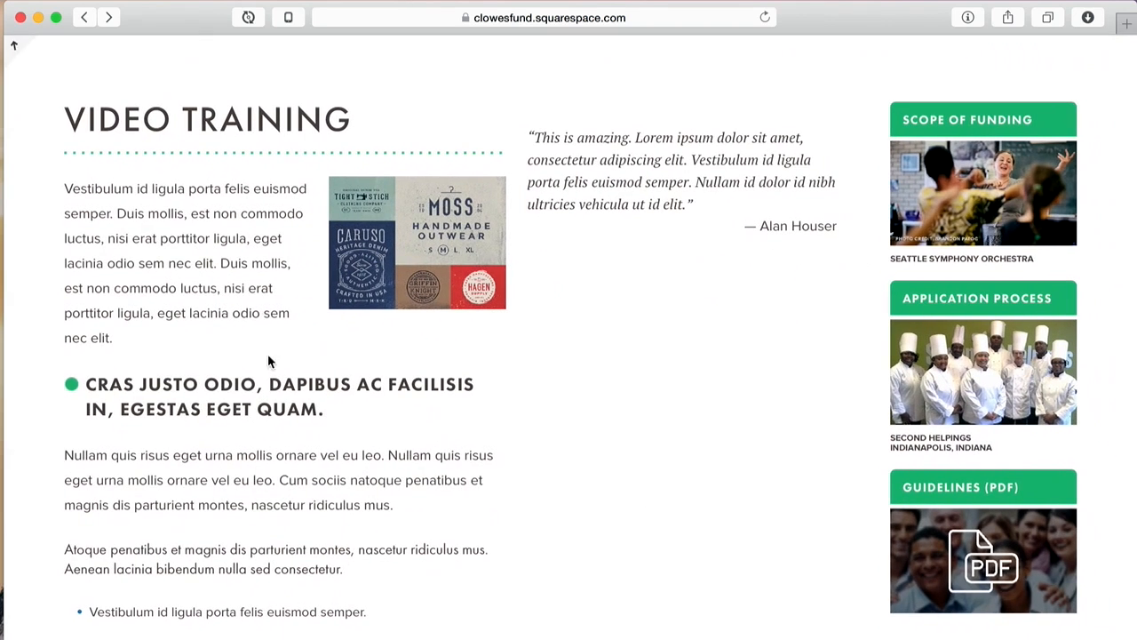
{"action": "left_click", "coordinate": [421, 254]}
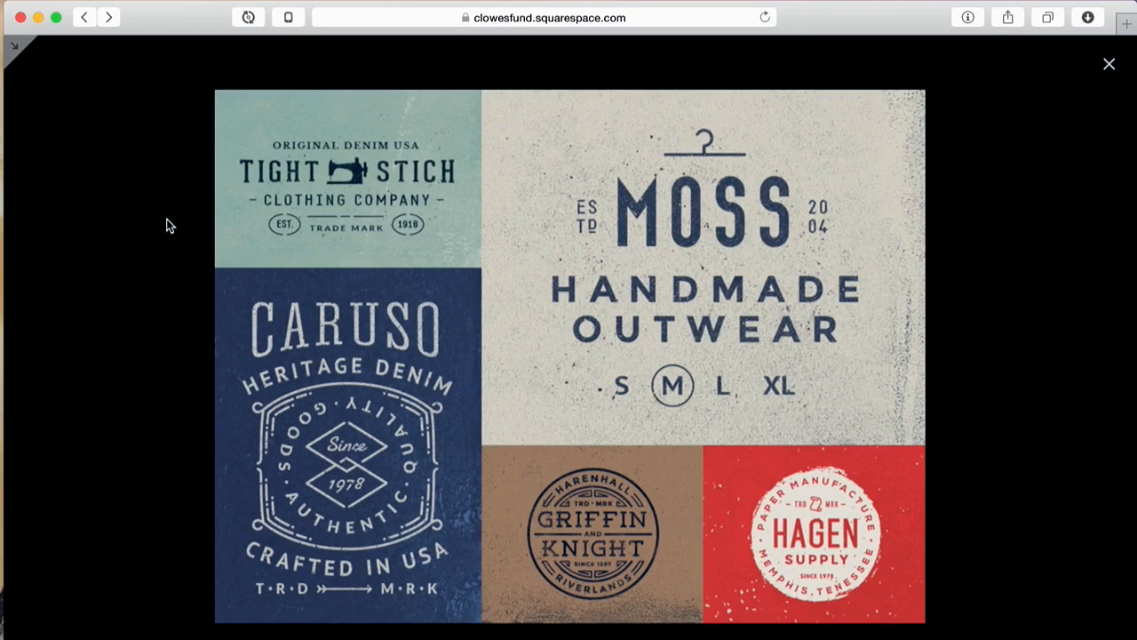
{"action": "left_click", "coordinate": [1109, 68]}
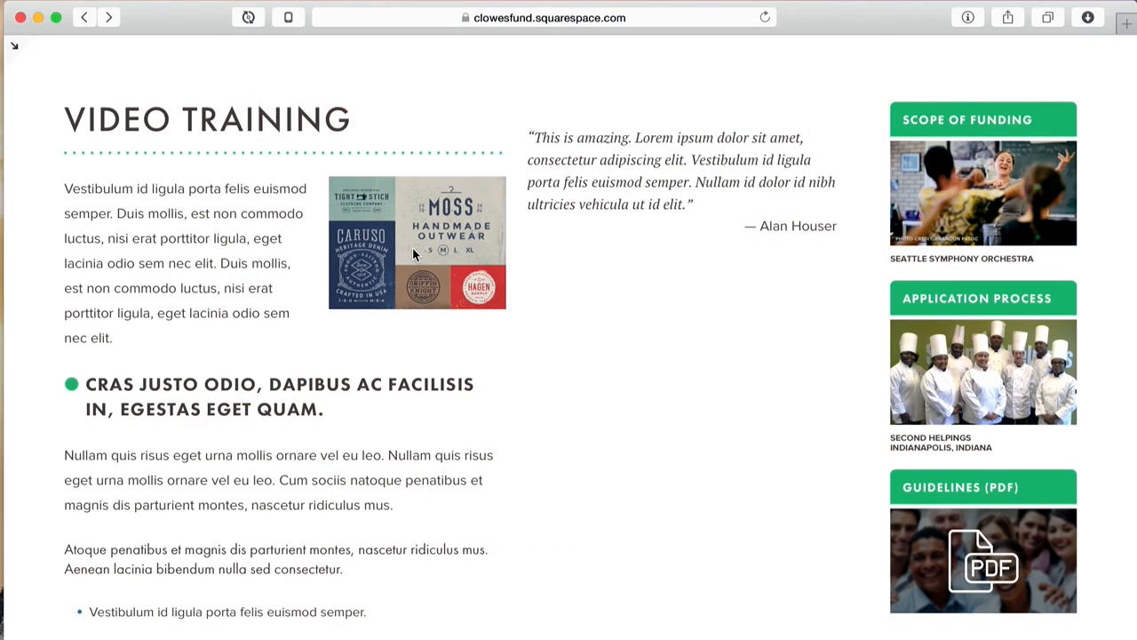
{"action": "left_click", "coordinate": [415, 255]}
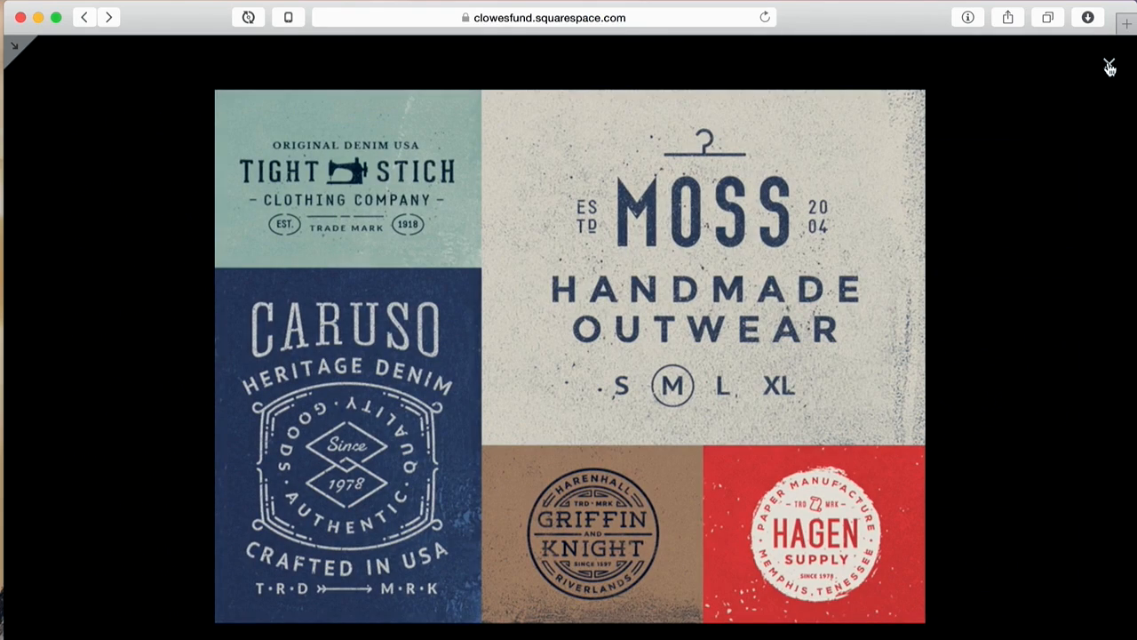
{"action": "left_click", "coordinate": [1109, 67]}
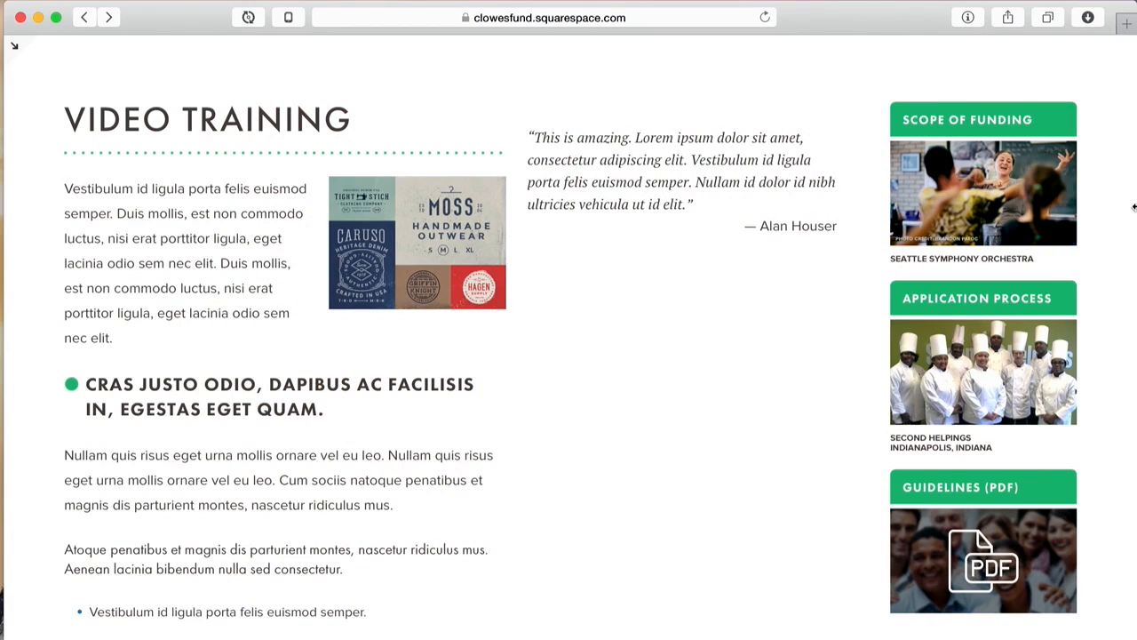
Step: Narrow the Safari window to check the mobile layout, then restore it to full width
{"action": "left_click_drag", "start_coordinate": [1129, 207], "coordinate": [508, 253]}
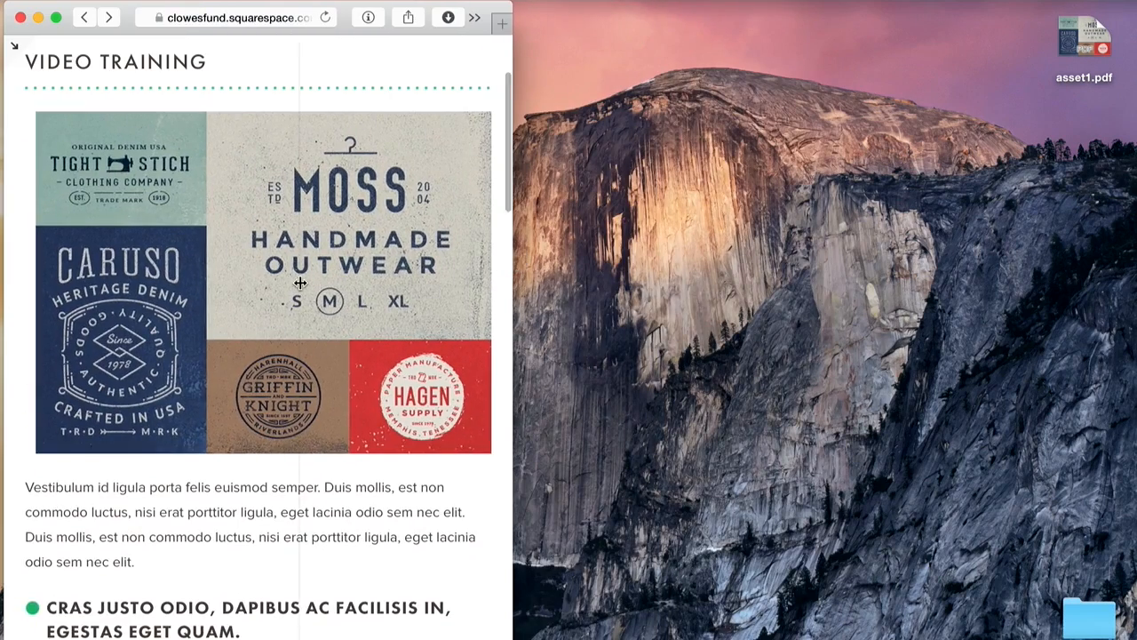
{"action": "scroll", "coordinate": [300, 283], "scroll_direction": "down", "scroll_amount": 10}
{"action": "scroll", "coordinate": [301, 282], "scroll_direction": "down", "scroll_amount": 15}
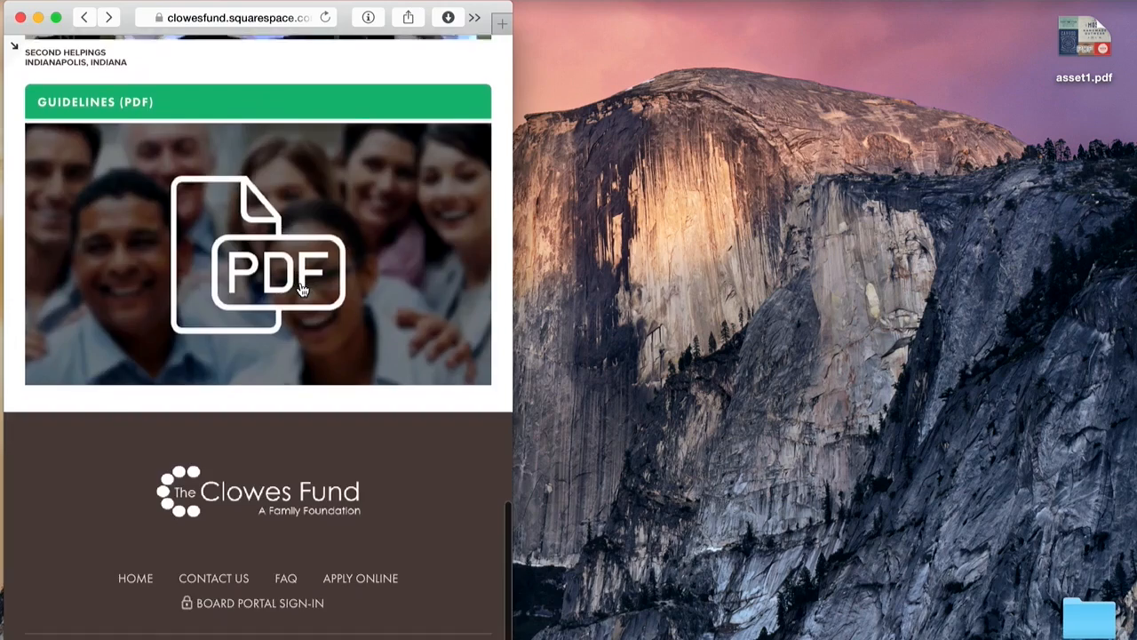
{"action": "scroll", "coordinate": [300, 283], "scroll_direction": "up", "scroll_amount": 13}
{"action": "scroll", "coordinate": [301, 282], "scroll_direction": "up", "scroll_amount": 3}
{"action": "scroll", "coordinate": [300, 282], "scroll_direction": "down", "scroll_amount": 5}
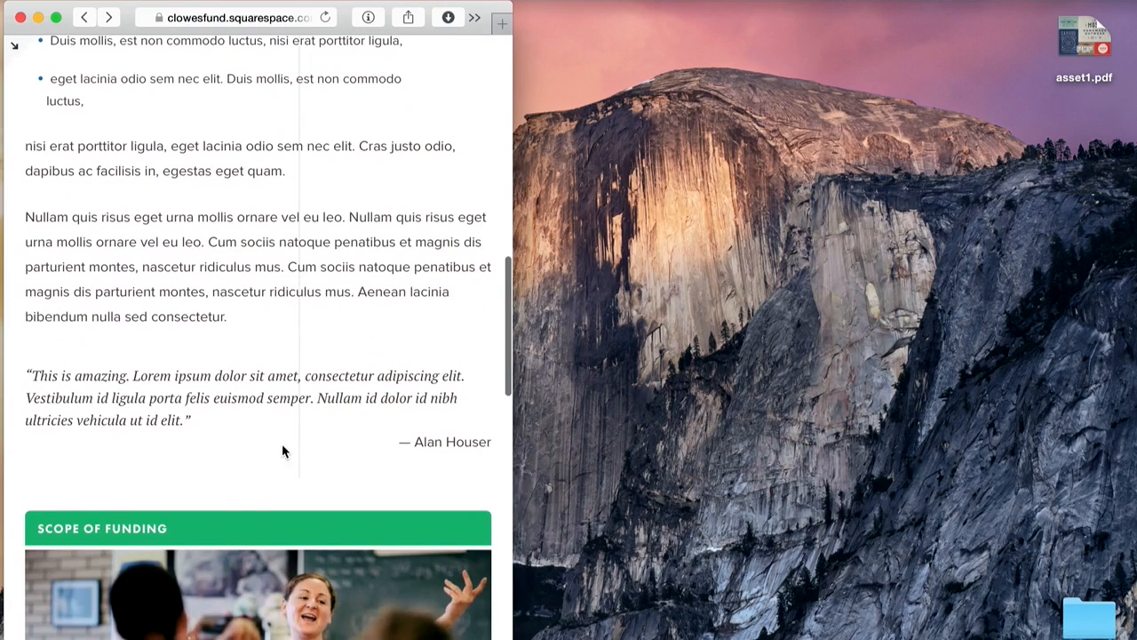
{"action": "left_click_drag", "start_coordinate": [513, 62], "coordinate": [1129, 96]}
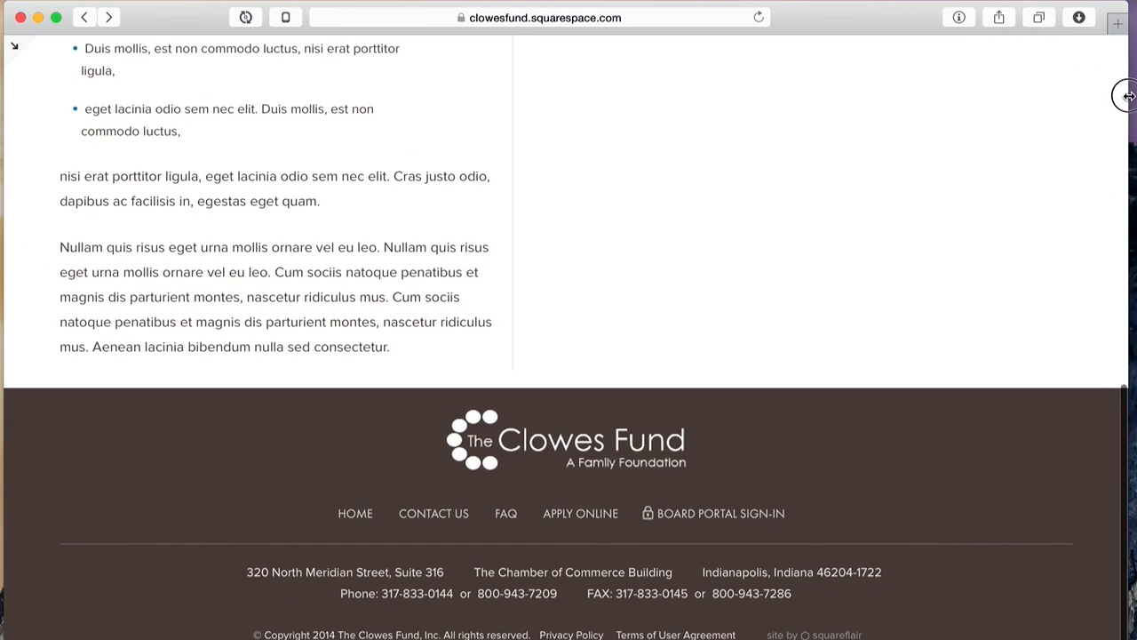
{"action": "scroll", "coordinate": [833, 307], "scroll_direction": "up", "scroll_amount": 15}
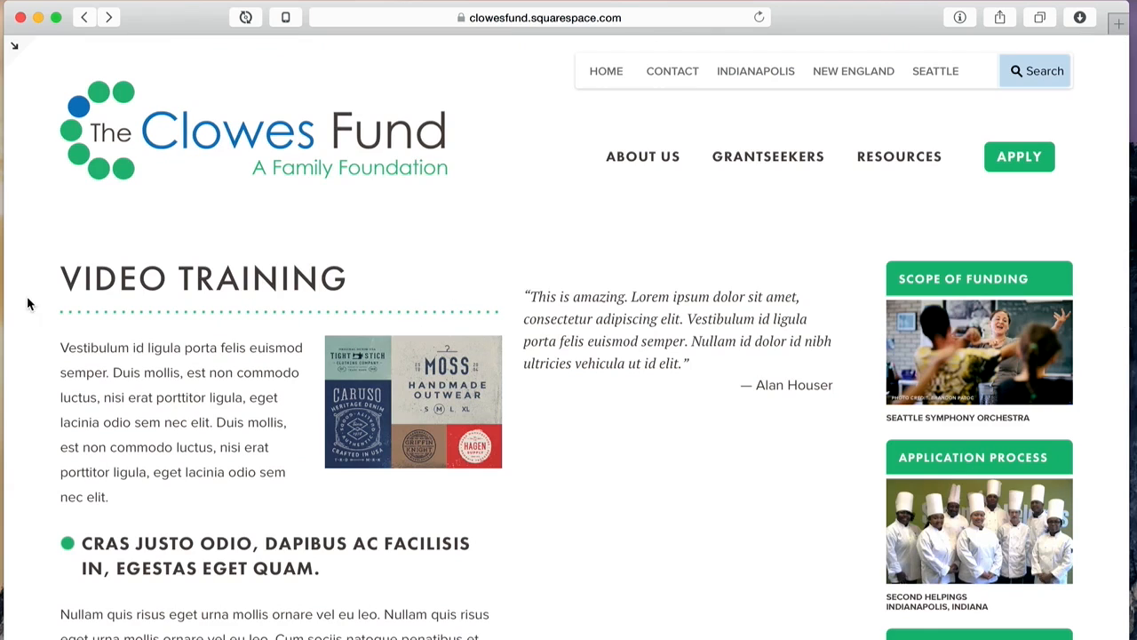
{"action": "left_click", "coordinate": [16, 45]}
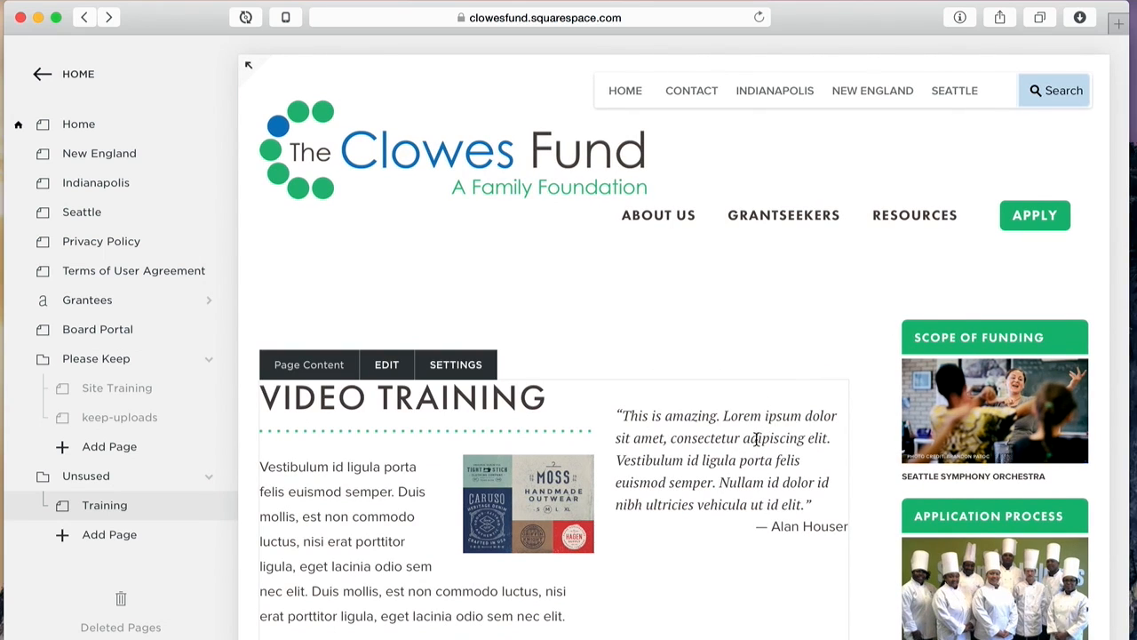
{"action": "left_click", "coordinate": [388, 364]}
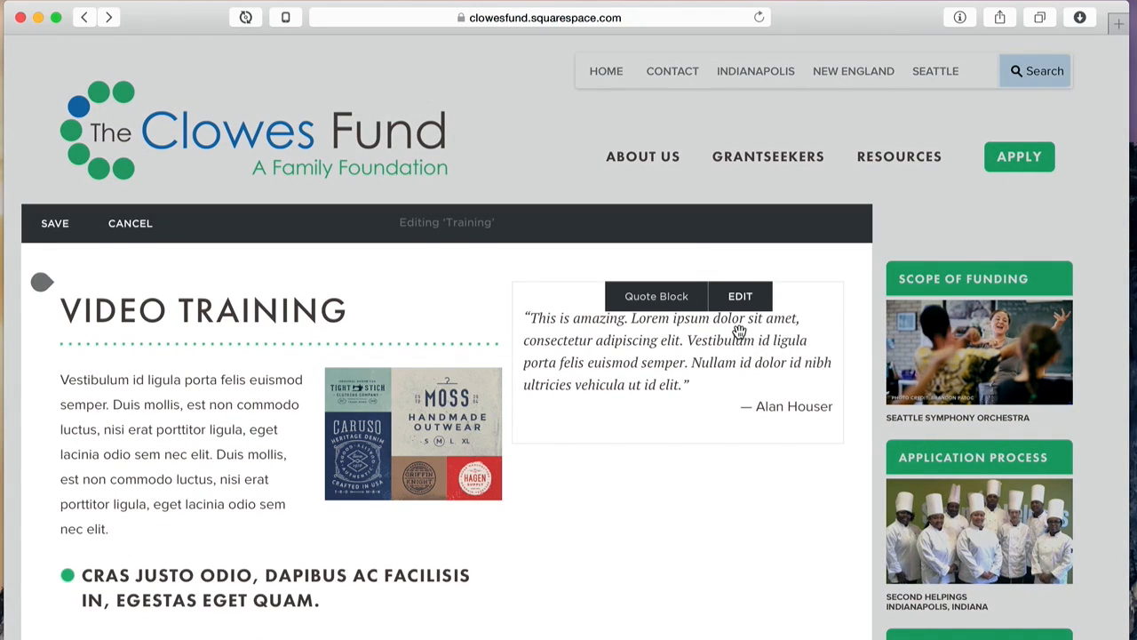
{"action": "left_click", "coordinate": [735, 296]}
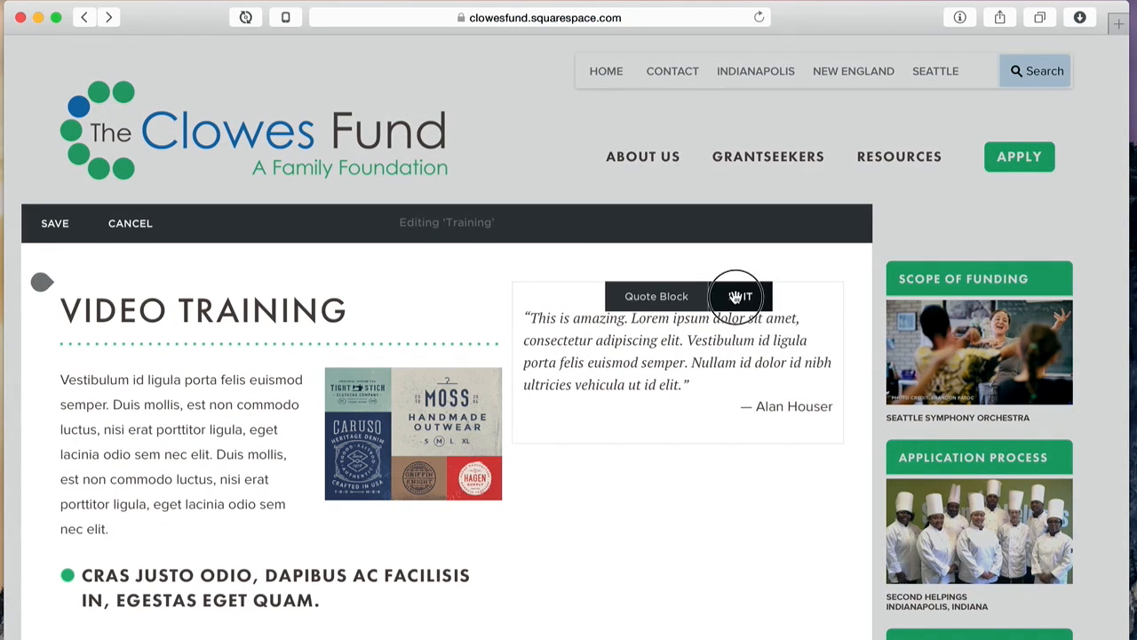
{"action": "left_click", "coordinate": [903, 575]}
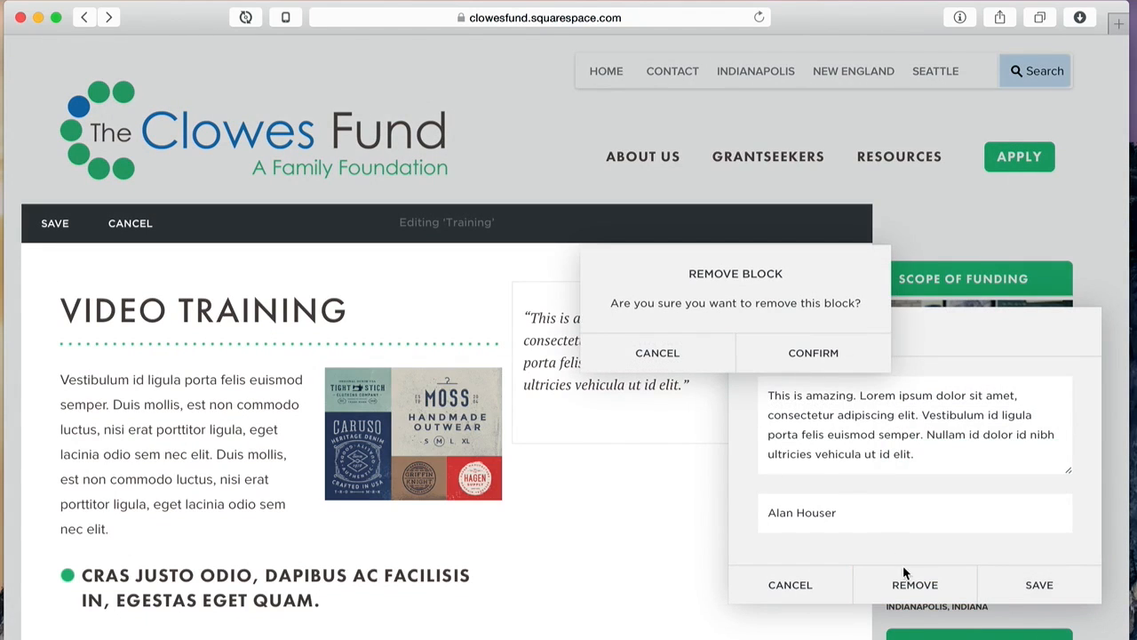
{"action": "left_click", "coordinate": [810, 354]}
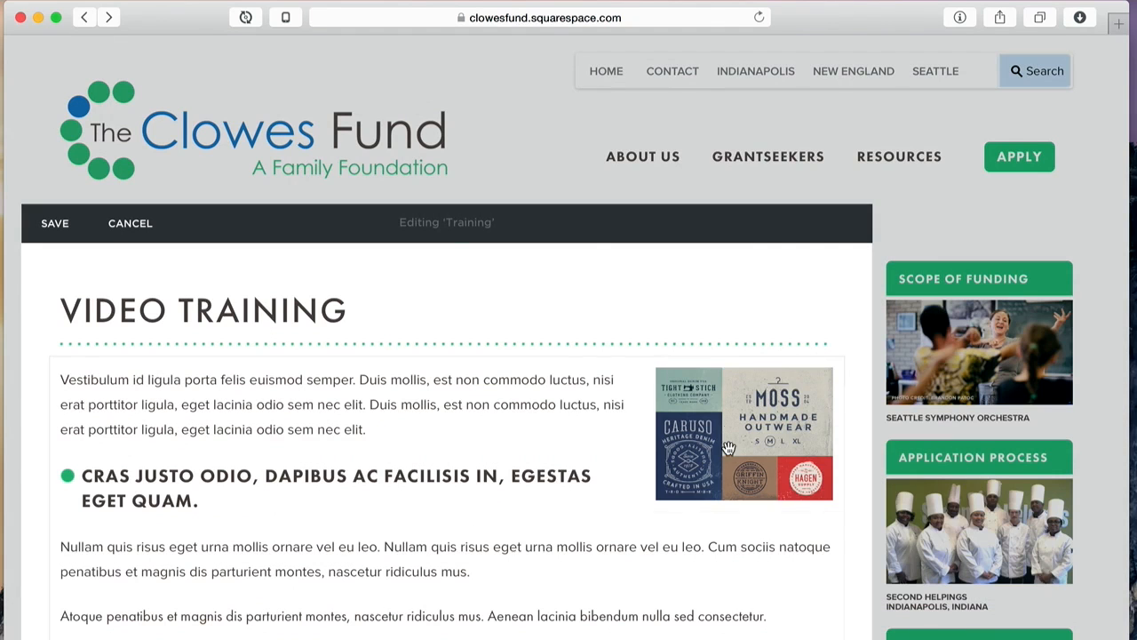
{"action": "left_click_drag", "start_coordinate": [729, 449], "coordinate": [613, 391]}
Step: Drag the logo collage image block and drop it on the right side of the bulleted list
{"action": "scroll", "coordinate": [548, 364], "scroll_direction": "down", "scroll_amount": 3}
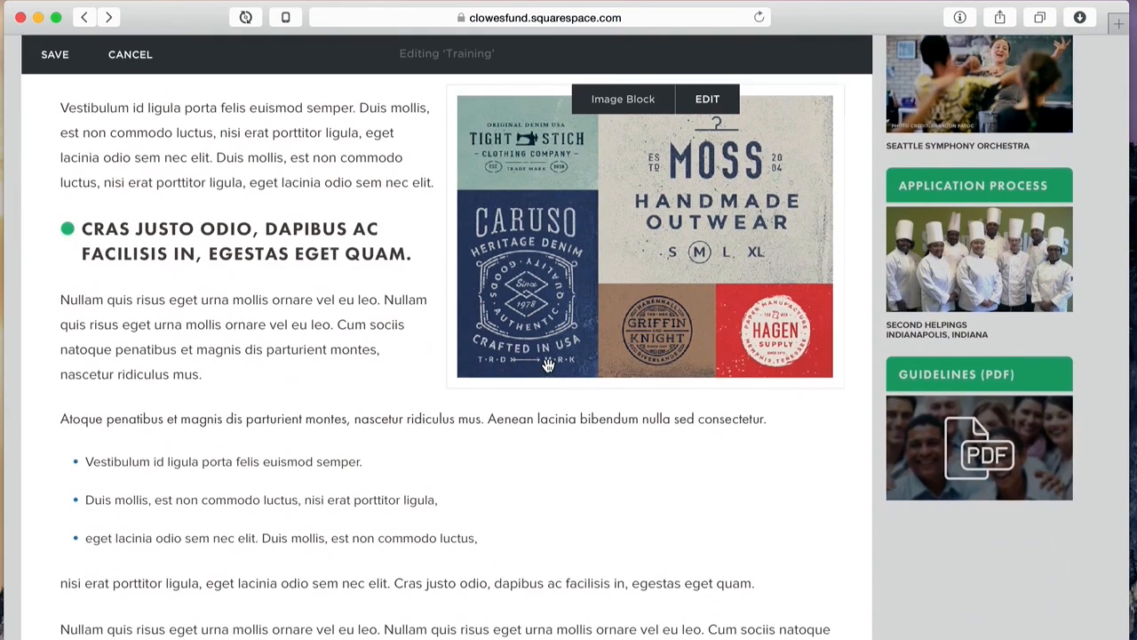
{"action": "scroll", "coordinate": [549, 364], "scroll_direction": "up", "scroll_amount": 2}
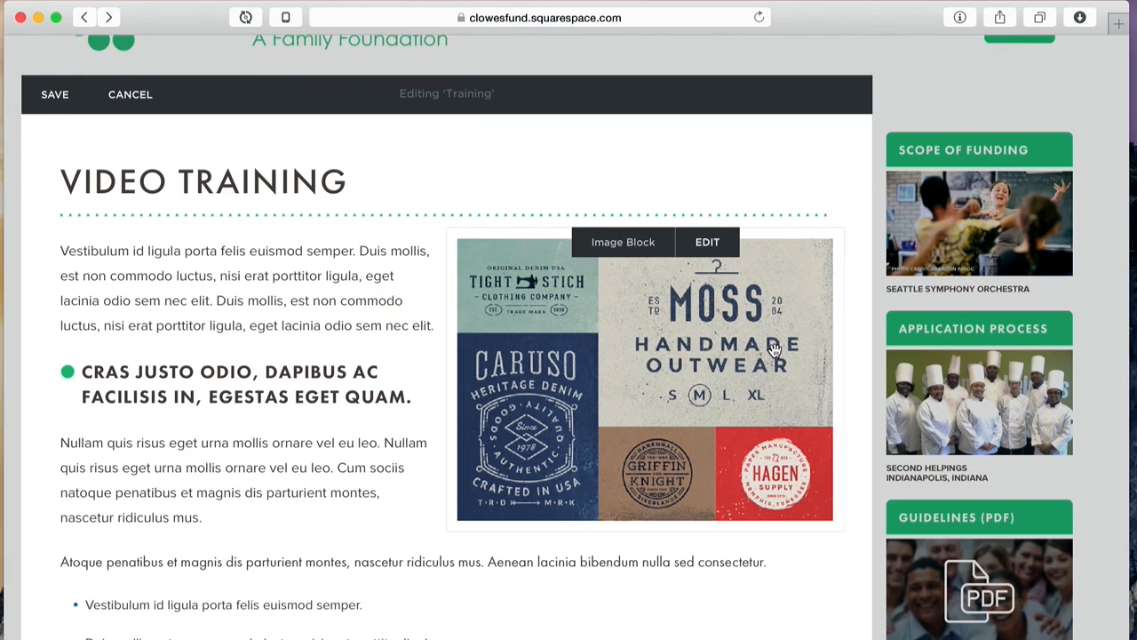
{"action": "left_click_drag", "start_coordinate": [644, 304], "coordinate": [328, 516]}
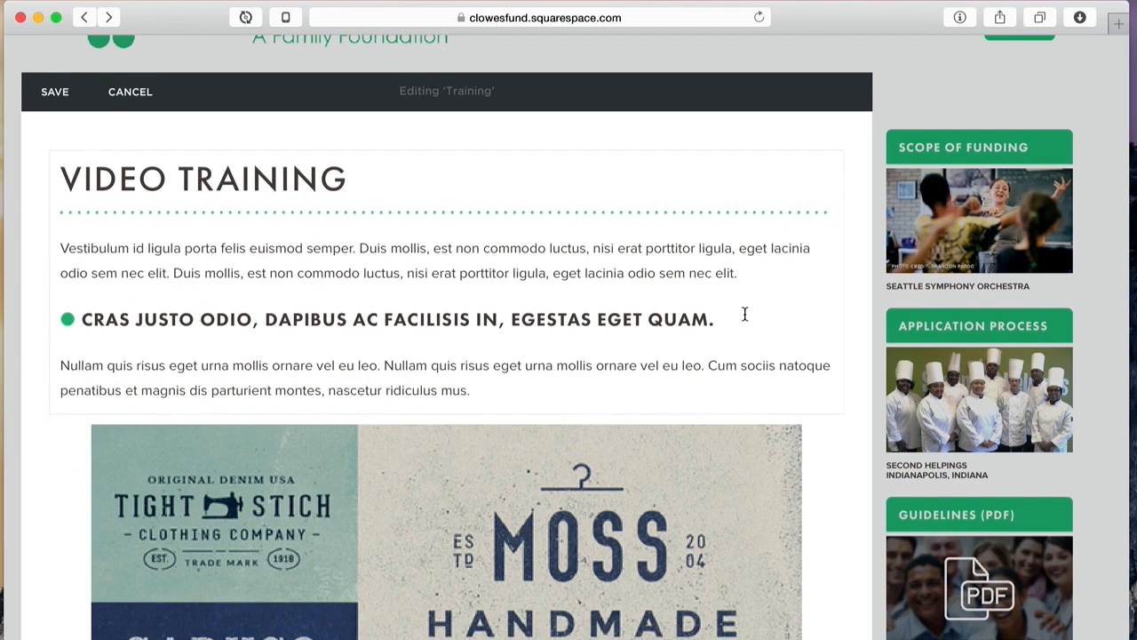
{"action": "scroll", "coordinate": [744, 314], "scroll_direction": "down", "scroll_amount": 10}
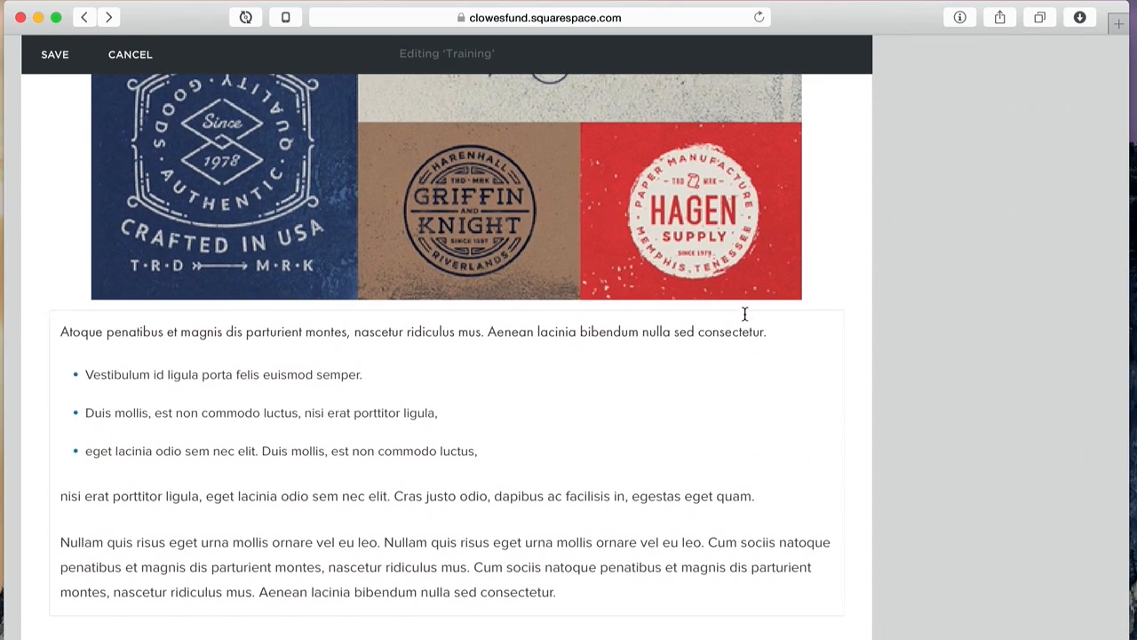
{"action": "scroll", "coordinate": [744, 314], "scroll_direction": "up", "scroll_amount": 1}
{"action": "left_click_drag", "start_coordinate": [524, 183], "coordinate": [832, 431]}
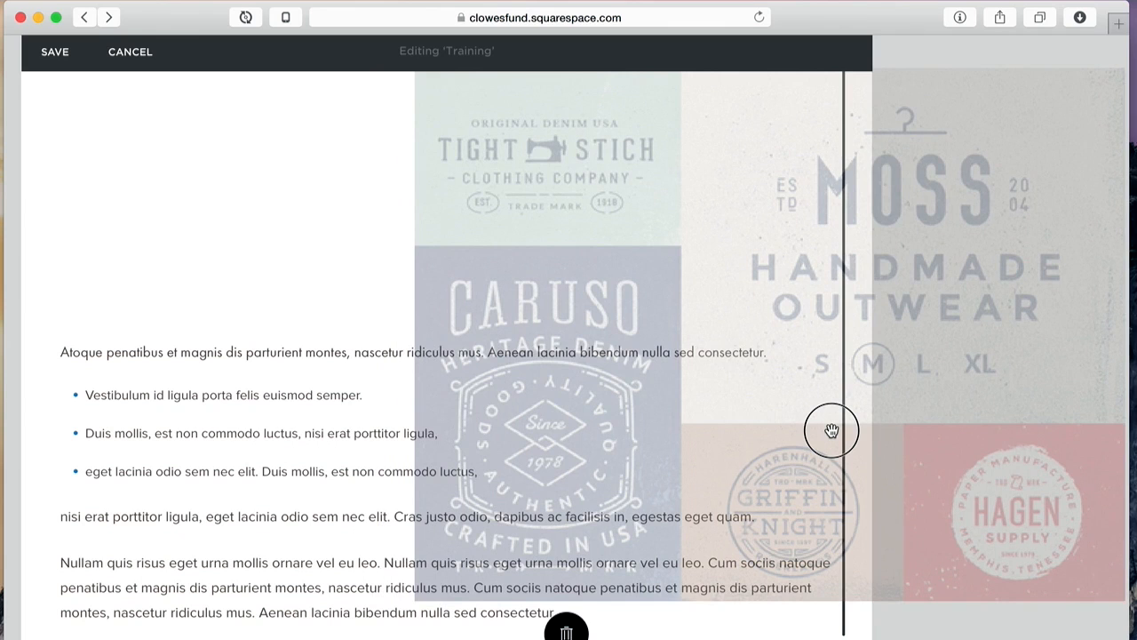
{"action": "left_click_drag", "start_coordinate": [831, 430], "coordinate": [829, 431]}
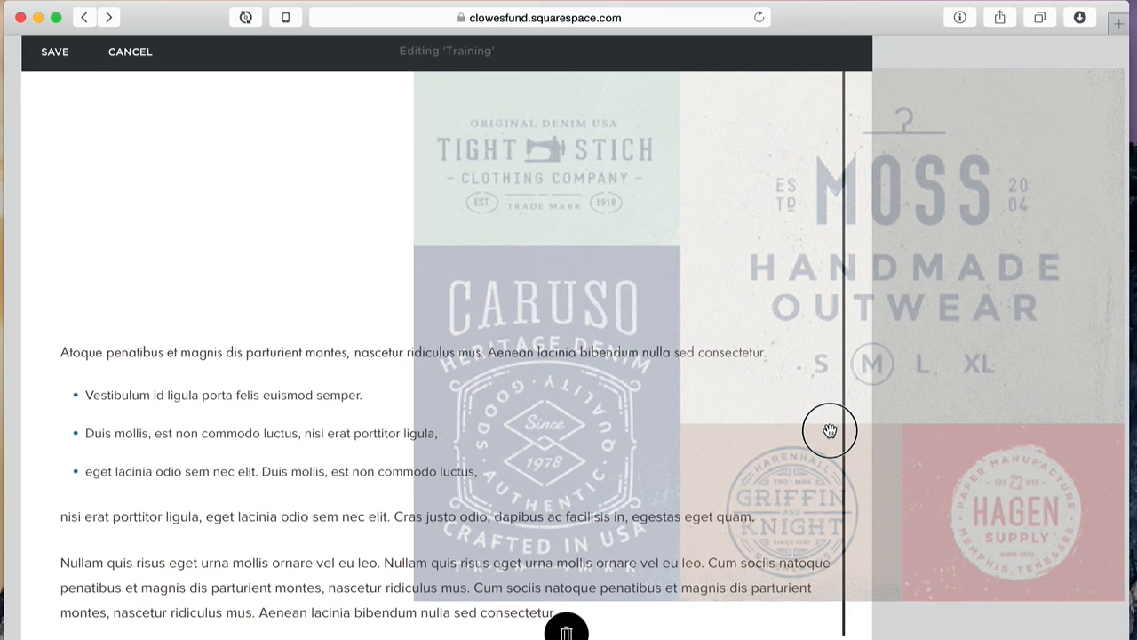
{"action": "left_click_drag", "start_coordinate": [829, 431], "coordinate": [760, 430]}
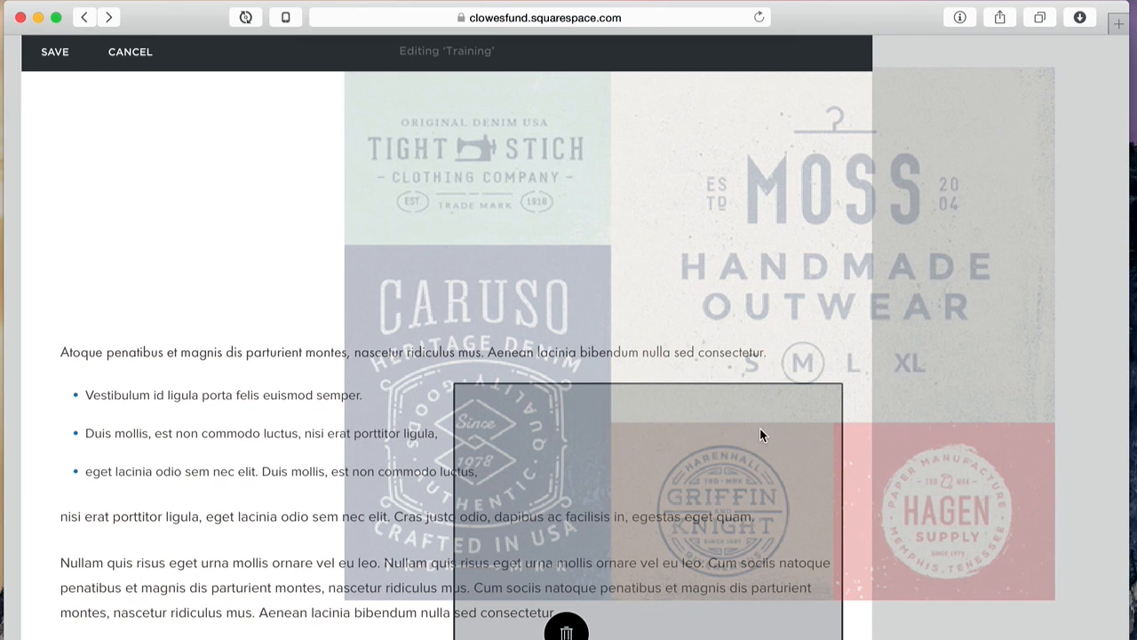
{"action": "left_click_drag", "start_coordinate": [761, 430], "coordinate": [760, 427]}
{"action": "scroll", "coordinate": [760, 427], "scroll_direction": "up", "scroll_amount": 5}
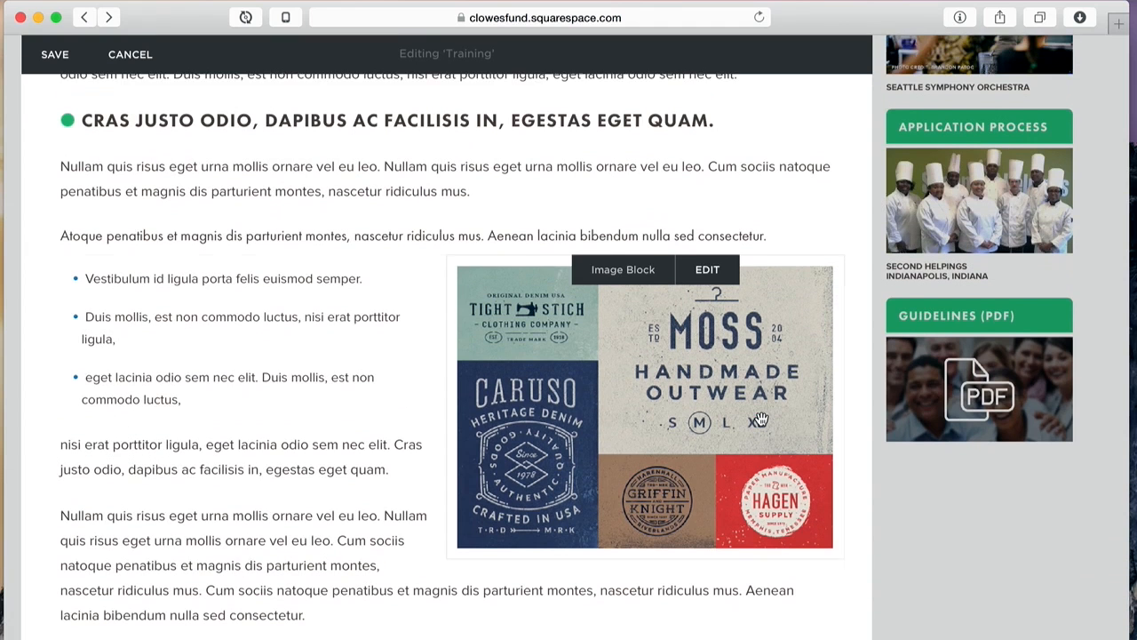
{"action": "scroll", "coordinate": [760, 419], "scroll_direction": "up", "scroll_amount": 1}
{"action": "scroll", "coordinate": [761, 420], "scroll_direction": "down", "scroll_amount": 2}
Step: Move the image block under the Atoque paragraph, then back beside the bulleted list
{"action": "left_click", "coordinate": [624, 293]}
{"action": "left_click_drag", "start_coordinate": [623, 294], "coordinate": [546, 237]}
{"action": "scroll", "coordinate": [745, 337], "scroll_direction": "down", "scroll_amount": 10}
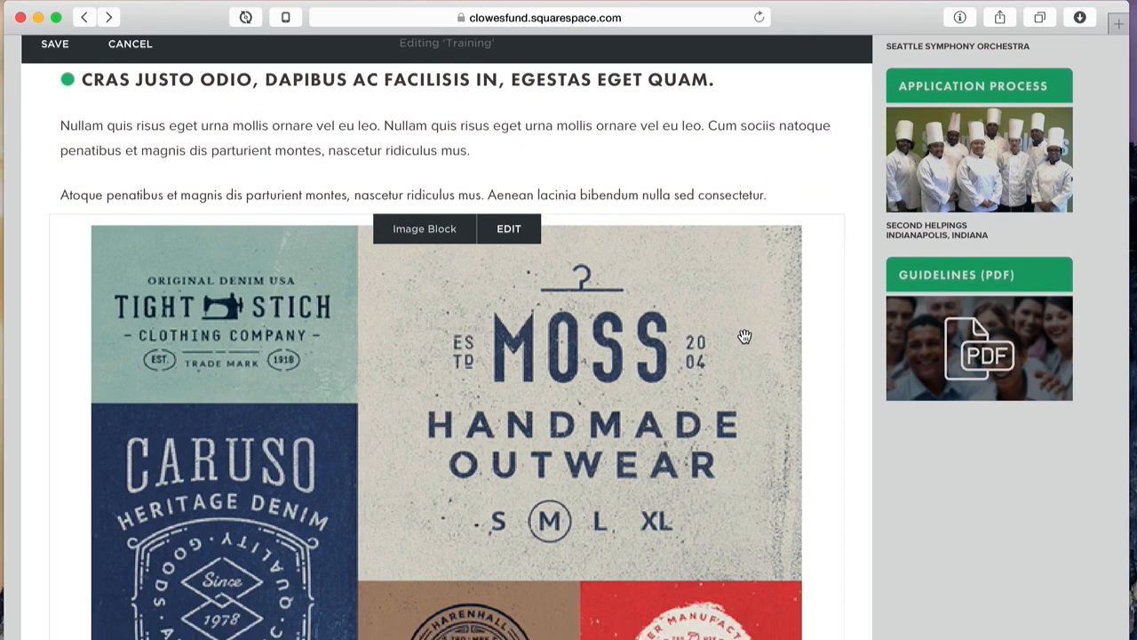
{"action": "scroll", "coordinate": [745, 336], "scroll_direction": "up", "scroll_amount": 3}
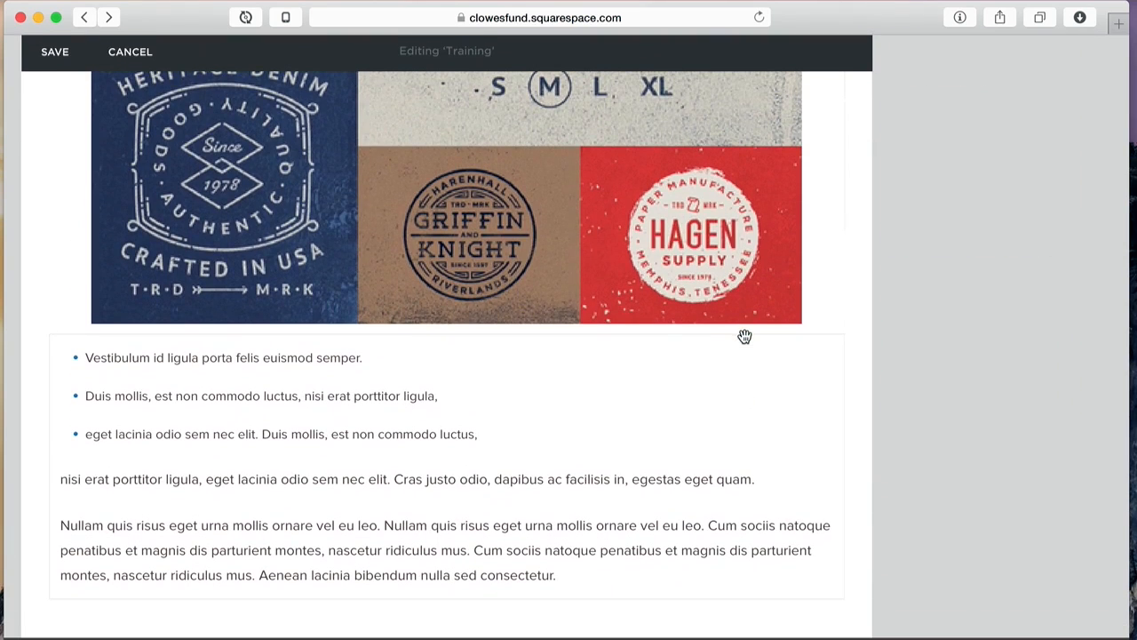
{"action": "left_click_drag", "start_coordinate": [560, 183], "coordinate": [820, 444]}
{"action": "scroll", "coordinate": [731, 255], "scroll_direction": "up", "scroll_amount": 10}
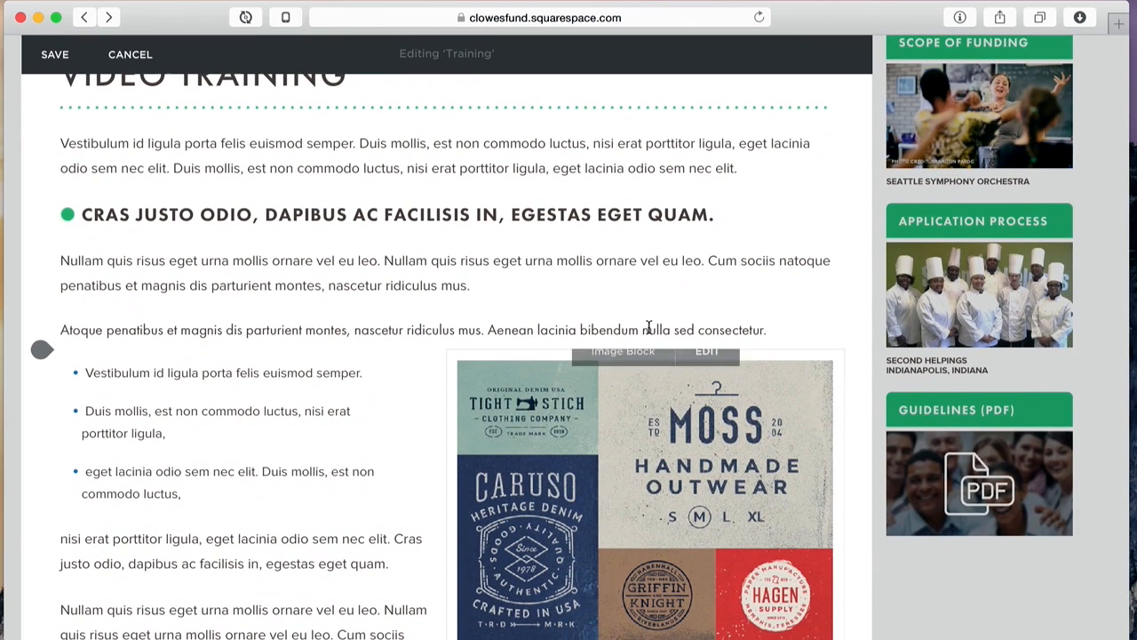
{"action": "scroll", "coordinate": [649, 330], "scroll_direction": "down", "scroll_amount": 5}
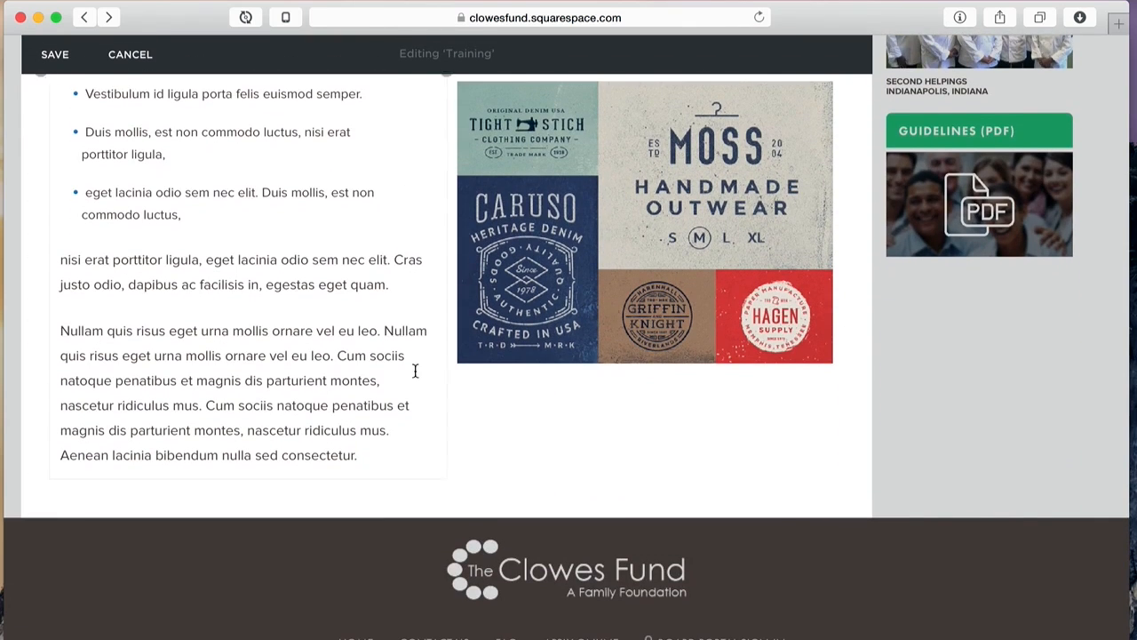
Step: Paste a new Lorem ipsum paragraph after the last body paragraph
{"action": "left_click", "coordinate": [363, 457]}
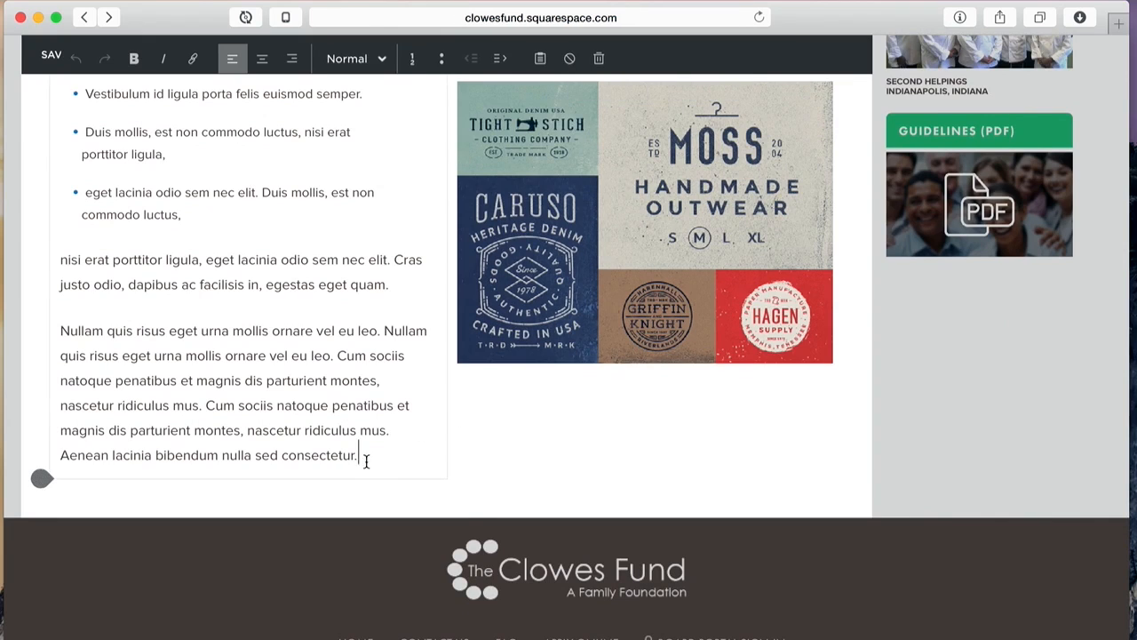
{"action": "key", "text": "Return"}
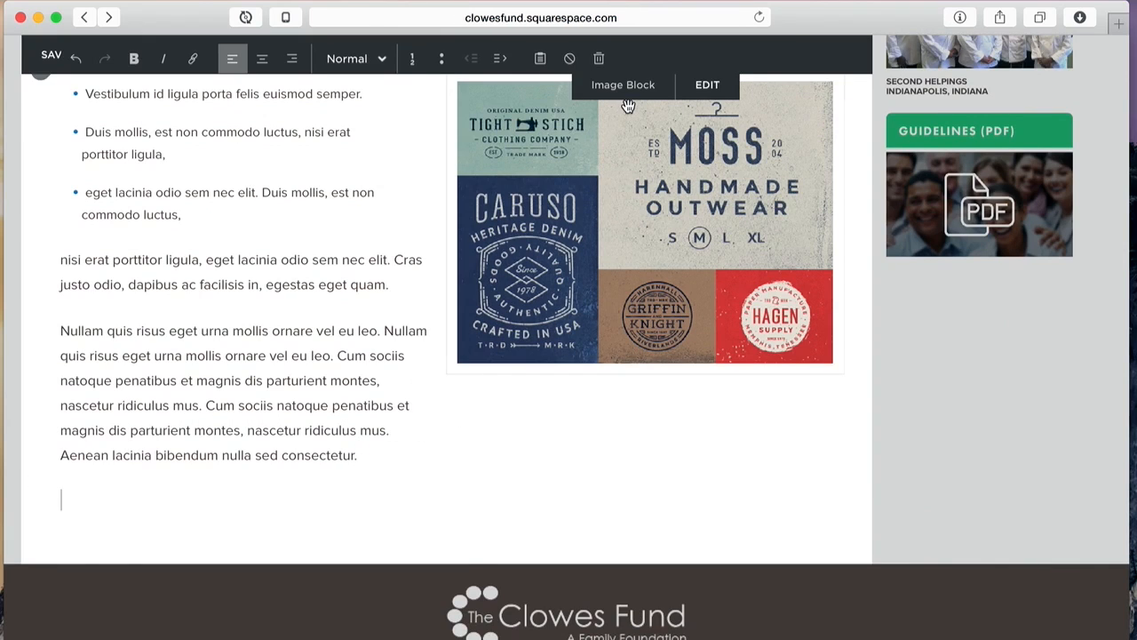
{"action": "type", "text": "Lorem ipsum dolor sit amet, consectetur adipiscing elit. Vestibulum id ligula porta felis euismod semper. Nullam id dolor id nibh ultricies vehicula ut id elit."}
{"action": "type", "text": "Lorem ipsum dolor sit amet, consectetur adipiscing elit. Vestibulum id ligula porta felis euismod semper. Nullam id dolor id nibh ultricies vehicula ut id elit."}
{"action": "key", "text": "super+v"}
{"action": "key", "text": "super+v"}
{"action": "key", "text": "super+v"}
{"action": "key", "text": "super+v"}
{"action": "key", "text": "super+v"}
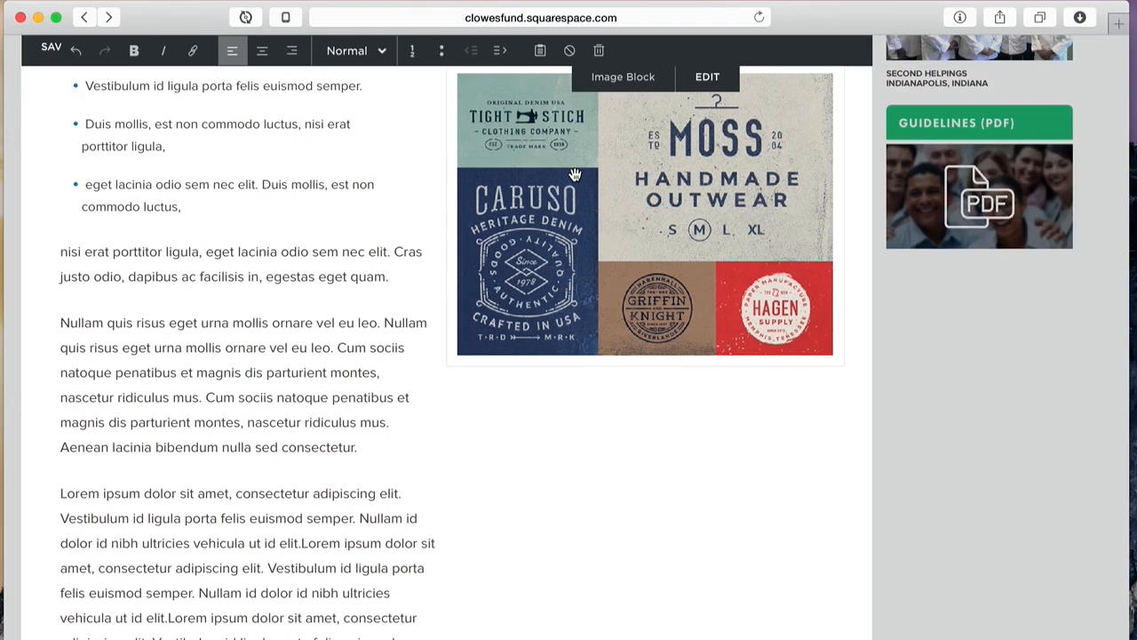
Step: Insert a Line block below the Atoque paragraph, above the bulleted list and image
{"action": "scroll", "coordinate": [582, 390], "scroll_direction": "up", "scroll_amount": 7}
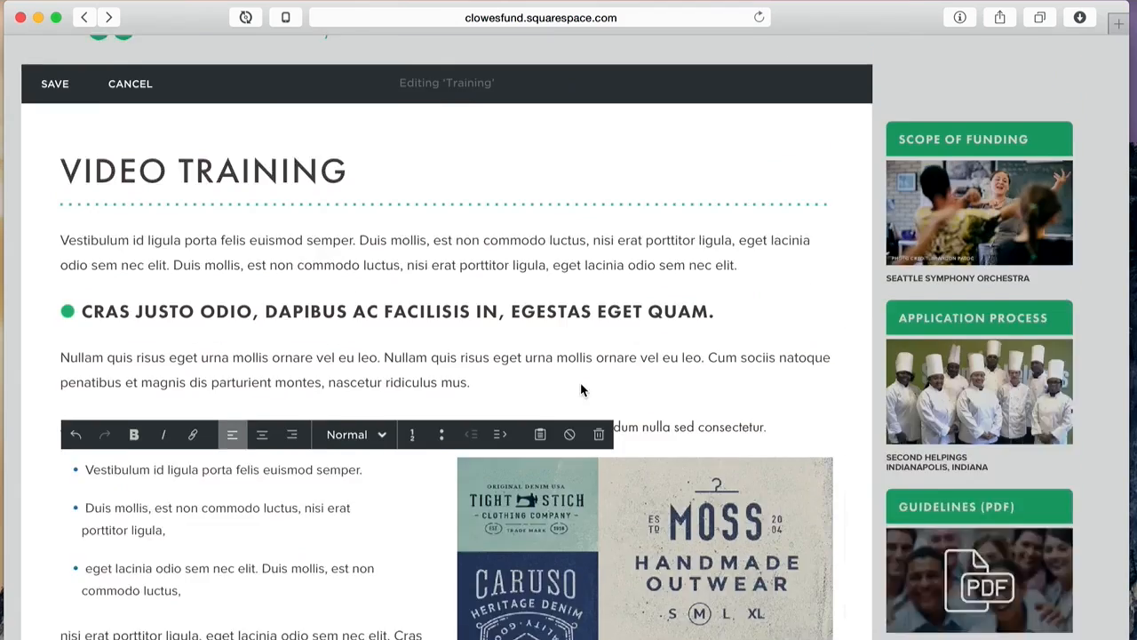
{"action": "scroll", "coordinate": [582, 390], "scroll_direction": "down", "scroll_amount": 1}
{"action": "left_click", "coordinate": [652, 318]}
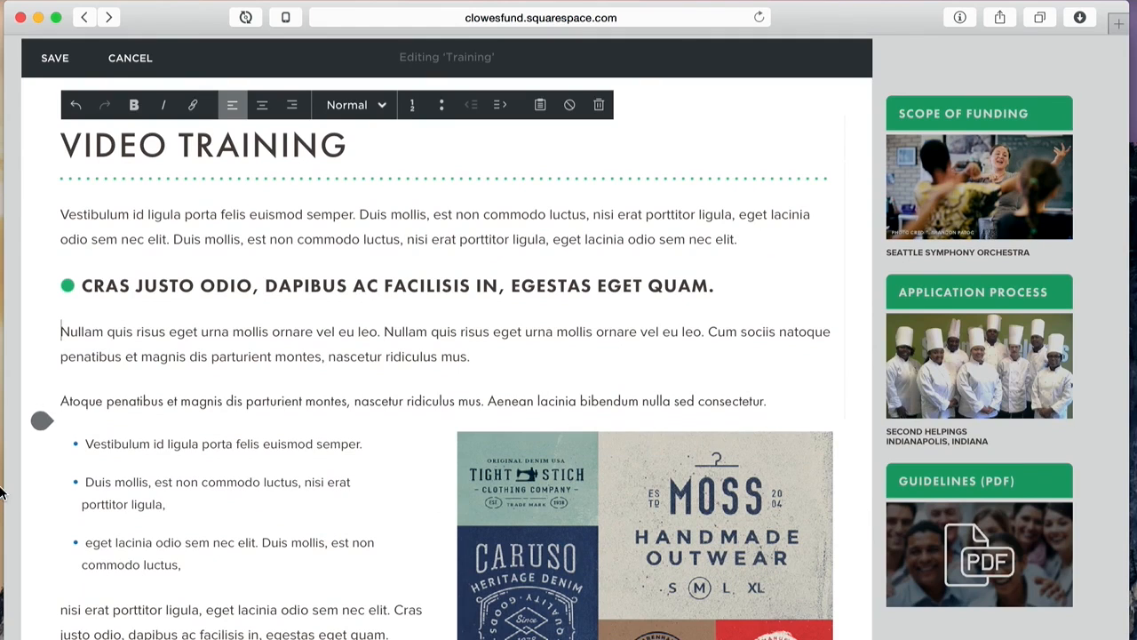
{"action": "mouse_move", "coordinate": [38, 422]}
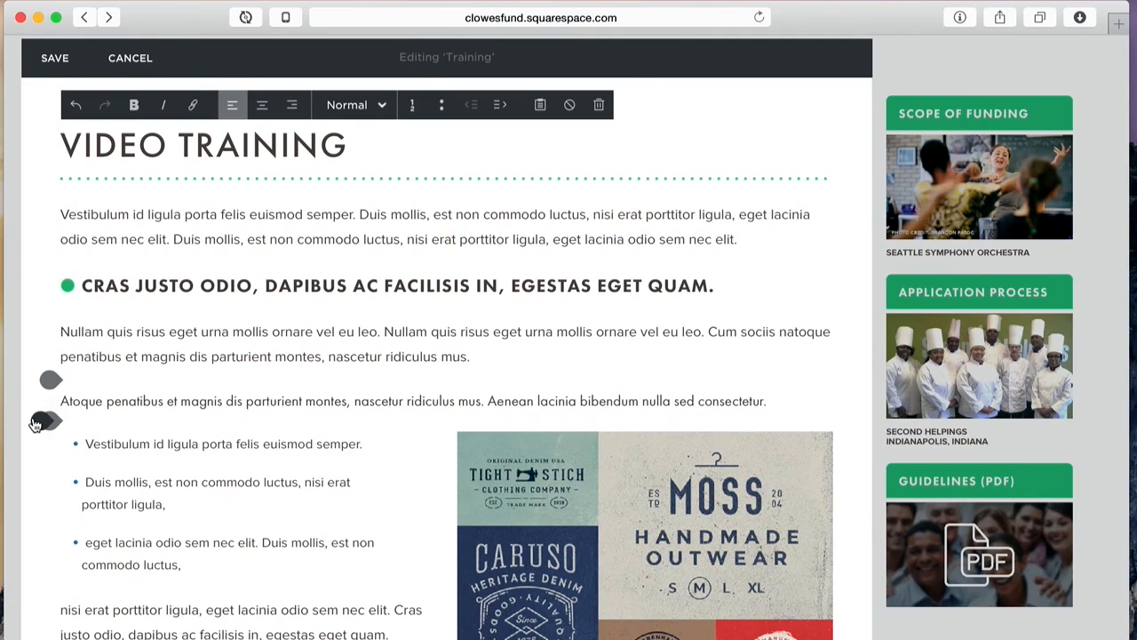
{"action": "left_click", "coordinate": [37, 420]}
{"action": "left_click", "coordinate": [206, 523]}
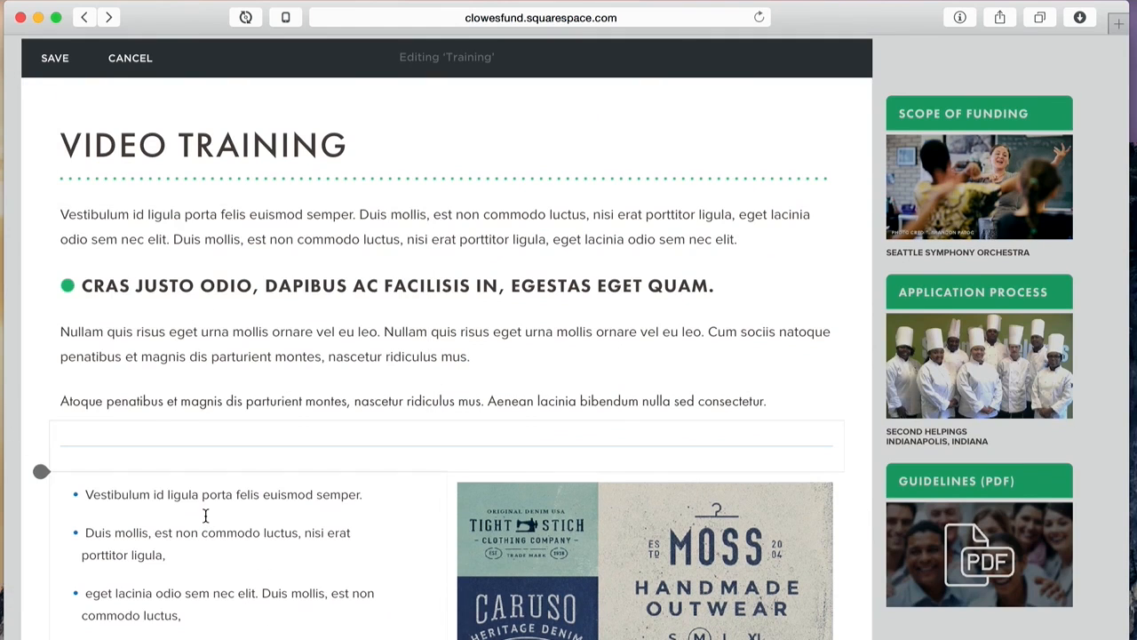
{"action": "left_click", "coordinate": [857, 492]}
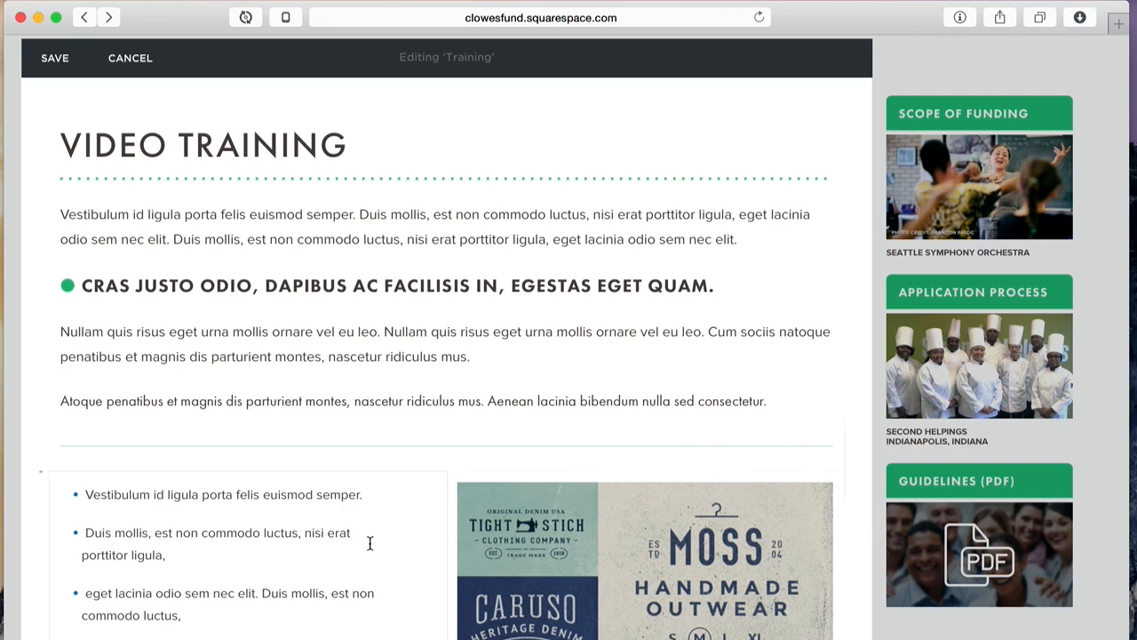
{"action": "left_click_drag", "start_coordinate": [42, 471], "coordinate": [39, 470]}
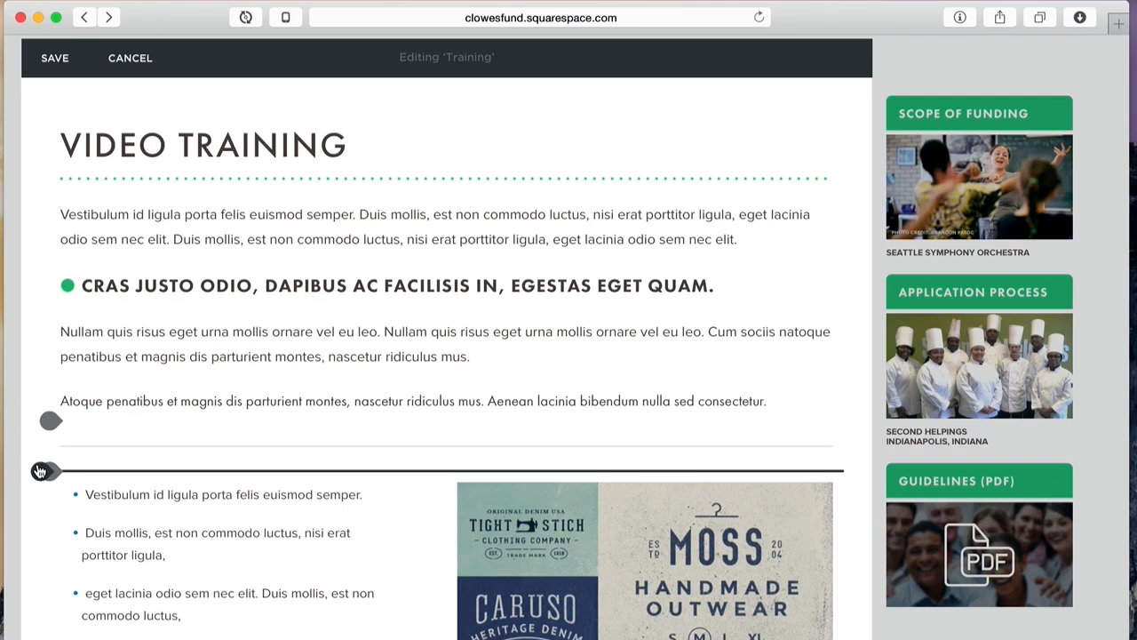
Step: Add a text block above the list reading 'New Section of Moderate Importance' in Heading 2
{"action": "left_click", "coordinate": [40, 471]}
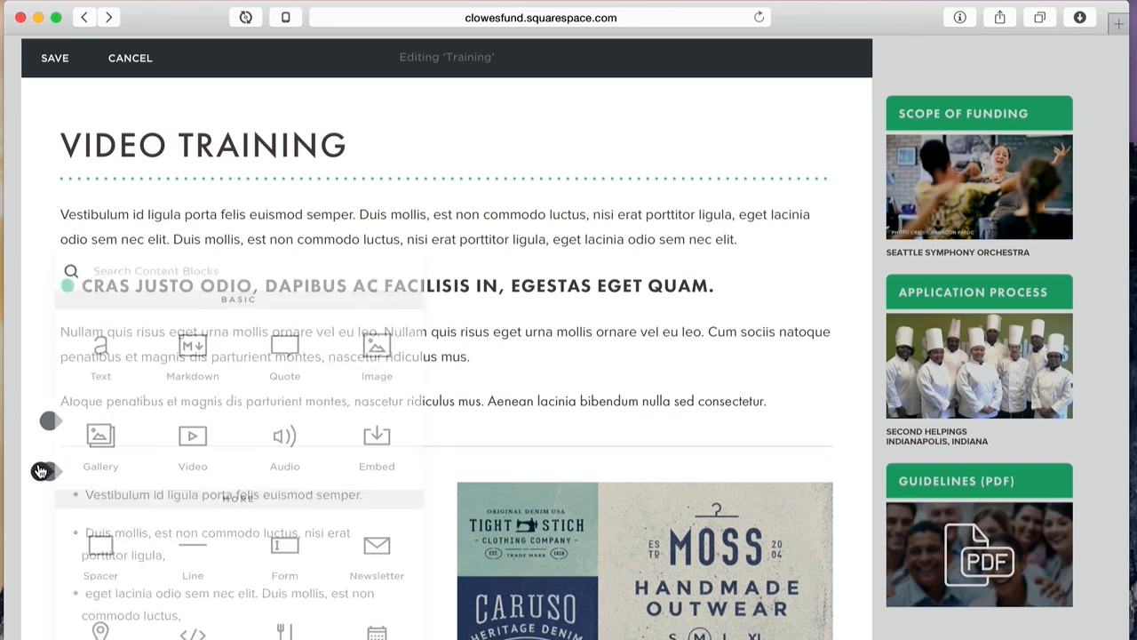
{"action": "left_click", "coordinate": [100, 348]}
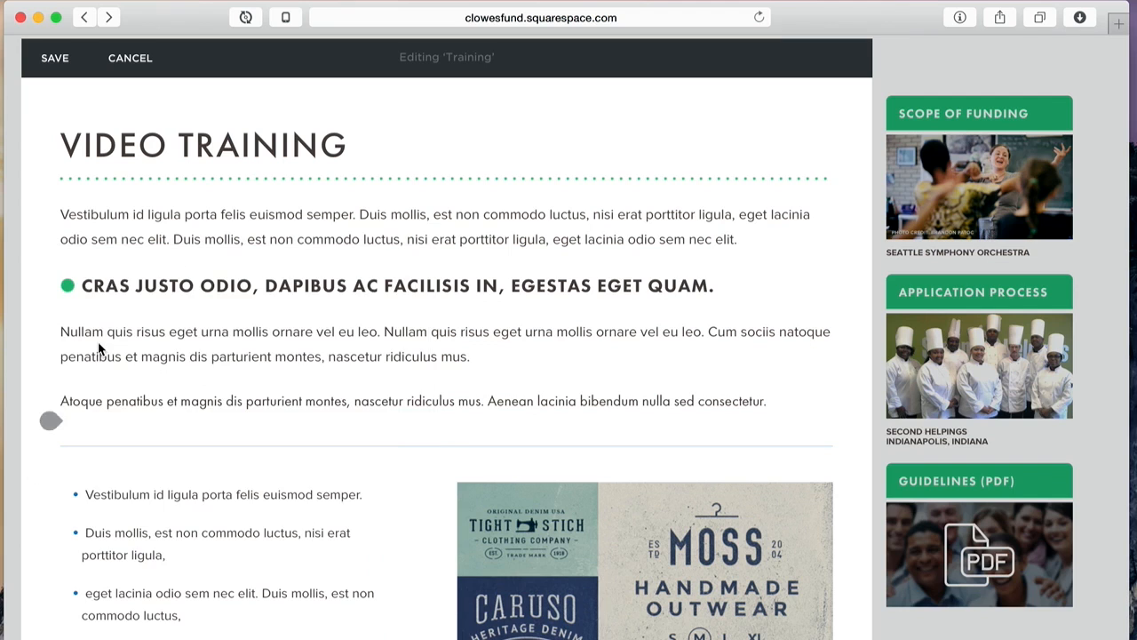
{"action": "left_click", "coordinate": [40, 471]}
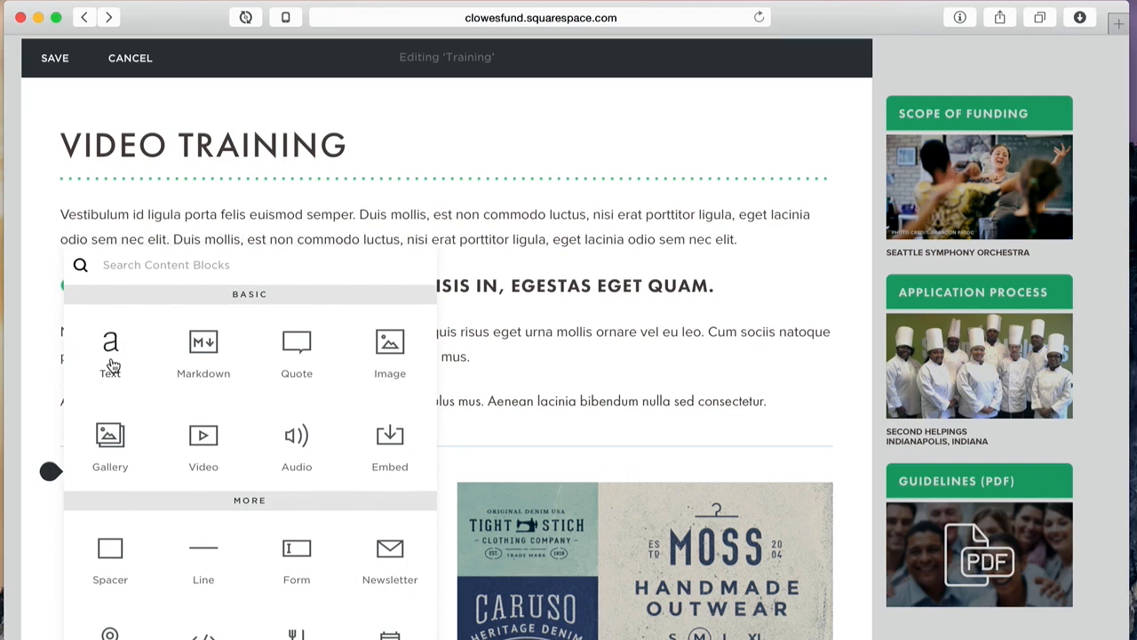
{"action": "left_click", "coordinate": [112, 364]}
{"action": "left_click", "coordinate": [126, 490]}
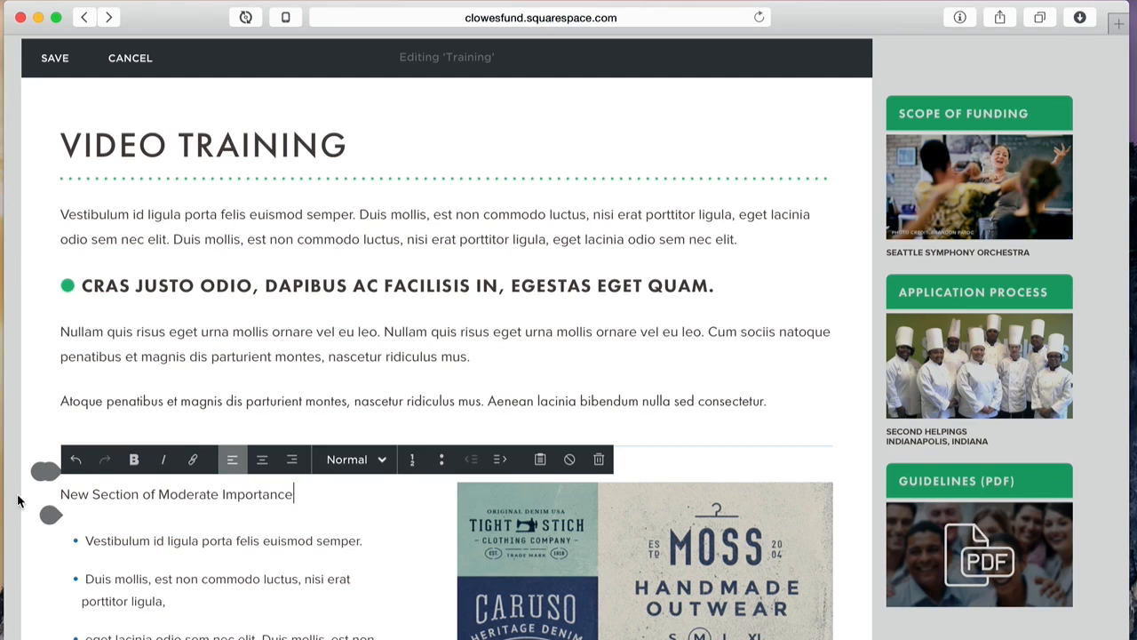
{"action": "triple_click", "coordinate": [146, 492]}
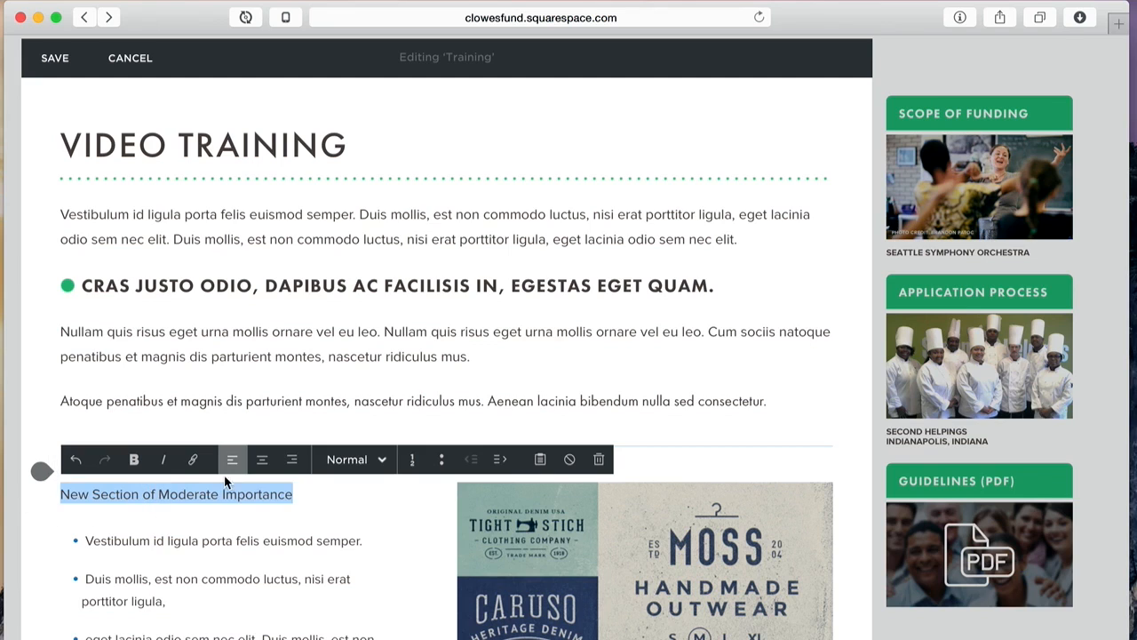
{"action": "left_click", "coordinate": [338, 461]}
{"action": "left_click", "coordinate": [351, 548]}
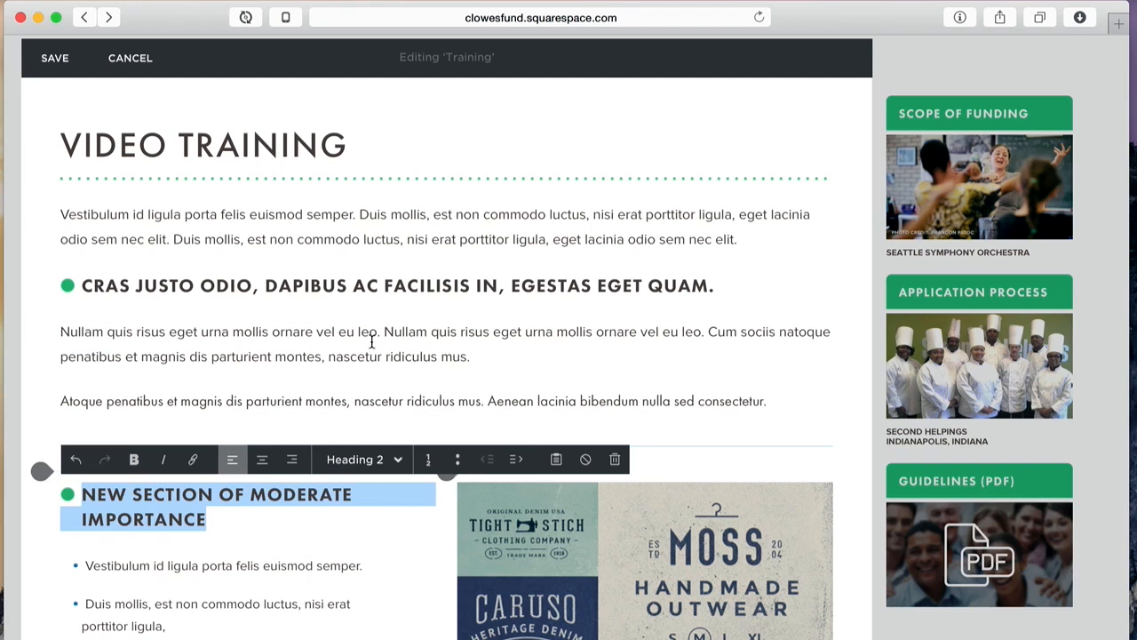
{"action": "left_click", "coordinate": [703, 442]}
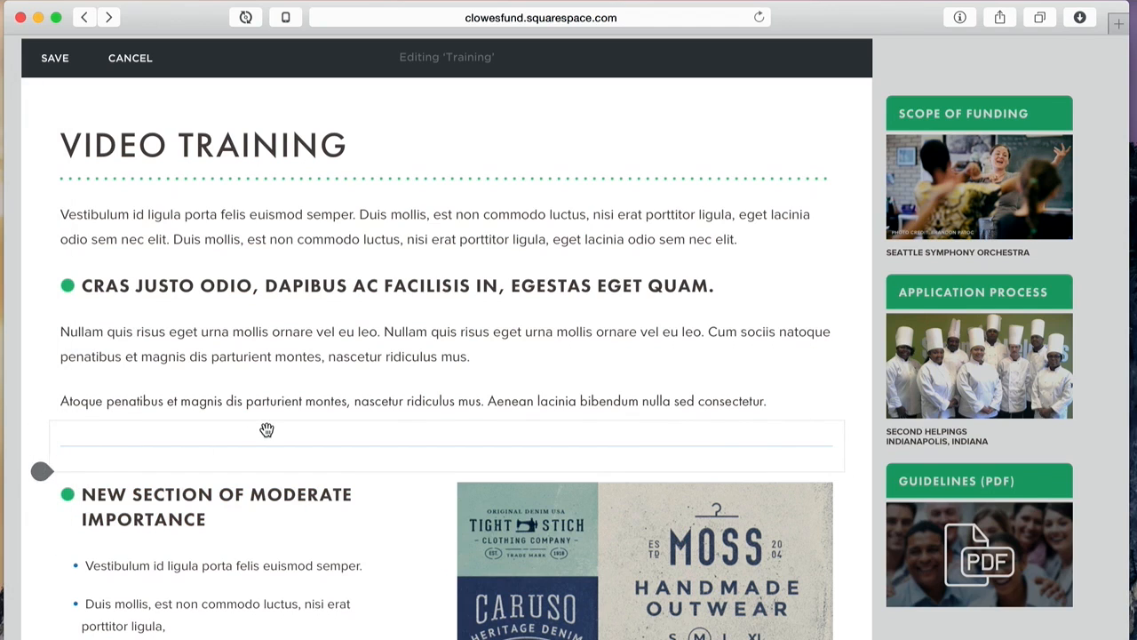
Step: Add a spacer block above the logo collage and stretch it to push the image down
{"action": "scroll", "coordinate": [270, 432], "scroll_direction": "down", "scroll_amount": 5}
{"action": "mouse_move", "coordinate": [482, 347]}
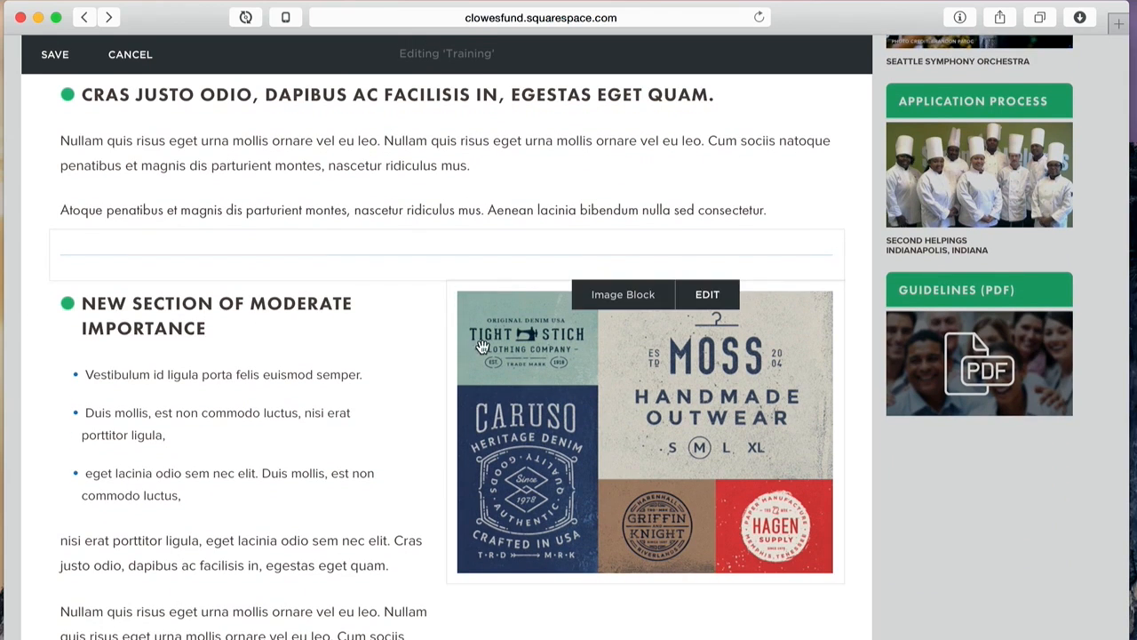
{"action": "left_click", "coordinate": [447, 281]}
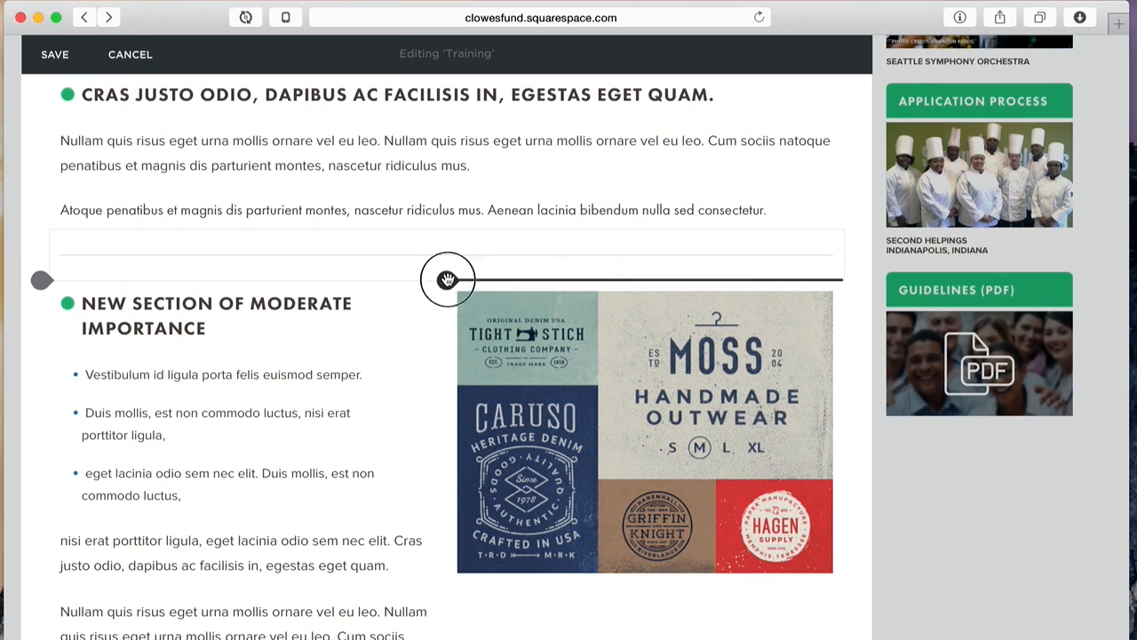
{"action": "left_click", "coordinate": [507, 379]}
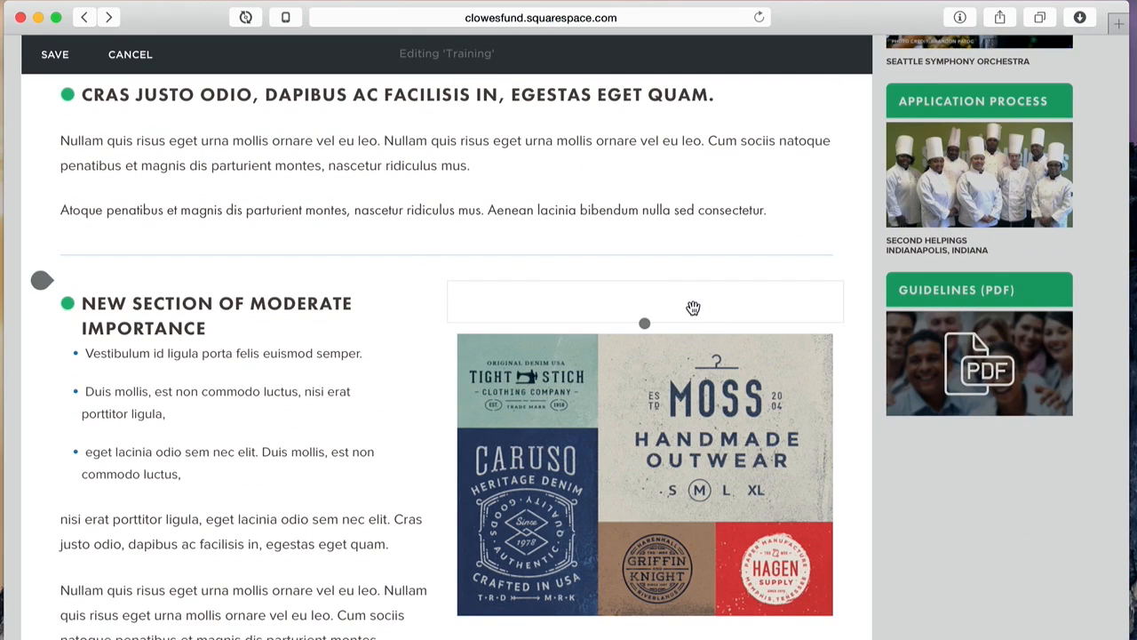
{"action": "mouse_move", "coordinate": [643, 323]}
{"action": "left_mouse_down"}
{"action": "mouse_move", "coordinate": [648, 382]}
{"action": "mouse_move", "coordinate": [653, 343]}
{"action": "left_mouse_up"}
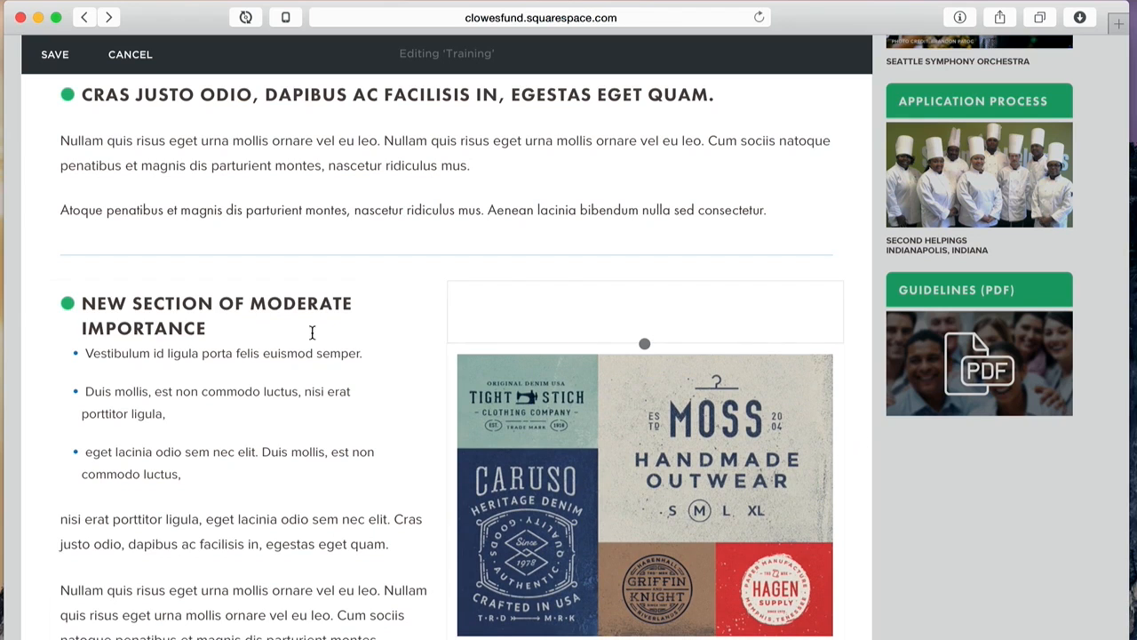
Step: Confirm the new section heading is styled as Heading 2
{"action": "left_click", "coordinate": [207, 329]}
{"action": "left_click", "coordinate": [180, 376]}
{"action": "left_click", "coordinate": [182, 321]}
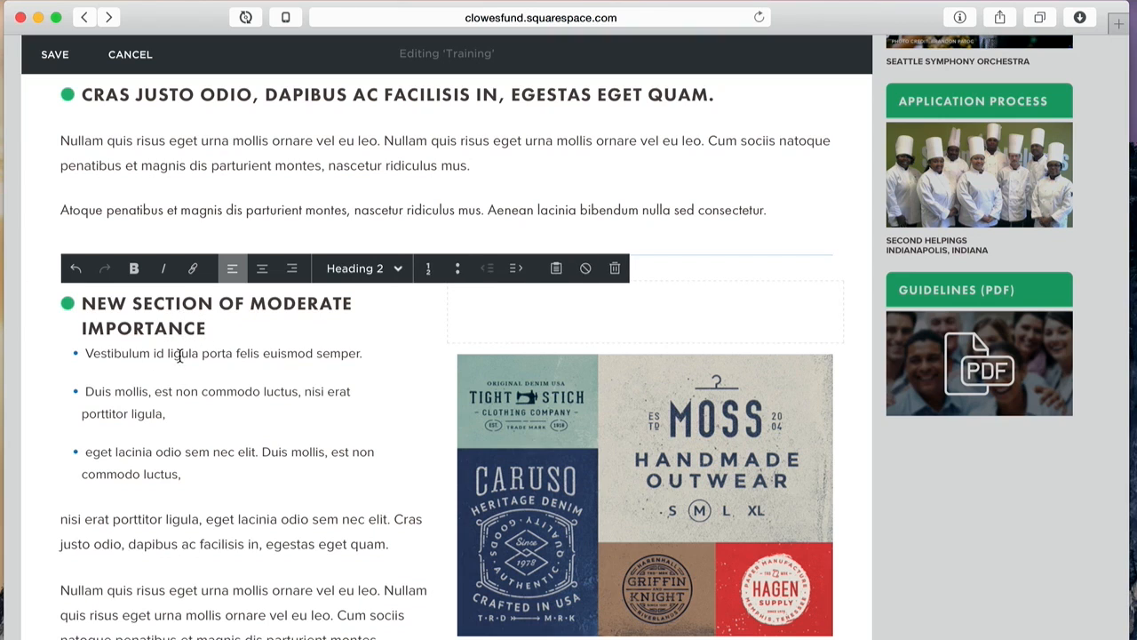
{"action": "mouse_move", "coordinate": [47, 344]}
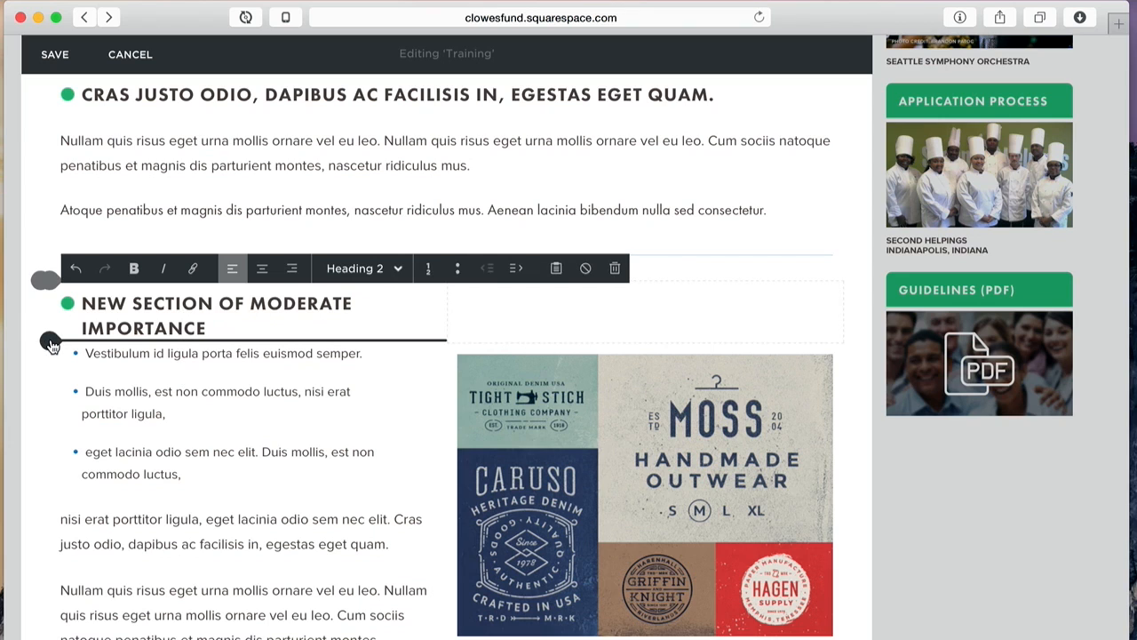
Step: Insert a divider line, stretch the heading across both columns, and move the spacer away
{"action": "left_click", "coordinate": [51, 342]}
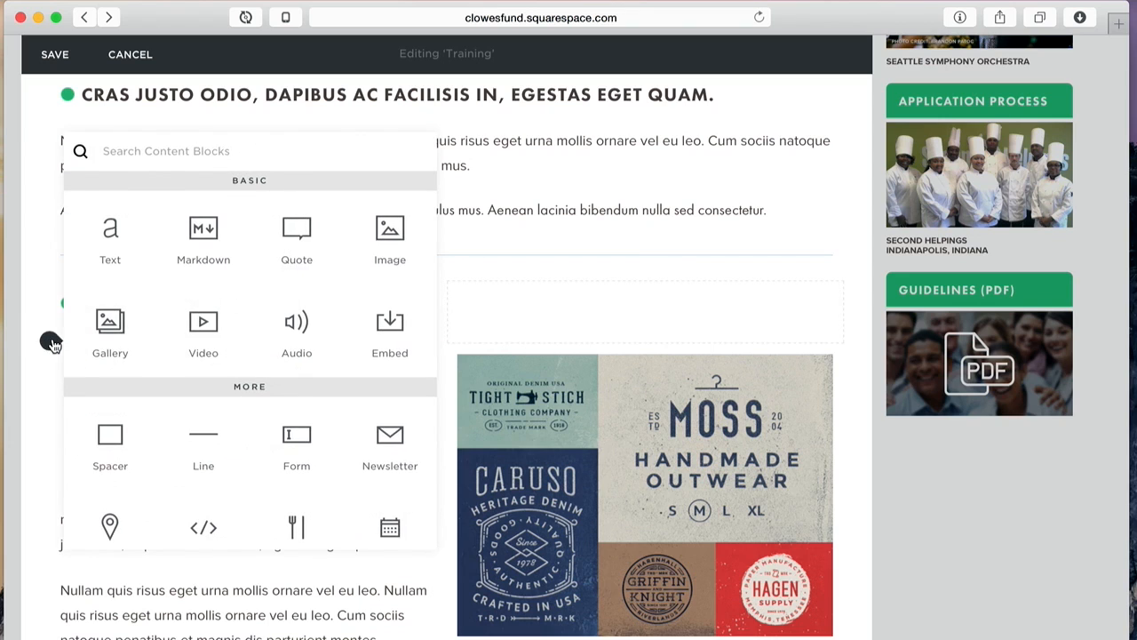
{"action": "left_click", "coordinate": [214, 441]}
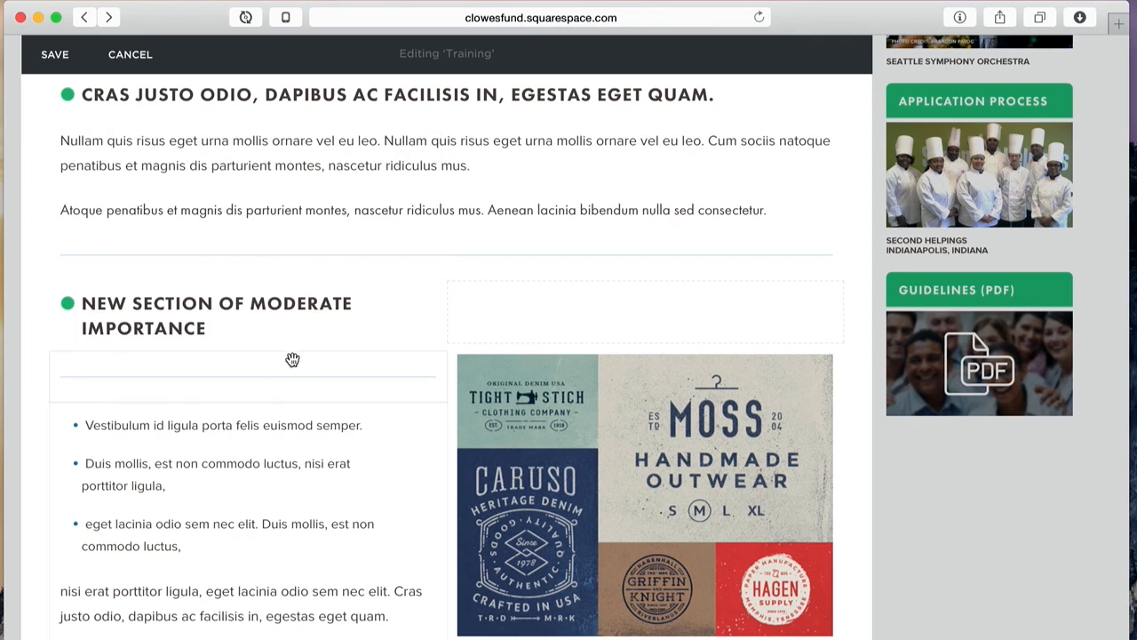
{"action": "left_click", "coordinate": [196, 302]}
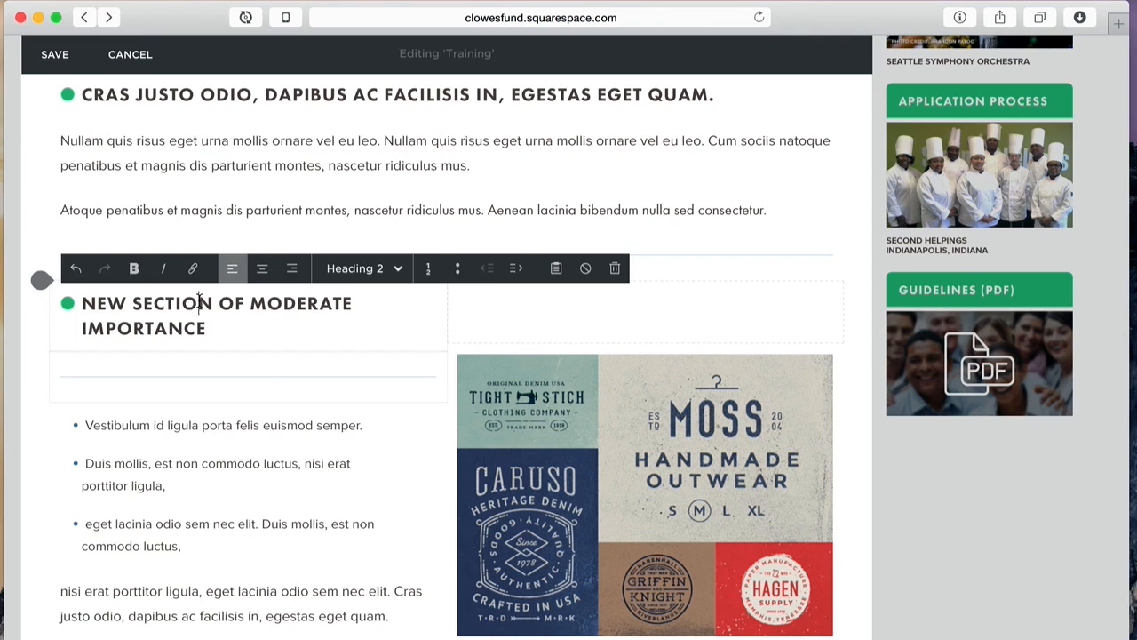
{"action": "left_click", "coordinate": [204, 381]}
{"action": "left_click", "coordinate": [178, 463]}
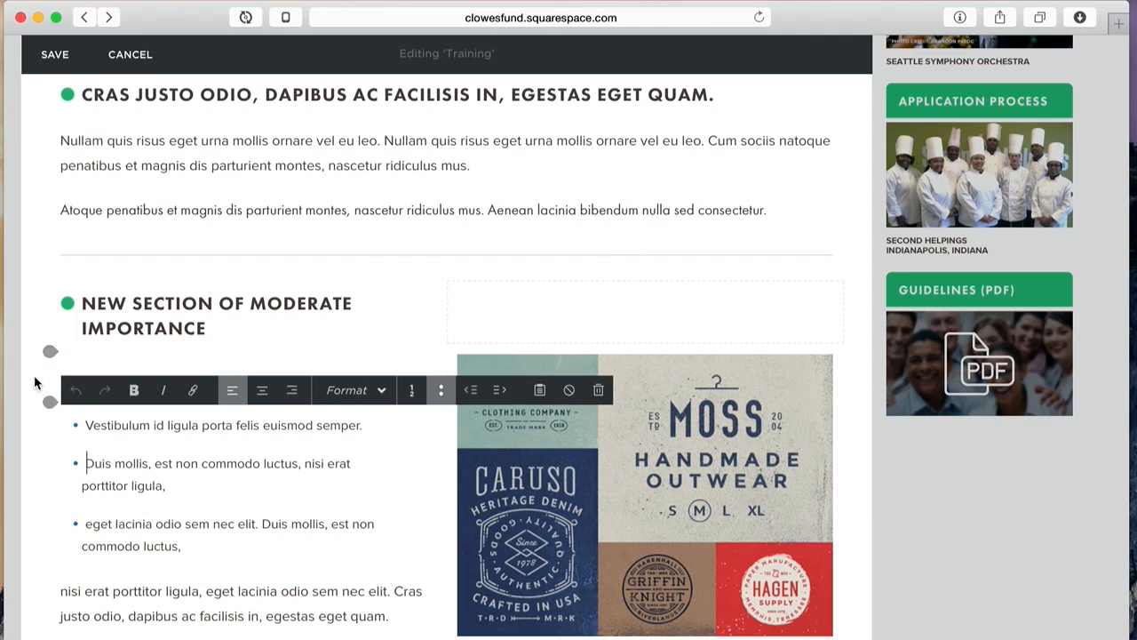
{"action": "mouse_move", "coordinate": [361, 290]}
{"action": "left_mouse_down"}
{"action": "mouse_move", "coordinate": [363, 261]}
{"action": "mouse_move", "coordinate": [356, 294]}
{"action": "mouse_move", "coordinate": [361, 277]}
{"action": "left_mouse_up"}
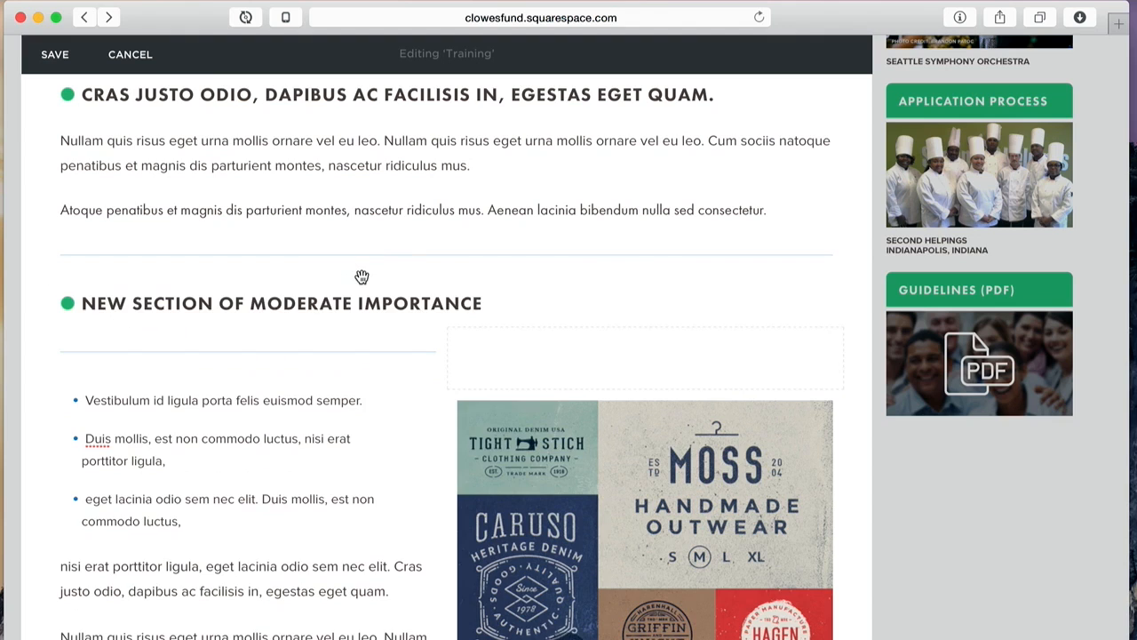
{"action": "left_click_drag", "start_coordinate": [352, 349], "coordinate": [497, 487]}
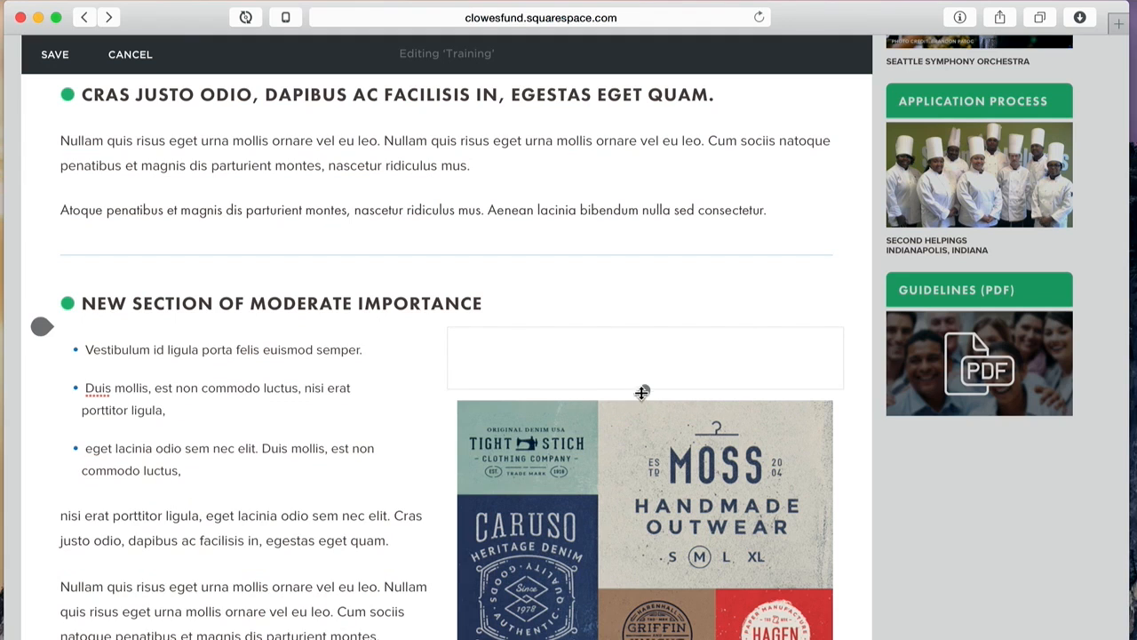
{"action": "left_click_drag", "start_coordinate": [665, 358], "coordinate": [573, 620]}
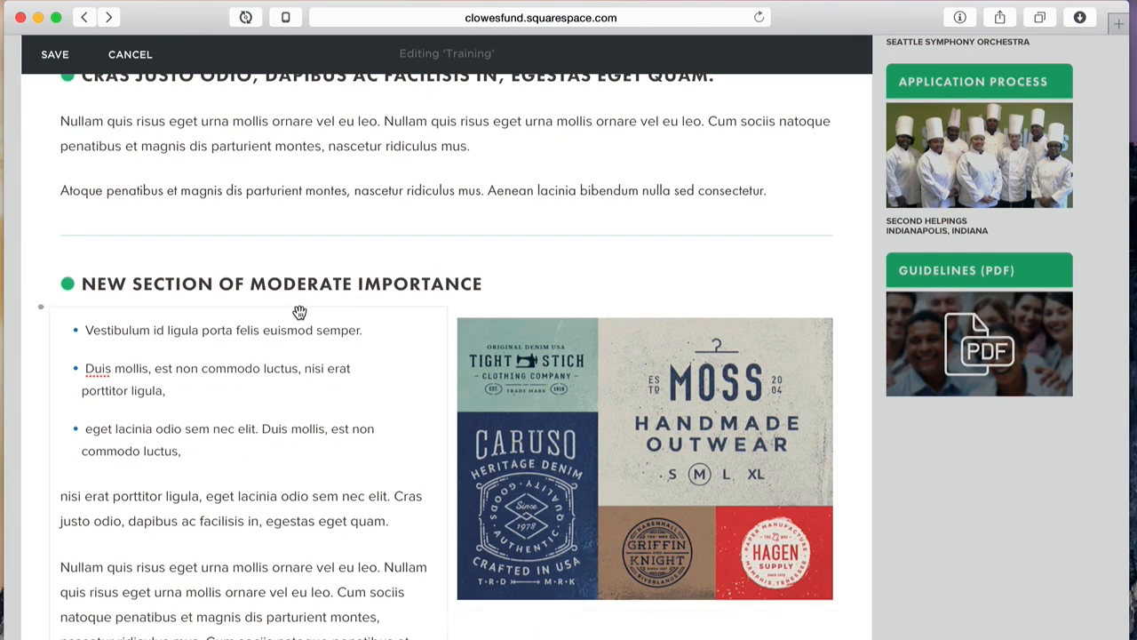
Step: Drag the logo collage's bottom edge down to make it taller, then trim it slightly
{"action": "scroll", "coordinate": [726, 634], "scroll_direction": "down", "scroll_amount": 3}
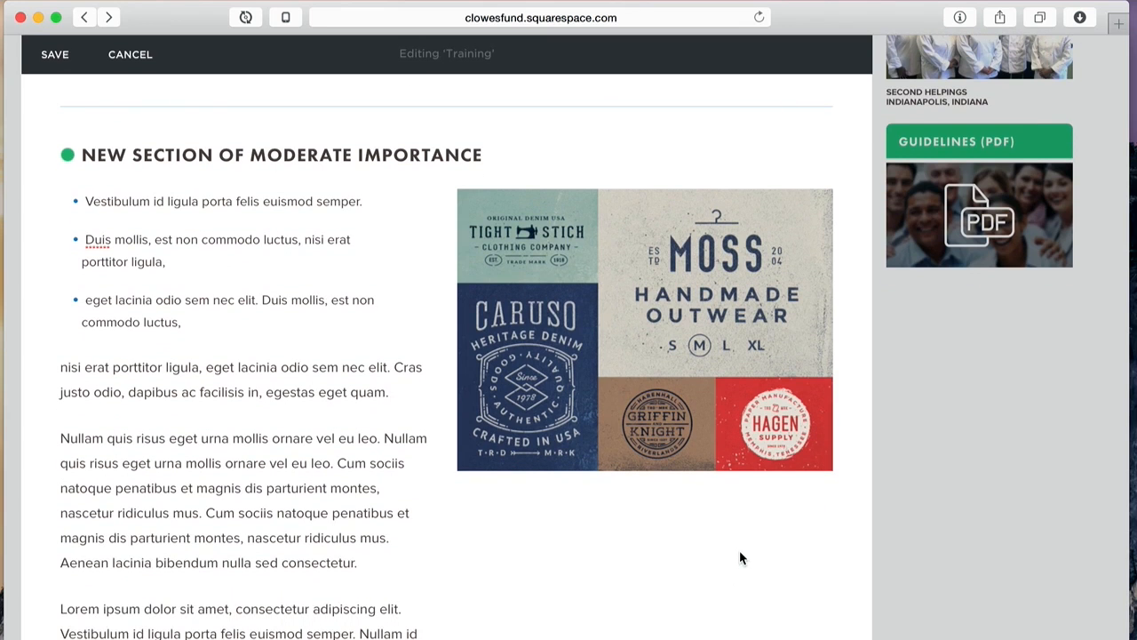
{"action": "scroll", "coordinate": [740, 551], "scroll_direction": "down", "scroll_amount": 3}
{"action": "scroll", "coordinate": [740, 552], "scroll_direction": "up", "scroll_amount": 2}
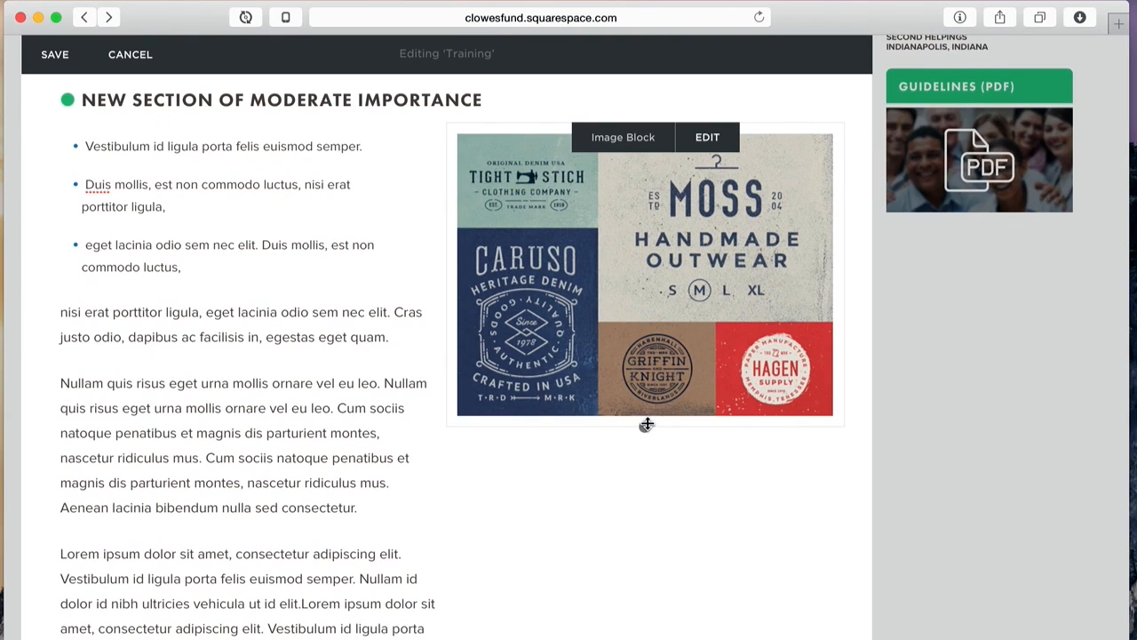
{"action": "left_click_drag", "start_coordinate": [646, 427], "coordinate": [642, 632]}
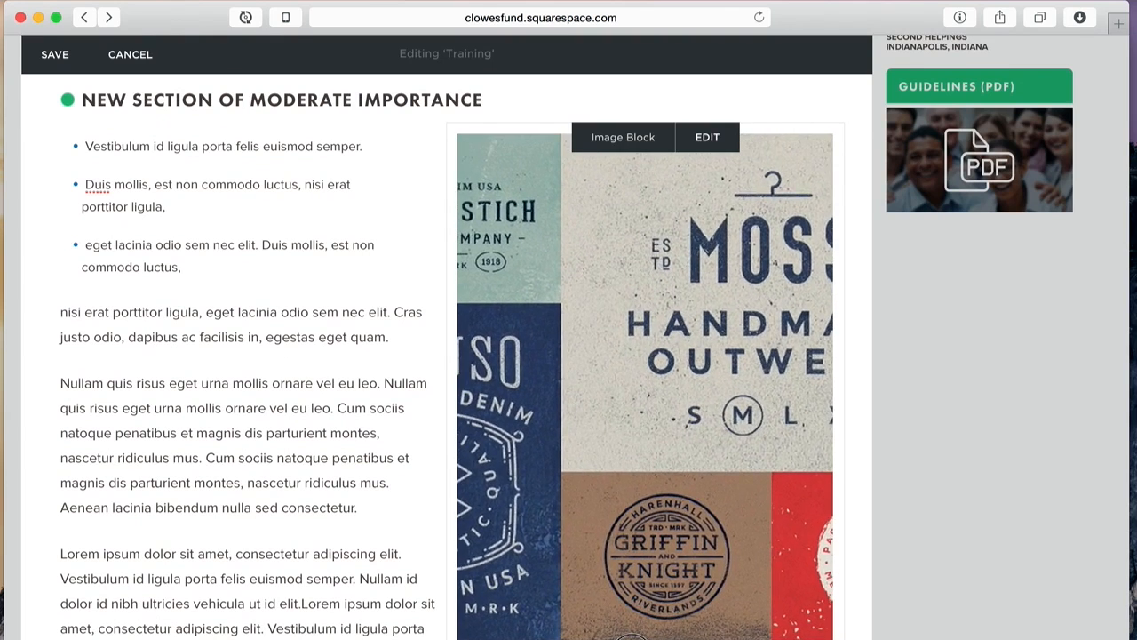
{"action": "scroll", "coordinate": [748, 341], "scroll_direction": "down", "scroll_amount": 1}
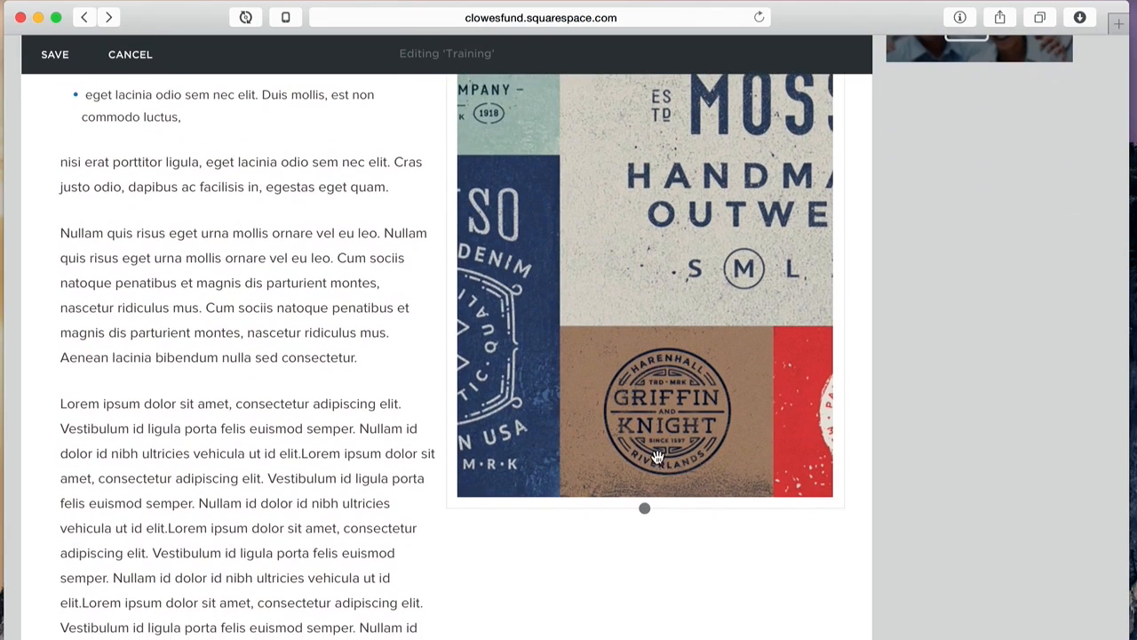
{"action": "left_click_drag", "start_coordinate": [648, 532], "coordinate": [650, 636]}
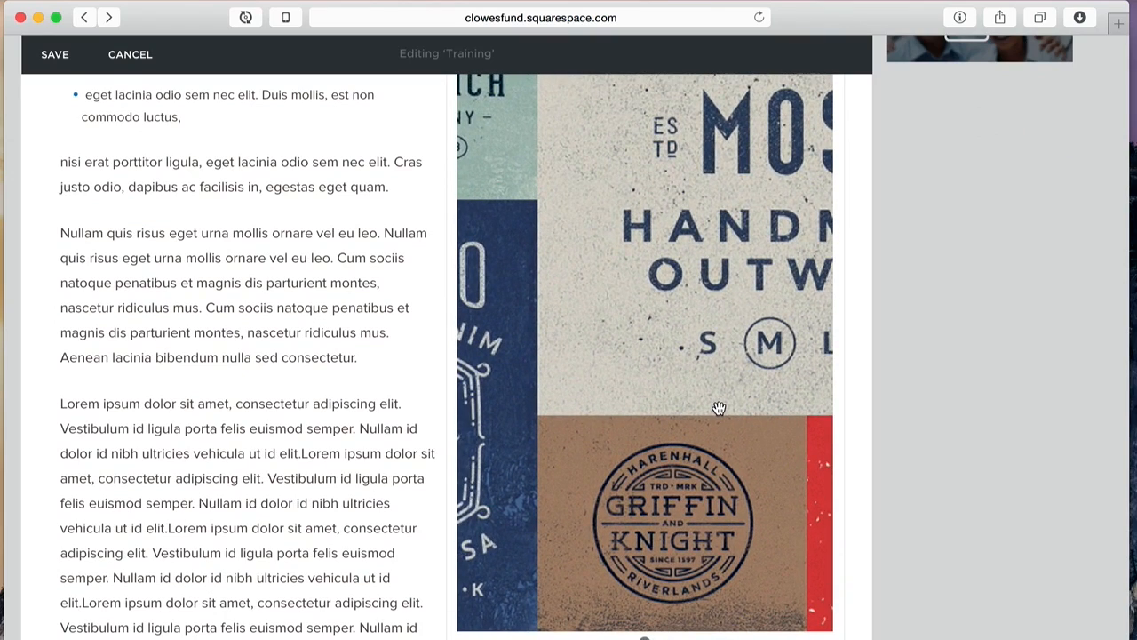
{"action": "scroll", "coordinate": [718, 407], "scroll_direction": "up", "scroll_amount": 4}
{"action": "scroll", "coordinate": [719, 408], "scroll_direction": "down", "scroll_amount": 4}
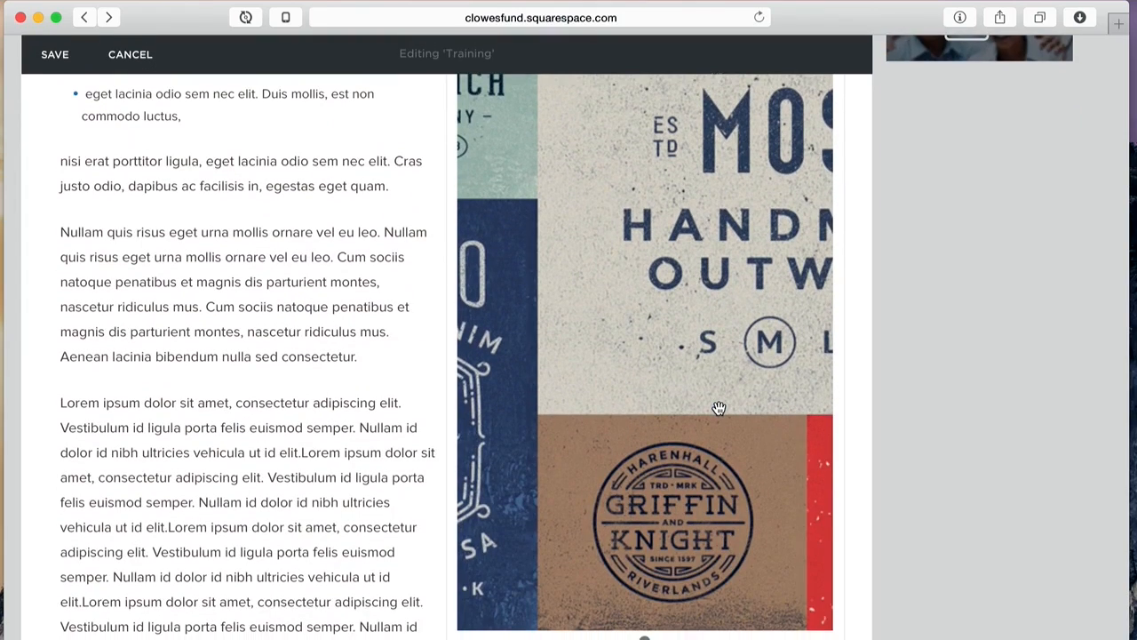
{"action": "scroll", "coordinate": [719, 408], "scroll_direction": "up", "scroll_amount": 3}
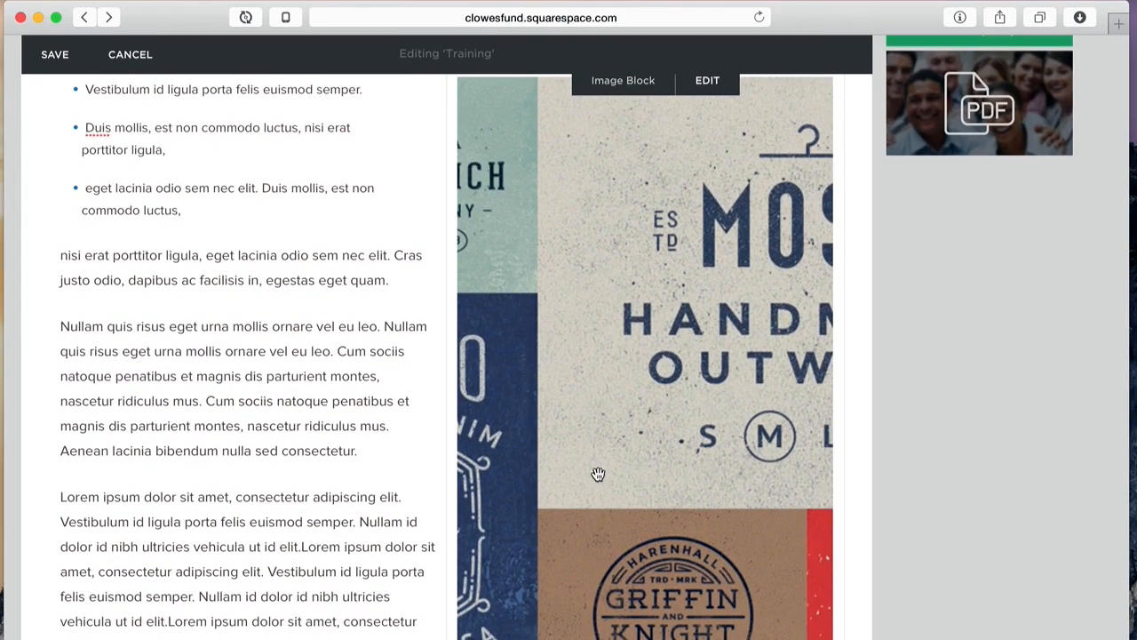
{"action": "scroll", "coordinate": [660, 395], "scroll_direction": "down", "scroll_amount": 3}
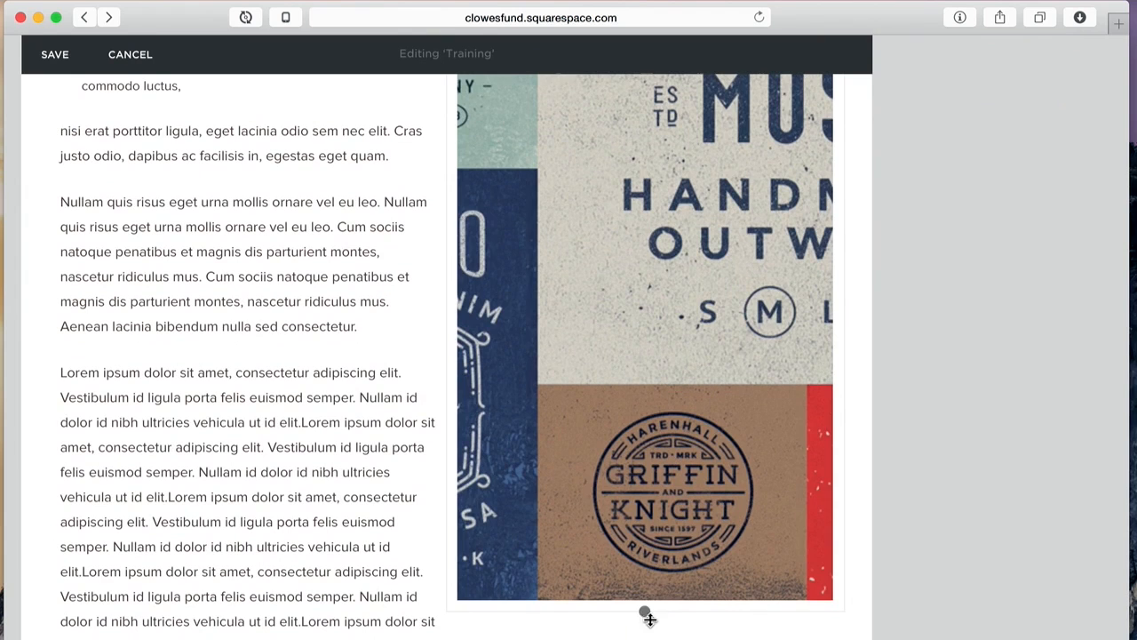
{"action": "left_click_drag", "start_coordinate": [644, 610], "coordinate": [647, 500]}
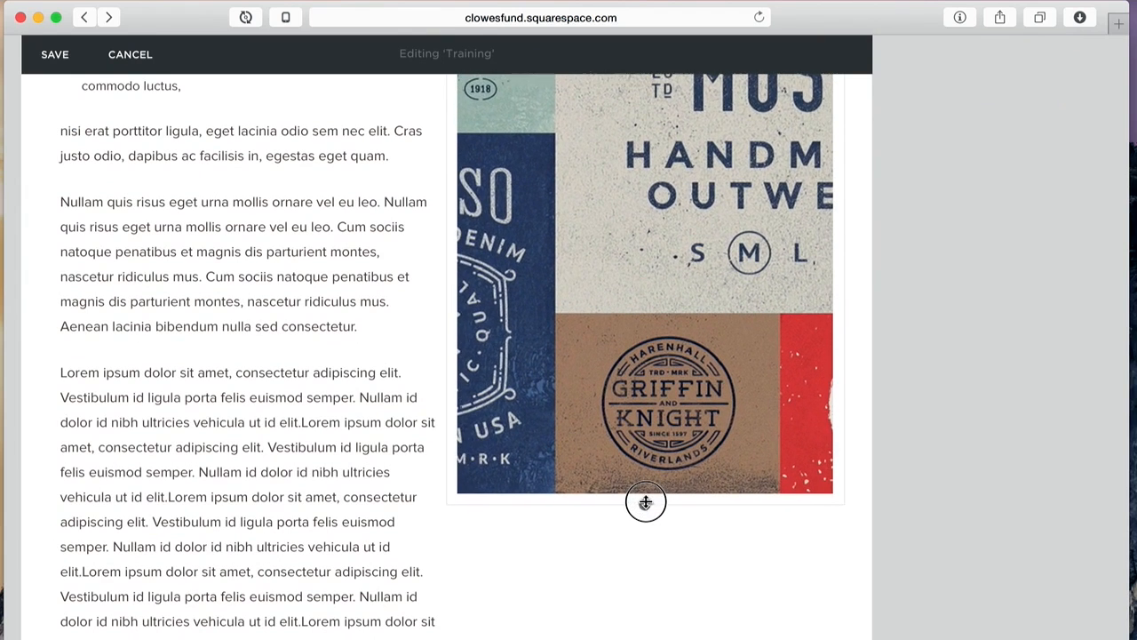
{"action": "scroll", "coordinate": [712, 253], "scroll_direction": "up", "scroll_amount": 5}
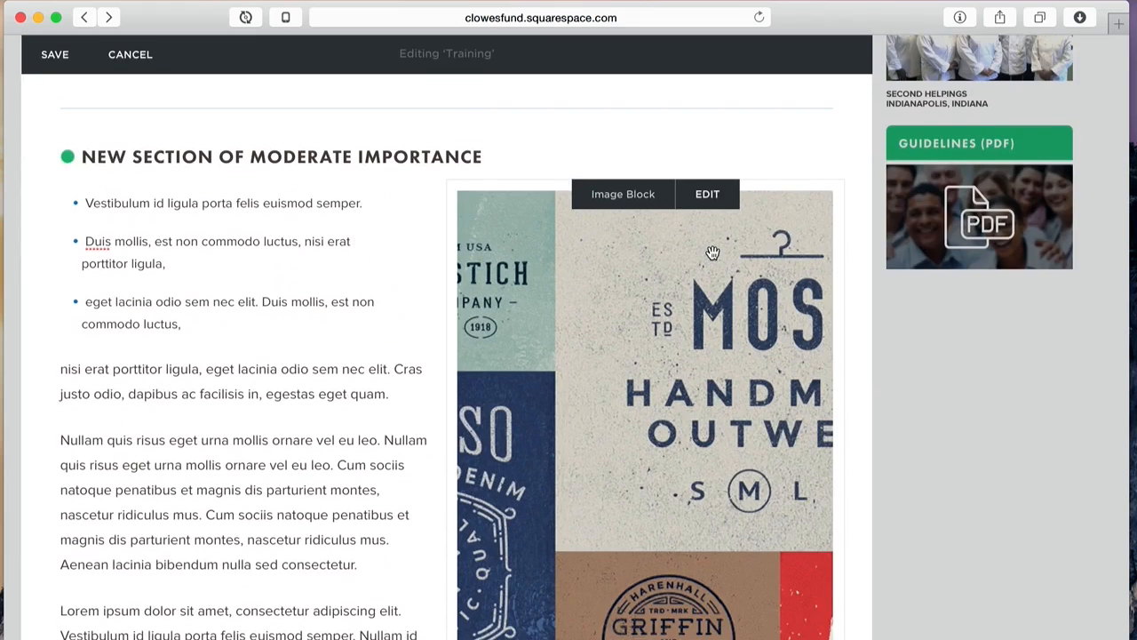
{"action": "scroll", "coordinate": [712, 253], "scroll_direction": "down", "scroll_amount": 5}
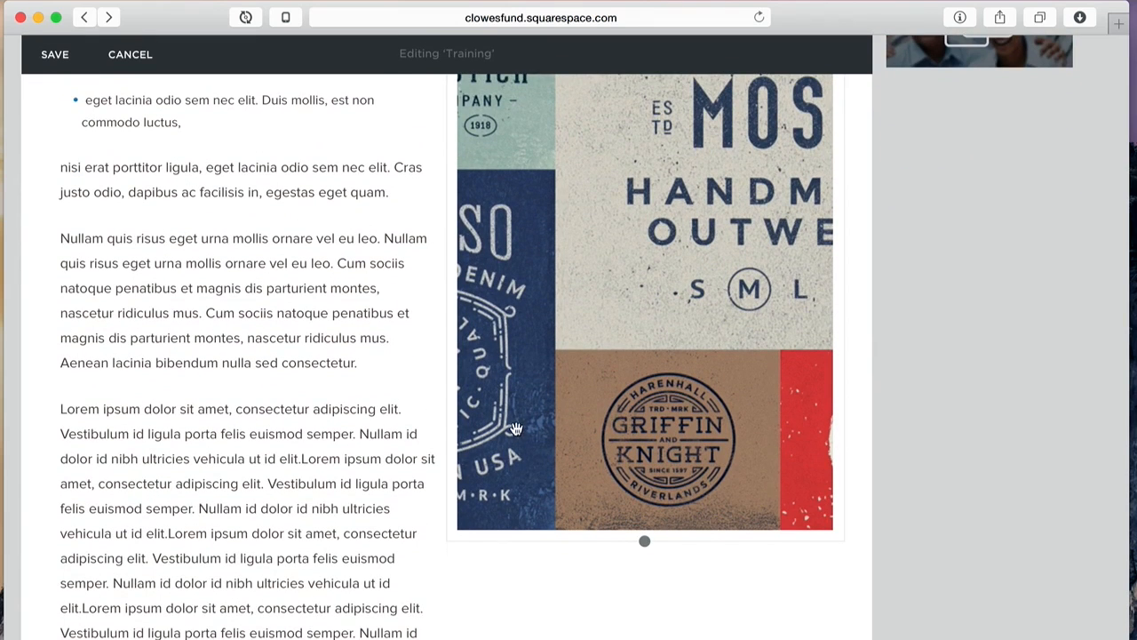
{"action": "scroll", "coordinate": [718, 263], "scroll_direction": "up", "scroll_amount": 3}
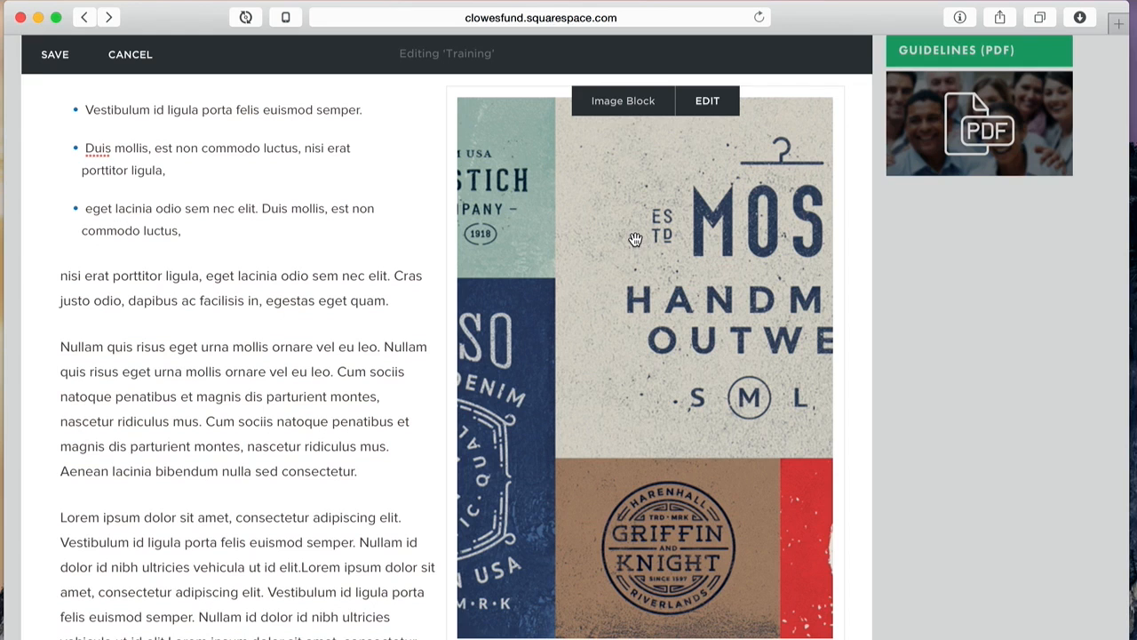
Step: Set the logo image's focal point on the CARUSO badge and save the image settings
{"action": "left_click", "coordinate": [711, 102]}
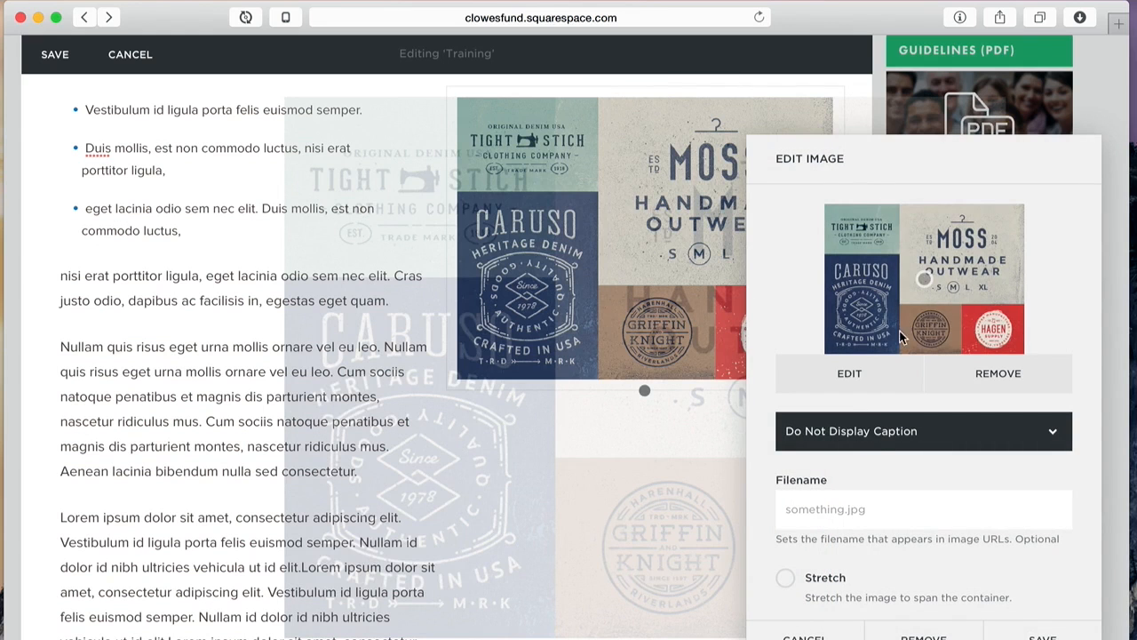
{"action": "left_click", "coordinate": [850, 375]}
{"action": "left_click", "coordinate": [853, 375]}
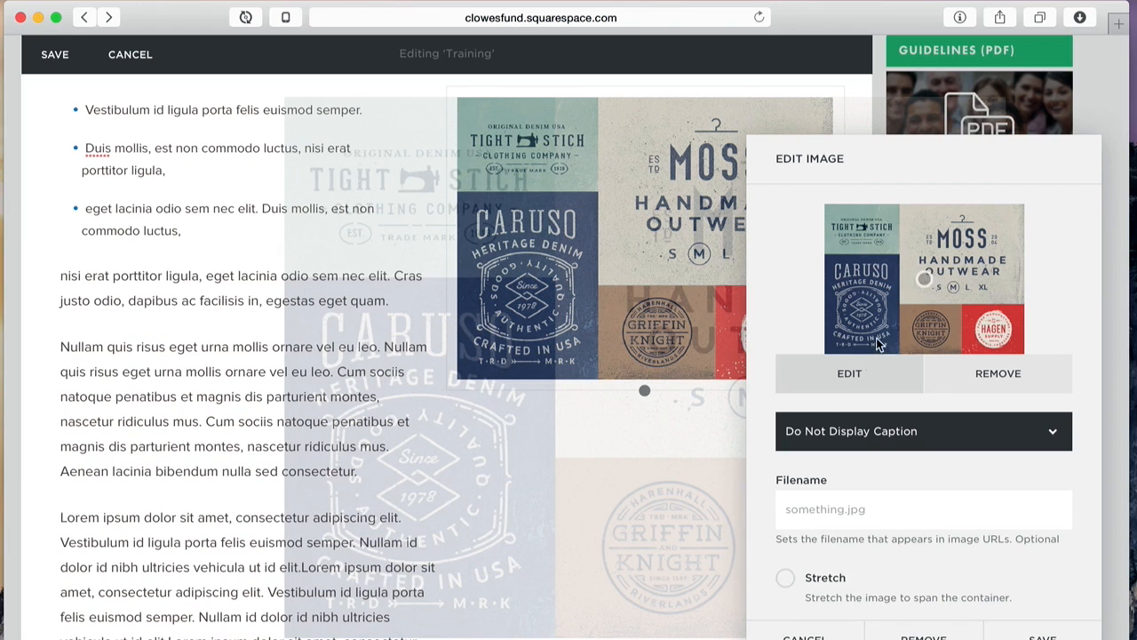
{"action": "mouse_move", "coordinate": [926, 280]}
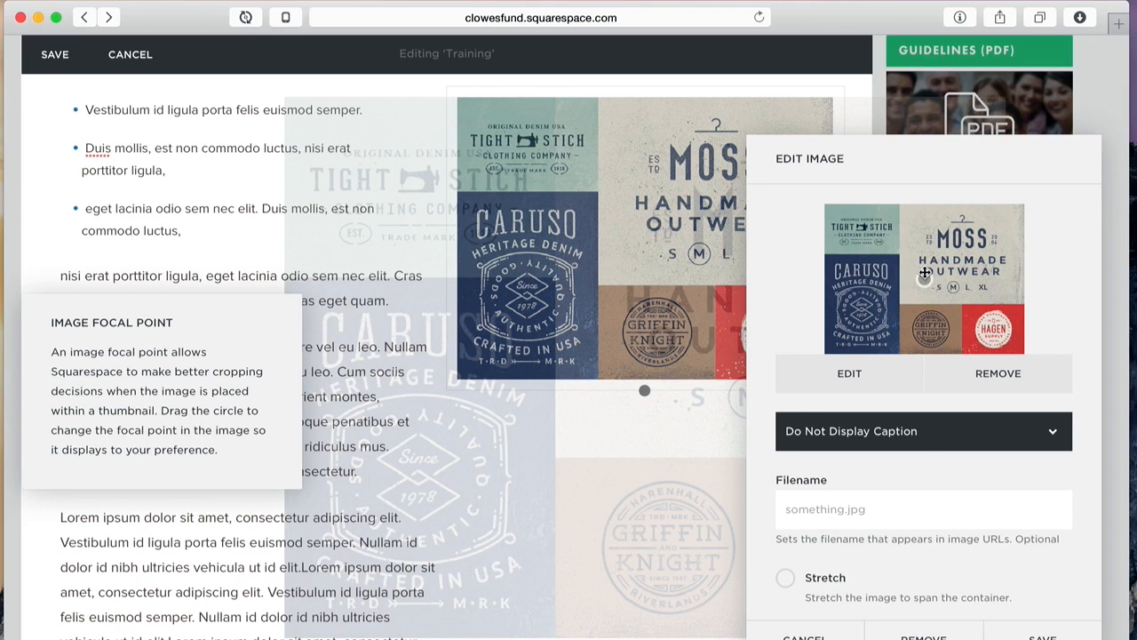
{"action": "left_click_drag", "start_coordinate": [971, 152], "coordinate": [284, 119]}
{"action": "mouse_move", "coordinate": [312, 232]}
{"action": "mouse_move", "coordinate": [264, 307]}
{"action": "left_click_drag", "start_coordinate": [238, 245], "coordinate": [167, 242]}
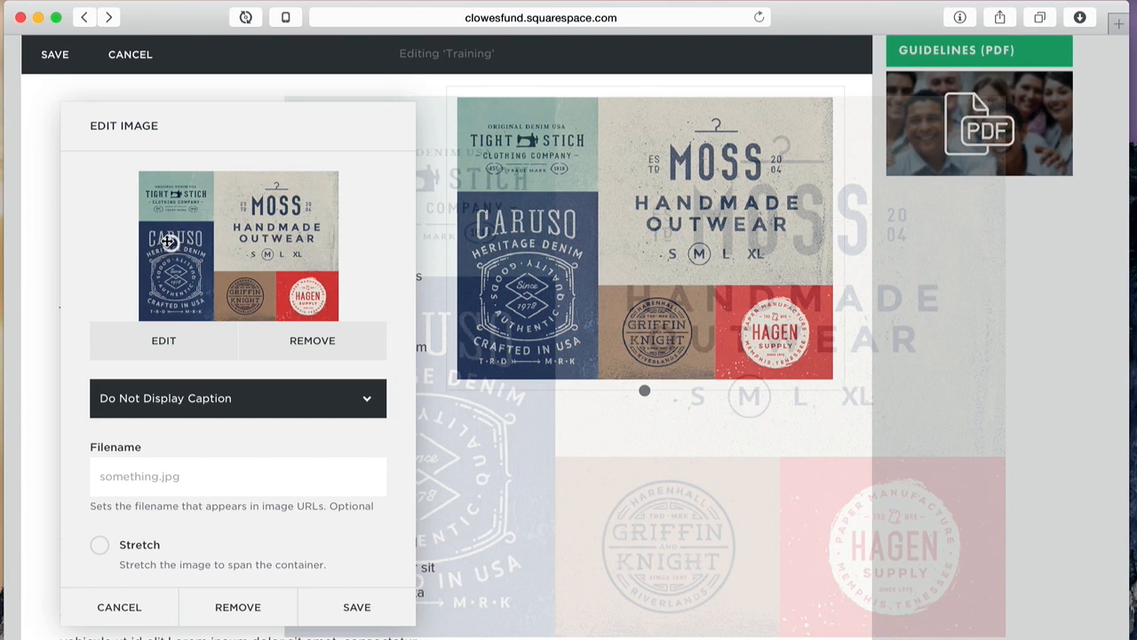
{"action": "left_click", "coordinate": [165, 346]}
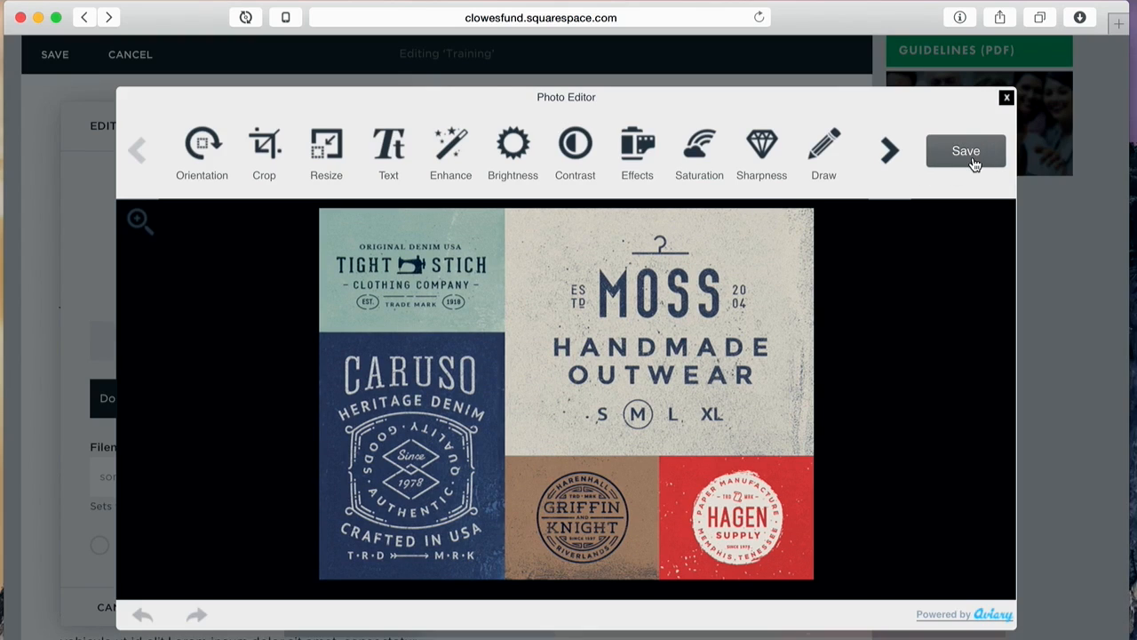
{"action": "left_click", "coordinate": [1007, 98]}
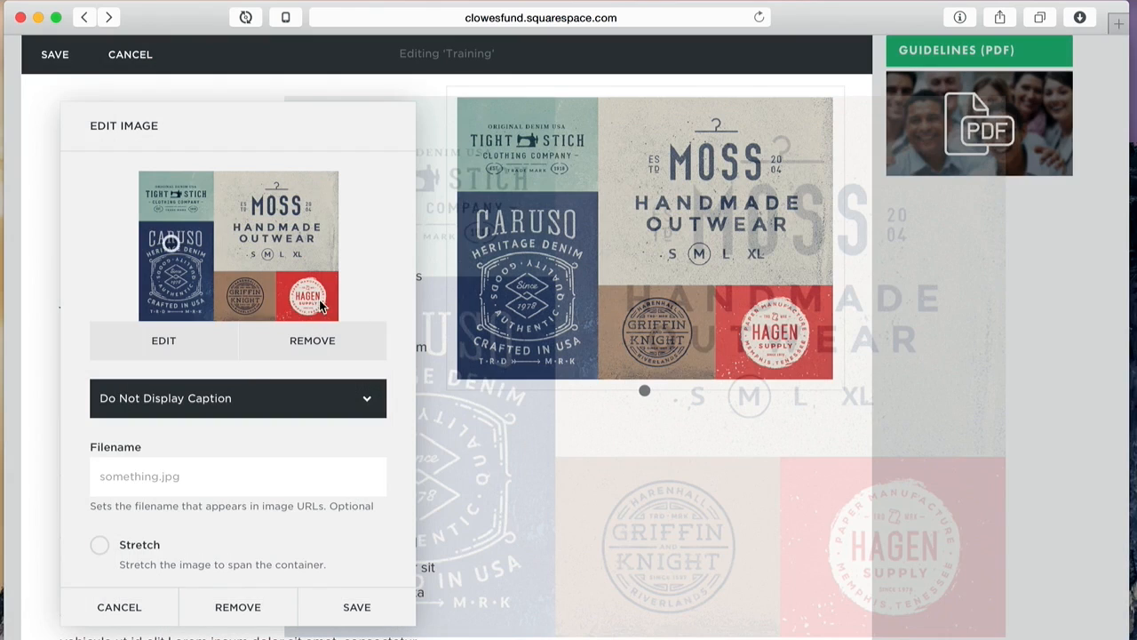
{"action": "left_click", "coordinate": [345, 602]}
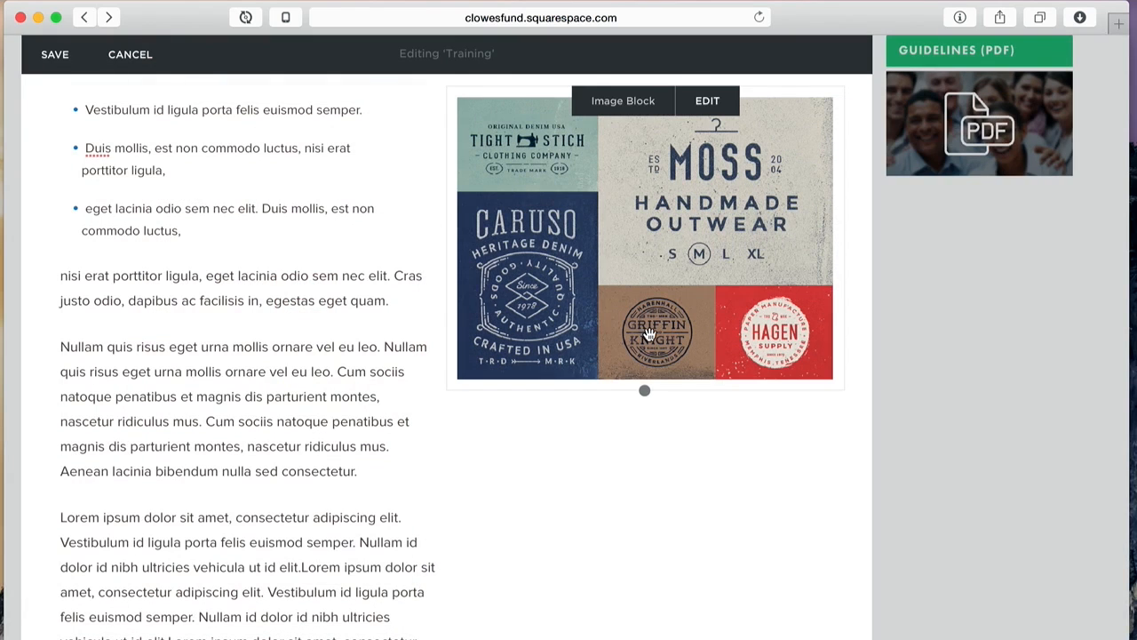
Step: Stretch the image taller, shift its focal point left, and save the page edits
{"action": "left_click_drag", "start_coordinate": [646, 387], "coordinate": [644, 639]}
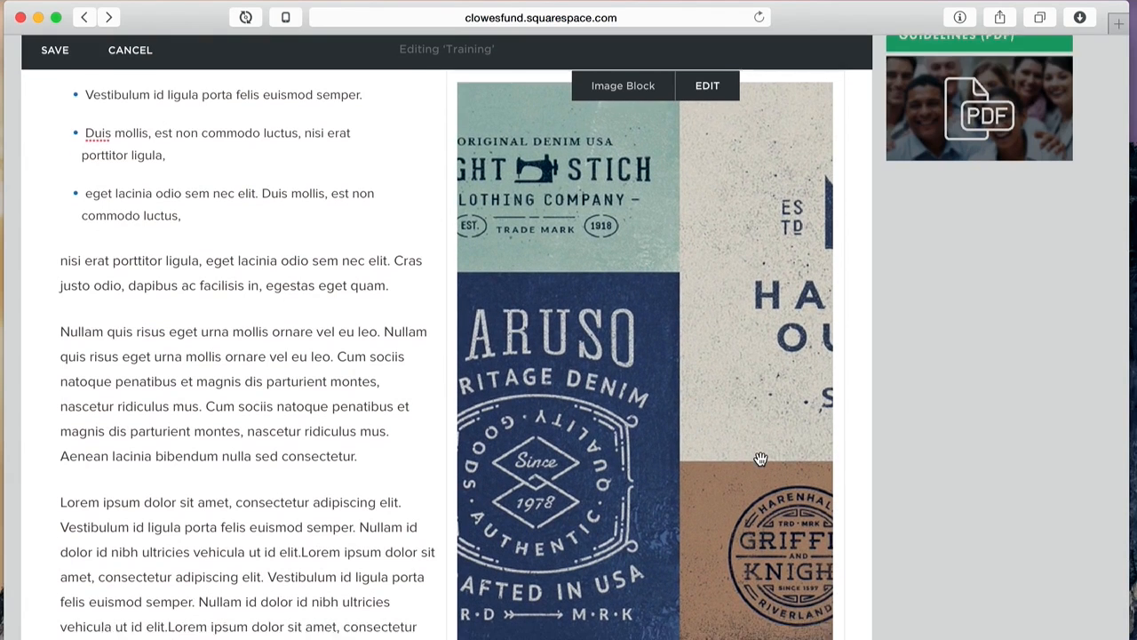
{"action": "scroll", "coordinate": [754, 480], "scroll_direction": "down", "scroll_amount": 3}
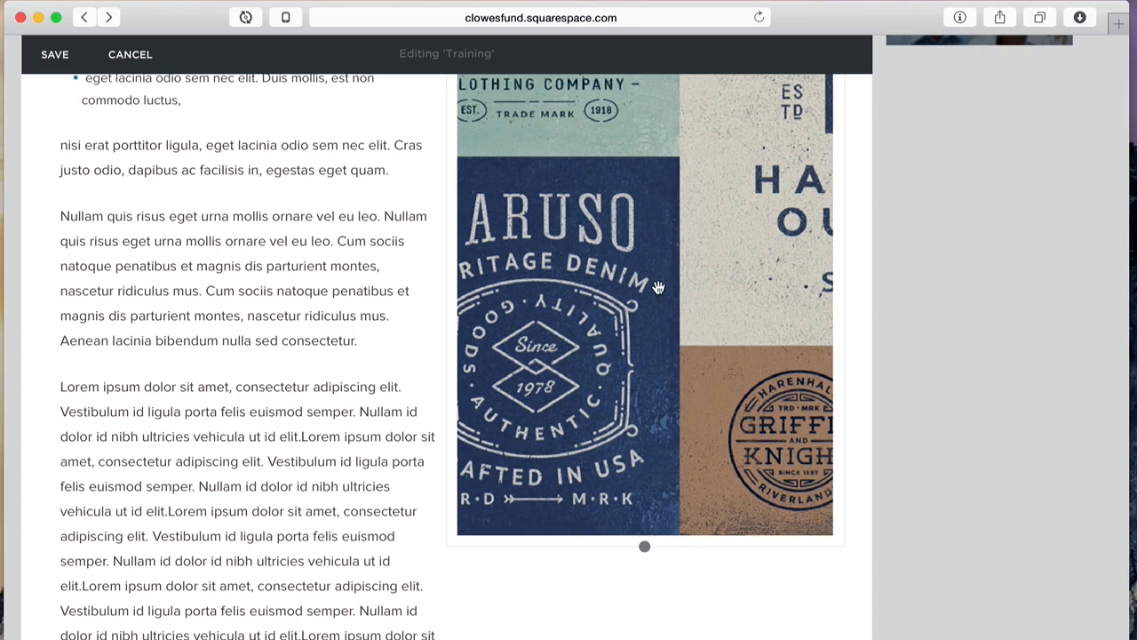
{"action": "scroll", "coordinate": [730, 214], "scroll_direction": "up", "scroll_amount": 2}
{"action": "left_click", "coordinate": [637, 249]}
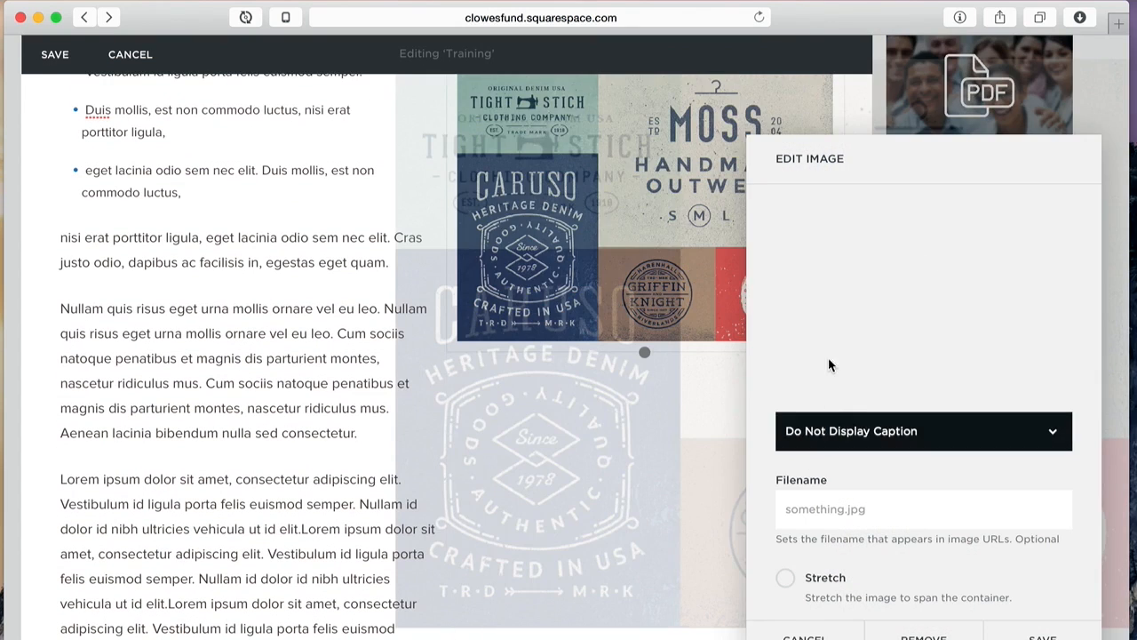
{"action": "left_click_drag", "start_coordinate": [855, 278], "coordinate": [818, 278]}
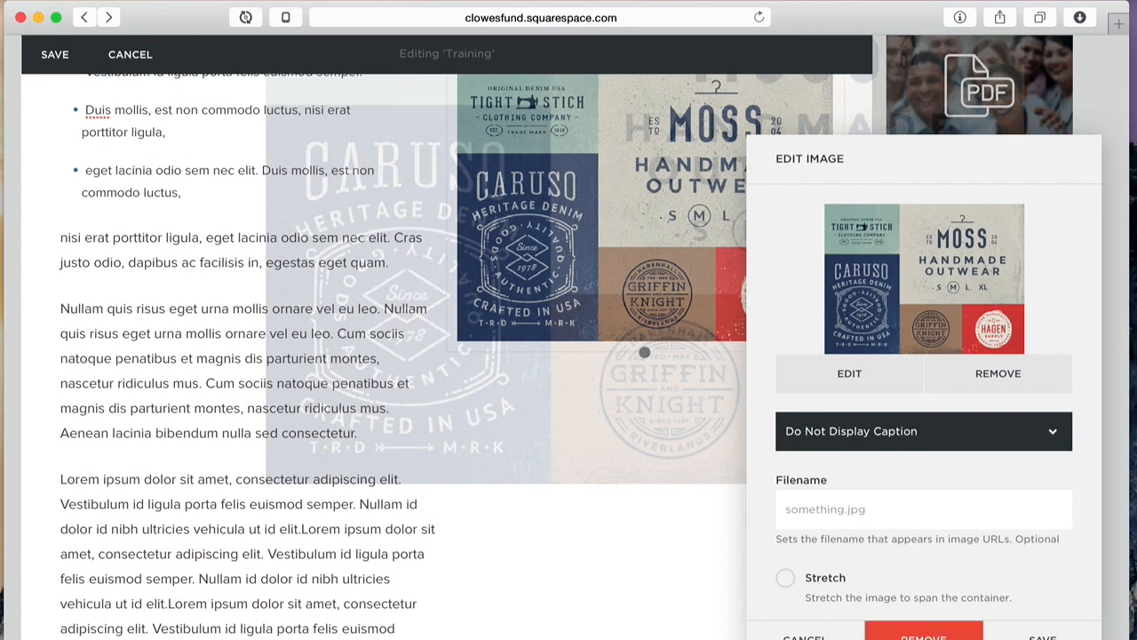
{"action": "left_click", "coordinate": [1040, 634]}
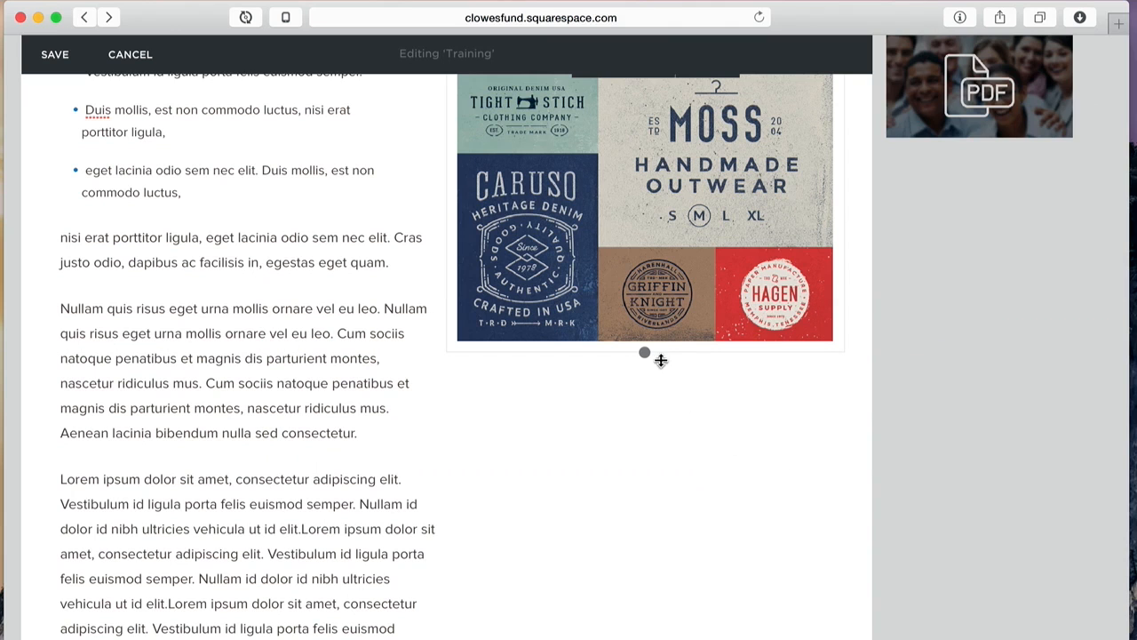
{"action": "left_click_drag", "start_coordinate": [644, 352], "coordinate": [624, 633]}
{"action": "scroll", "coordinate": [731, 569], "scroll_direction": "up", "scroll_amount": 3}
{"action": "scroll", "coordinate": [736, 555], "scroll_direction": "down", "scroll_amount": 3}
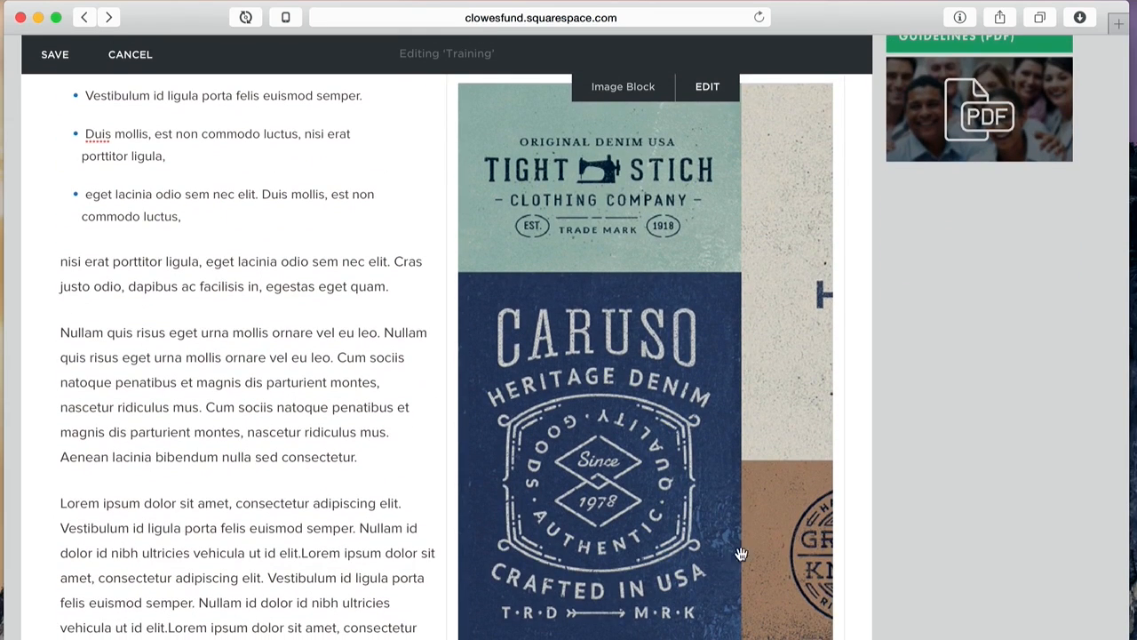
{"action": "left_click", "coordinate": [51, 56]}
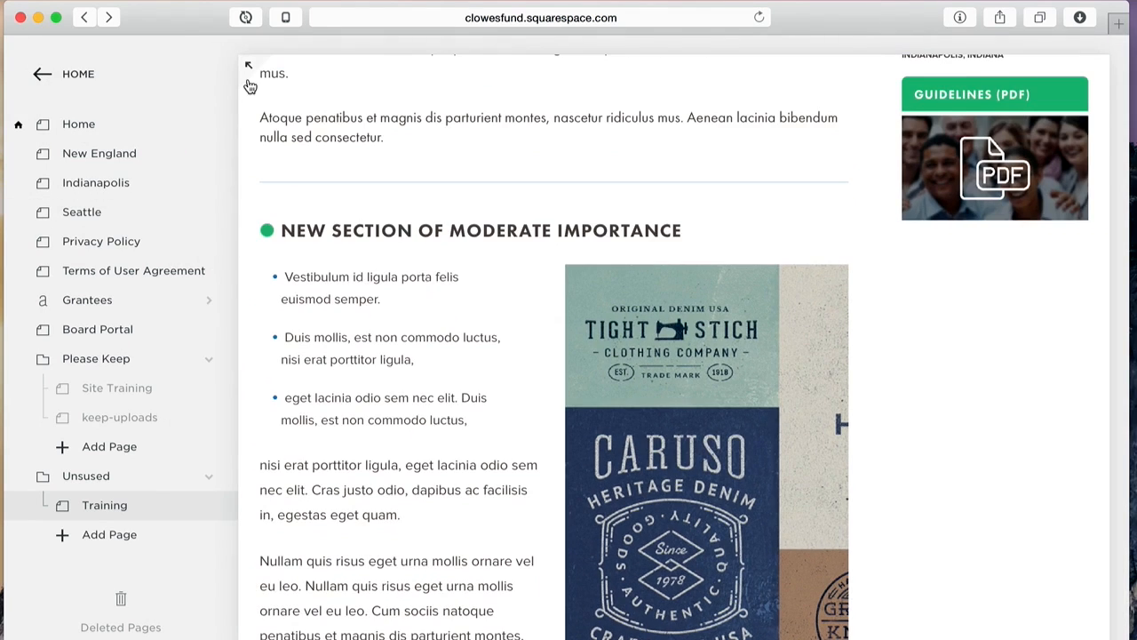
Step: Preview the Training page full-width, narrow the window to check the reflow, then widen it back
{"action": "left_click", "coordinate": [248, 66]}
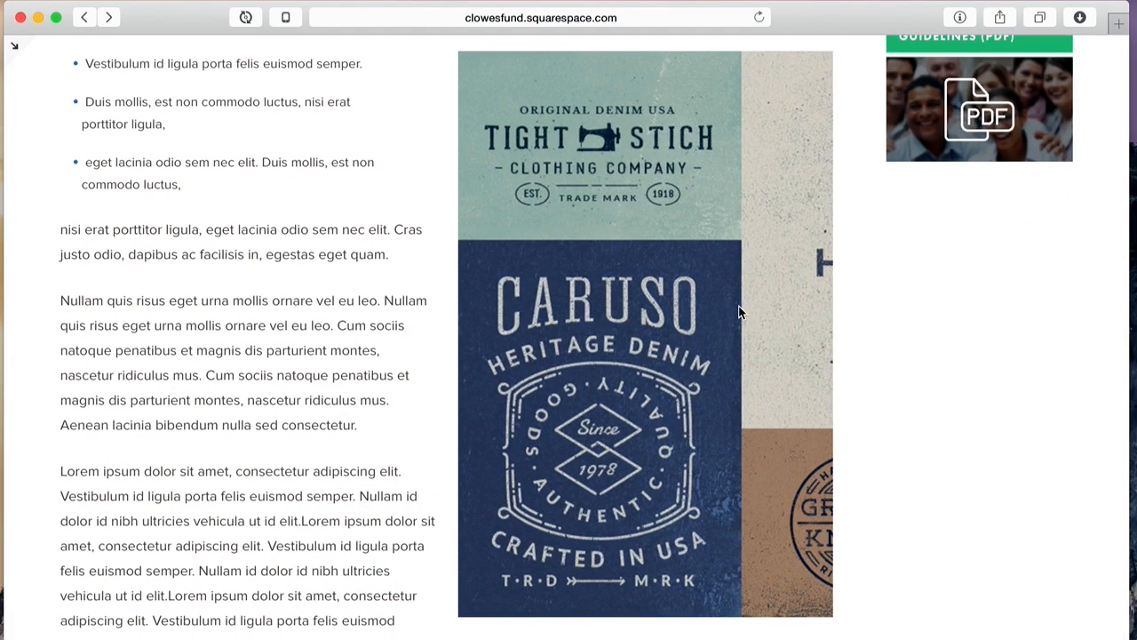
{"action": "scroll", "coordinate": [738, 304], "scroll_direction": "up", "scroll_amount": 3}
{"action": "scroll", "coordinate": [739, 305], "scroll_direction": "down", "scroll_amount": 2}
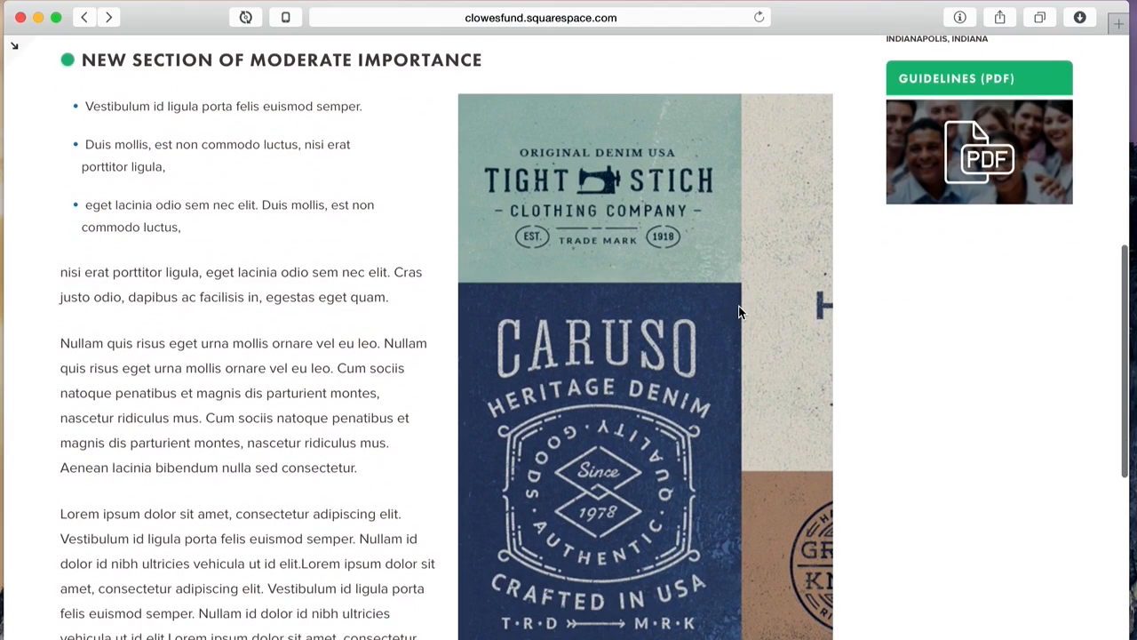
{"action": "left_click_drag", "start_coordinate": [1131, 356], "coordinate": [356, 204]}
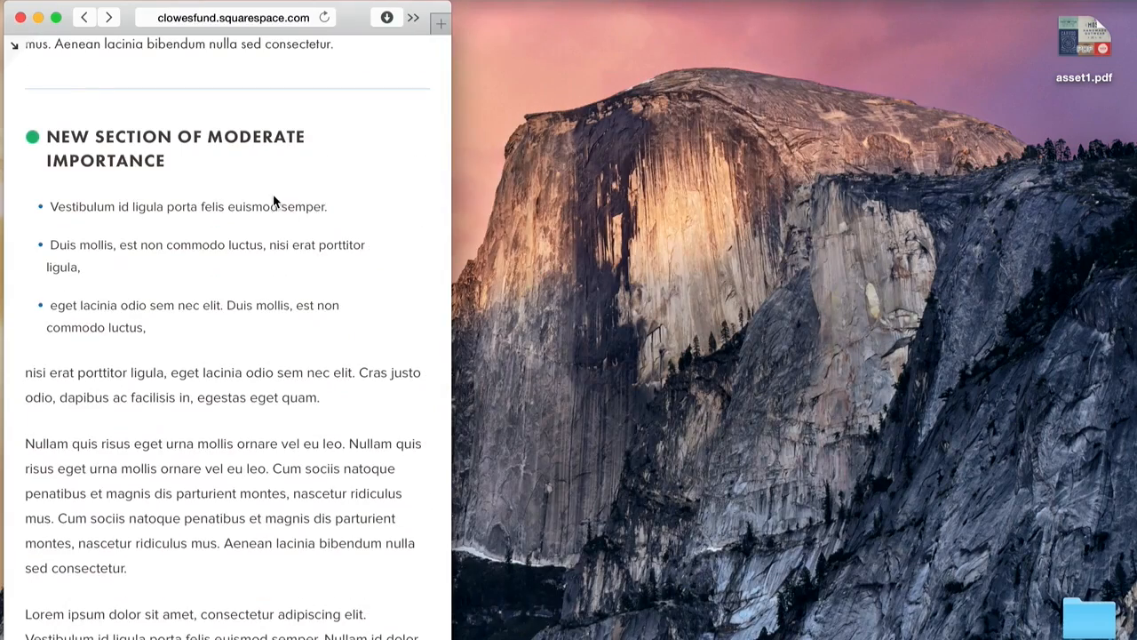
{"action": "scroll", "coordinate": [273, 195], "scroll_direction": "down", "scroll_amount": 15}
{"action": "scroll", "coordinate": [273, 202], "scroll_direction": "down", "scroll_amount": 2}
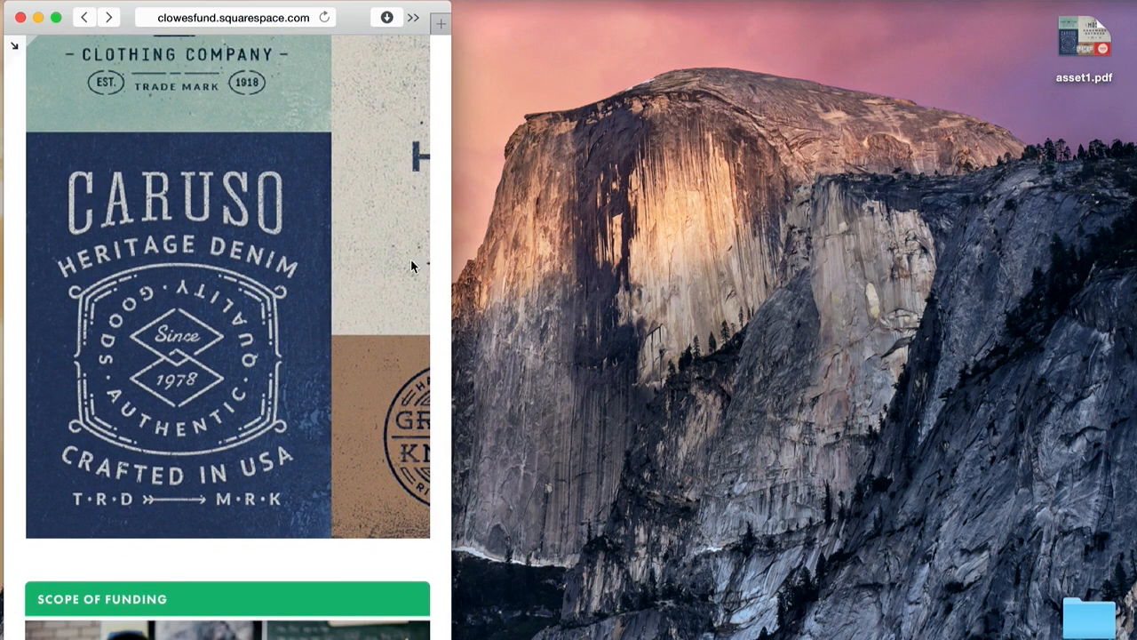
{"action": "left_click_drag", "start_coordinate": [455, 261], "coordinate": [1125, 282]}
{"action": "scroll", "coordinate": [956, 380], "scroll_direction": "up", "scroll_amount": 10}
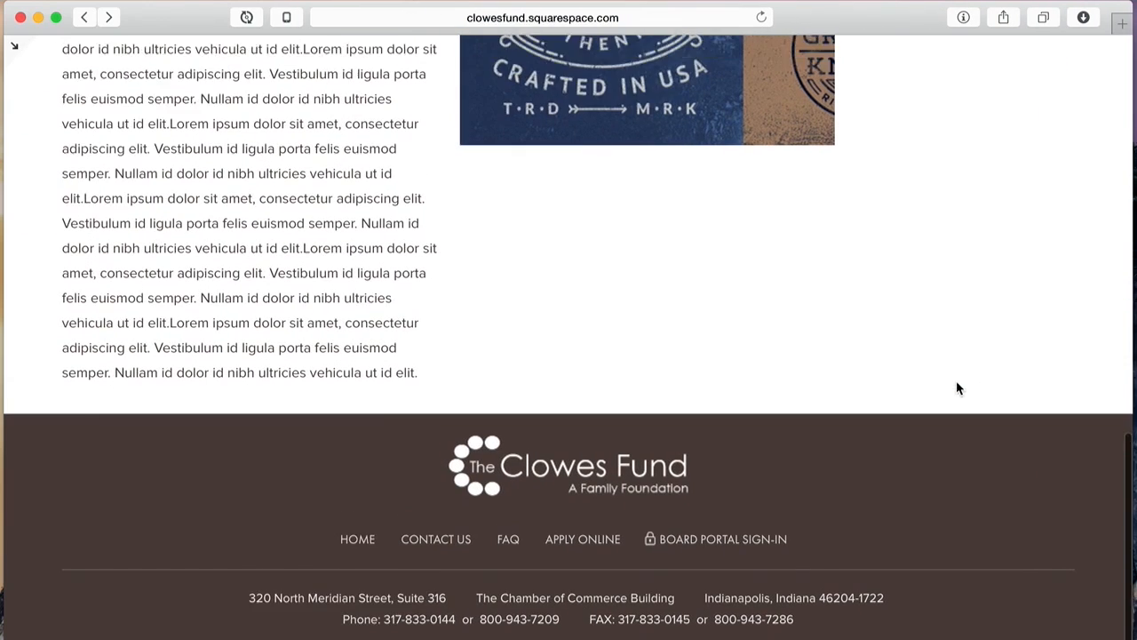
{"action": "scroll", "coordinate": [956, 380], "scroll_direction": "down", "scroll_amount": 5}
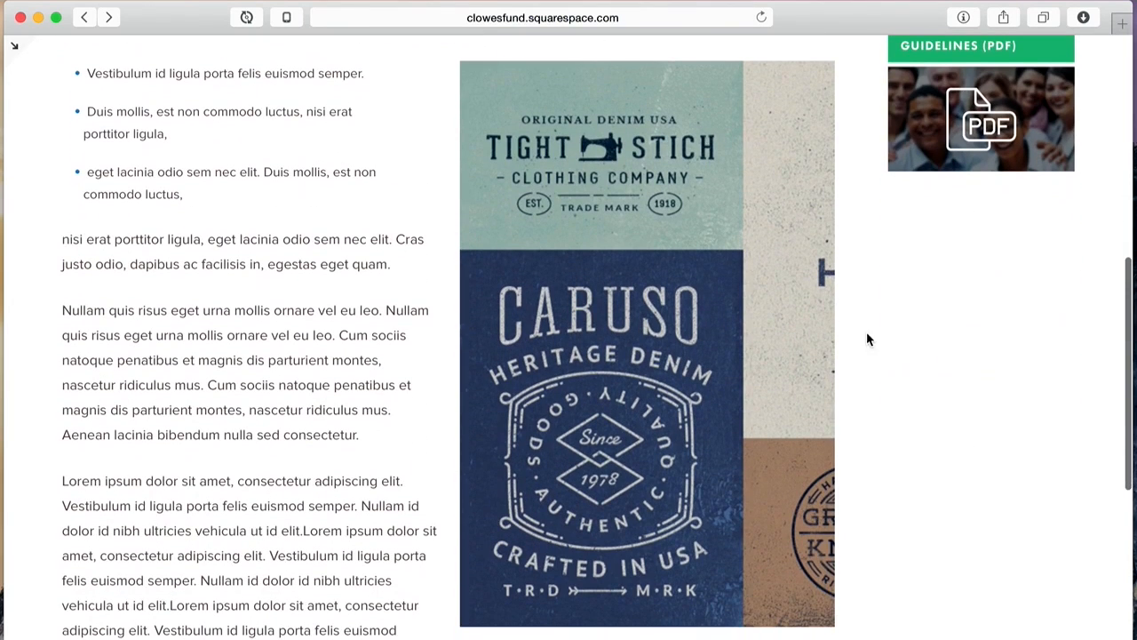
{"action": "left_click", "coordinate": [12, 49]}
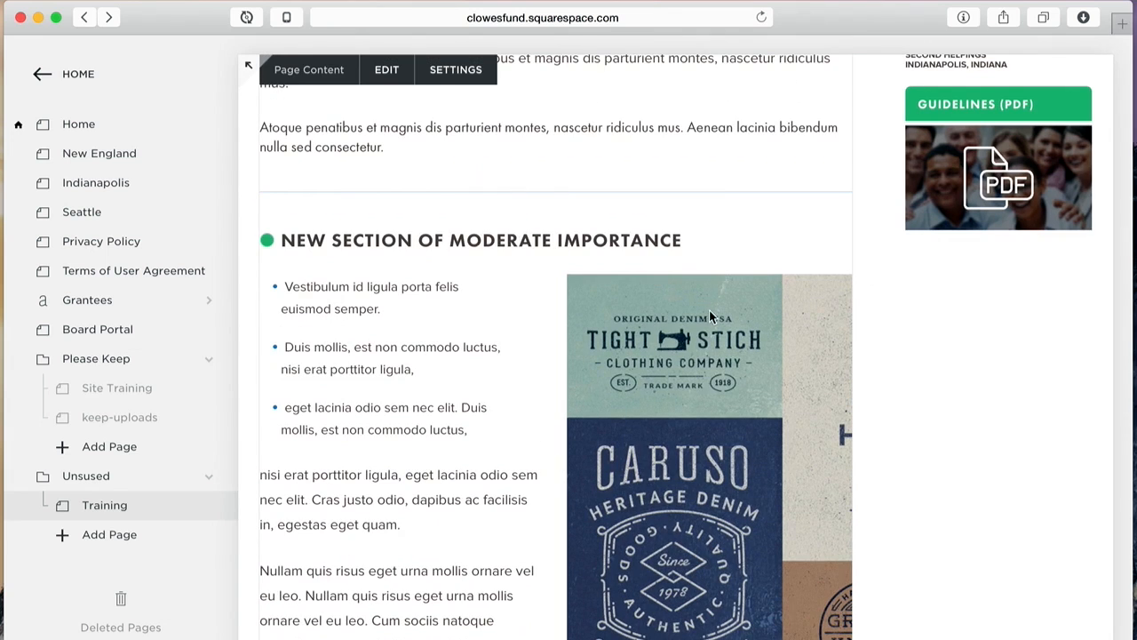
Step: Select the logo image block, shift its focal point, and open it in the Photo Editor
{"action": "scroll", "coordinate": [706, 310], "scroll_direction": "down", "scroll_amount": 2}
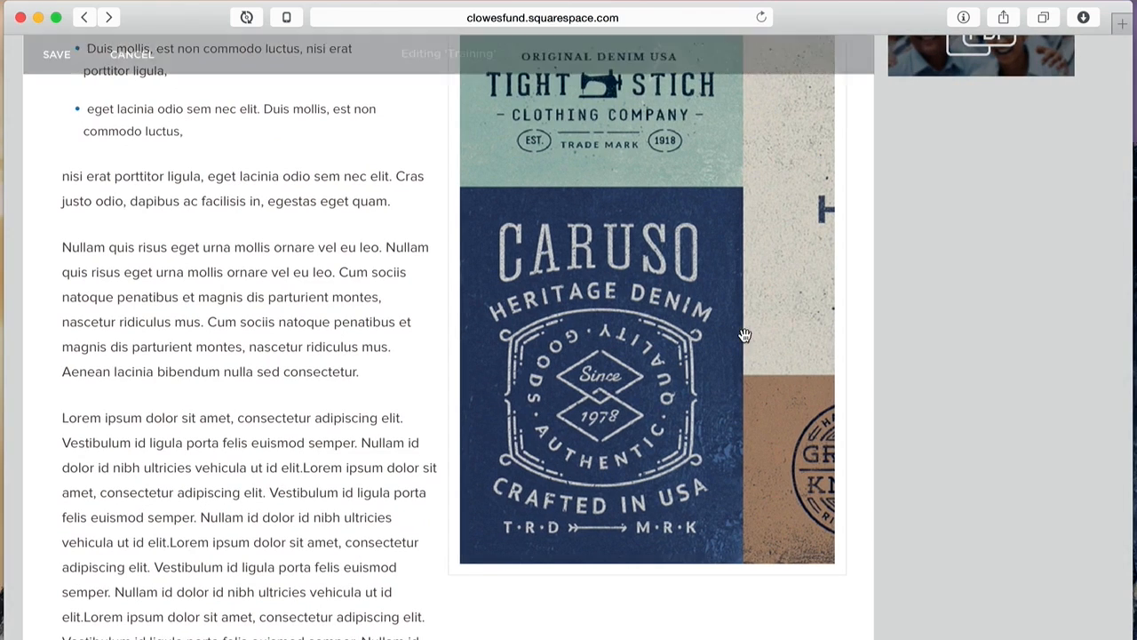
{"action": "left_click", "coordinate": [675, 274]}
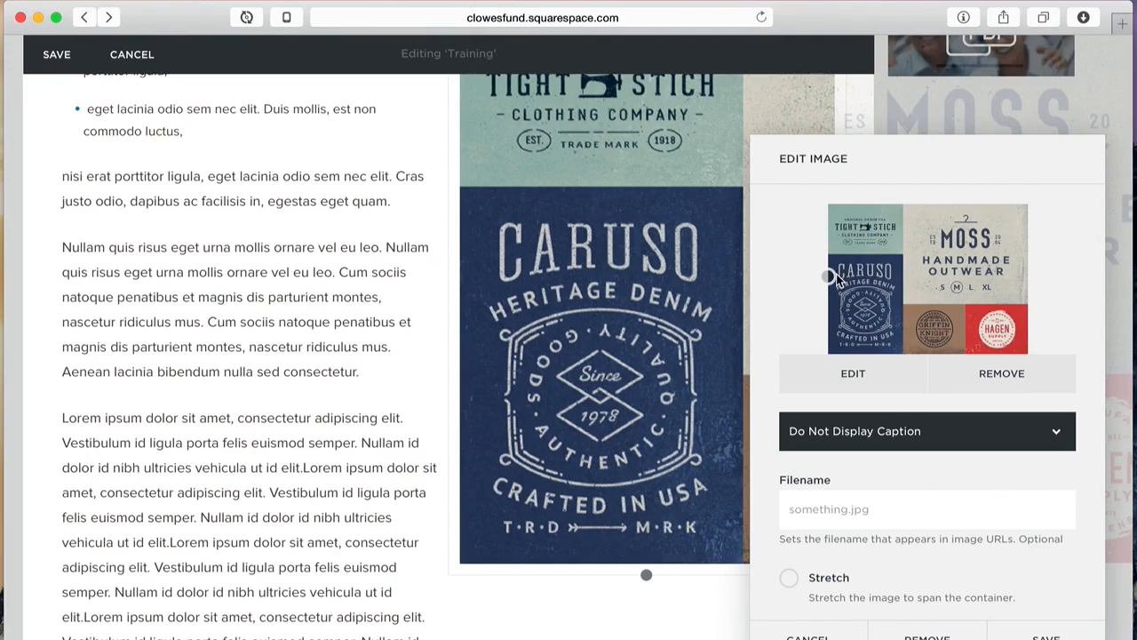
{"action": "left_click_drag", "start_coordinate": [835, 276], "coordinate": [933, 281]}
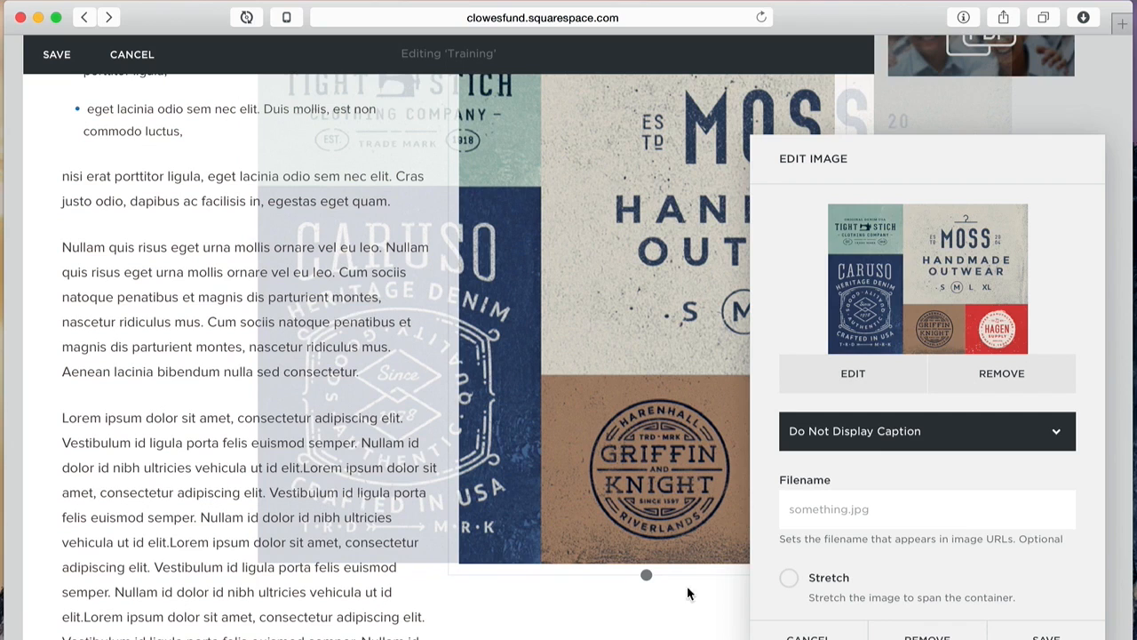
{"action": "mouse_move", "coordinate": [846, 284]}
{"action": "left_click", "coordinate": [854, 376]}
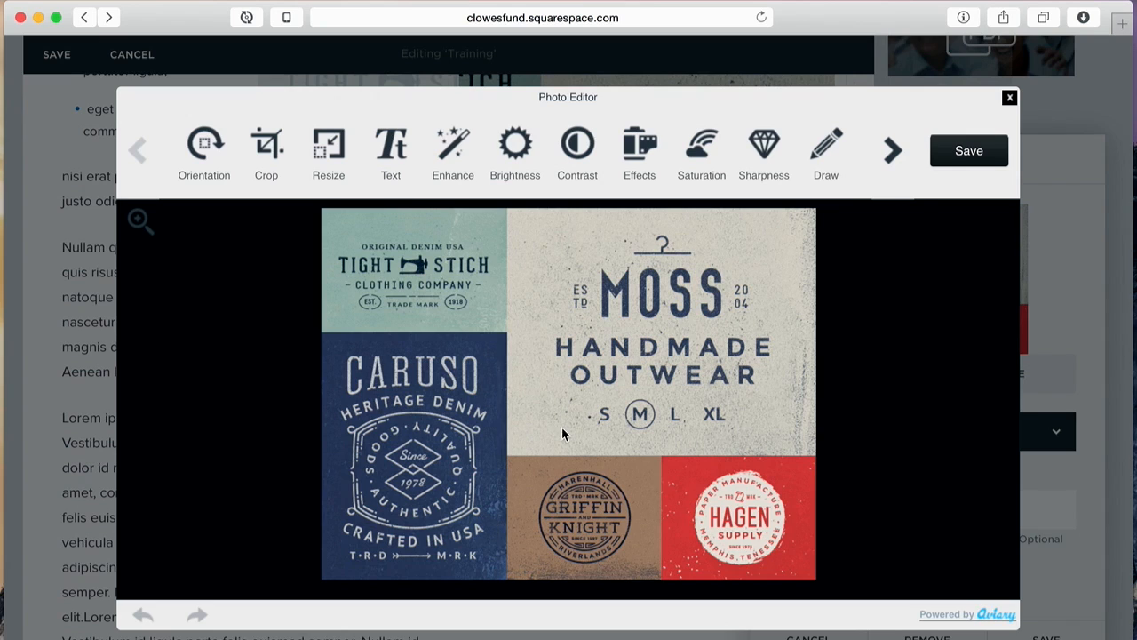
Step: Crop the logo collage to just the blue CARUSO panel, then apply and save the photo
{"action": "left_click", "coordinate": [268, 142]}
{"action": "left_click_drag", "start_coordinate": [812, 220], "coordinate": [521, 337]}
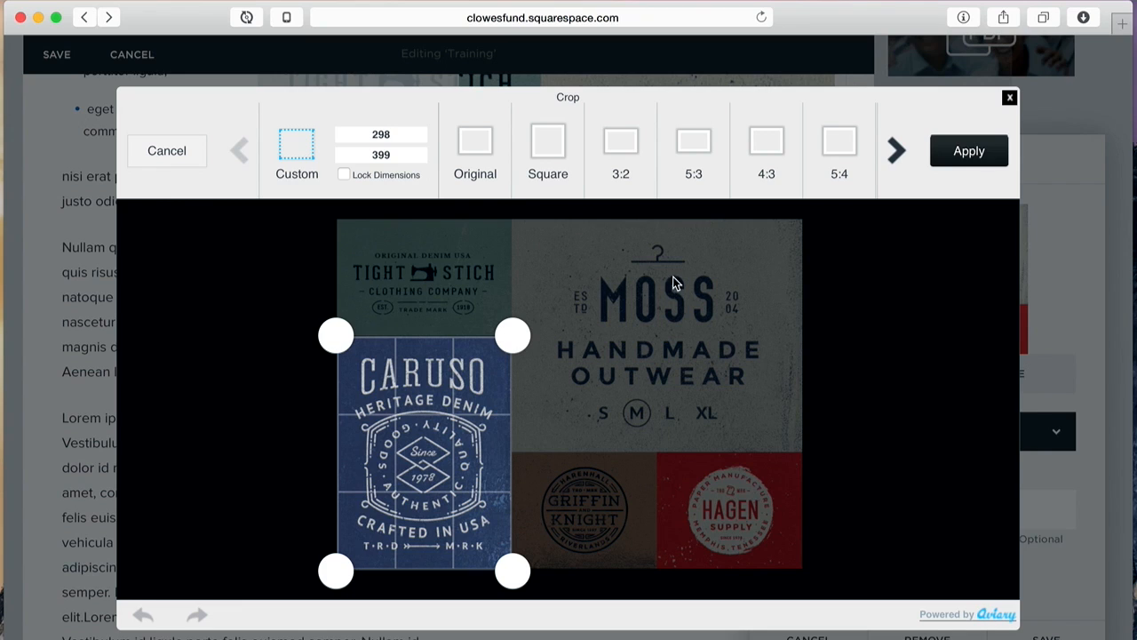
{"action": "left_click", "coordinate": [970, 151]}
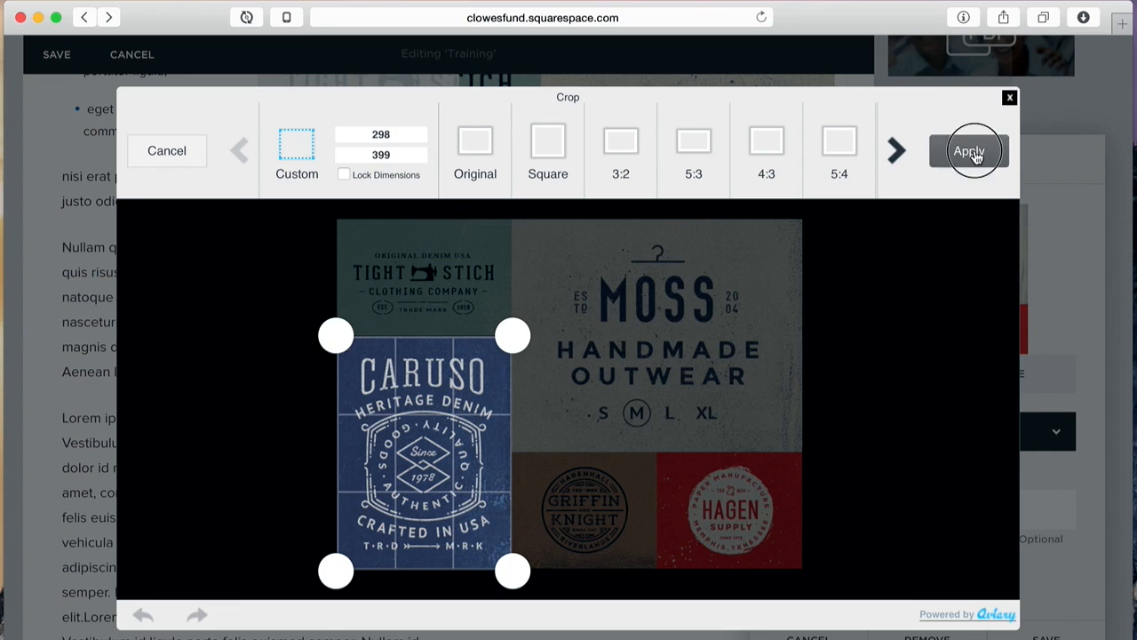
{"action": "left_click", "coordinate": [976, 152]}
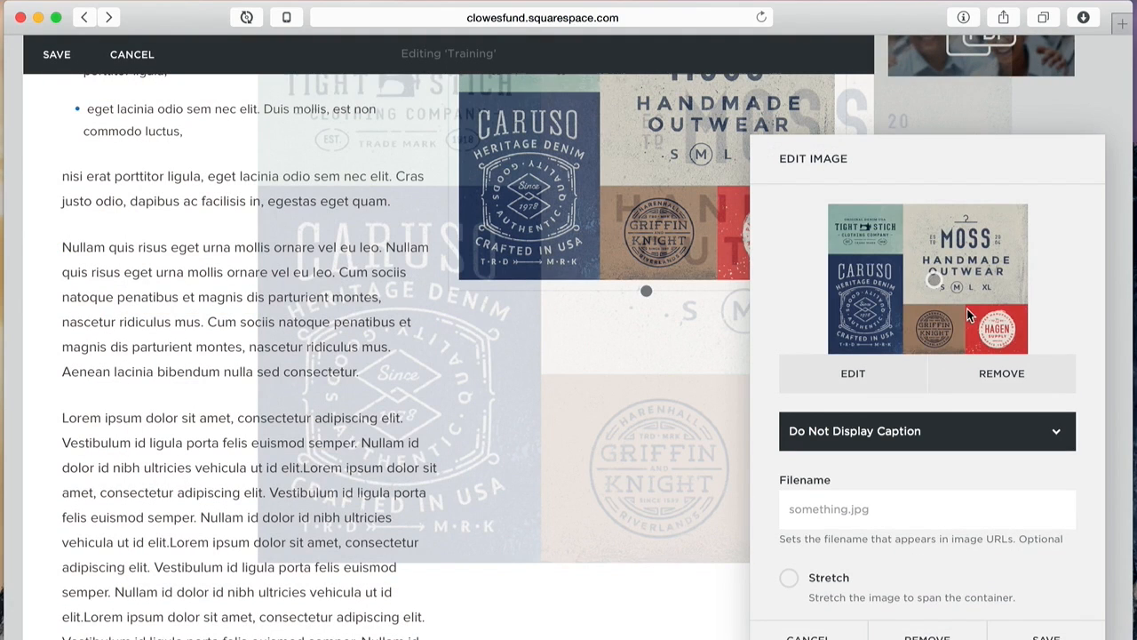
Step: Save the image block and the page, then reload the full-width preview to check the cropped badge
{"action": "left_click", "coordinate": [1046, 634]}
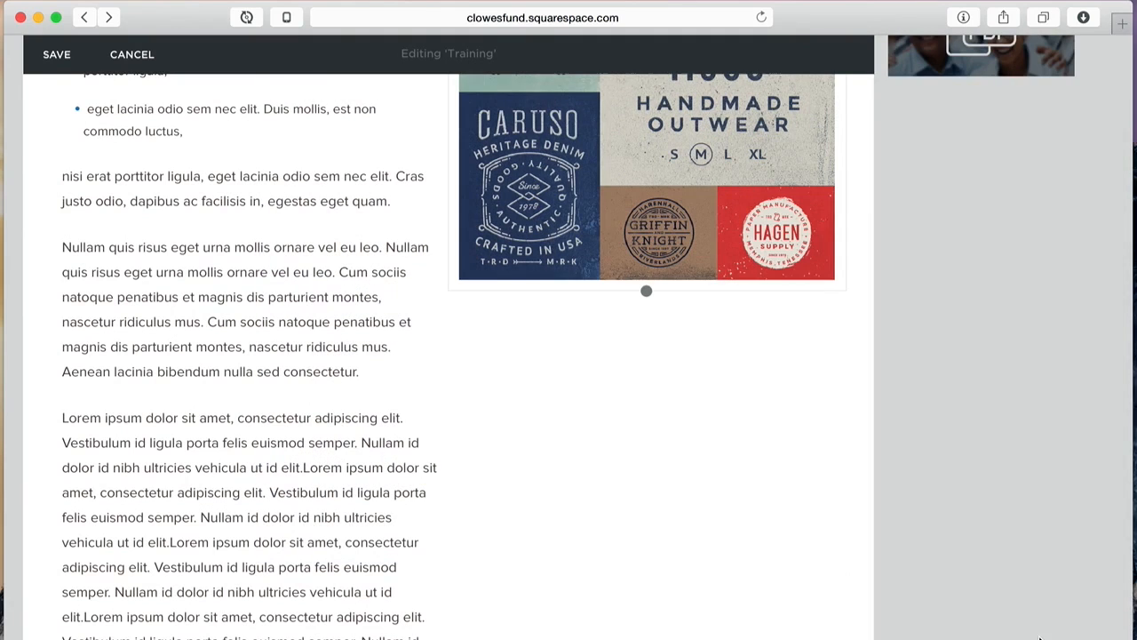
{"action": "left_click", "coordinate": [55, 56]}
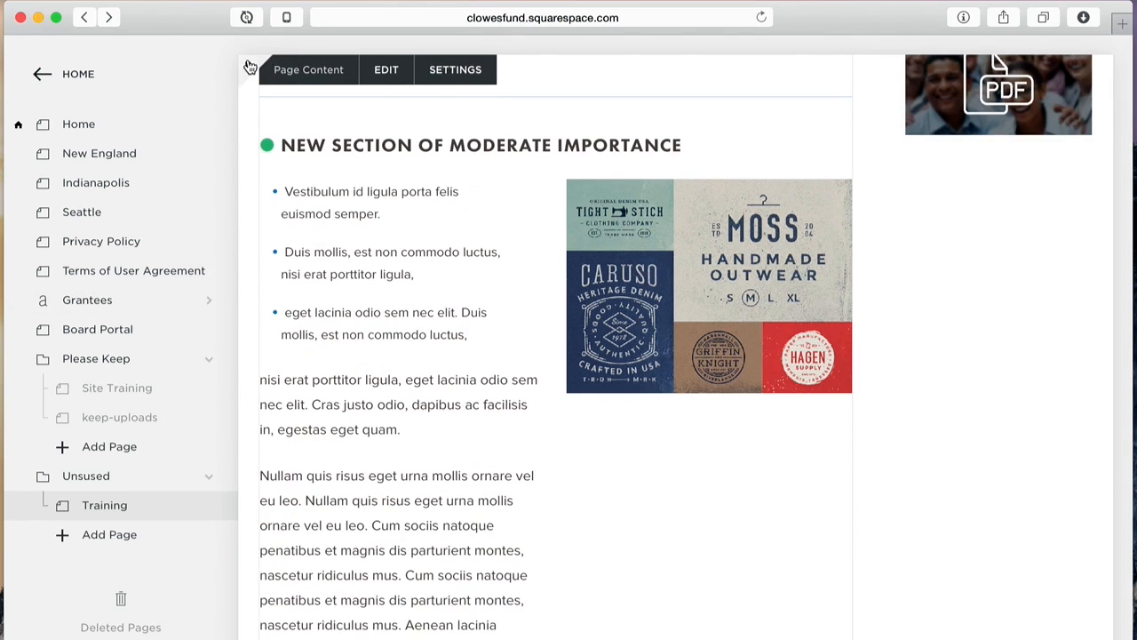
{"action": "left_click", "coordinate": [250, 67]}
{"action": "left_click", "coordinate": [762, 17]}
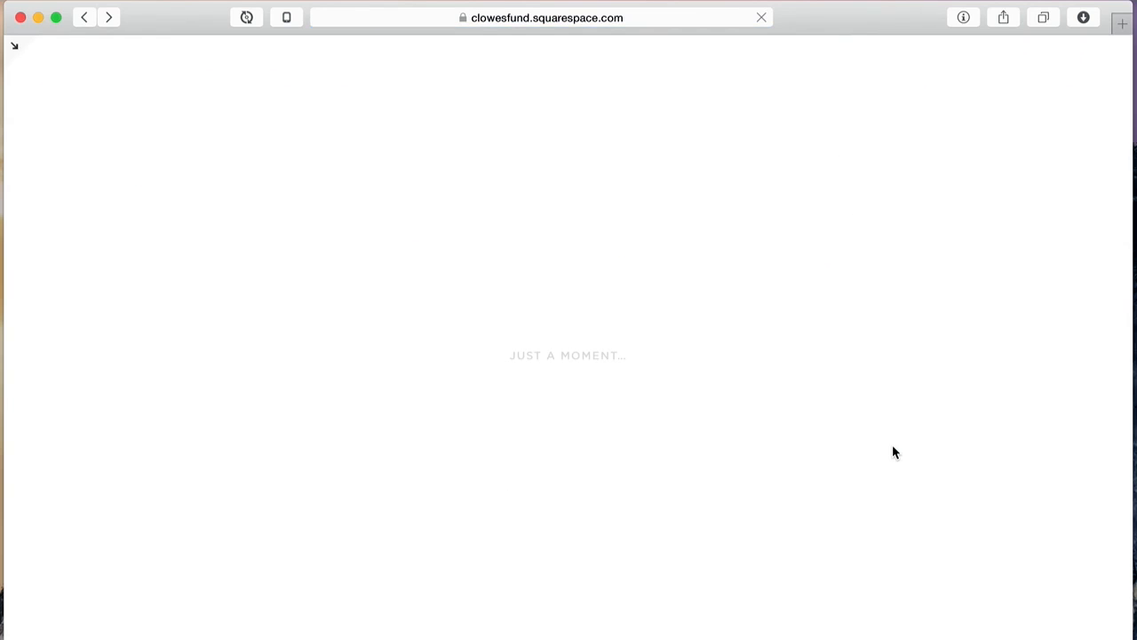
{"action": "scroll", "coordinate": [799, 453], "scroll_direction": "down", "scroll_amount": 10}
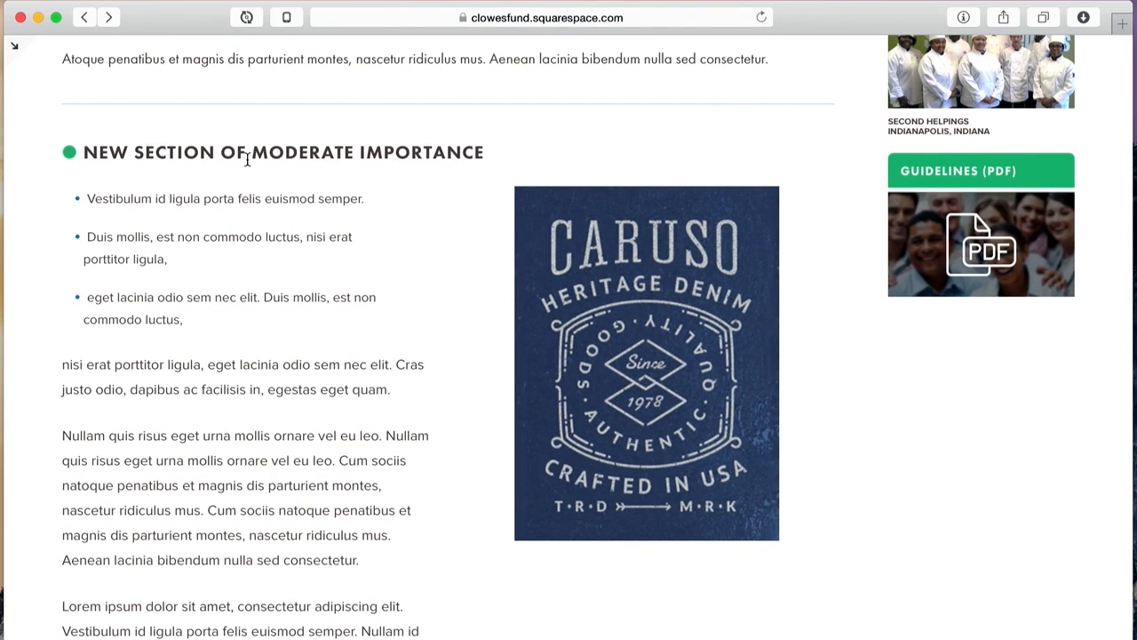
{"action": "scroll", "coordinate": [363, 169], "scroll_direction": "up", "scroll_amount": 3}
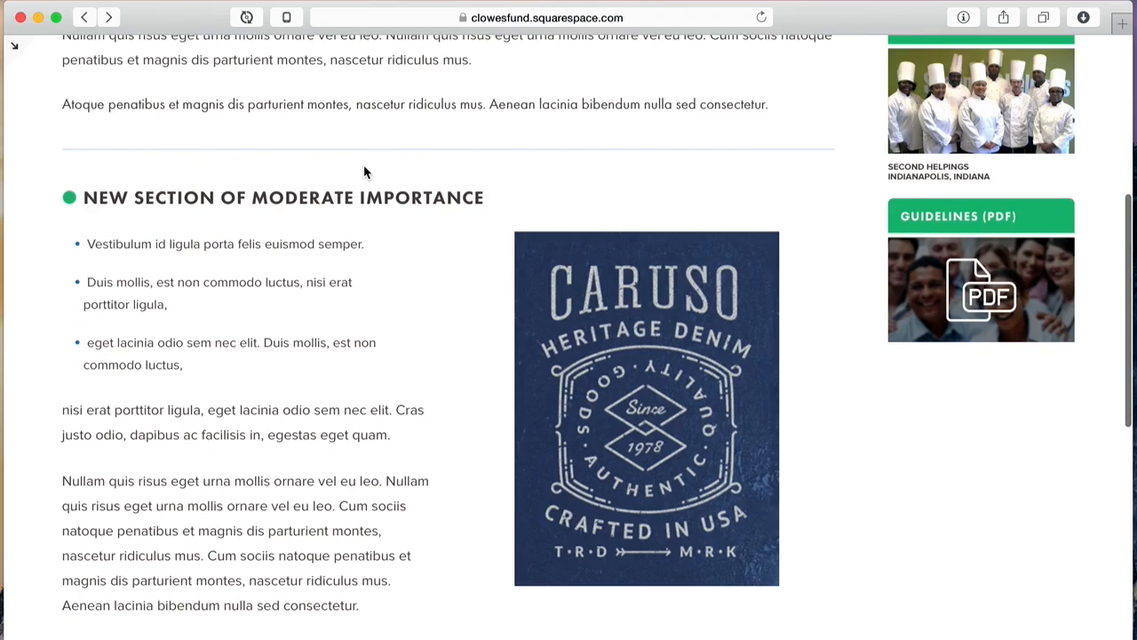
Step: Exit the preview and put the Training page content back into editing mode
{"action": "left_click", "coordinate": [19, 51]}
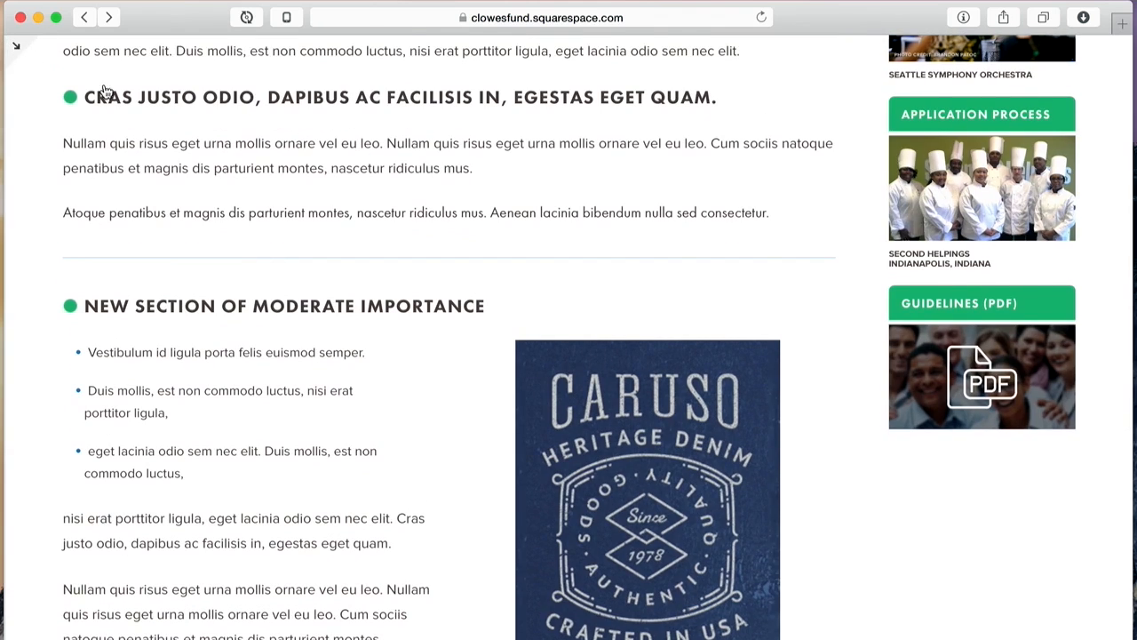
{"action": "scroll", "coordinate": [778, 385], "scroll_direction": "down", "scroll_amount": 5}
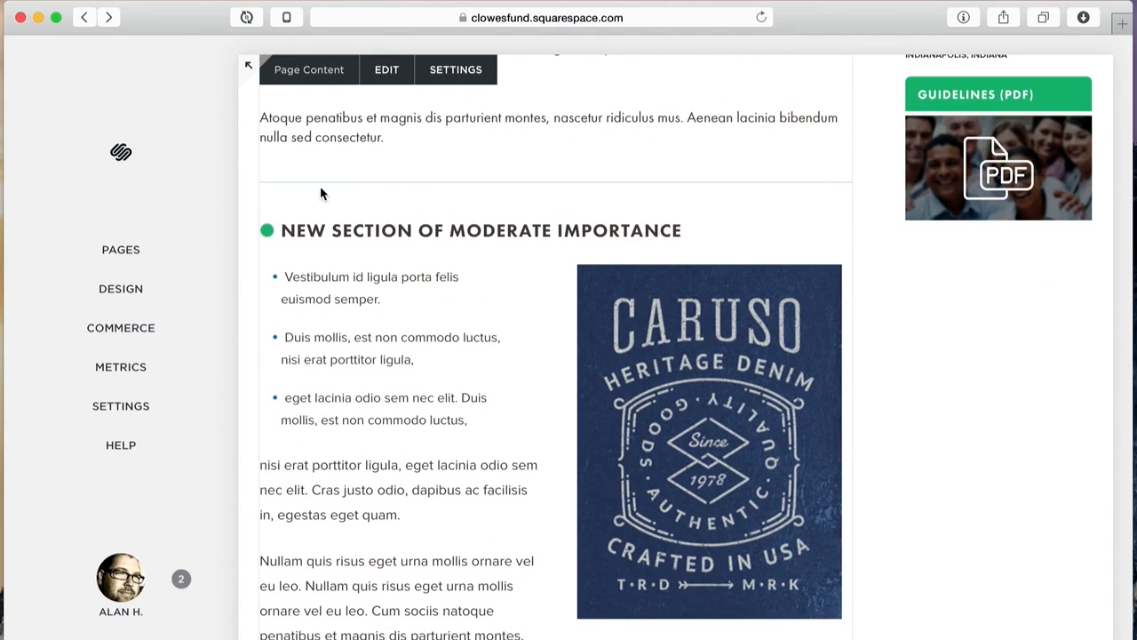
{"action": "left_click", "coordinate": [384, 70]}
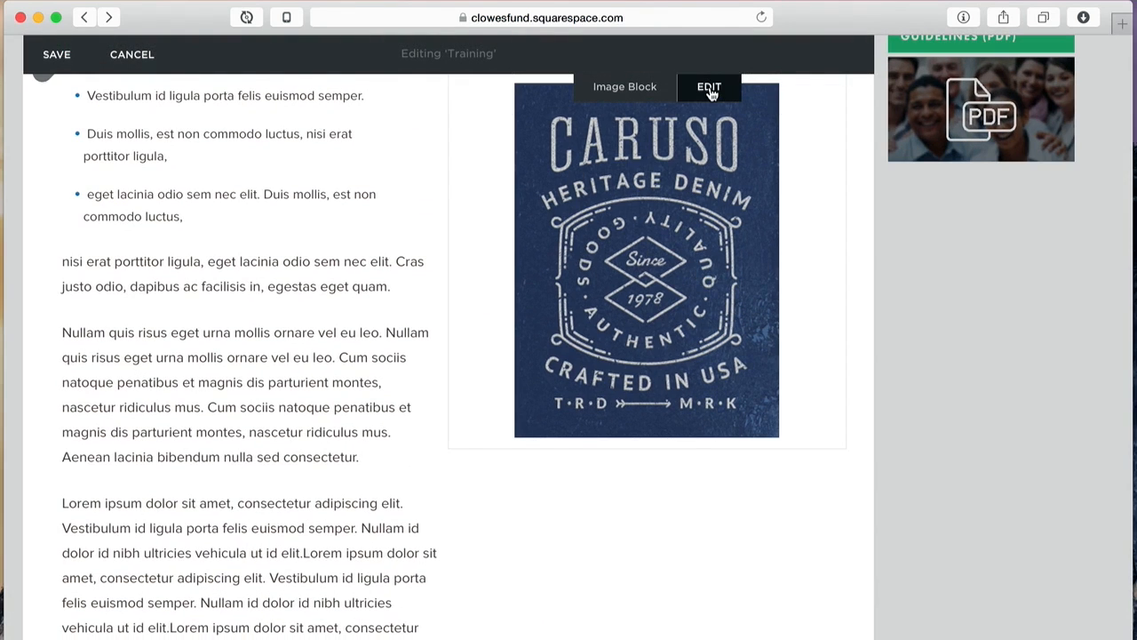
{"action": "scroll", "coordinate": [698, 126], "scroll_direction": "up", "scroll_amount": 2}
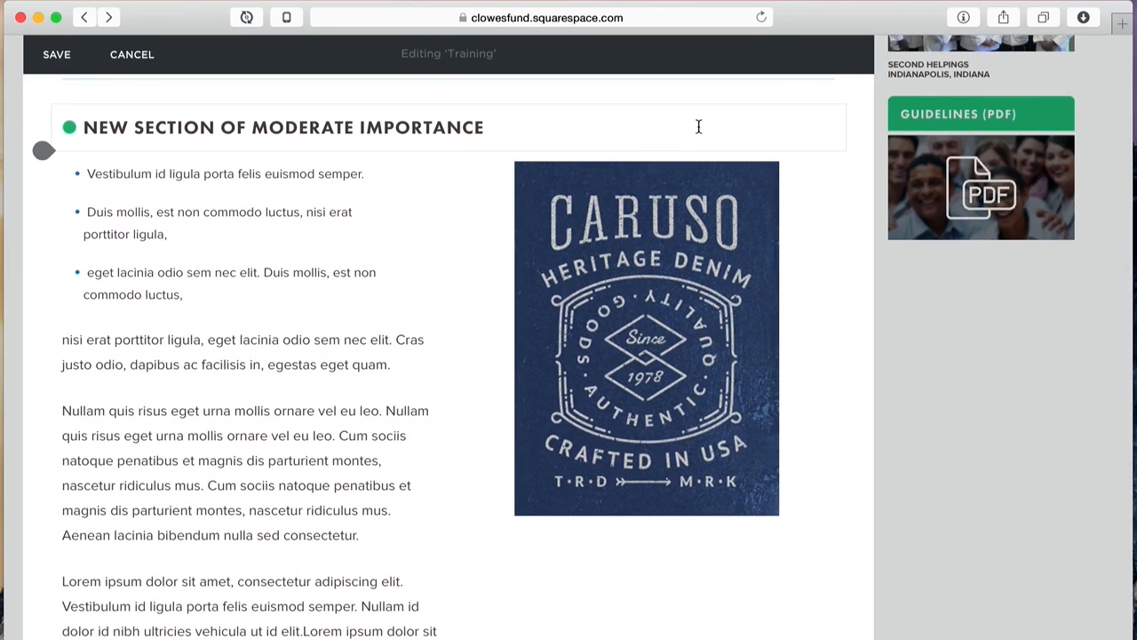
{"action": "left_click_drag", "start_coordinate": [655, 273], "coordinate": [569, 638]}
{"action": "scroll", "coordinate": [727, 487], "scroll_direction": "up", "scroll_amount": 2}
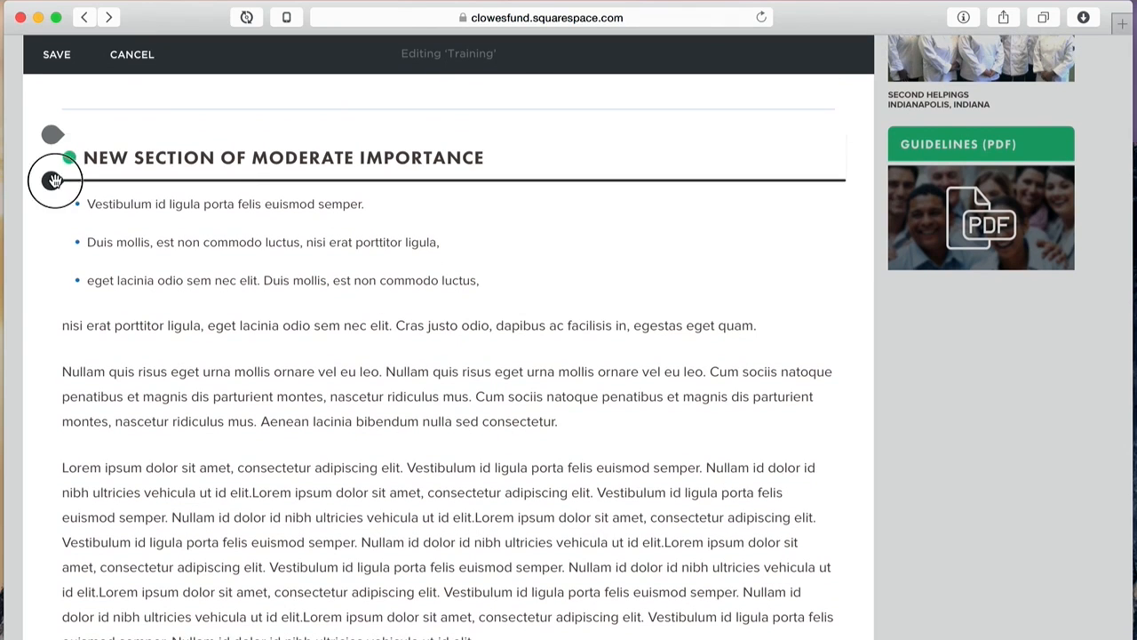
{"action": "left_click", "coordinate": [51, 179]}
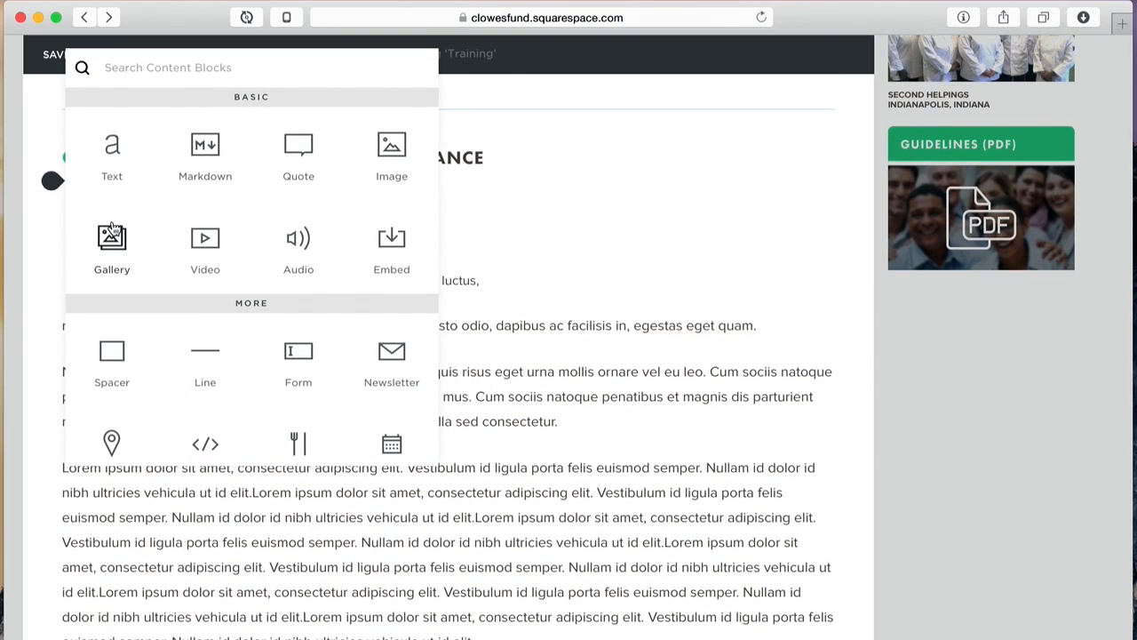
{"action": "left_click_drag", "start_coordinate": [114, 244], "coordinate": [243, 198]}
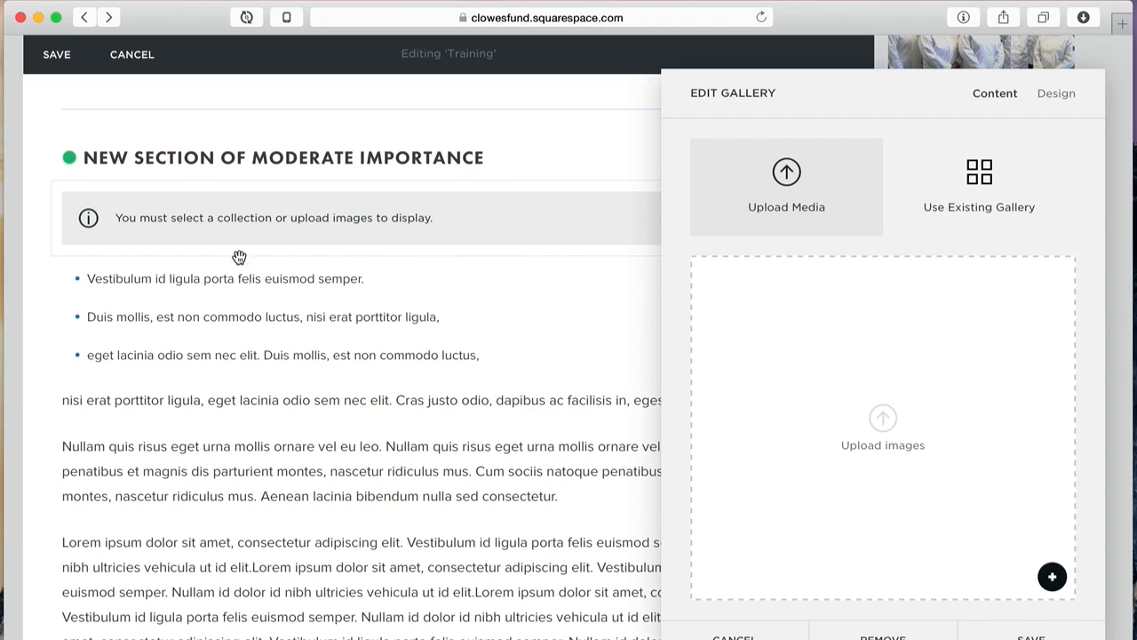
{"action": "left_click", "coordinate": [882, 636]}
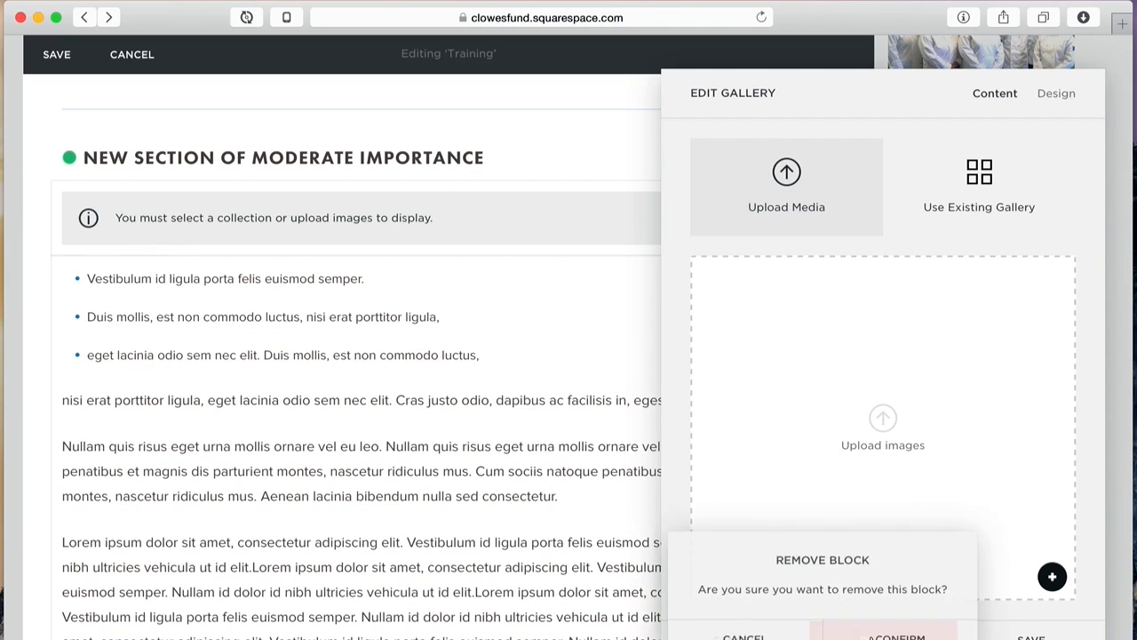
{"action": "left_click", "coordinate": [901, 635]}
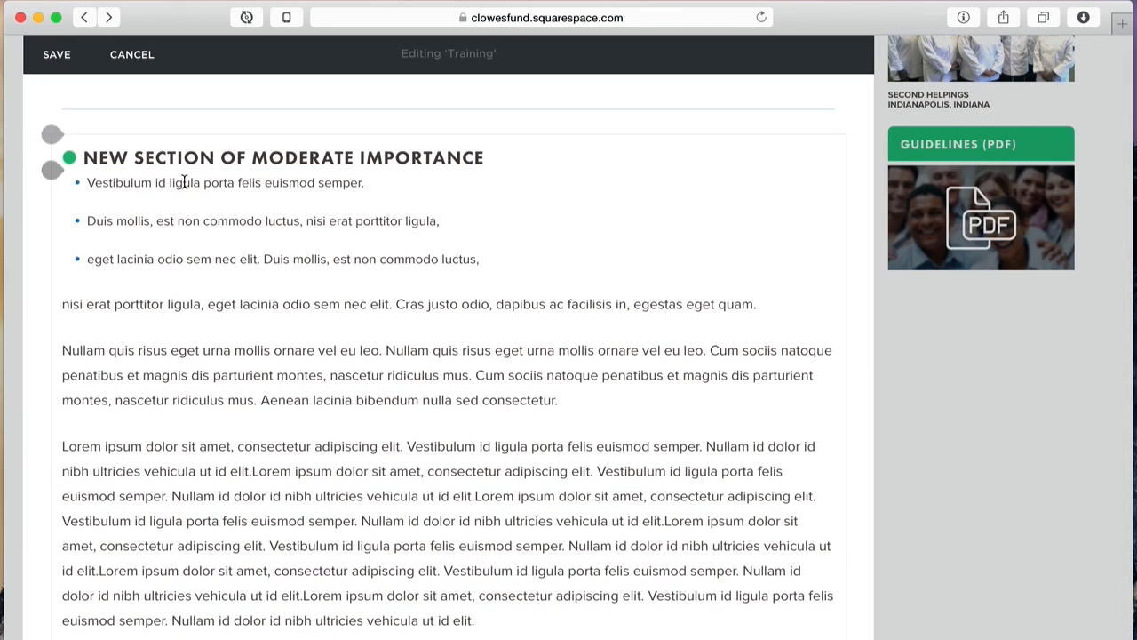
Step: Remove the stray blank line between the heading and the first bullet item
{"action": "left_click", "coordinate": [535, 152]}
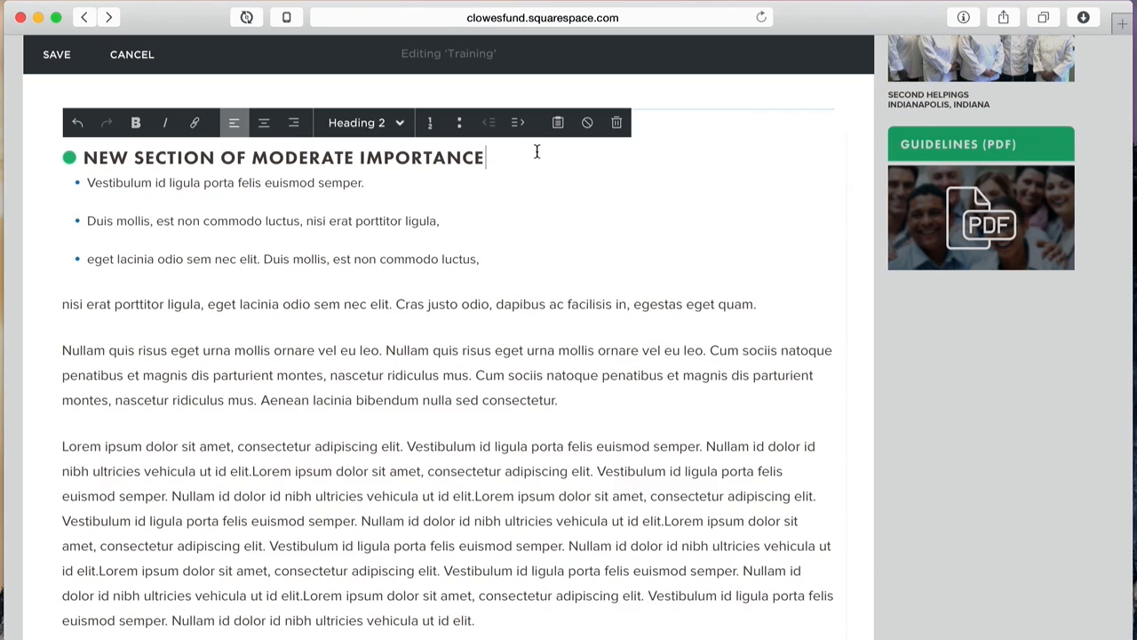
{"action": "key", "text": "Return"}
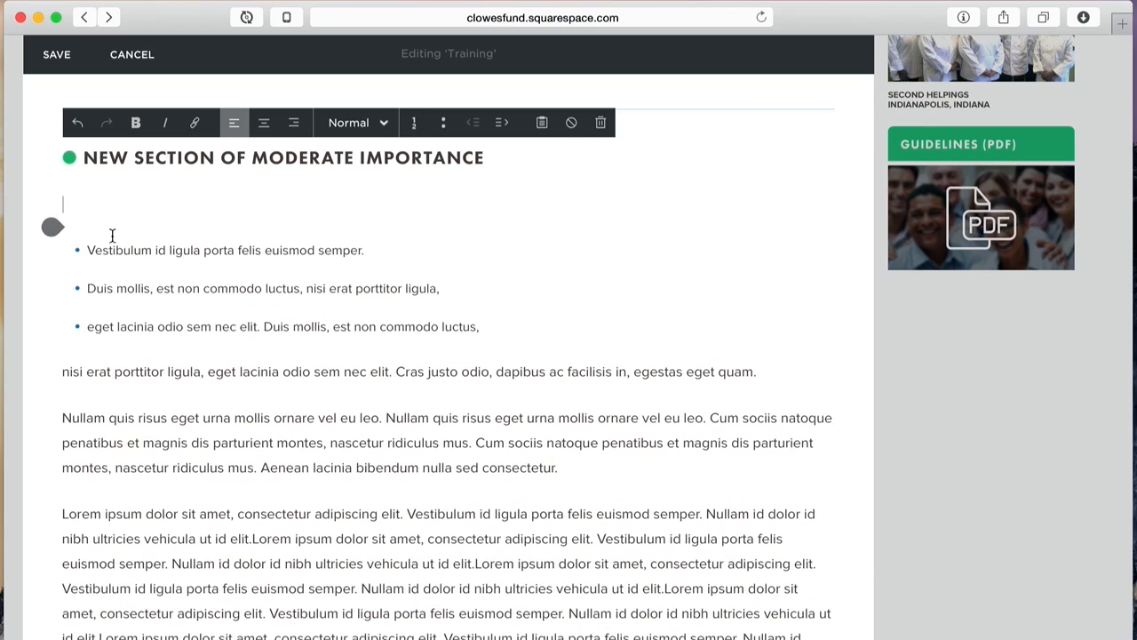
{"action": "key", "text": "Down"}
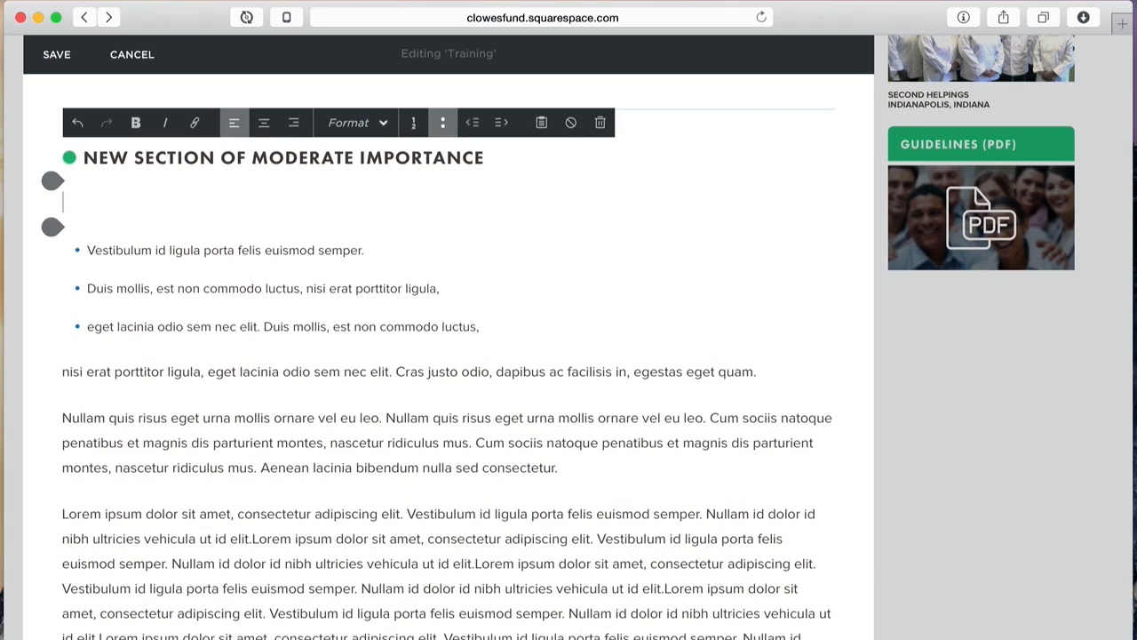
{"action": "key", "text": "Up"}
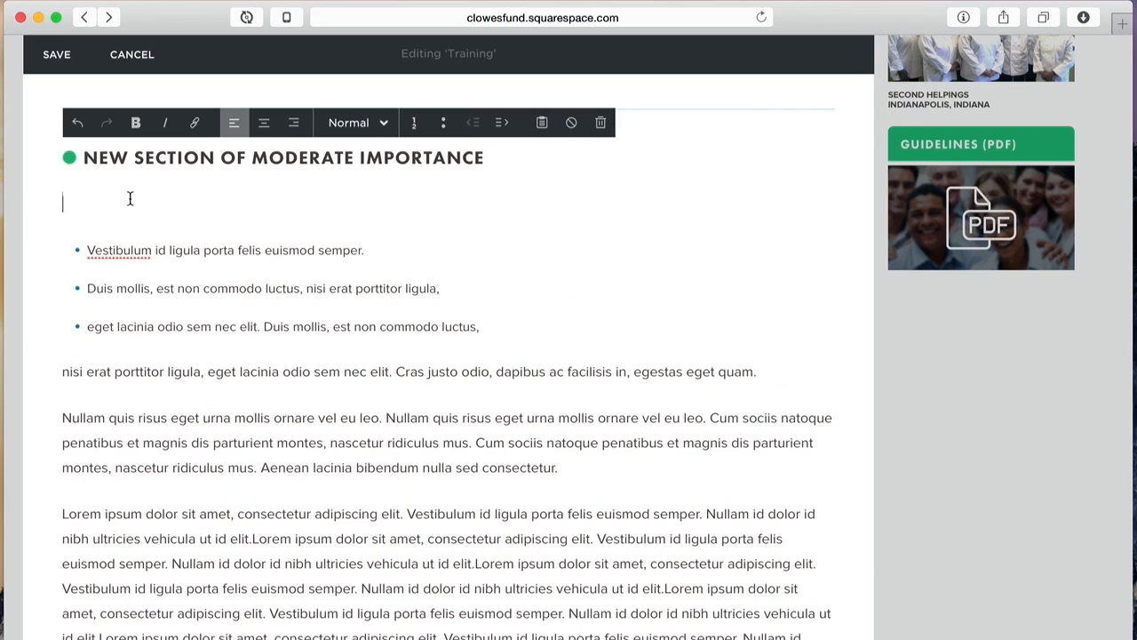
{"action": "key", "text": "BackSpace"}
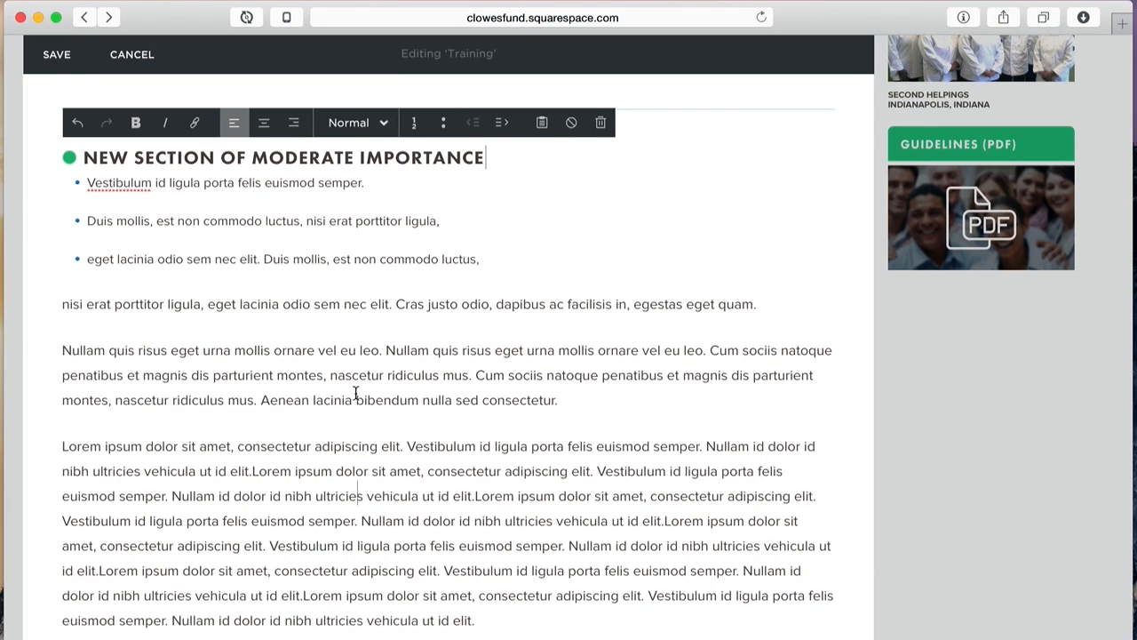
Step: Save the page edits, scroll through the saved Video Training page, and exit the preview
{"action": "left_click", "coordinate": [56, 55]}
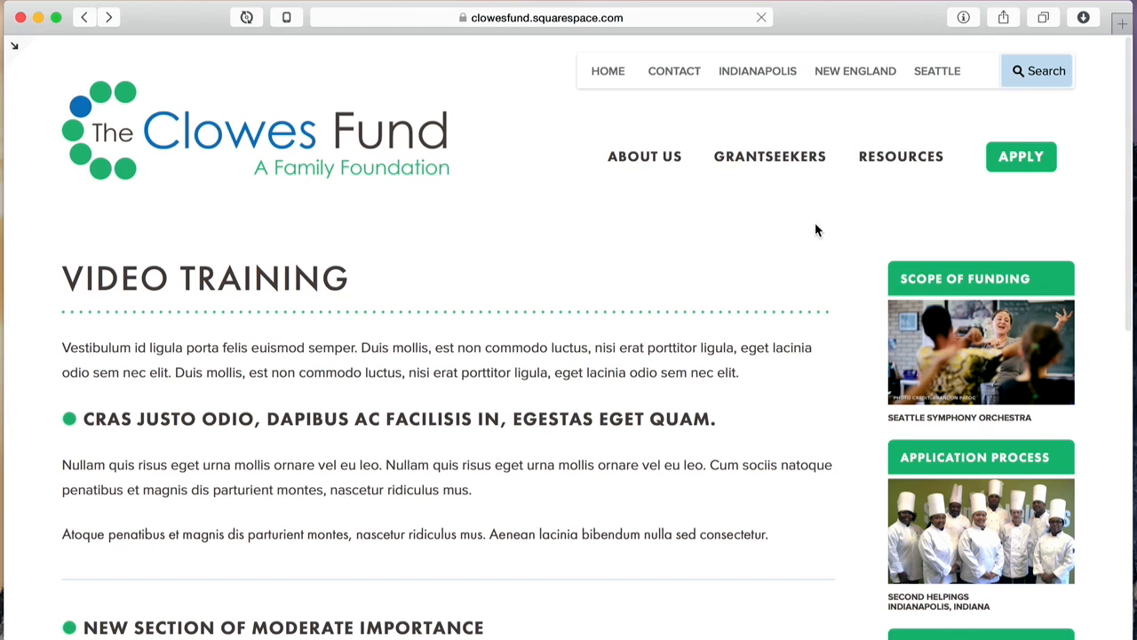
{"action": "scroll", "coordinate": [668, 312], "scroll_direction": "down", "scroll_amount": 3}
{"action": "scroll", "coordinate": [667, 317], "scroll_direction": "down", "scroll_amount": 2}
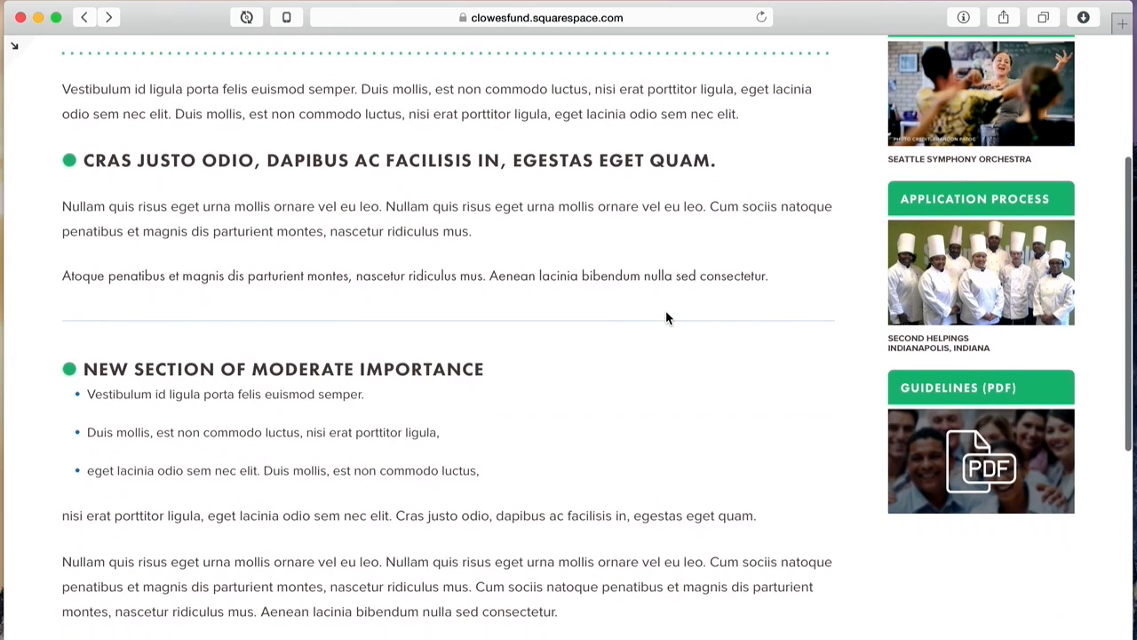
{"action": "left_click", "coordinate": [15, 49]}
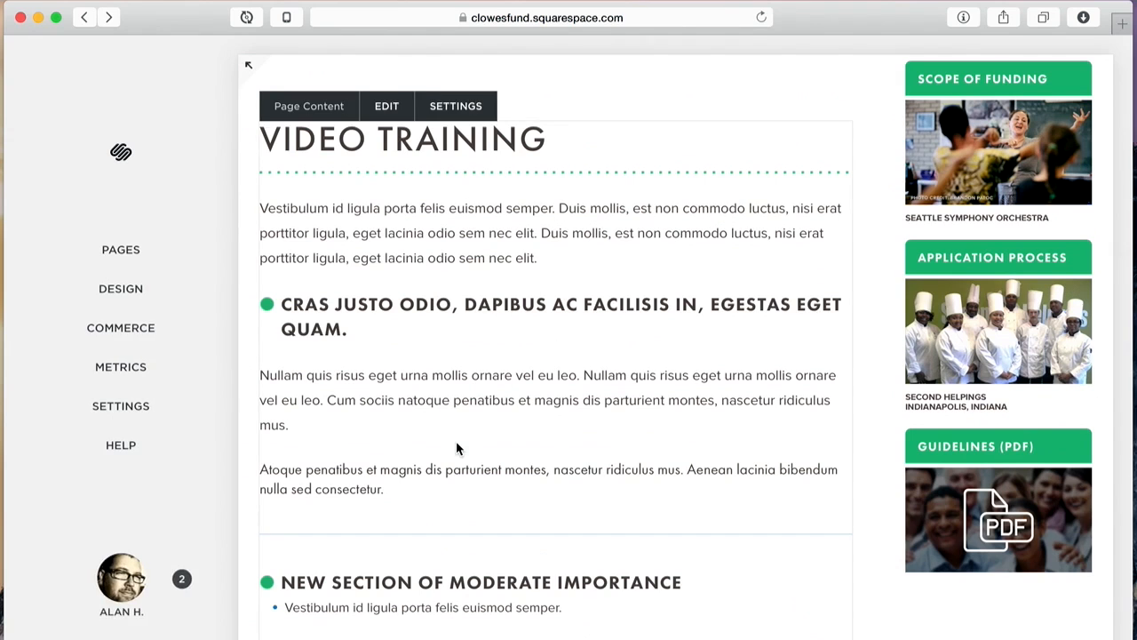
Step: Scroll to the Training page content and enter editing mode from its EDIT bar
{"action": "scroll", "coordinate": [457, 444], "scroll_direction": "down", "scroll_amount": 1}
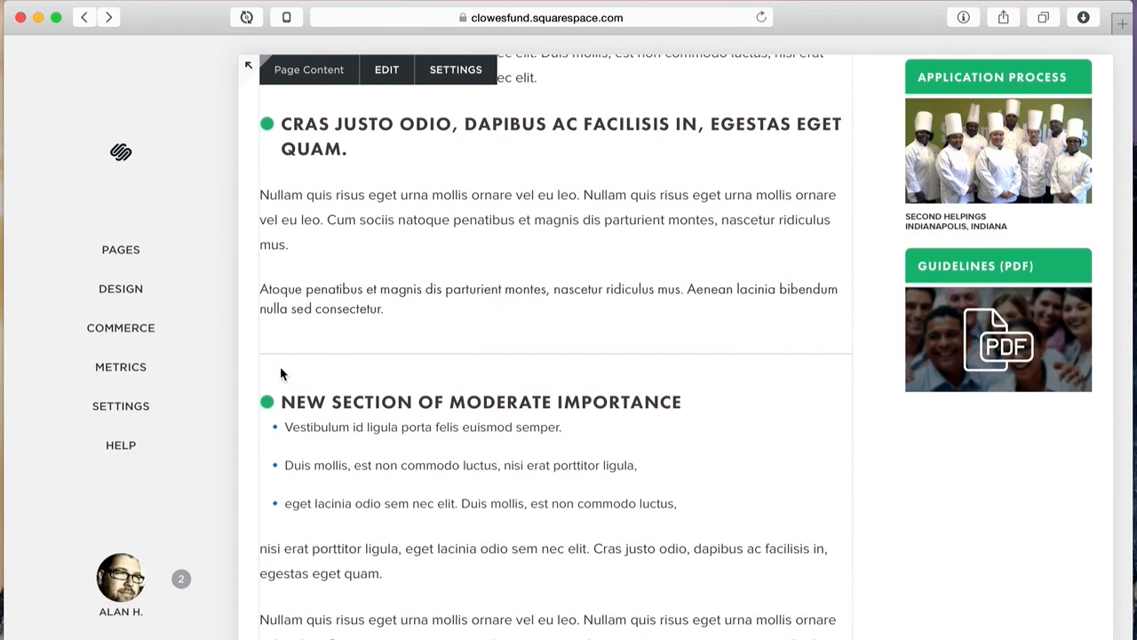
{"action": "left_click", "coordinate": [384, 69]}
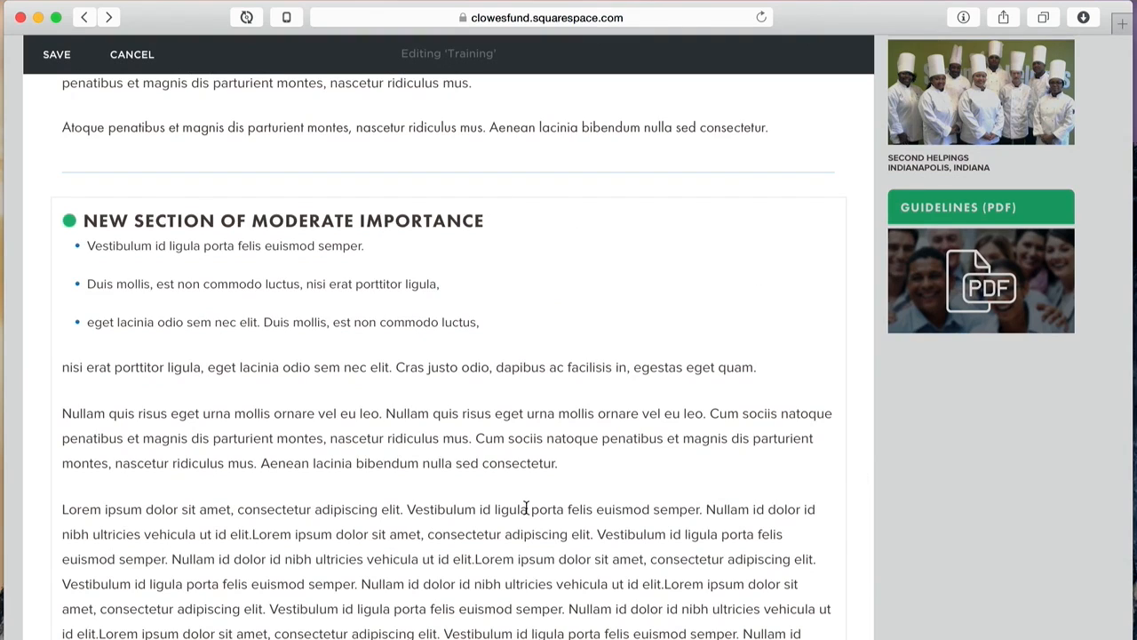
{"action": "mouse_move", "coordinate": [49, 199]}
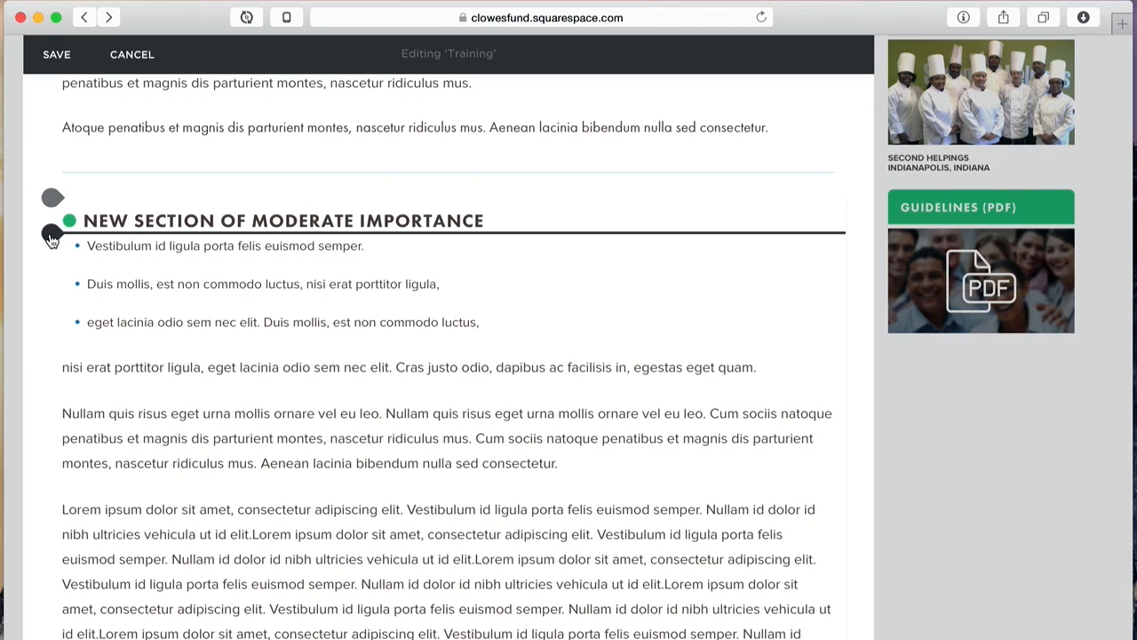
Step: Drop a Gallery block beside the bulleted list and upload asset1–asset5 from the Assets folder
{"action": "left_click", "coordinate": [51, 234]}
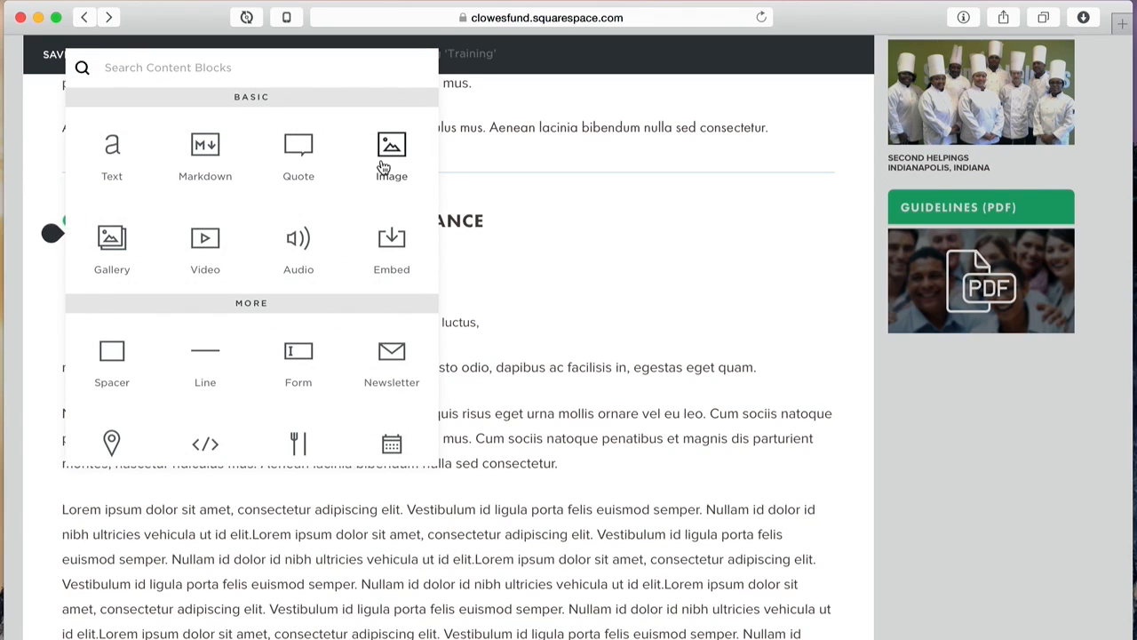
{"action": "left_click_drag", "start_coordinate": [113, 251], "coordinate": [797, 258]}
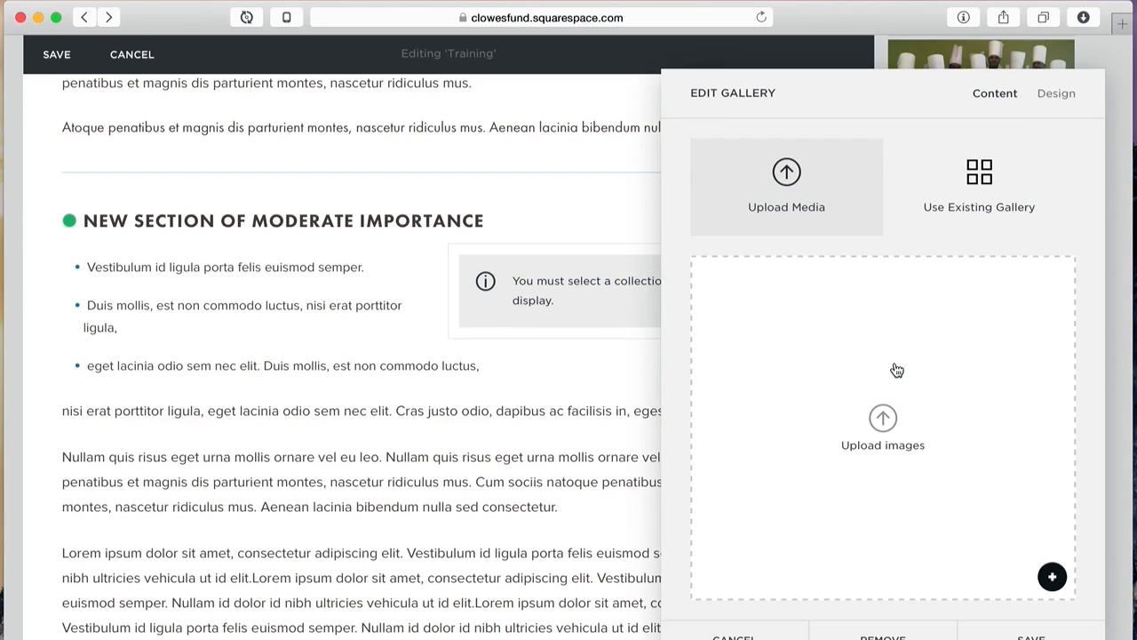
{"action": "left_click", "coordinate": [886, 425]}
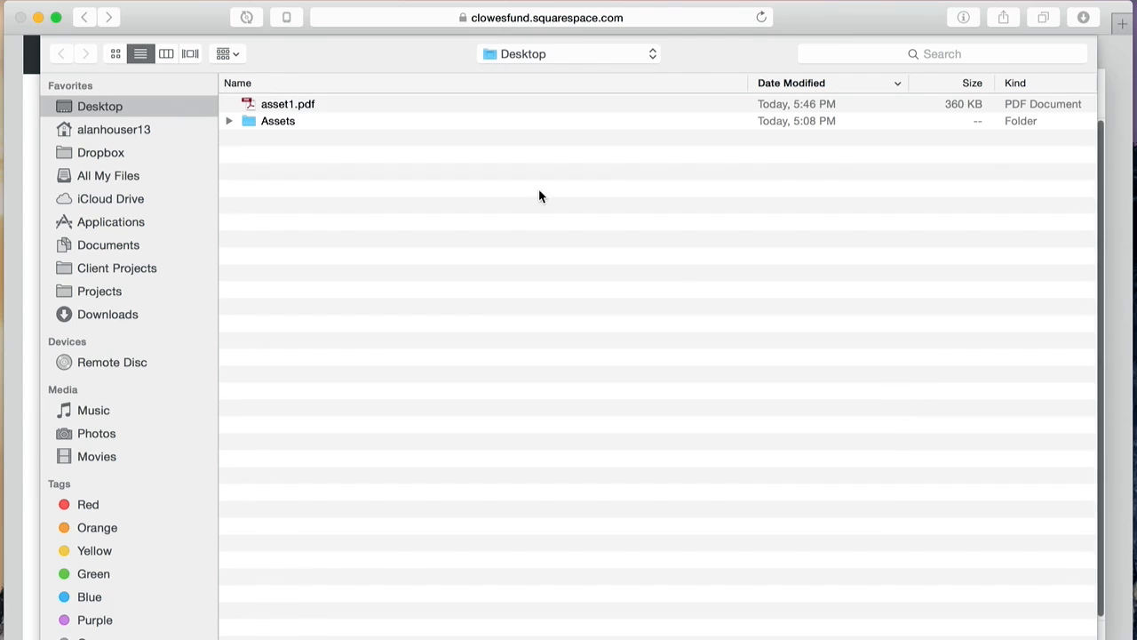
{"action": "double_click", "coordinate": [267, 121]}
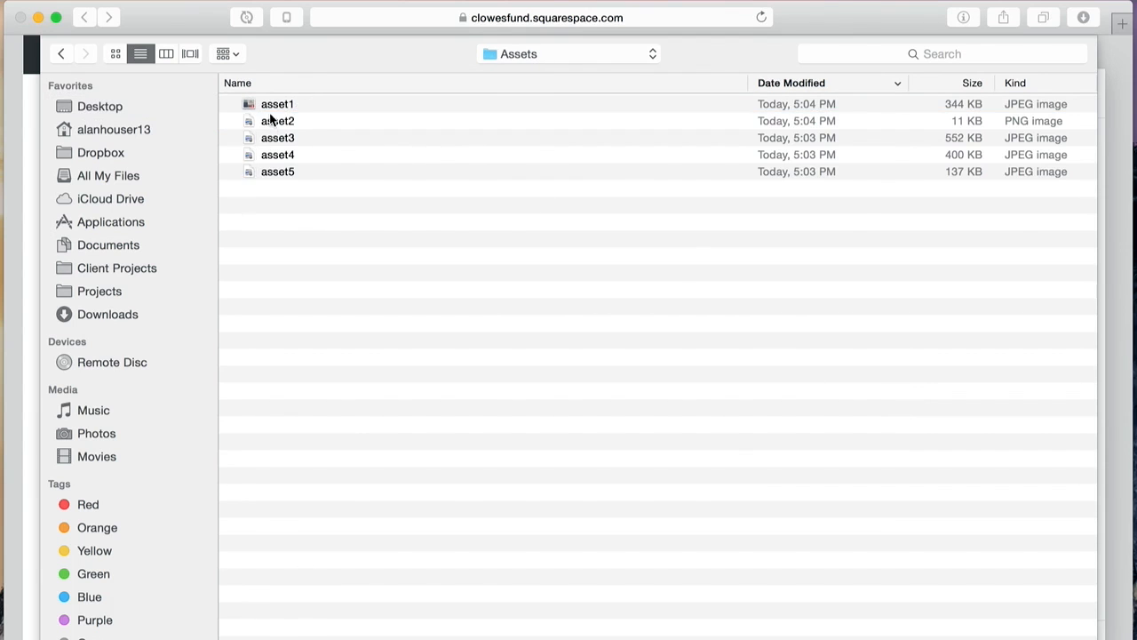
{"action": "left_click", "coordinate": [273, 110]}
{"action": "left_click", "coordinate": [282, 177], "text": "shift"}
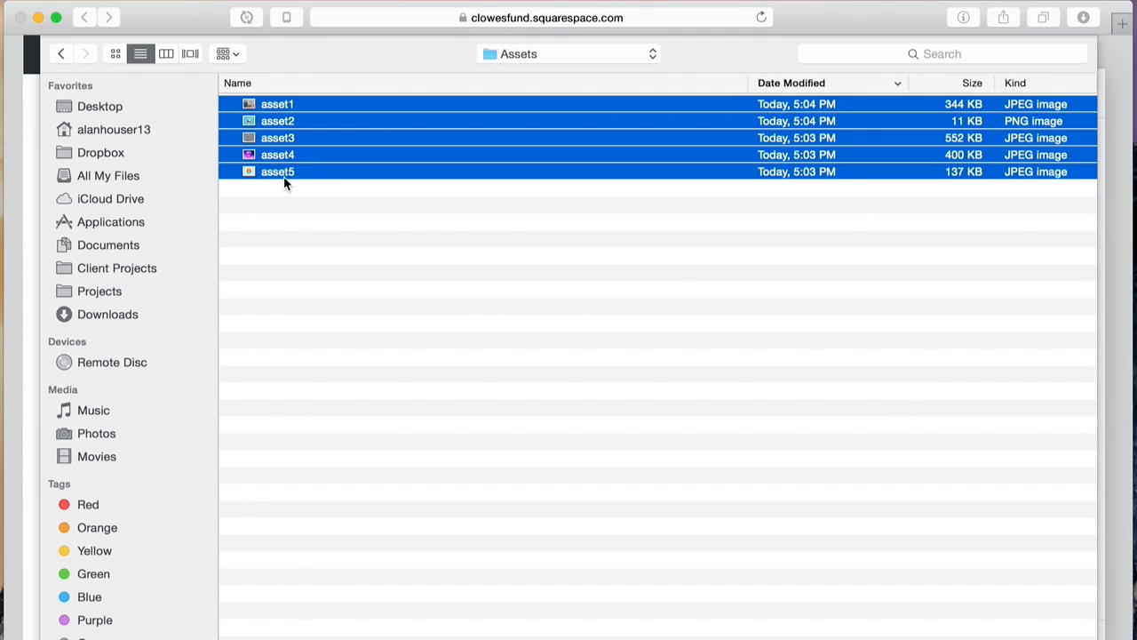
{"action": "key", "text": "Return"}
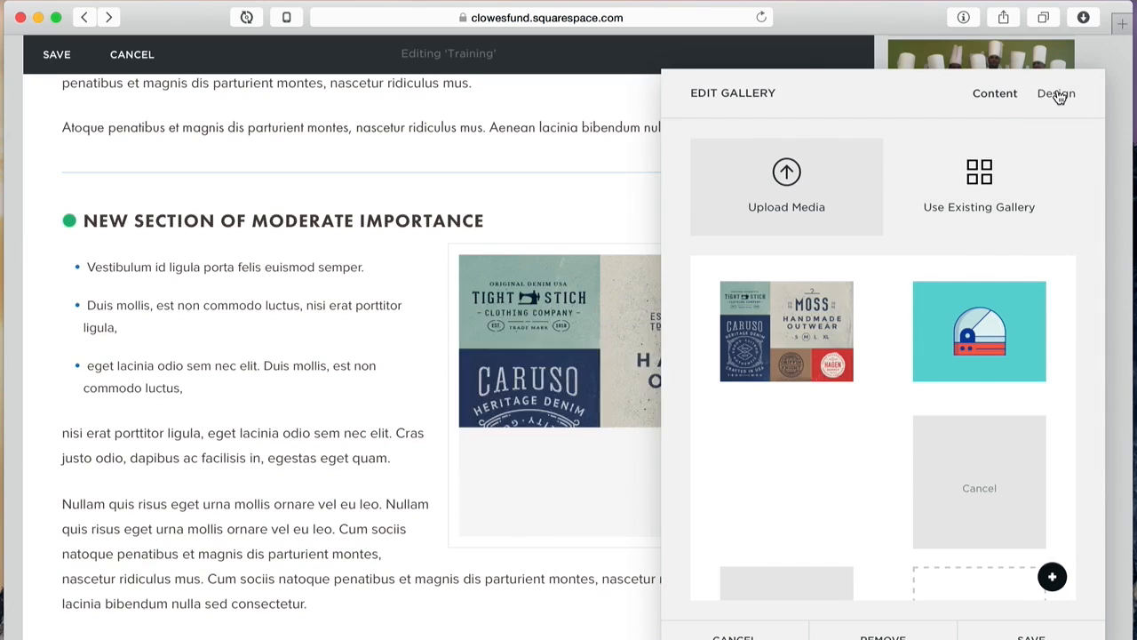
Step: Set the slideshow to auto-advance every 7 seconds with next and previous controls
{"action": "left_click", "coordinate": [1057, 93]}
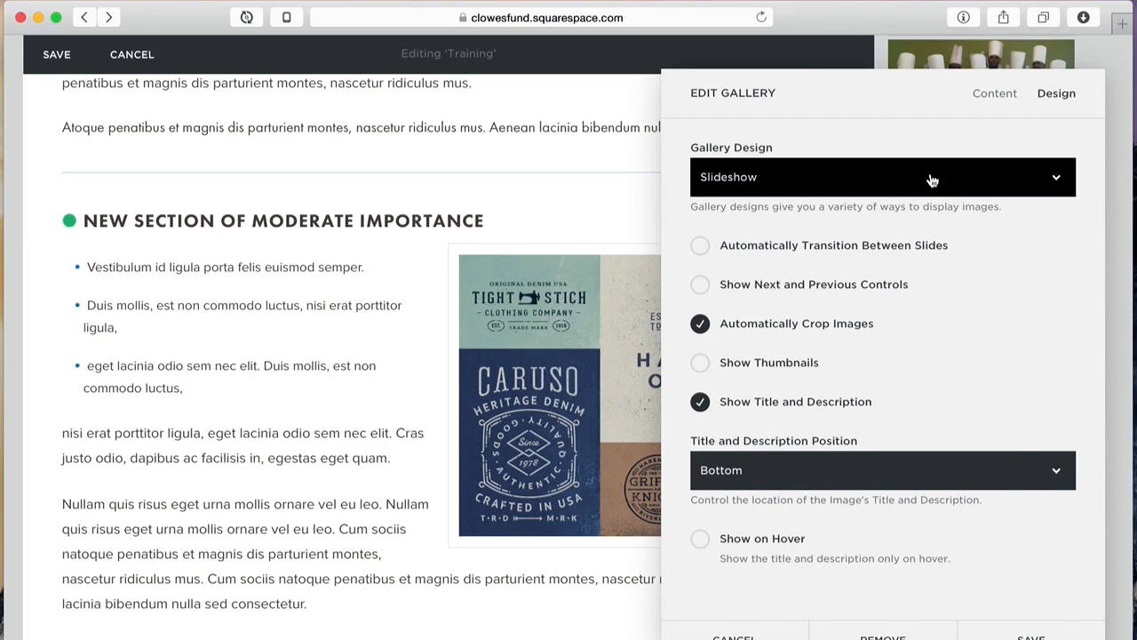
{"action": "left_click", "coordinate": [824, 248]}
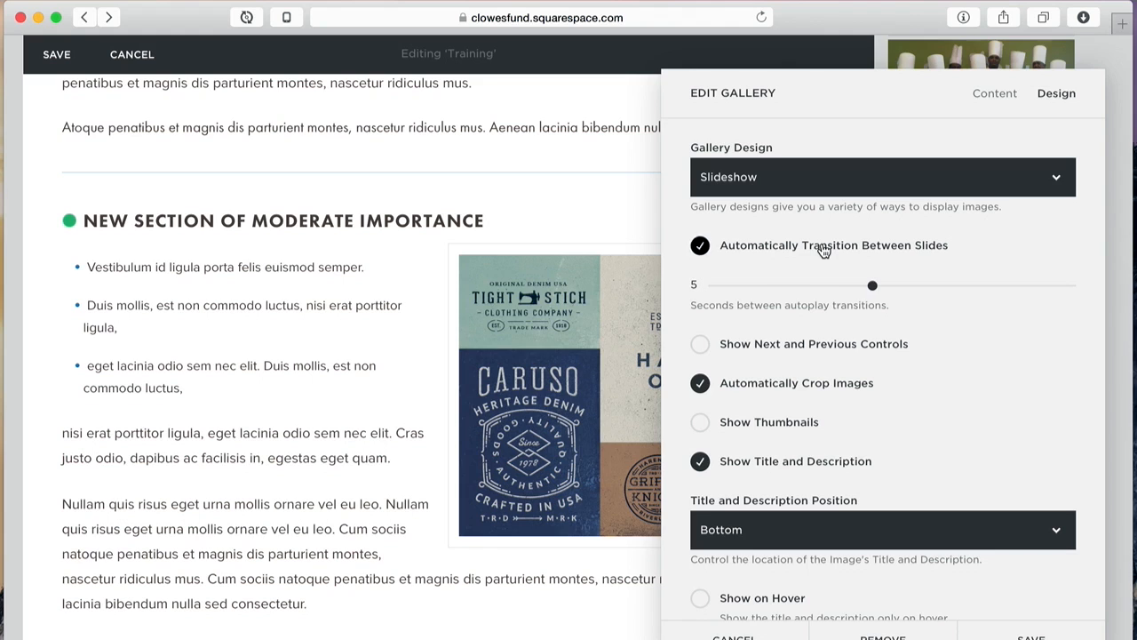
{"action": "left_click_drag", "start_coordinate": [872, 284], "coordinate": [952, 285]}
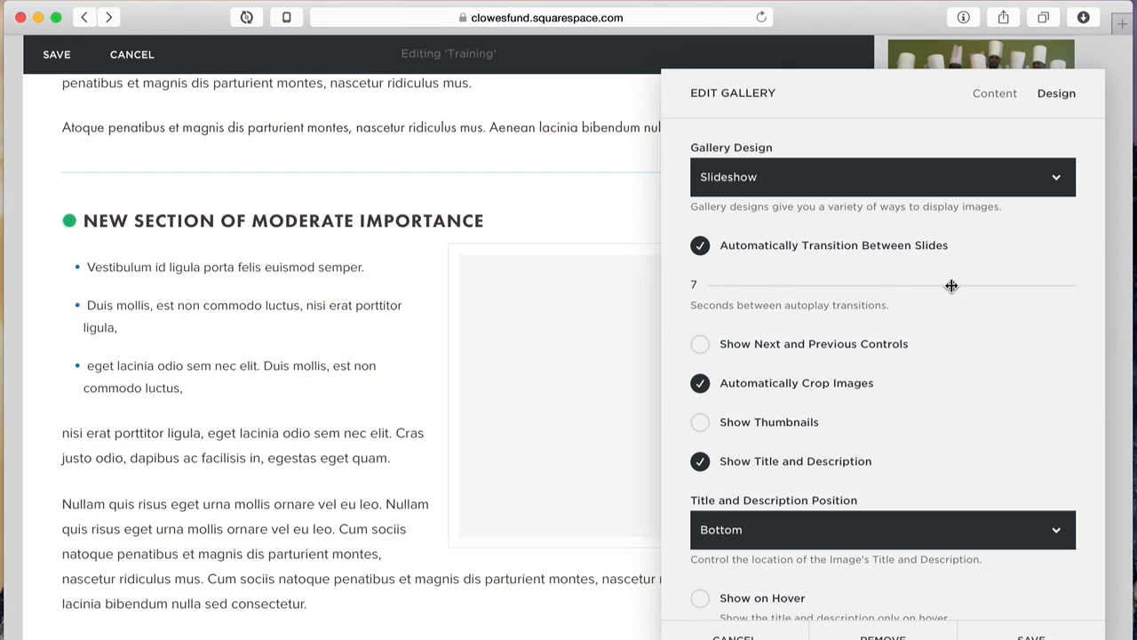
{"action": "left_click", "coordinate": [701, 345]}
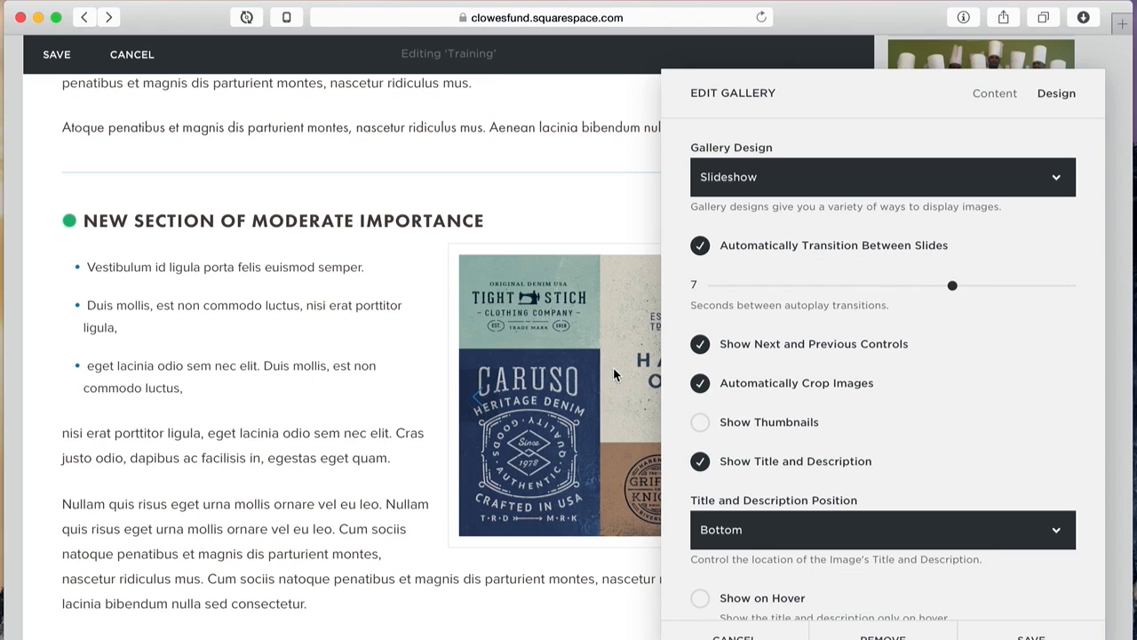
{"action": "left_click_drag", "start_coordinate": [879, 81], "coordinate": [246, 69]}
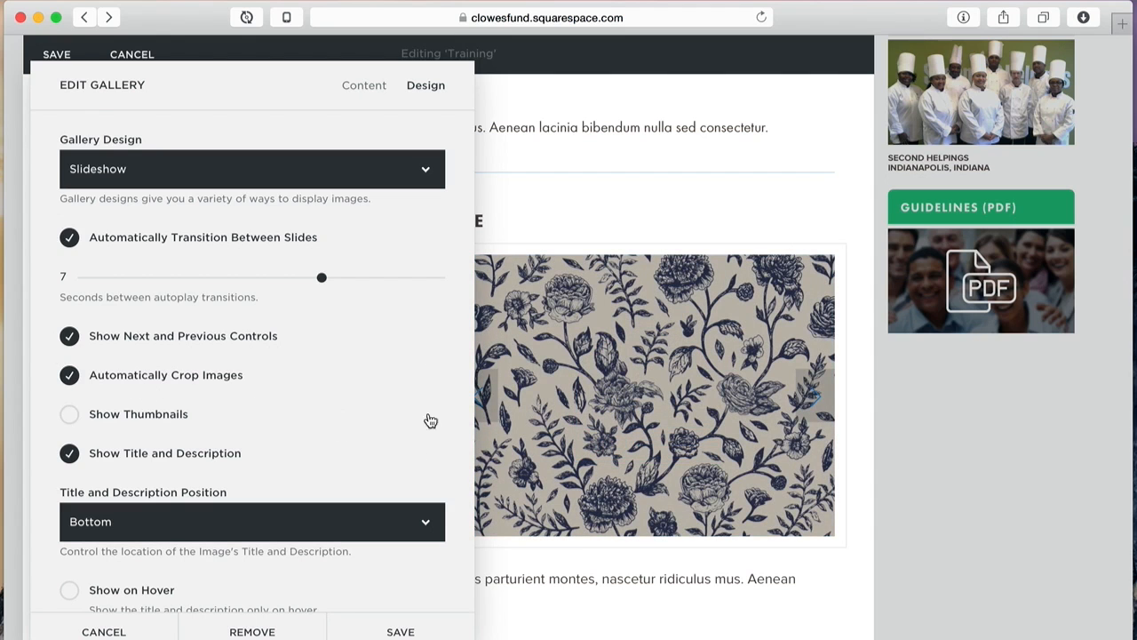
Step: Add a thumbnail strip (height 63, spacing 12), turn off titles and descriptions, and save the gallery
{"action": "left_click", "coordinate": [69, 415]}
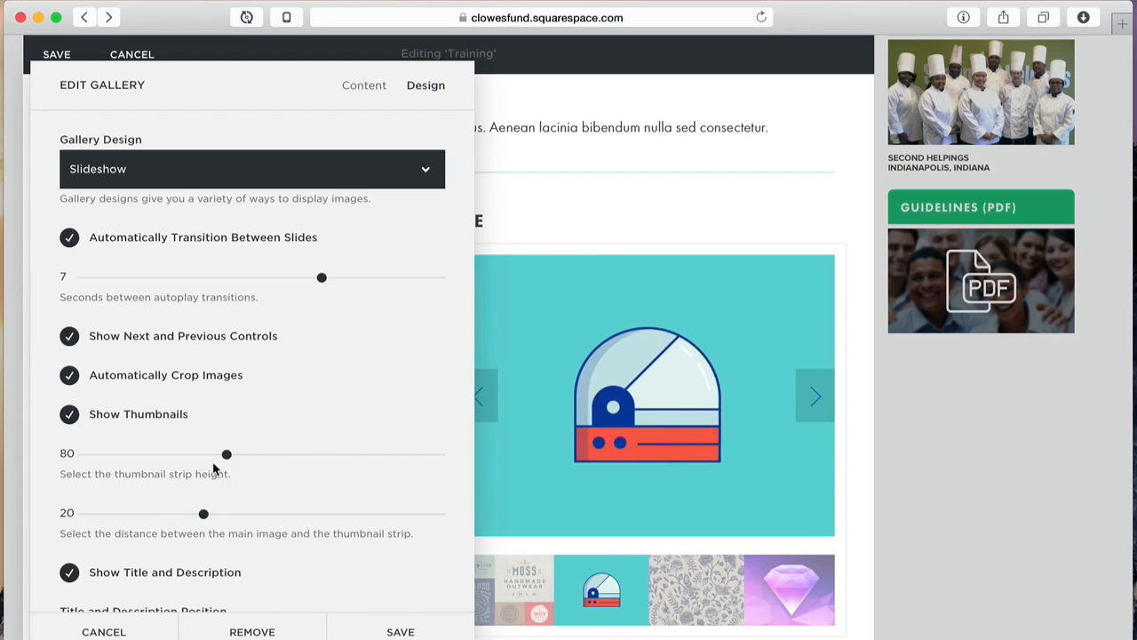
{"action": "left_click_drag", "start_coordinate": [225, 456], "coordinate": [197, 453]}
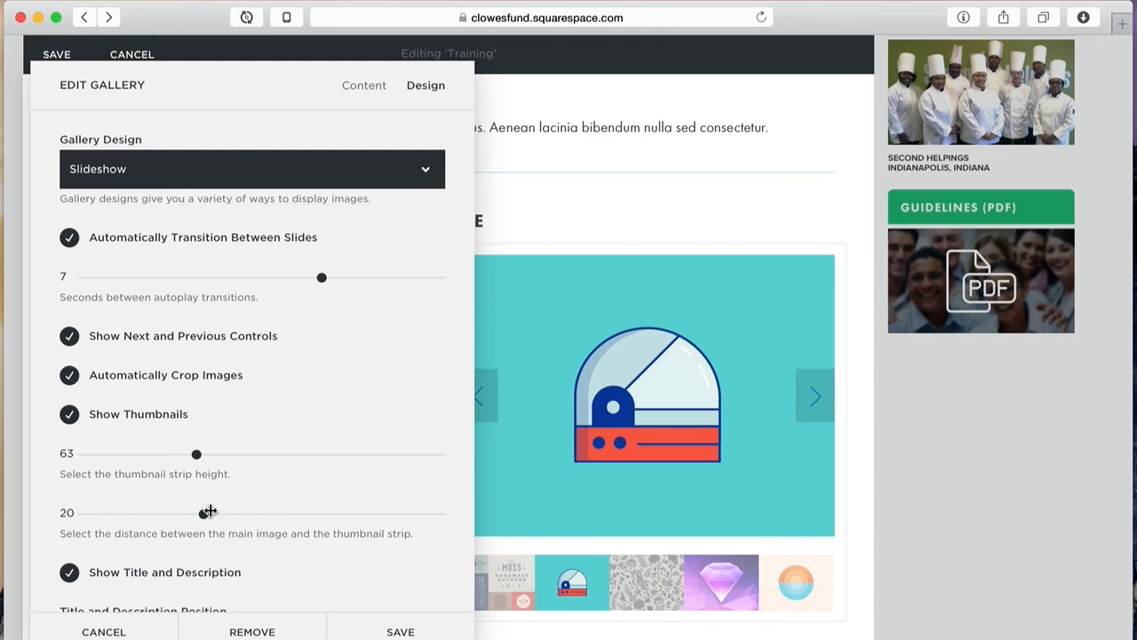
{"action": "left_click_drag", "start_coordinate": [207, 512], "coordinate": [160, 513]}
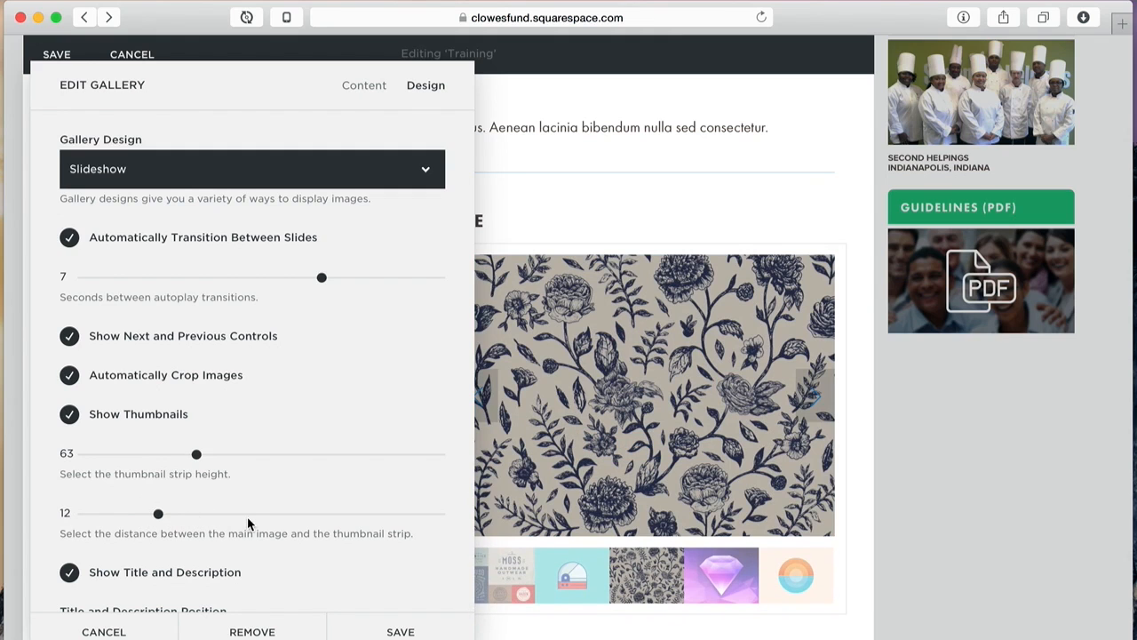
{"action": "scroll", "coordinate": [248, 499], "scroll_direction": "down", "scroll_amount": 3}
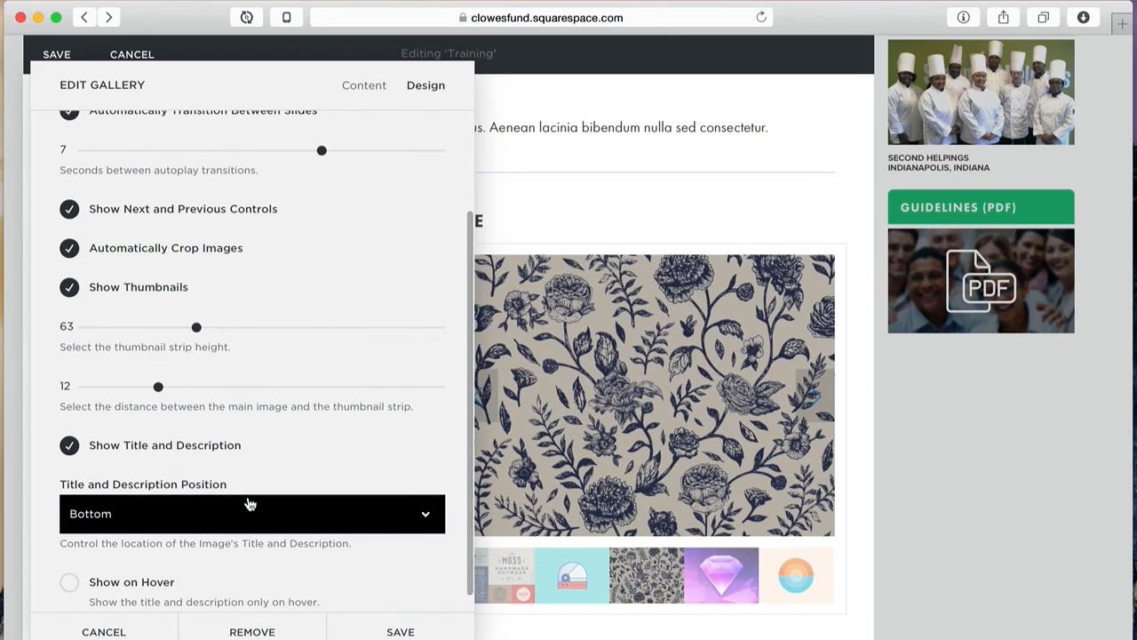
{"action": "left_click", "coordinate": [69, 445]}
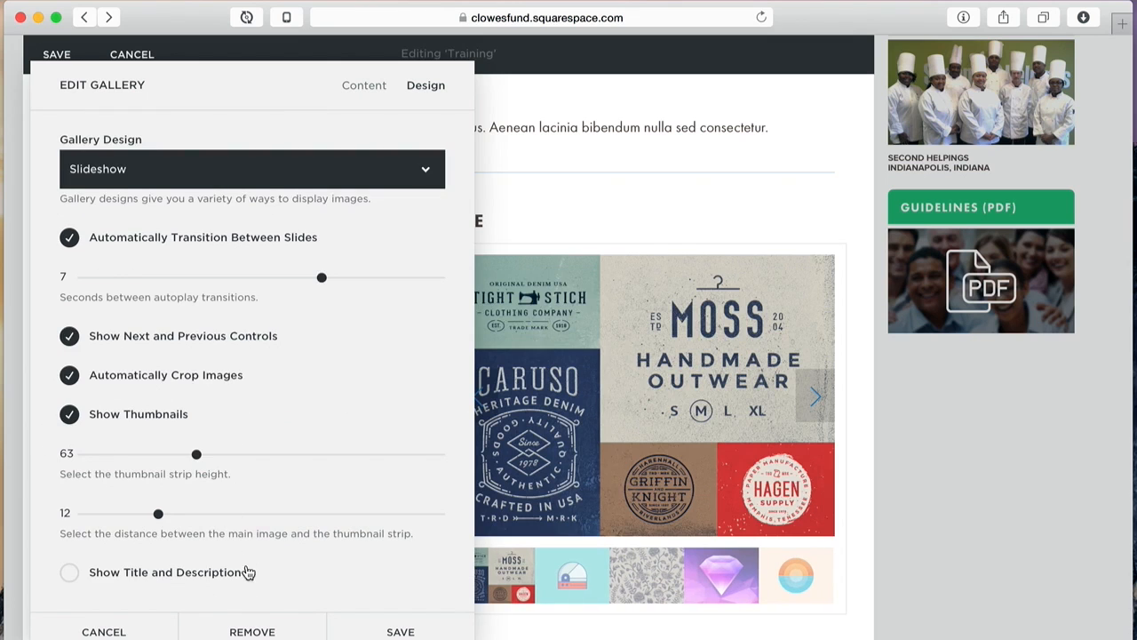
{"action": "left_click", "coordinate": [363, 86]}
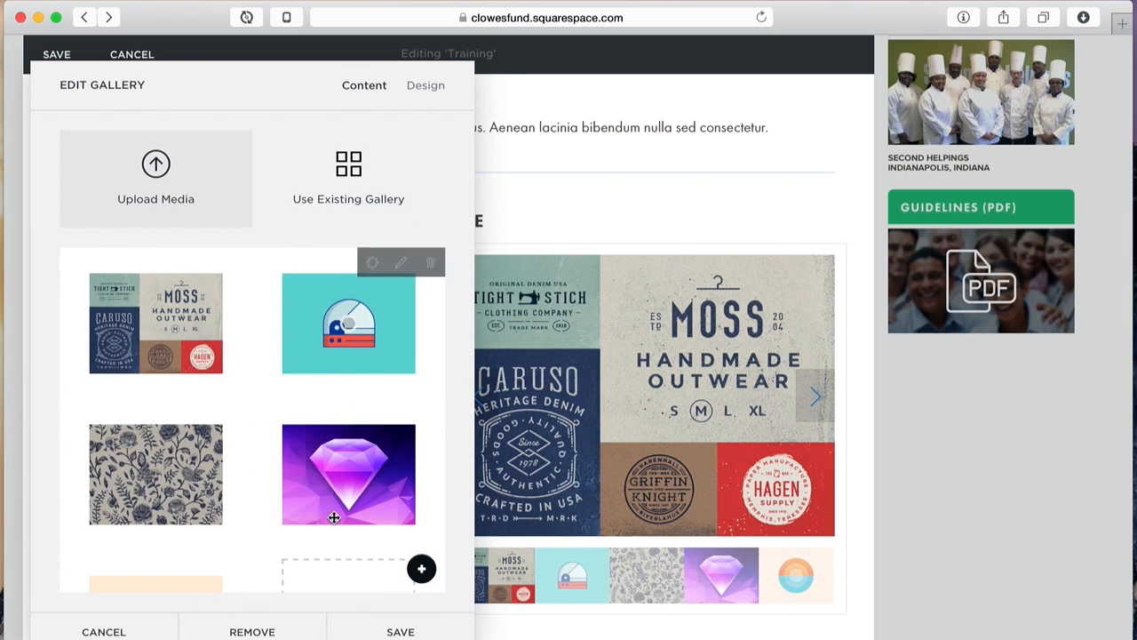
{"action": "left_click", "coordinate": [402, 632]}
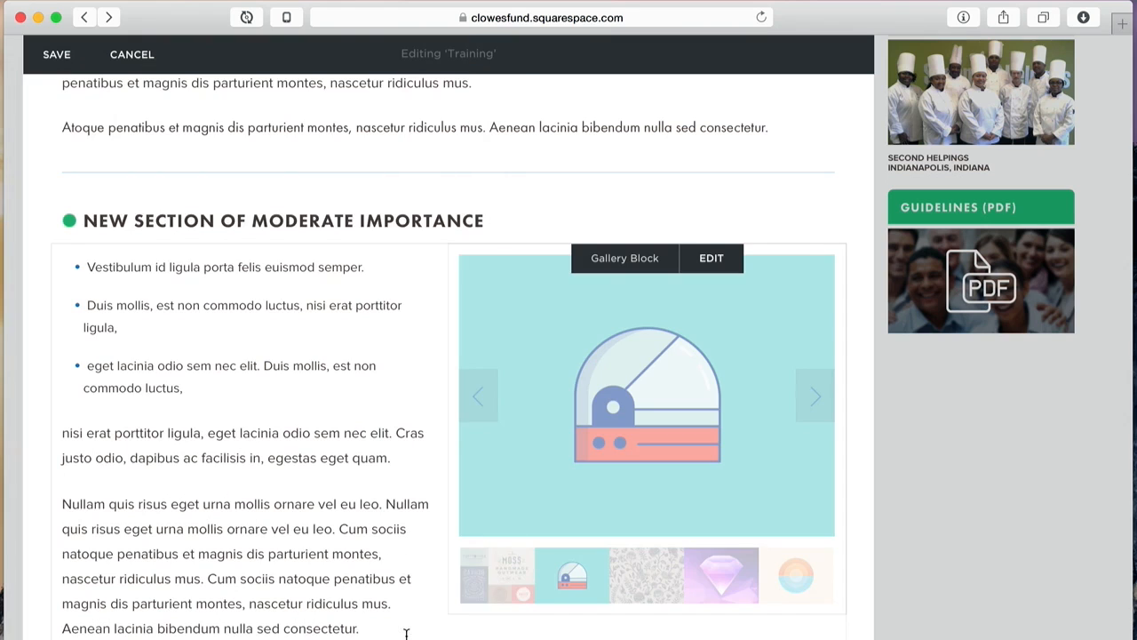
Step: Save the page, then test the slideshow's thumbnails and arrows in the full-screen preview
{"action": "left_click", "coordinate": [35, 53]}
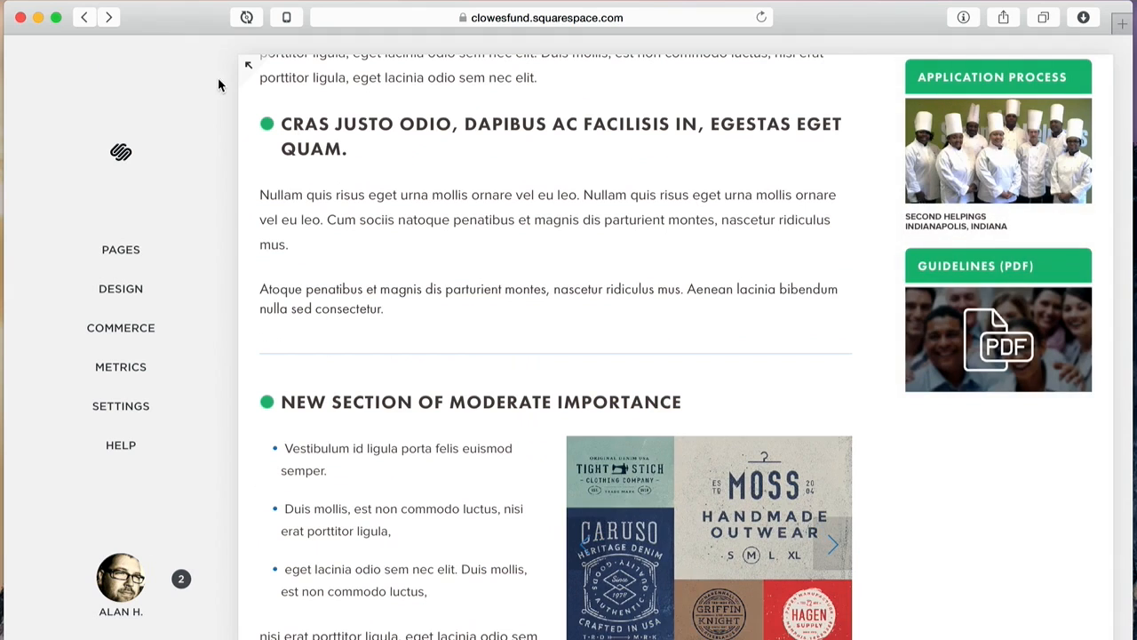
{"action": "left_click", "coordinate": [241, 70]}
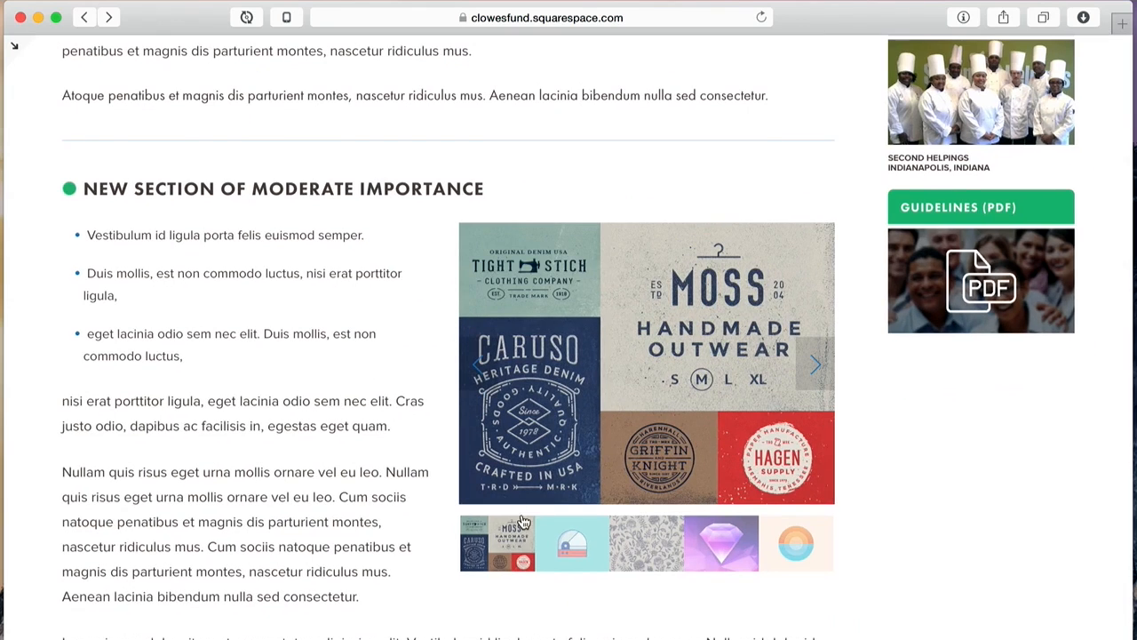
{"action": "left_click", "coordinate": [590, 549]}
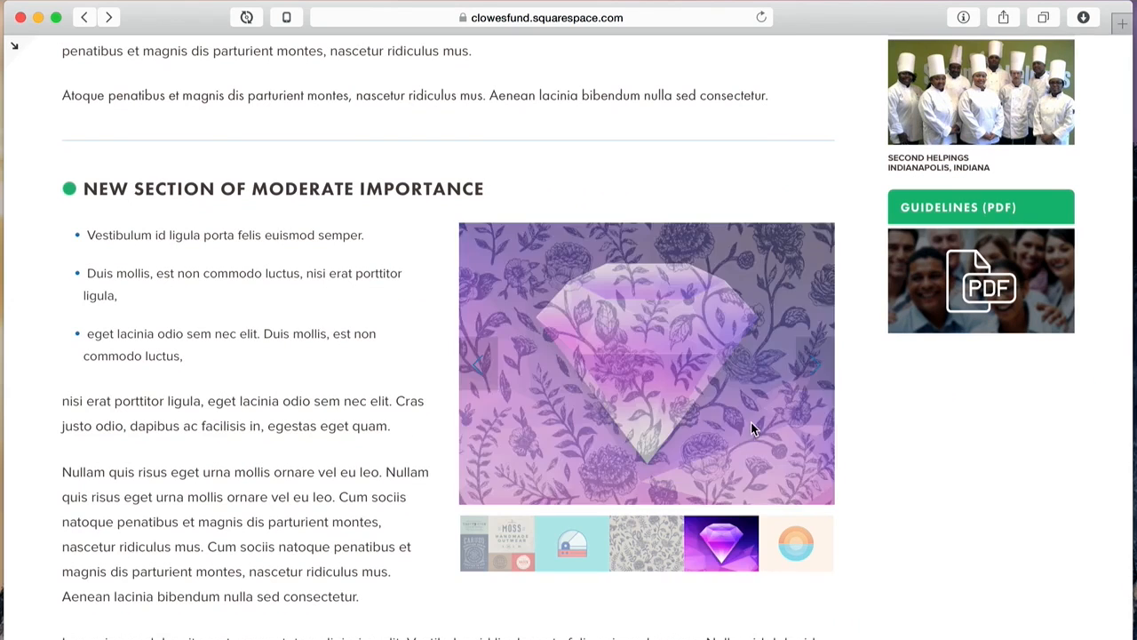
{"action": "left_click", "coordinate": [818, 373]}
{"action": "left_click", "coordinate": [481, 363]}
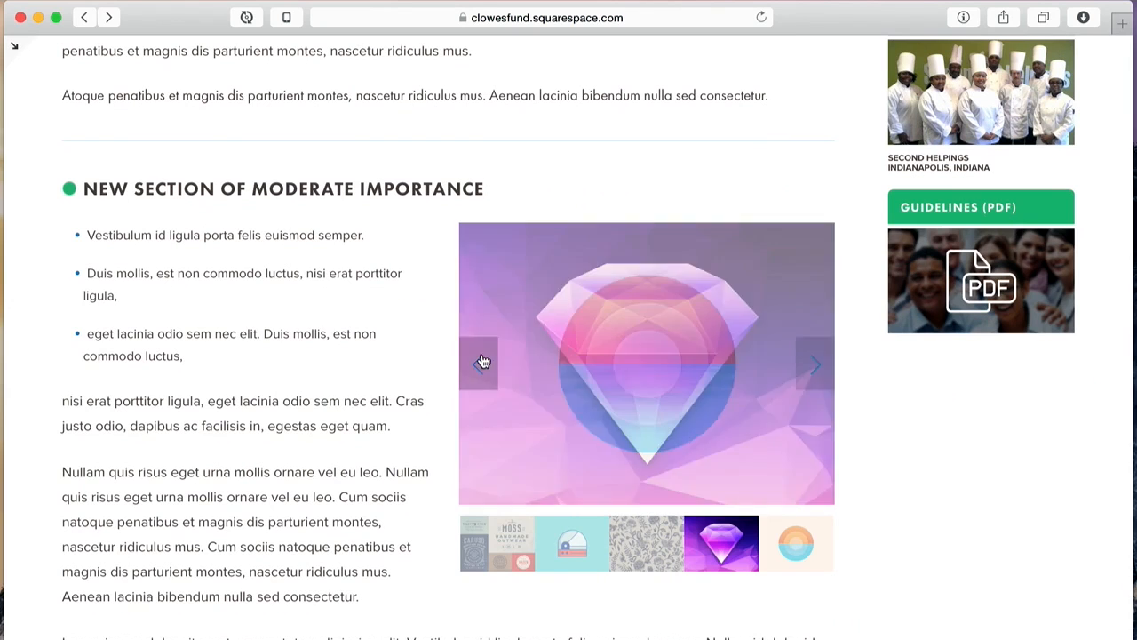
{"action": "left_click", "coordinate": [814, 372]}
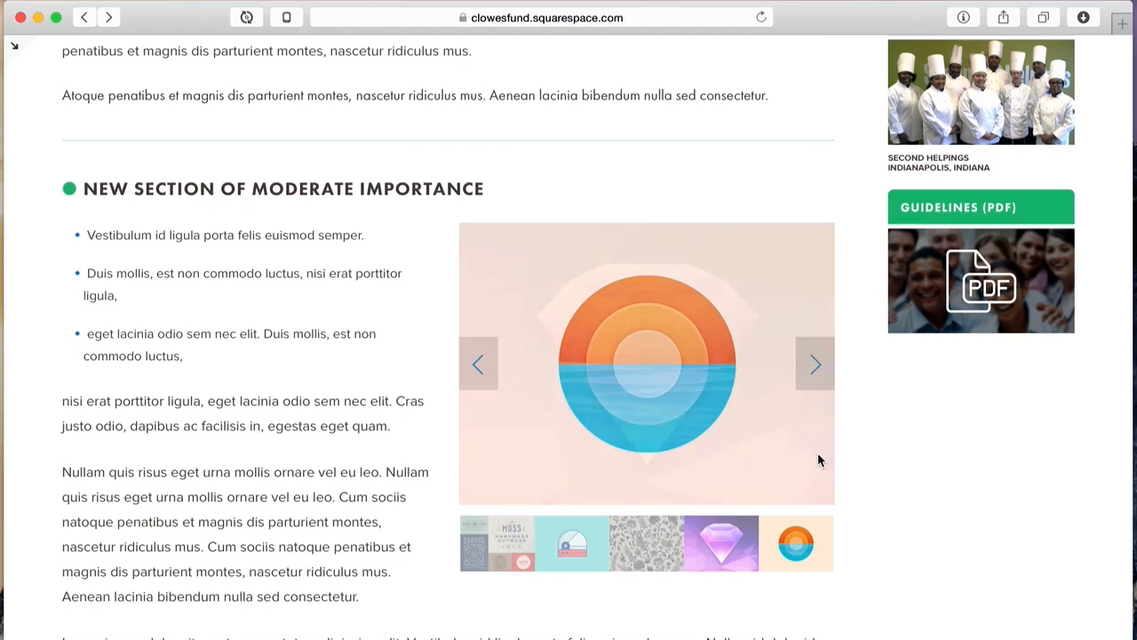
{"action": "left_click", "coordinate": [565, 558]}
{"action": "left_click", "coordinate": [517, 555]}
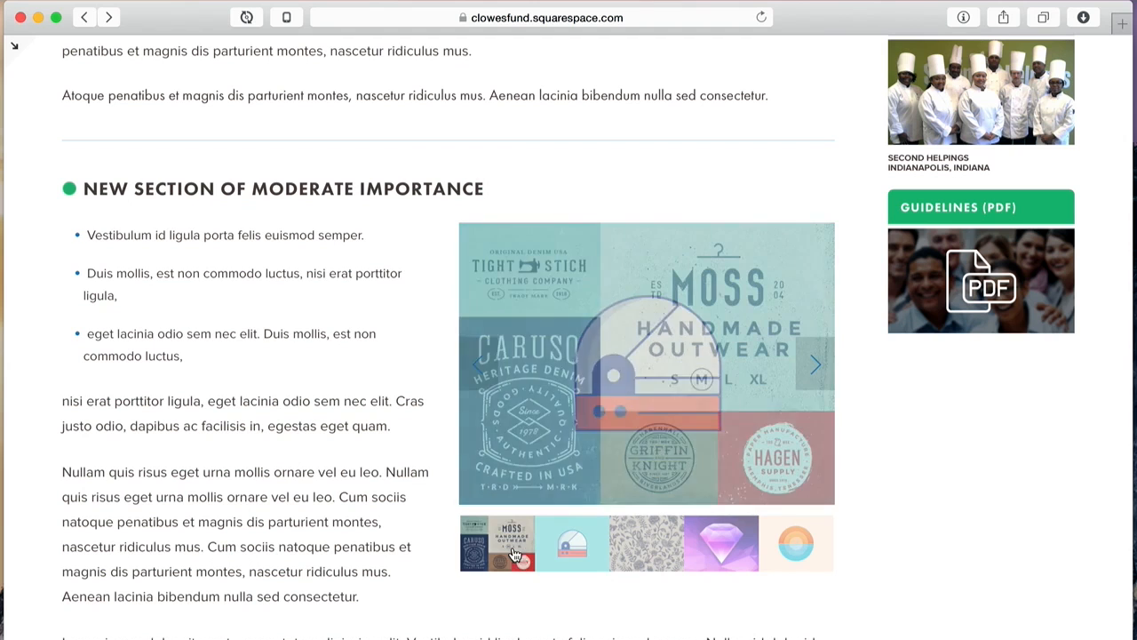
{"action": "left_click", "coordinate": [751, 533]}
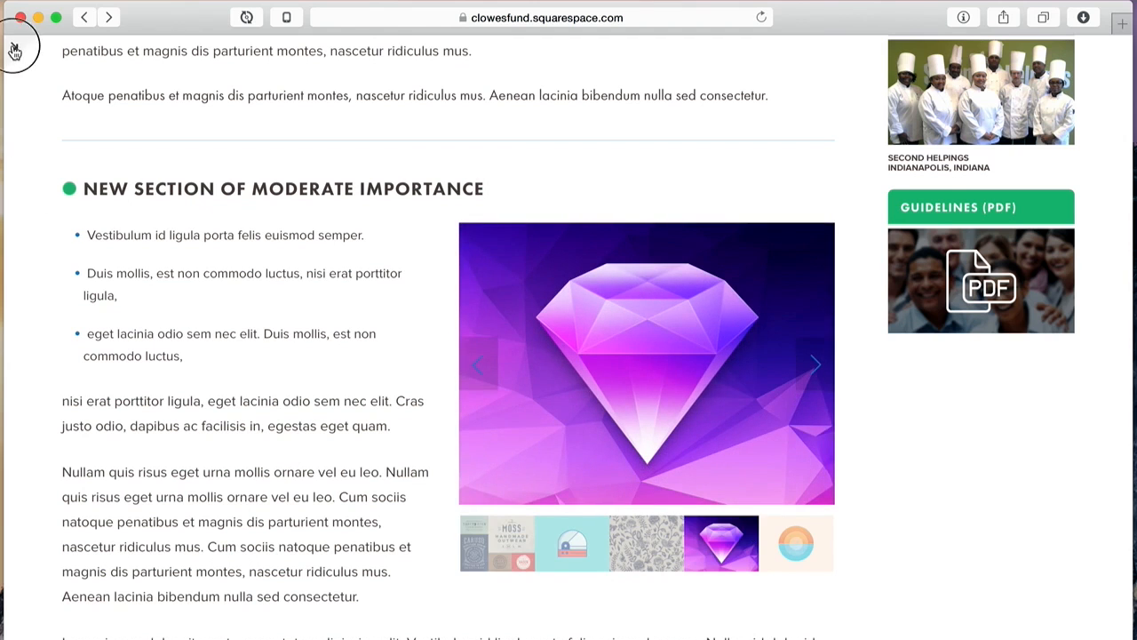
{"action": "left_click", "coordinate": [14, 46]}
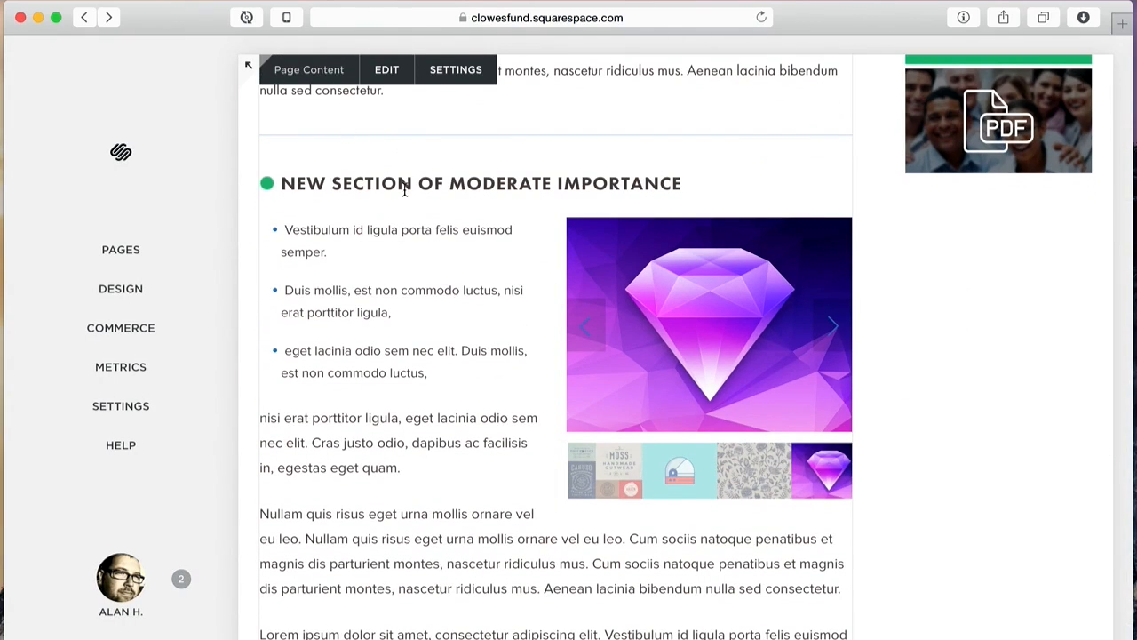
Step: Go to About Us > History and start editing that page's content
{"action": "scroll", "coordinate": [403, 208], "scroll_direction": "up", "scroll_amount": 8}
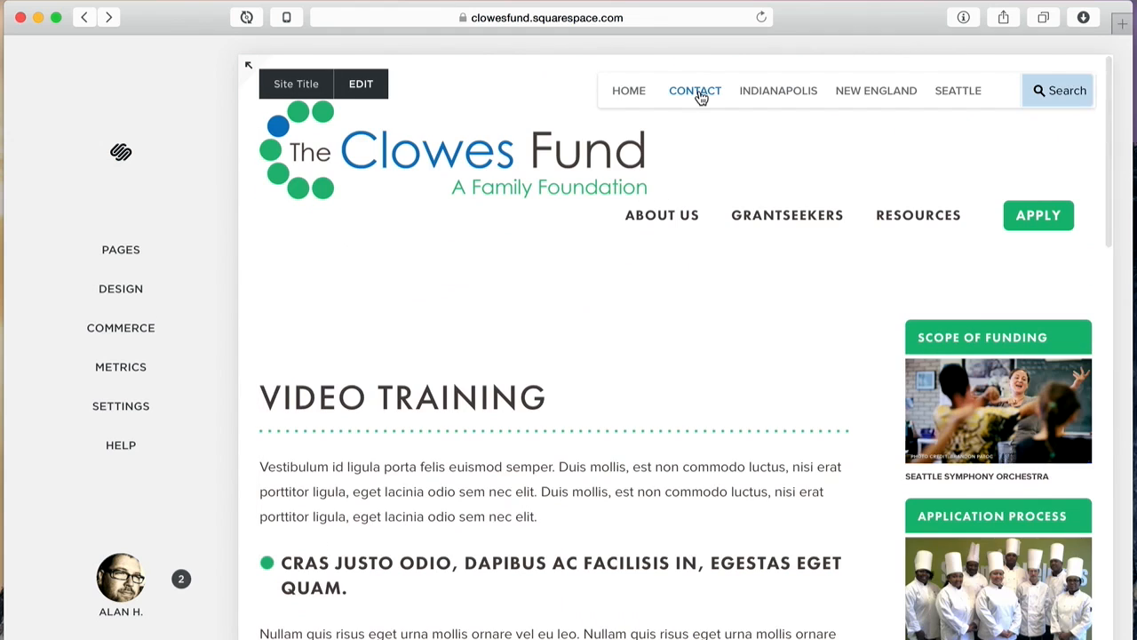
{"action": "mouse_move", "coordinate": [674, 229]}
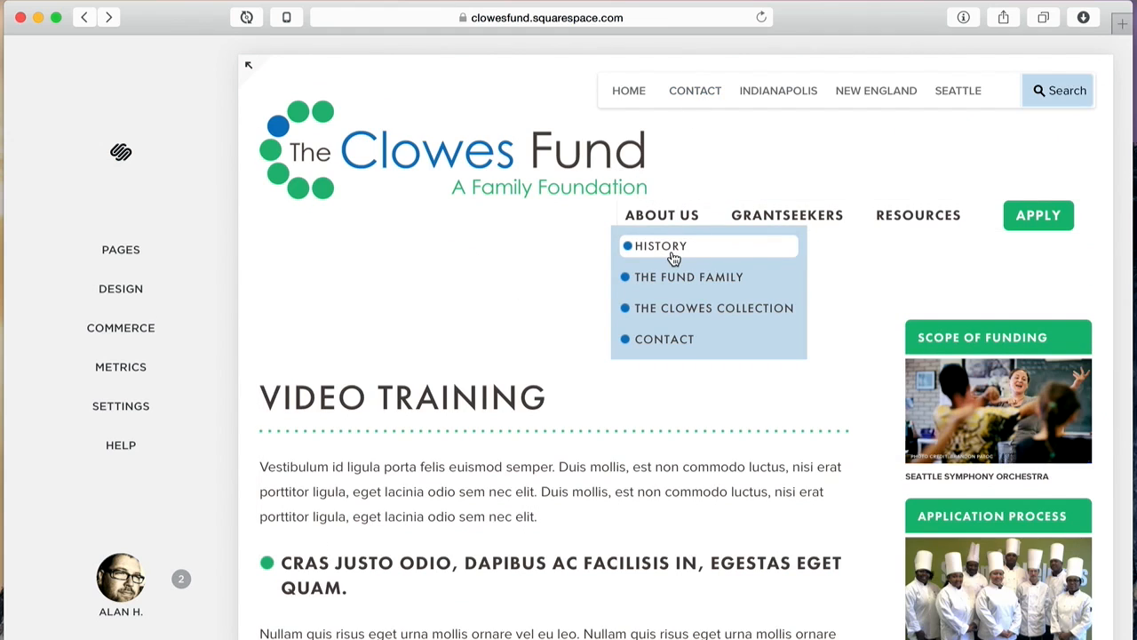
{"action": "left_click", "coordinate": [674, 259]}
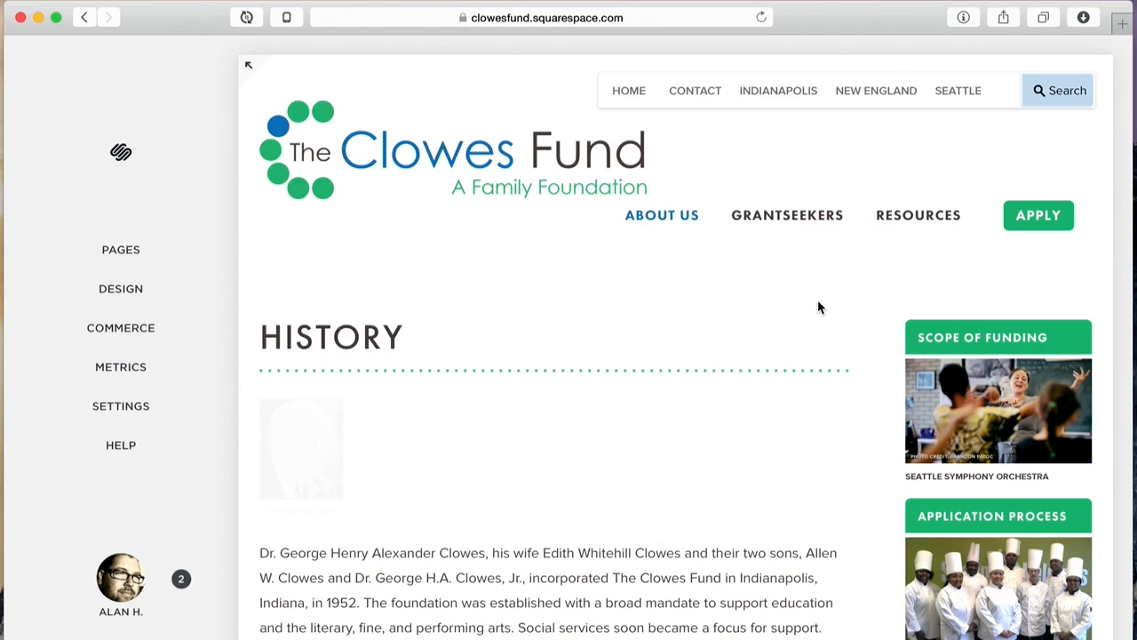
{"action": "scroll", "coordinate": [819, 307], "scroll_direction": "down", "scroll_amount": 6}
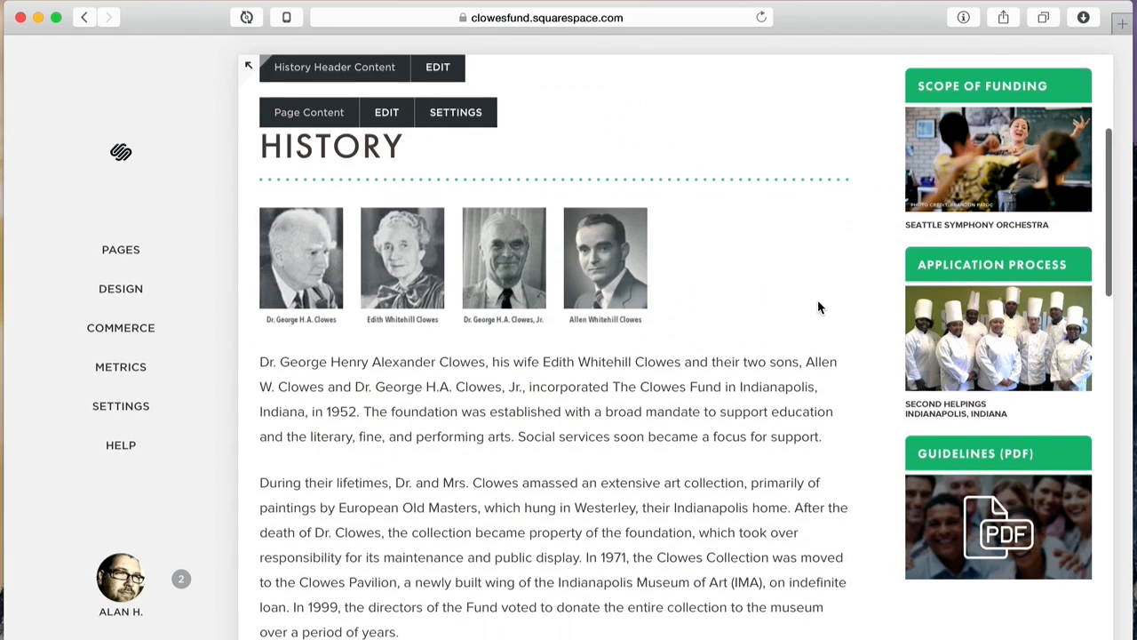
{"action": "scroll", "coordinate": [818, 300], "scroll_direction": "down", "scroll_amount": 5}
{"action": "scroll", "coordinate": [817, 301], "scroll_direction": "up", "scroll_amount": 2}
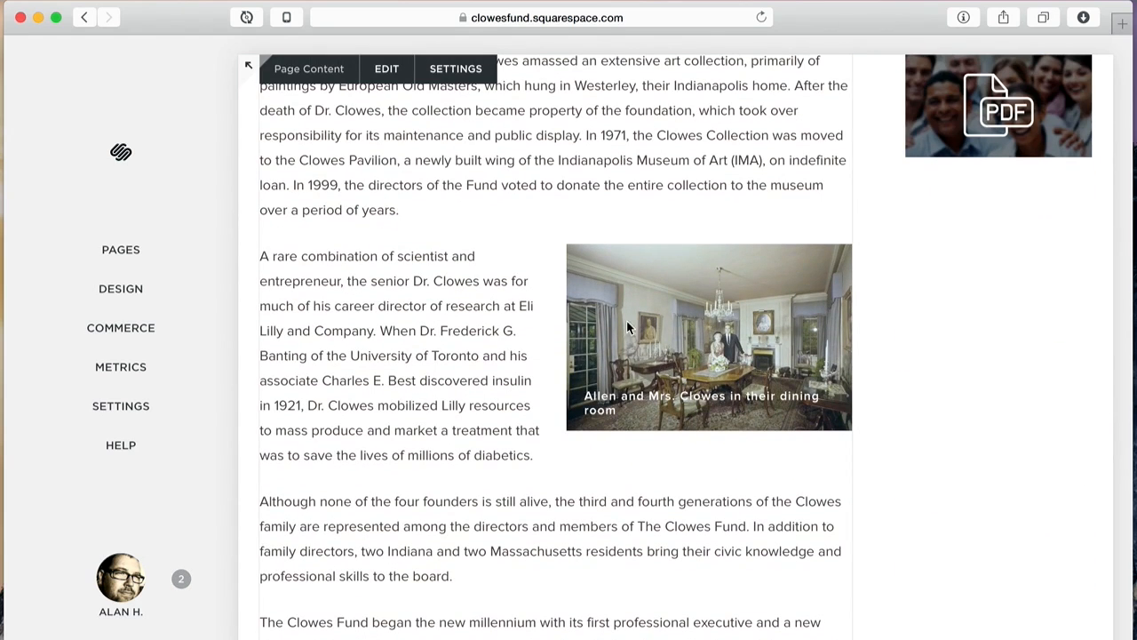
{"action": "left_click", "coordinate": [384, 70]}
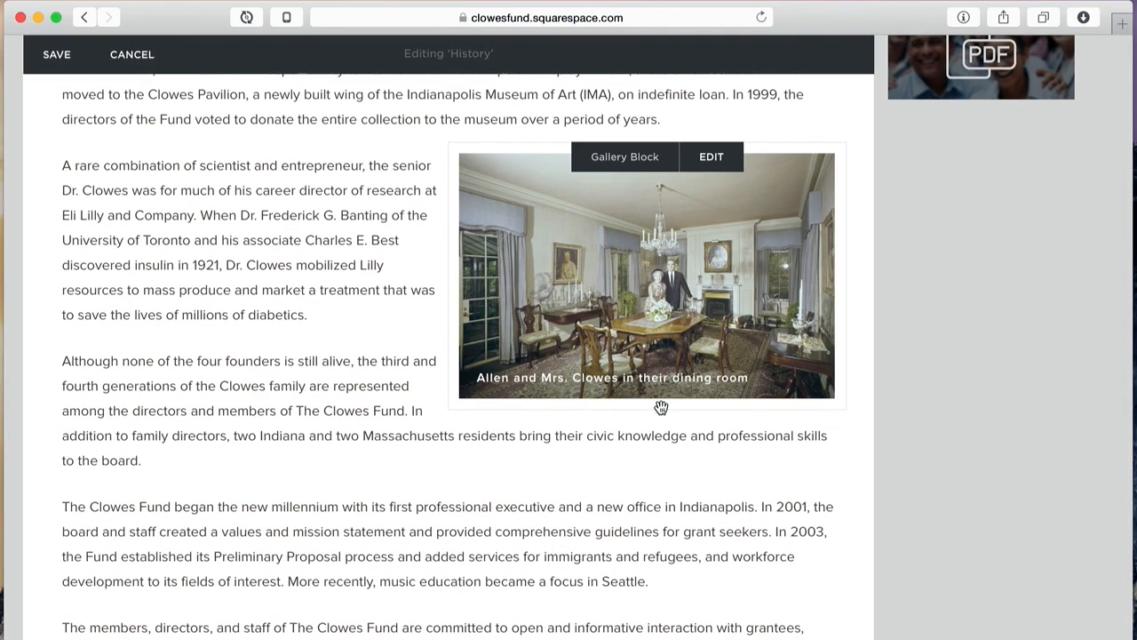
Step: Uncheck Automatically Crop Images in the History gallery's Design settings, then move the panel aside
{"action": "left_click", "coordinate": [653, 255]}
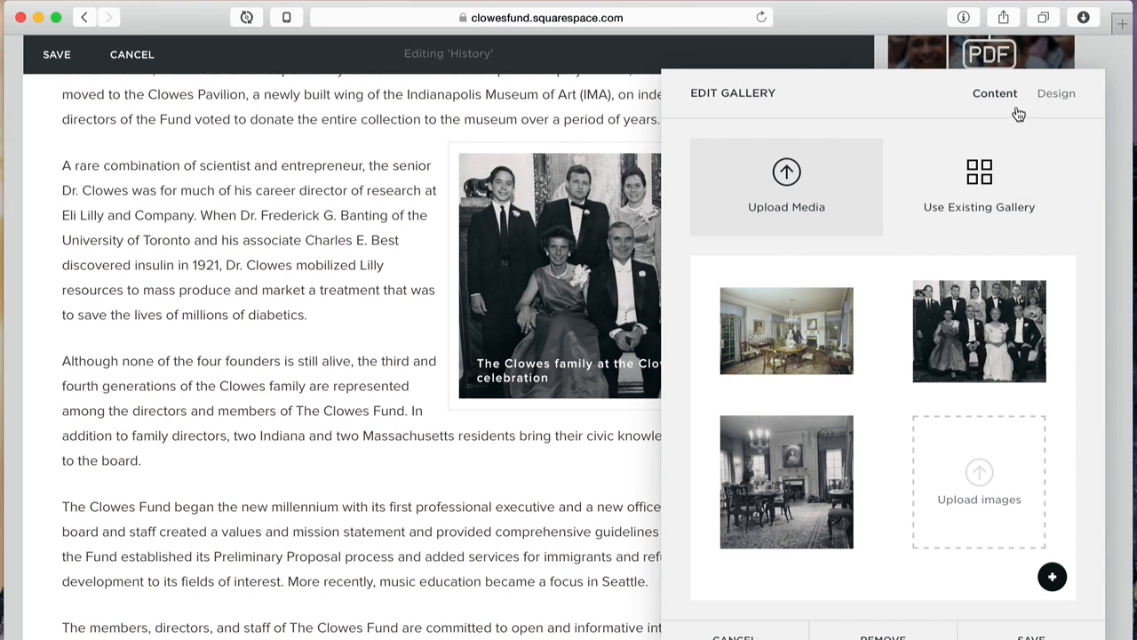
{"action": "left_click", "coordinate": [1056, 96]}
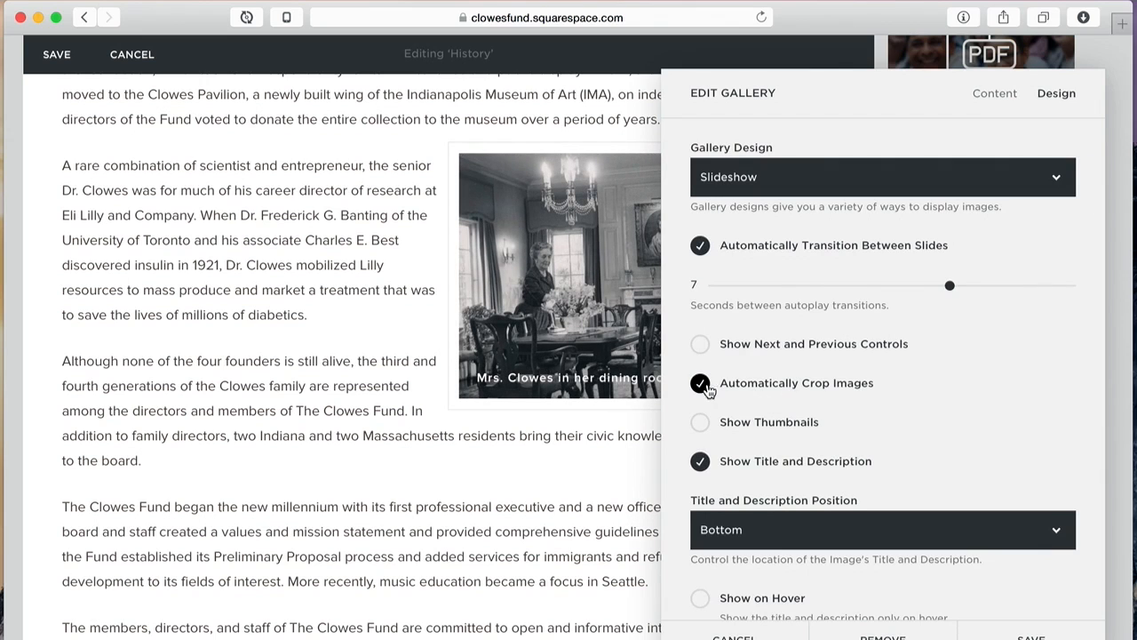
{"action": "left_click", "coordinate": [994, 95]}
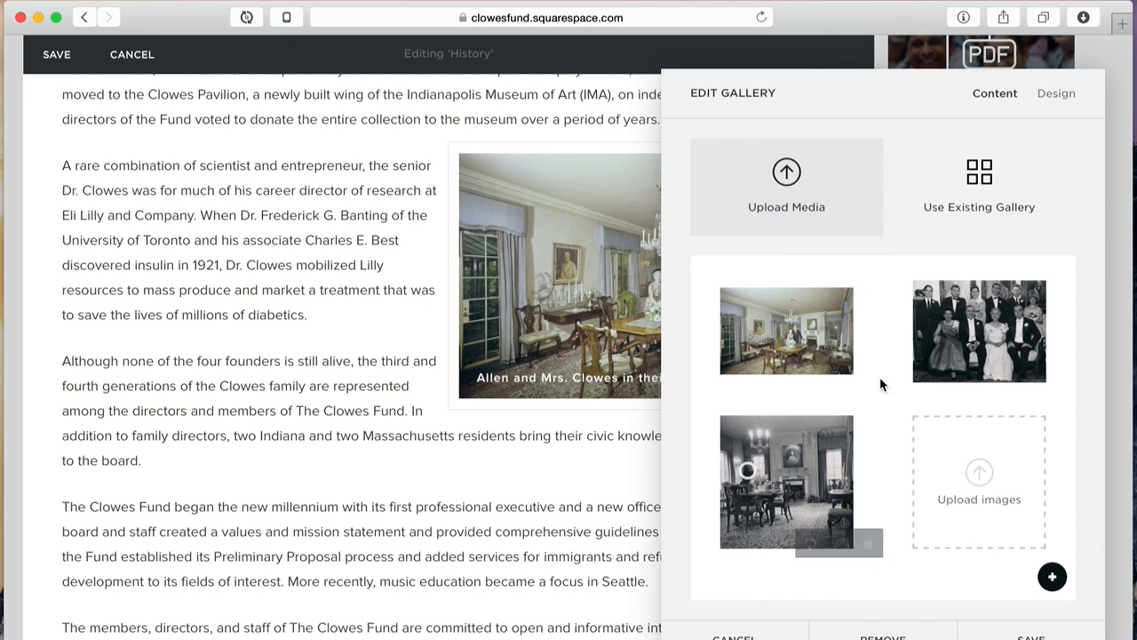
{"action": "left_click", "coordinate": [1048, 95]}
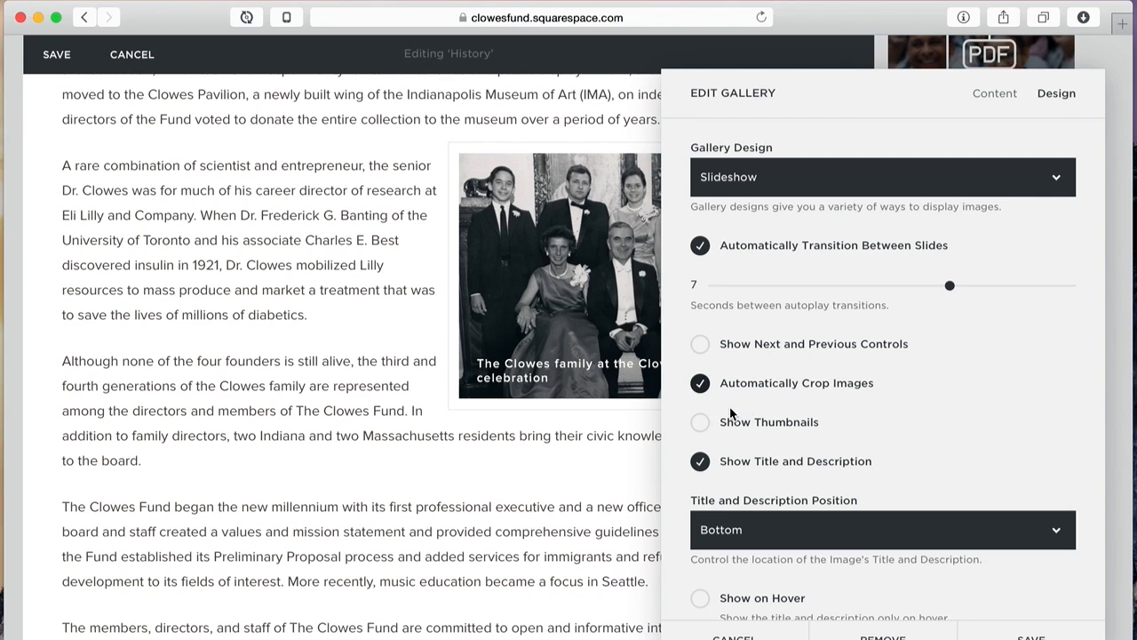
{"action": "left_click", "coordinate": [700, 386]}
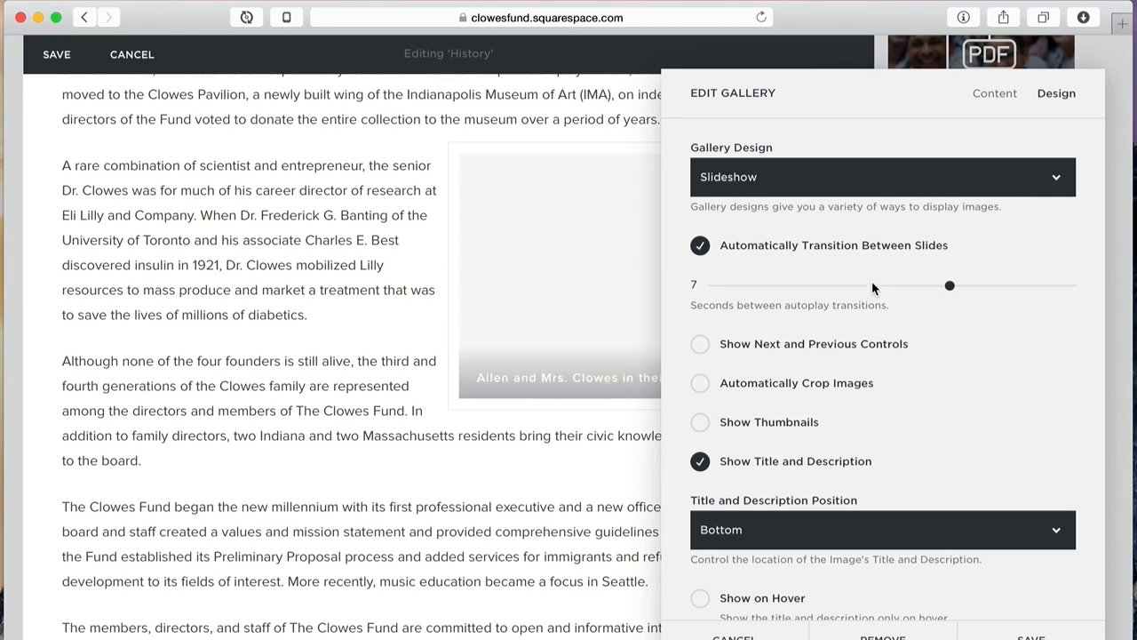
{"action": "left_click_drag", "start_coordinate": [884, 79], "coordinate": [227, 98]}
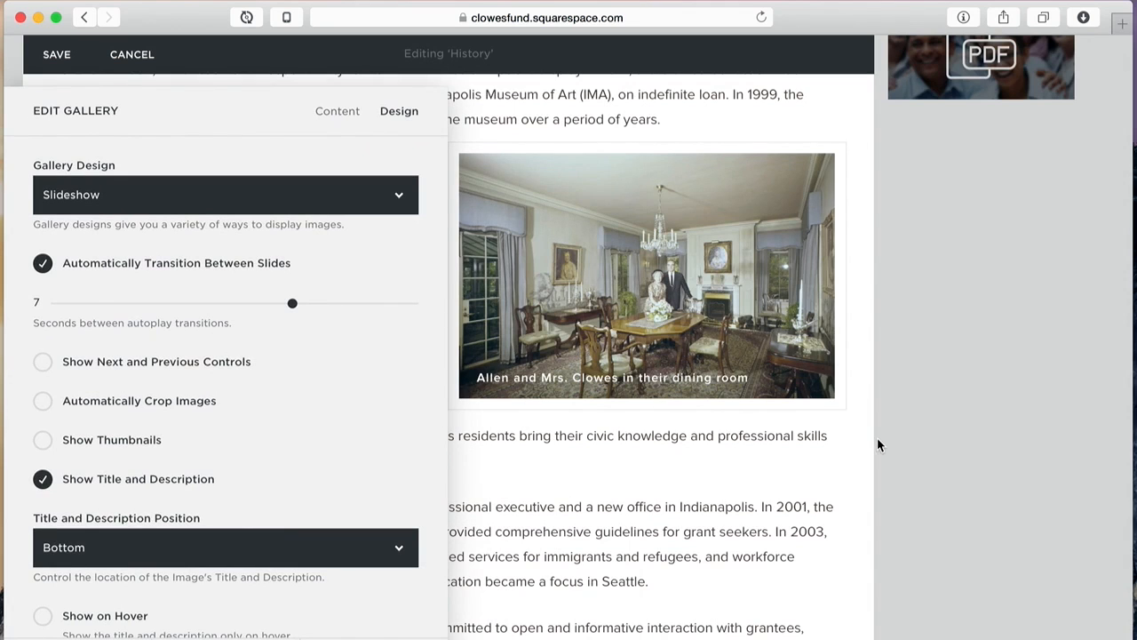
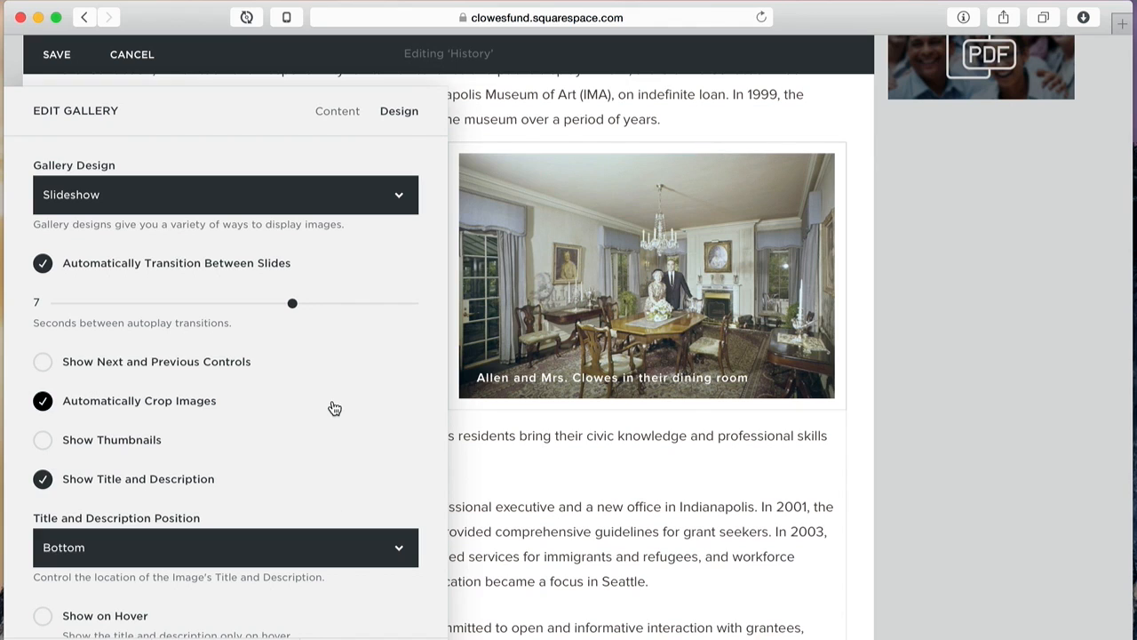
Step: Try the slideshow captions at the top, then the centre, then back at the bottom
{"action": "left_click", "coordinate": [207, 551]}
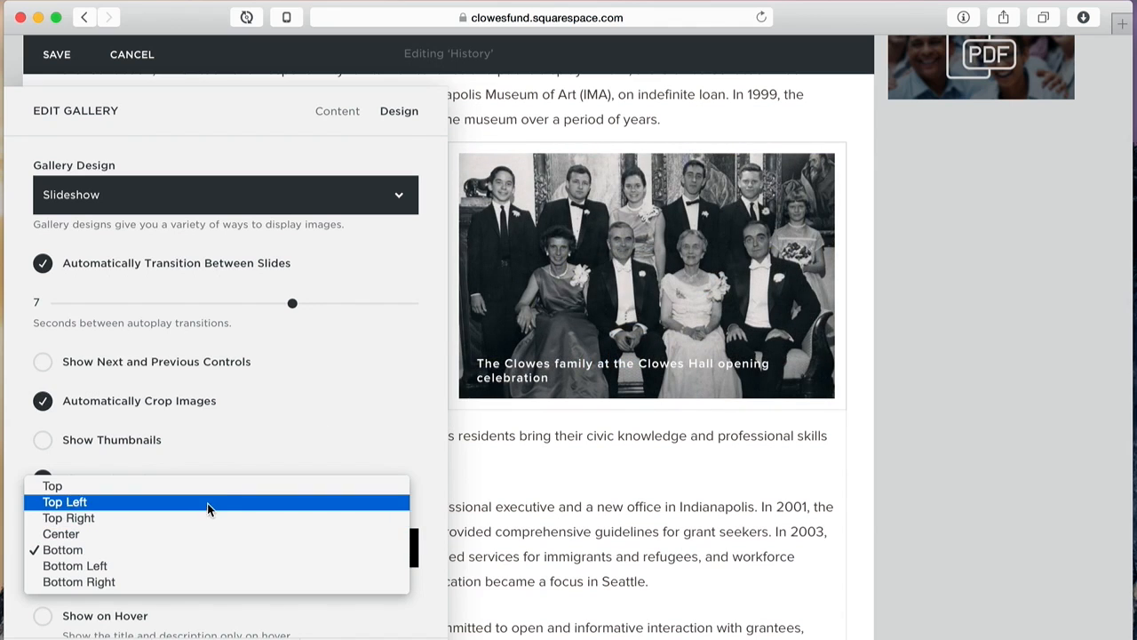
{"action": "left_click", "coordinate": [210, 486]}
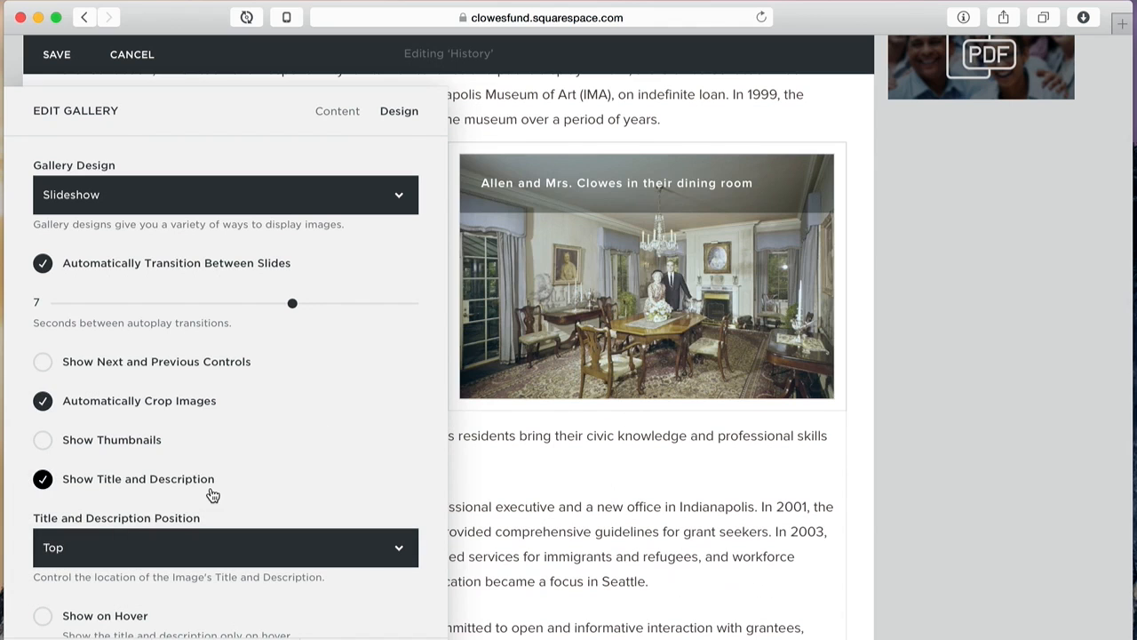
{"action": "left_click", "coordinate": [187, 546]}
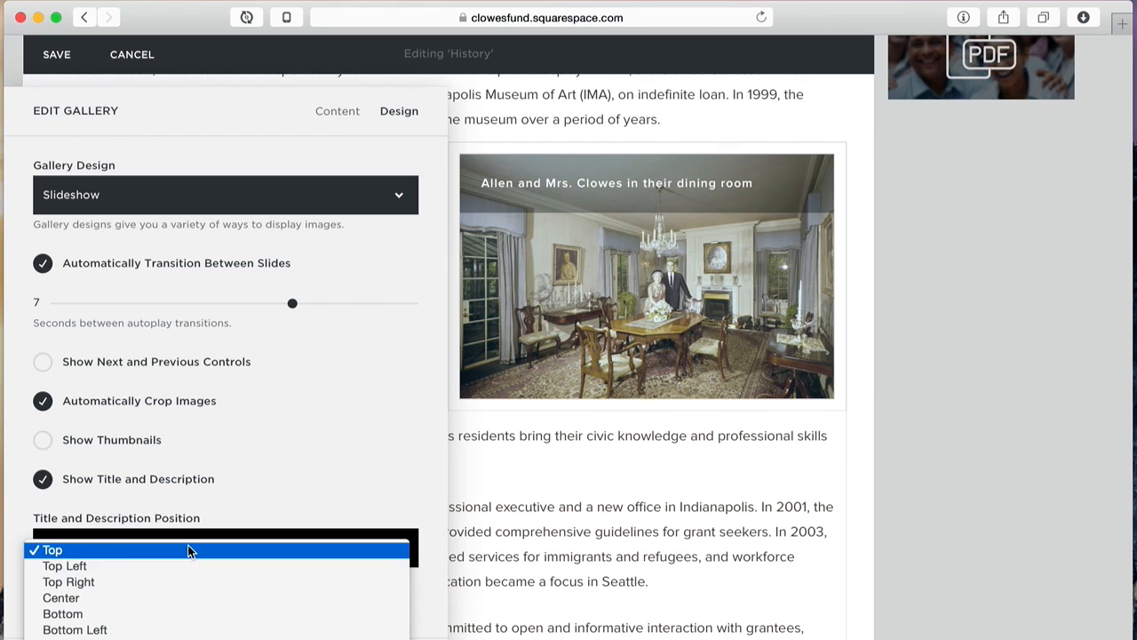
{"action": "left_click", "coordinate": [185, 603]}
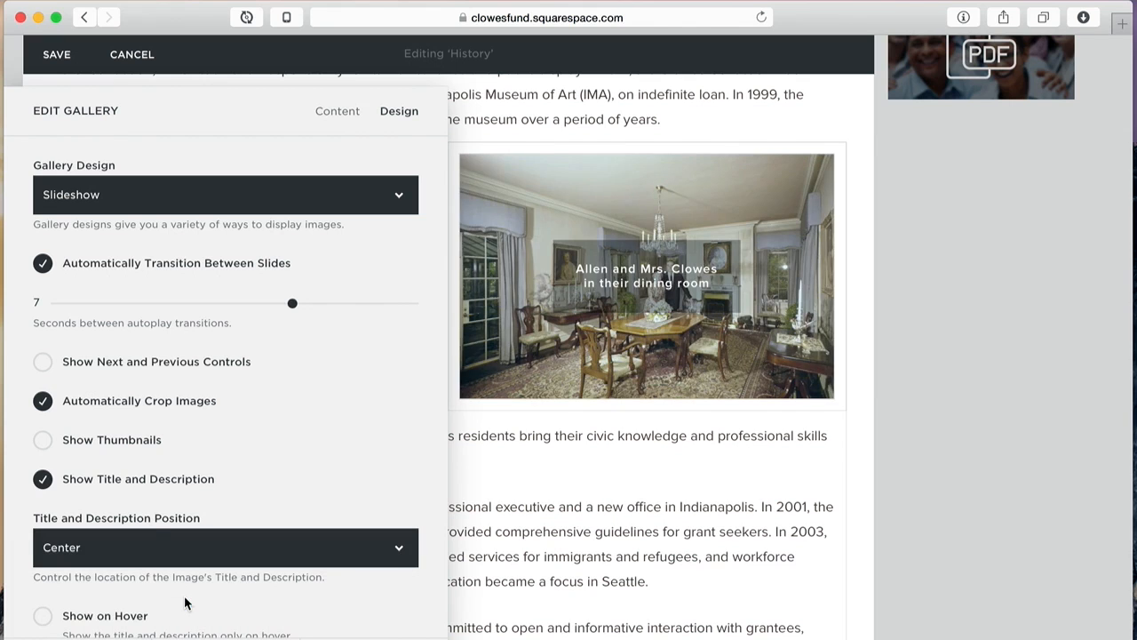
{"action": "left_click", "coordinate": [203, 560]}
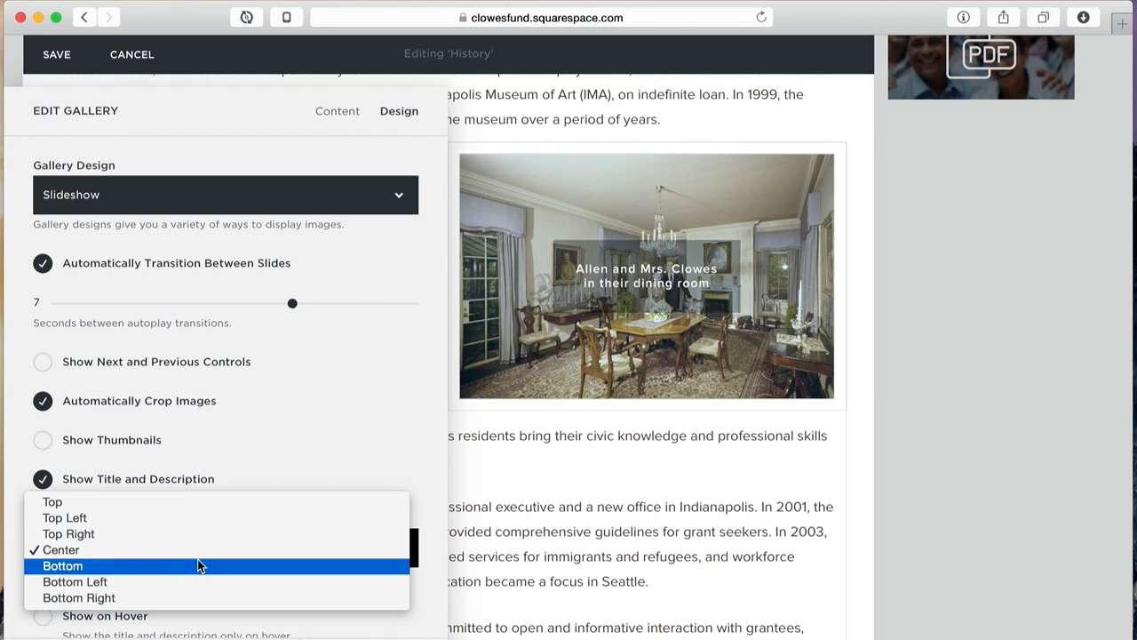
{"action": "left_click", "coordinate": [197, 558]}
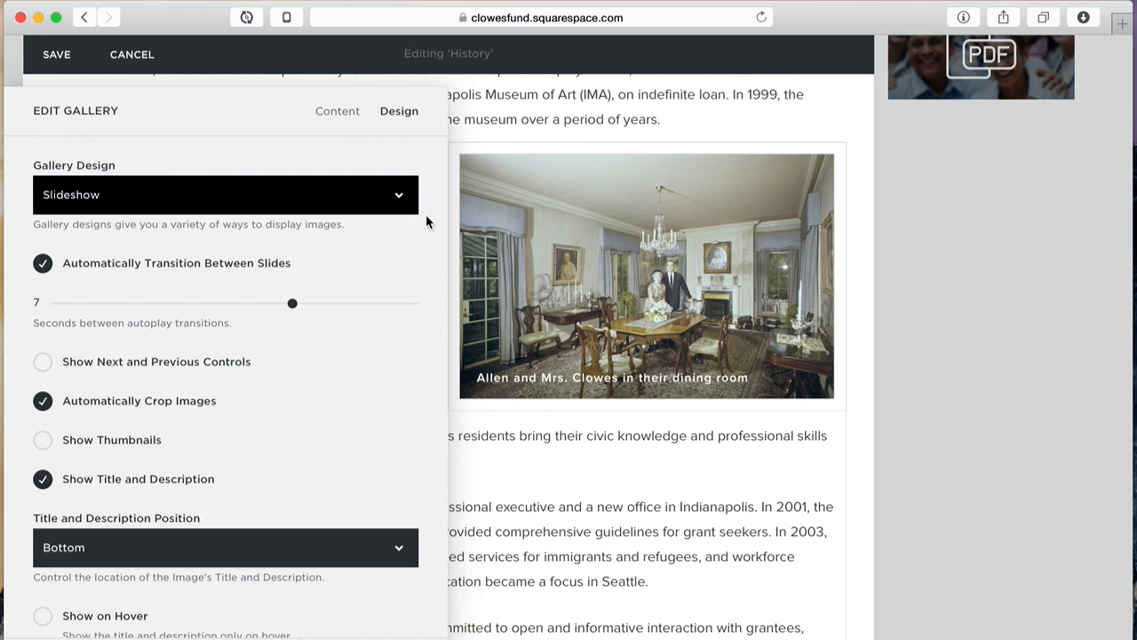
Step: Switch to the gallery's images and inspect the first image's title settings without changing them
{"action": "left_click", "coordinate": [335, 111]}
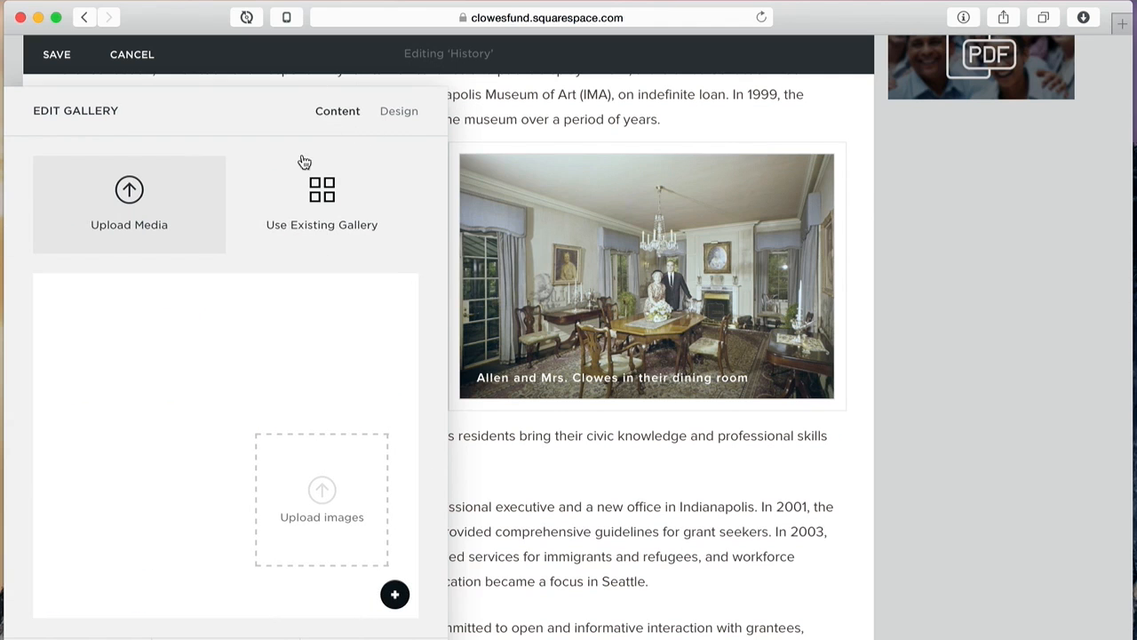
{"action": "mouse_move", "coordinate": [162, 319]}
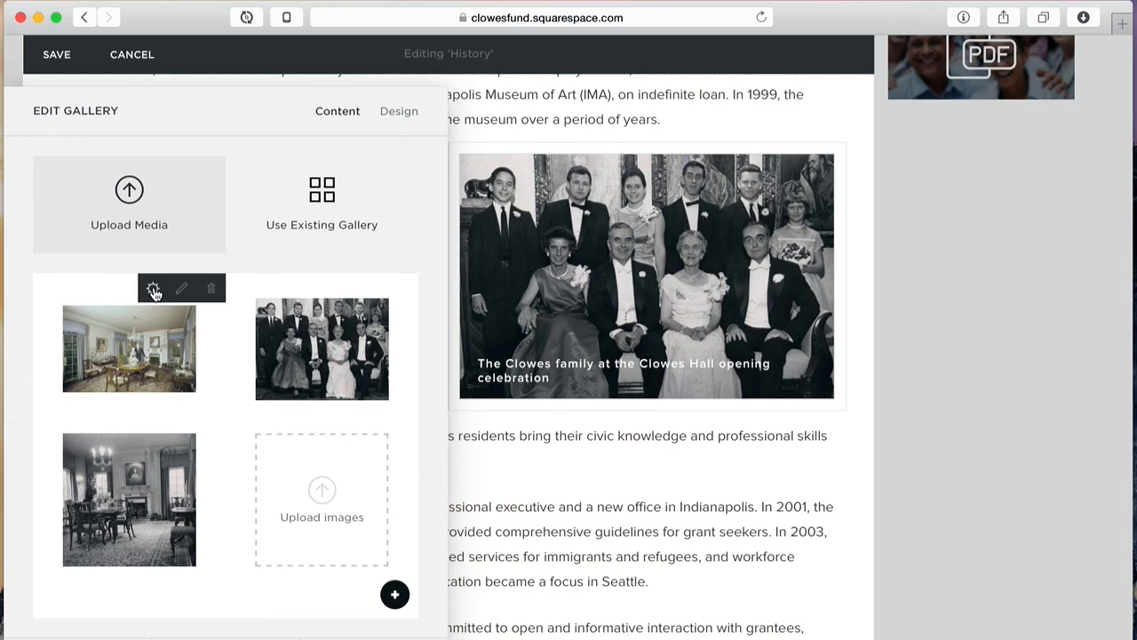
{"action": "left_click", "coordinate": [154, 291]}
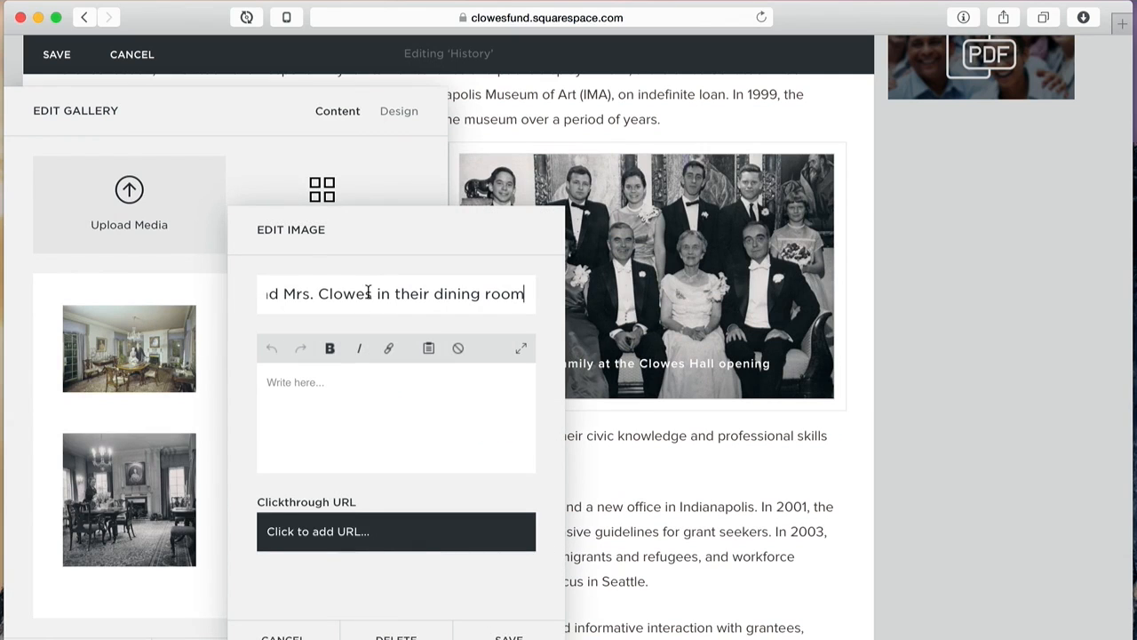
{"action": "left_click_drag", "start_coordinate": [382, 294], "coordinate": [537, 294]}
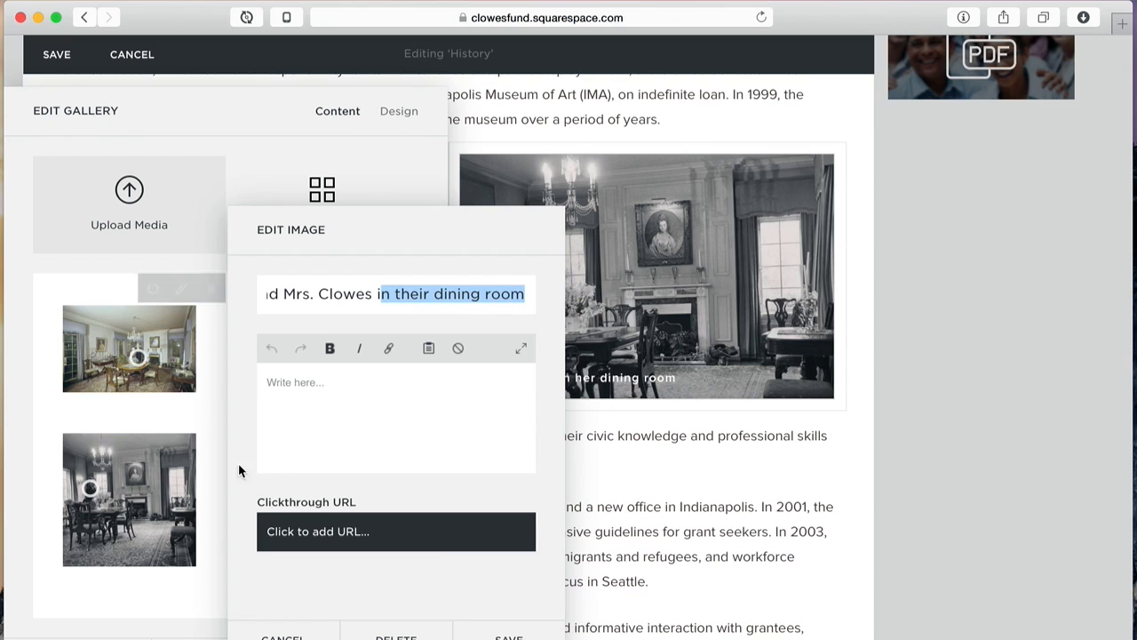
{"action": "left_click", "coordinate": [283, 638]}
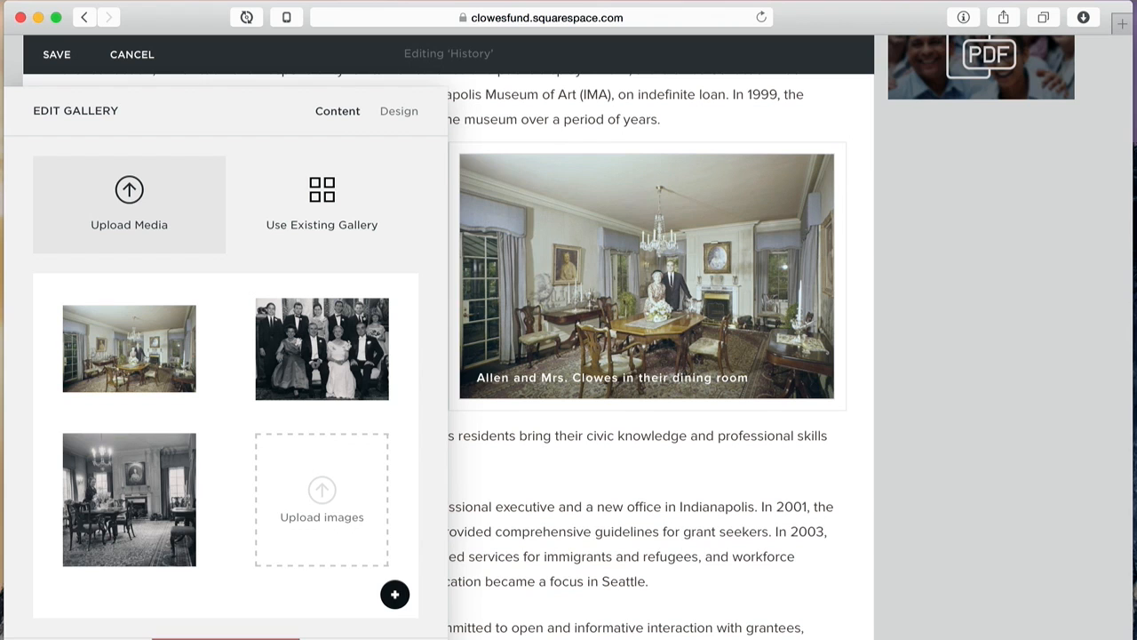
Step: Close the gallery panel, edit the intro text block and try moving the dining-room gallery block
{"action": "left_click", "coordinate": [93, 636]}
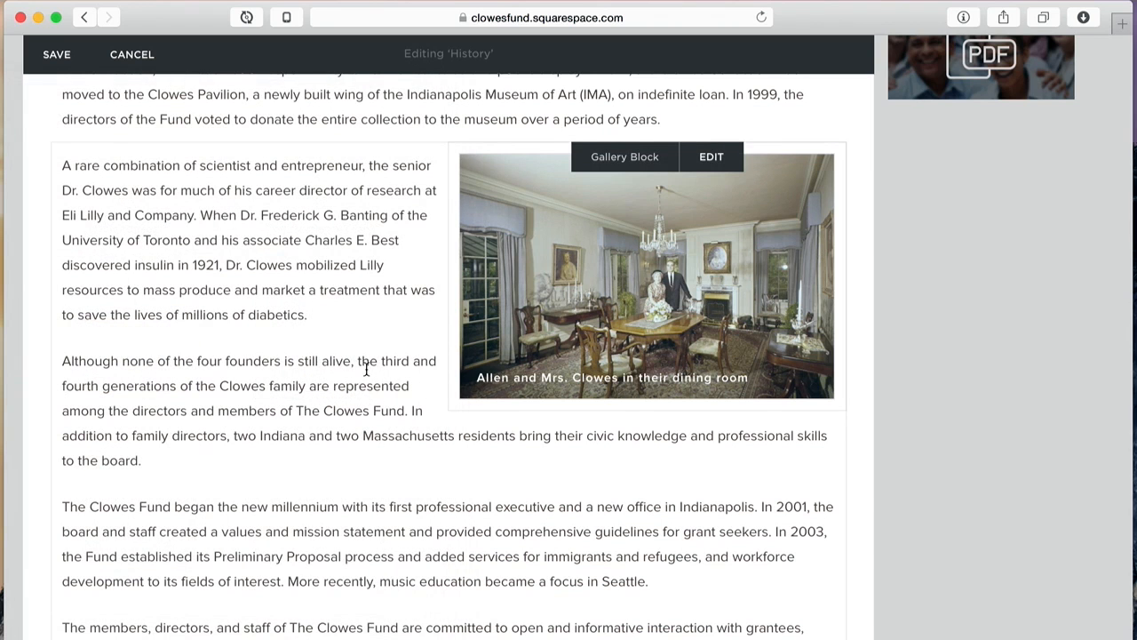
{"action": "scroll", "coordinate": [204, 363], "scroll_direction": "up", "scroll_amount": 4}
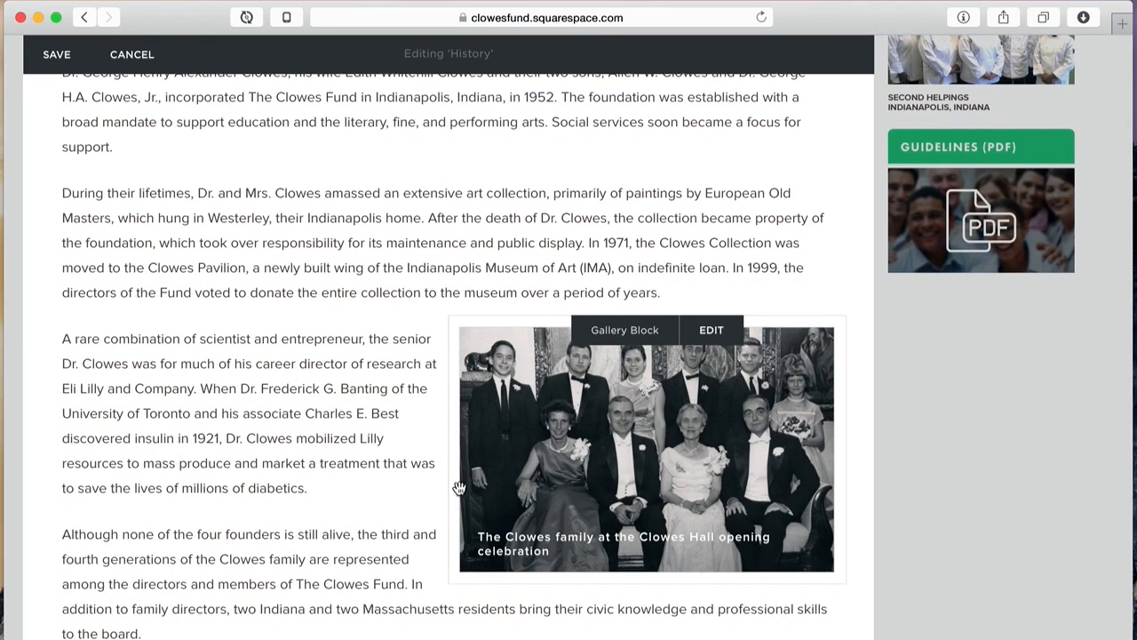
{"action": "scroll", "coordinate": [308, 445], "scroll_direction": "up", "scroll_amount": 6}
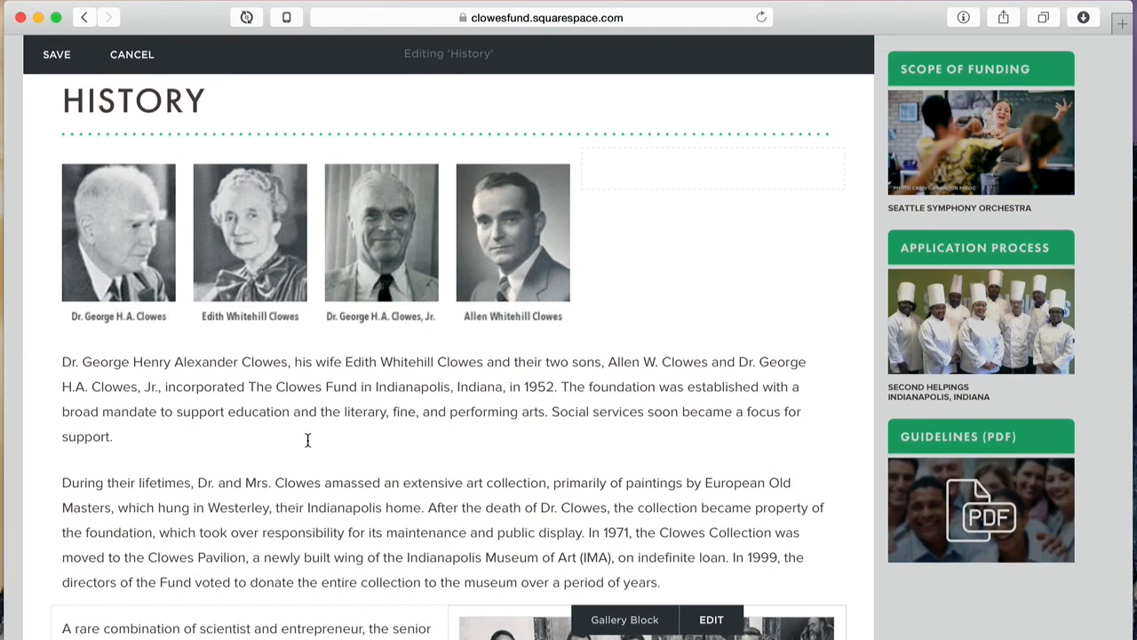
{"action": "scroll", "coordinate": [308, 440], "scroll_direction": "down", "scroll_amount": 1}
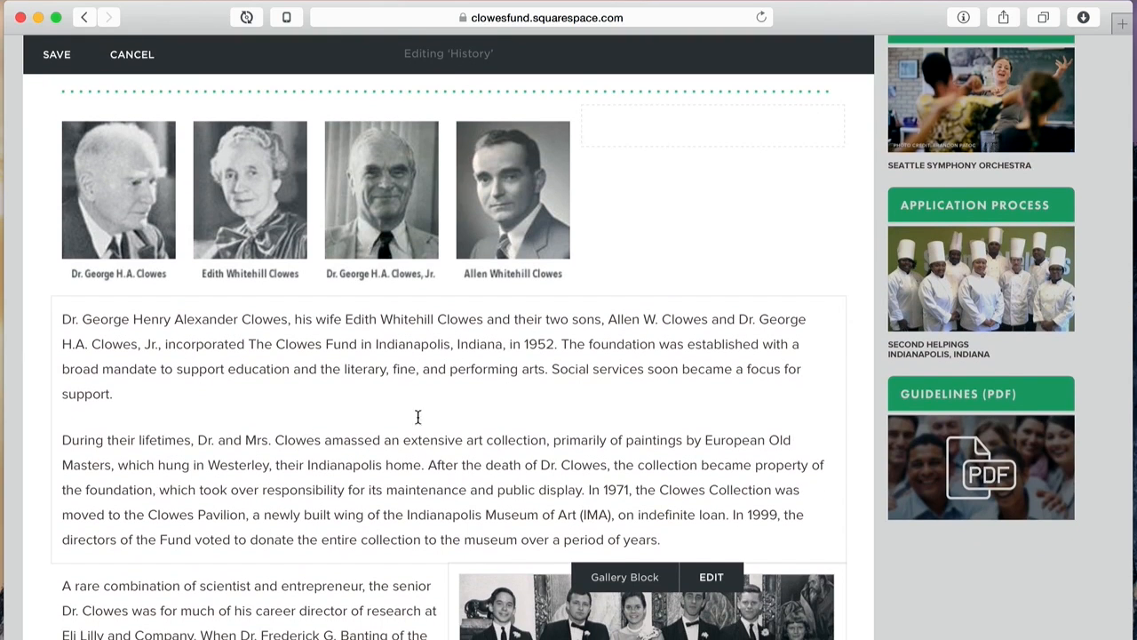
{"action": "left_click", "coordinate": [359, 402]}
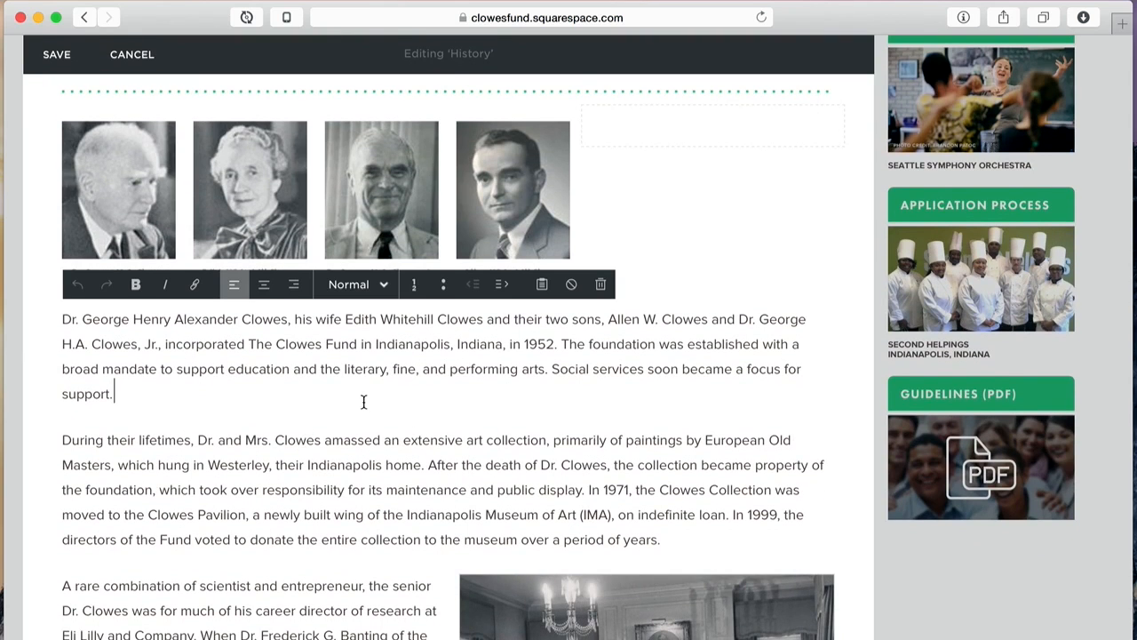
{"action": "scroll", "coordinate": [363, 401], "scroll_direction": "down", "scroll_amount": 12}
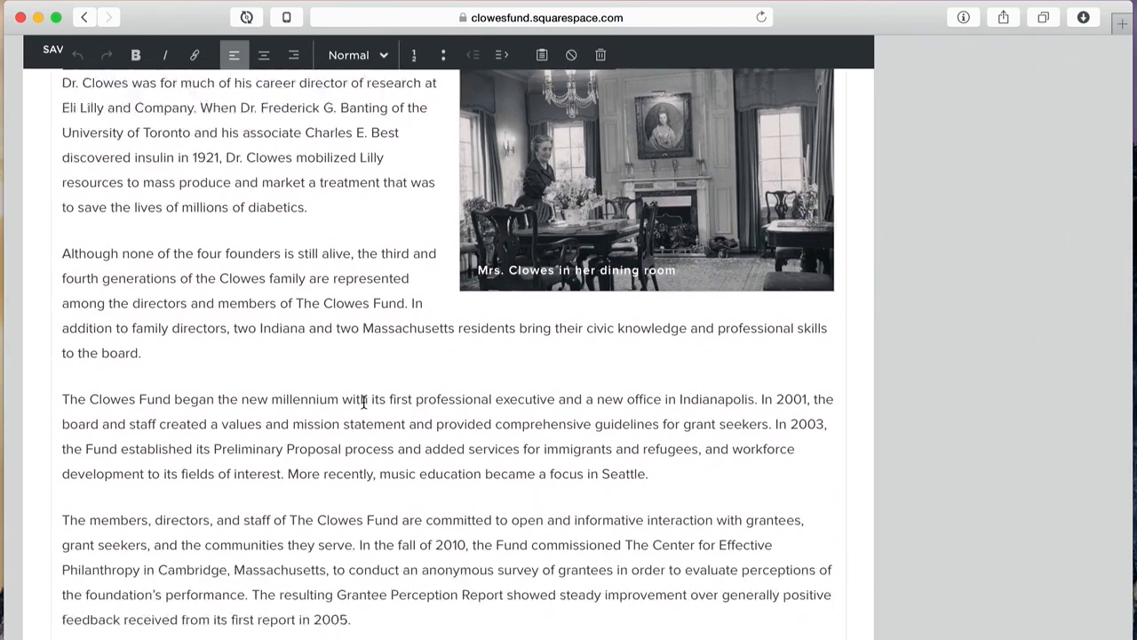
{"action": "scroll", "coordinate": [363, 401], "scroll_direction": "up", "scroll_amount": 10}
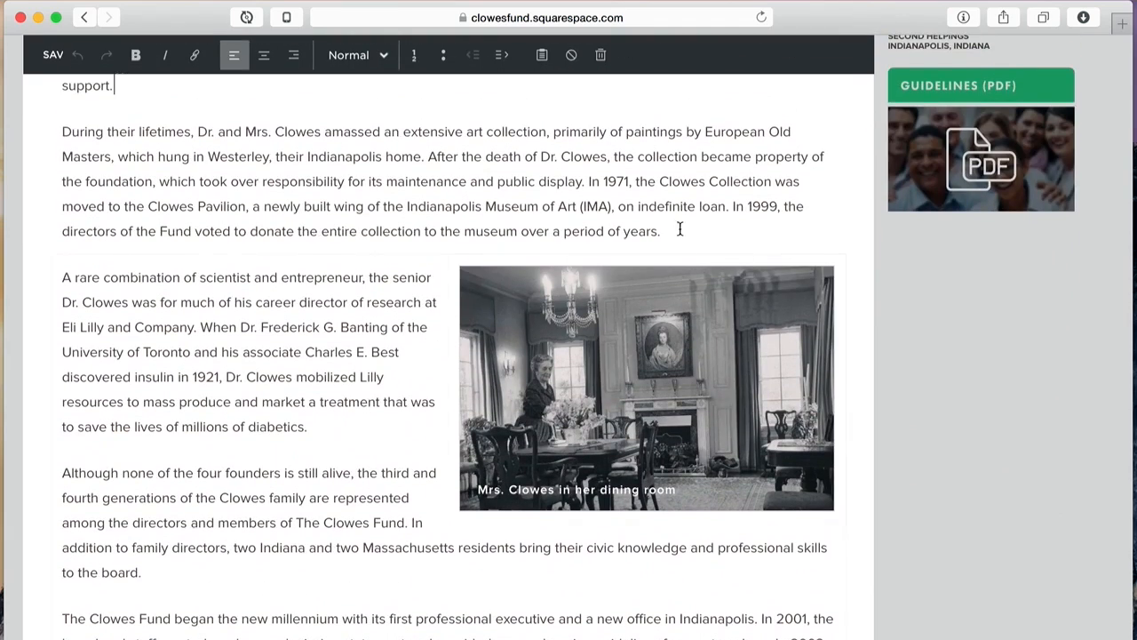
{"action": "mouse_move", "coordinate": [677, 318]}
{"action": "left_click_drag", "start_coordinate": [685, 357], "coordinate": [594, 338]}
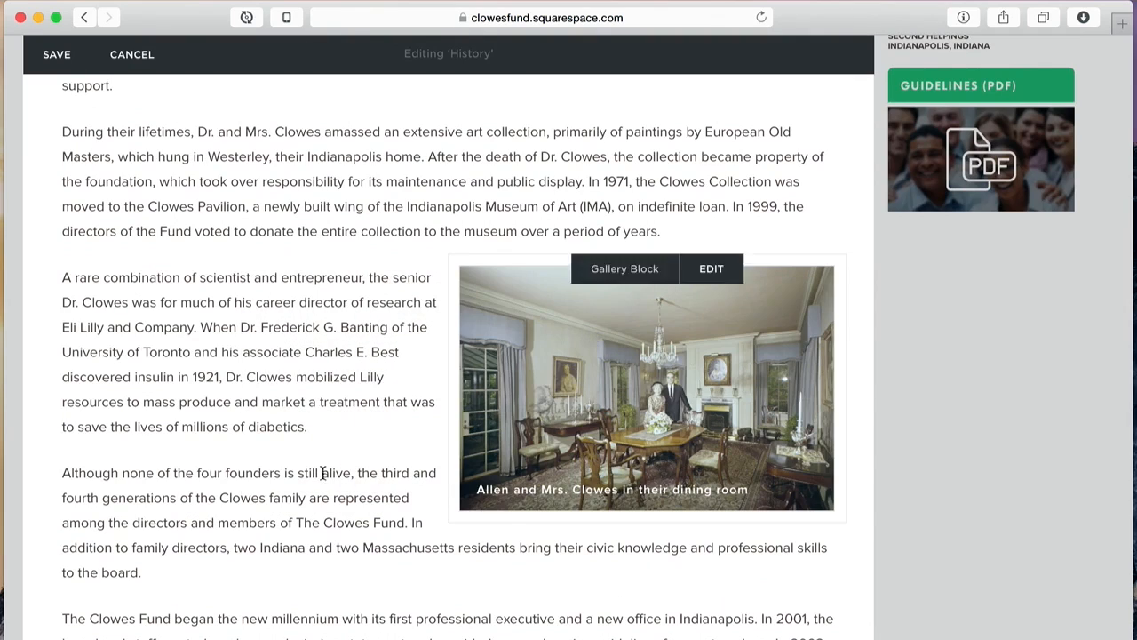
Step: Cancel editing the History page and discard all unsaved changes
{"action": "scroll", "coordinate": [293, 498], "scroll_direction": "down", "scroll_amount": 4}
{"action": "scroll", "coordinate": [292, 498], "scroll_direction": "down", "scroll_amount": 5}
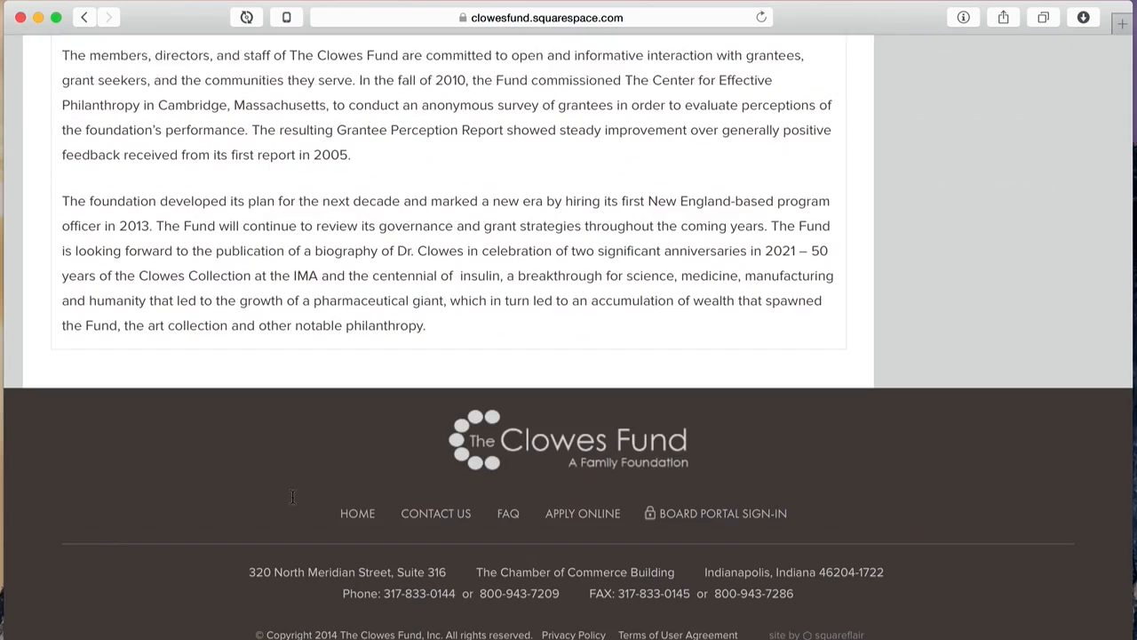
{"action": "scroll", "coordinate": [292, 496], "scroll_direction": "up", "scroll_amount": 5}
{"action": "scroll", "coordinate": [291, 495], "scroll_direction": "up", "scroll_amount": 10}
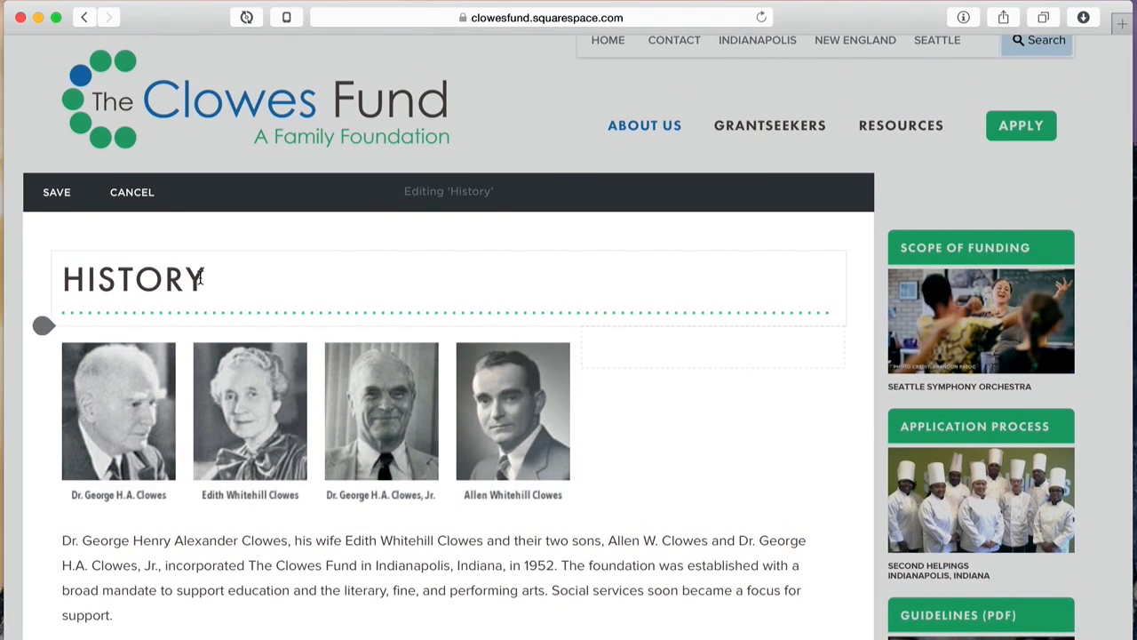
{"action": "left_click", "coordinate": [131, 192]}
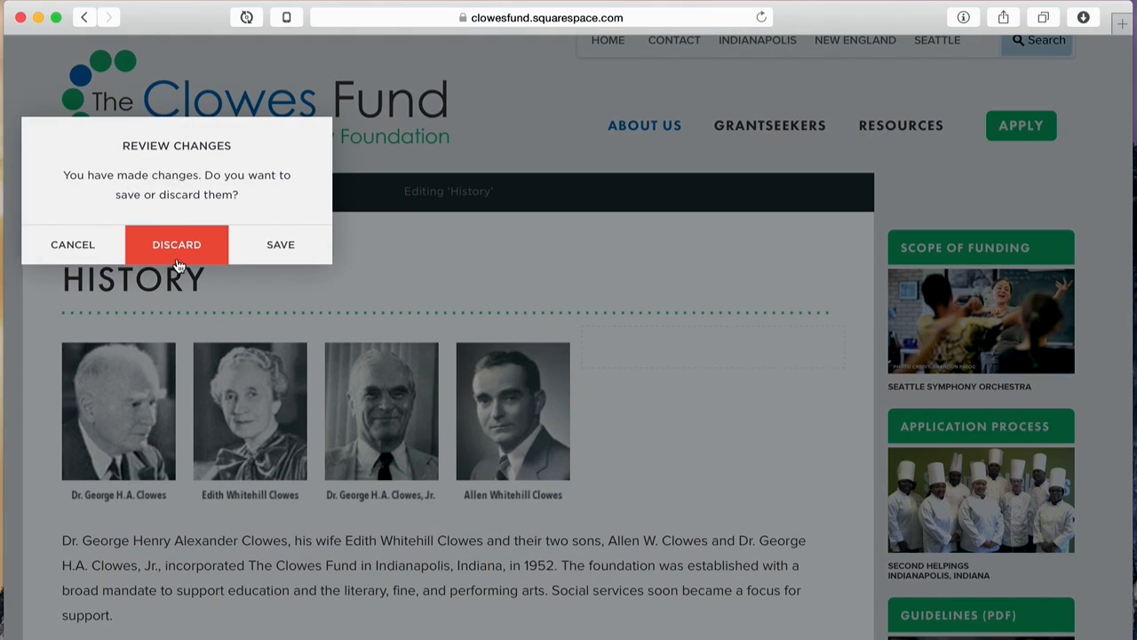
{"action": "left_click", "coordinate": [174, 247]}
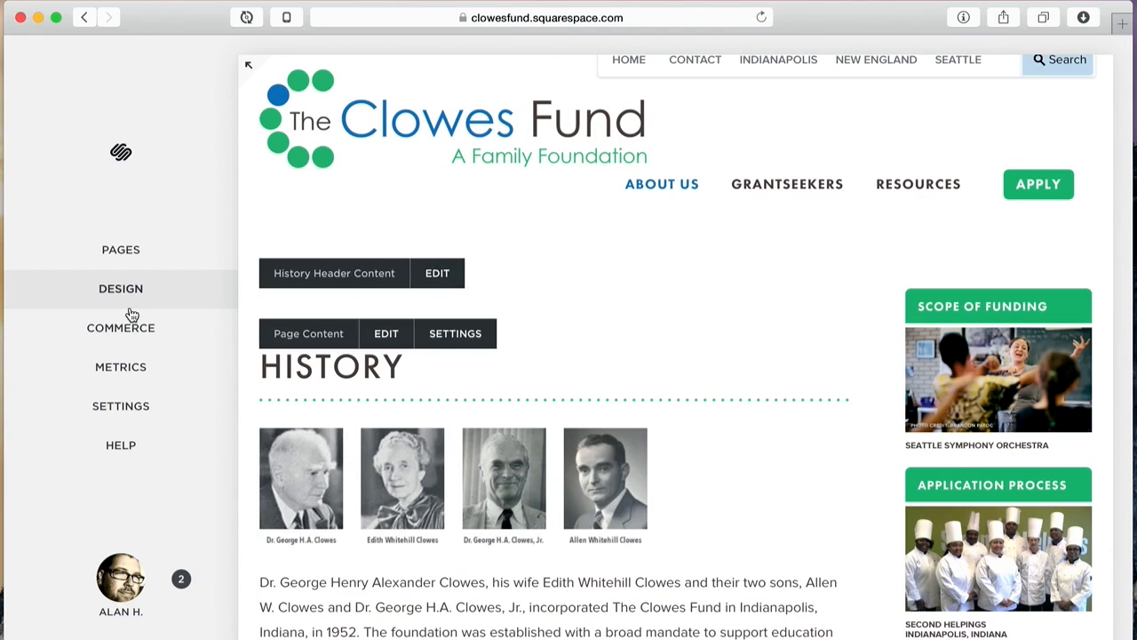
Step: Bring up the pages list and scroll down to the Unused folder's Training page
{"action": "left_click", "coordinate": [132, 254]}
{"action": "scroll", "coordinate": [157, 396], "scroll_direction": "down", "scroll_amount": 5}
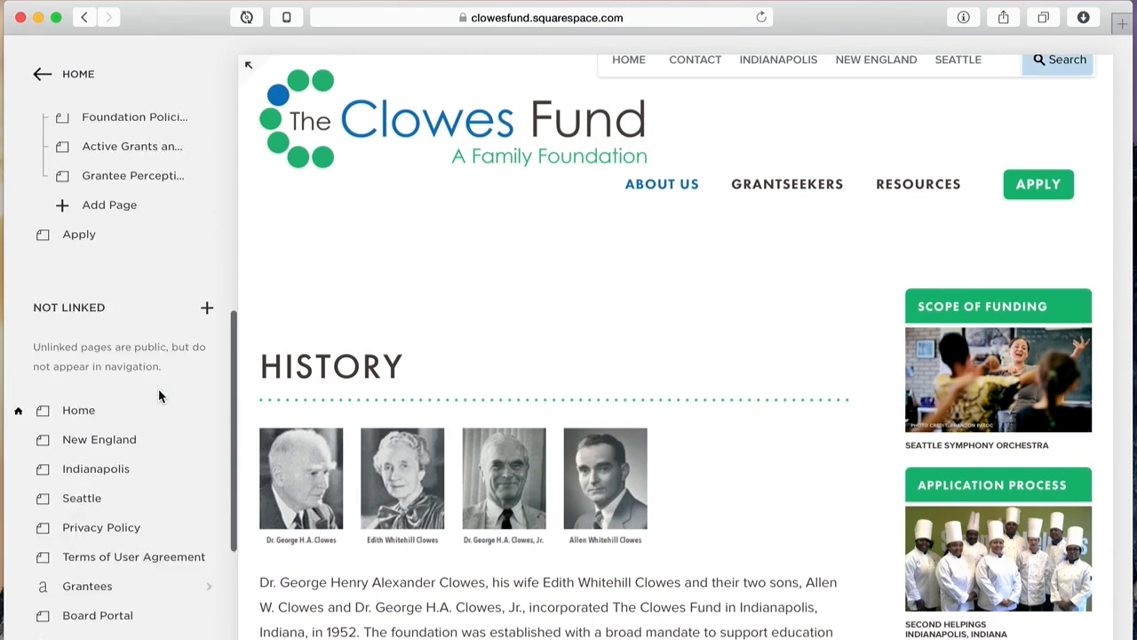
{"action": "scroll", "coordinate": [158, 395], "scroll_direction": "down", "scroll_amount": 3}
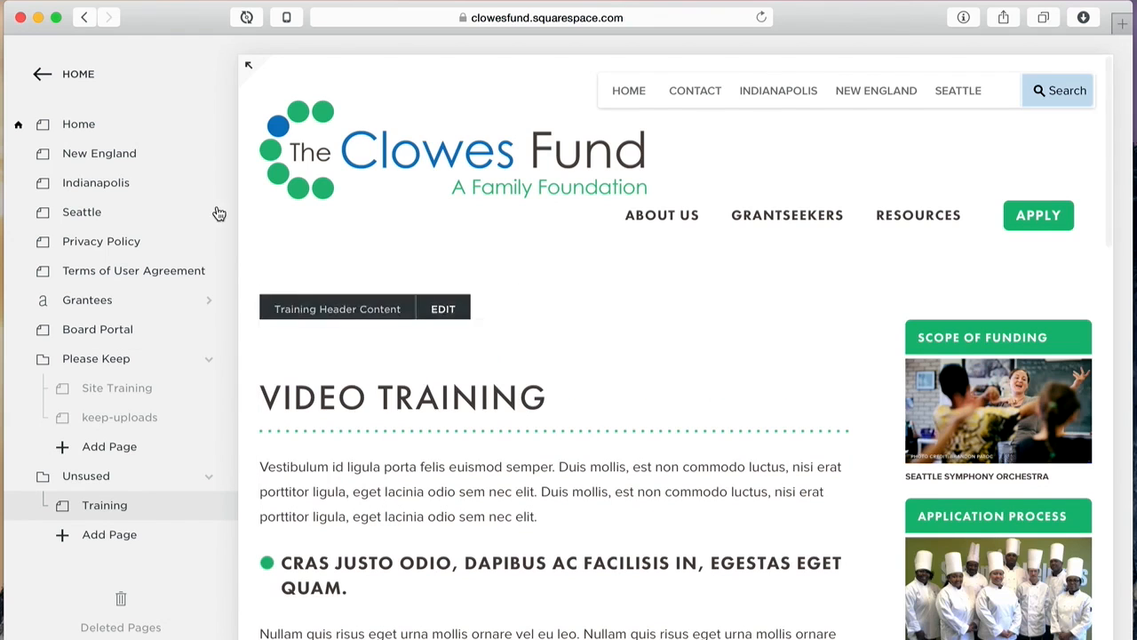
Step: Preview the Training page's Video Training content at full width, then collapse the preview
{"action": "left_click", "coordinate": [249, 62]}
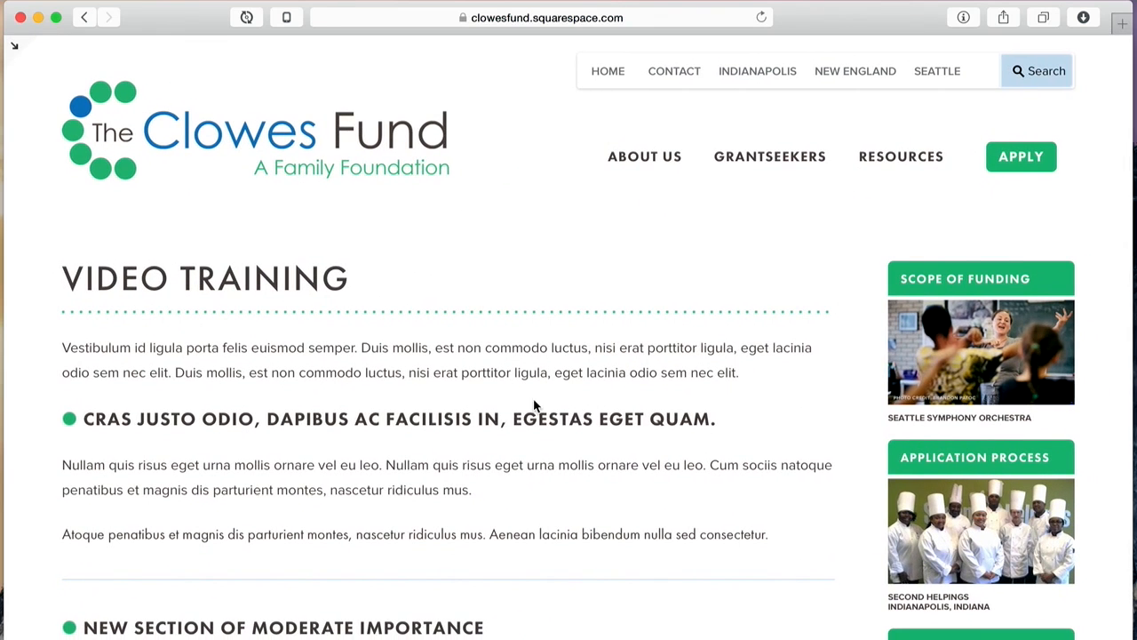
{"action": "scroll", "coordinate": [507, 344], "scroll_direction": "down", "scroll_amount": 6}
{"action": "scroll", "coordinate": [505, 343], "scroll_direction": "up", "scroll_amount": 4}
{"action": "scroll", "coordinate": [506, 343], "scroll_direction": "down", "scroll_amount": 6}
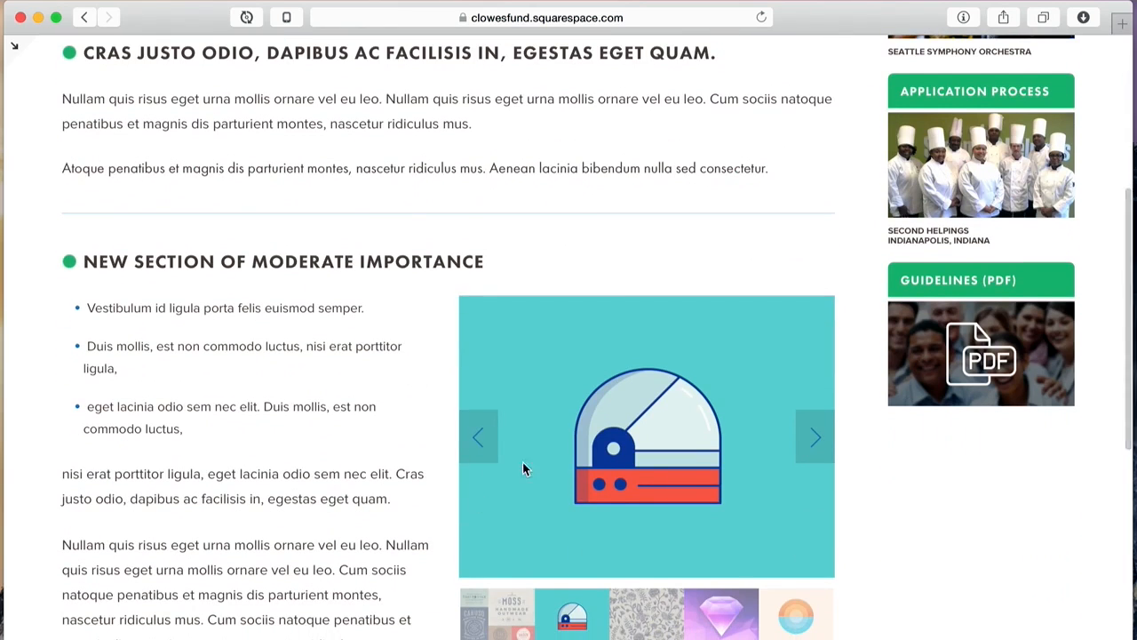
{"action": "scroll", "coordinate": [401, 283], "scroll_direction": "up", "scroll_amount": 5}
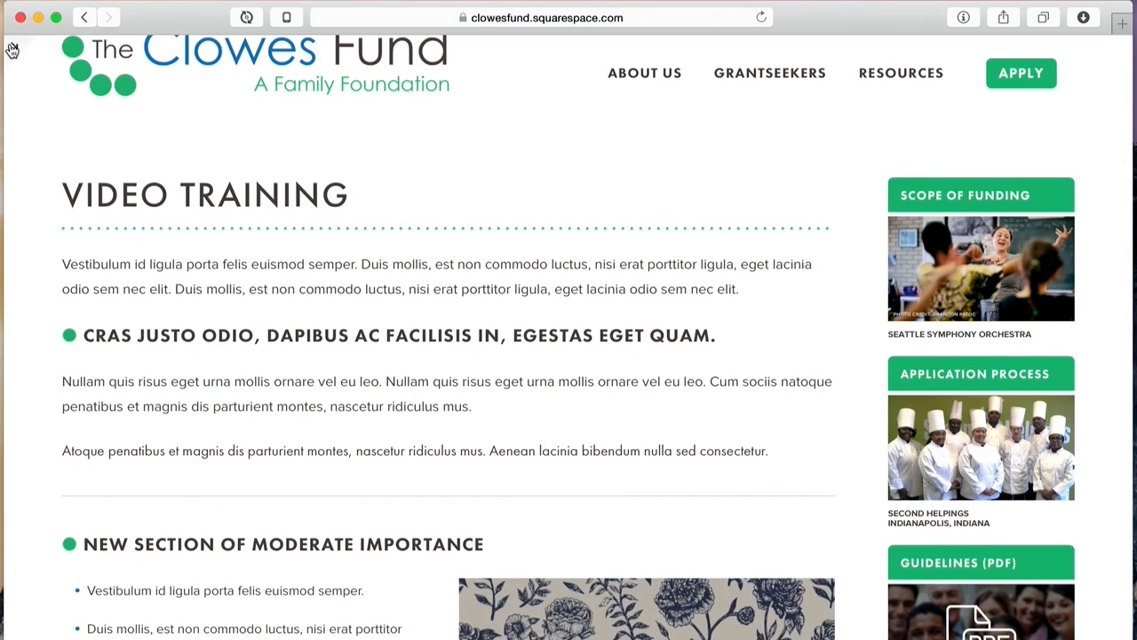
{"action": "left_click", "coordinate": [14, 44]}
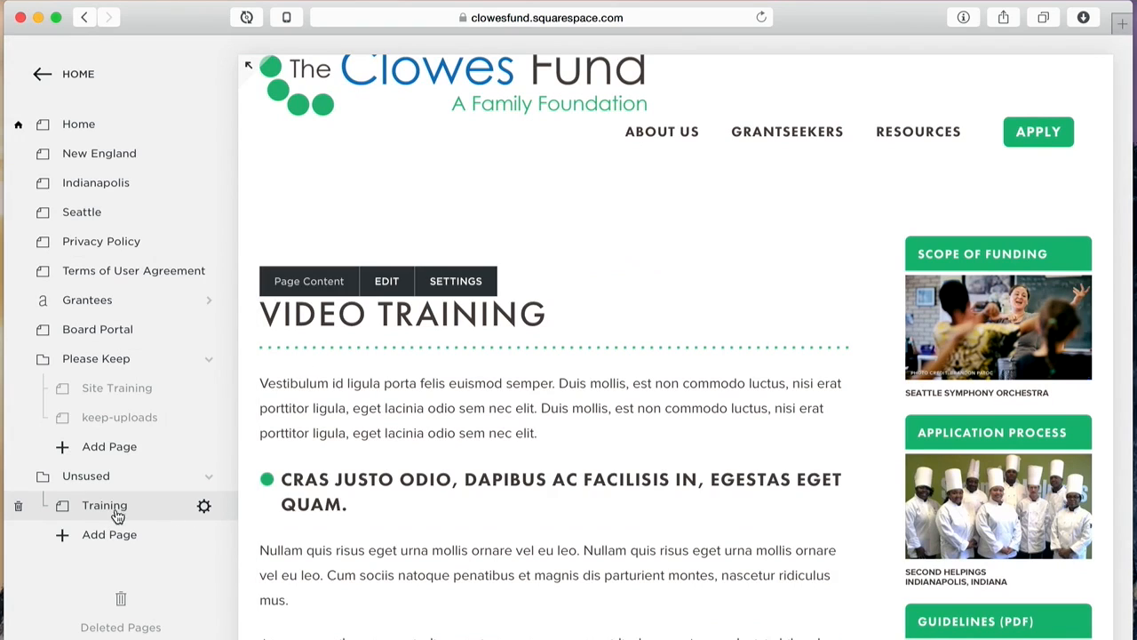
Step: Change the Training page's Page Layout from One Sidebar to Full Width and save
{"action": "left_click", "coordinate": [205, 508]}
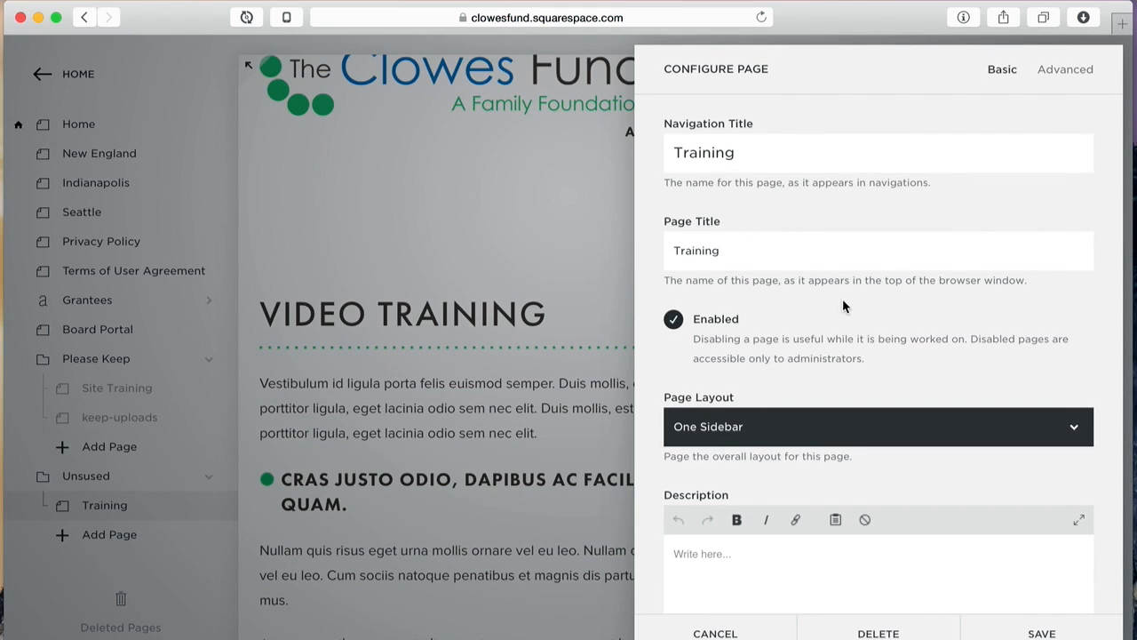
{"action": "scroll", "coordinate": [861, 324], "scroll_direction": "down", "scroll_amount": 2}
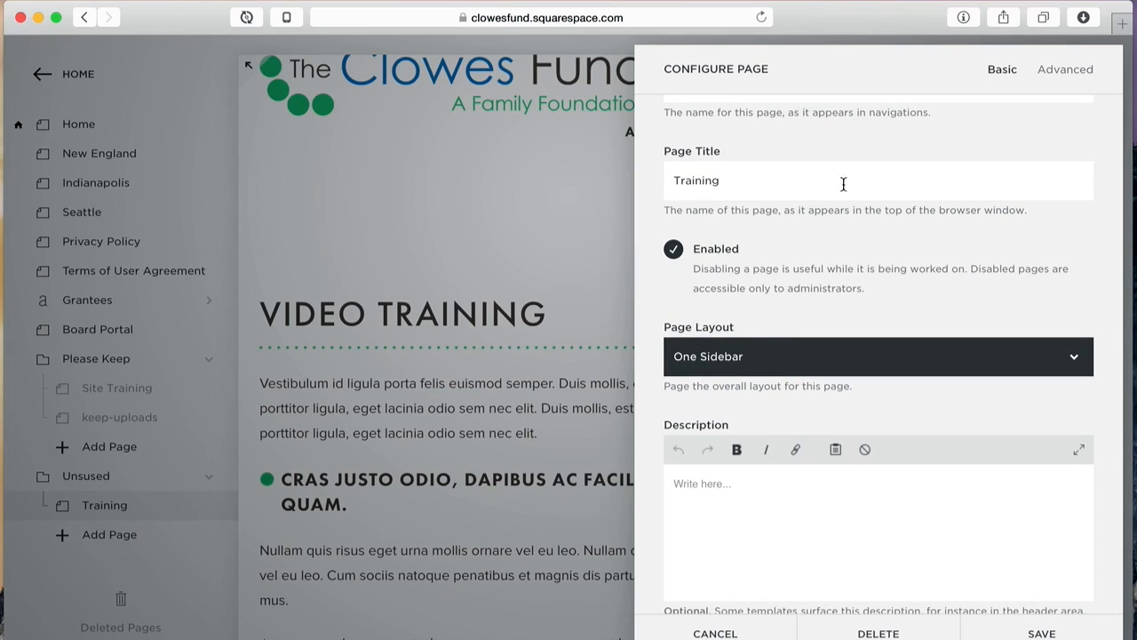
{"action": "left_click", "coordinate": [744, 356]}
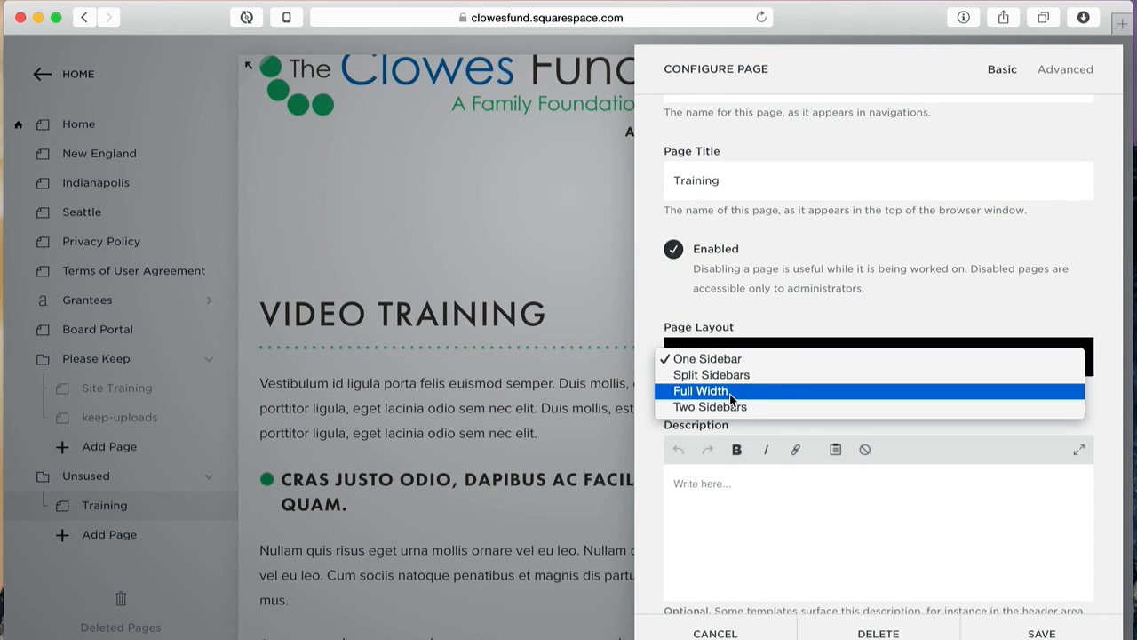
{"action": "left_click", "coordinate": [731, 391]}
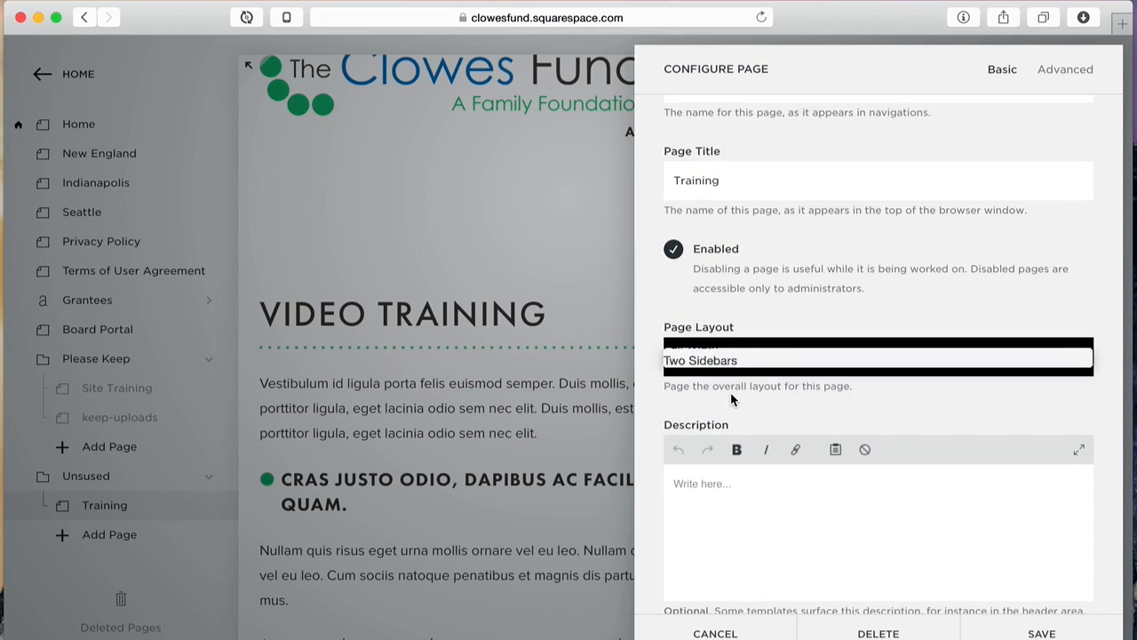
{"action": "left_click", "coordinate": [1020, 632]}
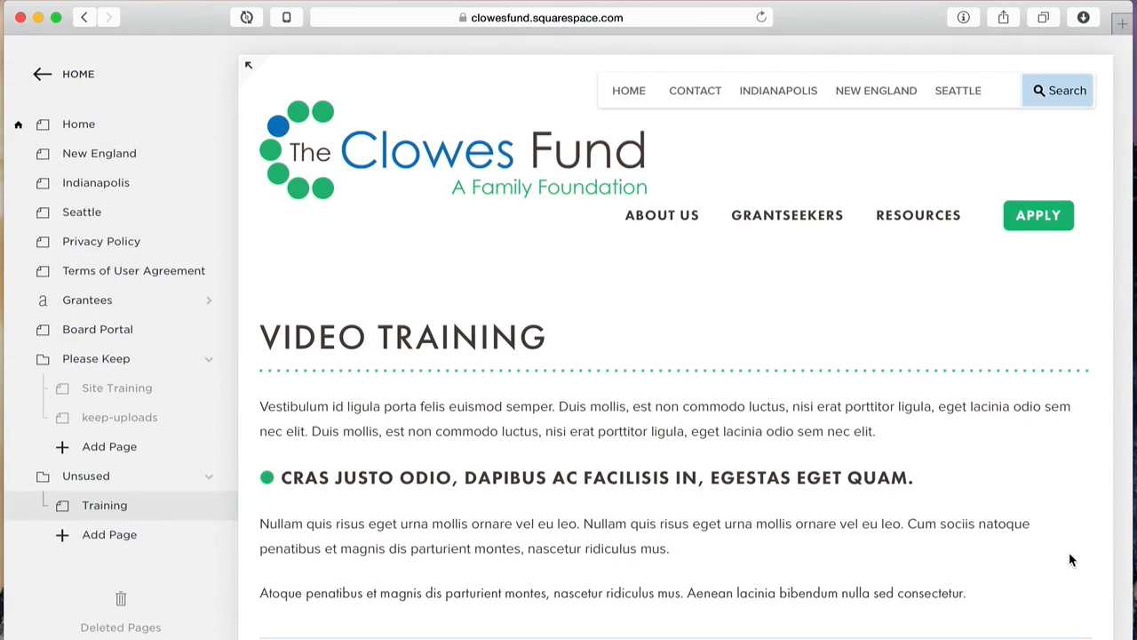
{"action": "scroll", "coordinate": [1046, 578], "scroll_direction": "down", "scroll_amount": 2}
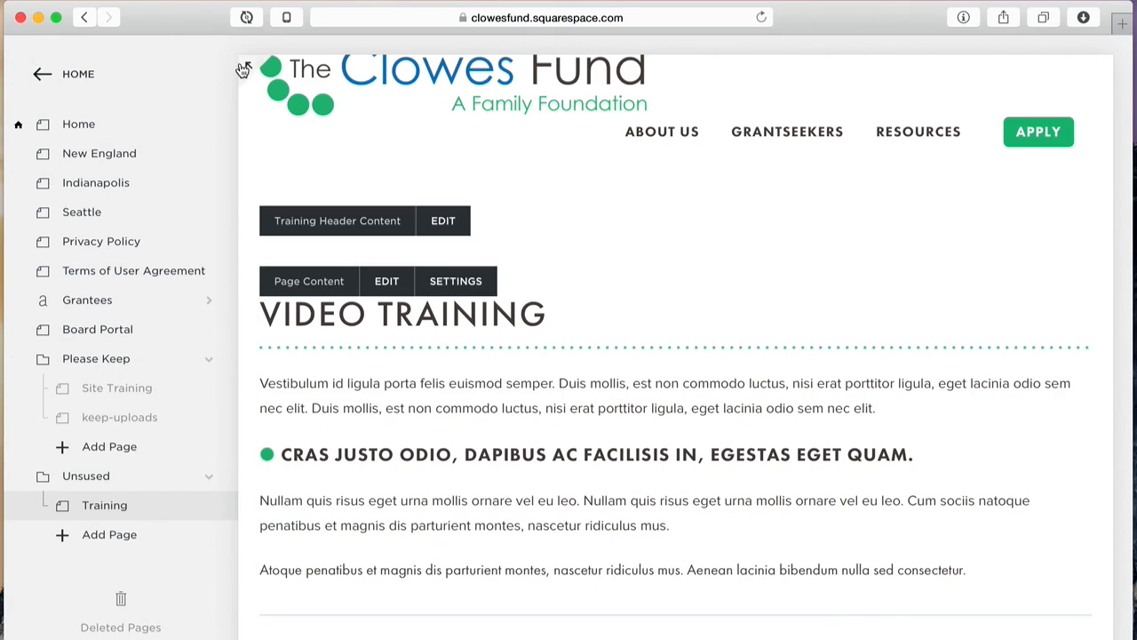
Step: Preview the site full-screen and visit Scope of Funding, Application Process and Forms, and 2014-2015 Guidelines
{"action": "left_click", "coordinate": [247, 67]}
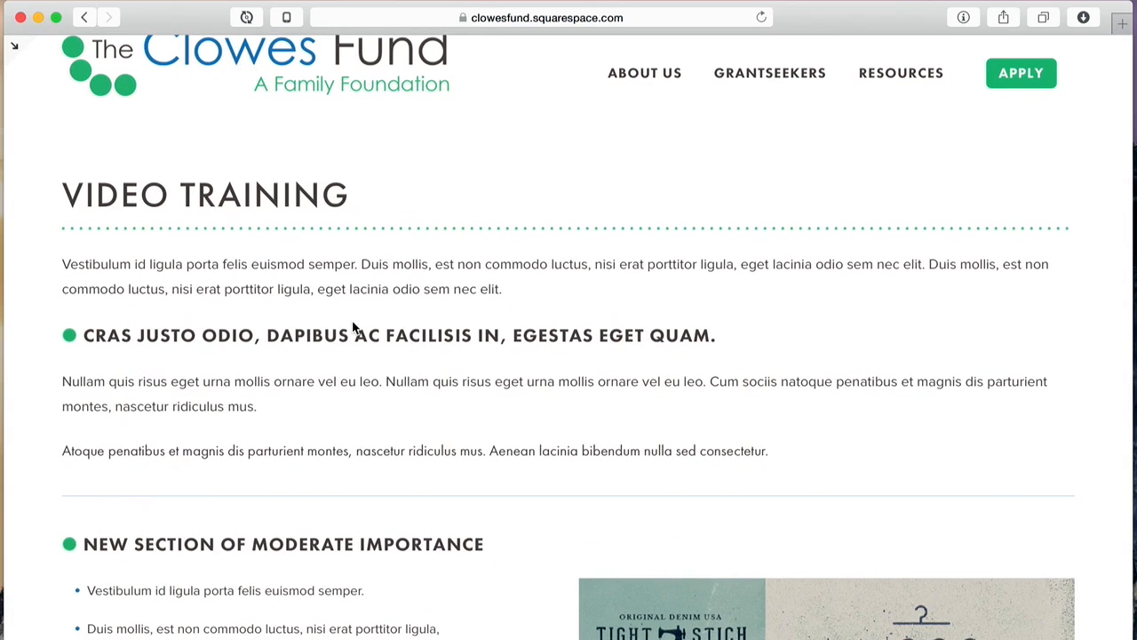
{"action": "scroll", "coordinate": [374, 330], "scroll_direction": "down", "scroll_amount": 5}
{"action": "scroll", "coordinate": [352, 329], "scroll_direction": "up", "scroll_amount": 10}
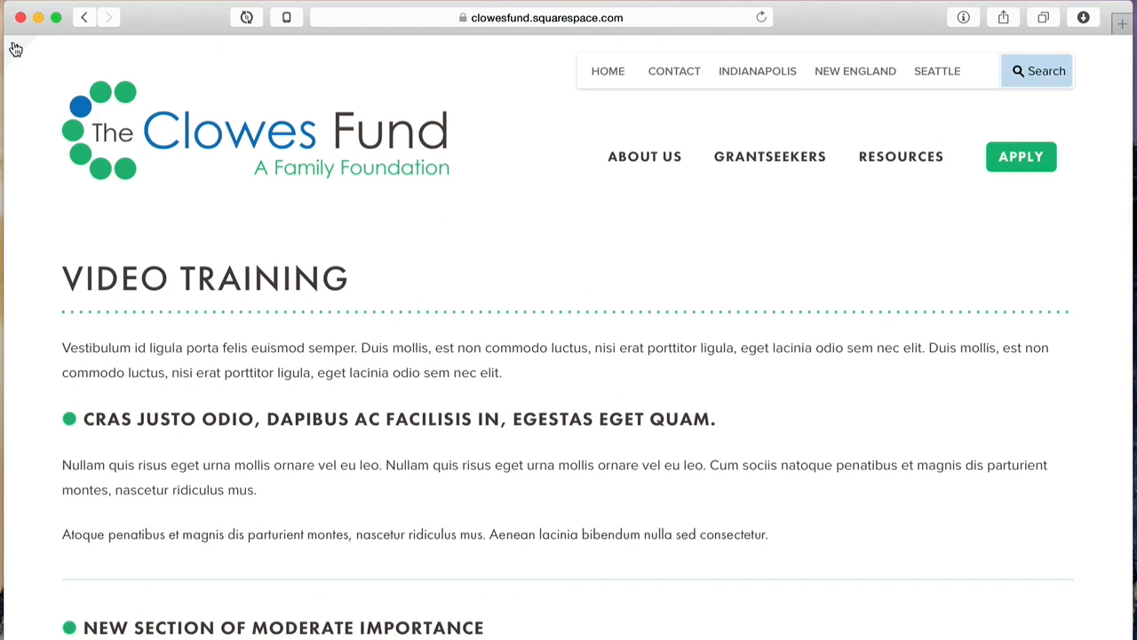
{"action": "mouse_move", "coordinate": [766, 171]}
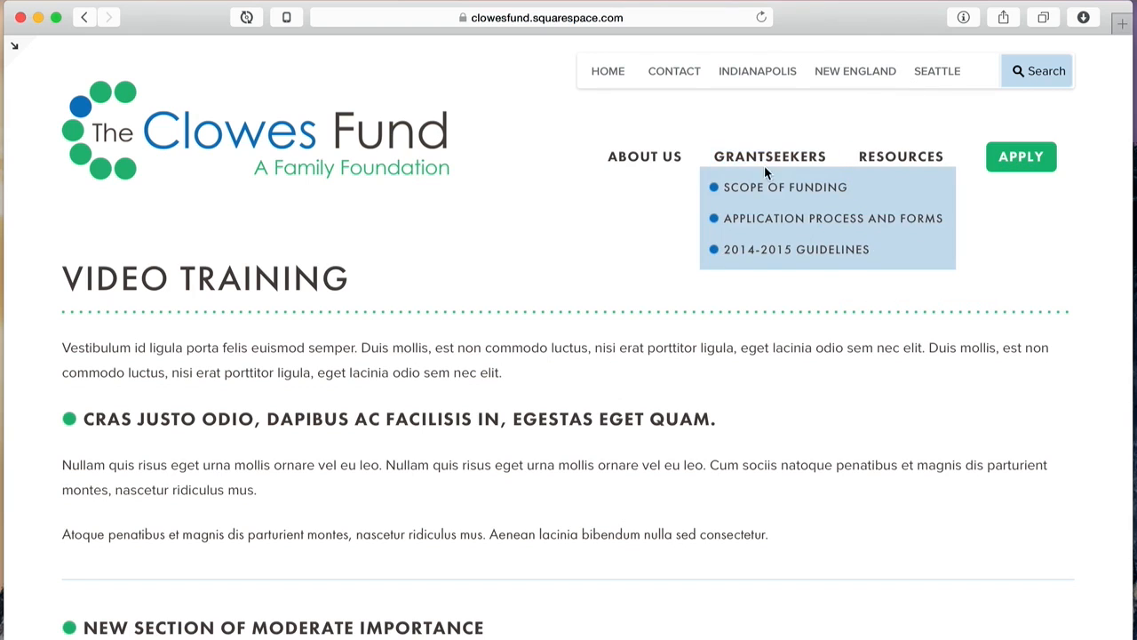
{"action": "left_click", "coordinate": [839, 188]}
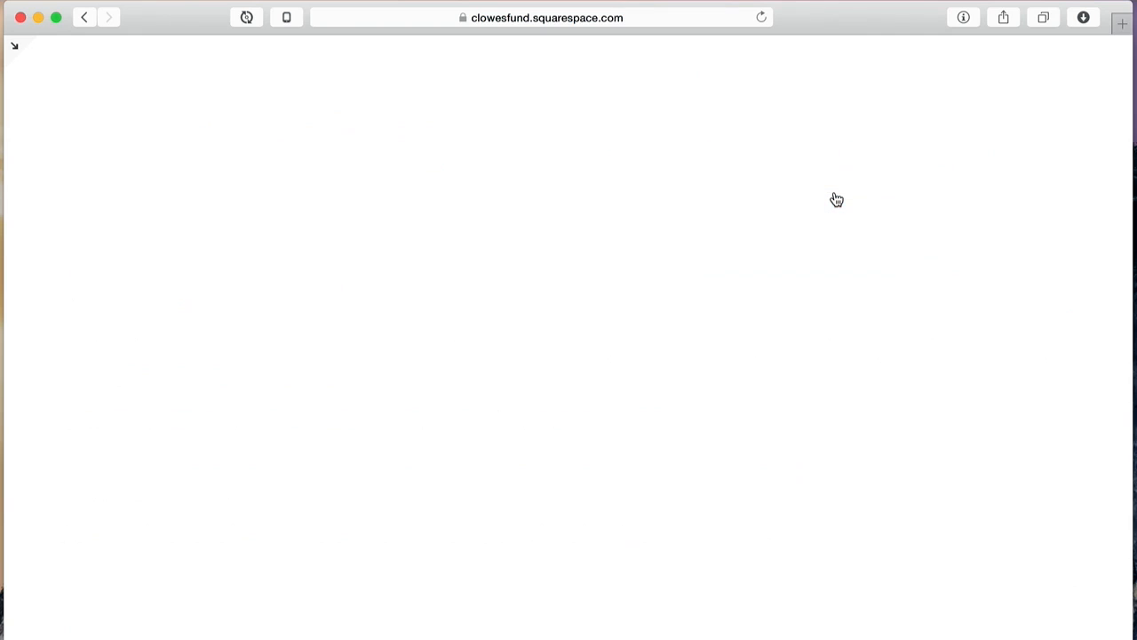
{"action": "mouse_move", "coordinate": [720, 169]}
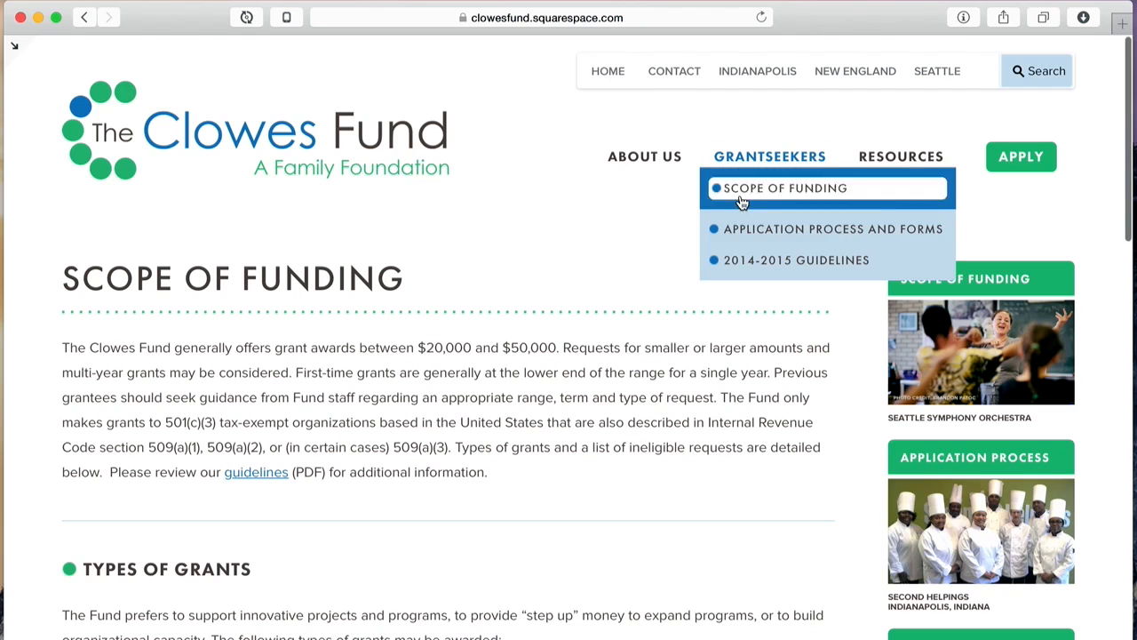
{"action": "left_click", "coordinate": [729, 232]}
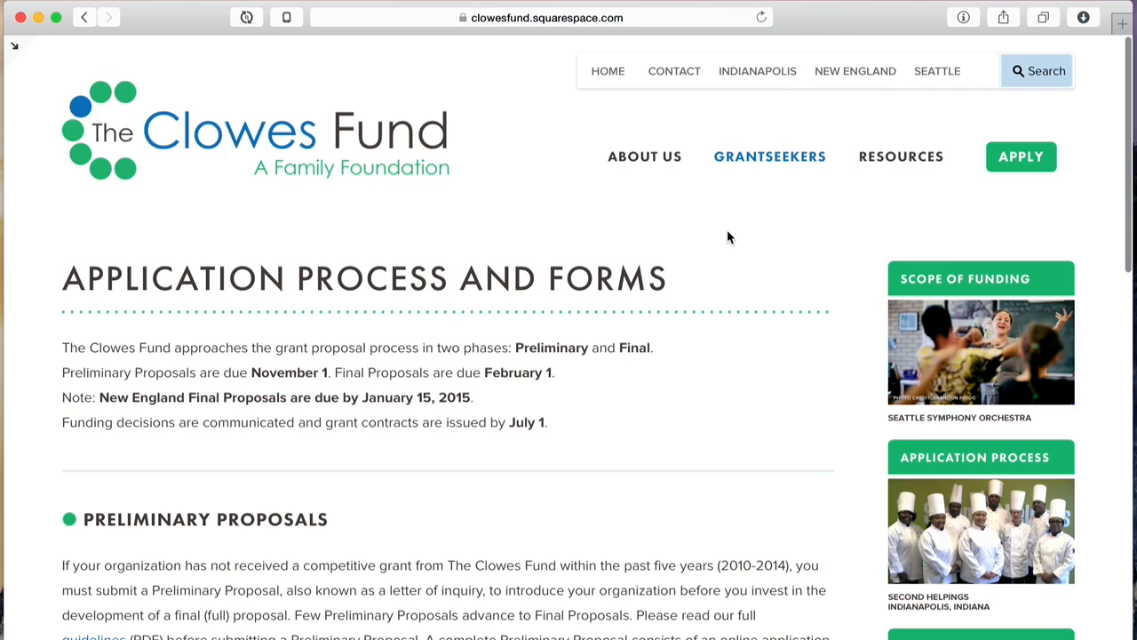
{"action": "mouse_move", "coordinate": [773, 167]}
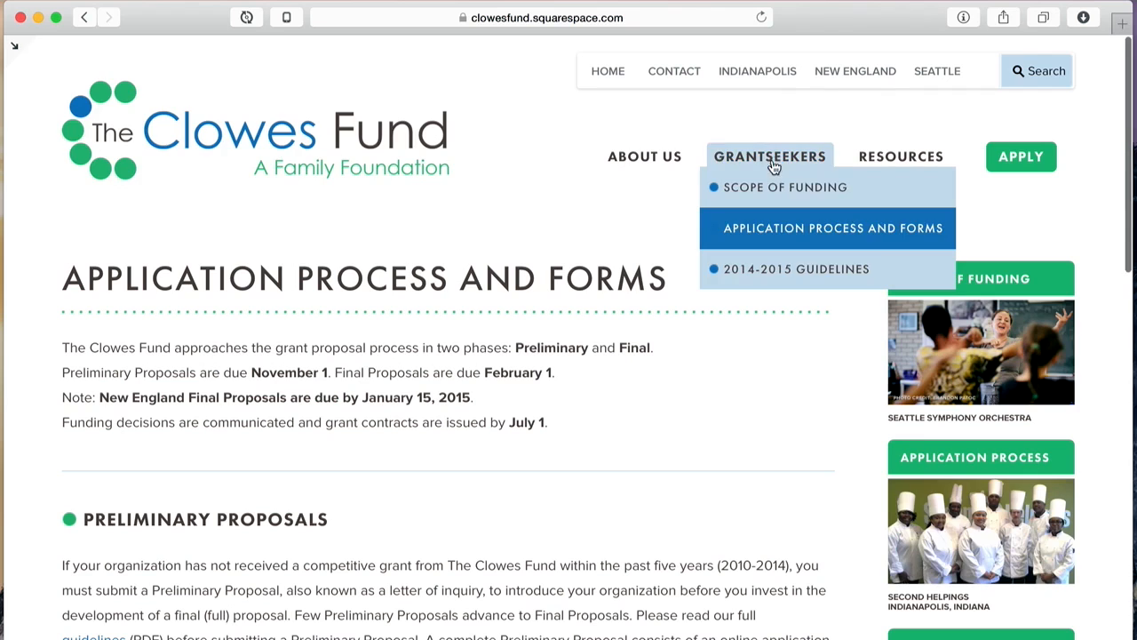
{"action": "left_click", "coordinate": [760, 271]}
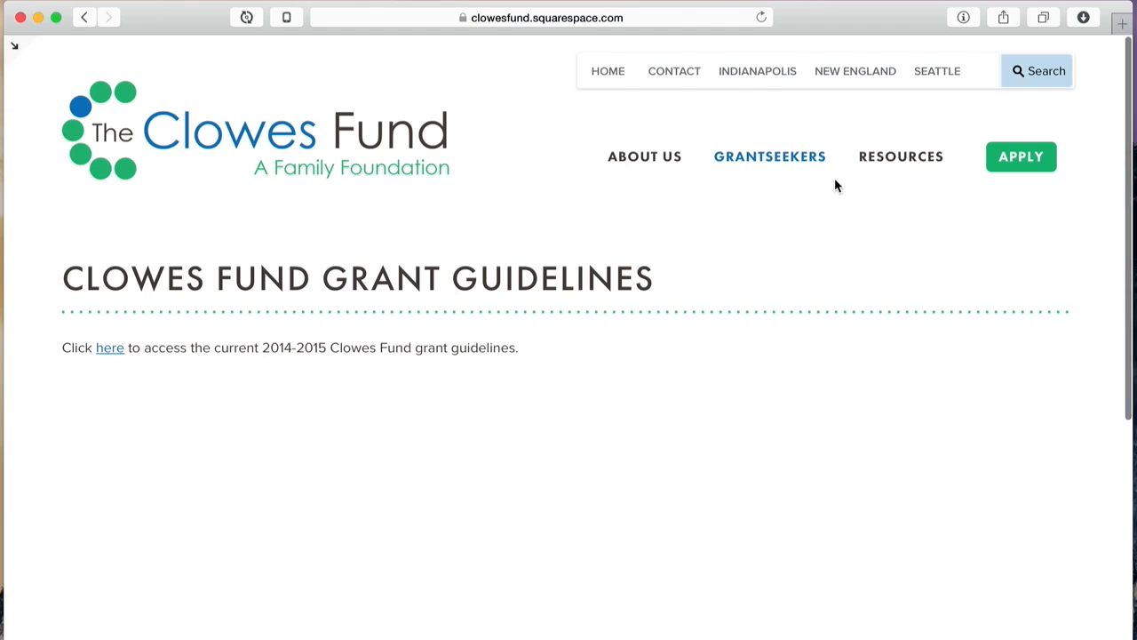
{"action": "scroll", "coordinate": [701, 391], "scroll_direction": "down", "scroll_amount": 5}
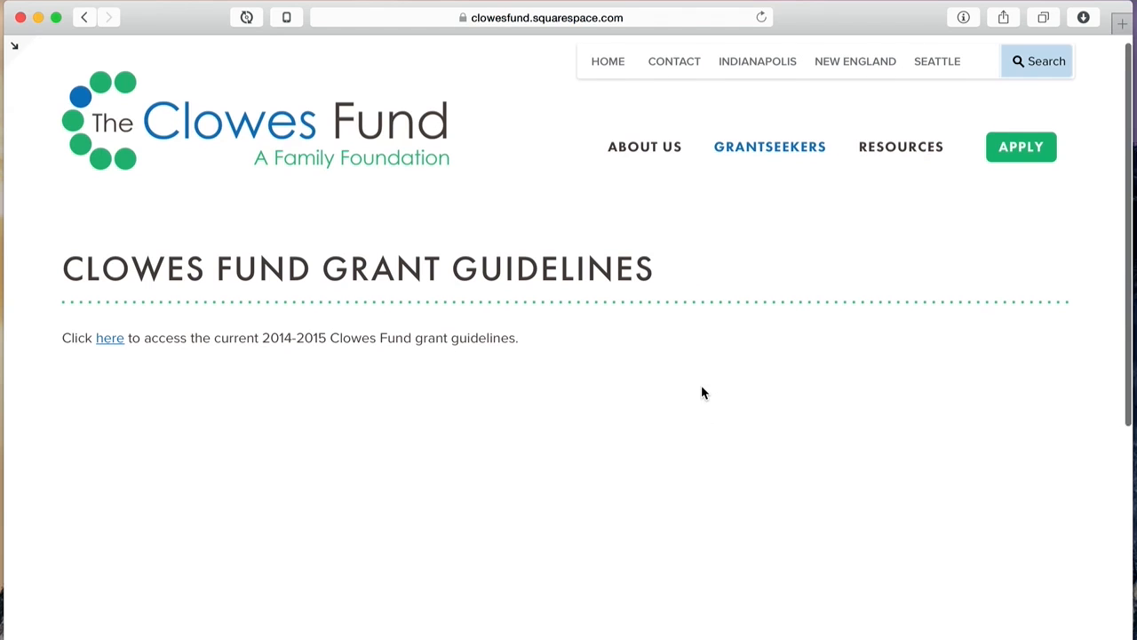
{"action": "scroll", "coordinate": [702, 391], "scroll_direction": "up", "scroll_amount": 5}
Step: Go to the FAQ page and expand, then collapse, the IRS Form 990 answer
{"action": "mouse_move", "coordinate": [910, 160]}
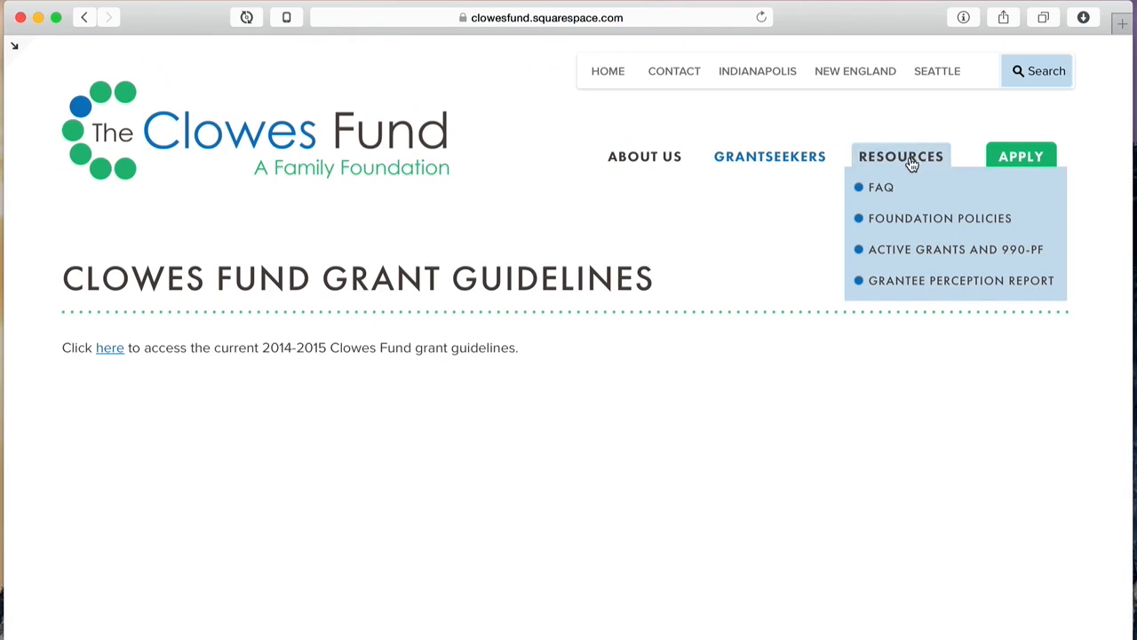
{"action": "left_click", "coordinate": [894, 188]}
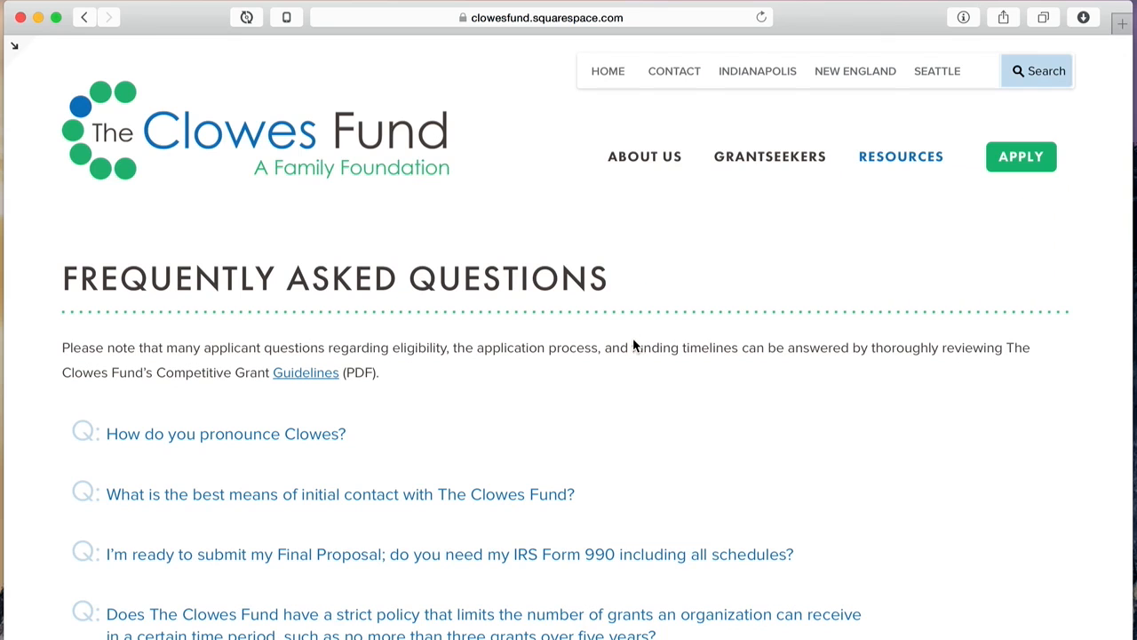
{"action": "scroll", "coordinate": [758, 382], "scroll_direction": "down", "scroll_amount": 3}
{"action": "scroll", "coordinate": [760, 385], "scroll_direction": "down", "scroll_amount": 1}
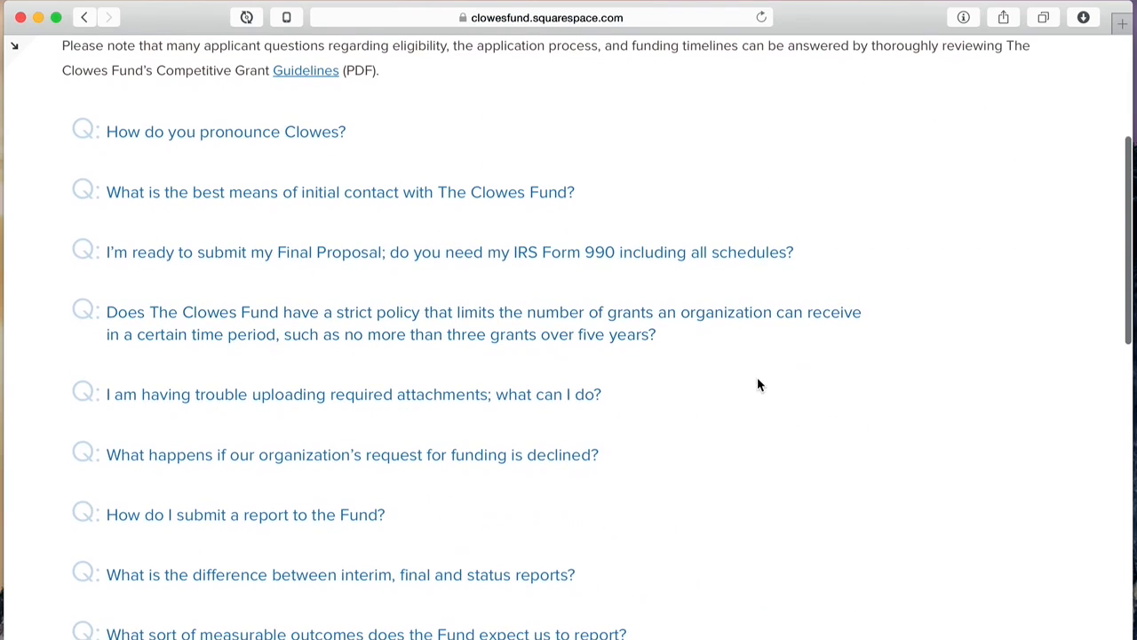
{"action": "left_click", "coordinate": [599, 254]}
{"action": "left_click", "coordinate": [599, 254]}
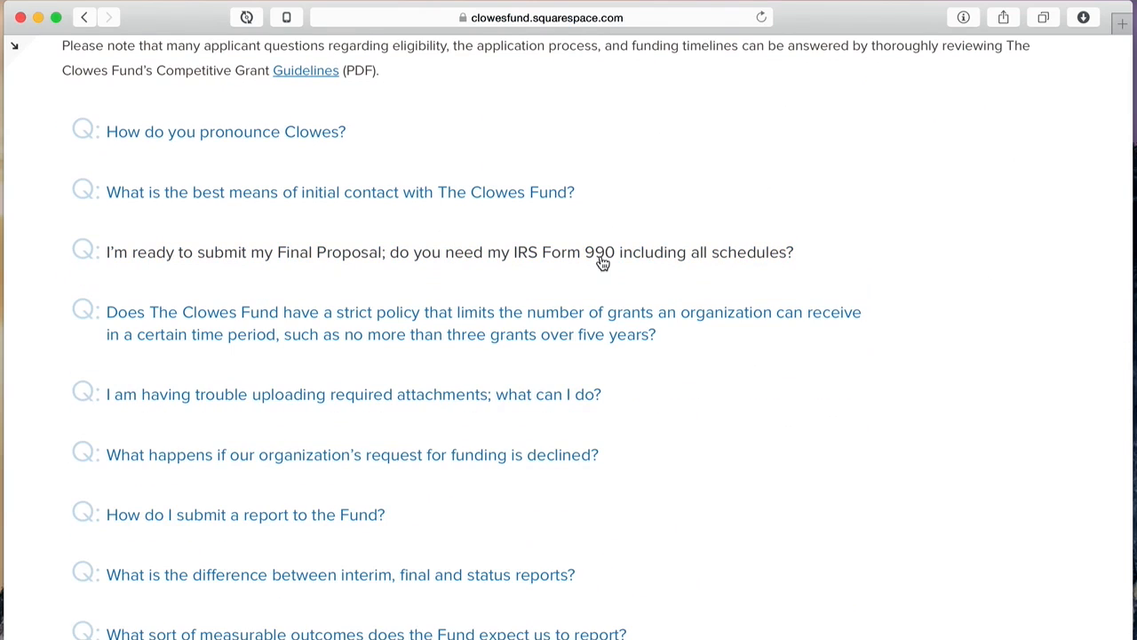
{"action": "scroll", "coordinate": [974, 293], "scroll_direction": "up", "scroll_amount": 4}
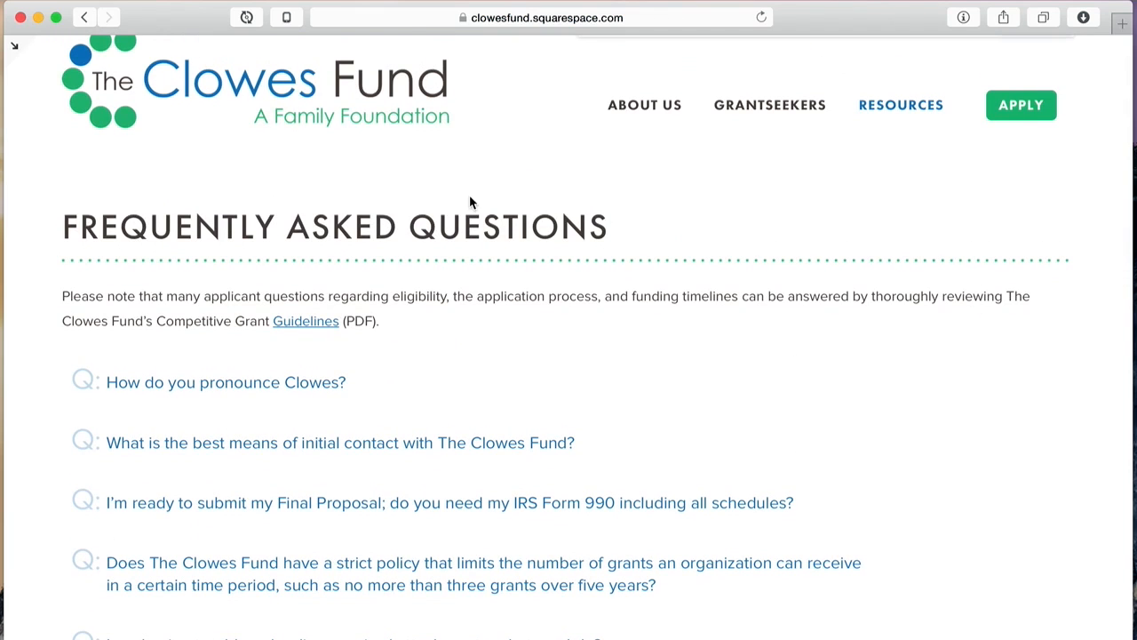
Step: Exit the preview and save the FAQ page with a One Sidebar layout
{"action": "left_click", "coordinate": [15, 45]}
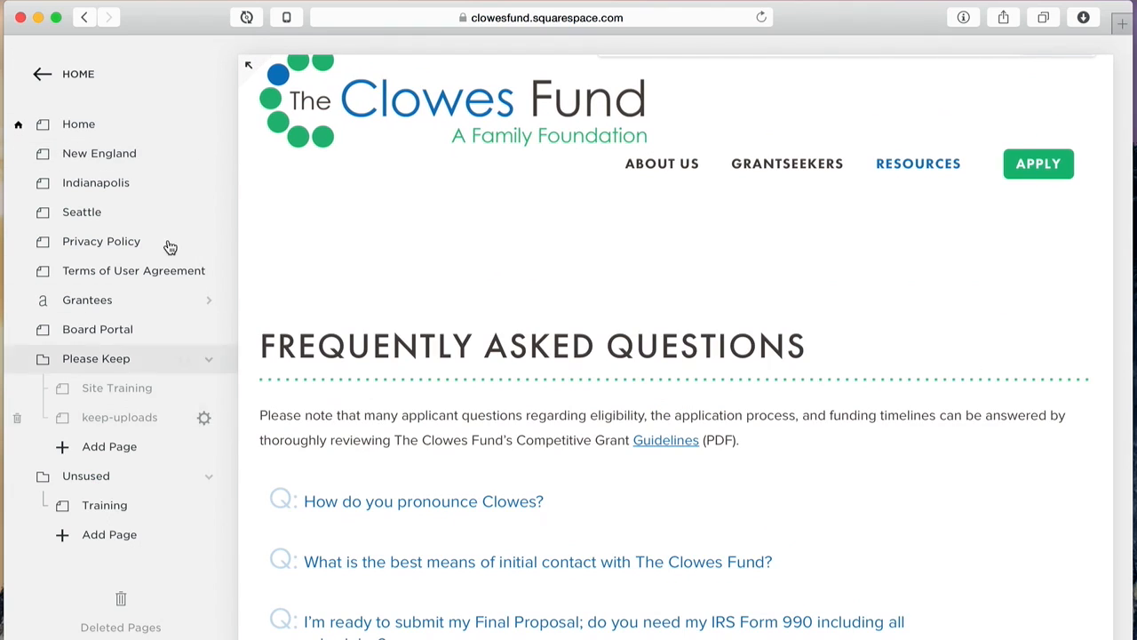
{"action": "scroll", "coordinate": [164, 221], "scroll_direction": "up", "scroll_amount": 10}
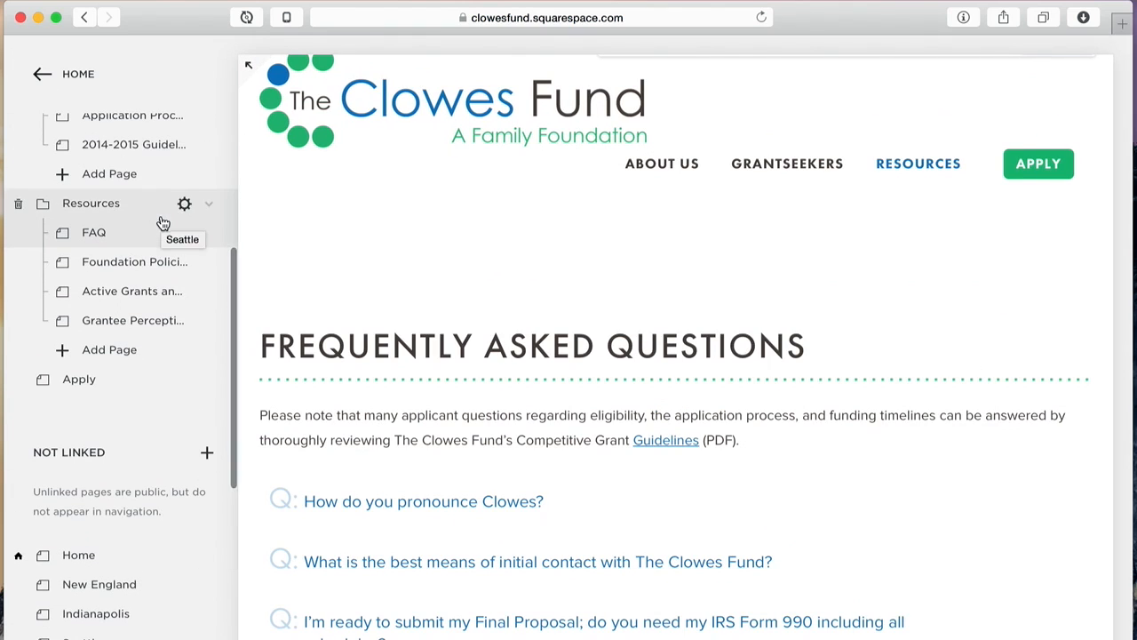
{"action": "left_click", "coordinate": [204, 234]}
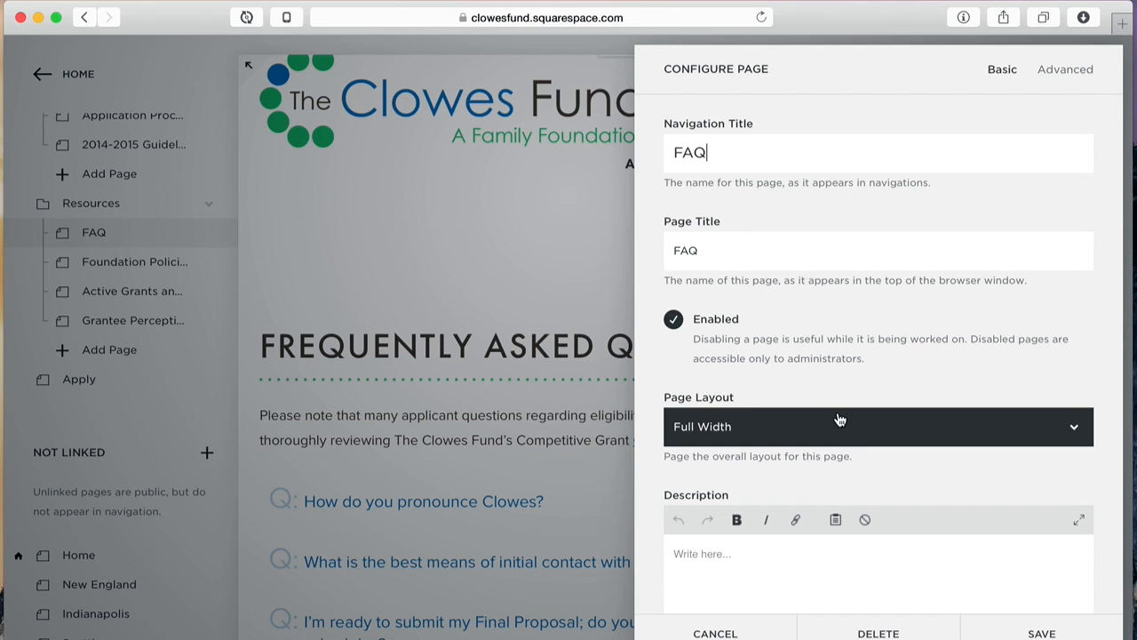
{"action": "left_click", "coordinate": [840, 420]}
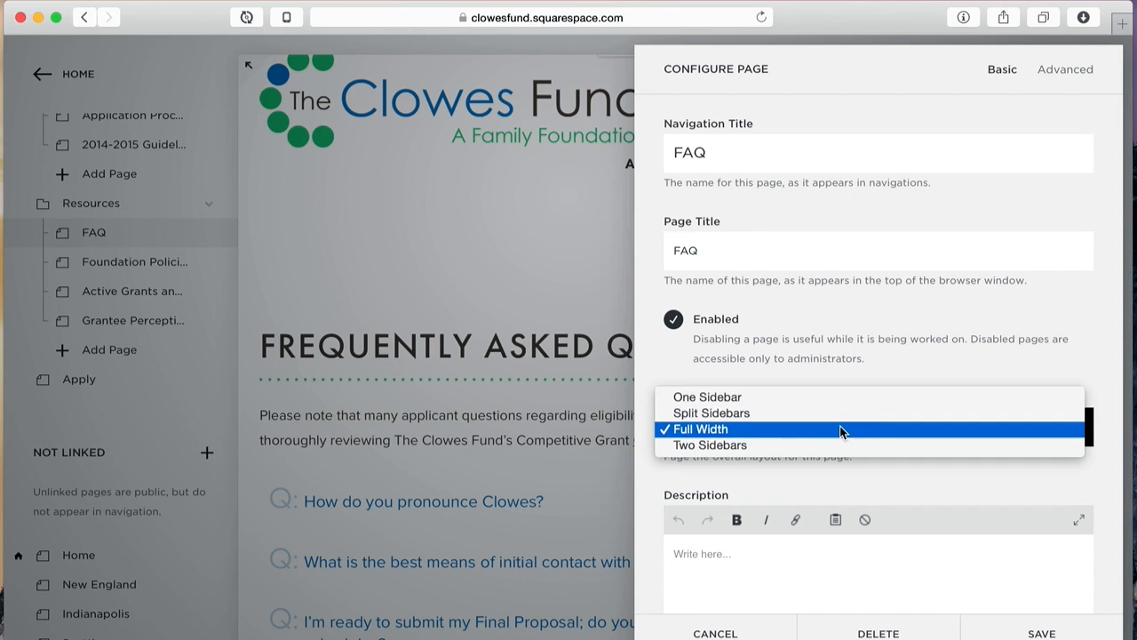
{"action": "left_click", "coordinate": [845, 397]}
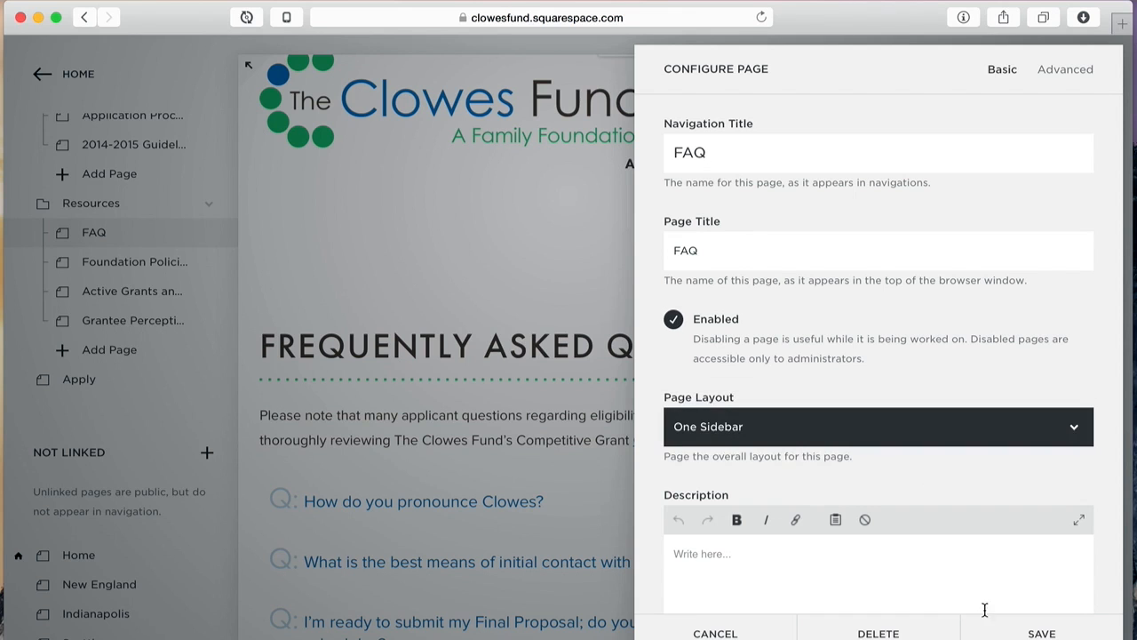
{"action": "left_click", "coordinate": [1031, 631]}
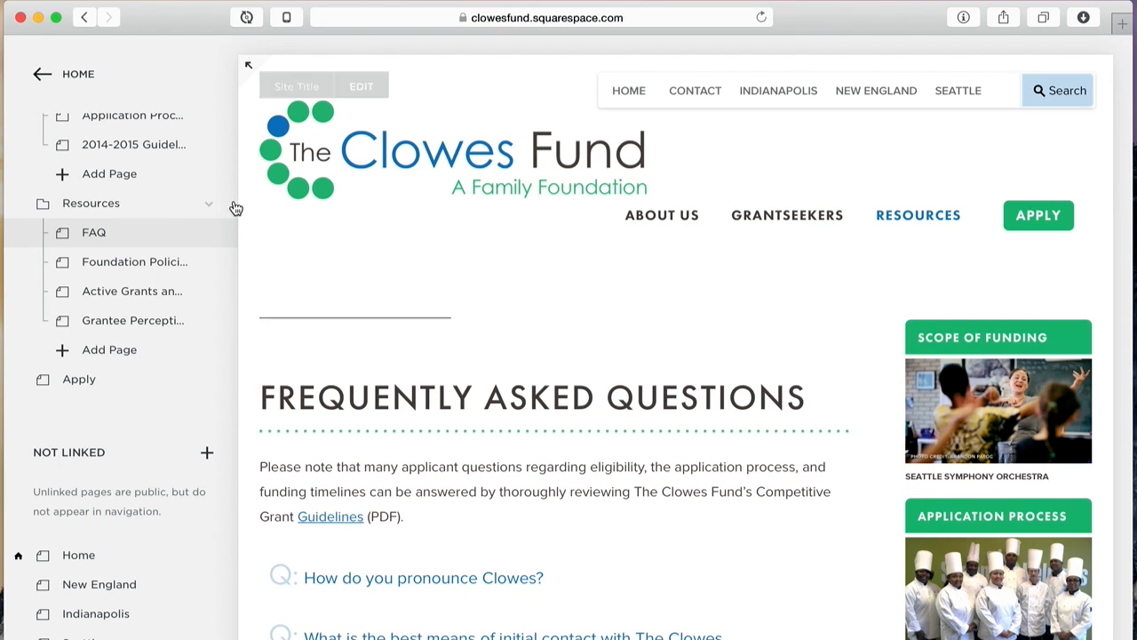
Step: Return the FAQ page to a saved Full Width layout, then go to the Training page
{"action": "left_click", "coordinate": [208, 233]}
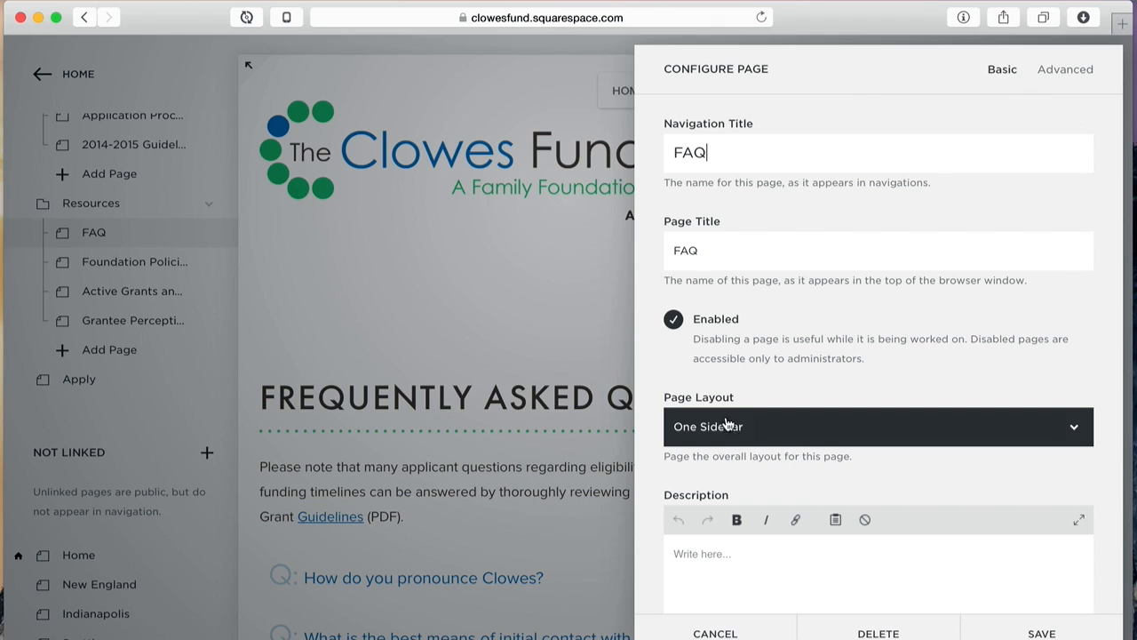
{"action": "left_click", "coordinate": [743, 434]}
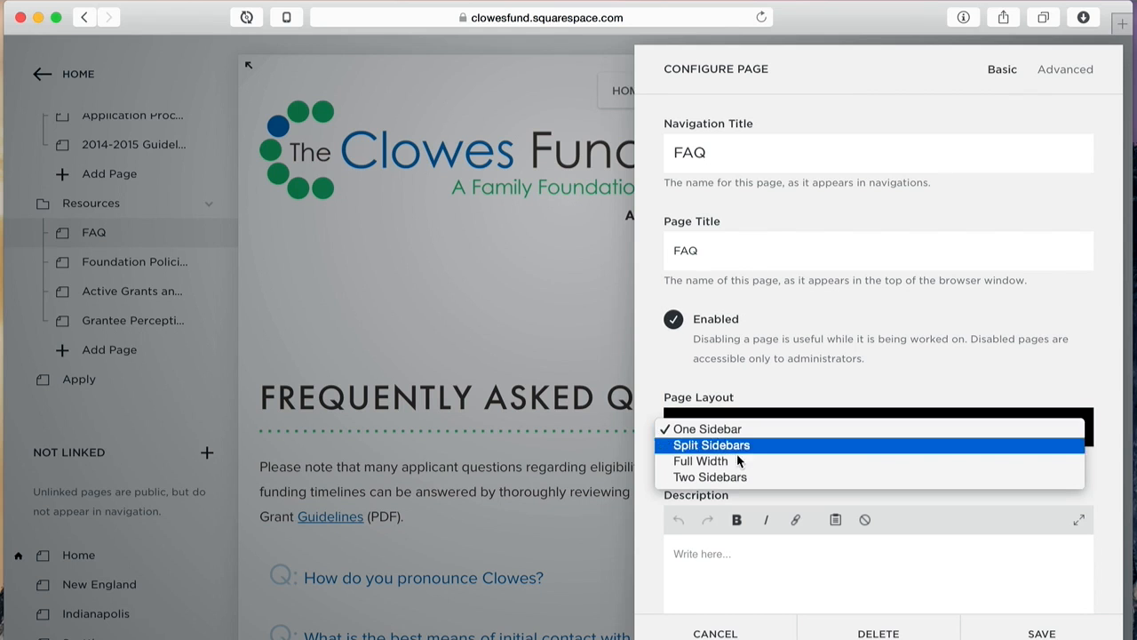
{"action": "left_click", "coordinate": [734, 463]}
{"action": "left_click", "coordinate": [1031, 631]}
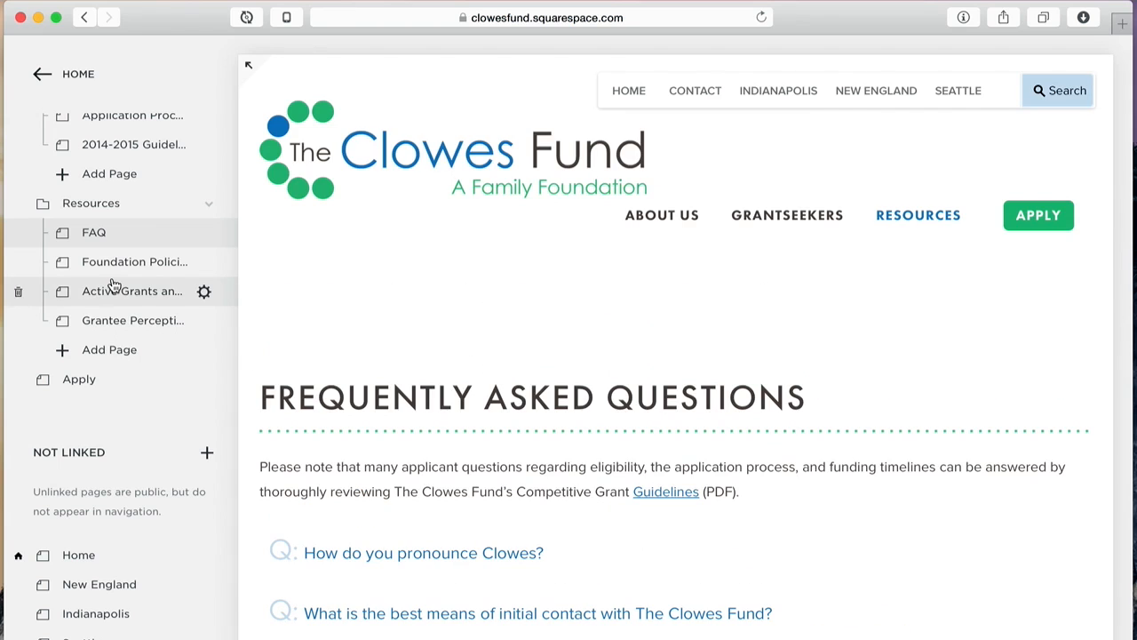
{"action": "scroll", "coordinate": [112, 287], "scroll_direction": "down", "scroll_amount": 10}
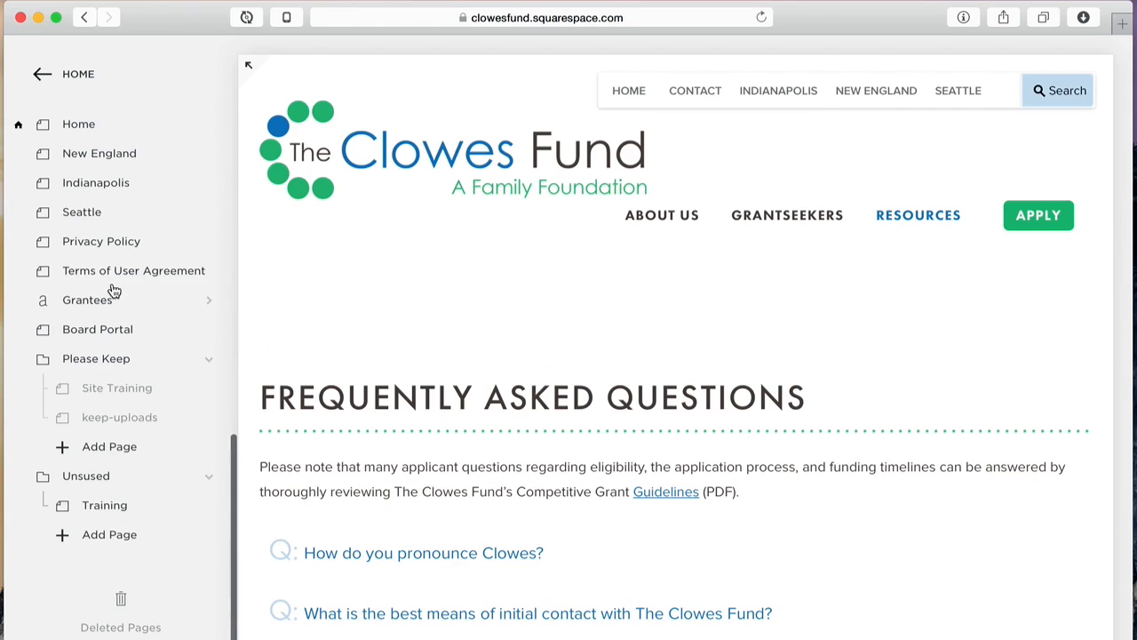
{"action": "left_click", "coordinate": [94, 503]}
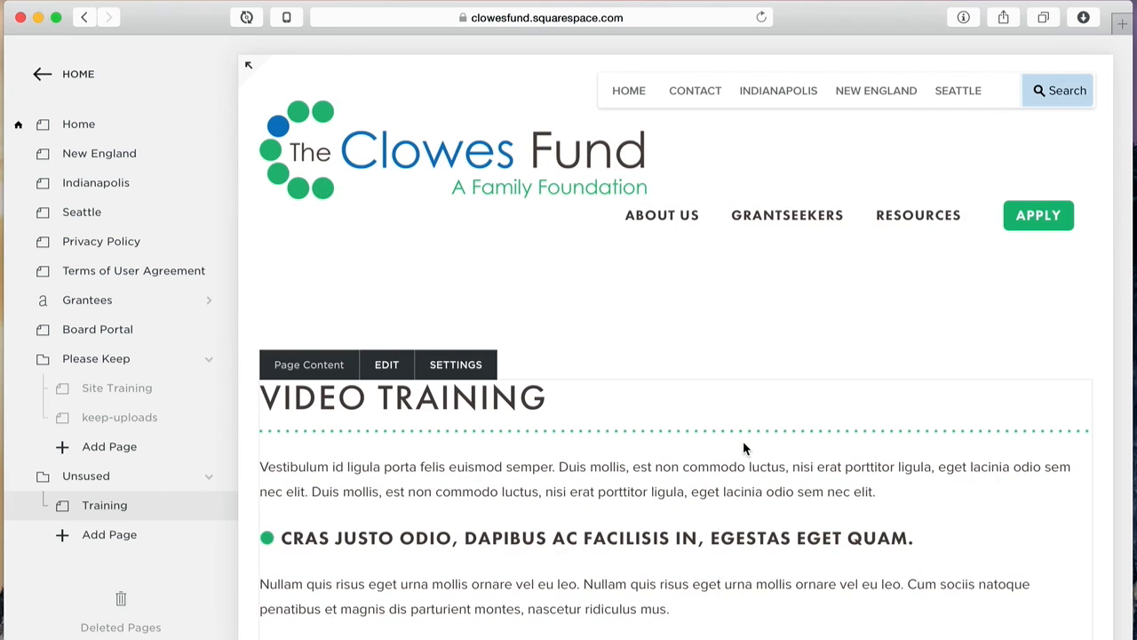
Step: Scroll through About Us > The Fund Family, then edit the Training page's main content block
{"action": "scroll", "coordinate": [733, 298], "scroll_direction": "down", "scroll_amount": 10}
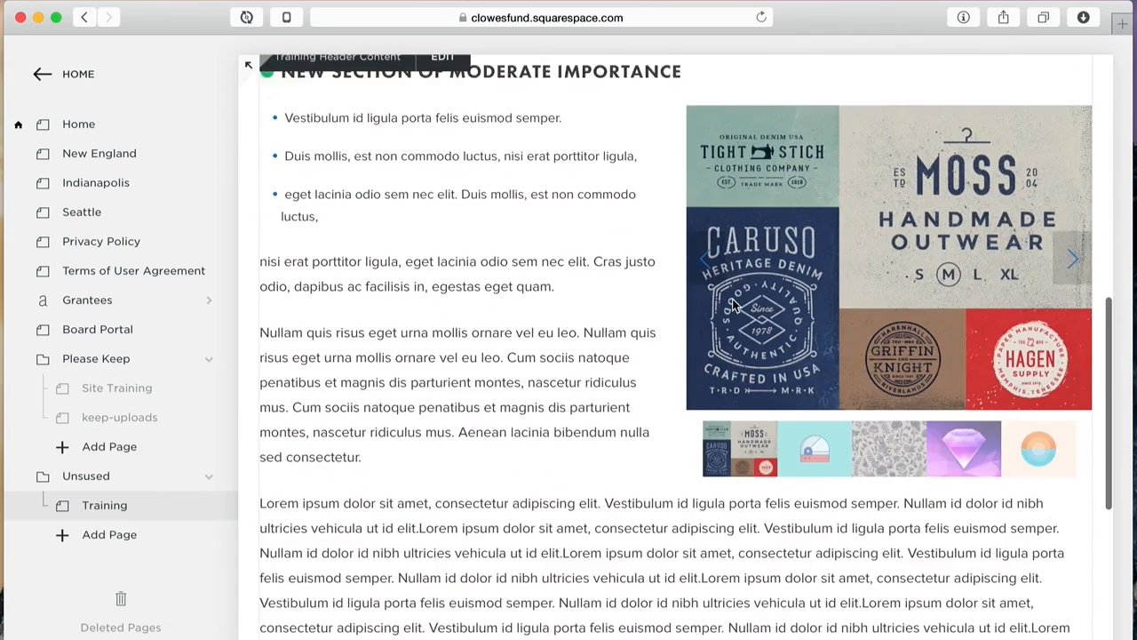
{"action": "scroll", "coordinate": [732, 297], "scroll_direction": "up", "scroll_amount": 15}
{"action": "mouse_move", "coordinate": [693, 218]}
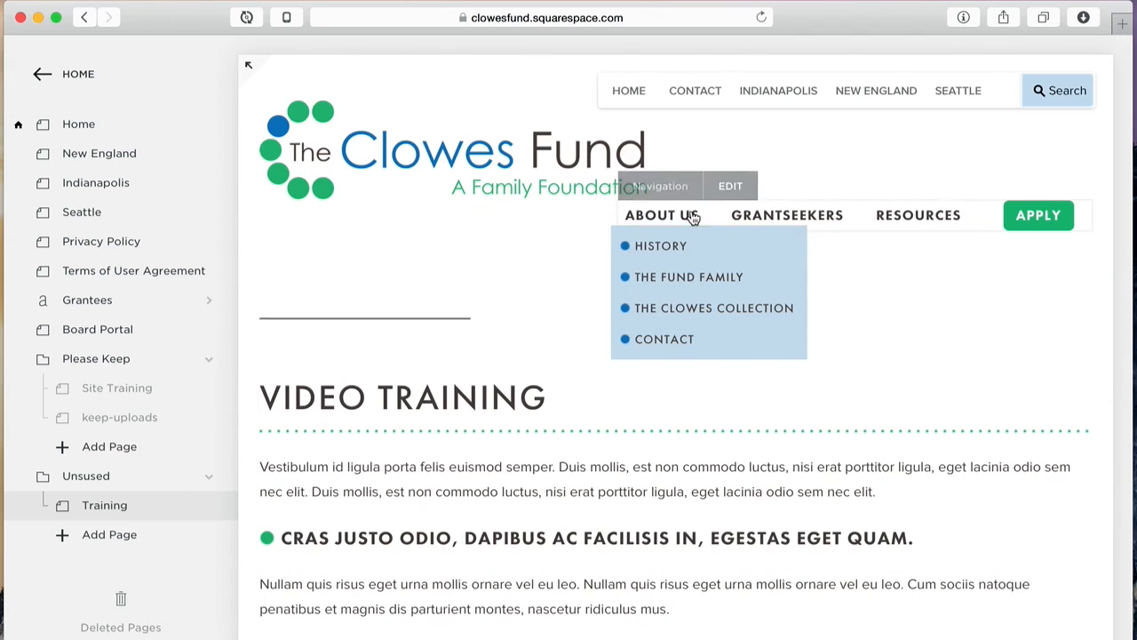
{"action": "left_click", "coordinate": [666, 277]}
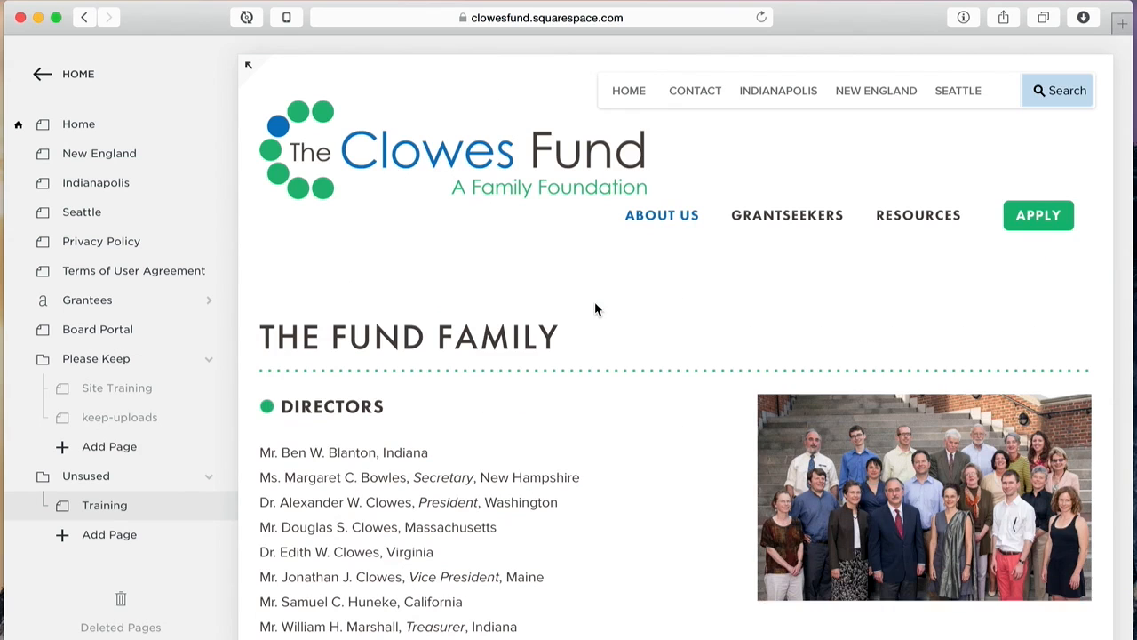
{"action": "scroll", "coordinate": [594, 309], "scroll_direction": "down", "scroll_amount": 3}
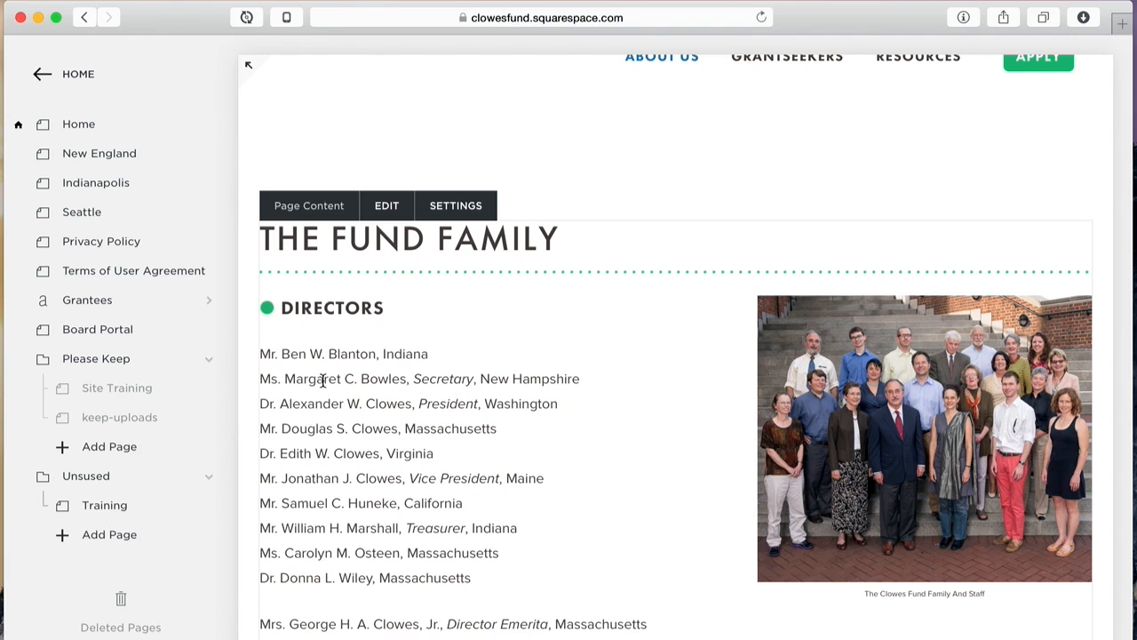
{"action": "scroll", "coordinate": [477, 471], "scroll_direction": "down", "scroll_amount": 4}
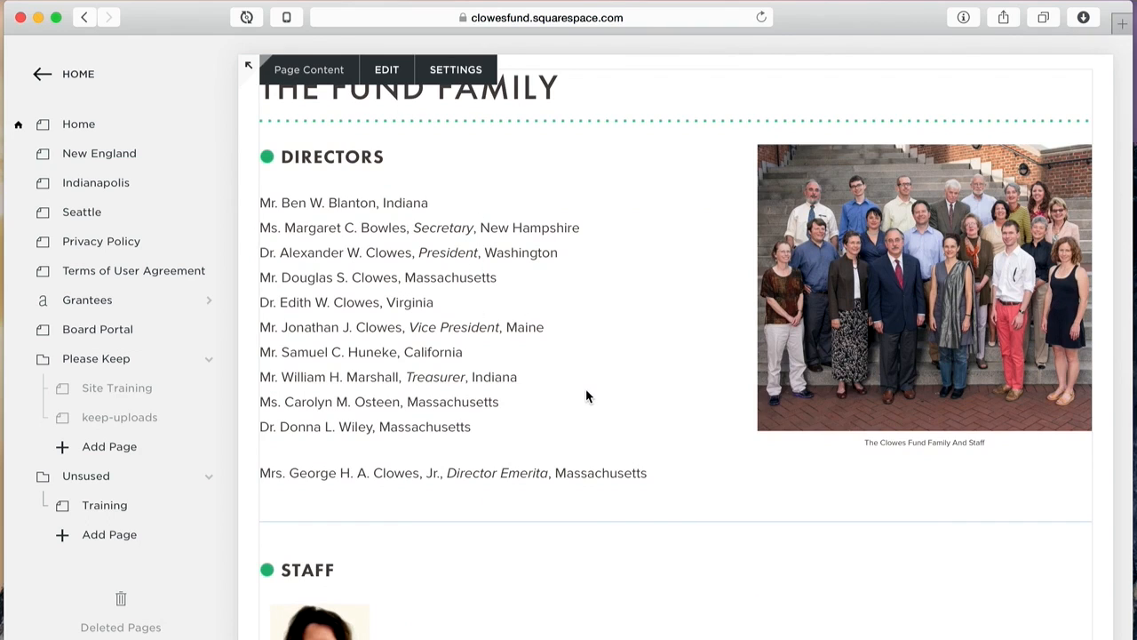
{"action": "scroll", "coordinate": [585, 396], "scroll_direction": "down", "scroll_amount": 5}
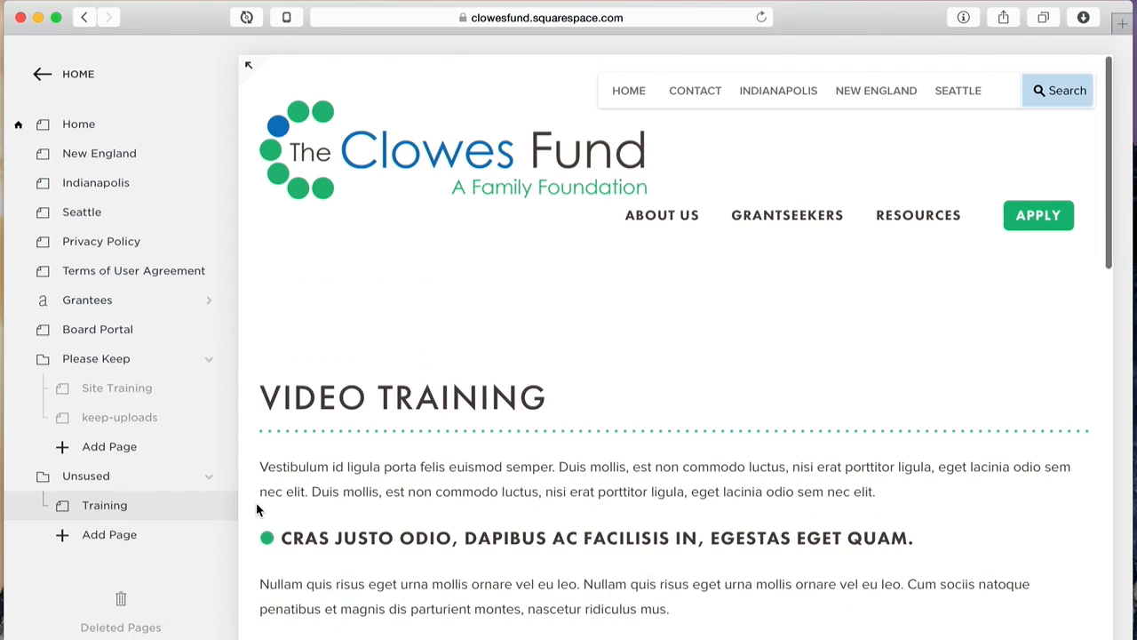
{"action": "mouse_move", "coordinate": [420, 422]}
{"action": "left_click", "coordinate": [386, 368]}
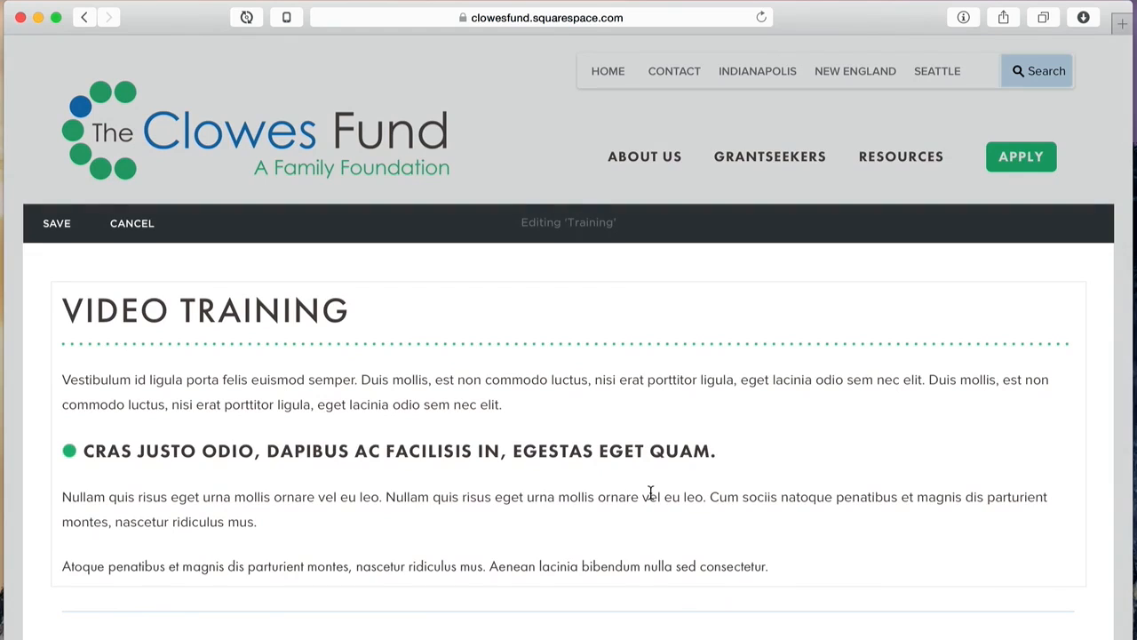
Step: Below the intro, add bulleted New P, Break, Break lines and a 'This' paragraph with pasted Lorem ipsum
{"action": "left_click", "coordinate": [619, 403]}
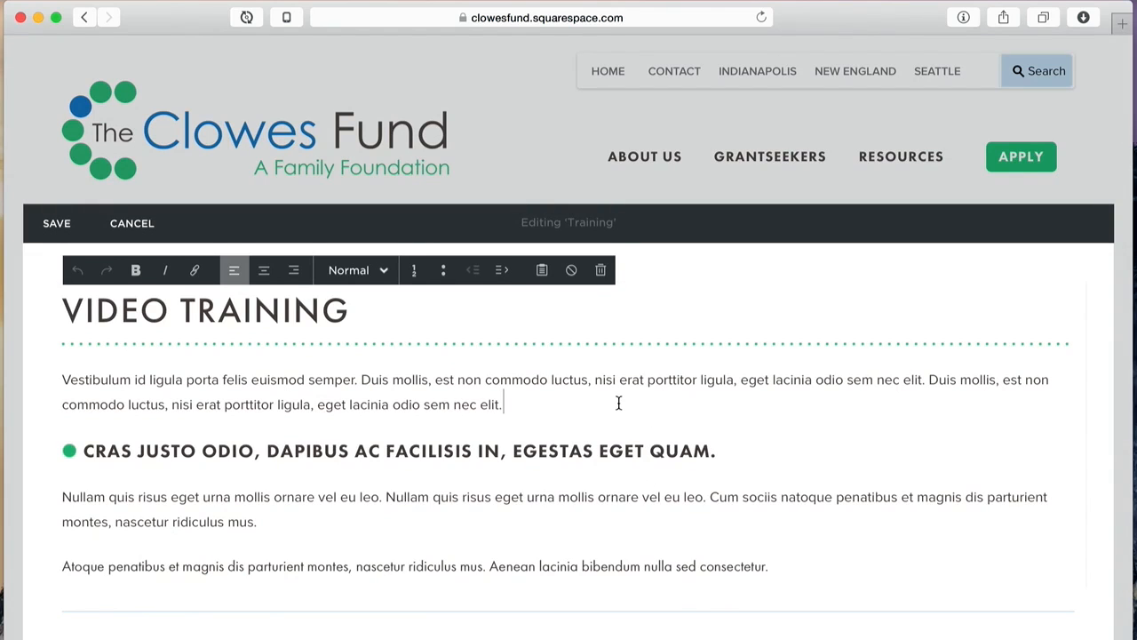
{"action": "key", "text": "Return"}
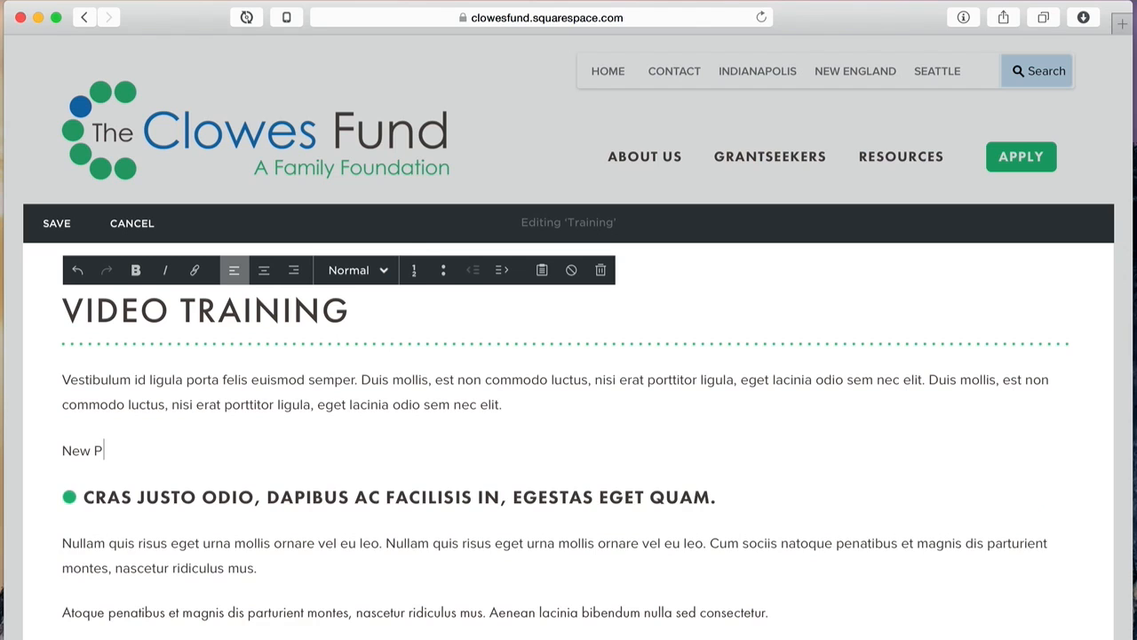
{"action": "key", "text": "Return"}
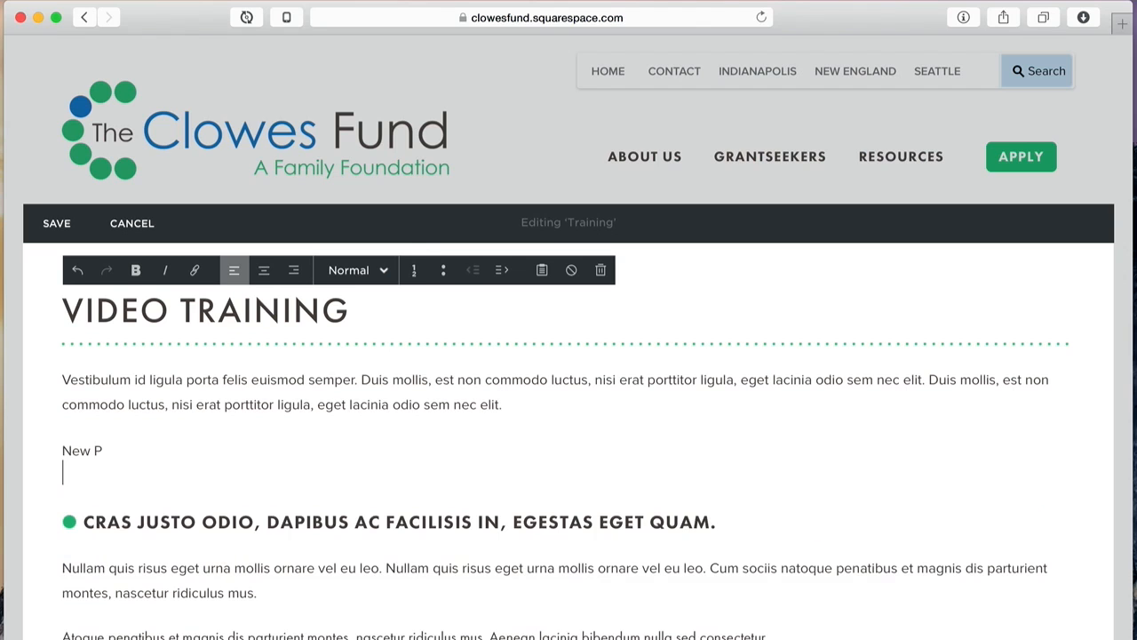
{"action": "type", "text": "Break"}
{"action": "key", "text": "shift+Return"}
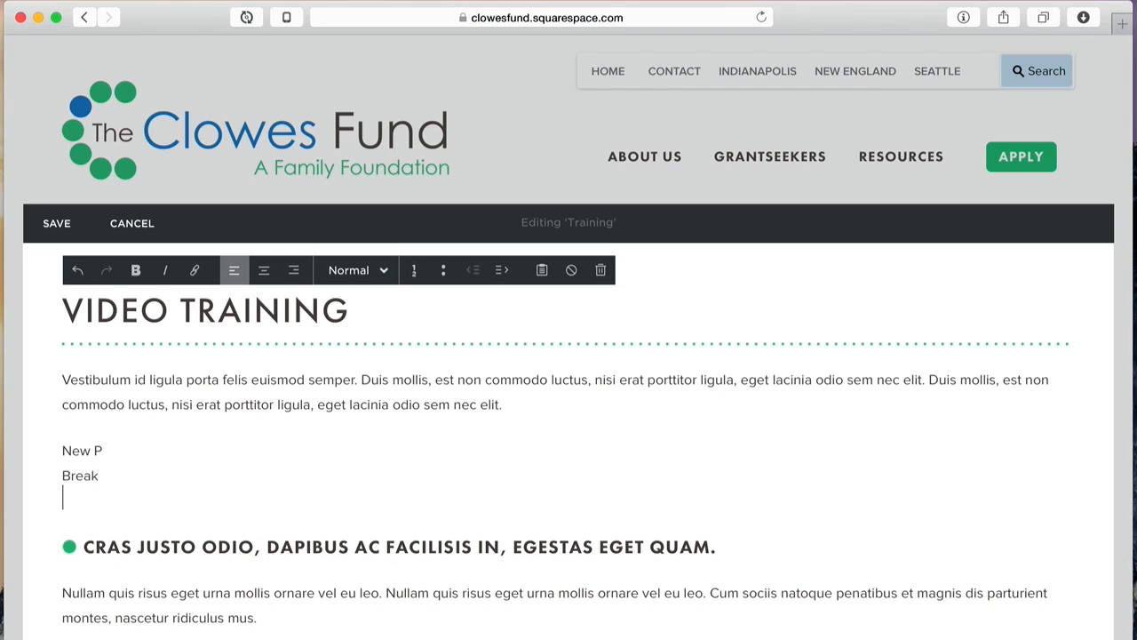
{"action": "type", "text": "Break"}
{"action": "key", "text": "Return"}
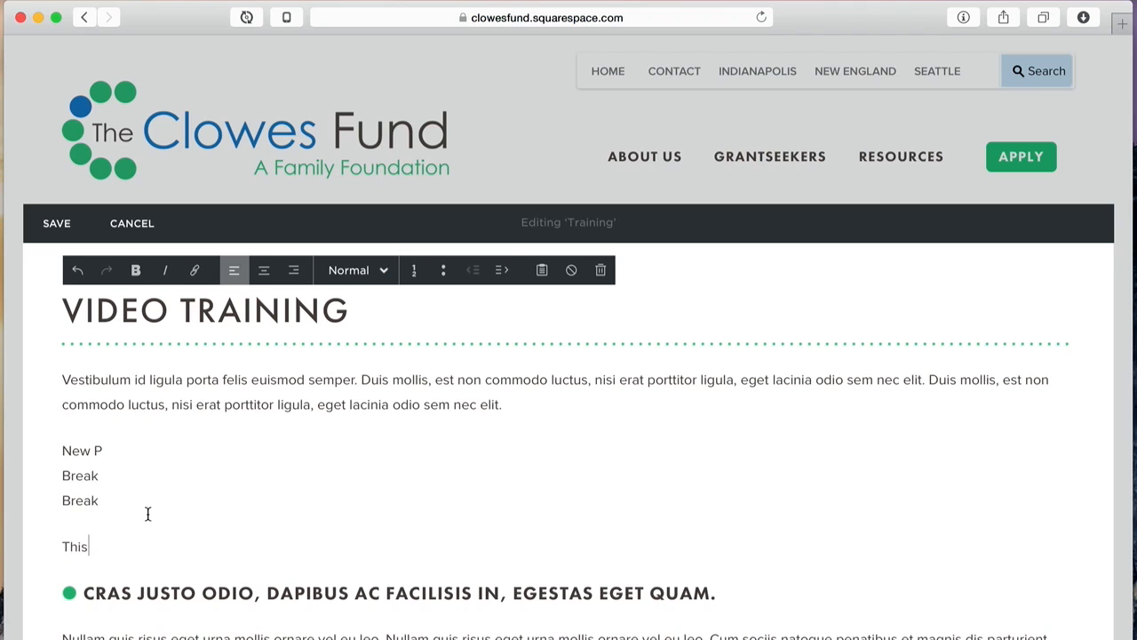
{"action": "type", "text": "Lorem ipsum dolor sit amet, consectetur adipiscing elit. Vestibulum id ligula porta felis euismod semper. Nullam id dolor id nibh ultricies vehicula ut id elit."}
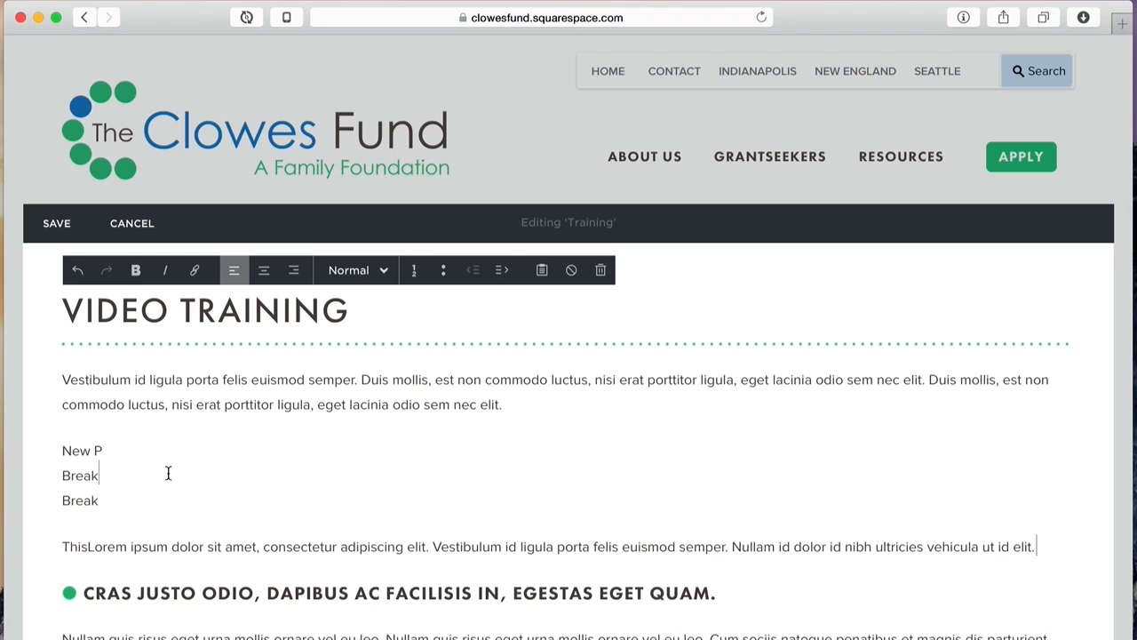
{"action": "left_click_drag", "start_coordinate": [91, 500], "coordinate": [38, 458]}
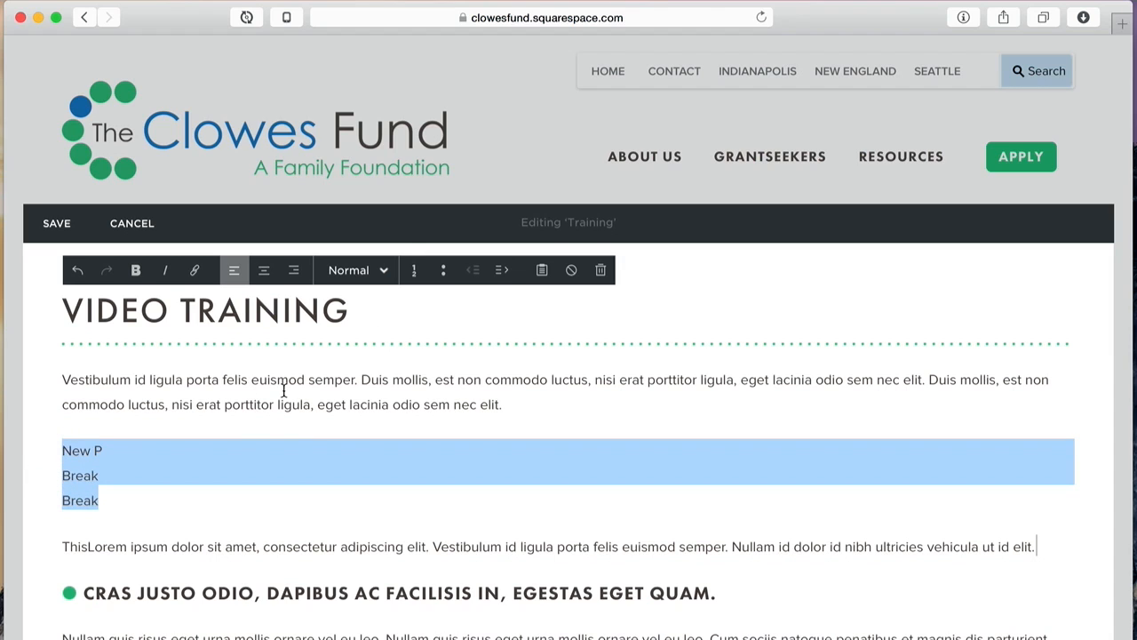
{"action": "left_click", "coordinate": [444, 281]}
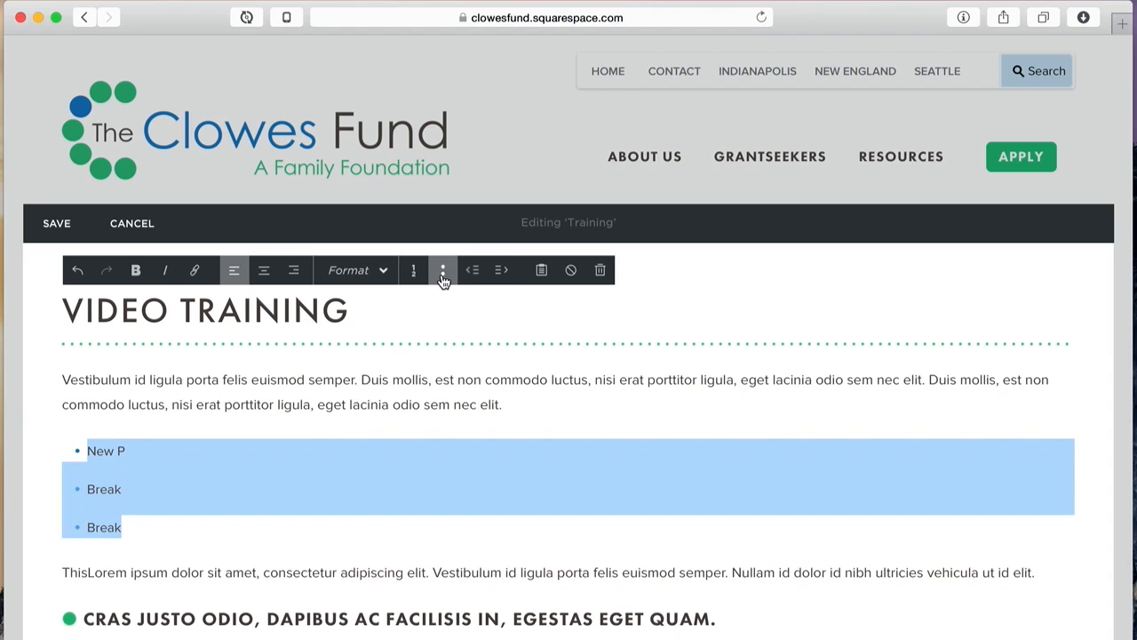
Step: Rejoin and split the bullets, pulling the ThisLorem paragraph into the list
{"action": "left_click", "coordinate": [253, 440]}
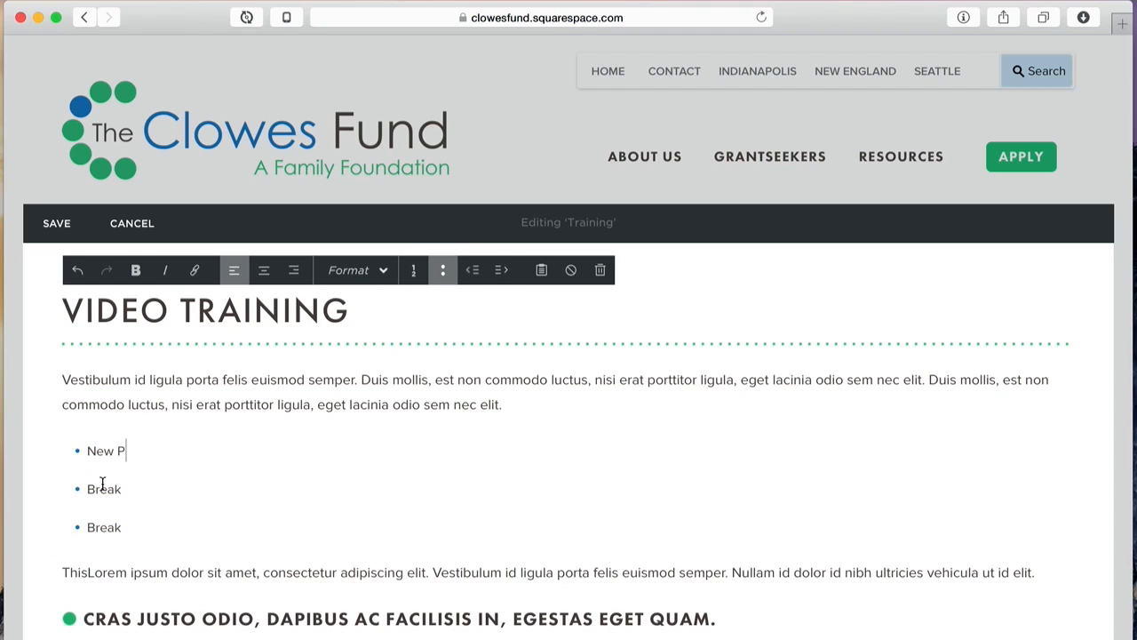
{"action": "key", "text": "Delete"}
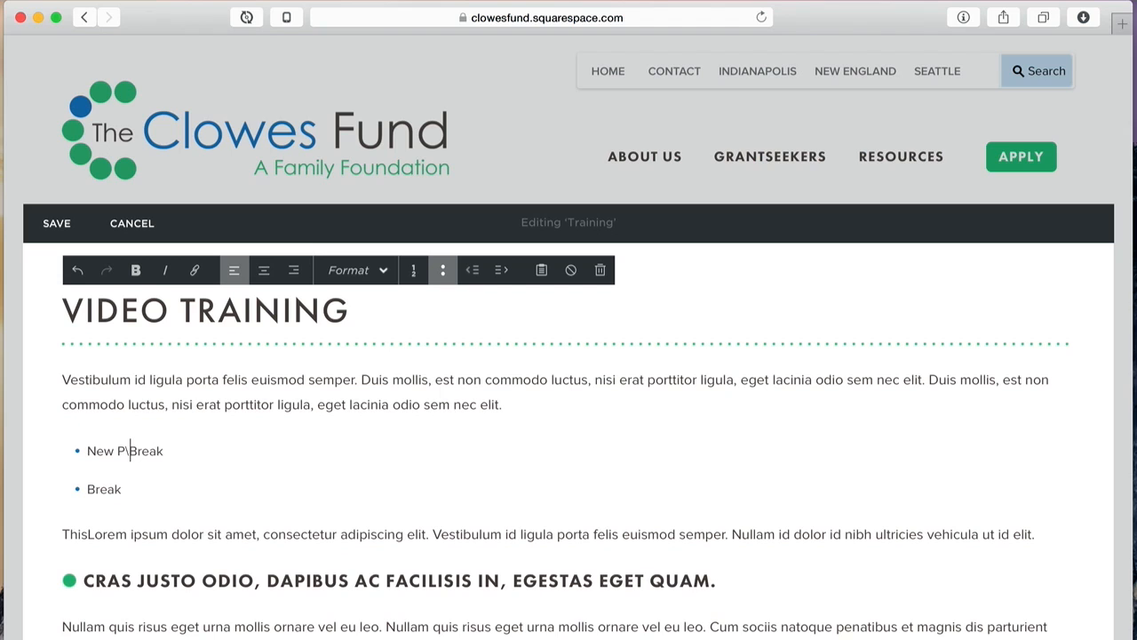
{"action": "key", "text": "Return"}
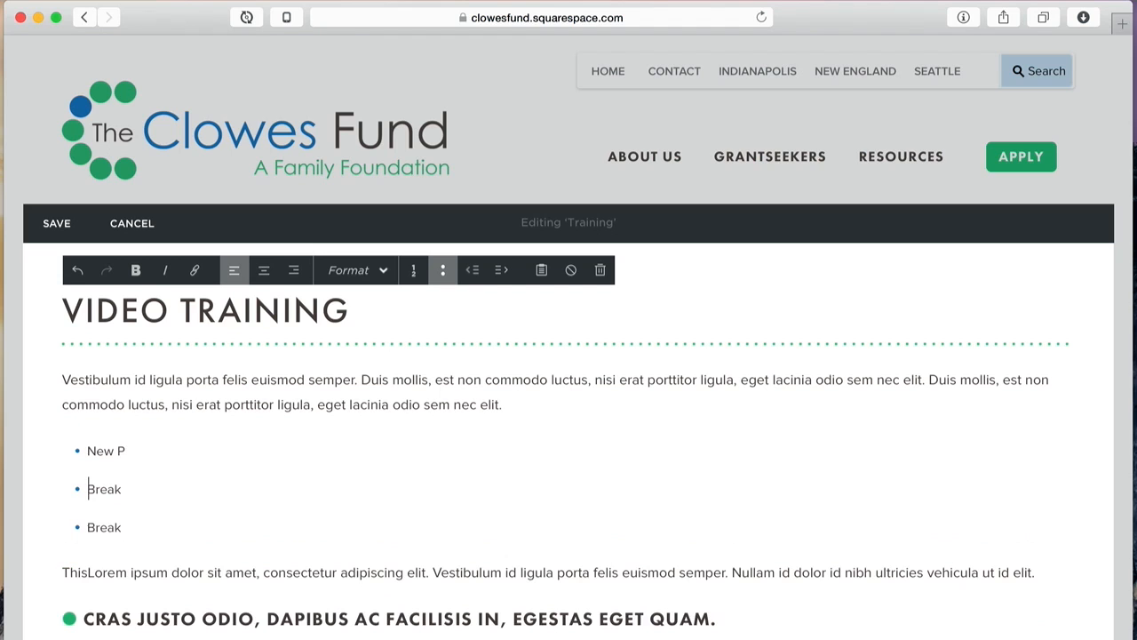
{"action": "left_click", "coordinate": [78, 572]}
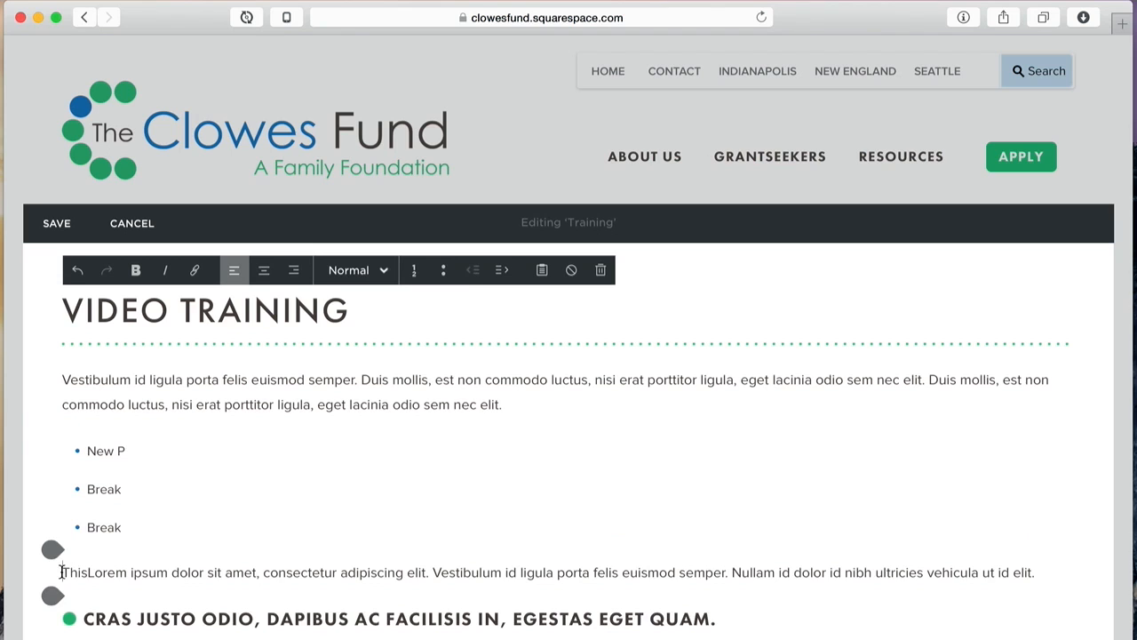
{"action": "key", "text": "BackSpace"}
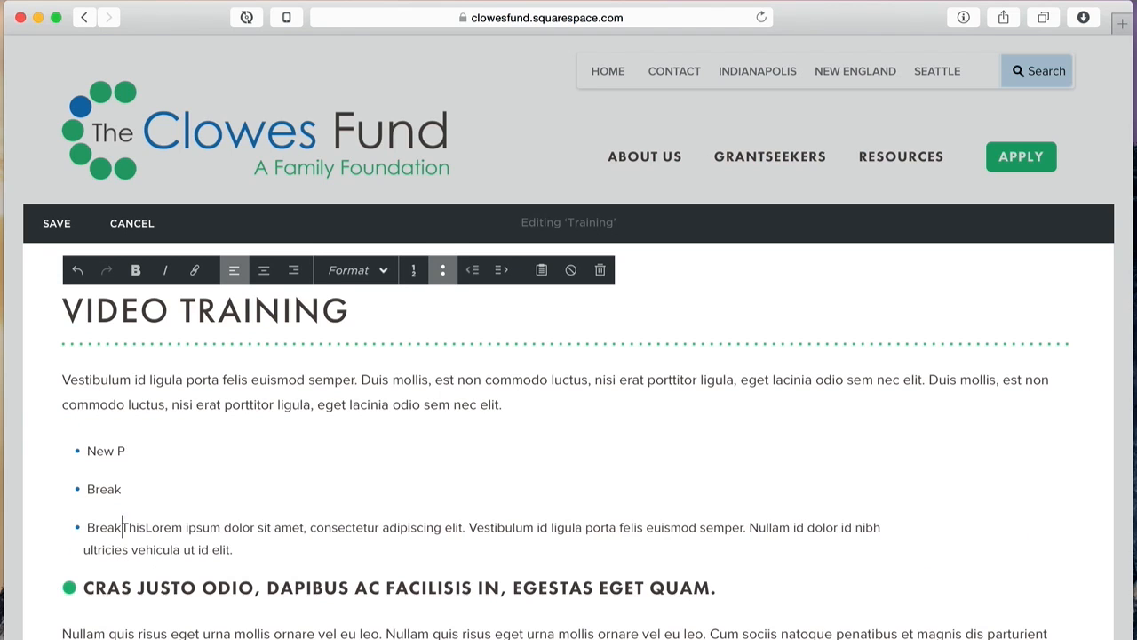
{"action": "key", "text": "Return"}
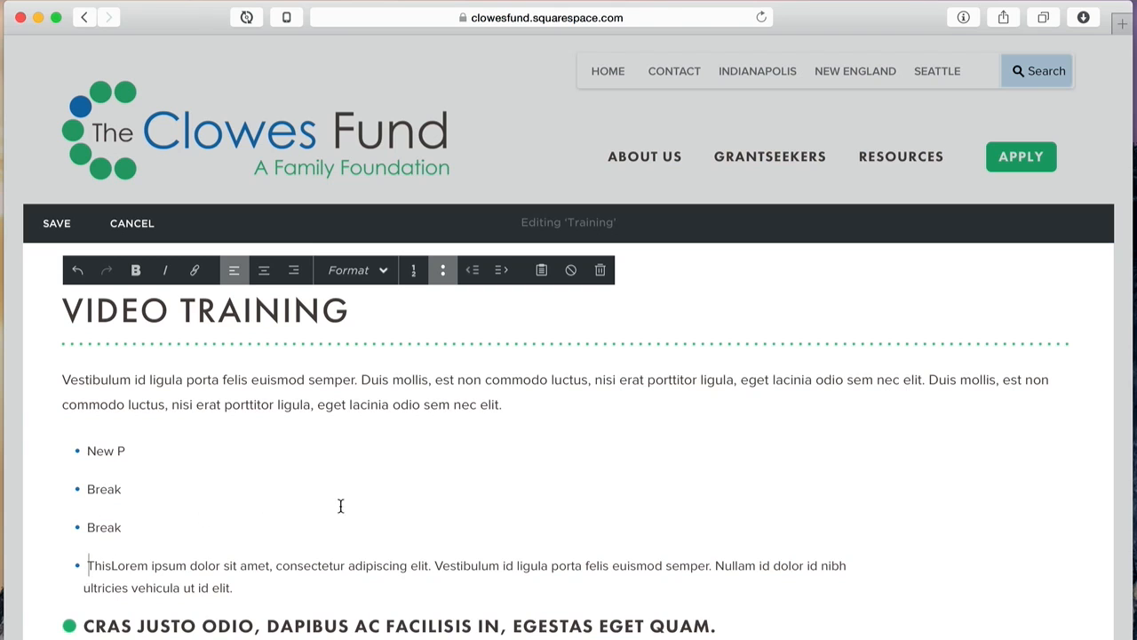
Step: Remove the bullets from all items and paste the Lorem ipsum sentence after the second Break
{"action": "scroll", "coordinate": [343, 487], "scroll_direction": "down", "scroll_amount": 2}
{"action": "left_click_drag", "start_coordinate": [265, 489], "coordinate": [51, 350]}
{"action": "key", "text": "super+c"}
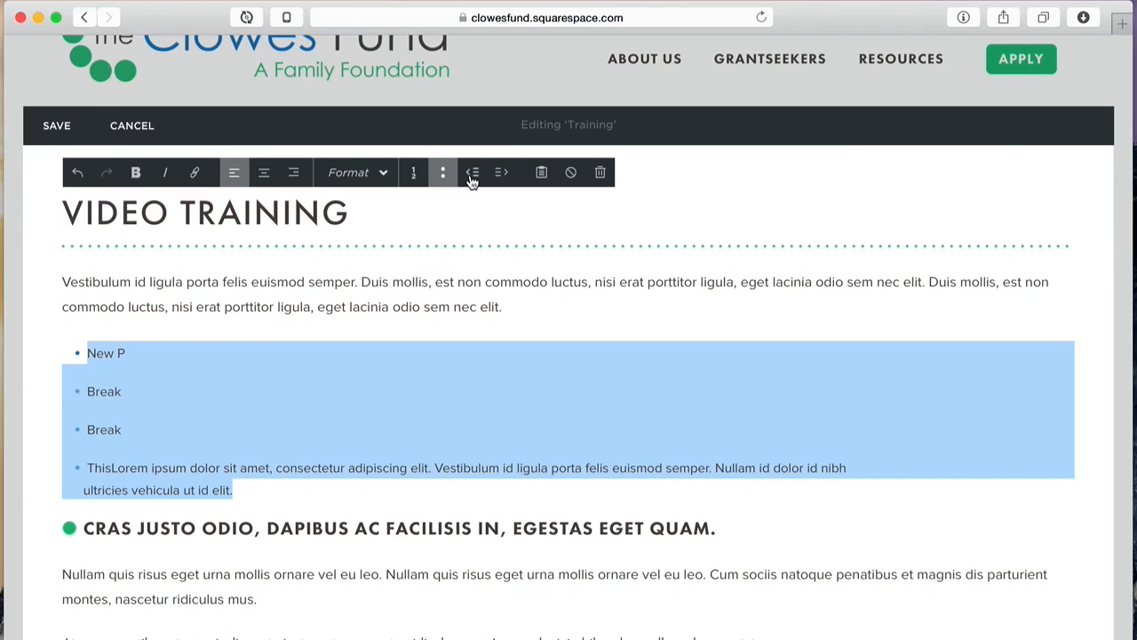
{"action": "left_click", "coordinate": [441, 174]}
{"action": "left_click", "coordinate": [379, 375]}
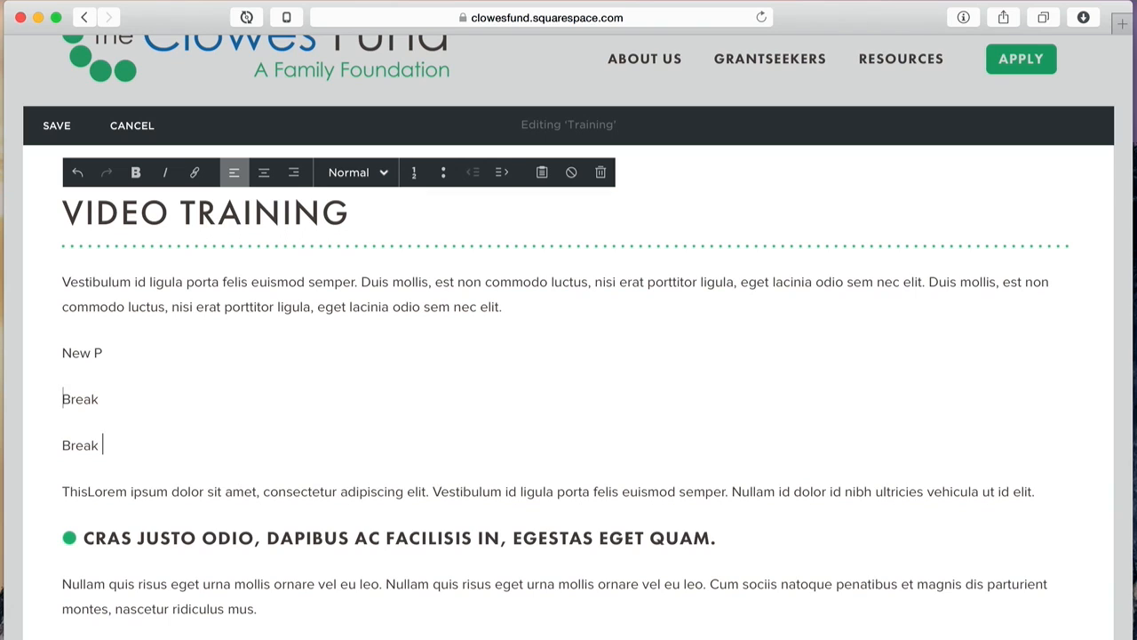
{"action": "key", "text": "super+v"}
{"action": "left_click", "coordinate": [166, 399]}
Step: Paste Lorem ipsum after the first Break and New P, then make the four paragraphs a numbered list
{"action": "key", "text": "super+v"}
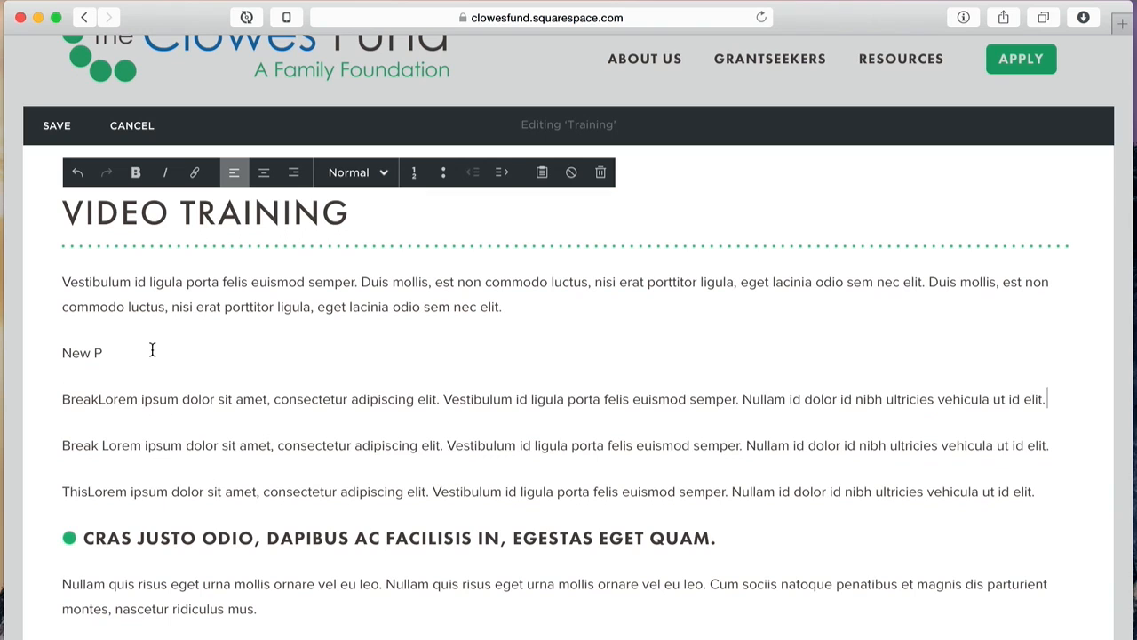
{"action": "left_click", "coordinate": [152, 349]}
{"action": "key", "text": "super+v"}
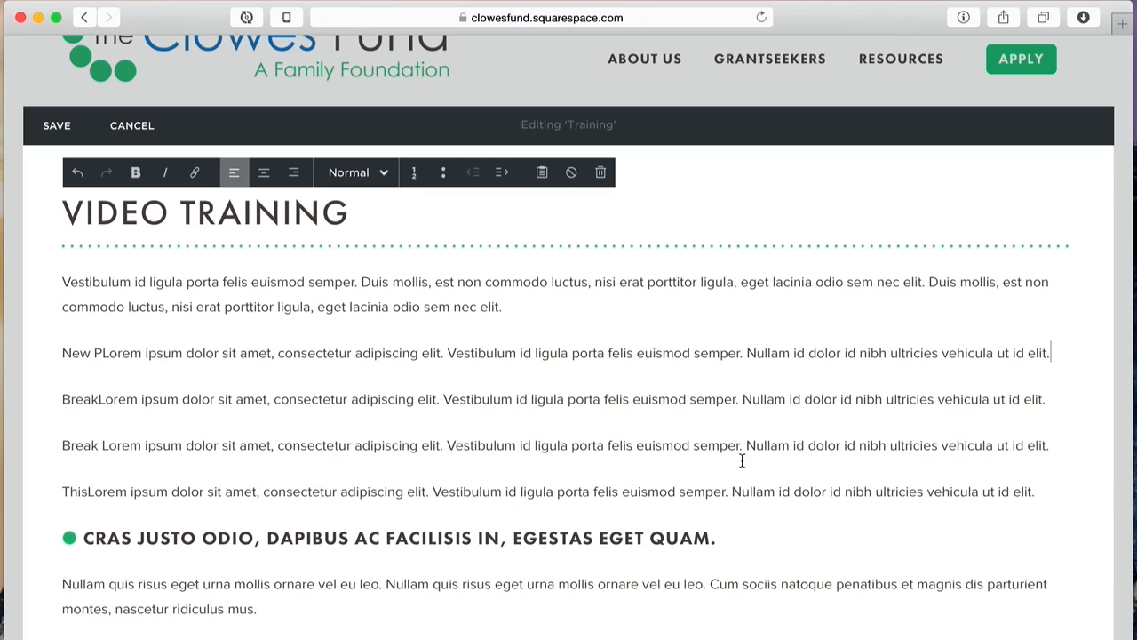
{"action": "left_click_drag", "start_coordinate": [1063, 492], "coordinate": [59, 353]}
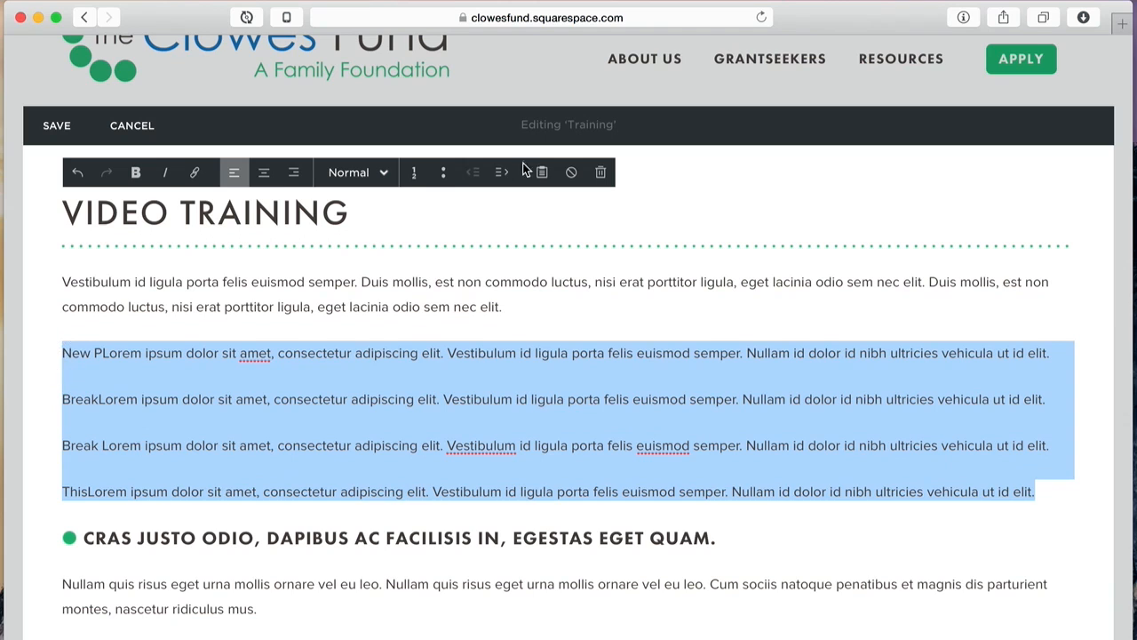
{"action": "left_click", "coordinate": [413, 173]}
{"action": "left_click", "coordinate": [656, 284]}
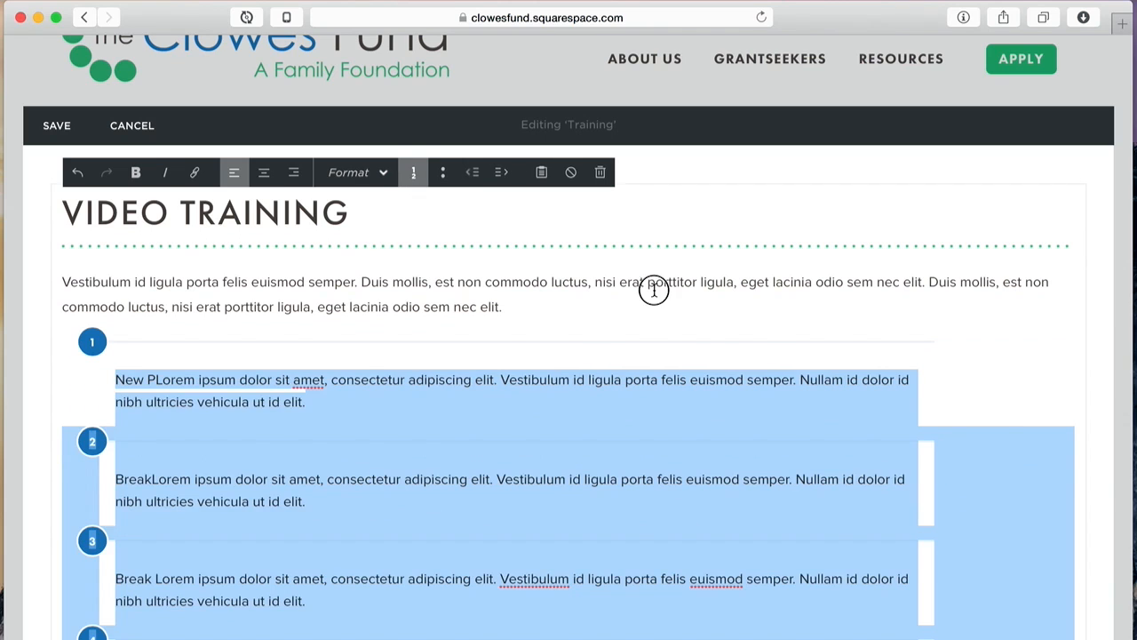
Step: Undo the latest three edits to the numbered list from the end of item 2
{"action": "scroll", "coordinate": [662, 289], "scroll_direction": "down", "scroll_amount": 3}
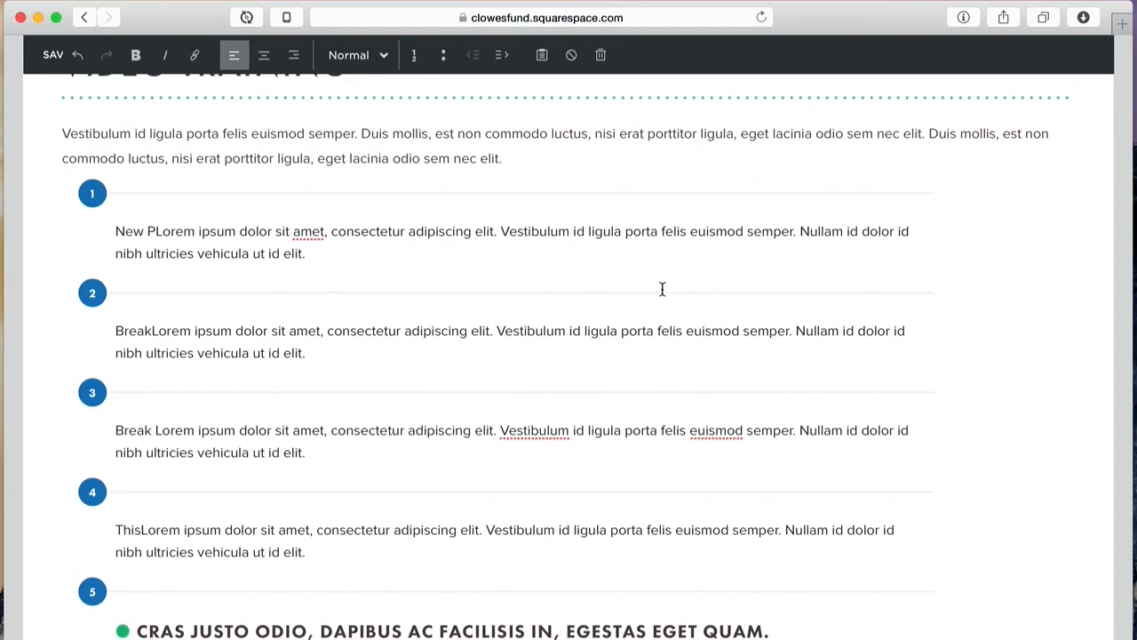
{"action": "scroll", "coordinate": [662, 289], "scroll_direction": "up", "scroll_amount": 1}
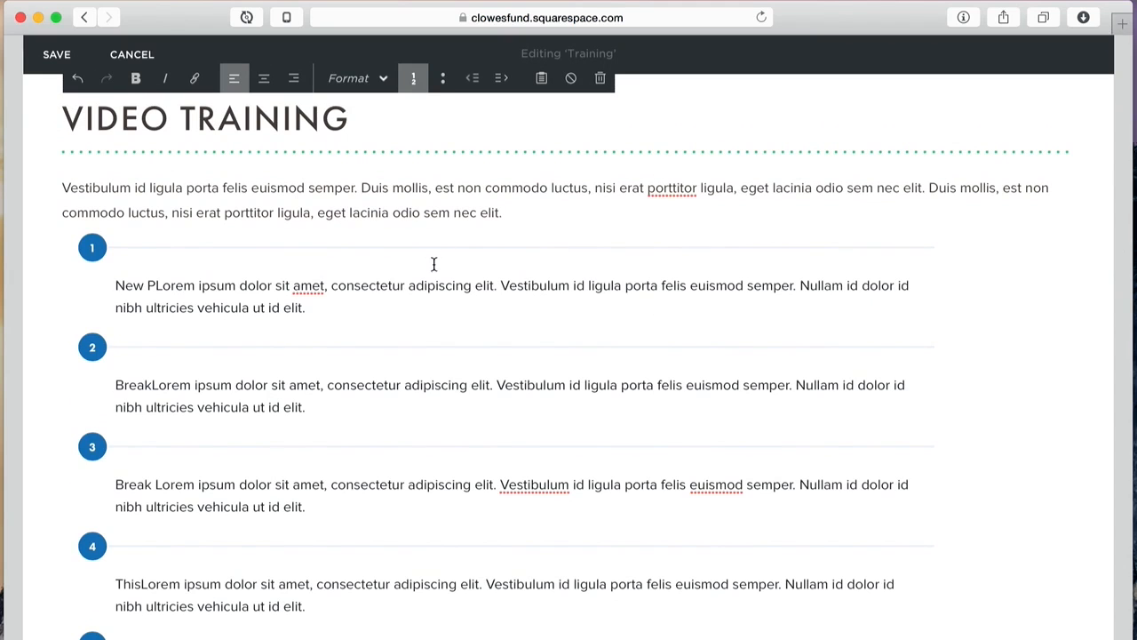
{"action": "scroll", "coordinate": [442, 302], "scroll_direction": "down", "scroll_amount": 10}
{"action": "scroll", "coordinate": [443, 302], "scroll_direction": "up", "scroll_amount": 8}
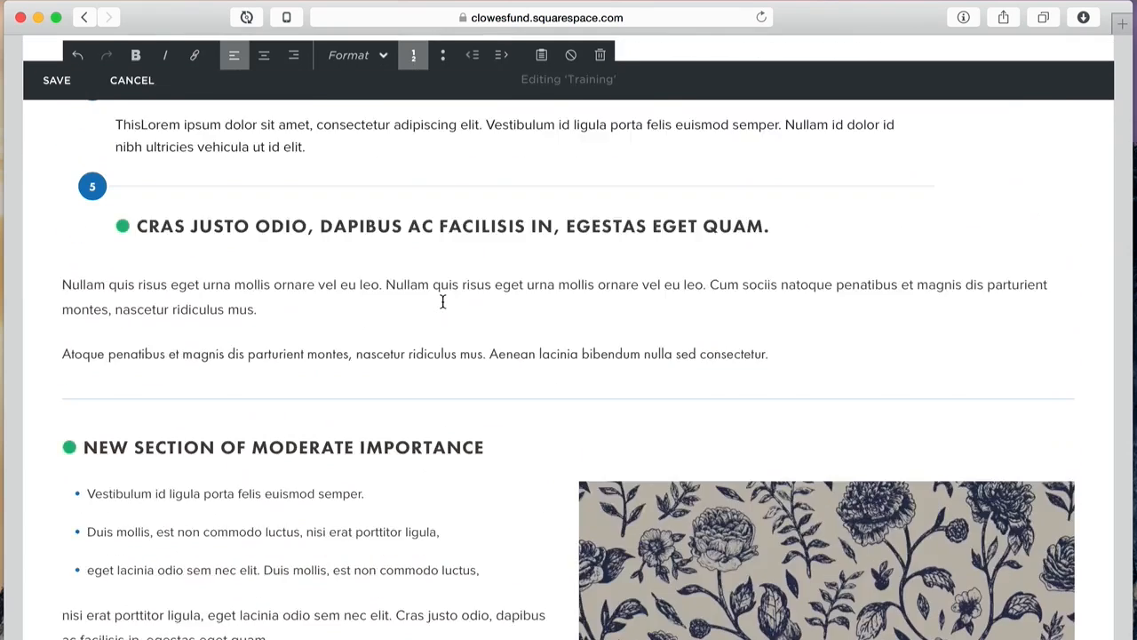
{"action": "left_click", "coordinate": [343, 269]}
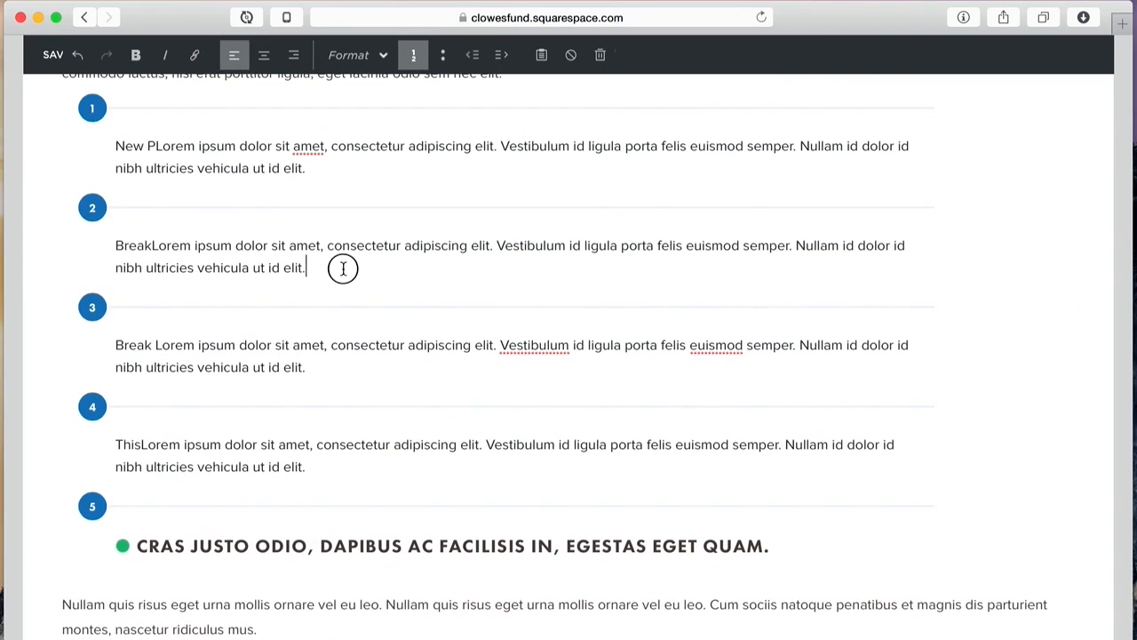
{"action": "scroll", "coordinate": [360, 397], "scroll_direction": "down", "scroll_amount": 1}
{"action": "scroll", "coordinate": [360, 397], "scroll_direction": "up", "scroll_amount": 3}
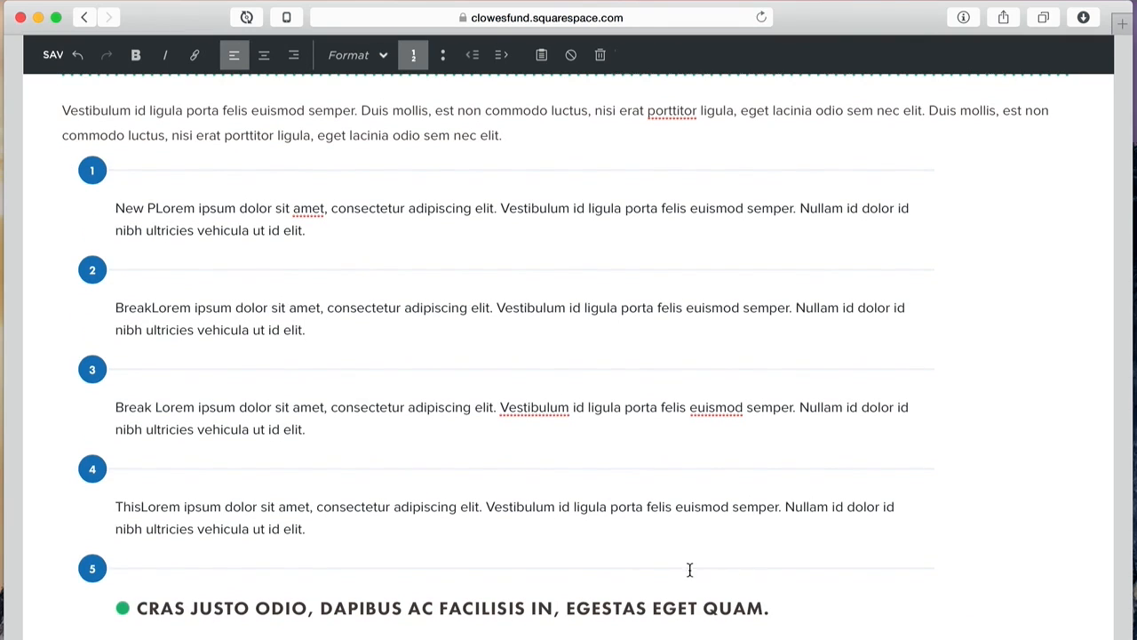
{"action": "left_click", "coordinate": [78, 56]}
{"action": "left_click", "coordinate": [82, 58]}
{"action": "left_click", "coordinate": [81, 58]}
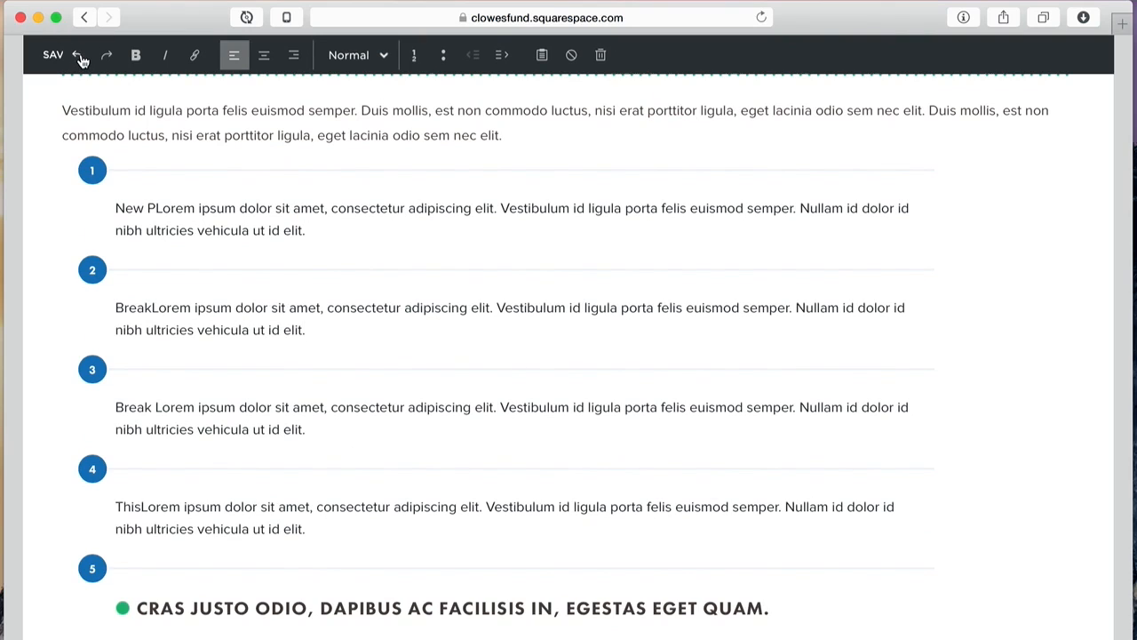
Step: Undo the numbered-list formatting and select the four former list paragraphs, New P through This
{"action": "left_click", "coordinate": [80, 56]}
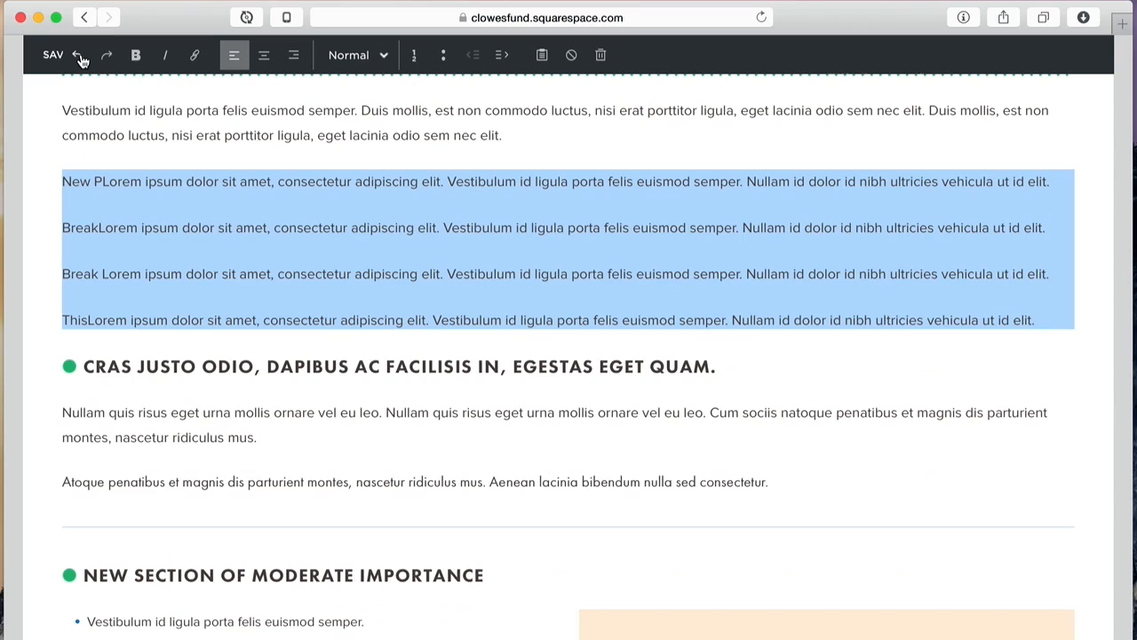
{"action": "left_click", "coordinate": [421, 256]}
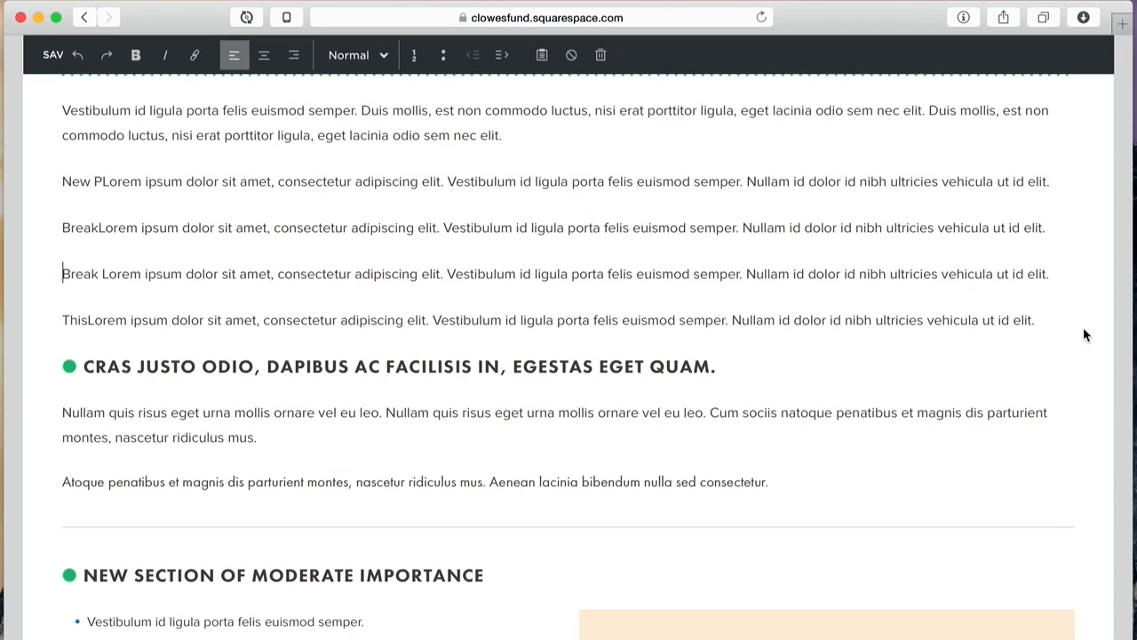
{"action": "left_click_drag", "start_coordinate": [1046, 317], "coordinate": [500, 168]}
{"action": "left_click", "coordinate": [372, 169]}
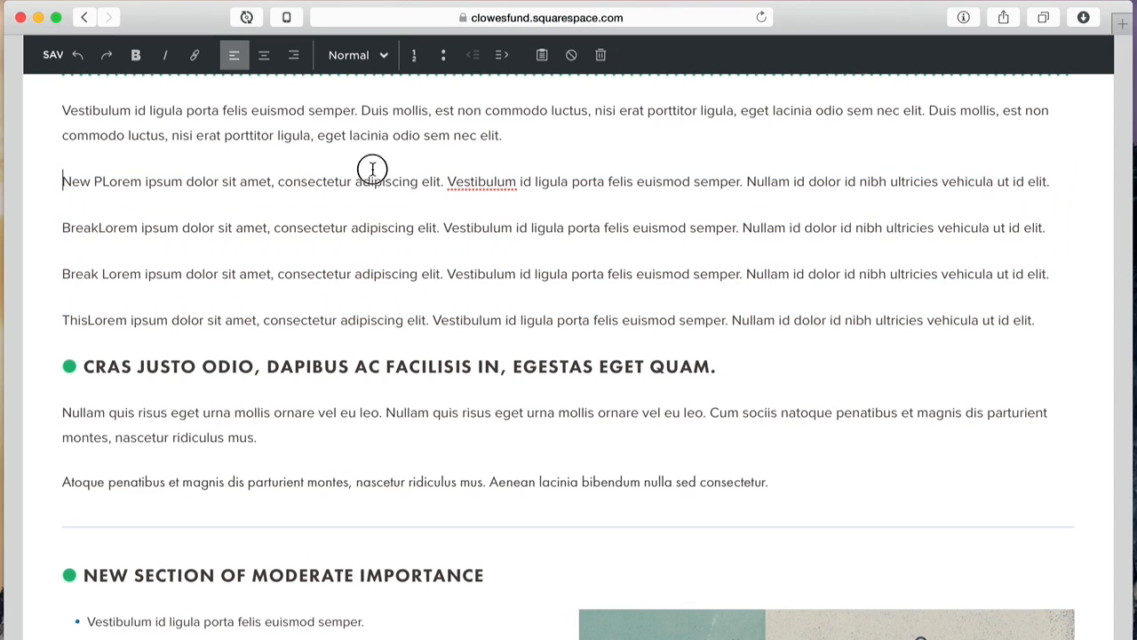
{"action": "left_click_drag", "start_coordinate": [63, 177], "coordinate": [1051, 316]}
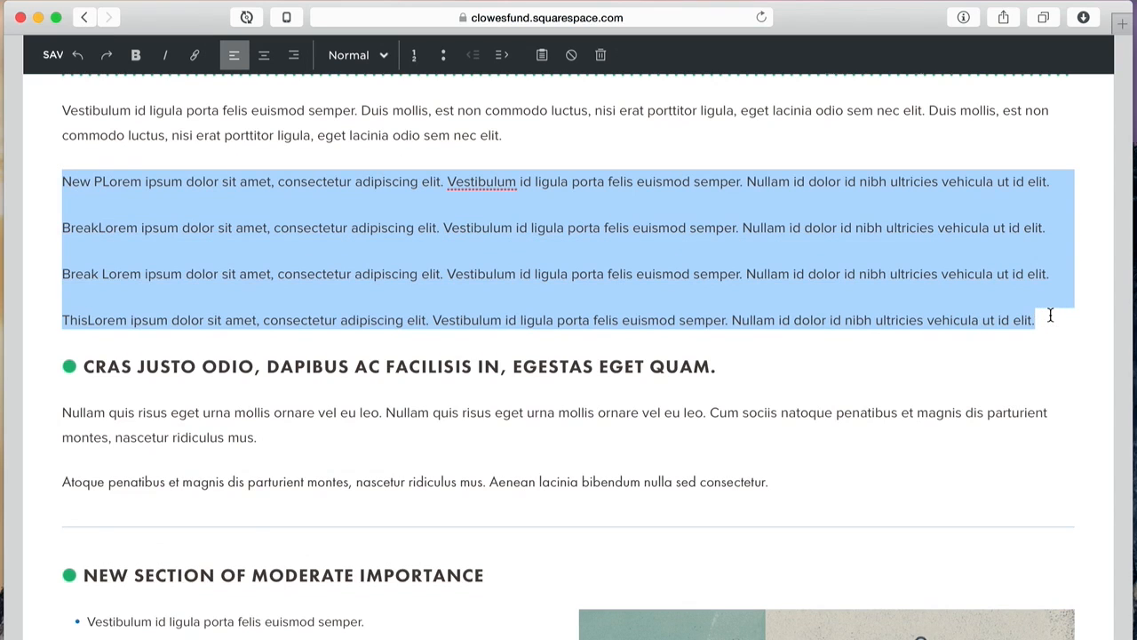
Step: Delete those paragraphs and the leftover empty line, then save the Training page
{"action": "key", "text": "BackSpace"}
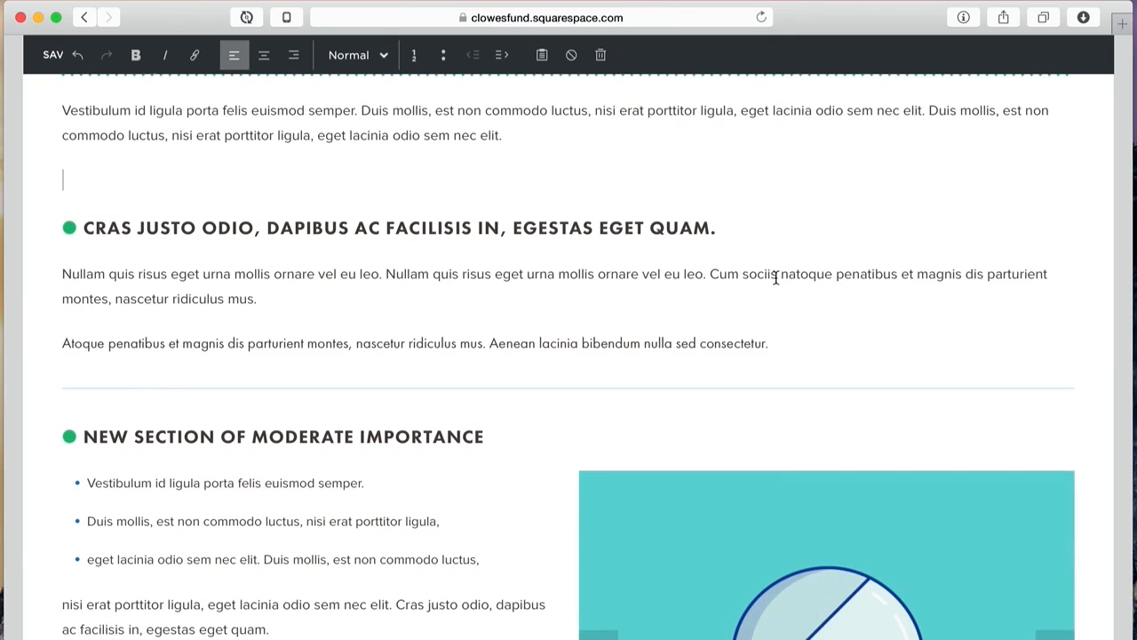
{"action": "key", "text": "BackSpace"}
{"action": "scroll", "coordinate": [673, 181], "scroll_direction": "up", "scroll_amount": 5}
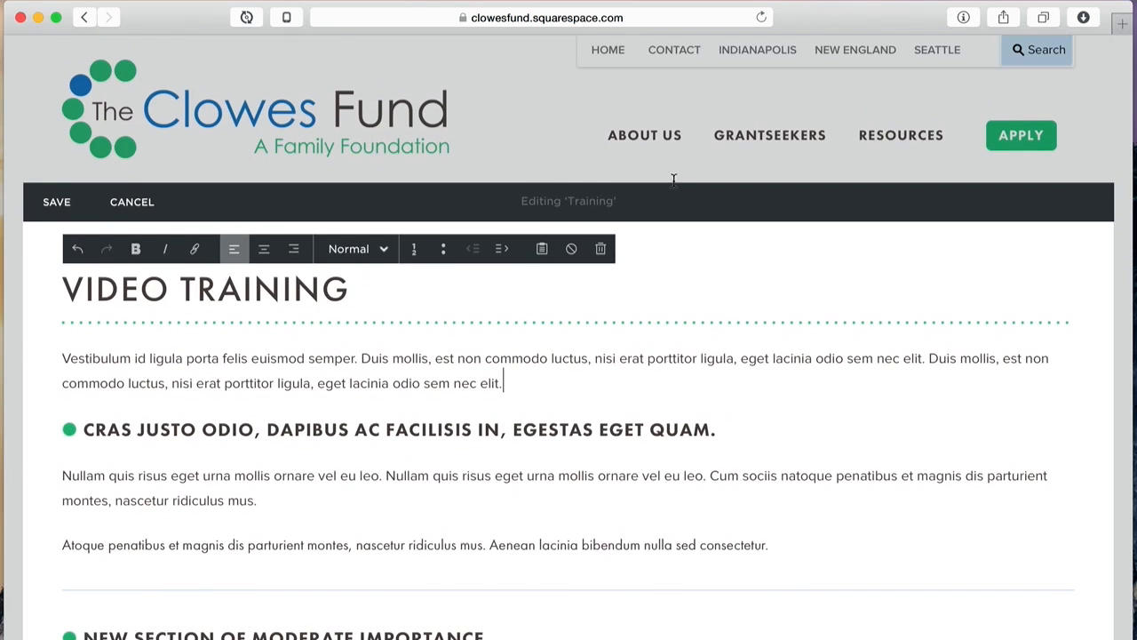
{"action": "left_click", "coordinate": [48, 199]}
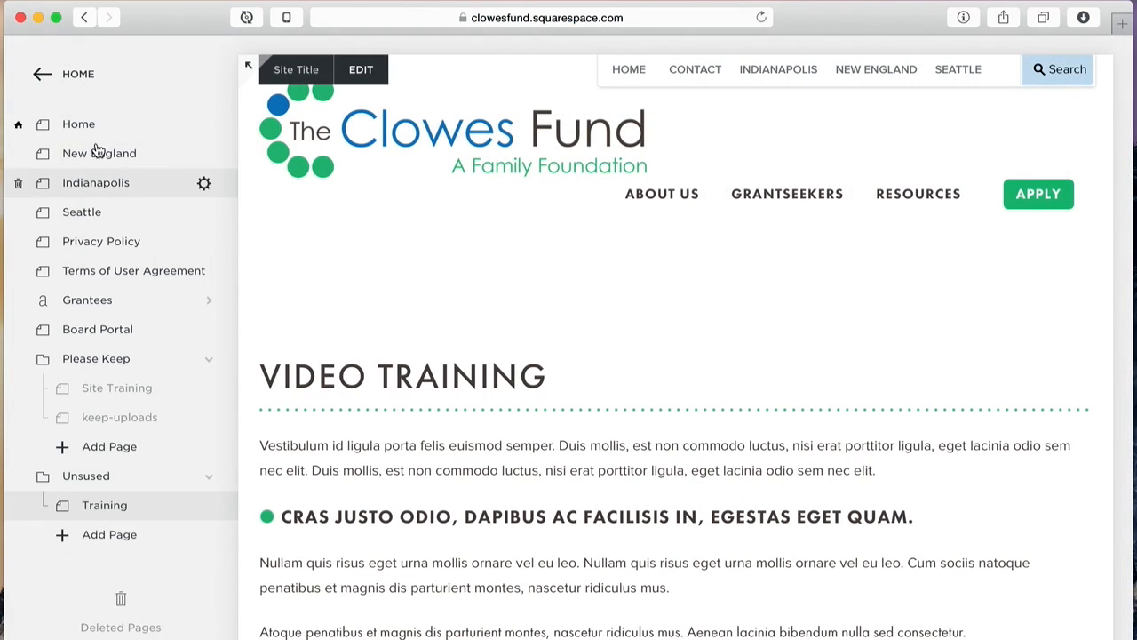
{"action": "mouse_move", "coordinate": [204, 194]}
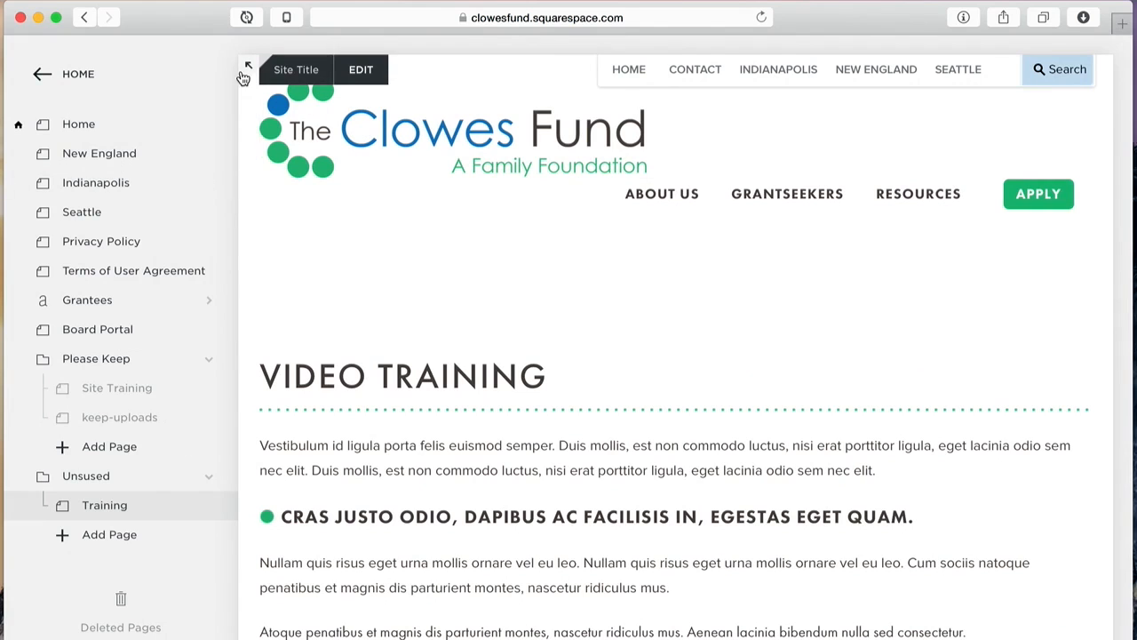
{"action": "left_click", "coordinate": [57, 121]}
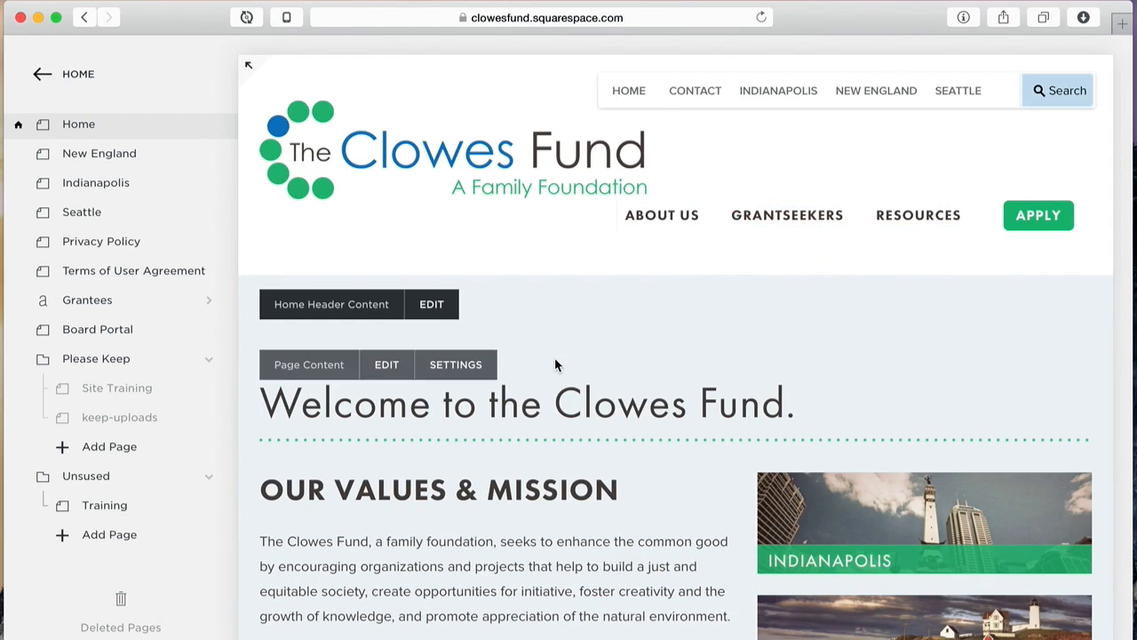
{"action": "scroll", "coordinate": [556, 364], "scroll_direction": "down", "scroll_amount": 10}
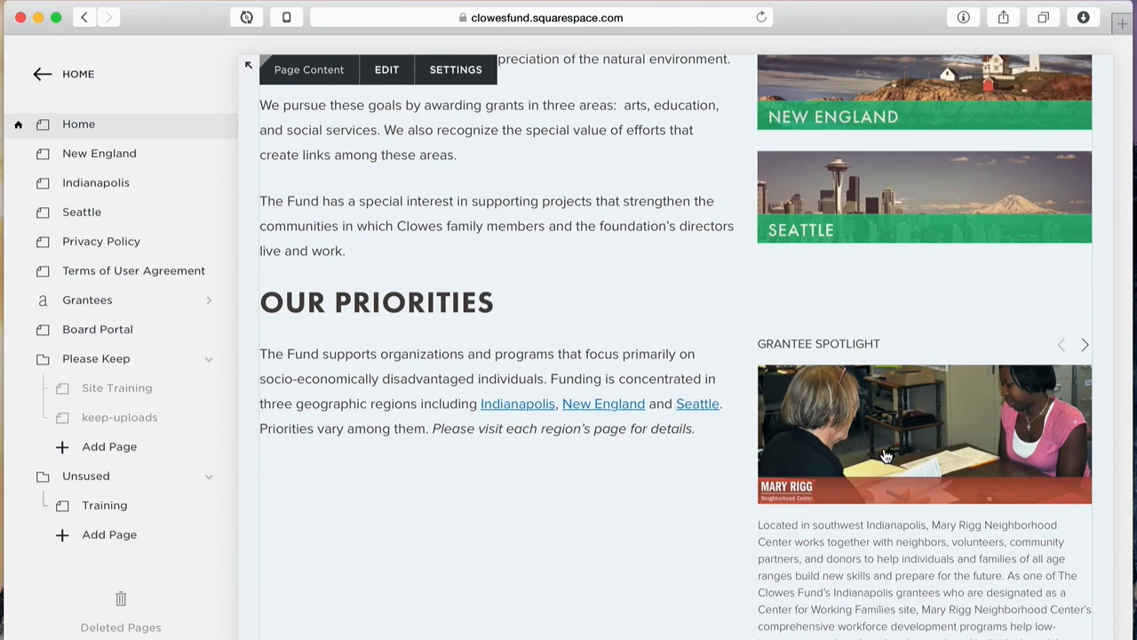
{"action": "scroll", "coordinate": [543, 442], "scroll_direction": "down", "scroll_amount": 4}
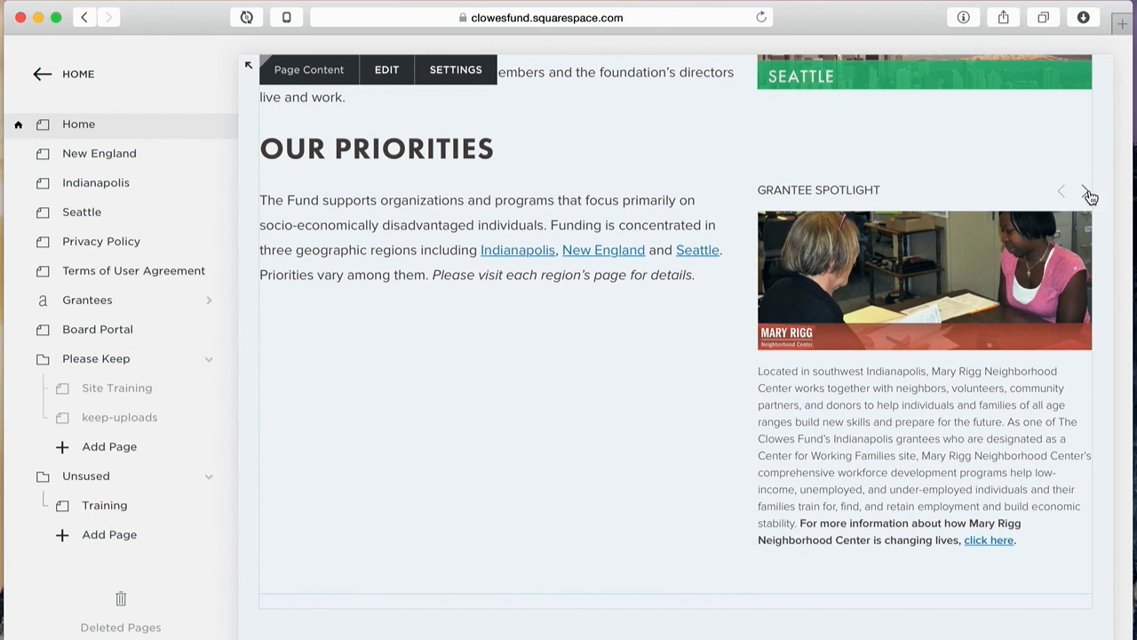
{"action": "left_click", "coordinate": [1088, 194]}
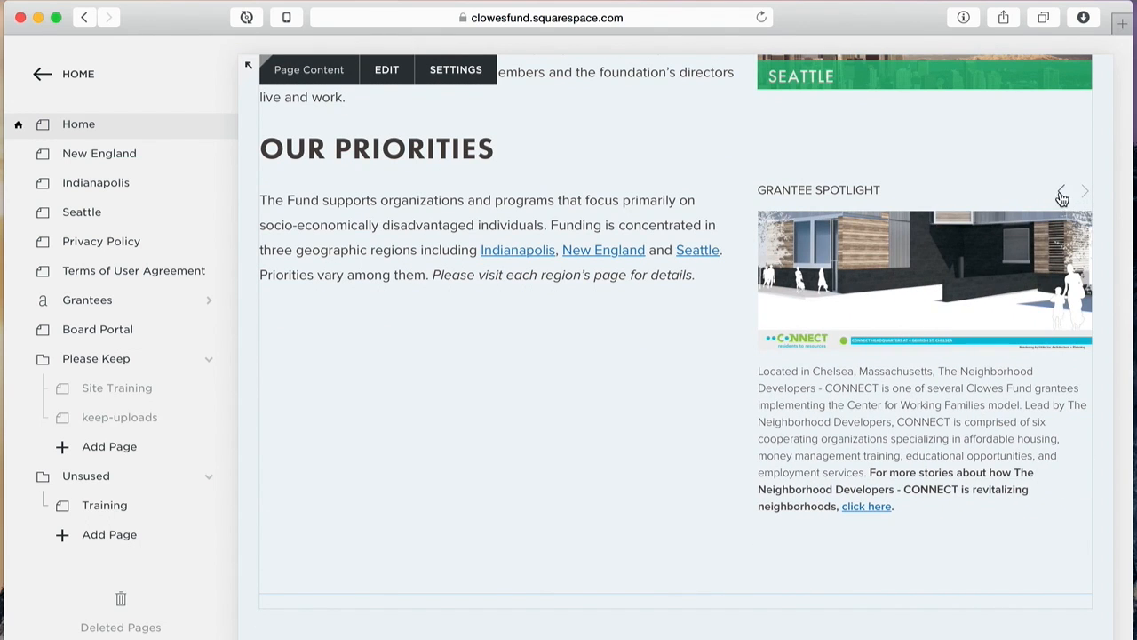
{"action": "left_click", "coordinate": [1061, 194]}
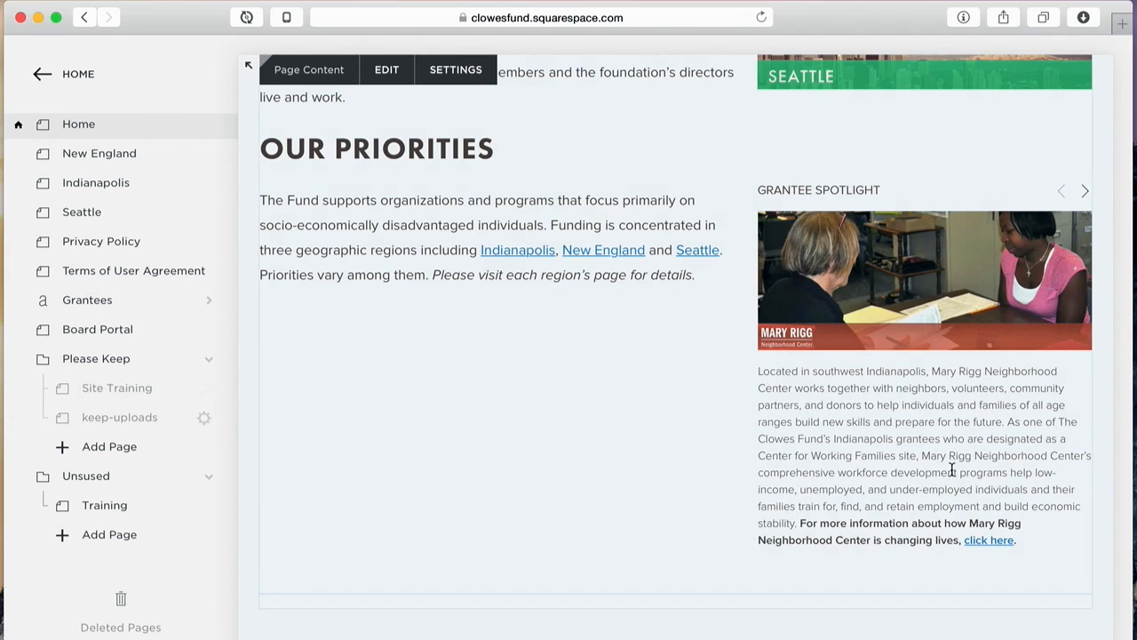
{"action": "left_click", "coordinate": [95, 303]}
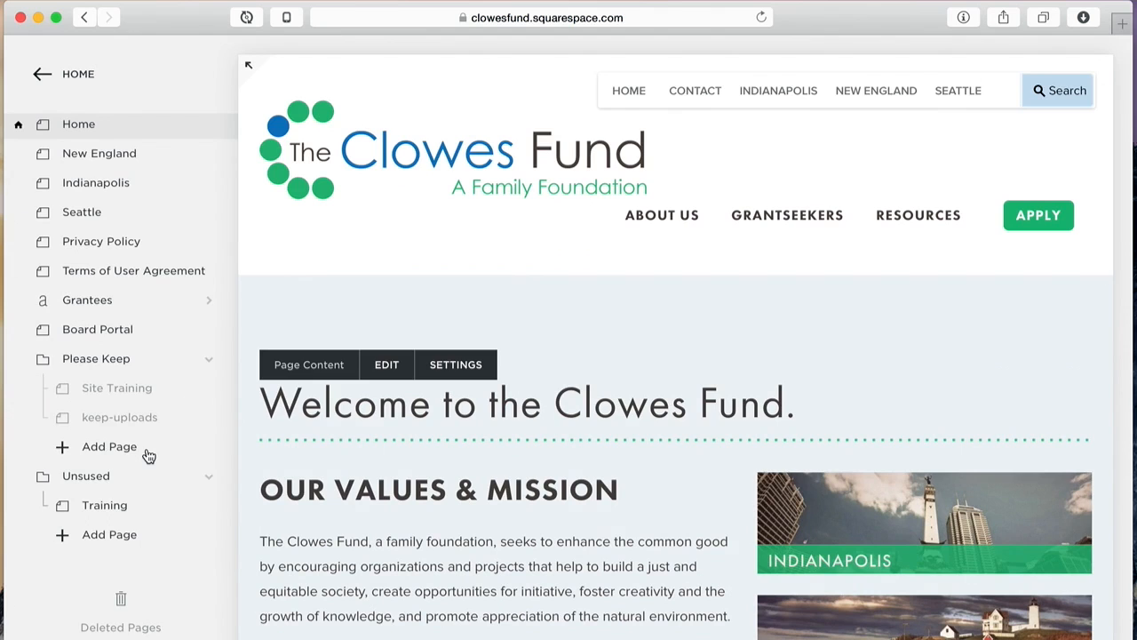
Step: Select Grantees in the Pages panel, then reload so the Home page shows full-screen
{"action": "scroll", "coordinate": [144, 457], "scroll_direction": "up", "scroll_amount": 5}
{"action": "scroll", "coordinate": [148, 457], "scroll_direction": "up", "scroll_amount": 4}
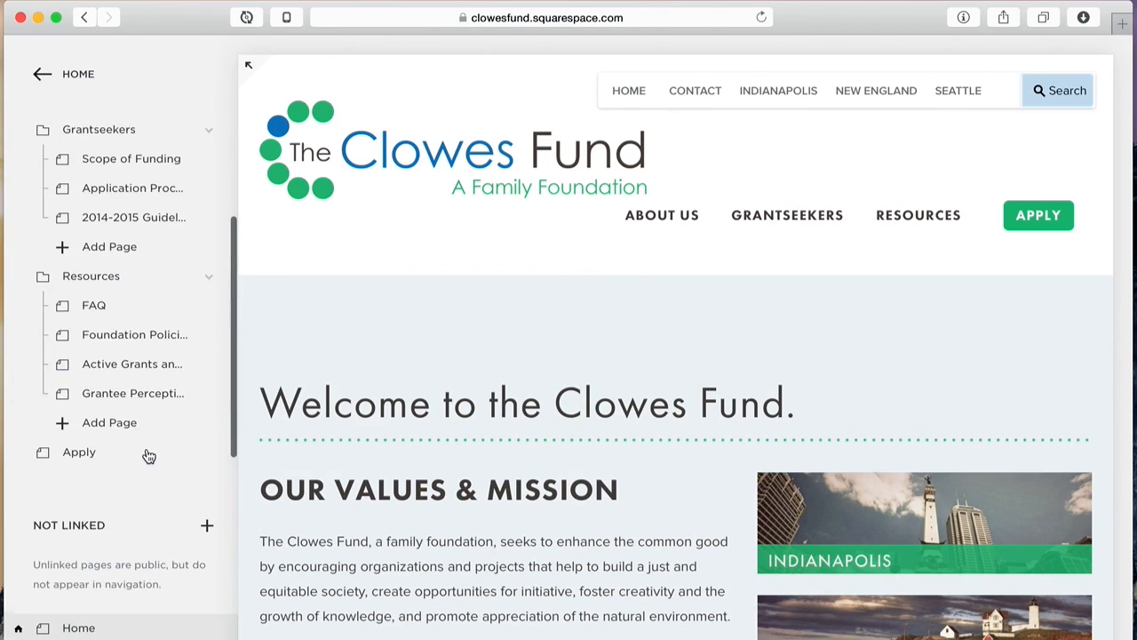
{"action": "scroll", "coordinate": [148, 457], "scroll_direction": "down", "scroll_amount": 6}
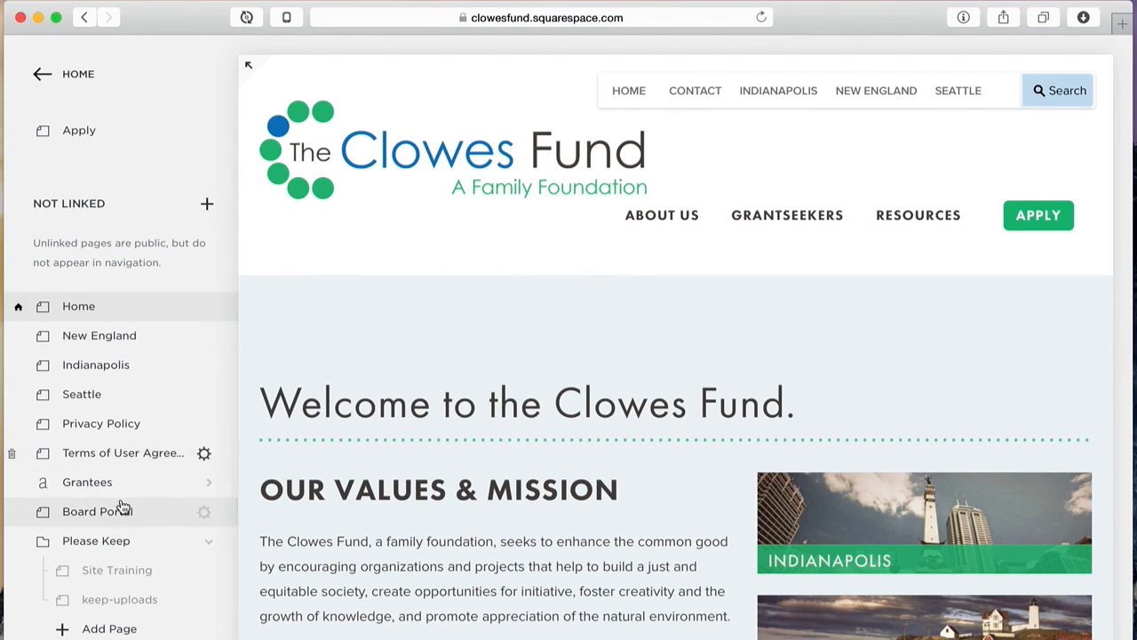
{"action": "left_click", "coordinate": [87, 482]}
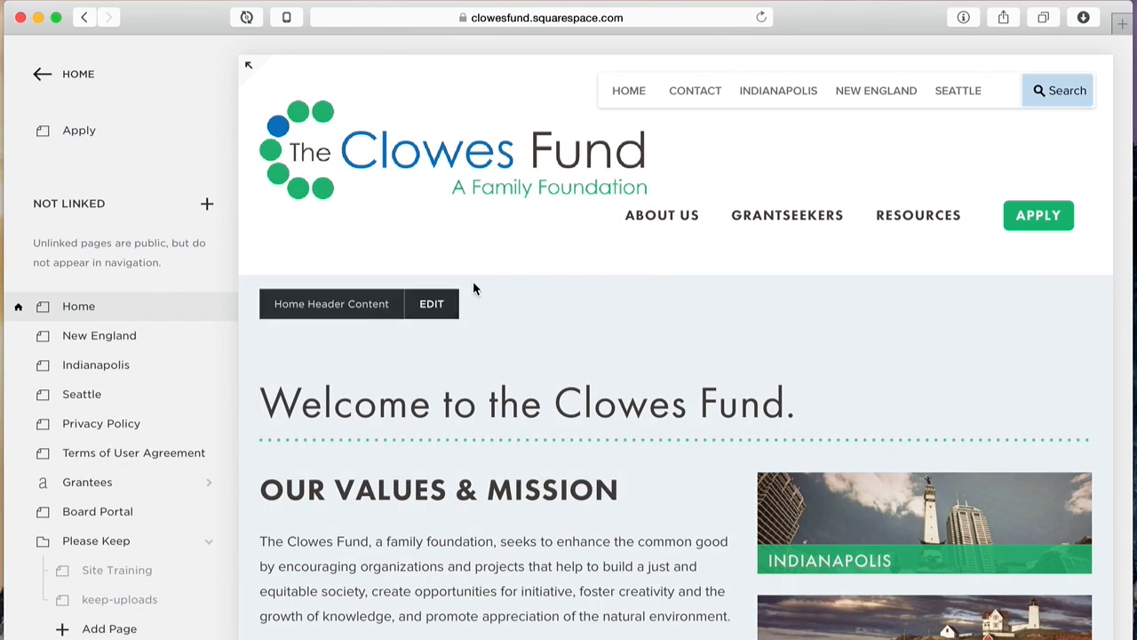
{"action": "left_click", "coordinate": [762, 18]}
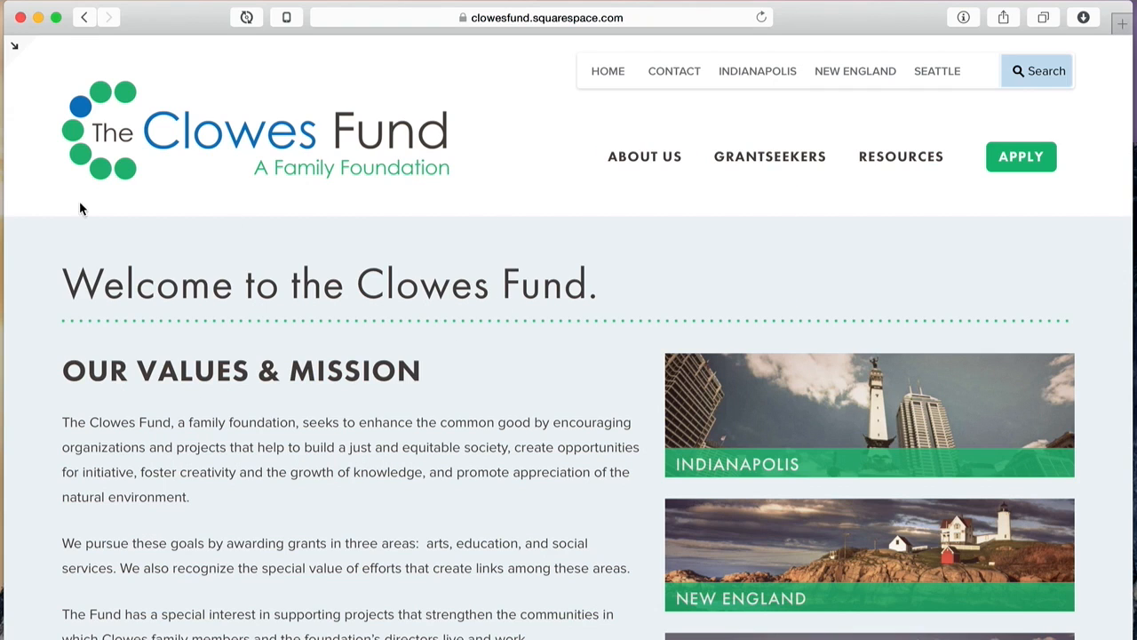
Step: Exit full-screen preview, look through the Grantees collection, then return to the top-level site menu
{"action": "left_click", "coordinate": [13, 42]}
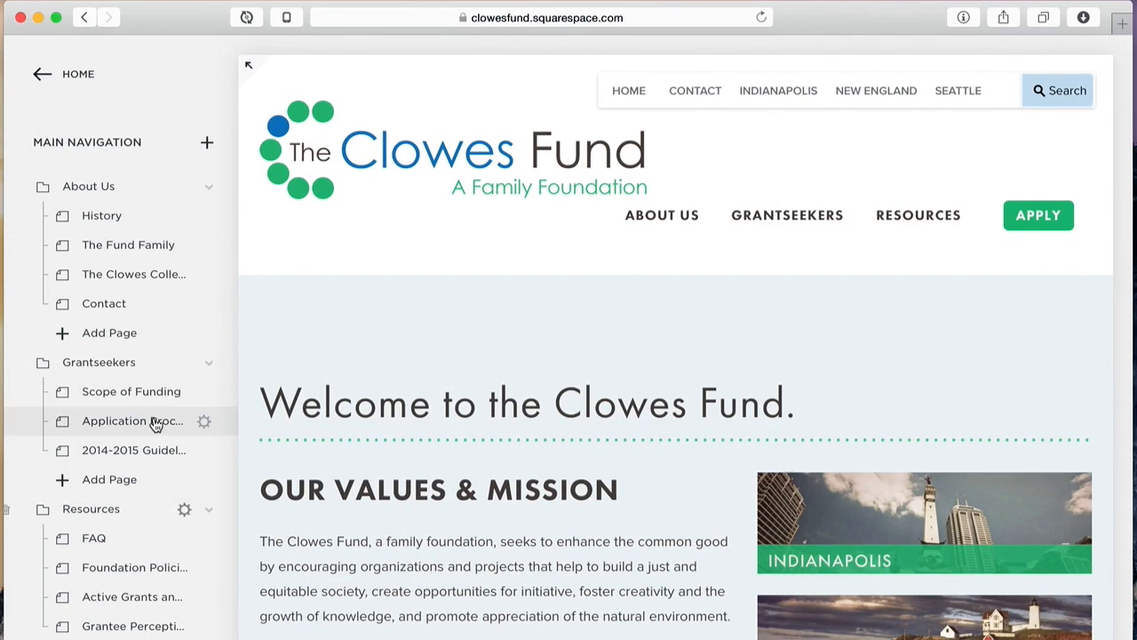
{"action": "scroll", "coordinate": [149, 405], "scroll_direction": "down", "scroll_amount": 2}
{"action": "scroll", "coordinate": [149, 410], "scroll_direction": "down", "scroll_amount": 8}
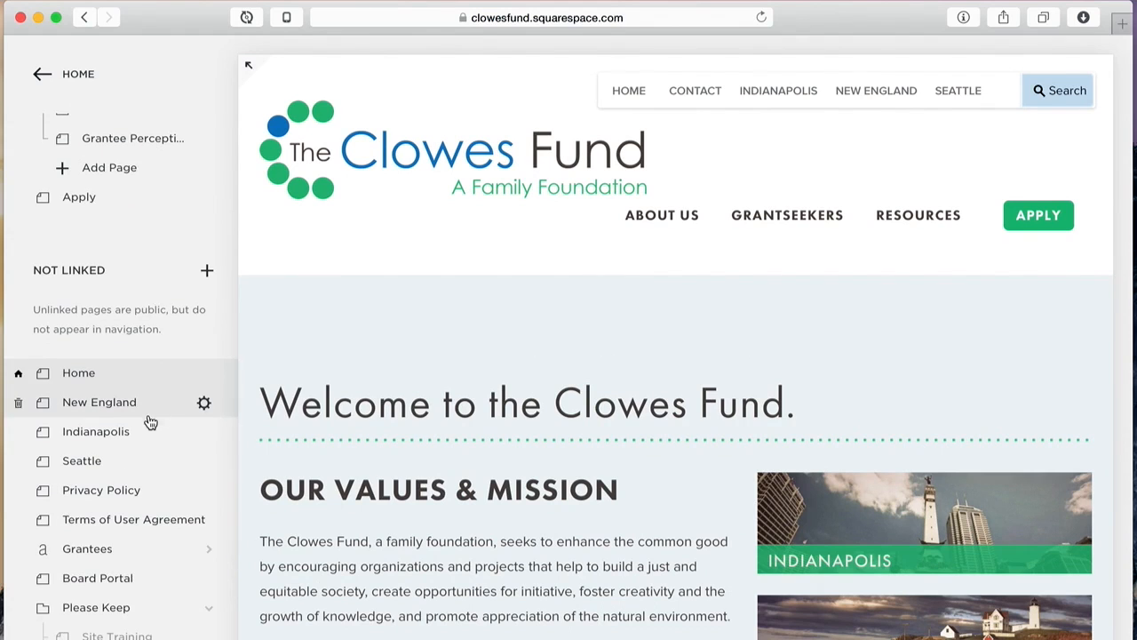
{"action": "left_click", "coordinate": [150, 549]}
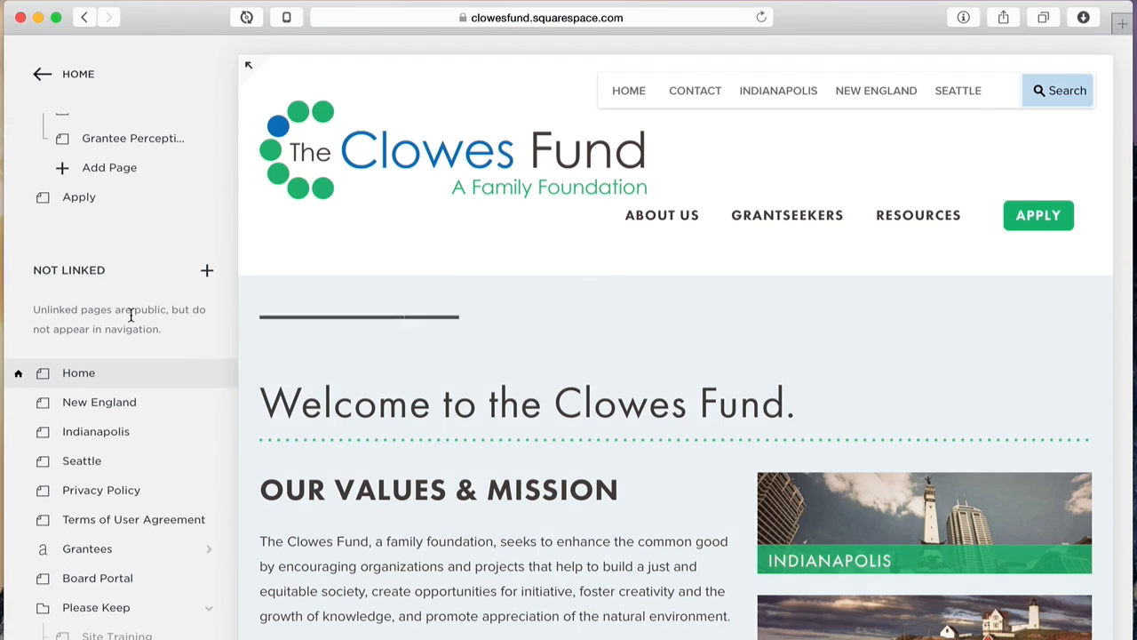
{"action": "scroll", "coordinate": [131, 318], "scroll_direction": "down", "scroll_amount": 6}
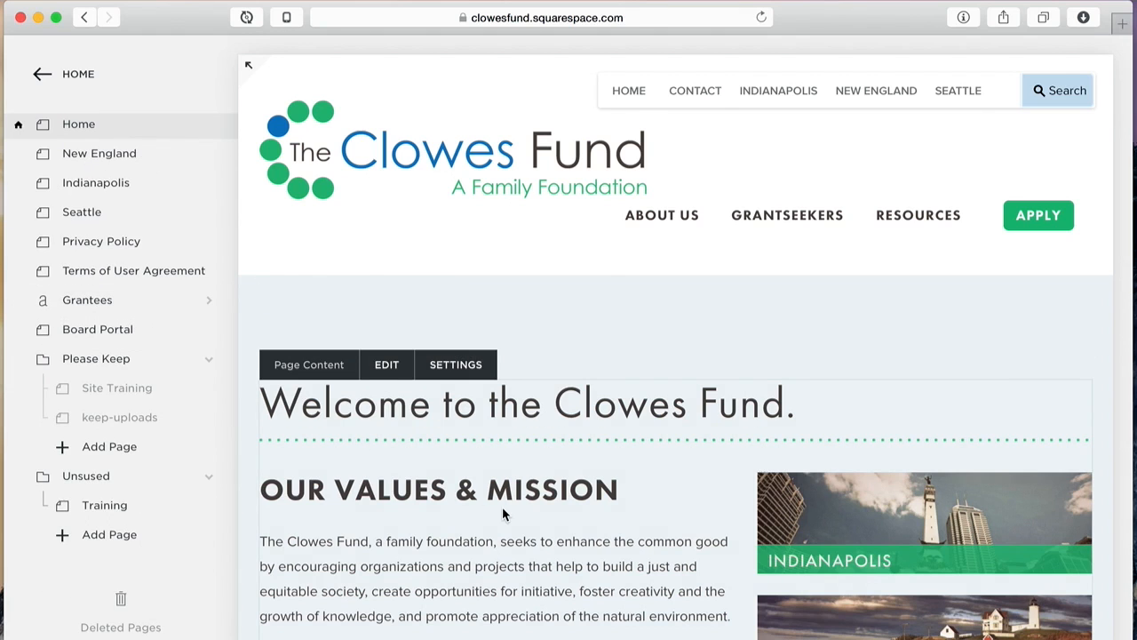
{"action": "scroll", "coordinate": [502, 513], "scroll_direction": "down", "scroll_amount": 3}
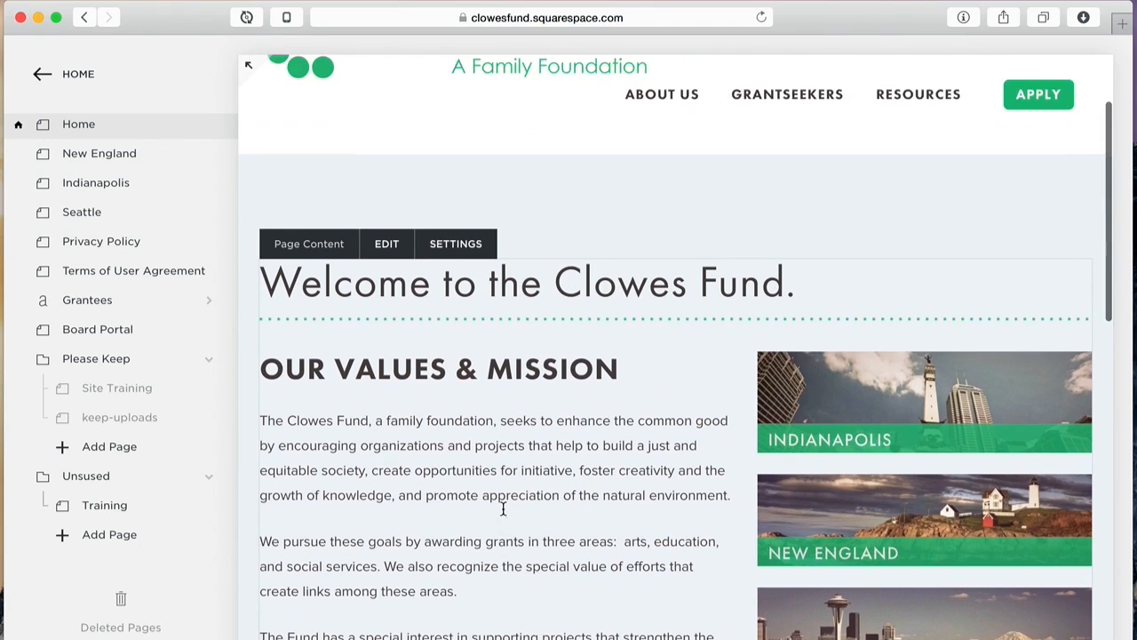
{"action": "scroll", "coordinate": [502, 509], "scroll_direction": "up", "scroll_amount": 3}
{"action": "left_click", "coordinate": [83, 75]}
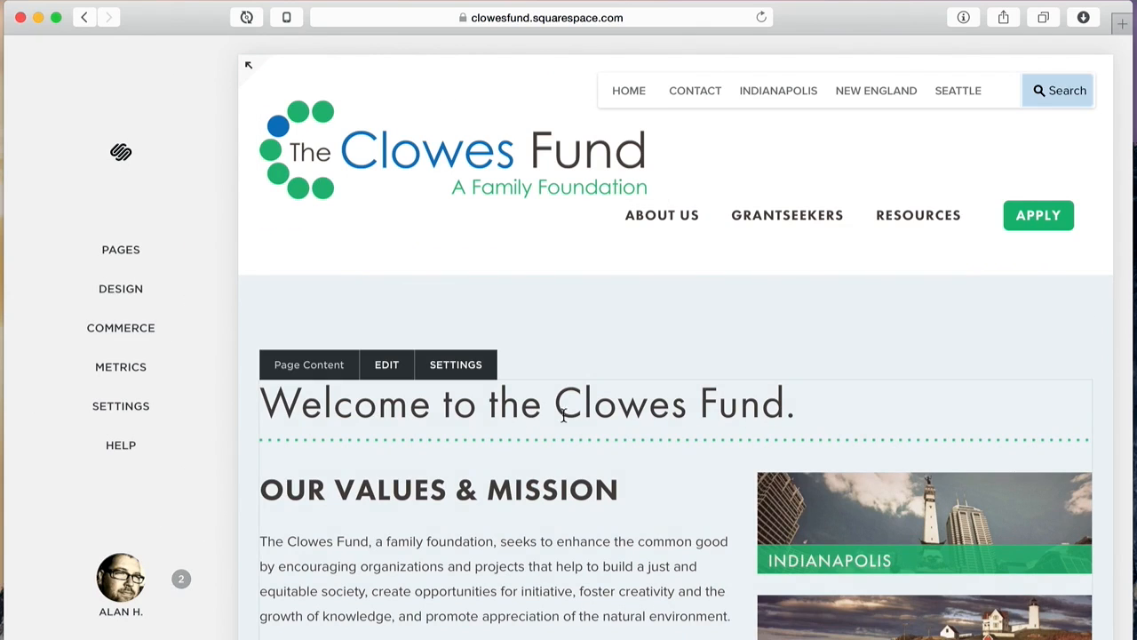
Step: Open the Foundation Policies page from the site navigation and scroll through it
{"action": "mouse_move", "coordinate": [694, 242]}
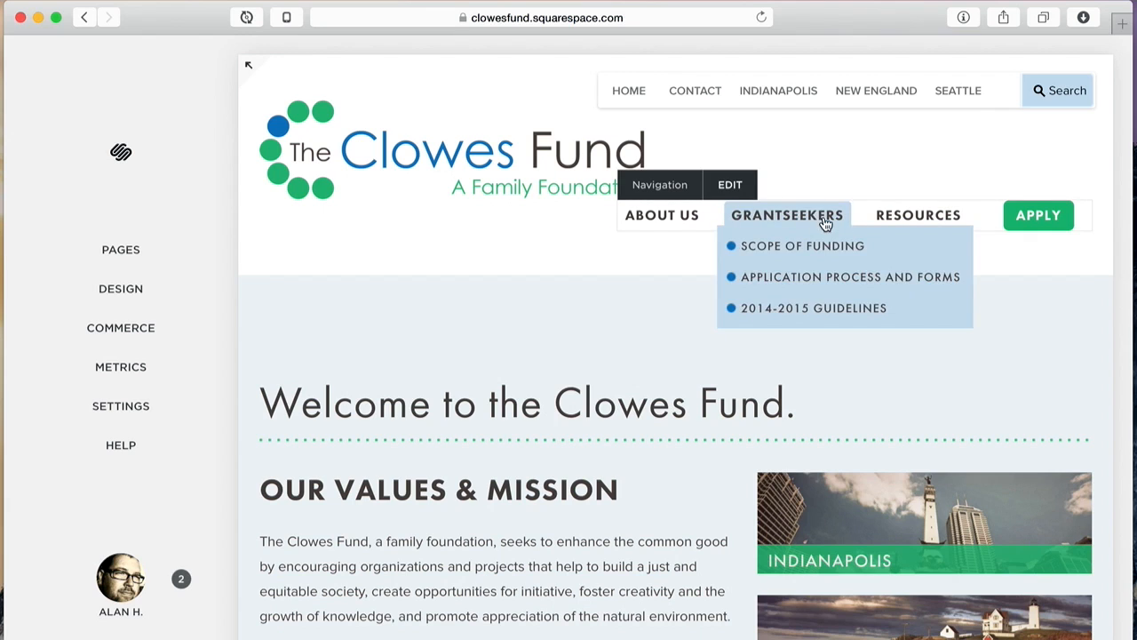
{"action": "mouse_move", "coordinate": [902, 213]}
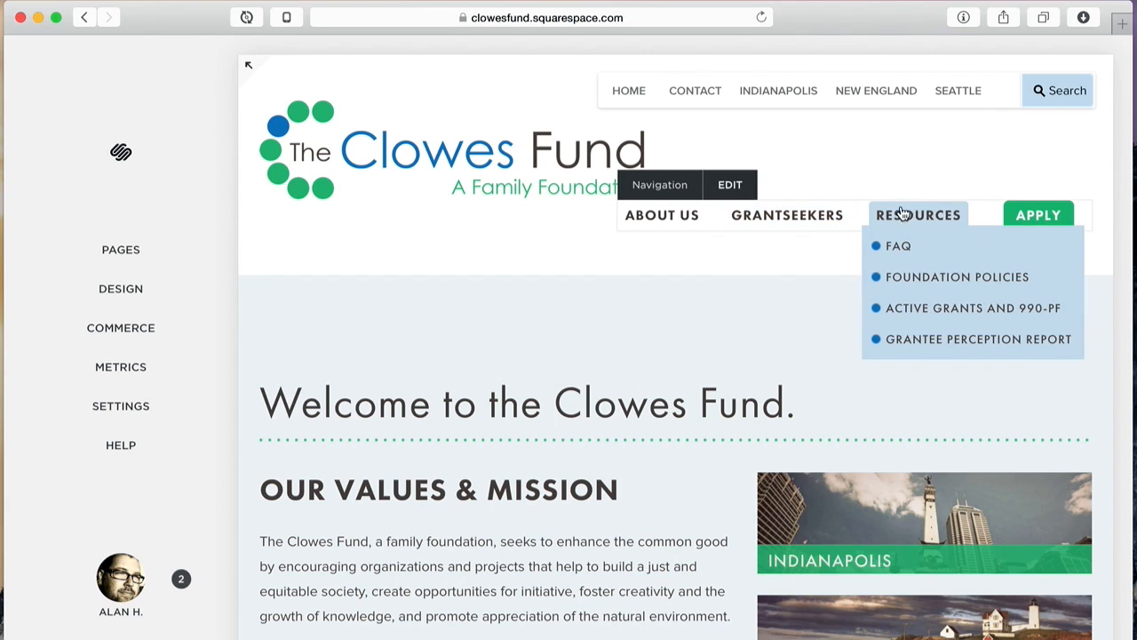
{"action": "left_click", "coordinate": [951, 281]}
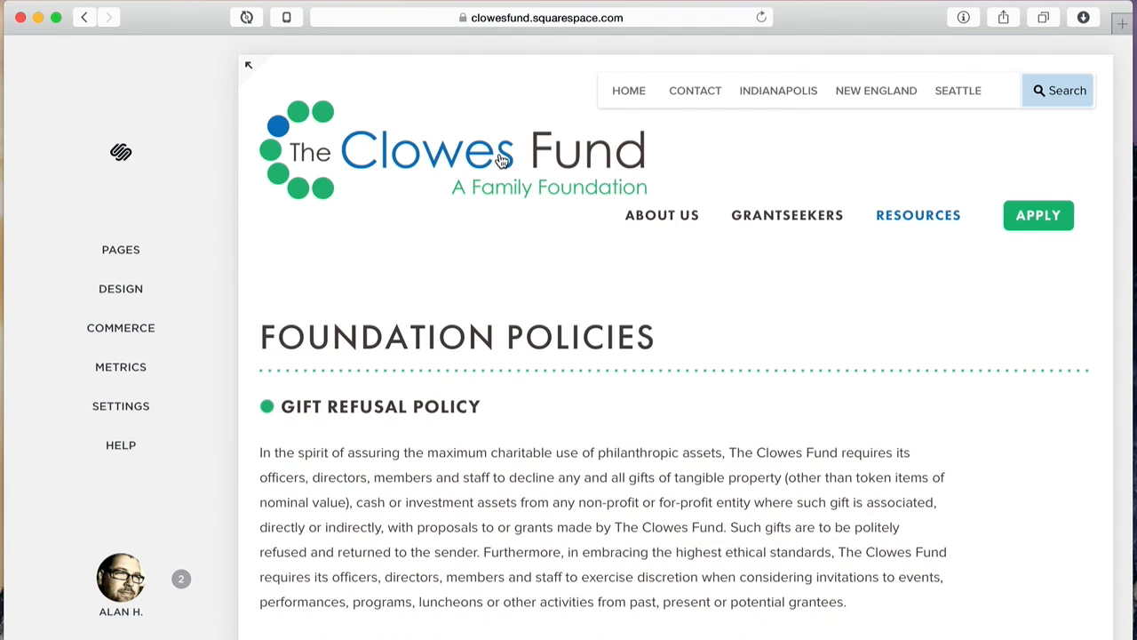
{"action": "scroll", "coordinate": [577, 218], "scroll_direction": "down", "scroll_amount": 1}
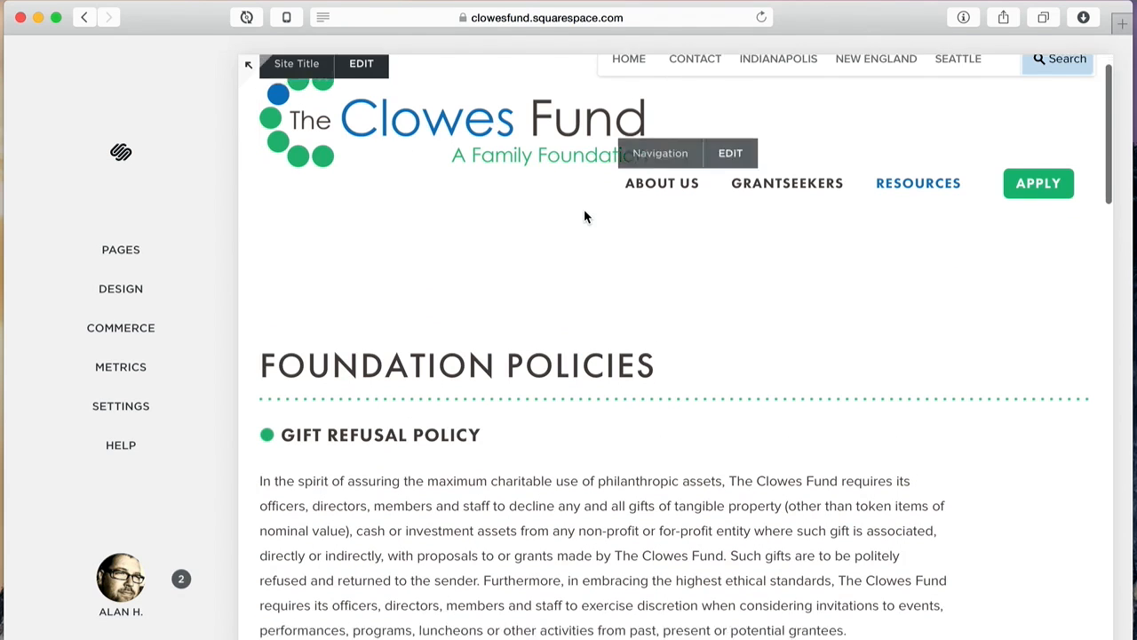
{"action": "scroll", "coordinate": [584, 216], "scroll_direction": "down", "scroll_amount": 5}
{"action": "scroll", "coordinate": [584, 216], "scroll_direction": "down", "scroll_amount": 4}
{"action": "scroll", "coordinate": [584, 211], "scroll_direction": "down", "scroll_amount": 15}
{"action": "scroll", "coordinate": [585, 210], "scroll_direction": "up", "scroll_amount": 4}
{"action": "scroll", "coordinate": [585, 211], "scroll_direction": "up", "scroll_amount": 20}
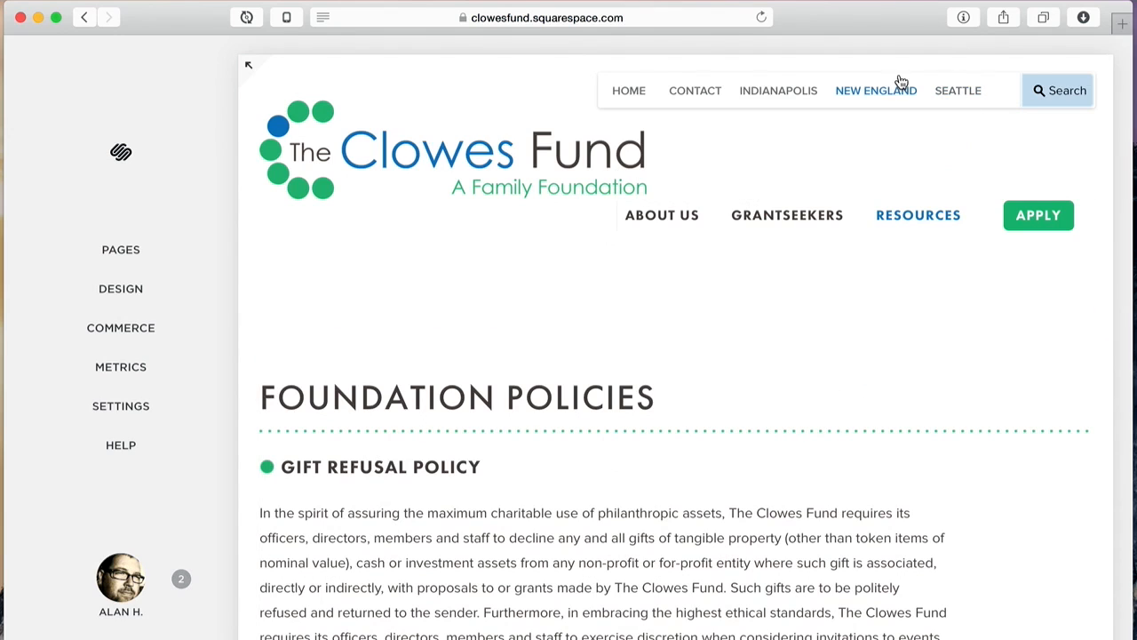
Step: Open the Contact page and list the site's pages down to Please Keep and Not Linked
{"action": "left_click", "coordinate": [692, 105]}
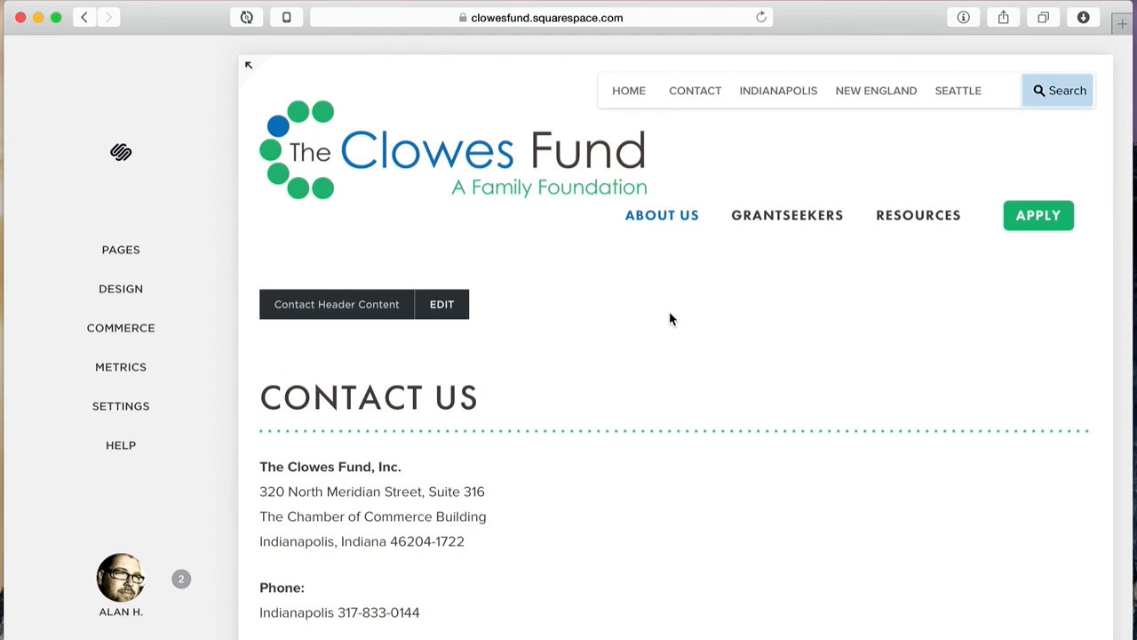
{"action": "scroll", "coordinate": [670, 313], "scroll_direction": "down", "scroll_amount": 5}
{"action": "scroll", "coordinate": [670, 312], "scroll_direction": "up", "scroll_amount": 5}
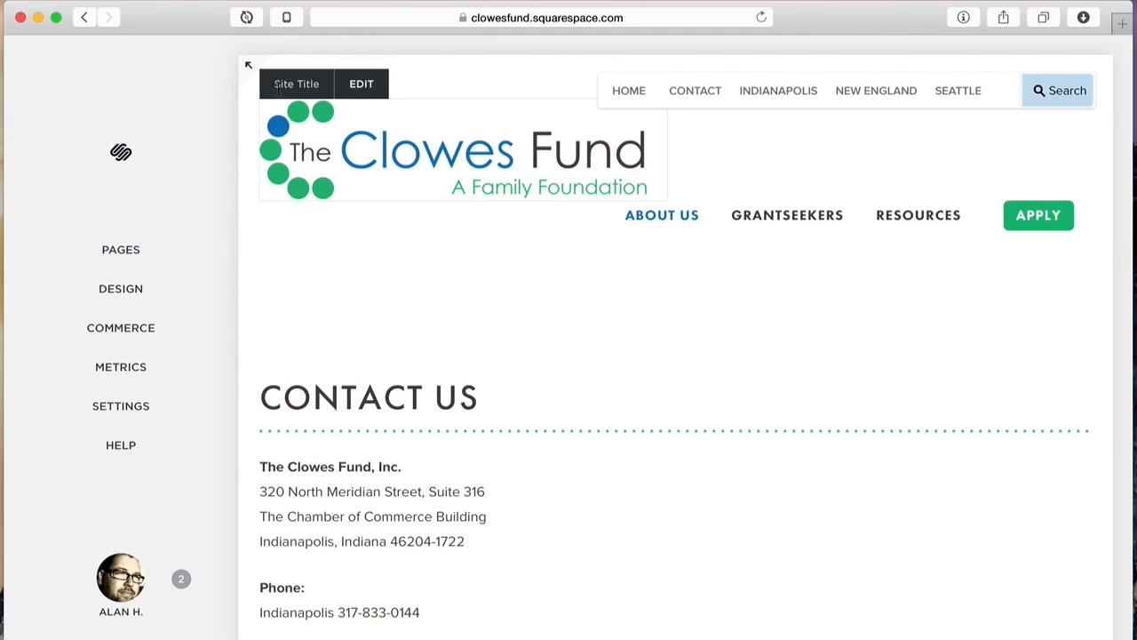
{"action": "left_click", "coordinate": [111, 250]}
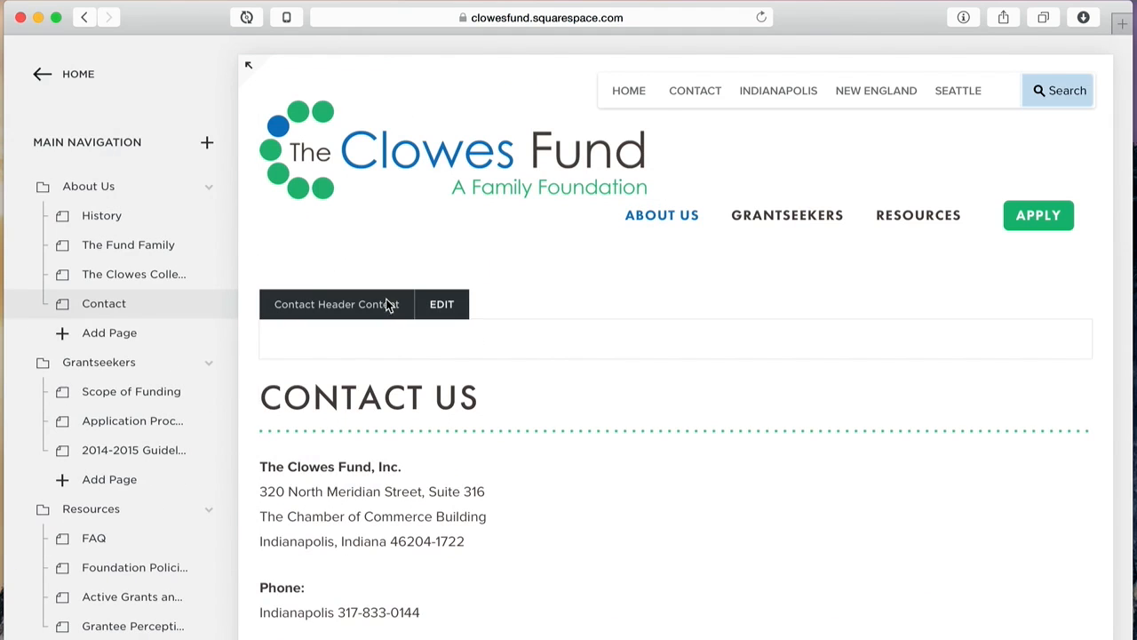
{"action": "scroll", "coordinate": [220, 355], "scroll_direction": "down", "scroll_amount": 3}
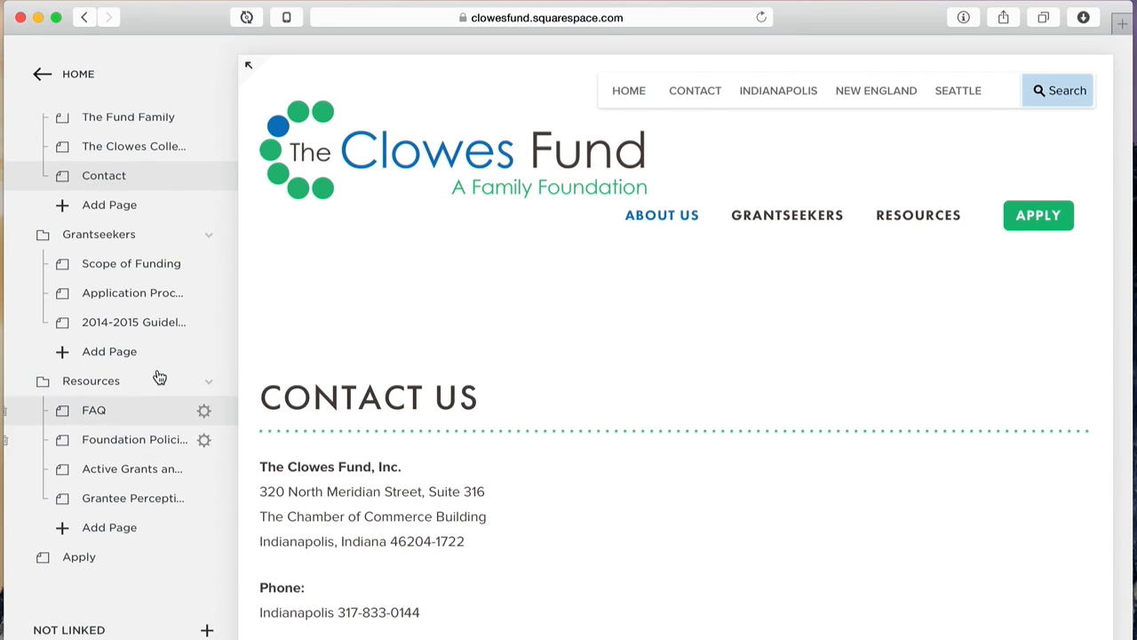
{"action": "scroll", "coordinate": [157, 376], "scroll_direction": "down", "scroll_amount": 8}
{"action": "scroll", "coordinate": [159, 377], "scroll_direction": "down", "scroll_amount": 6}
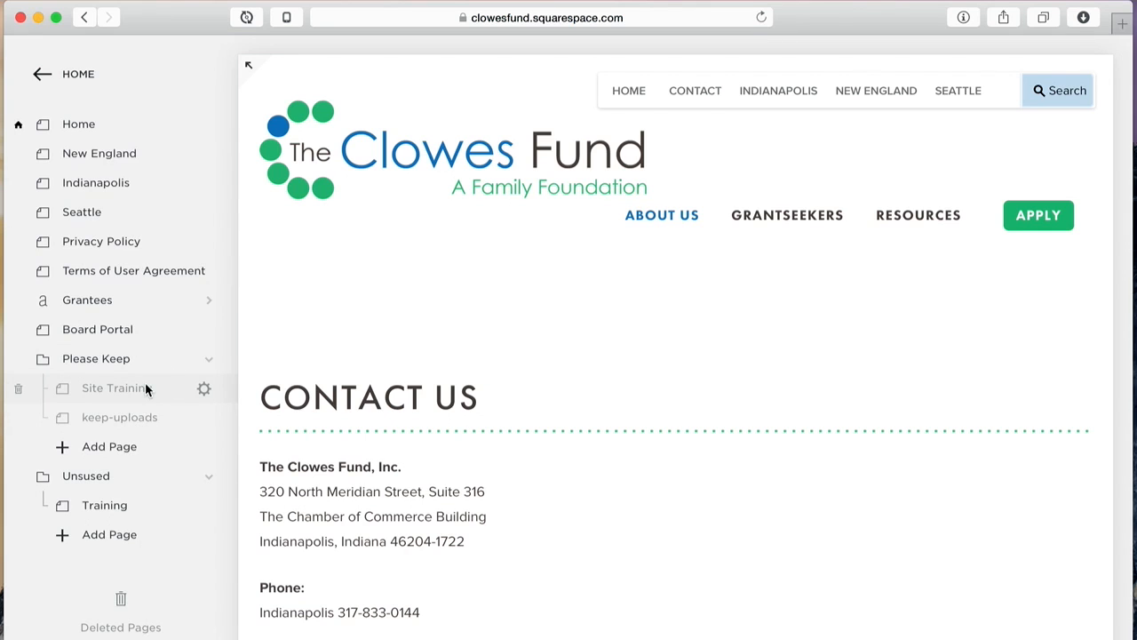
Step: Open Site Training under Please Keep and scroll through its document-upload and linked-shortcut video
{"action": "left_click", "coordinate": [145, 388]}
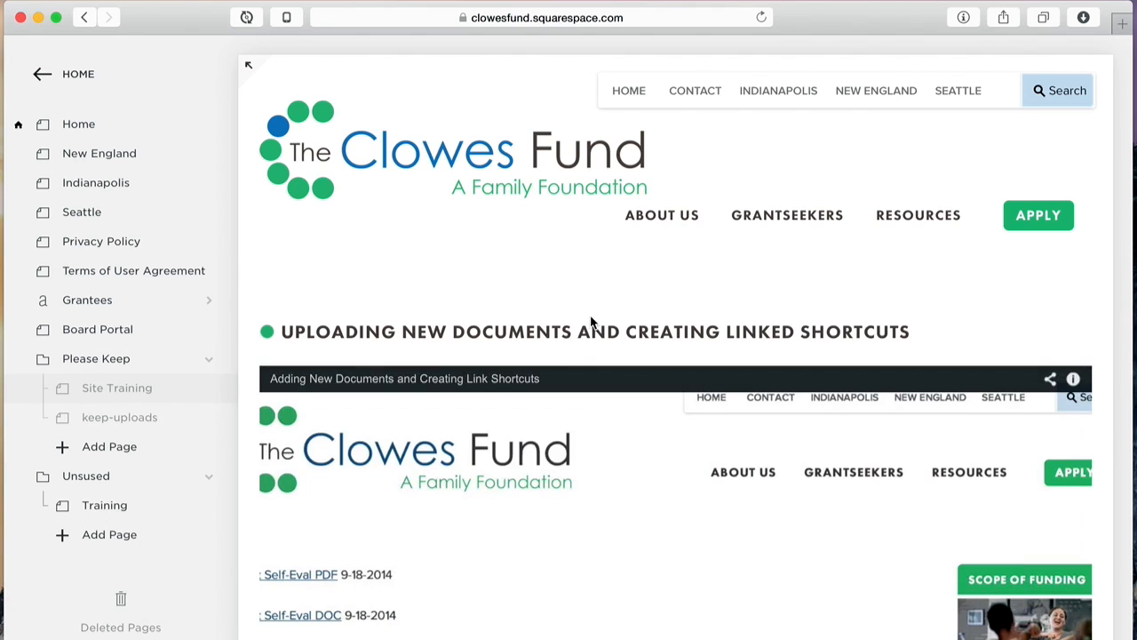
{"action": "scroll", "coordinate": [591, 322], "scroll_direction": "down", "scroll_amount": 5}
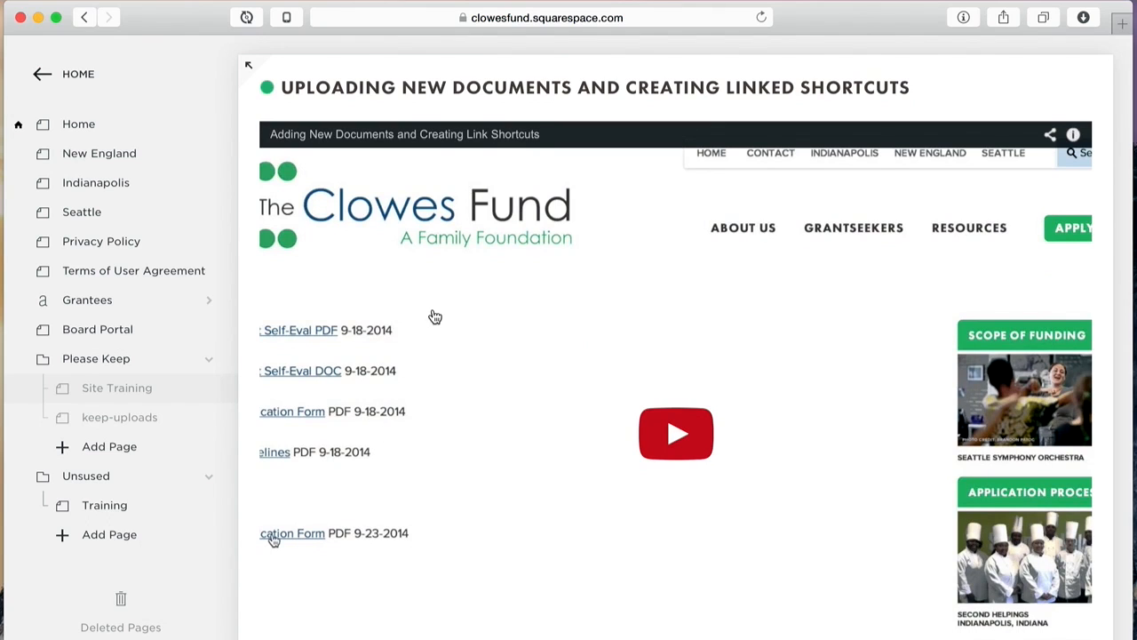
{"action": "scroll", "coordinate": [437, 314], "scroll_direction": "up", "scroll_amount": 2}
{"action": "scroll", "coordinate": [553, 300], "scroll_direction": "down", "scroll_amount": 5}
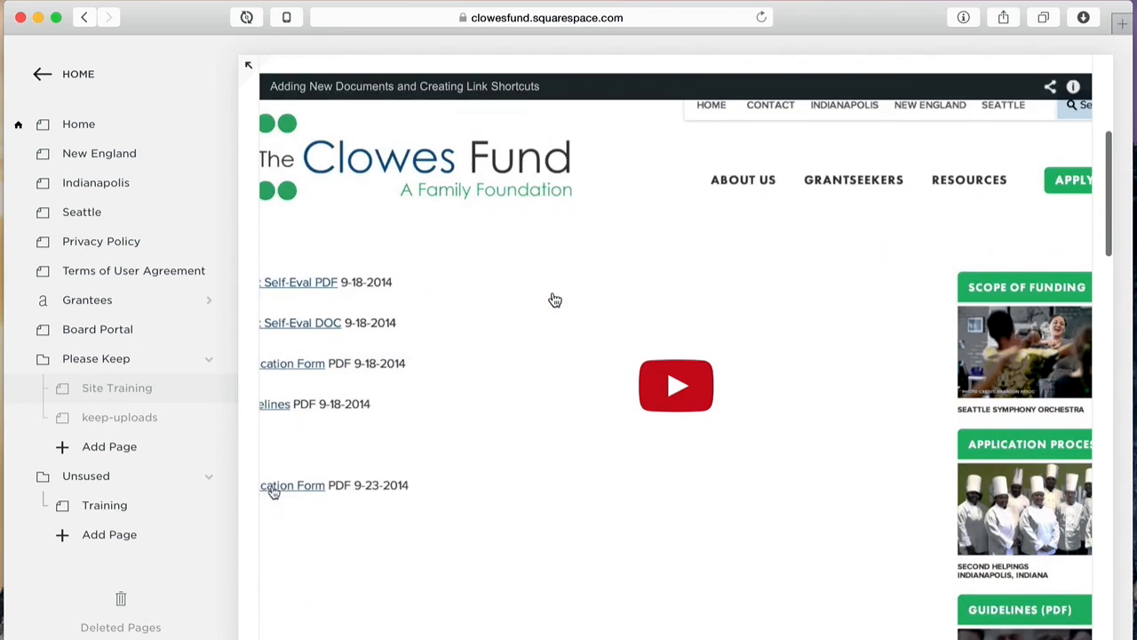
{"action": "scroll", "coordinate": [554, 299], "scroll_direction": "up", "scroll_amount": 2}
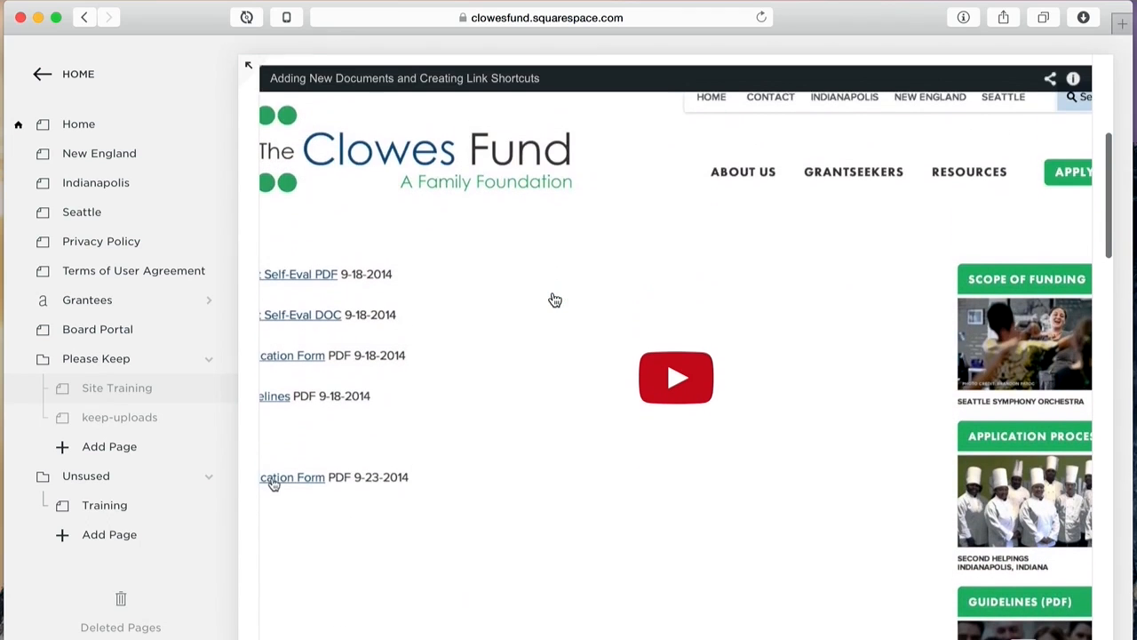
{"action": "scroll", "coordinate": [554, 299], "scroll_direction": "down", "scroll_amount": 1}
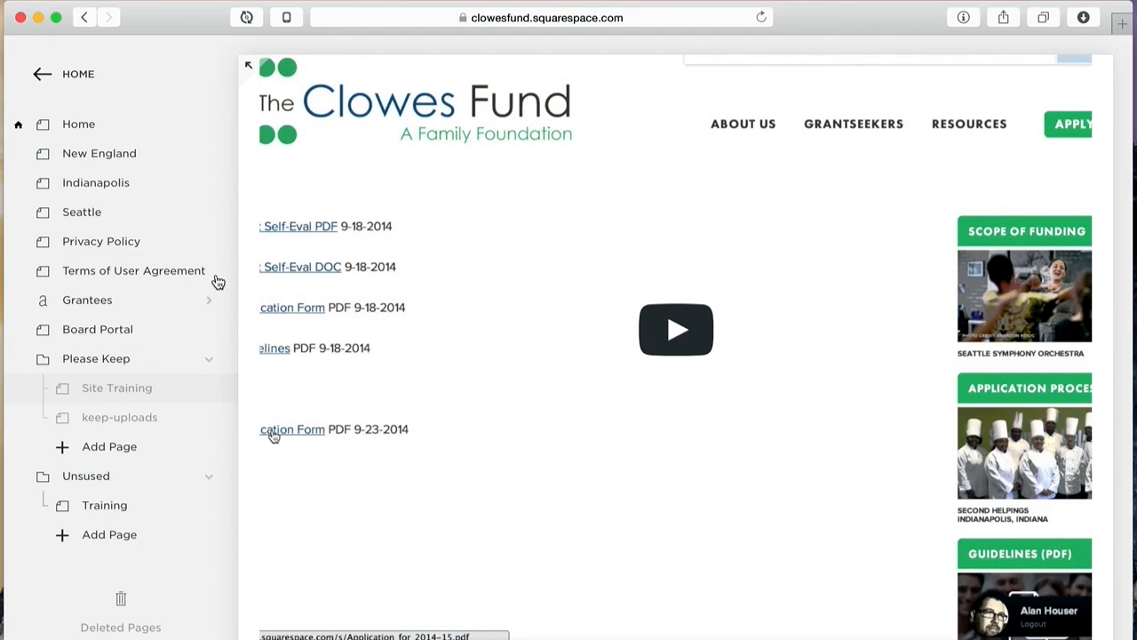
Step: Open keep-uploads, step into its document-links text block, then cancel without changing anything
{"action": "left_click", "coordinate": [129, 418]}
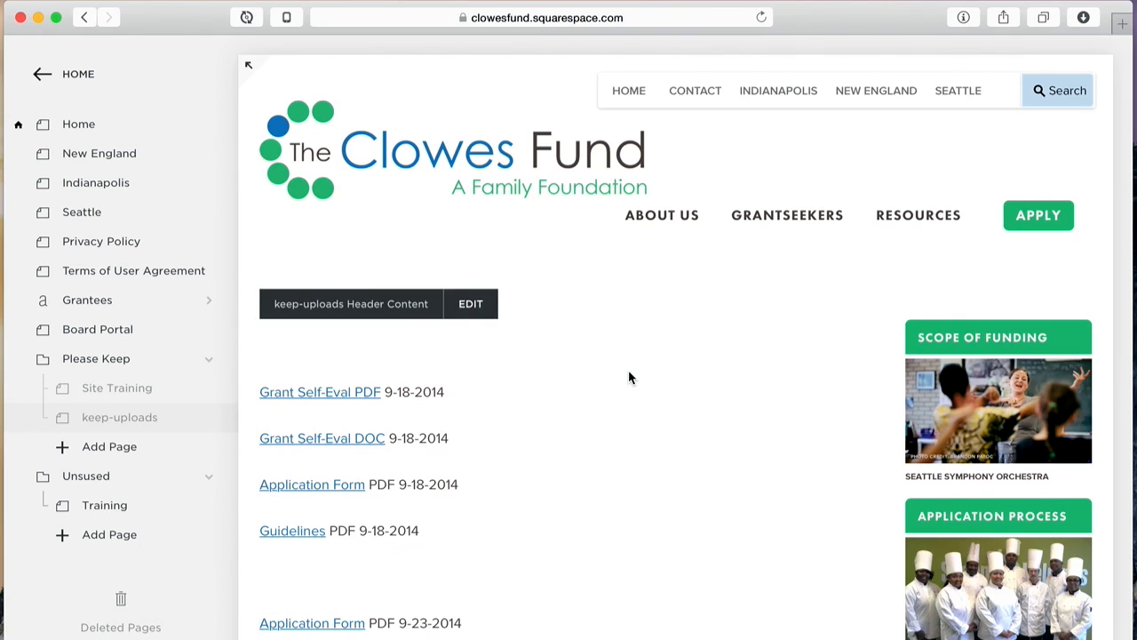
{"action": "scroll", "coordinate": [628, 377], "scroll_direction": "down", "scroll_amount": 5}
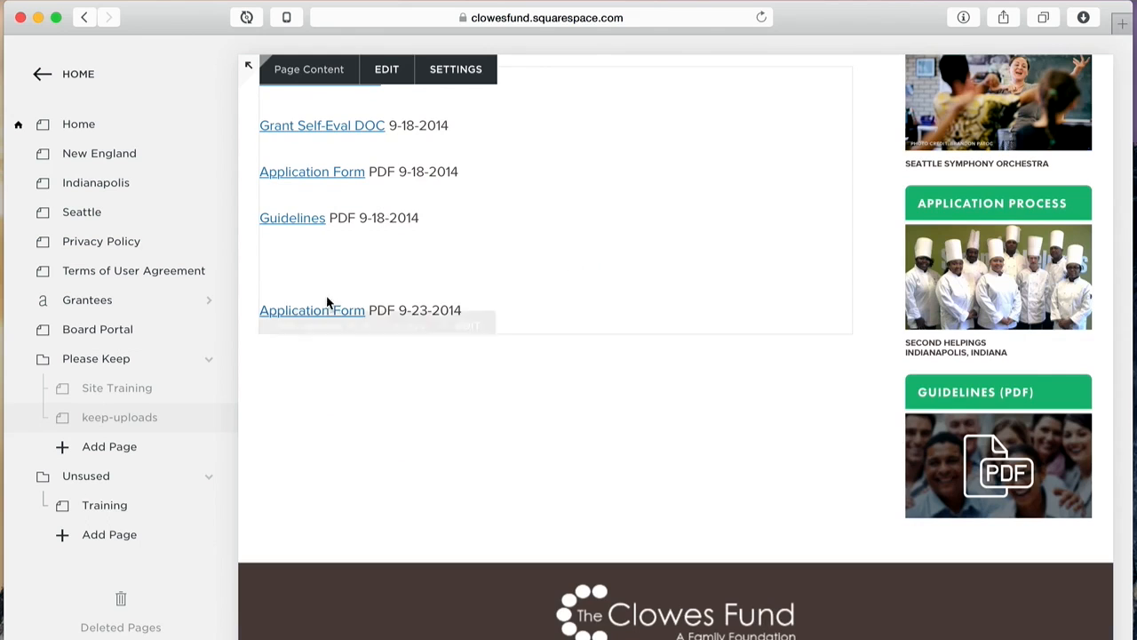
{"action": "left_click", "coordinate": [432, 222]}
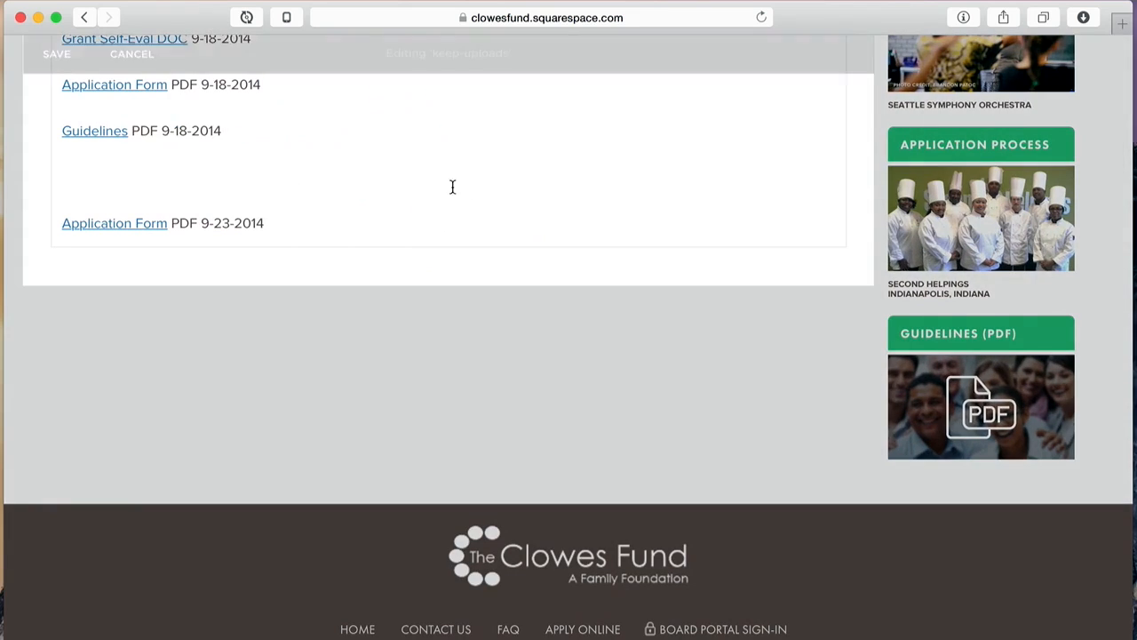
{"action": "left_click", "coordinate": [445, 186]}
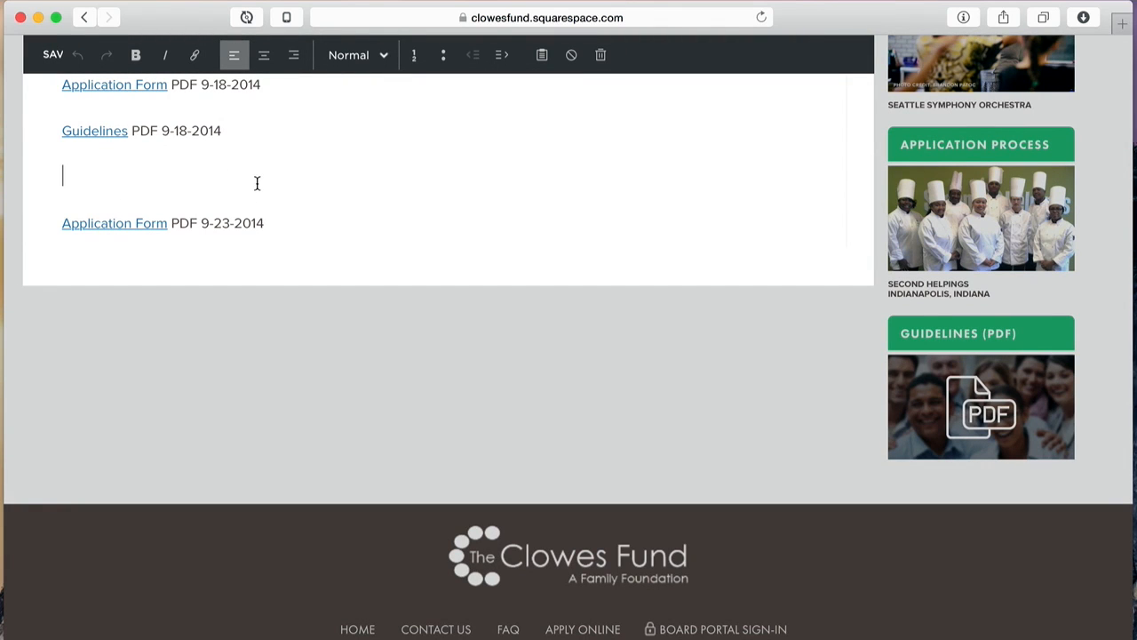
{"action": "scroll", "coordinate": [293, 189], "scroll_direction": "up", "scroll_amount": 2}
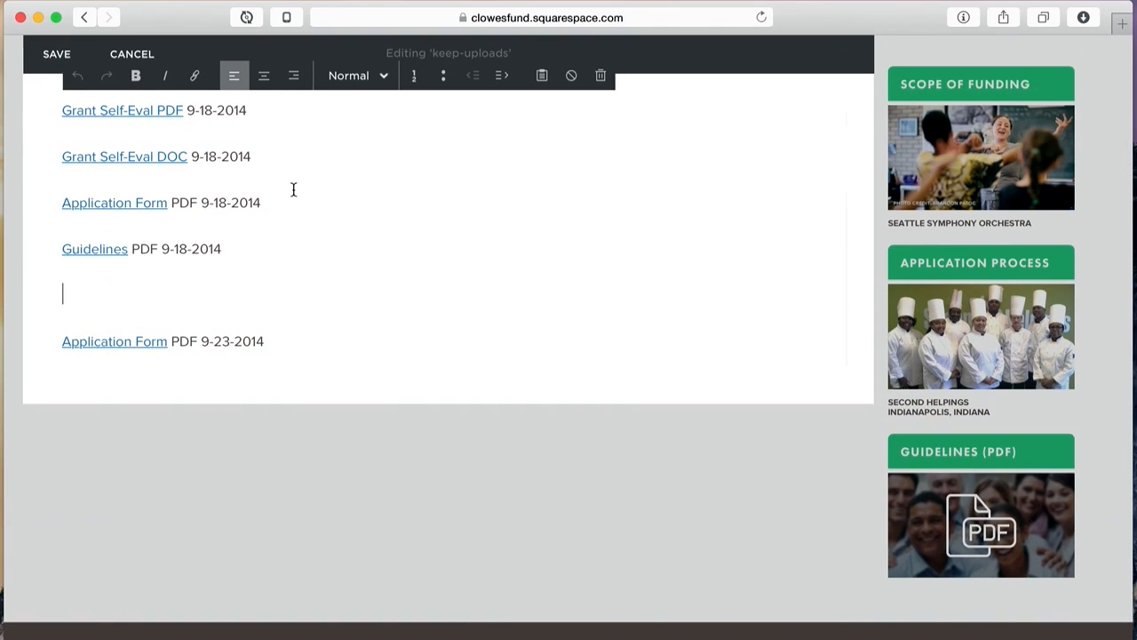
{"action": "scroll", "coordinate": [283, 110], "scroll_direction": "up", "scroll_amount": 3}
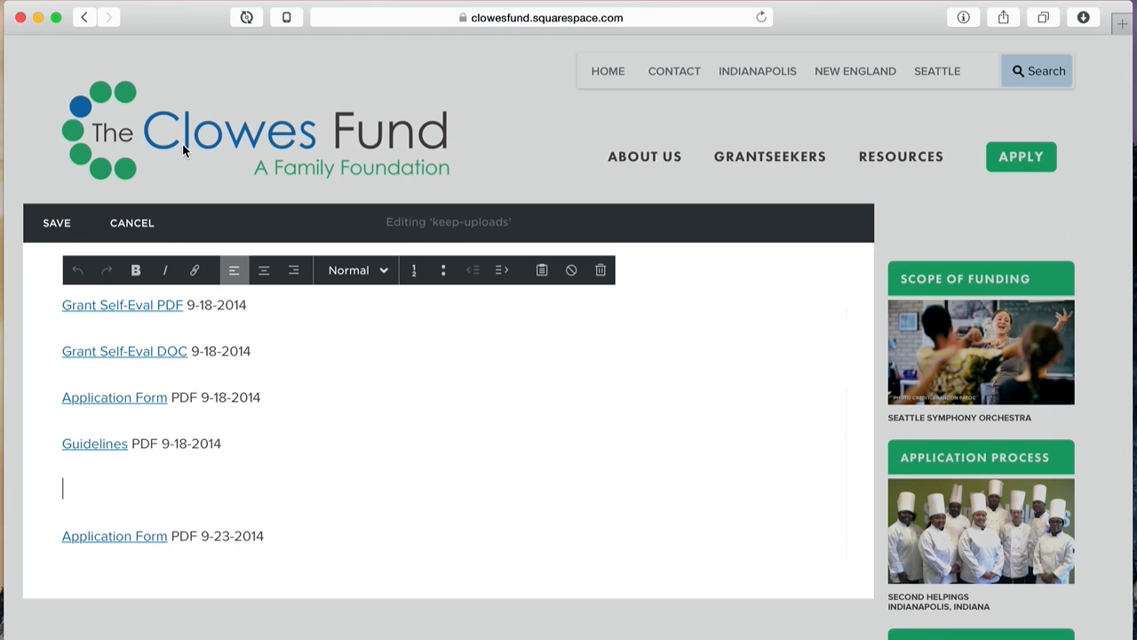
{"action": "left_click", "coordinate": [130, 227]}
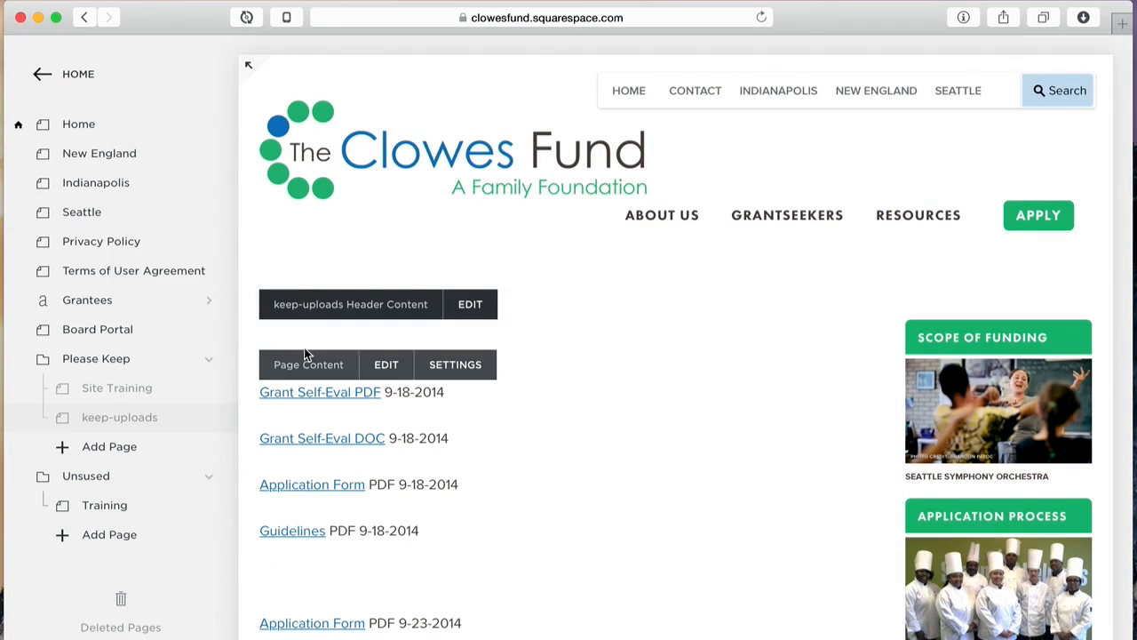
Step: Return to the main menu and show the Main Navigation tree with About Us, Grantseekers and Resources
{"action": "left_click", "coordinate": [78, 74]}
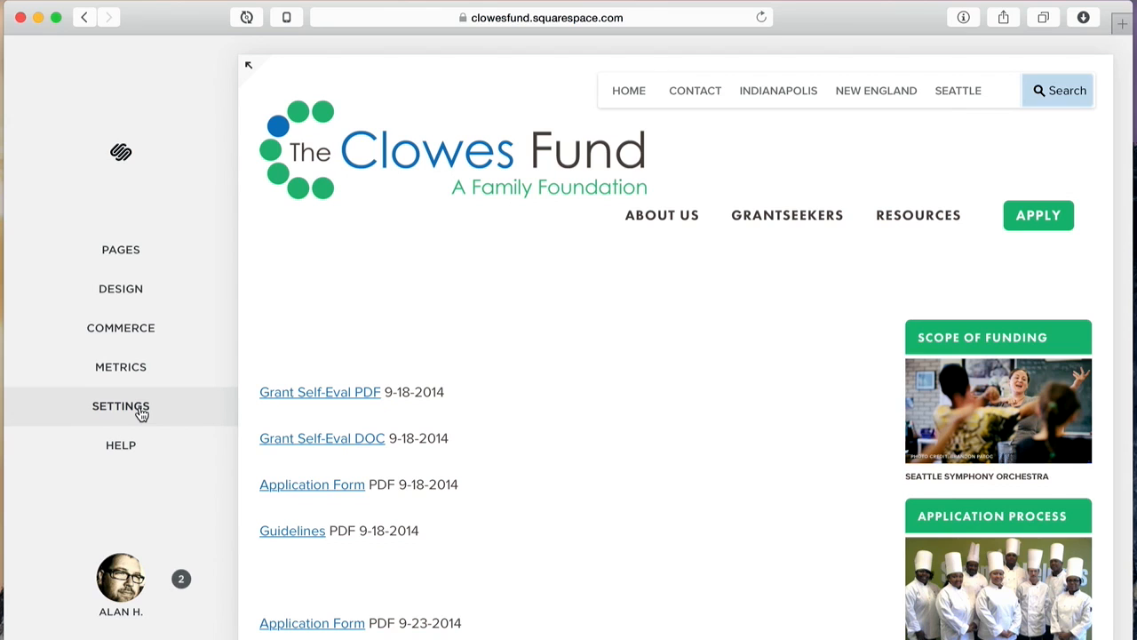
{"action": "left_click", "coordinate": [145, 258]}
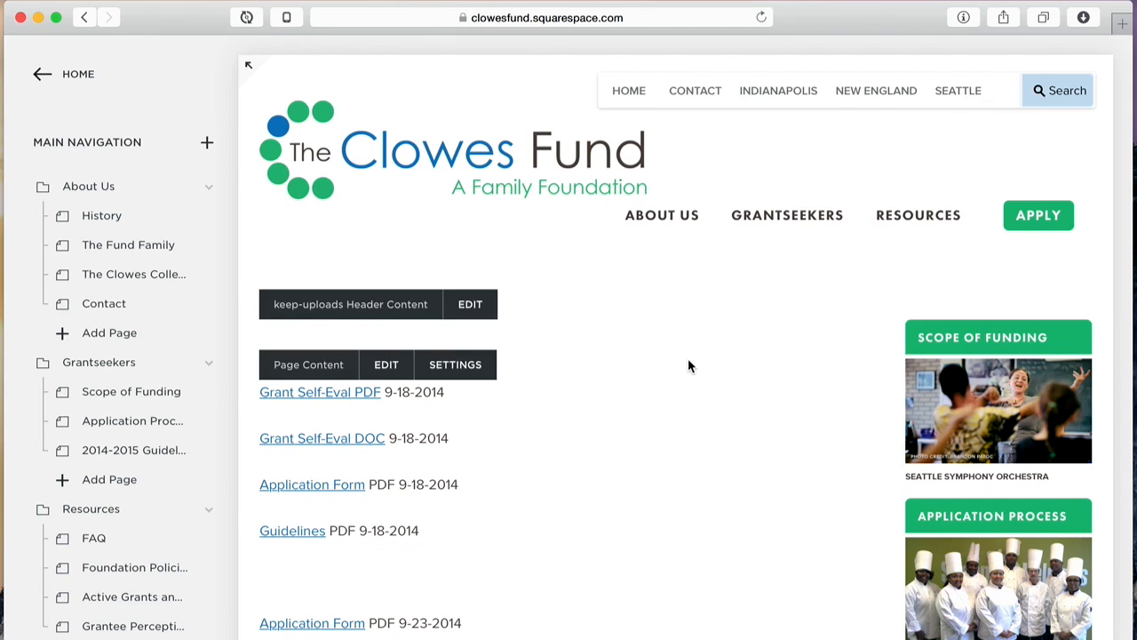
{"action": "scroll", "coordinate": [688, 359], "scroll_direction": "down", "scroll_amount": 1}
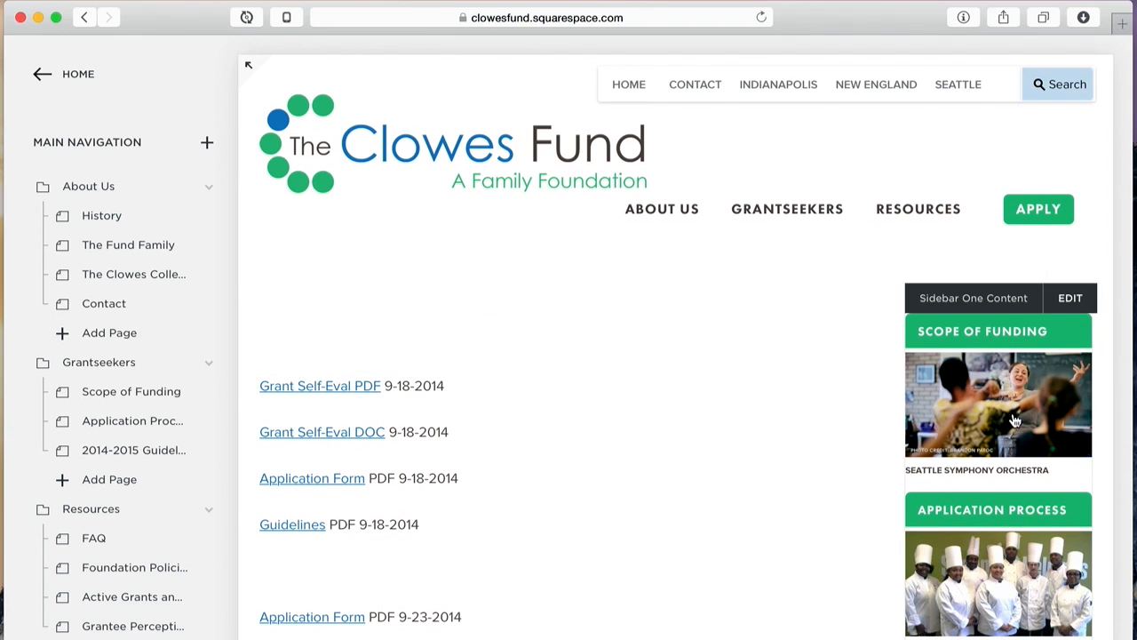
Step: Edit Sidebar One Content and select the SCOPE OF FUNDING heading to reveal its /scope link
{"action": "left_click", "coordinate": [1072, 298]}
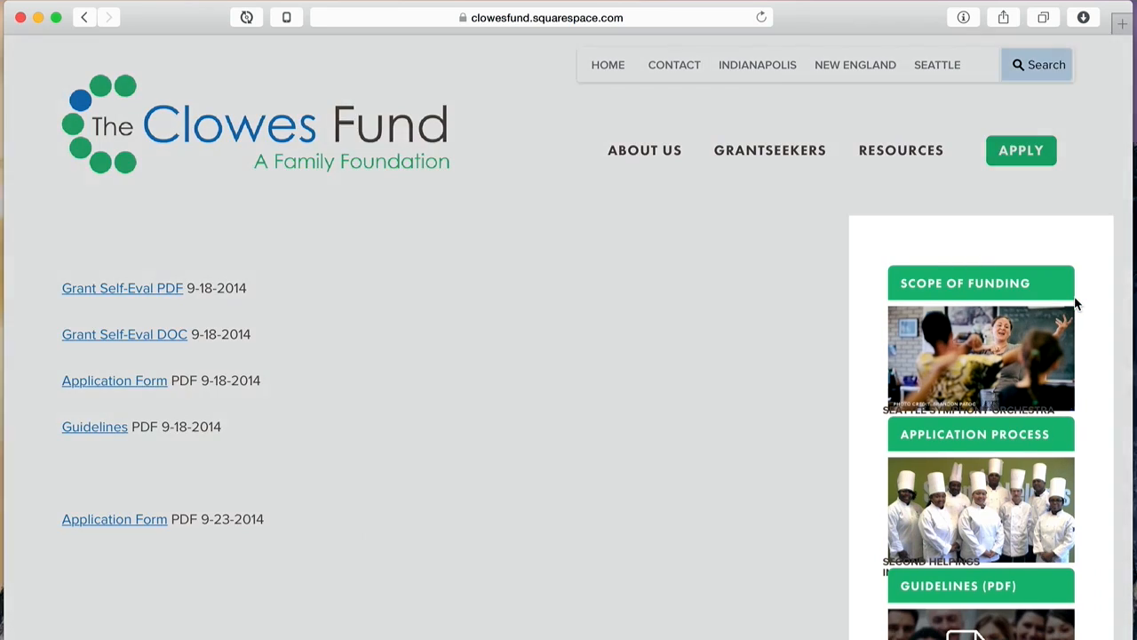
{"action": "mouse_move", "coordinate": [1032, 328]}
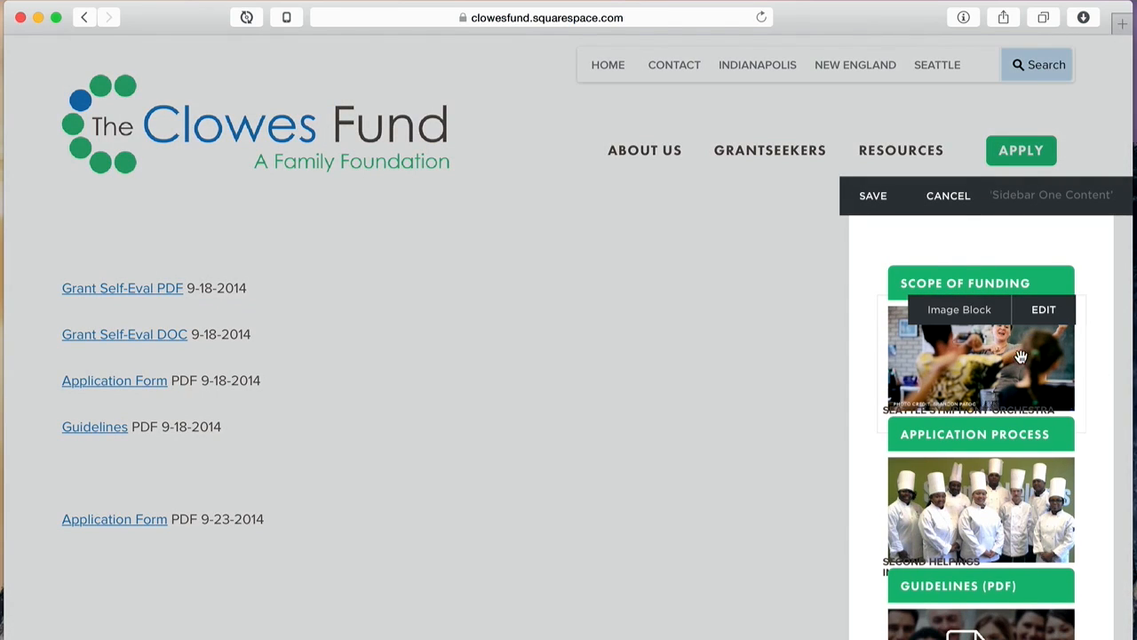
{"action": "left_click", "coordinate": [953, 281]}
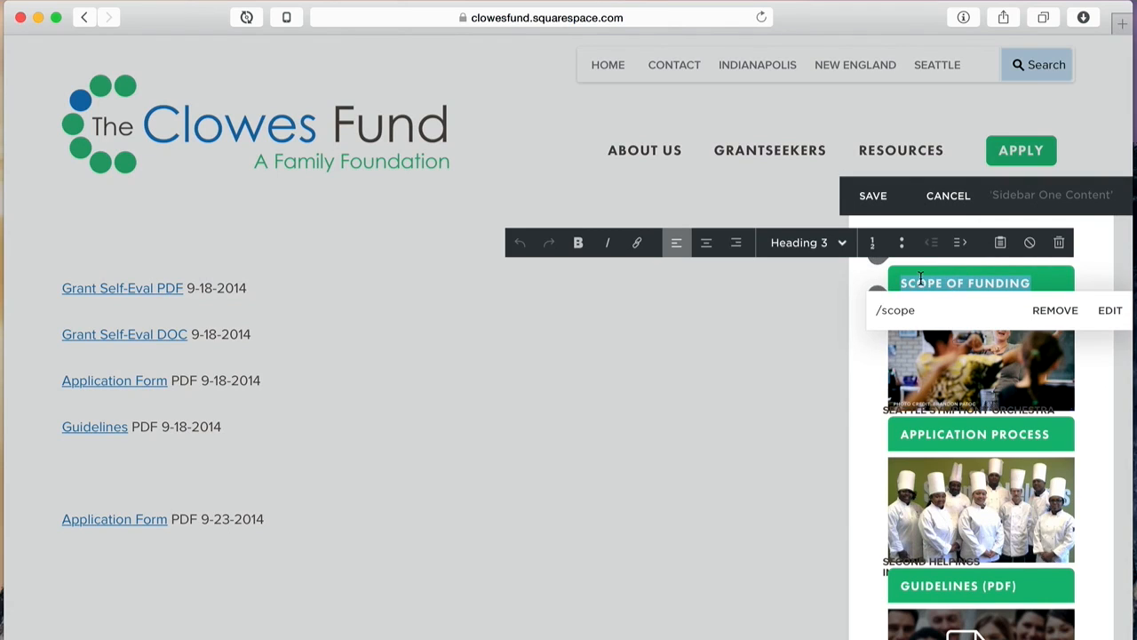
{"action": "left_click", "coordinate": [921, 281]}
{"action": "left_click_drag", "start_coordinate": [1037, 285], "coordinate": [896, 283]}
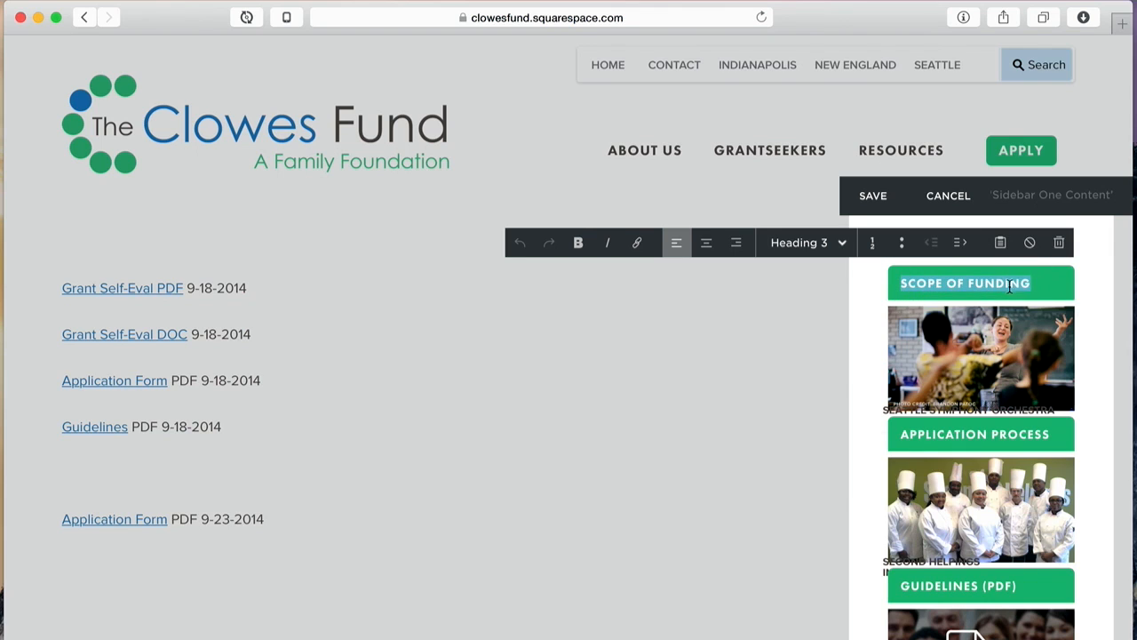
{"action": "left_click", "coordinate": [960, 281]}
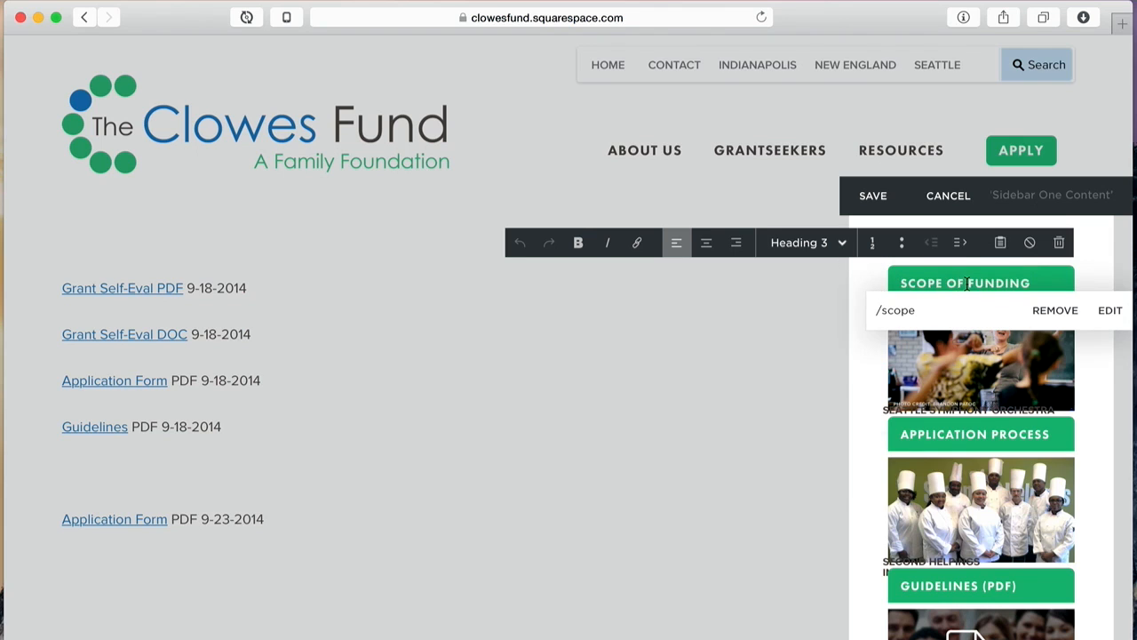
{"action": "triple_click", "coordinate": [966, 283]}
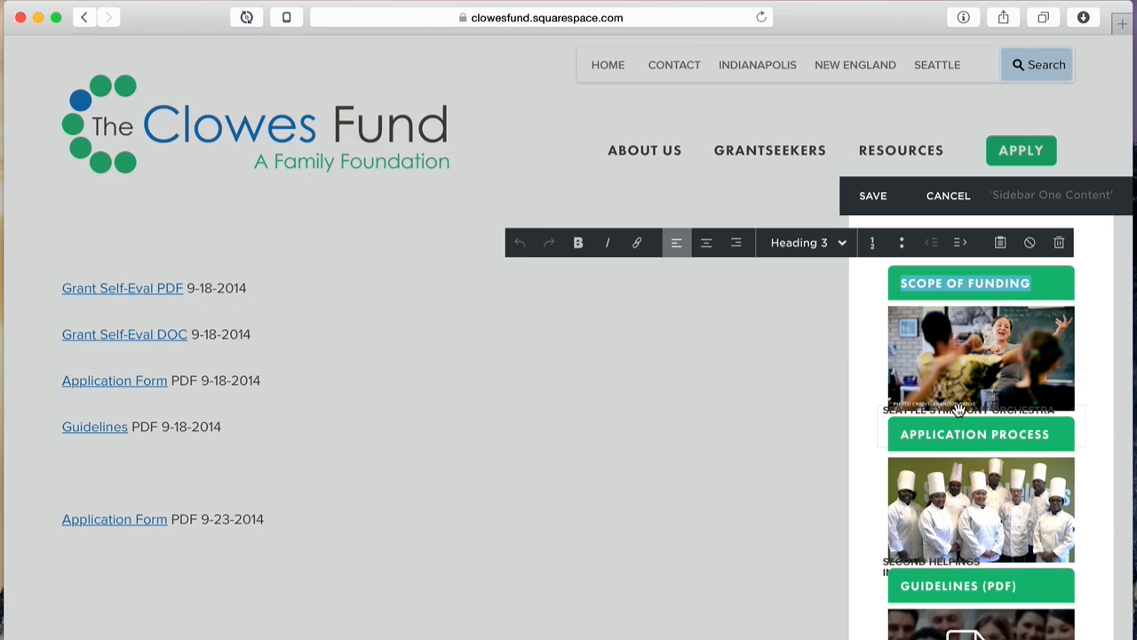
{"action": "mouse_move", "coordinate": [956, 409]}
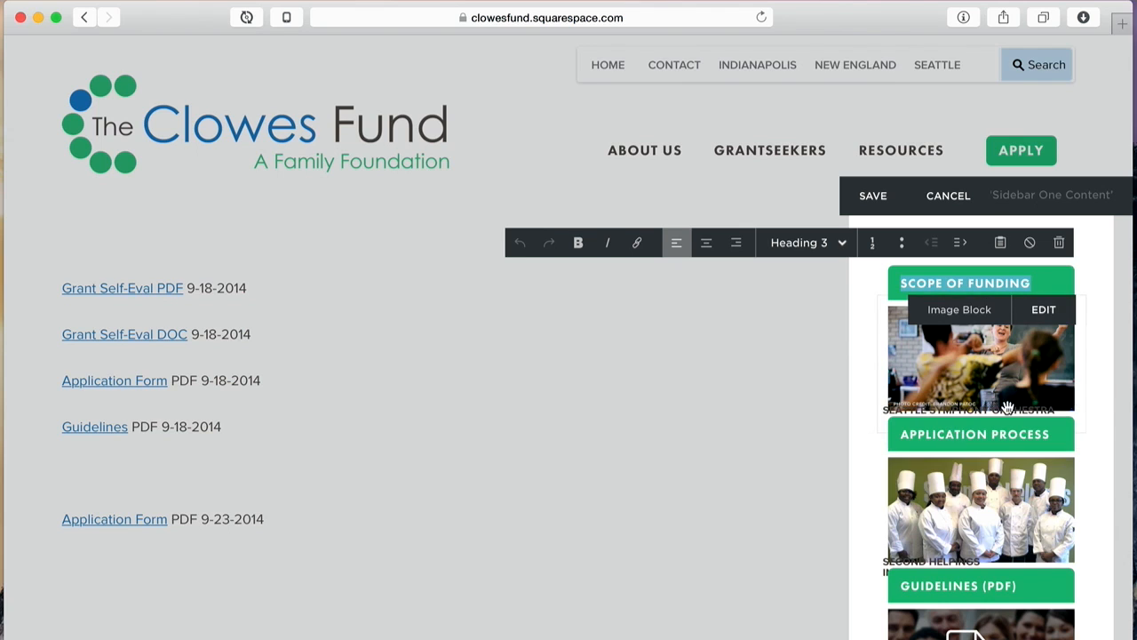
Step: Open the Scope of Funding image settings, move them aside, and close them unchanged
{"action": "left_click", "coordinate": [1045, 311]}
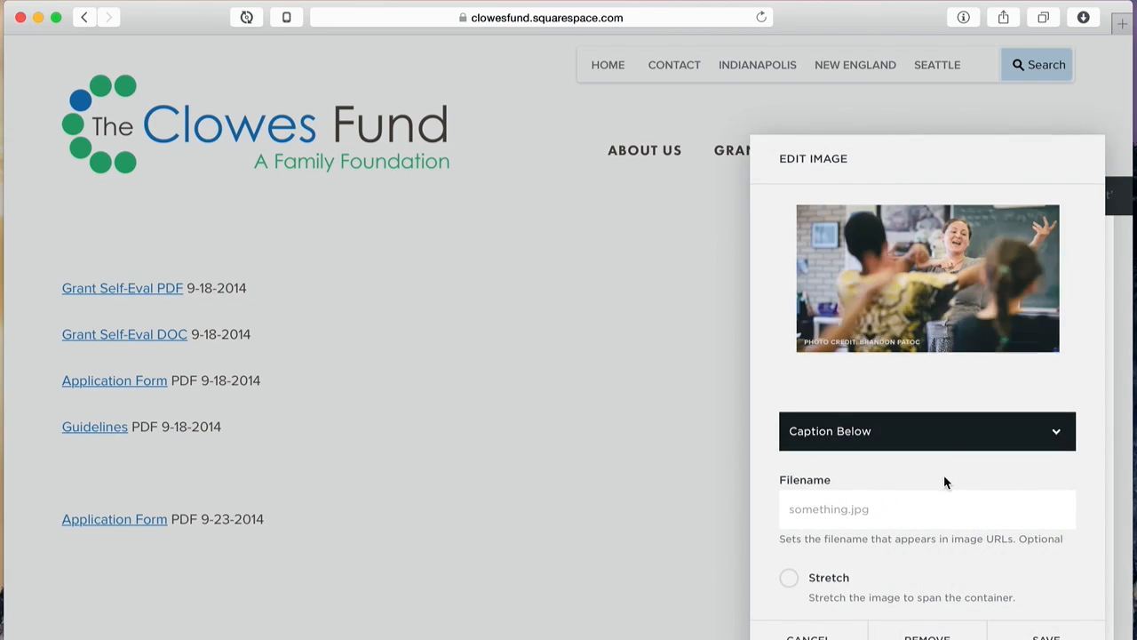
{"action": "left_click_drag", "start_coordinate": [1029, 144], "coordinate": [538, 130]}
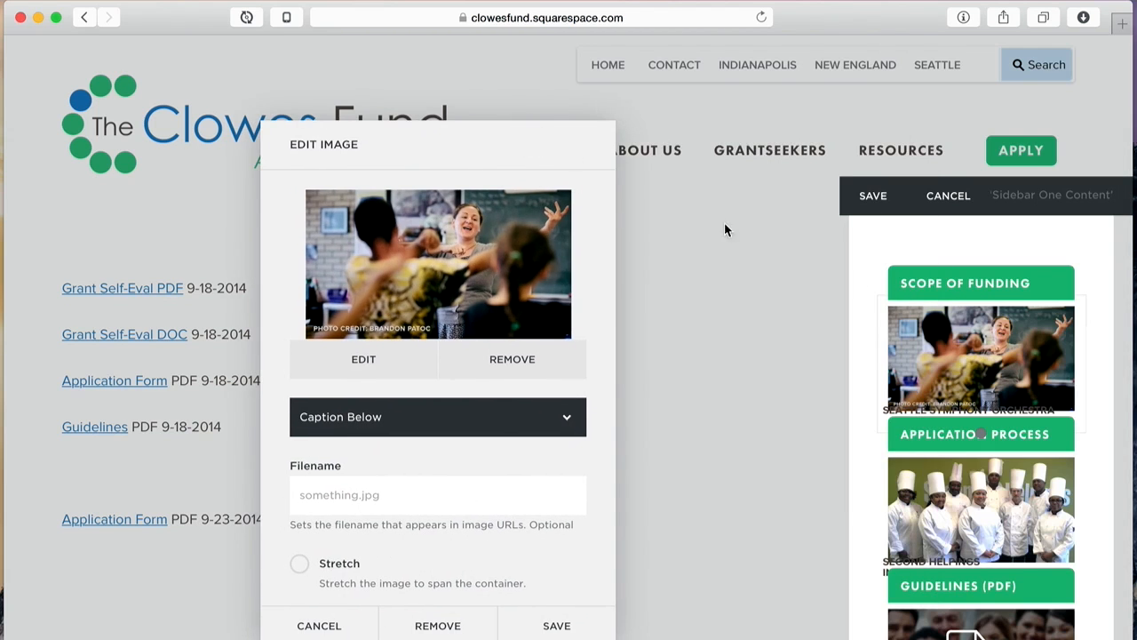
{"action": "left_click", "coordinate": [953, 425]}
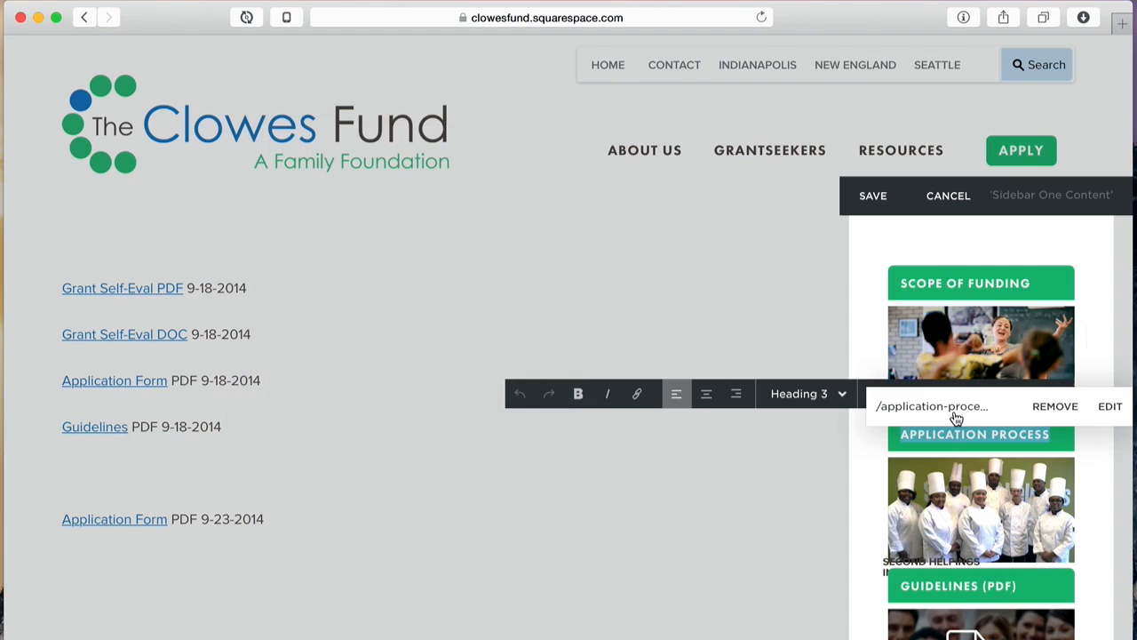
{"action": "left_click", "coordinate": [1038, 366]}
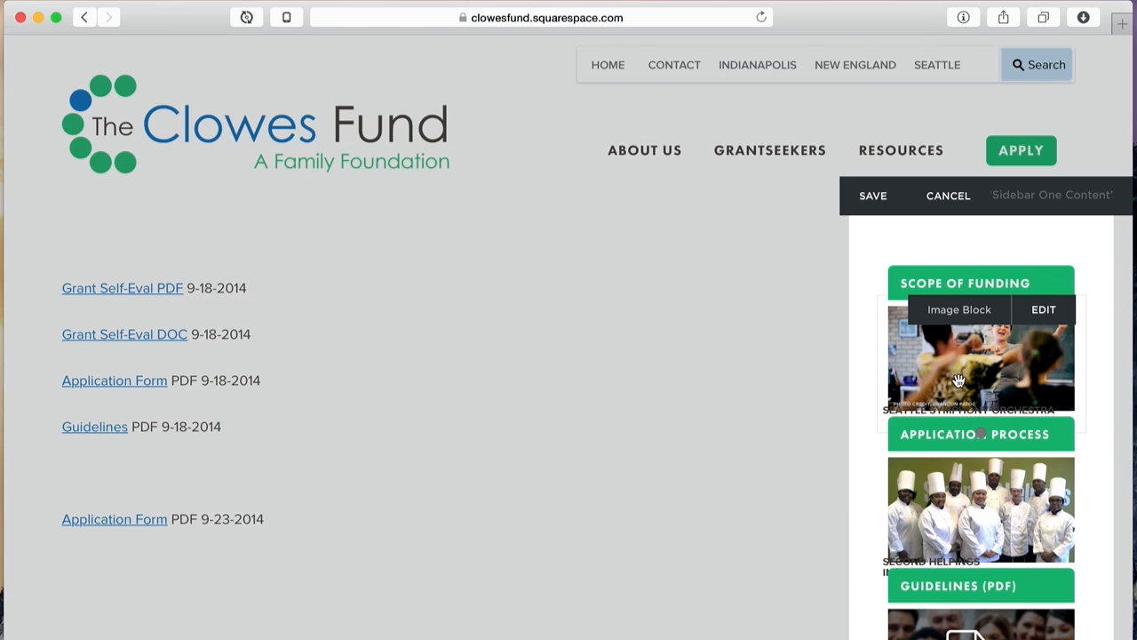
Step: Close the chefs photo settings unchanged, then cancel sidebar editing without saving
{"action": "left_click", "coordinate": [1022, 513]}
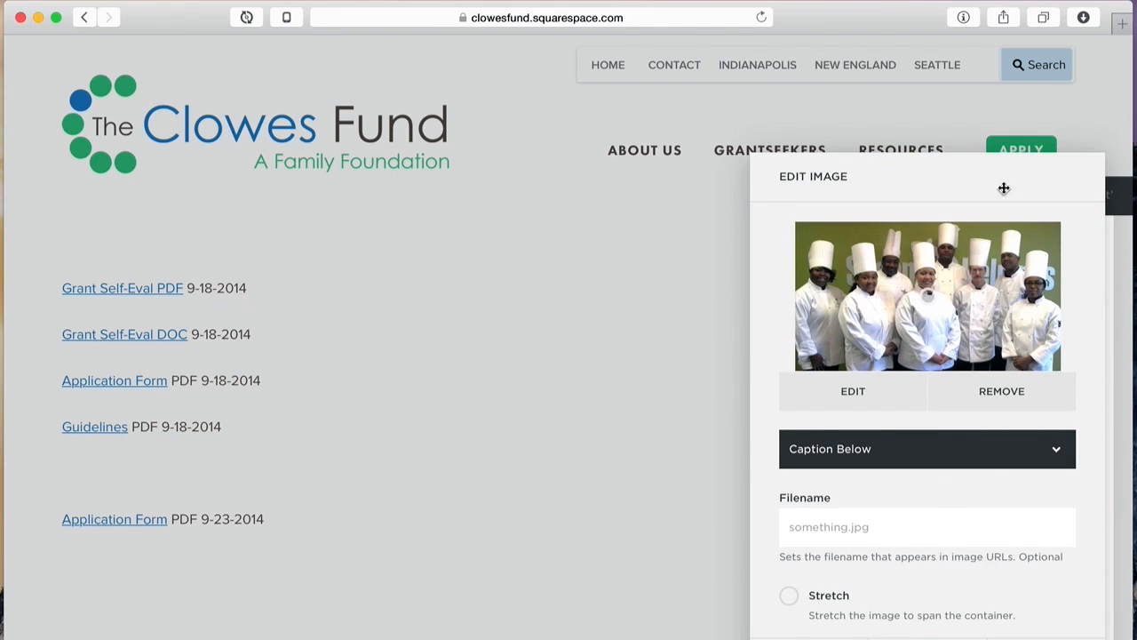
{"action": "left_click_drag", "start_coordinate": [1003, 168], "coordinate": [541, 152]}
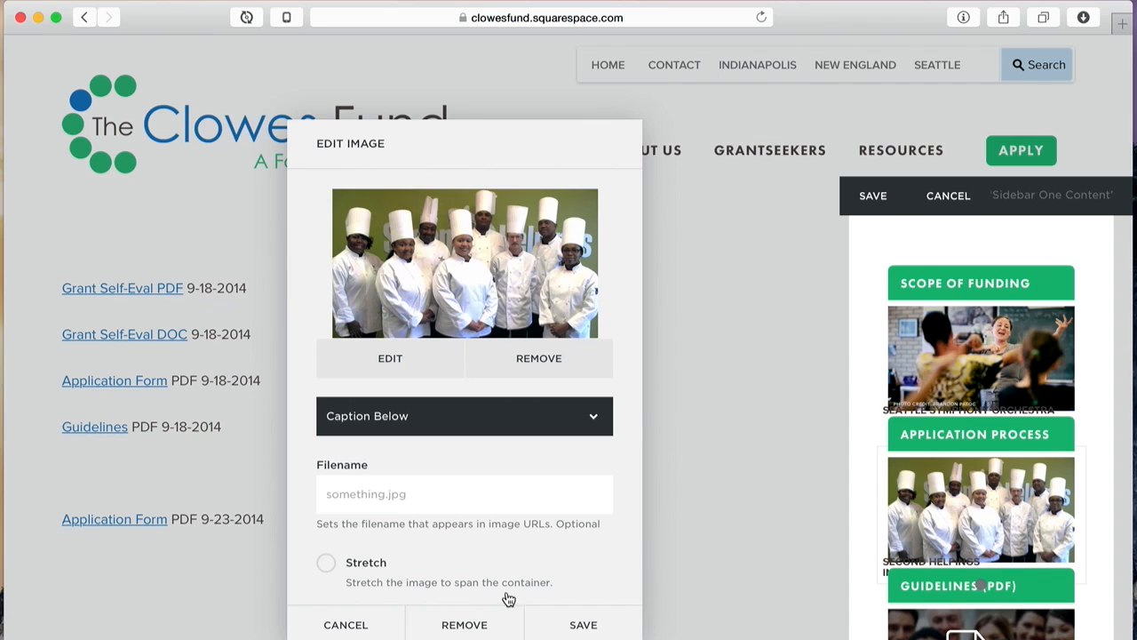
{"action": "left_click", "coordinate": [353, 626]}
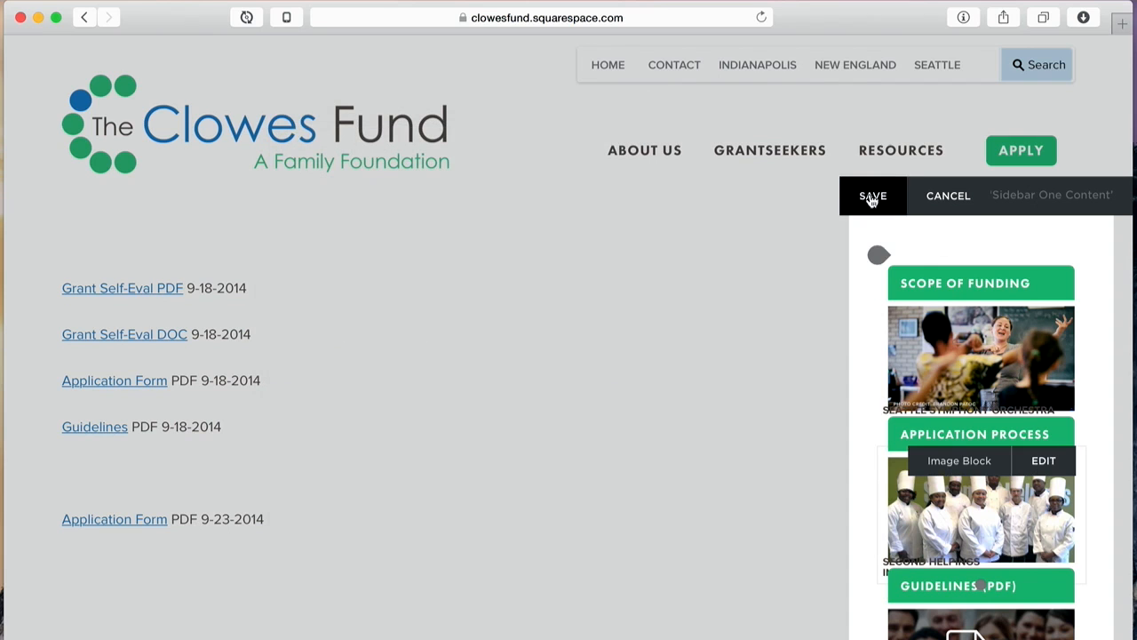
{"action": "left_click", "coordinate": [949, 196]}
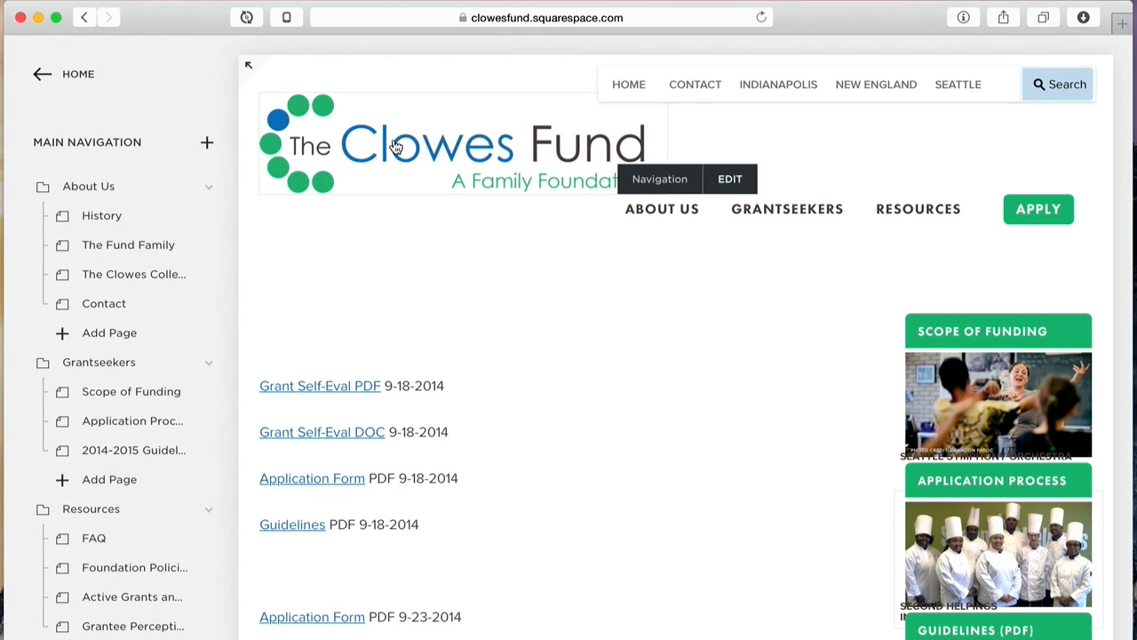
Step: Open Contact and scroll through its address, phone numbers, Directions and Parking, map and Clowes links
{"action": "left_click", "coordinate": [716, 83]}
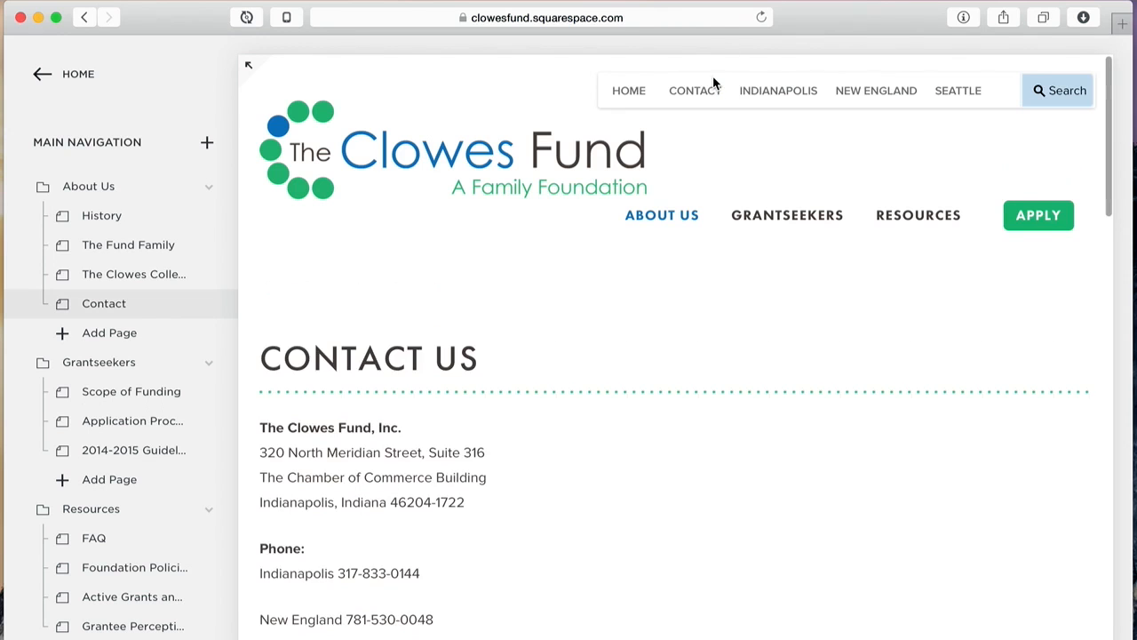
{"action": "scroll", "coordinate": [768, 290], "scroll_direction": "down", "scroll_amount": 15}
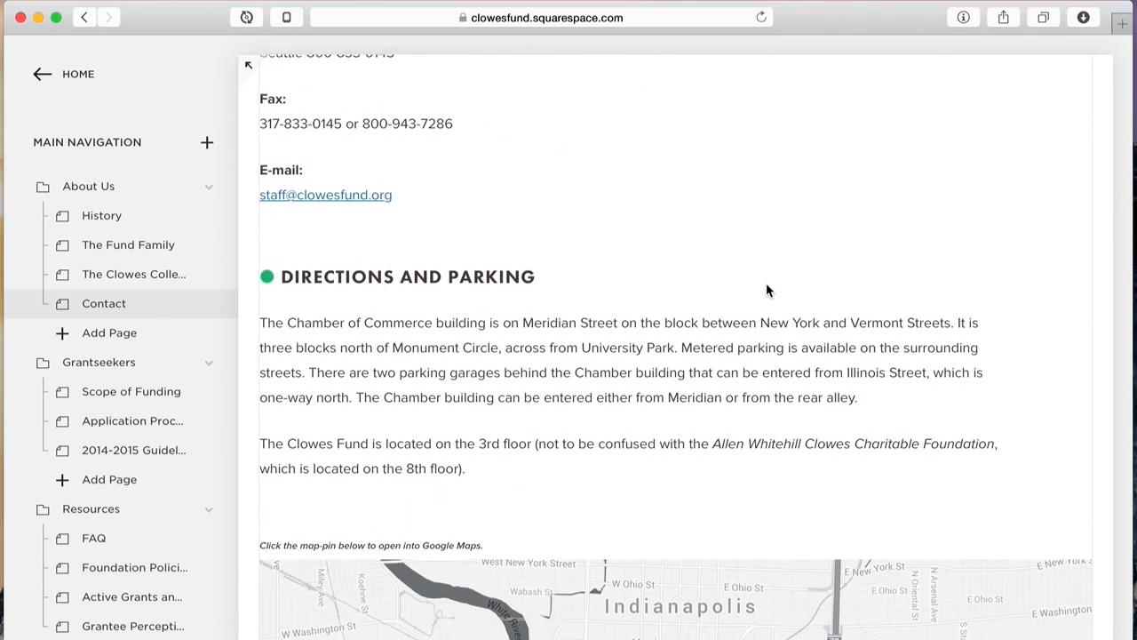
{"action": "scroll", "coordinate": [766, 289], "scroll_direction": "down", "scroll_amount": 3}
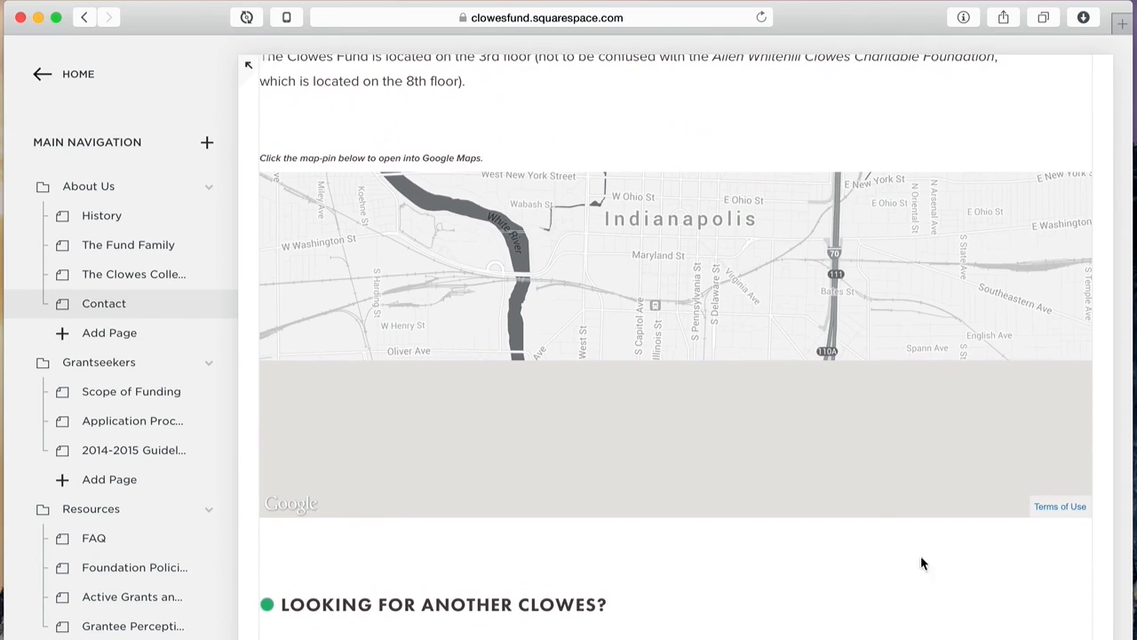
{"action": "scroll", "coordinate": [930, 544], "scroll_direction": "down", "scroll_amount": 6}
{"action": "scroll", "coordinate": [931, 544], "scroll_direction": "down", "scroll_amount": 1}
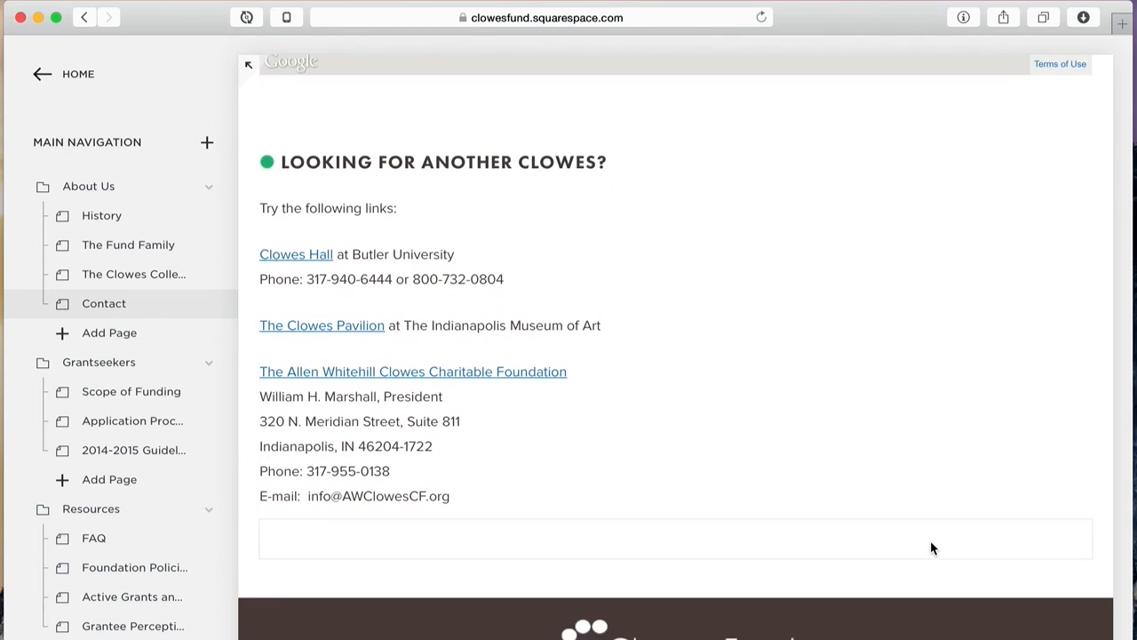
{"action": "scroll", "coordinate": [931, 544], "scroll_direction": "down", "scroll_amount": 5}
{"action": "scroll", "coordinate": [930, 541], "scroll_direction": "up", "scroll_amount": 8}
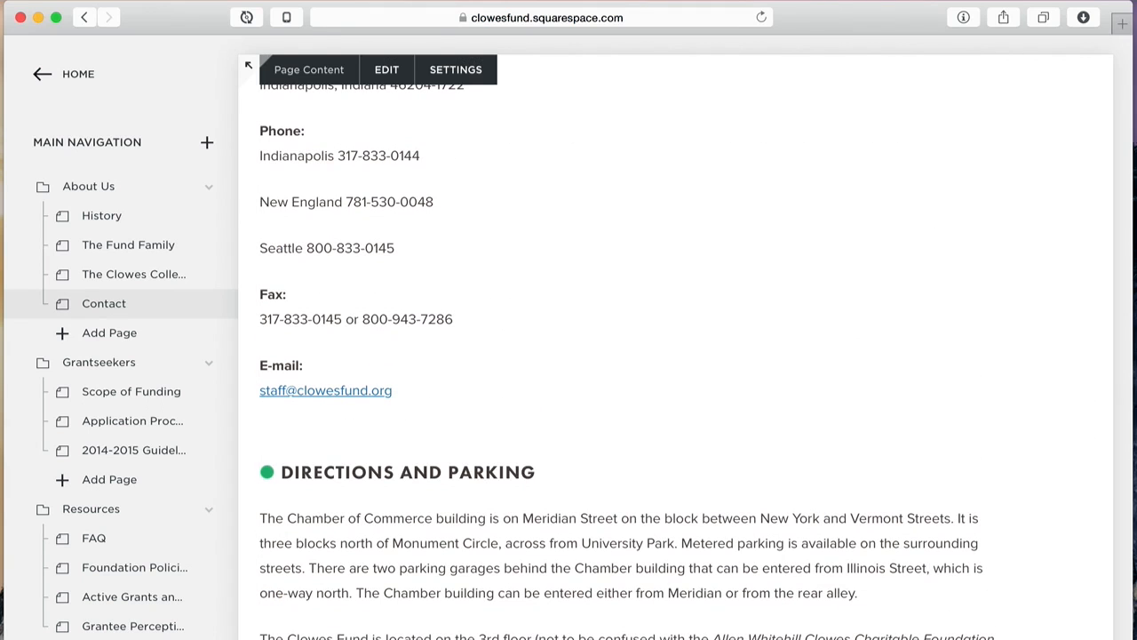
Step: Open The Fund Family page and inspect the group photo's image settings, cancelling without changes
{"action": "left_click", "coordinate": [154, 244]}
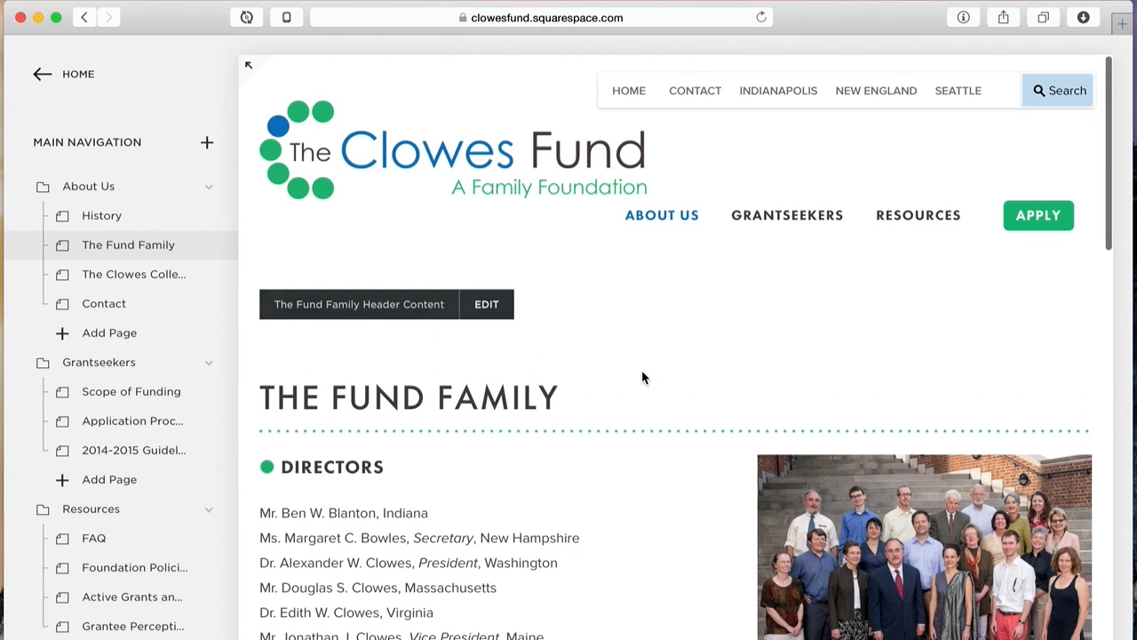
{"action": "scroll", "coordinate": [642, 369], "scroll_direction": "down", "scroll_amount": 5}
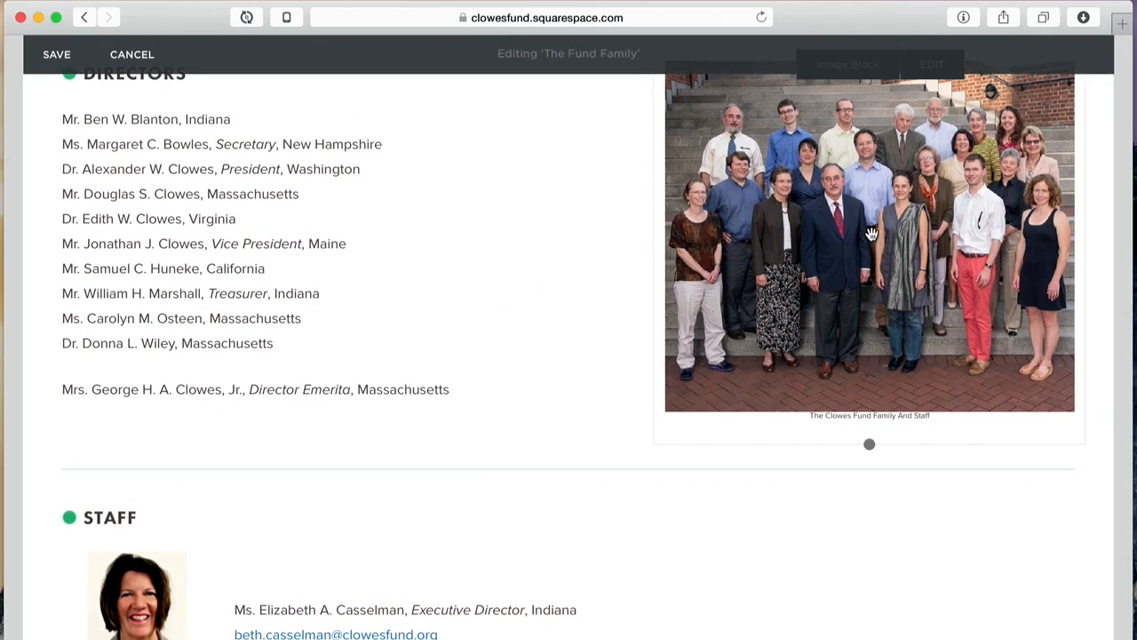
{"action": "left_click", "coordinate": [871, 234]}
{"action": "scroll", "coordinate": [919, 529], "scroll_direction": "down", "scroll_amount": 2}
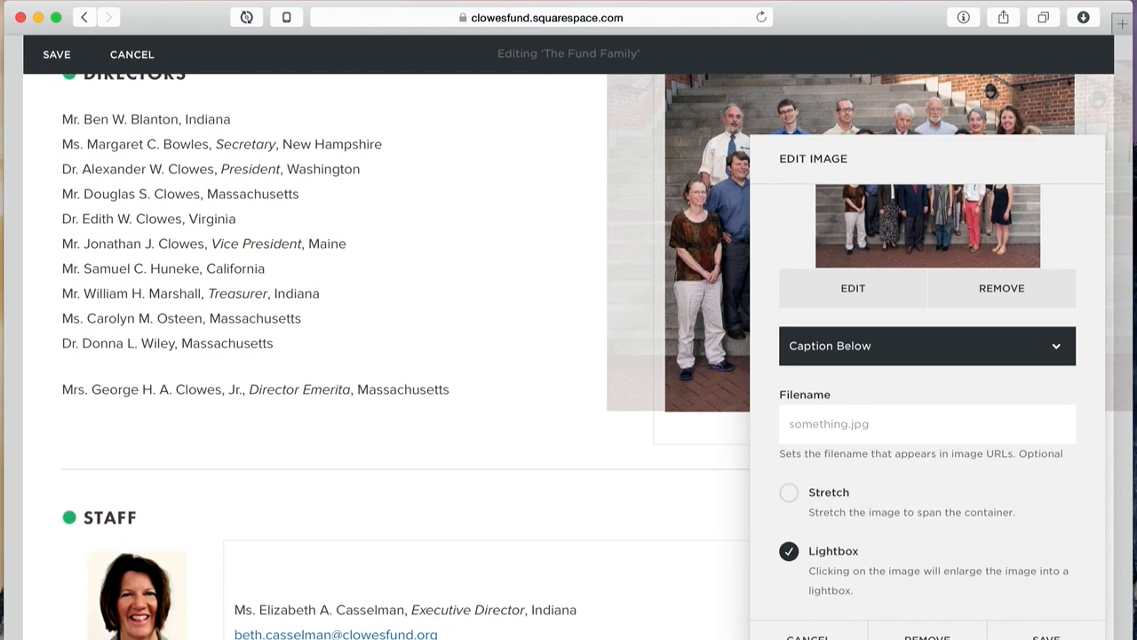
{"action": "left_click", "coordinate": [791, 633]}
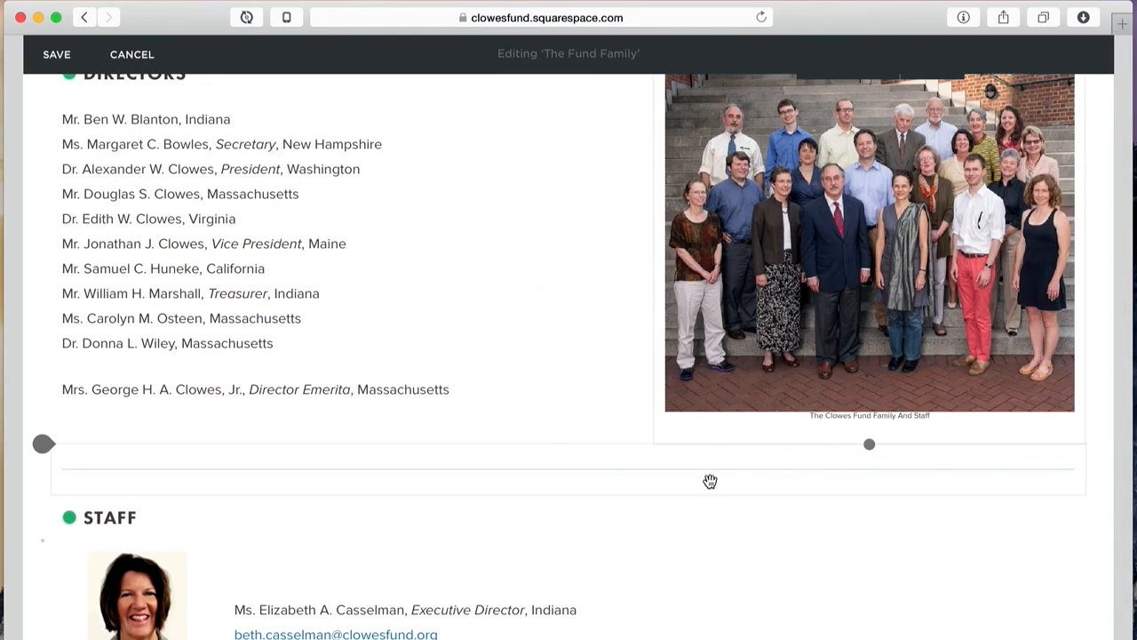
Step: Inspect the first staff portrait's image settings, cancel them, and exit page editing unsaved
{"action": "scroll", "coordinate": [546, 433], "scroll_direction": "down", "scroll_amount": 4}
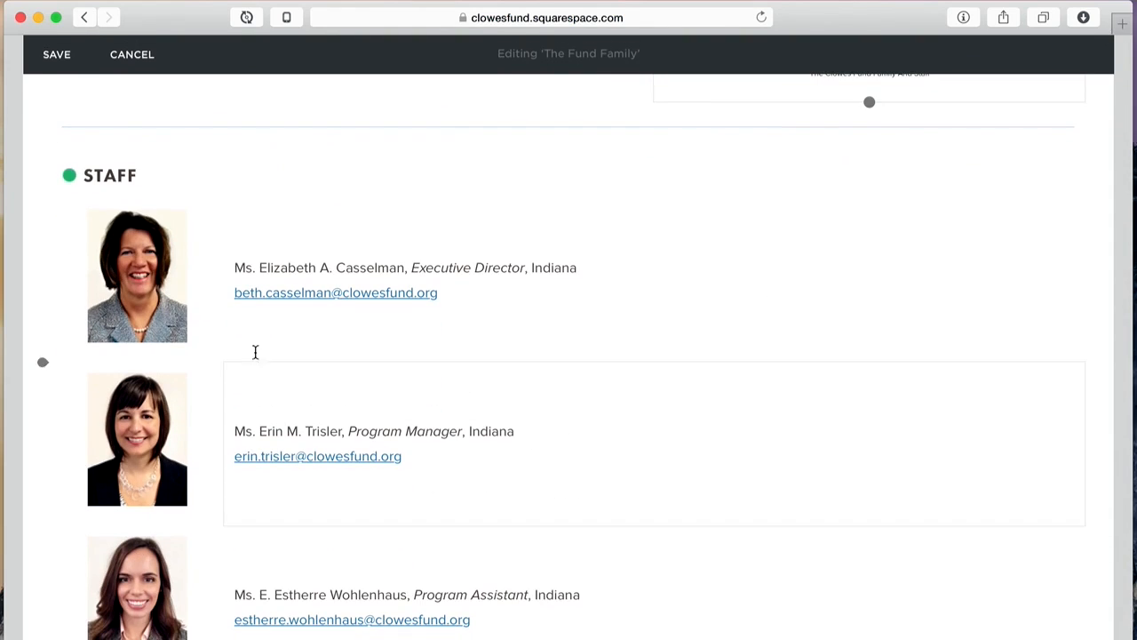
{"action": "left_click", "coordinate": [140, 264]}
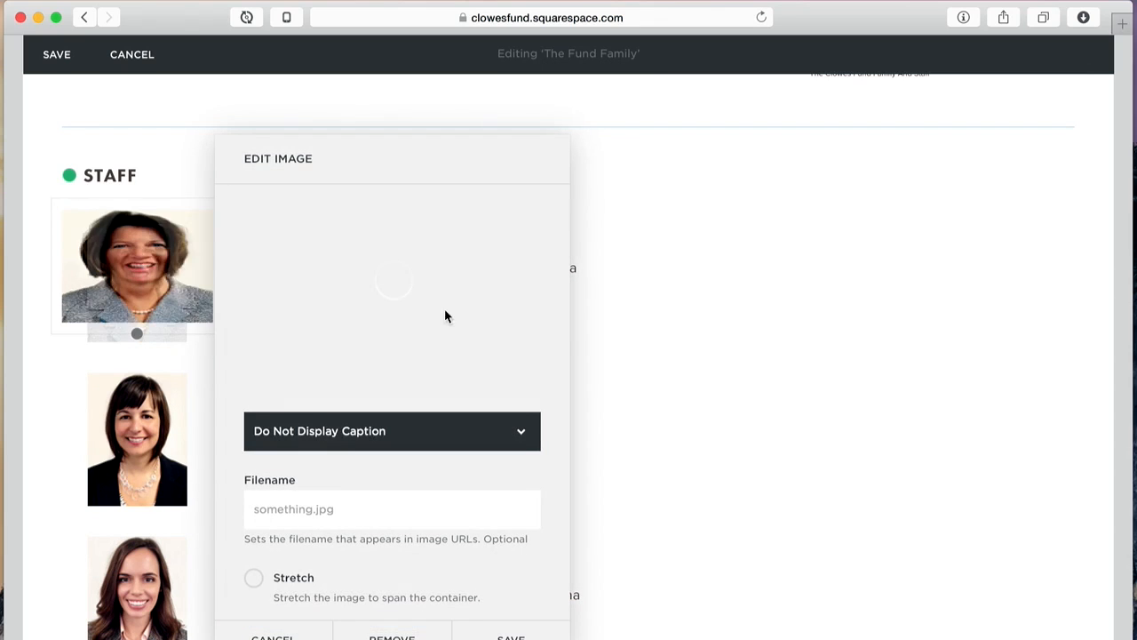
{"action": "scroll", "coordinate": [499, 283], "scroll_direction": "down", "scroll_amount": 4}
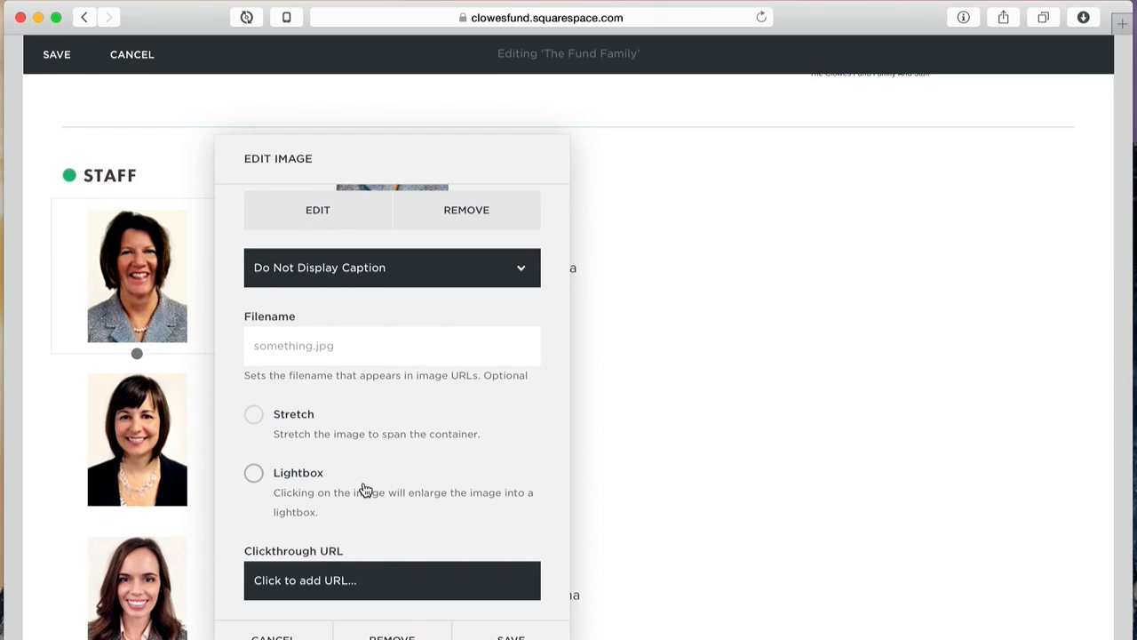
{"action": "left_click", "coordinate": [271, 633]}
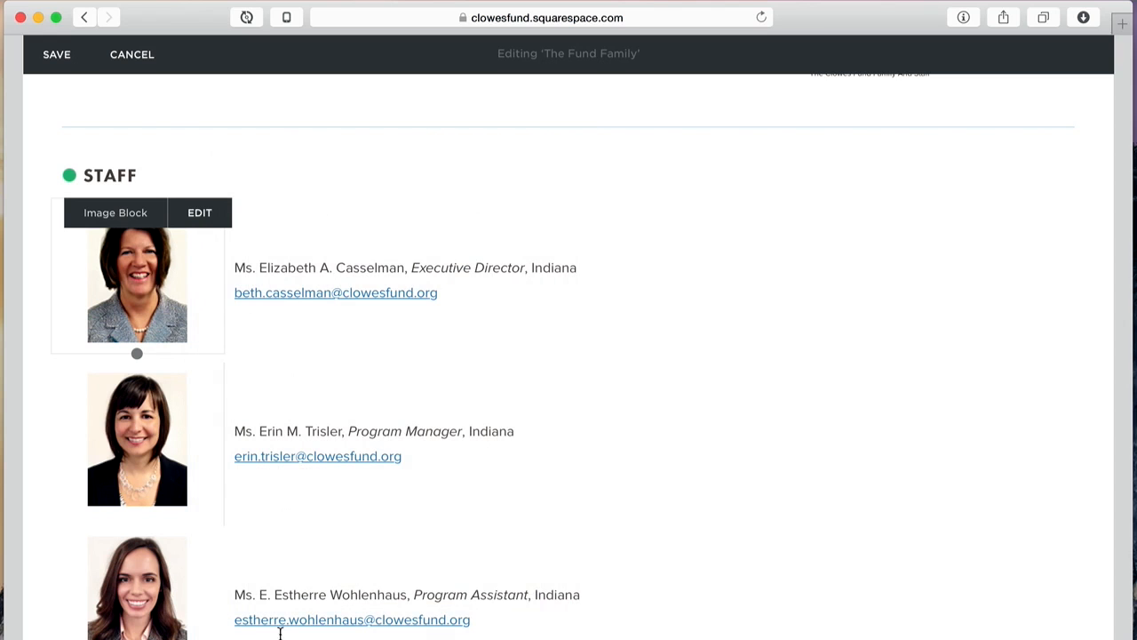
{"action": "scroll", "coordinate": [713, 421], "scroll_direction": "down", "scroll_amount": 5}
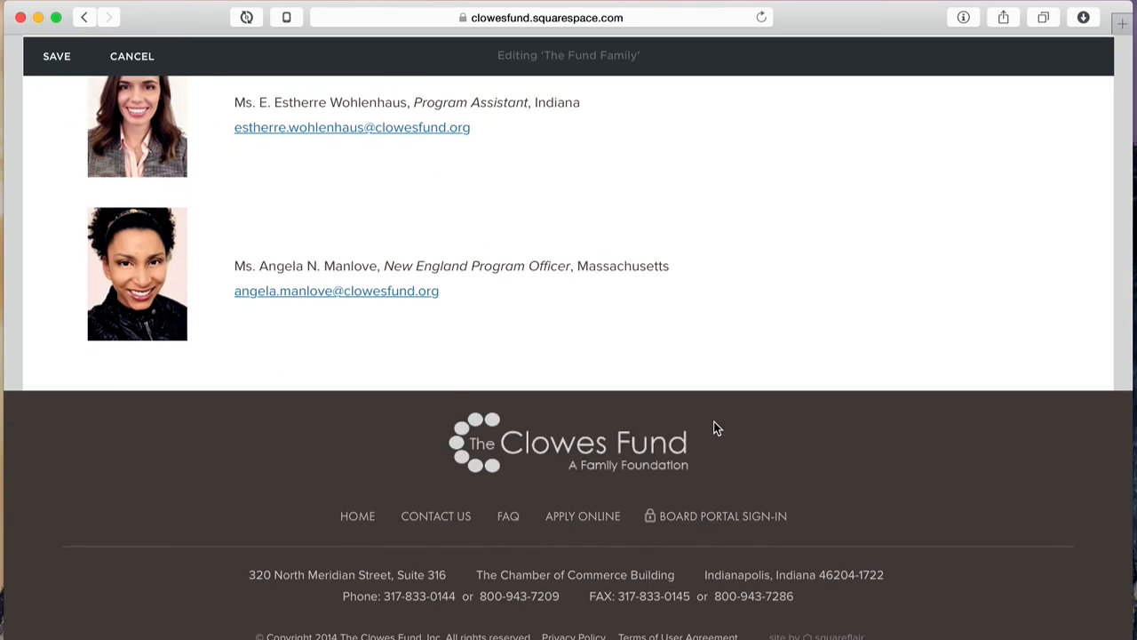
{"action": "scroll", "coordinate": [713, 421], "scroll_direction": "up", "scroll_amount": 20}
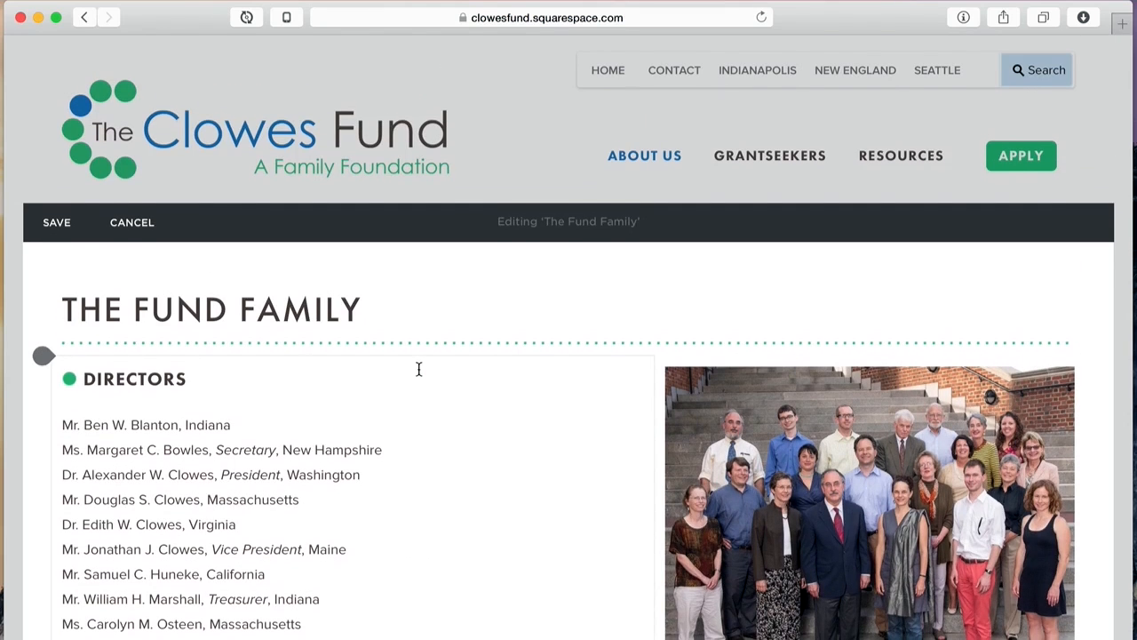
{"action": "scroll", "coordinate": [419, 369], "scroll_direction": "down", "scroll_amount": 1}
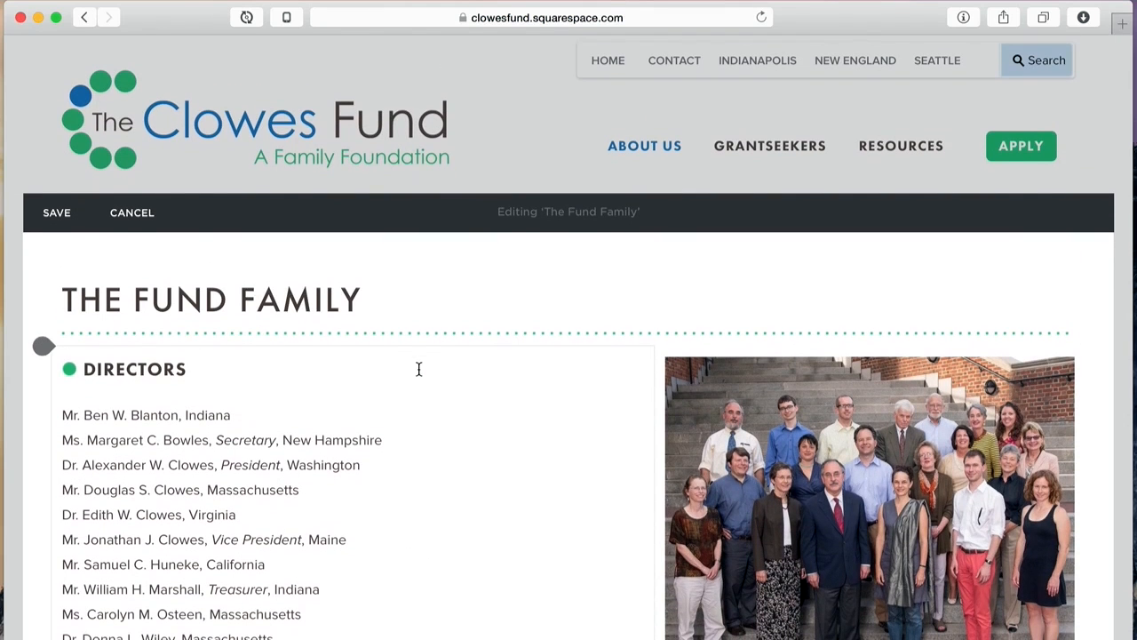
{"action": "left_click", "coordinate": [127, 215]}
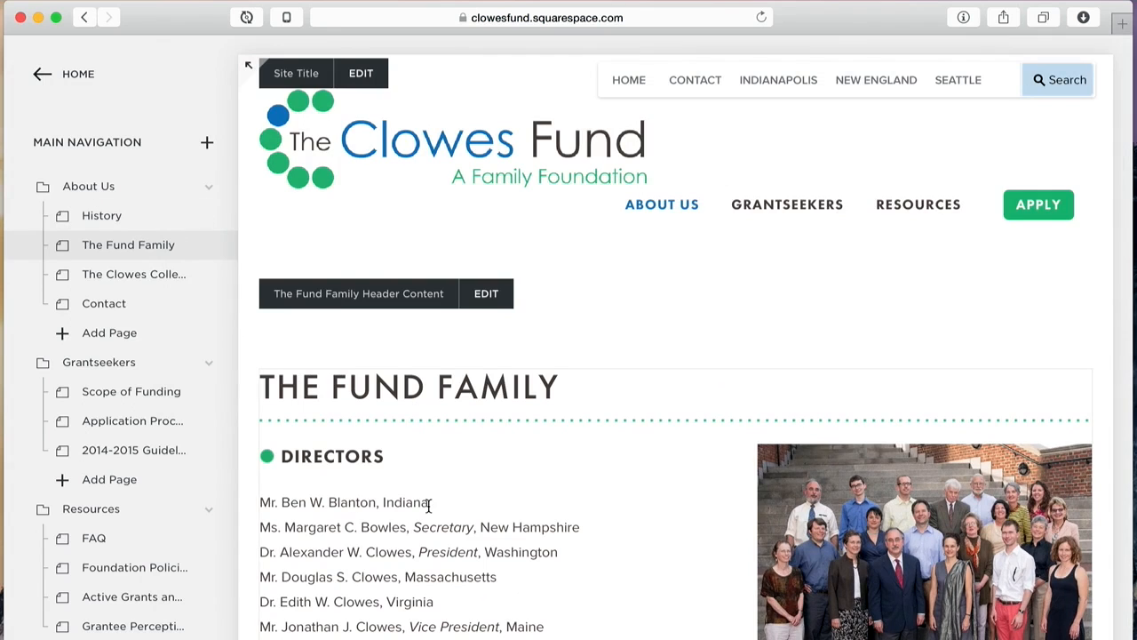
Step: Scroll the Pages panel and open the Board Portal page
{"action": "scroll", "coordinate": [428, 510], "scroll_direction": "down", "scroll_amount": 5}
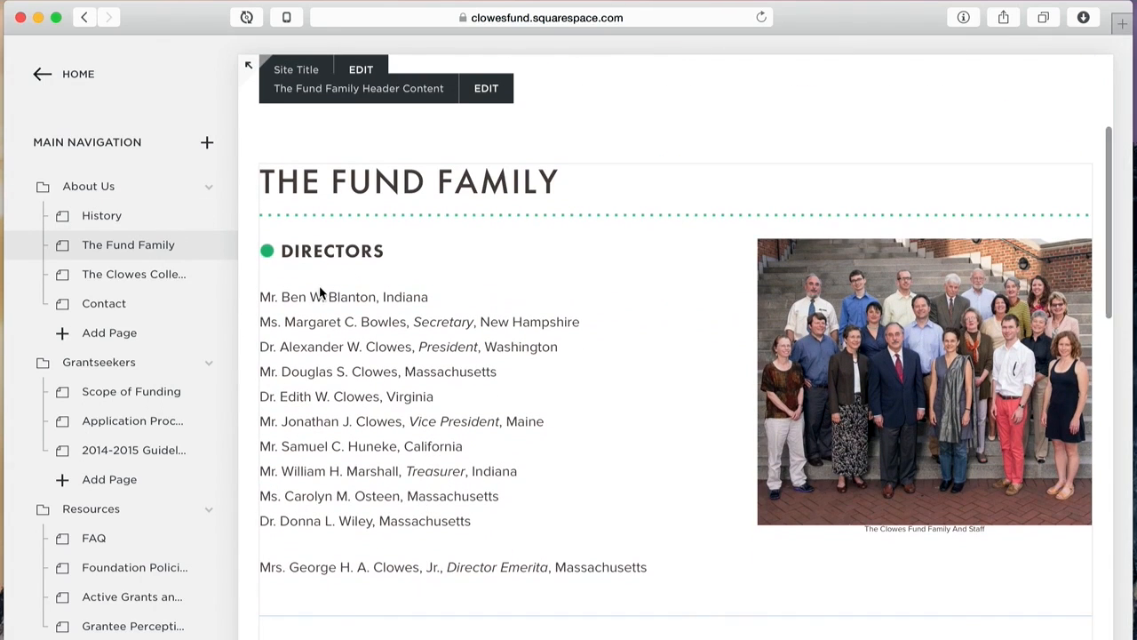
{"action": "scroll", "coordinate": [135, 279], "scroll_direction": "down", "scroll_amount": 3}
{"action": "scroll", "coordinate": [136, 278], "scroll_direction": "down", "scroll_amount": 10}
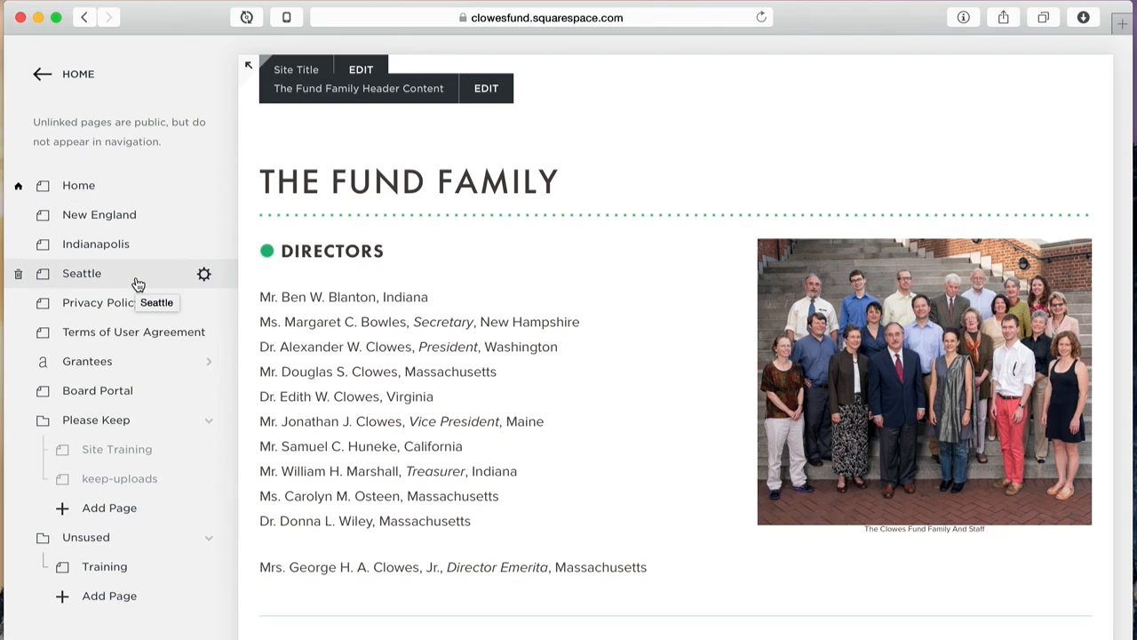
{"action": "left_click", "coordinate": [103, 391]}
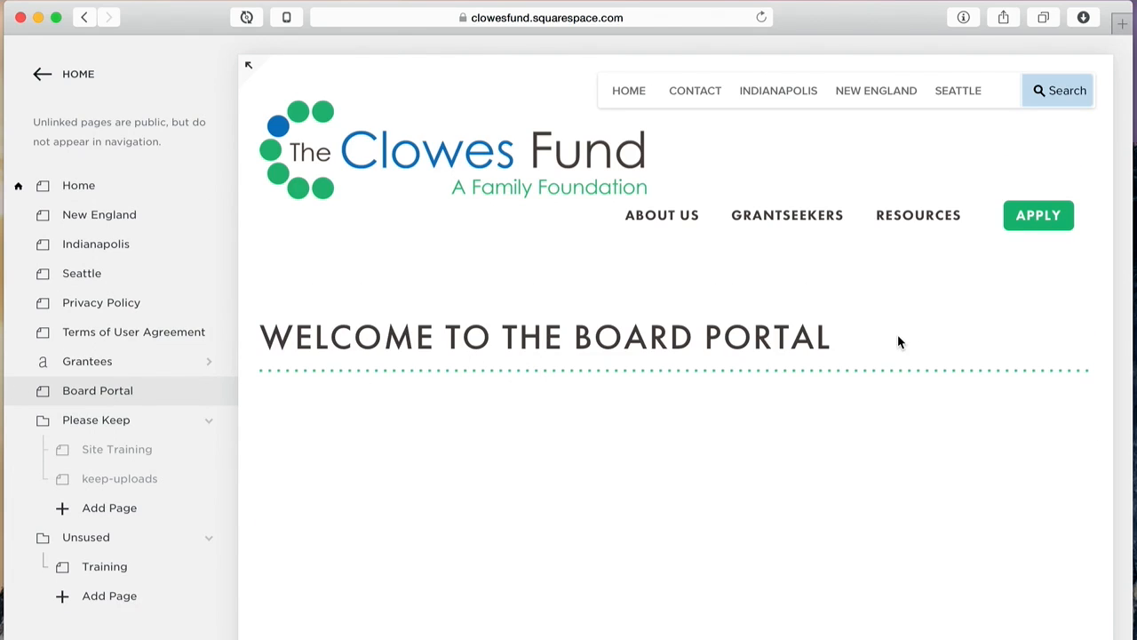
{"action": "scroll", "coordinate": [897, 342], "scroll_direction": "down", "scroll_amount": 3}
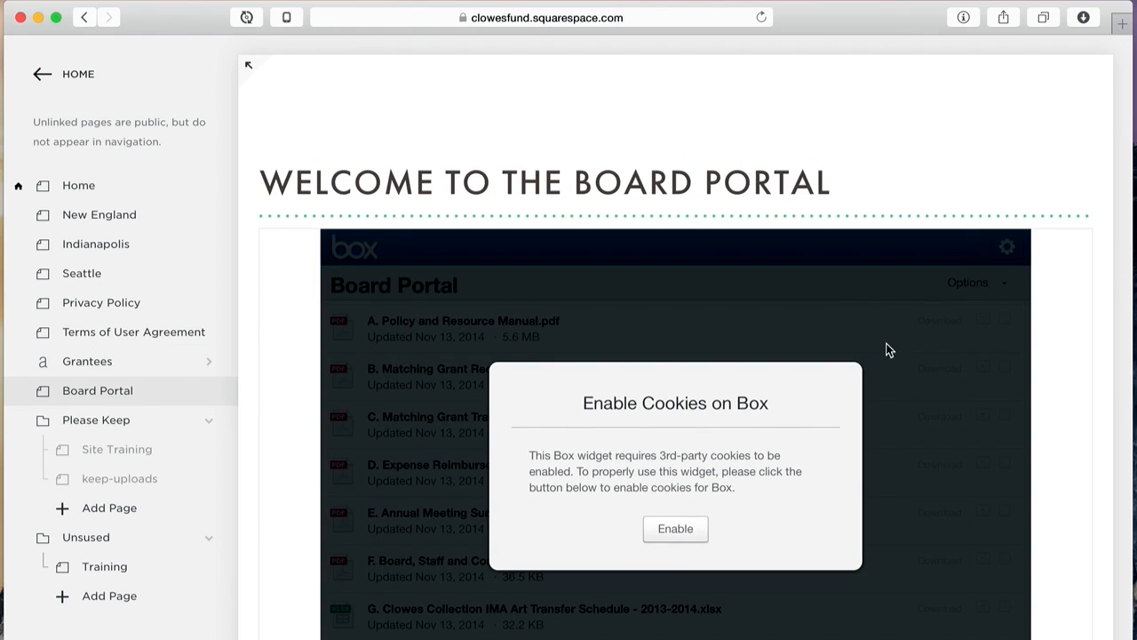
Step: Allow Box cookies so the embedded Board Portal file list appears
{"action": "left_click", "coordinate": [675, 527]}
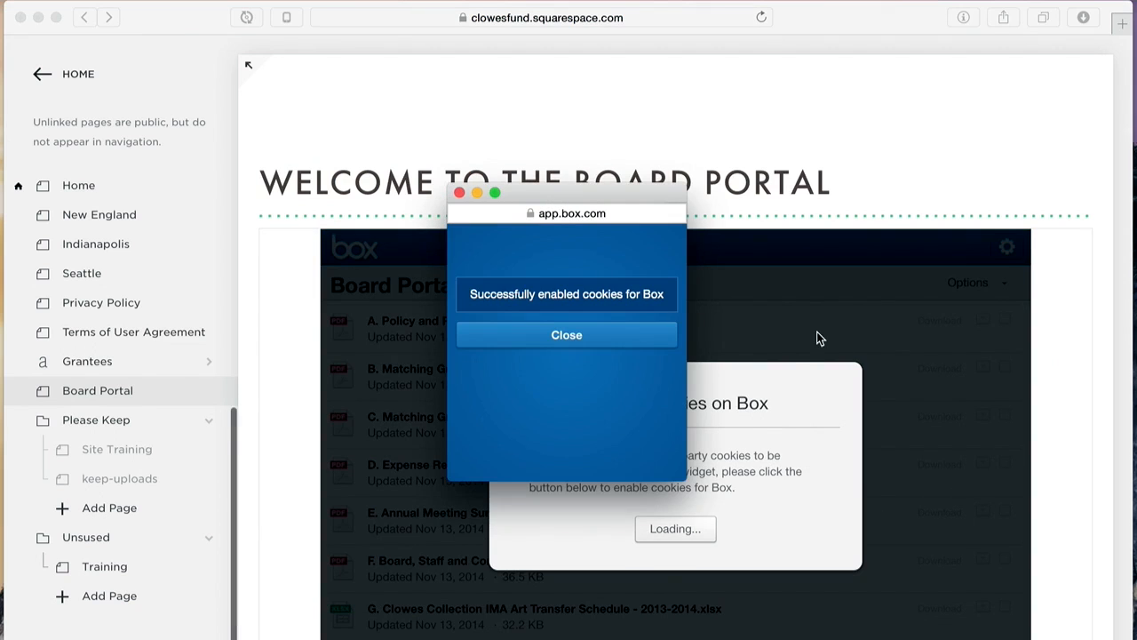
{"action": "left_click", "coordinate": [593, 332]}
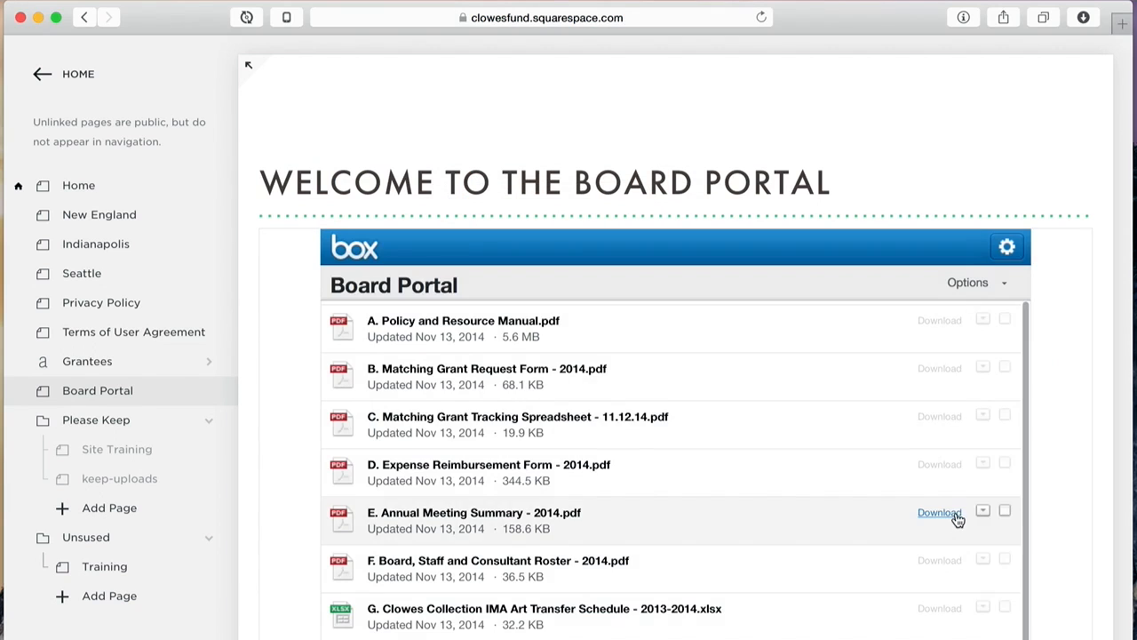
{"action": "scroll", "coordinate": [1076, 372], "scroll_direction": "down", "scroll_amount": 2}
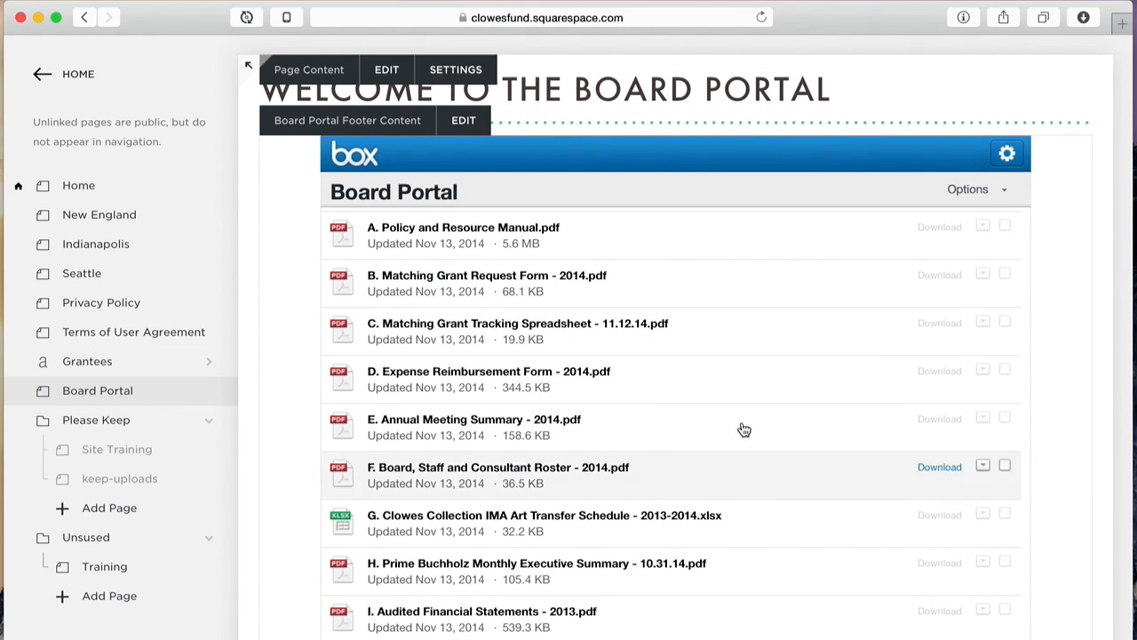
{"action": "left_click", "coordinate": [462, 124]}
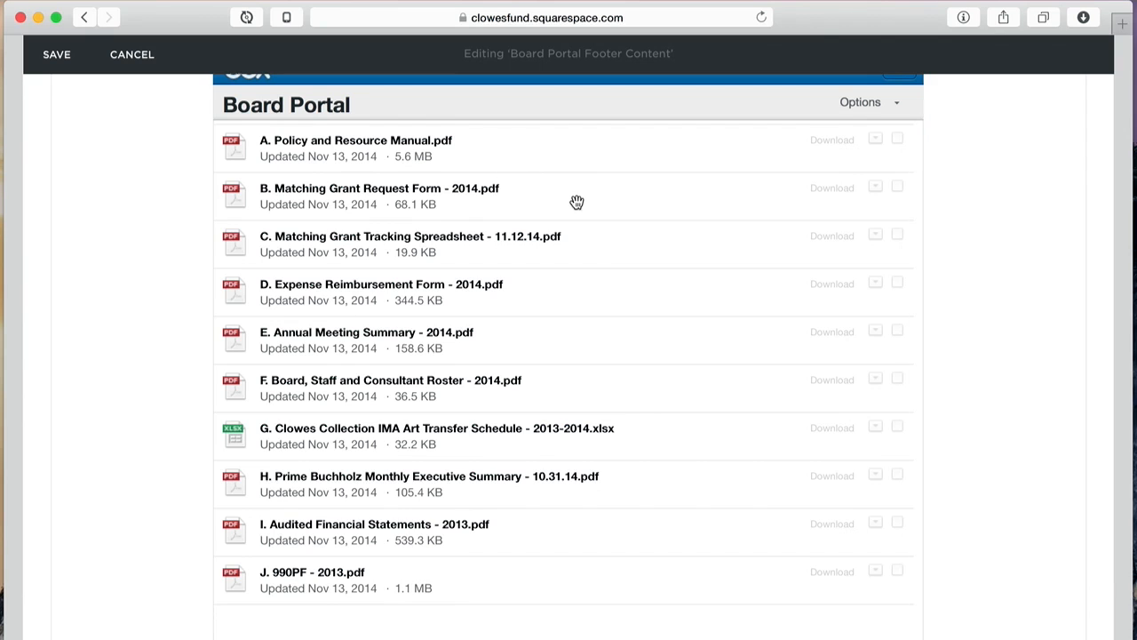
{"action": "left_click", "coordinate": [386, 211]}
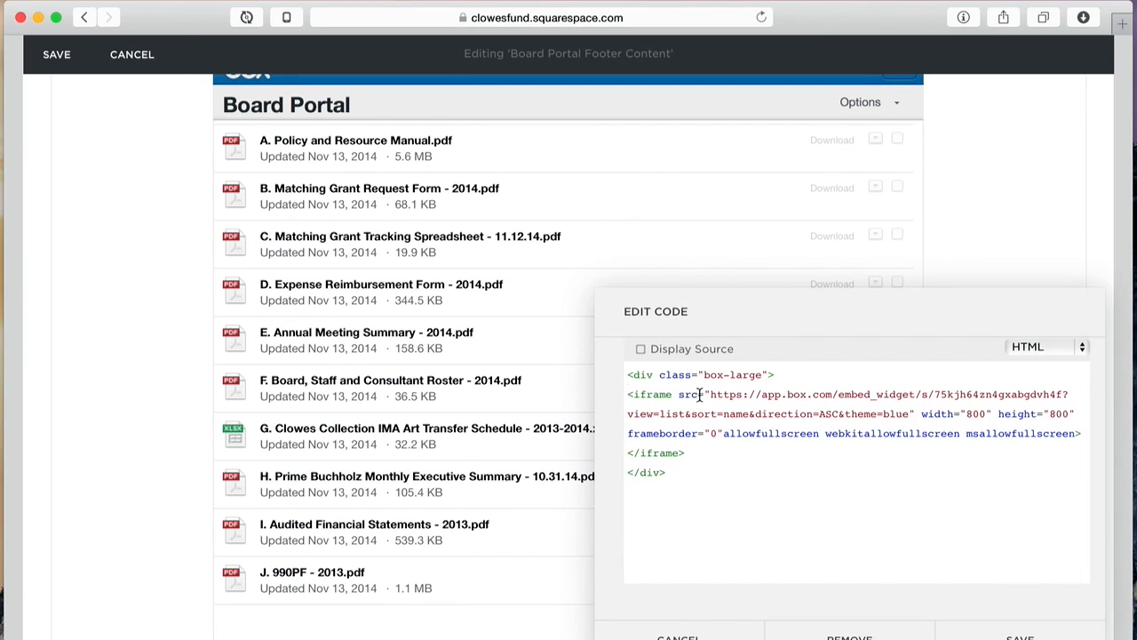
{"action": "left_click", "coordinate": [678, 632]}
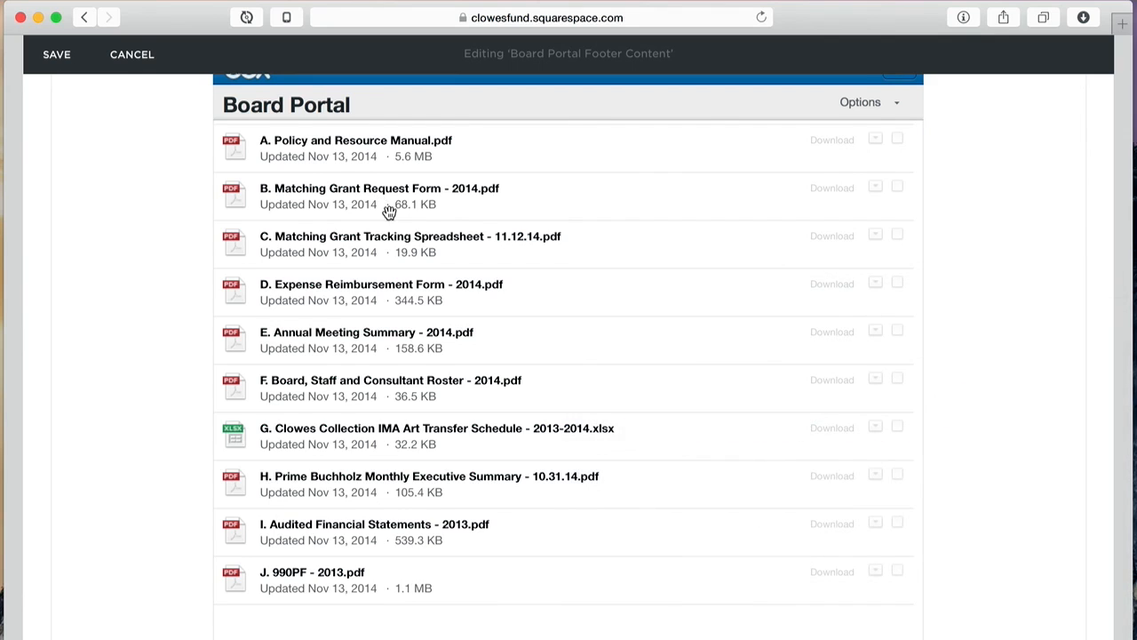
{"action": "left_click", "coordinate": [118, 53]}
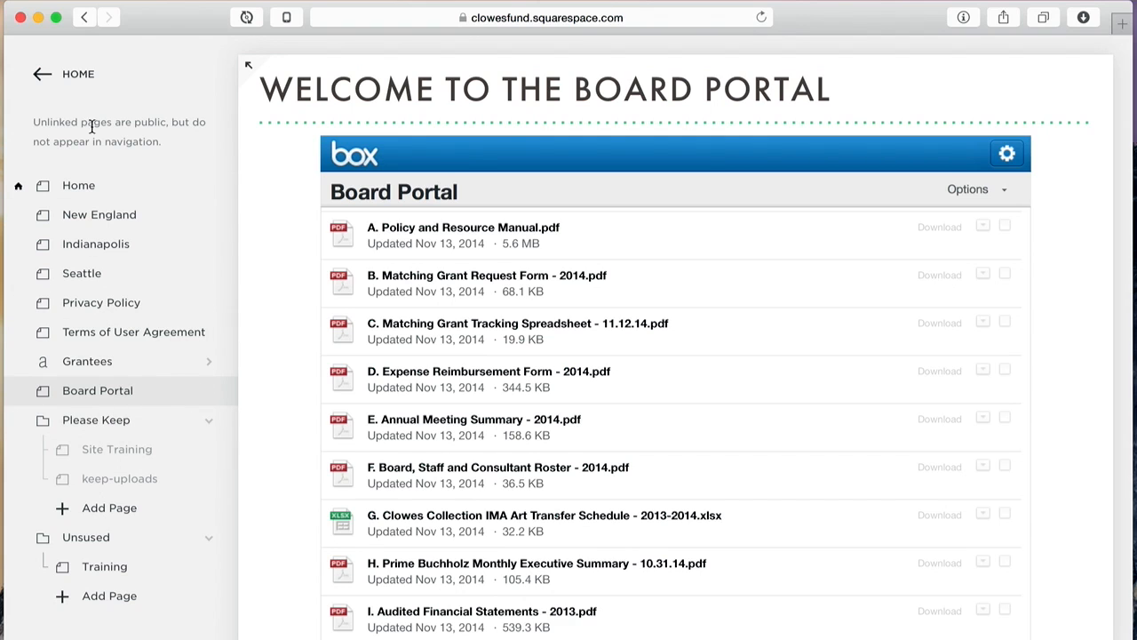
Step: Go from Home to Pages, through The Clowes Collection to Contact, and start editing its content
{"action": "left_click", "coordinate": [78, 76]}
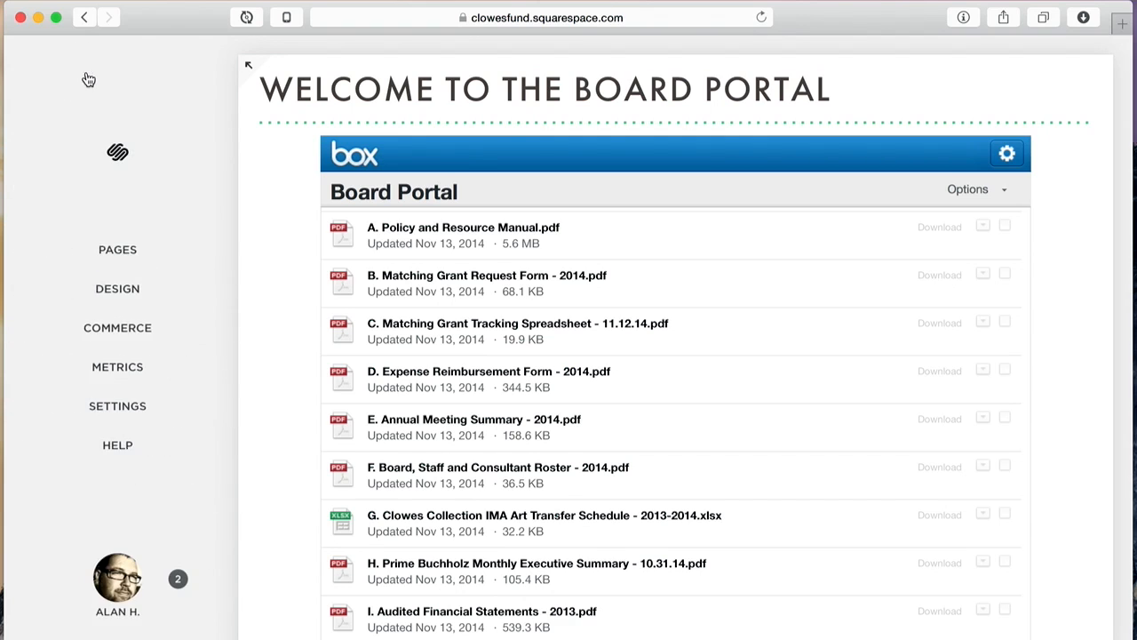
{"action": "left_click", "coordinate": [121, 253]}
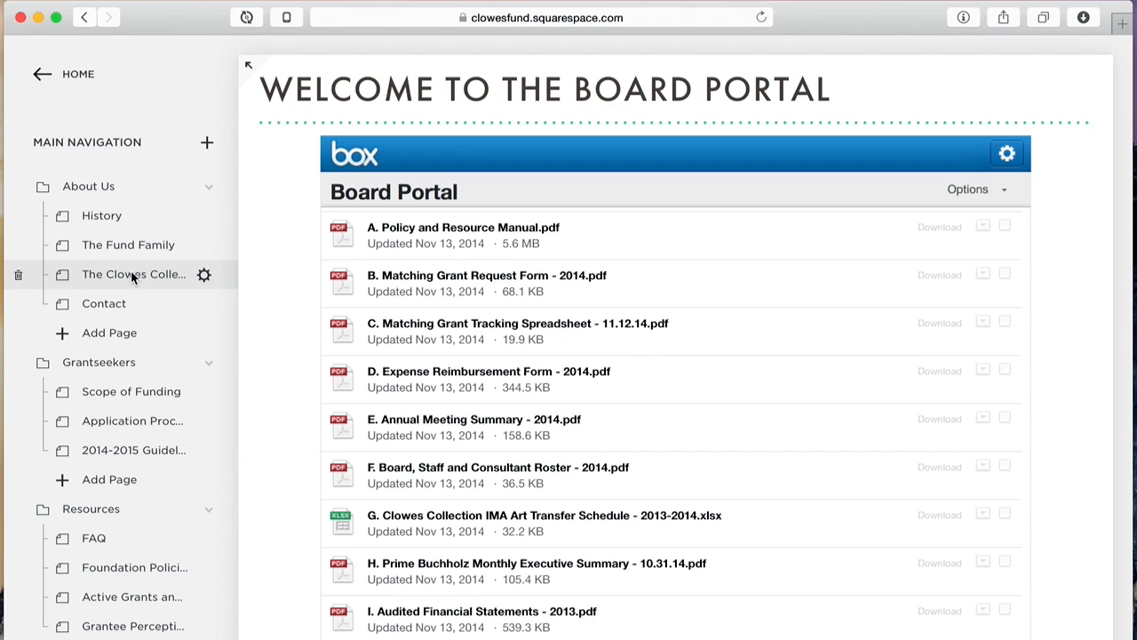
{"action": "left_click", "coordinate": [131, 271]}
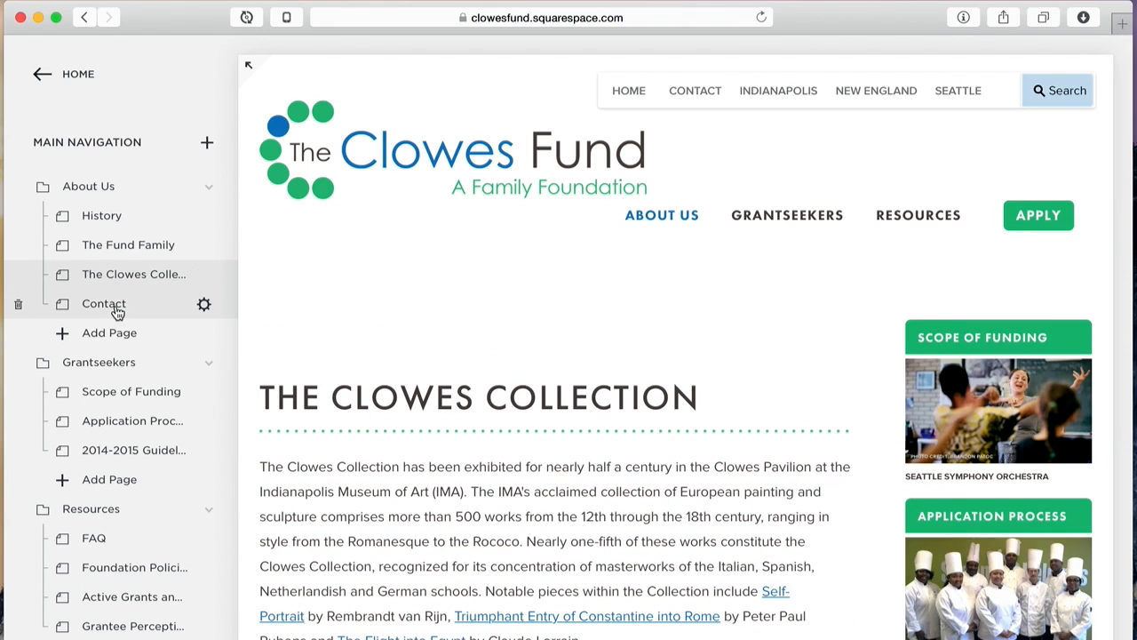
{"action": "left_click", "coordinate": [104, 304]}
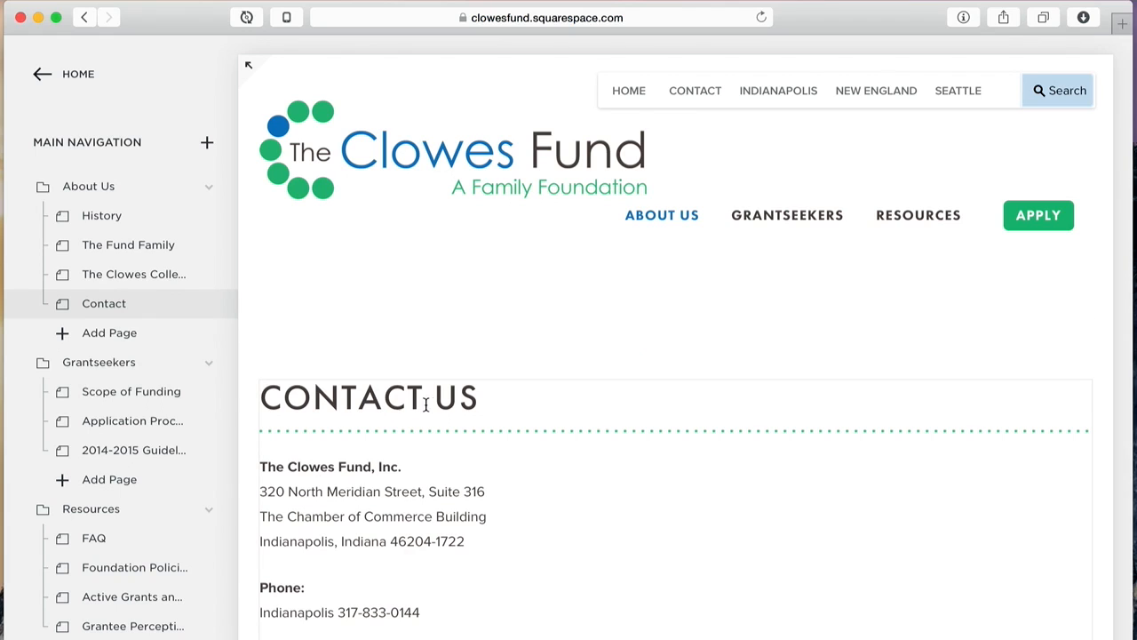
{"action": "left_click", "coordinate": [471, 392]}
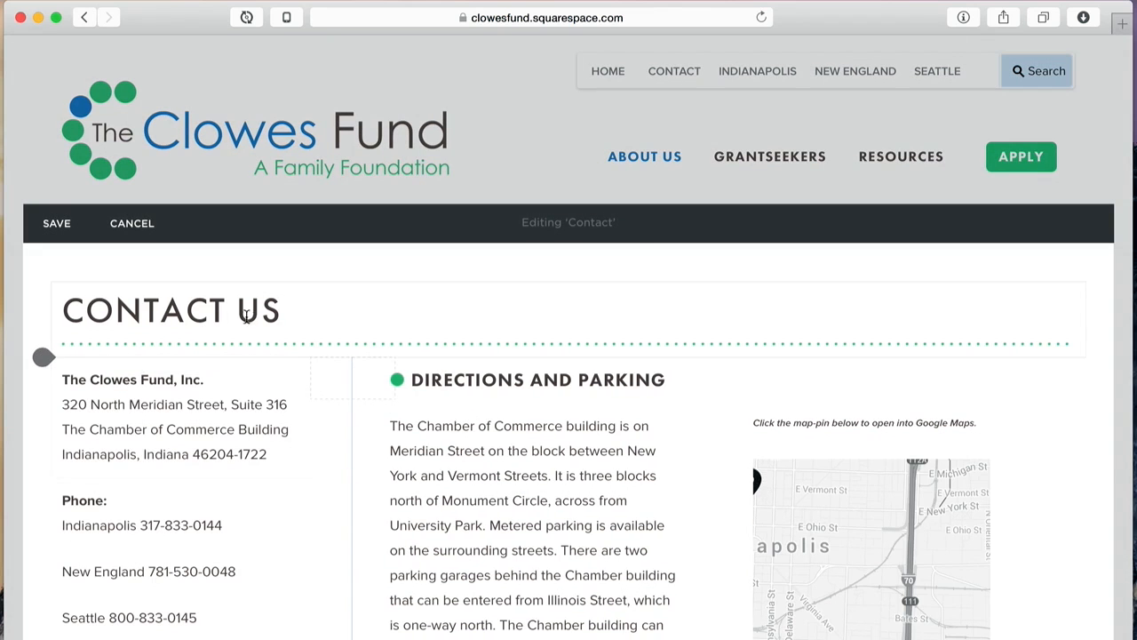
{"action": "left_click", "coordinate": [240, 311]}
{"action": "mouse_move", "coordinate": [216, 382]}
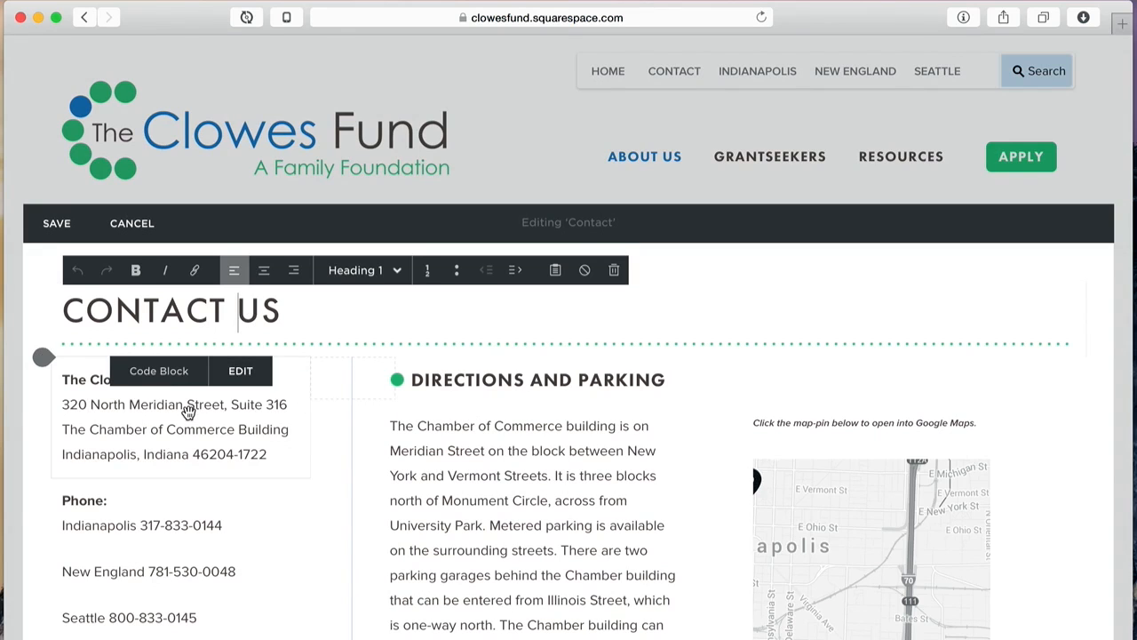
{"action": "left_click", "coordinate": [188, 411]}
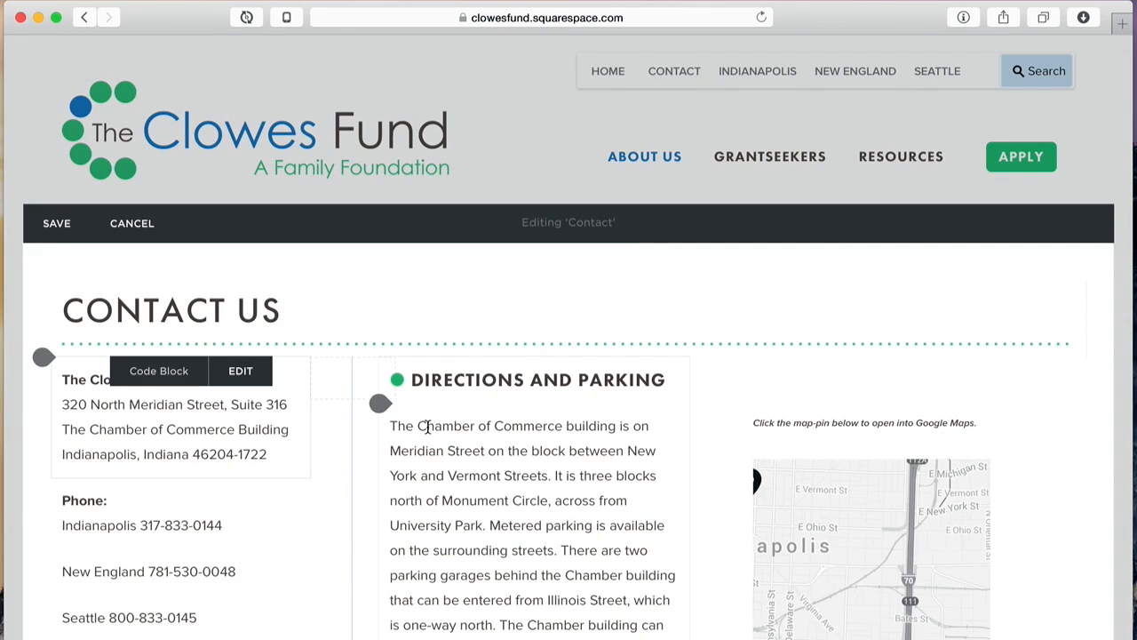
{"action": "scroll", "coordinate": [427, 427], "scroll_direction": "down", "scroll_amount": 8}
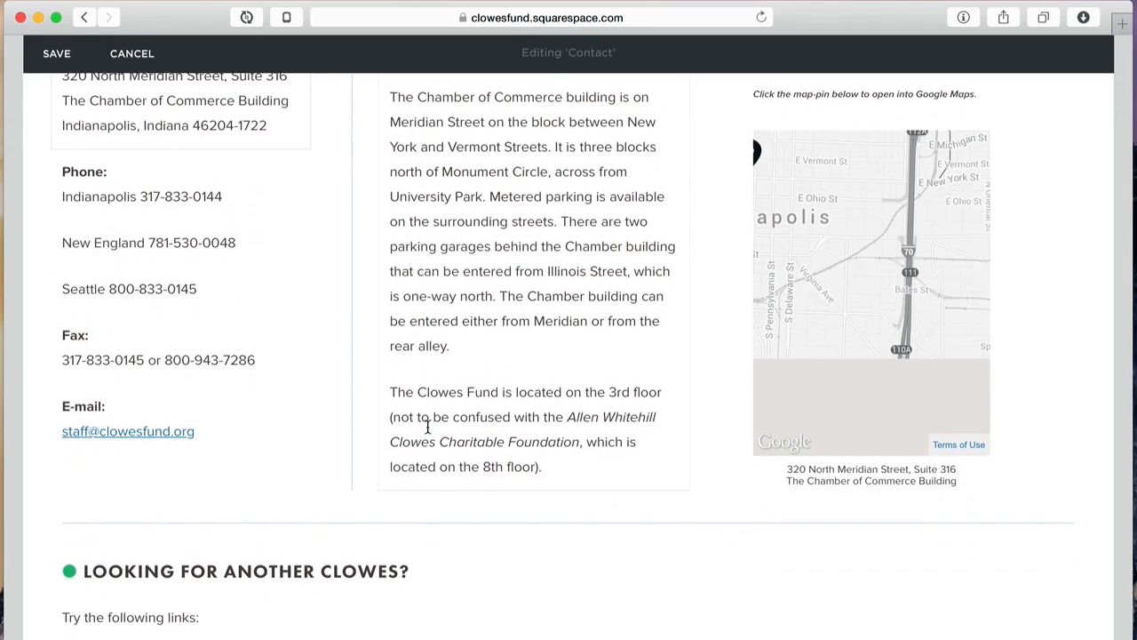
{"action": "scroll", "coordinate": [427, 427], "scroll_direction": "down", "scroll_amount": 5}
{"action": "scroll", "coordinate": [428, 427], "scroll_direction": "up", "scroll_amount": 8}
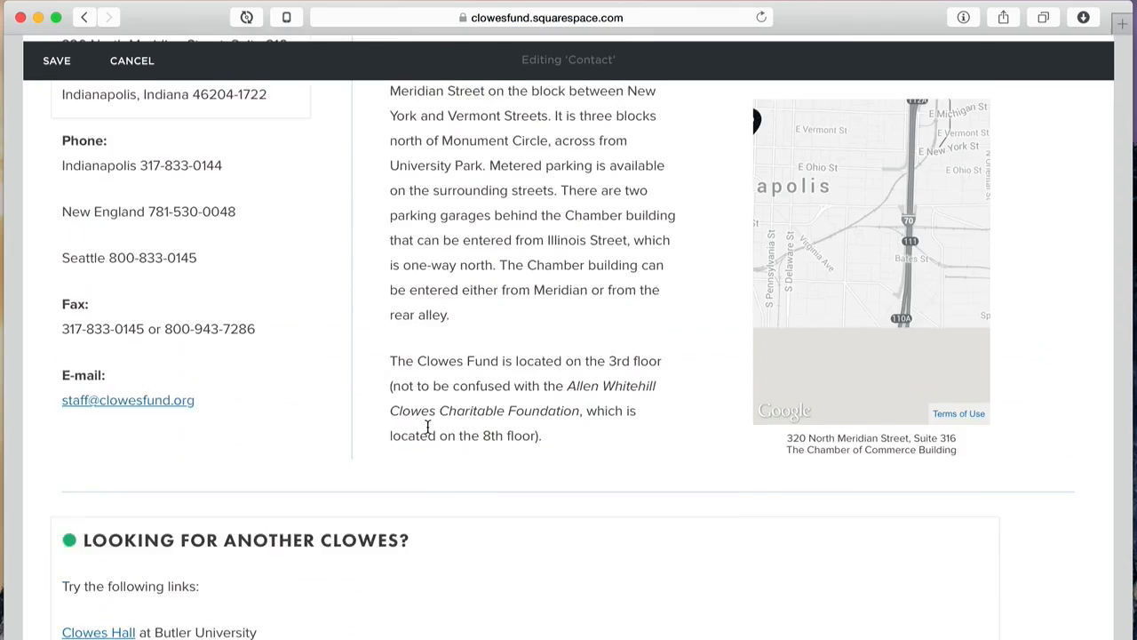
{"action": "scroll", "coordinate": [427, 427], "scroll_direction": "up", "scroll_amount": 2}
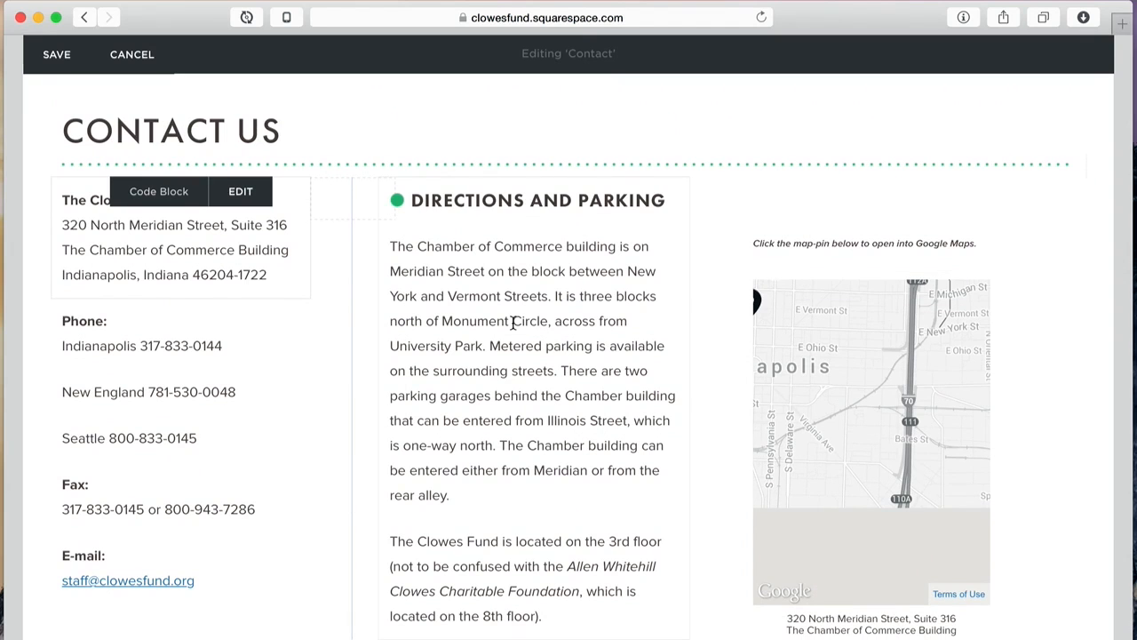
{"action": "scroll", "coordinate": [173, 297], "scroll_direction": "down", "scroll_amount": 5}
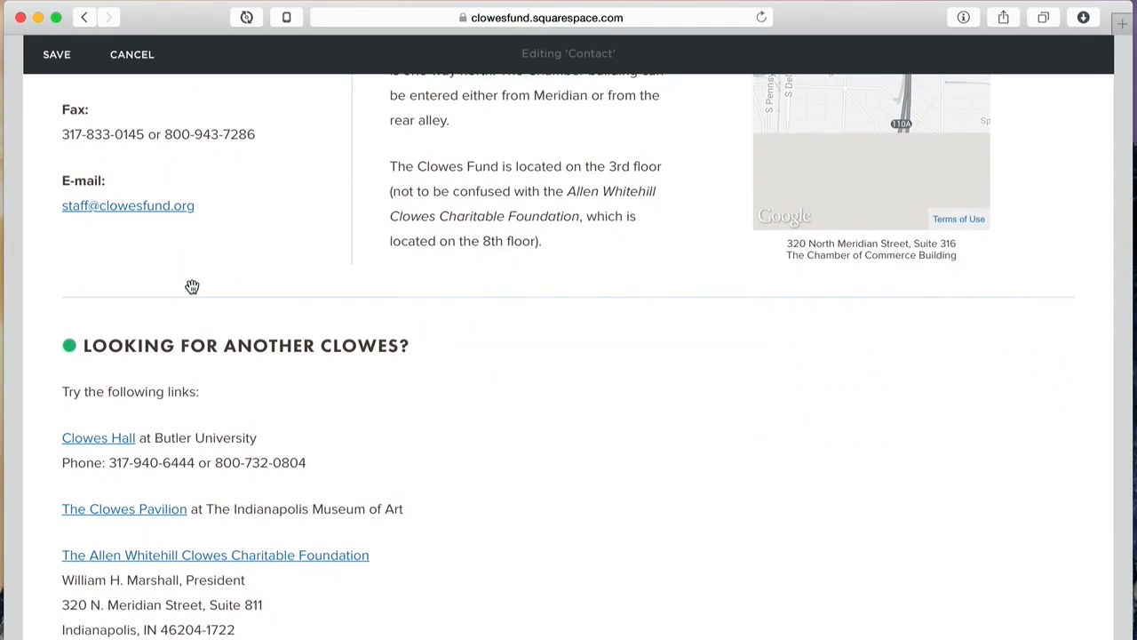
{"action": "scroll", "coordinate": [486, 533], "scroll_direction": "down", "scroll_amount": 5}
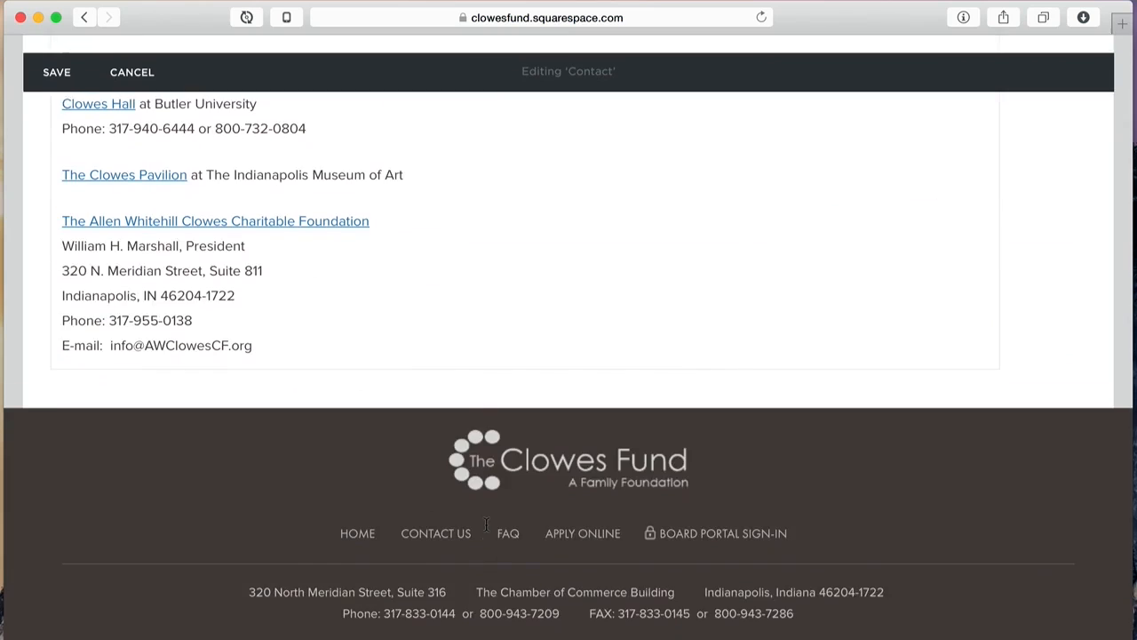
{"action": "scroll", "coordinate": [459, 300], "scroll_direction": "up", "scroll_amount": 10}
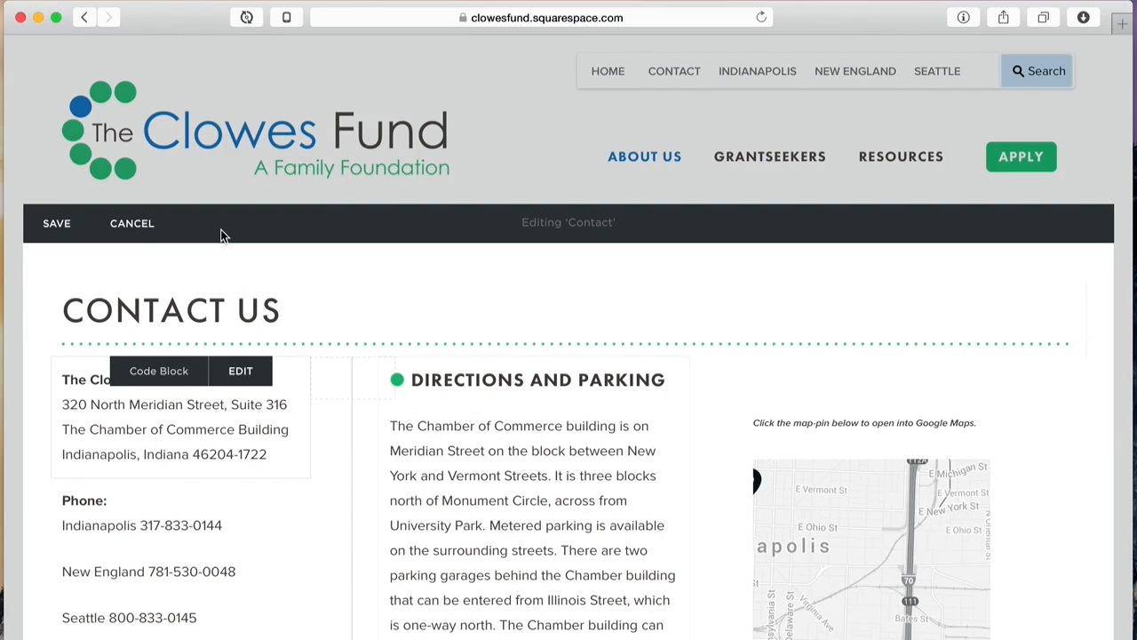
Step: Cancel editing the Contact page without saving
{"action": "left_click", "coordinate": [130, 227]}
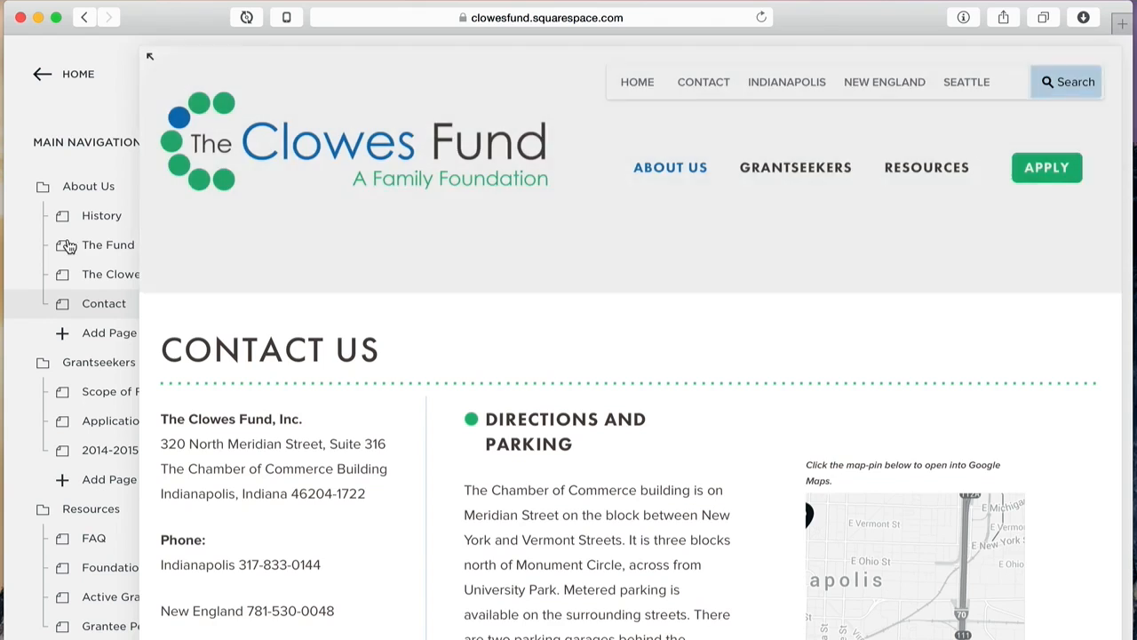
{"action": "scroll", "coordinate": [515, 279], "scroll_direction": "down", "scroll_amount": 5}
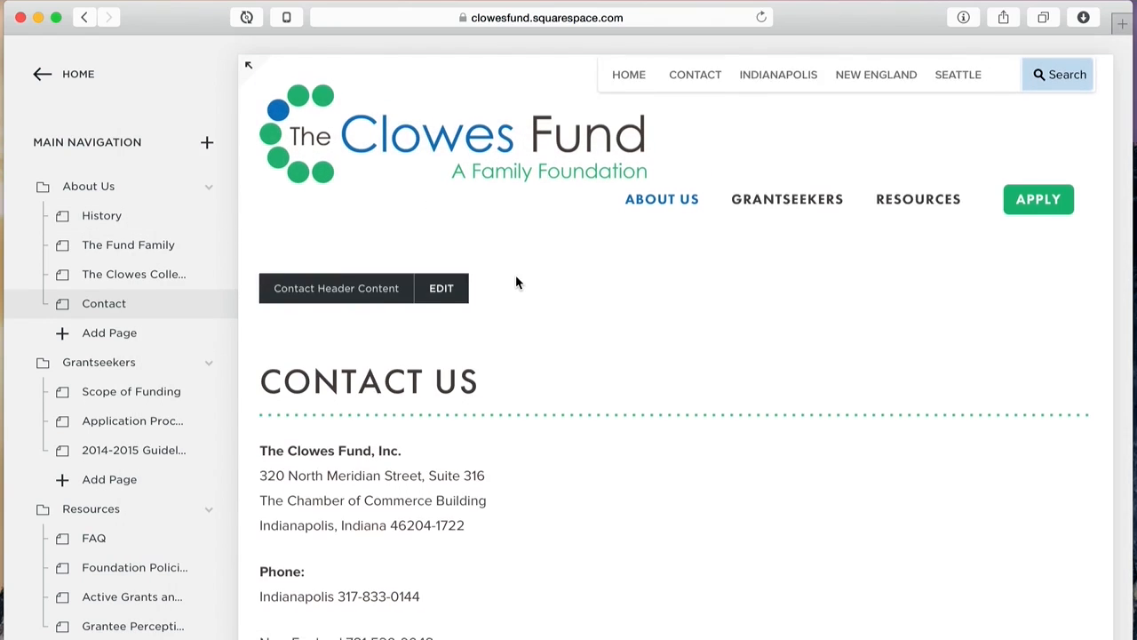
{"action": "scroll", "coordinate": [516, 281], "scroll_direction": "down", "scroll_amount": 8}
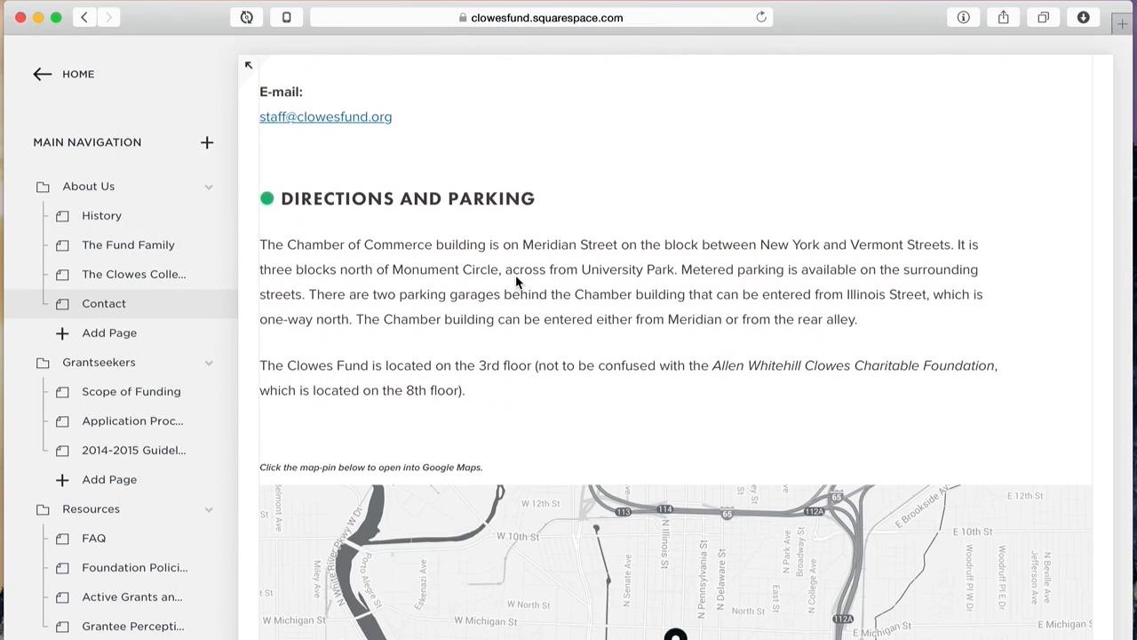
{"action": "scroll", "coordinate": [516, 282], "scroll_direction": "up", "scroll_amount": 12}
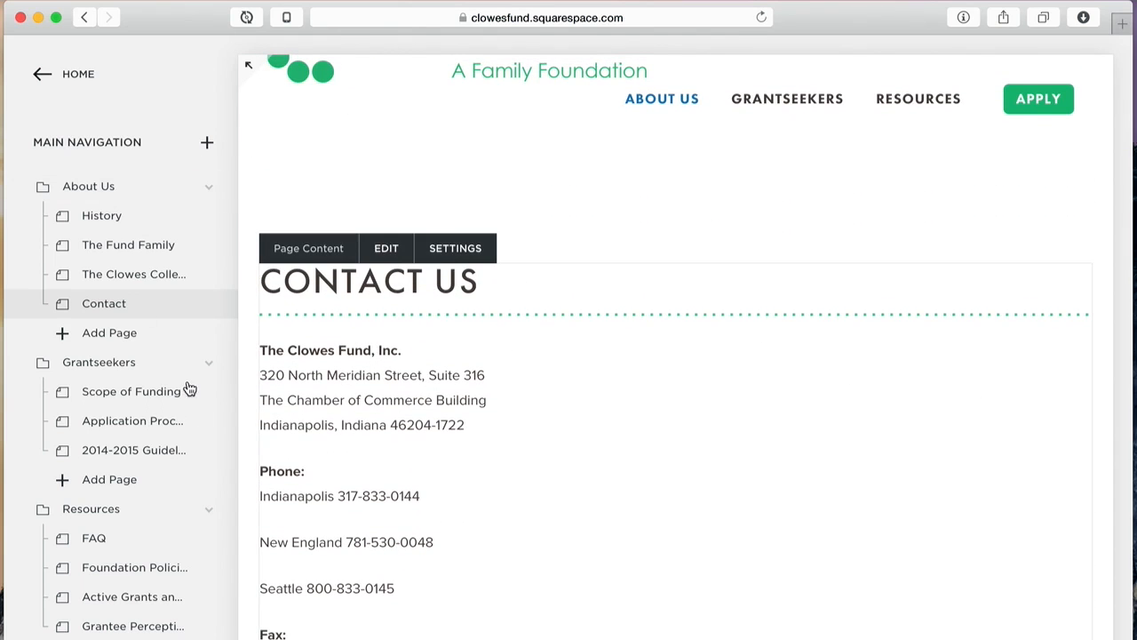
Step: Preview the Scope of Funding page full-width and scroll through grant ranges, types and ineligible requests
{"action": "left_click", "coordinate": [118, 392]}
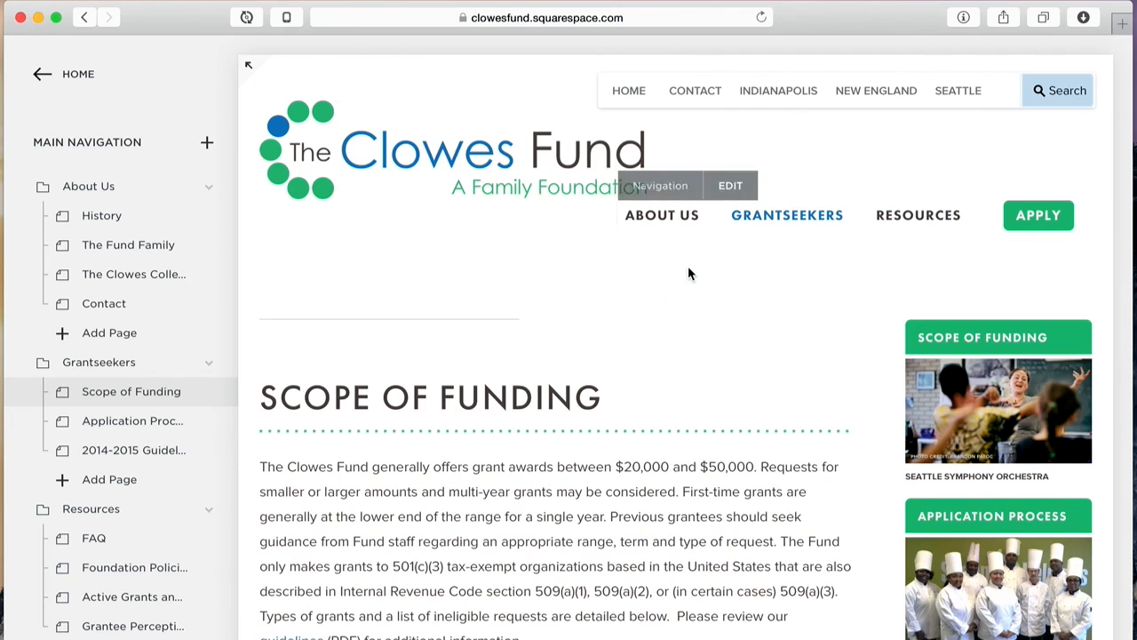
{"action": "left_click", "coordinate": [246, 71]}
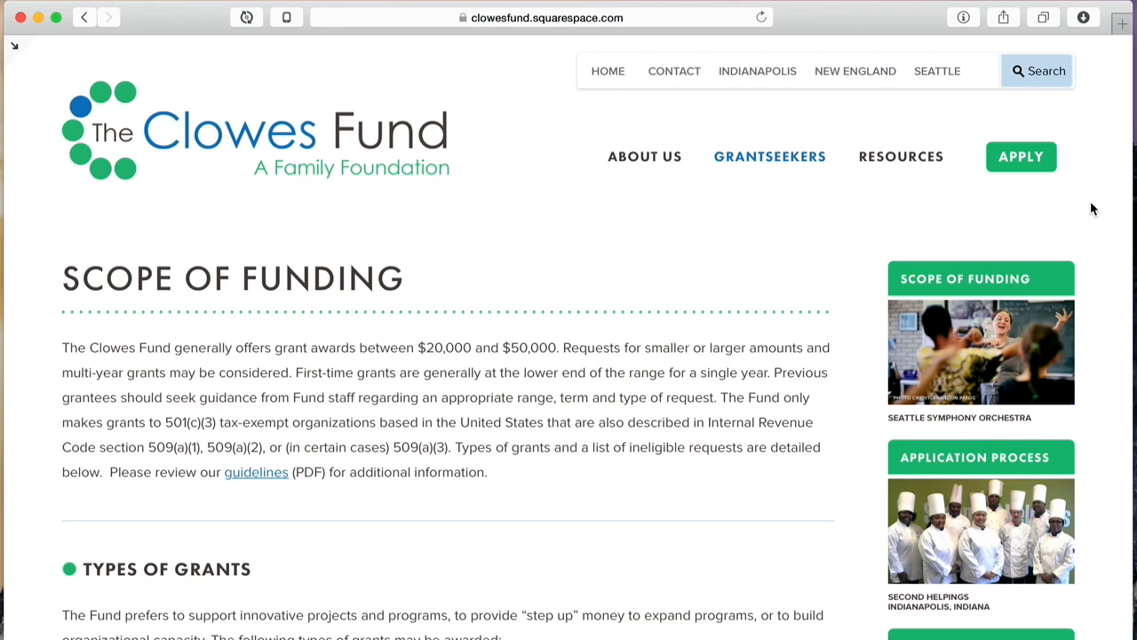
{"action": "scroll", "coordinate": [1092, 207], "scroll_direction": "down", "scroll_amount": 5}
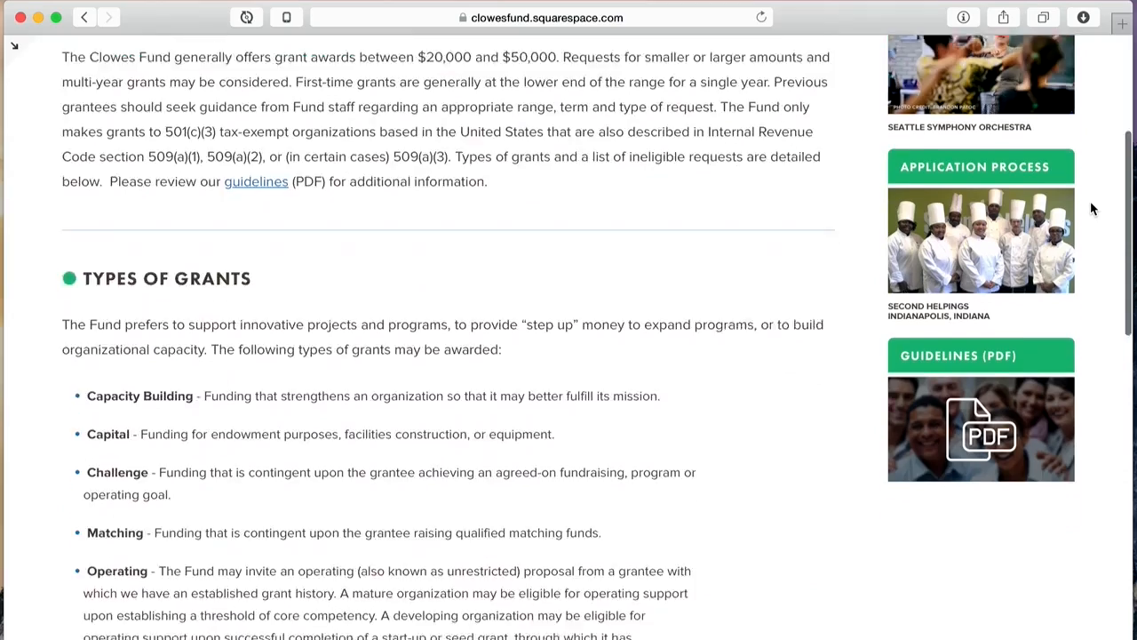
{"action": "scroll", "coordinate": [1092, 207], "scroll_direction": "down", "scroll_amount": 10}
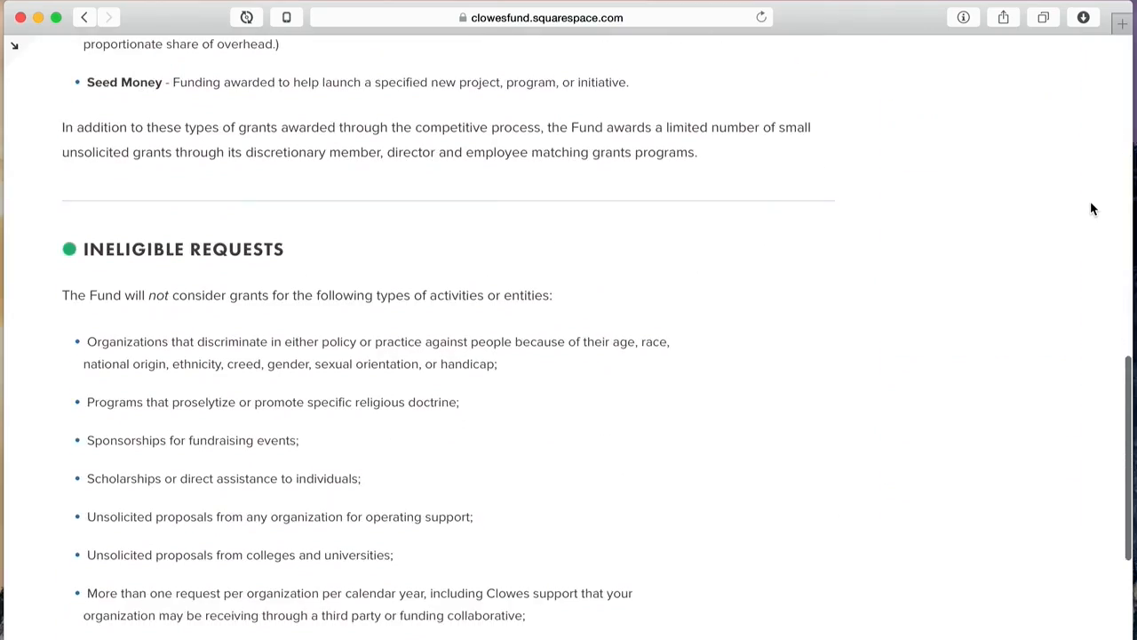
{"action": "scroll", "coordinate": [1092, 207], "scroll_direction": "up", "scroll_amount": 15}
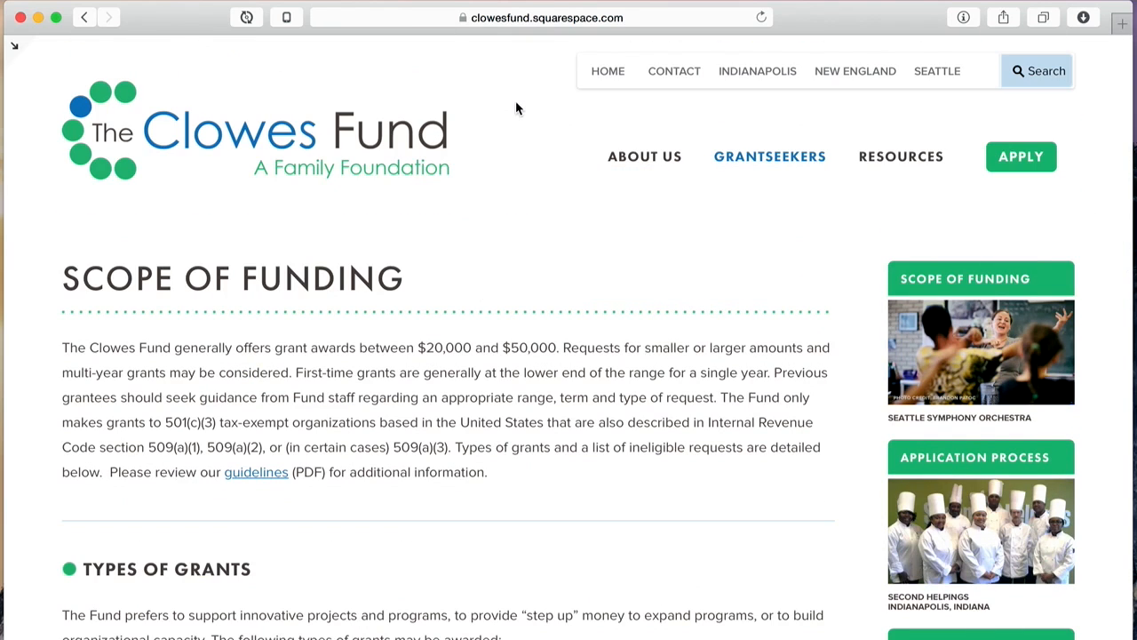
{"action": "left_click", "coordinate": [573, 5]}
{"action": "left_click", "coordinate": [586, 27]}
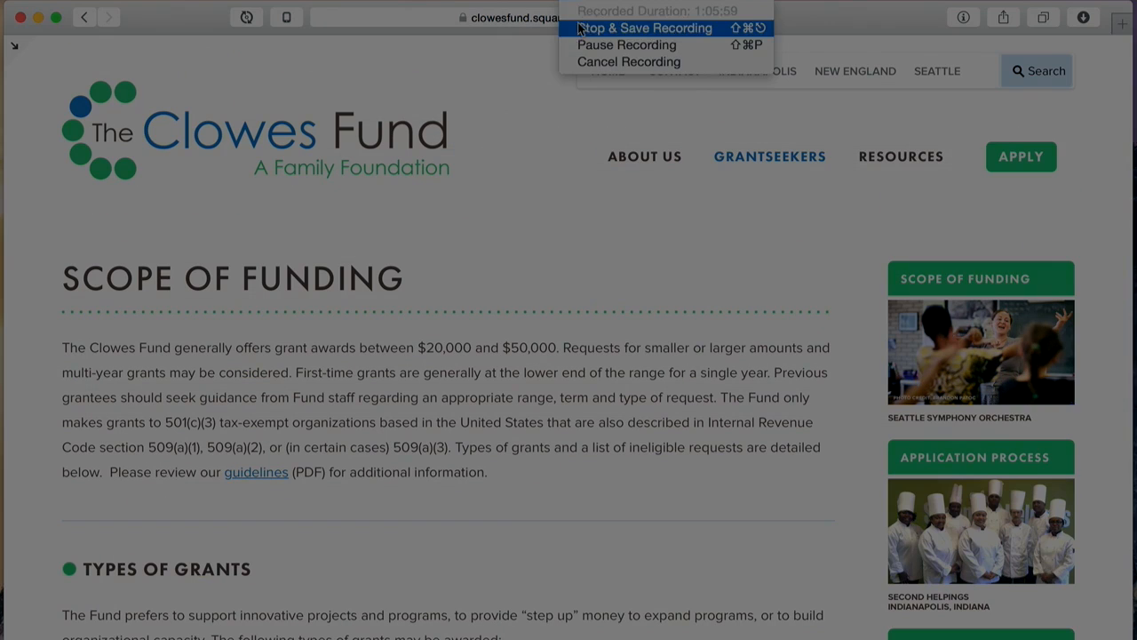